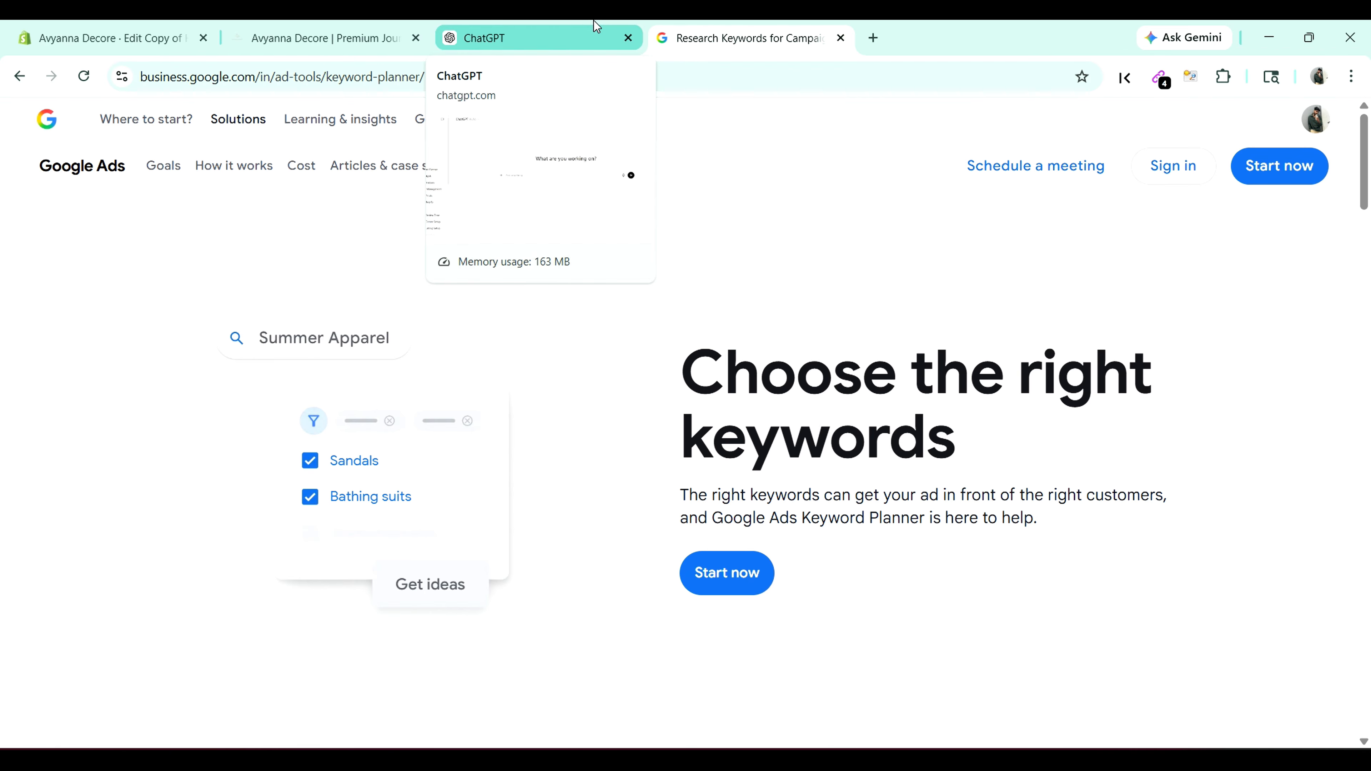
Step: Switch to the Avyanna Decore storefront and look over its navigation menus, including Collections and Pre-order
left_click(330, 27)
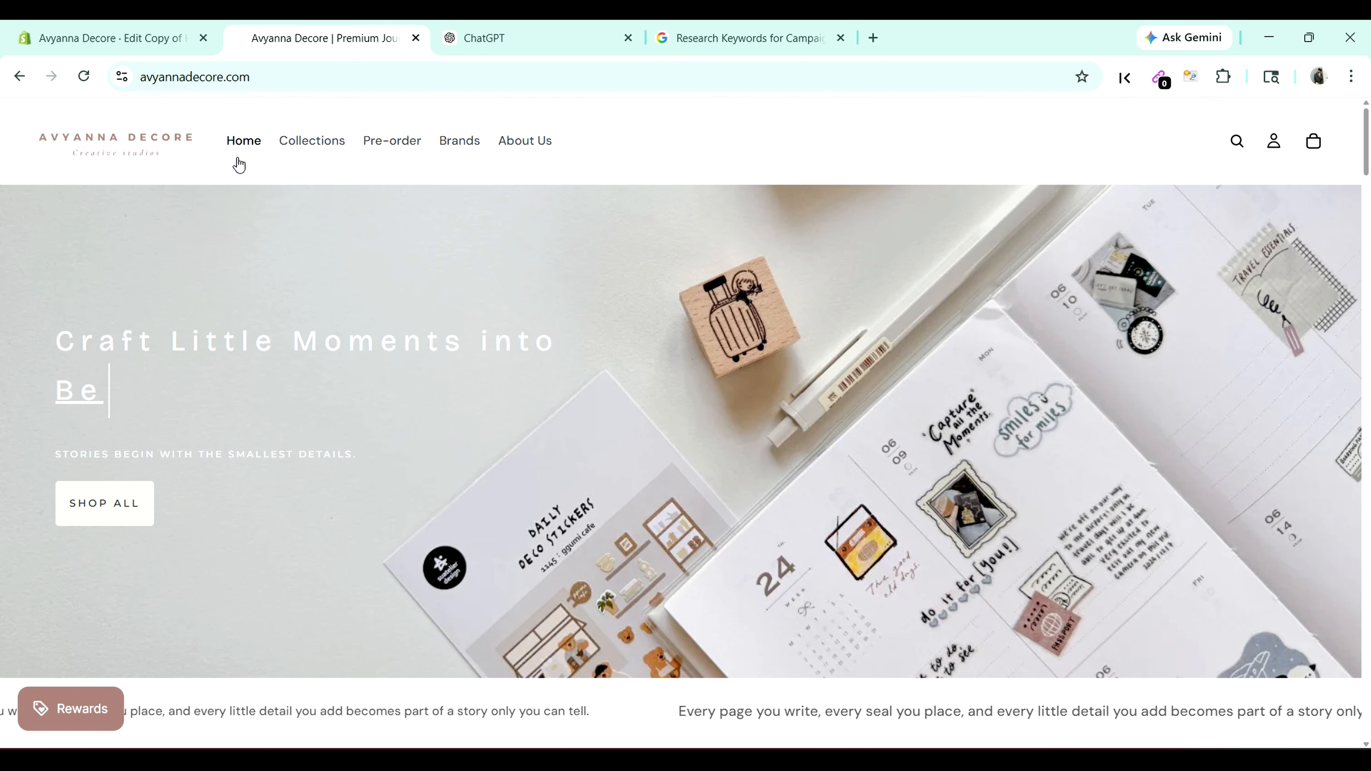
mouse_move(331, 153)
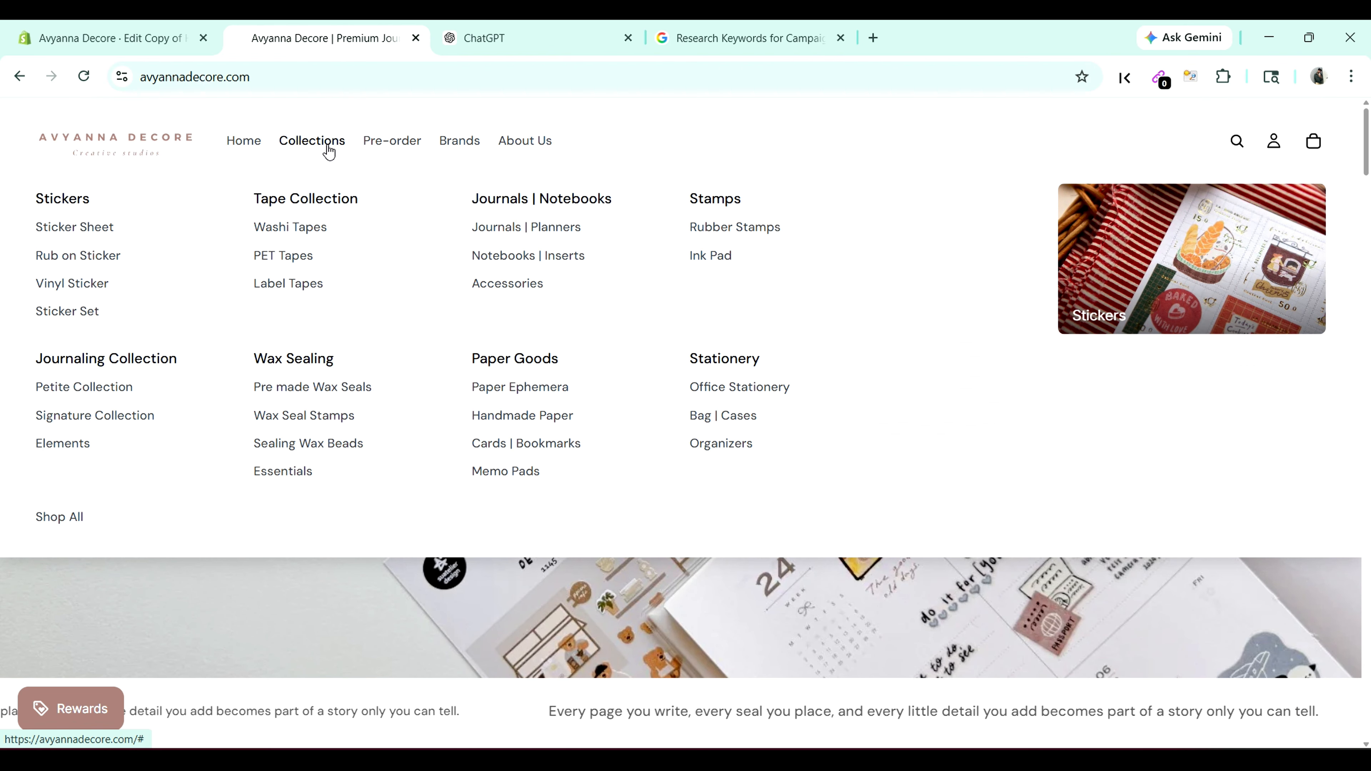
mouse_move(385, 153)
mouse_move(511, 147)
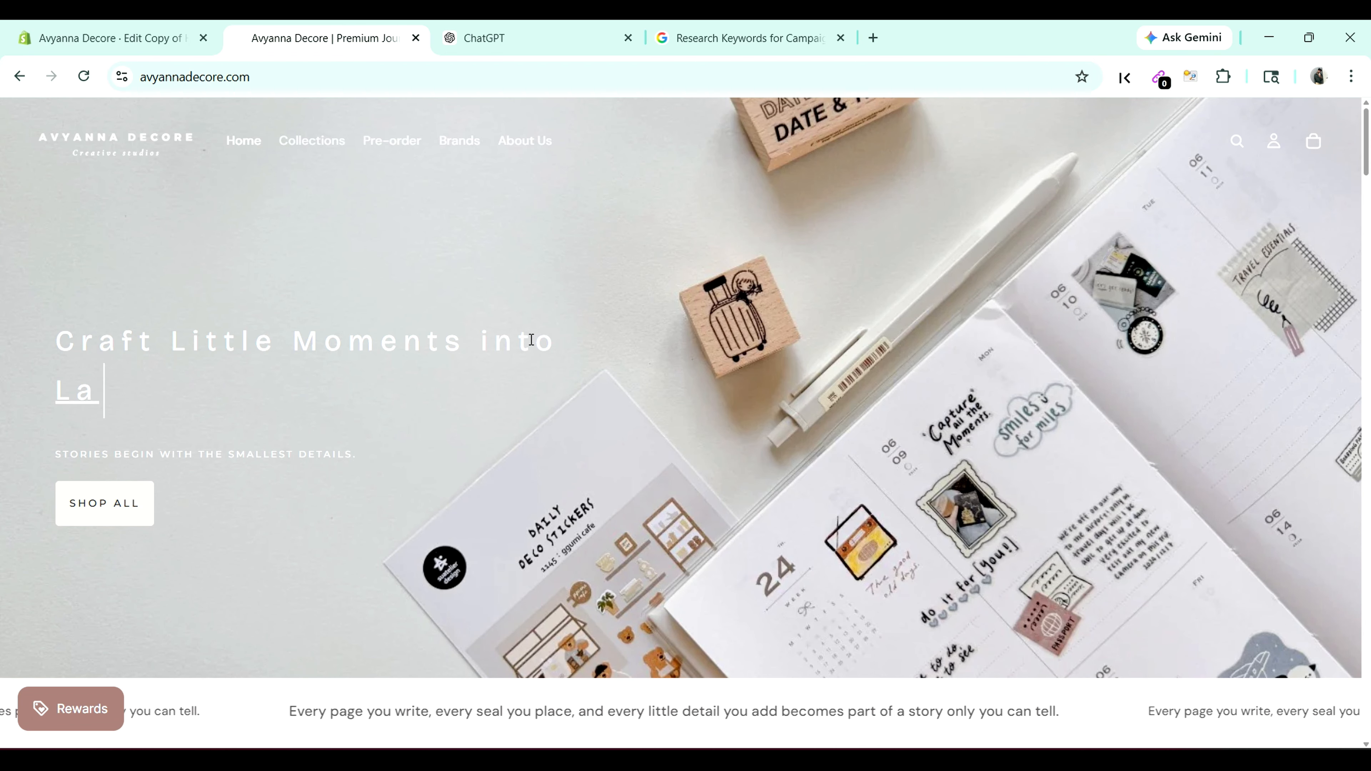
Step: Search for cartview.in in a new browser tab and open the Cartview store's home page
right_click(379, 25)
left_click(410, 34)
type("canva.com")
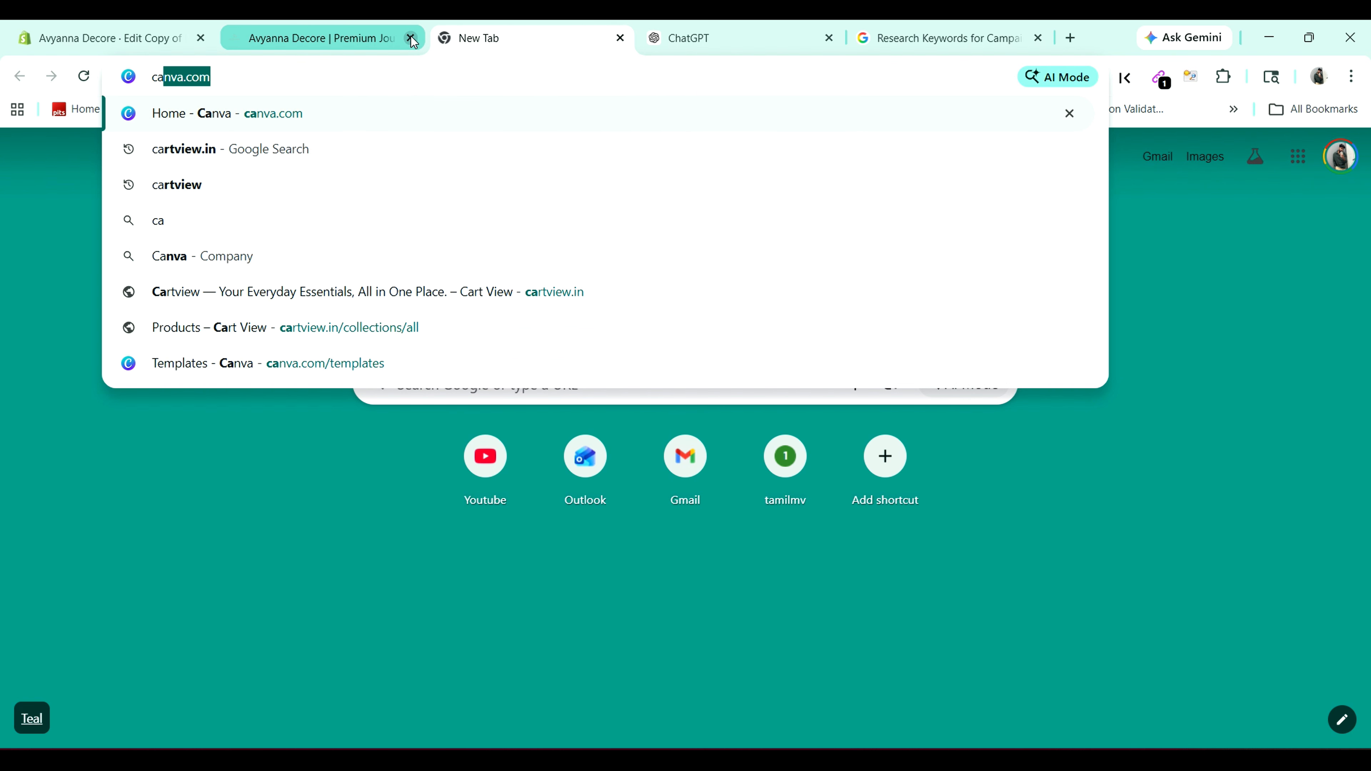
left_click(376, 146)
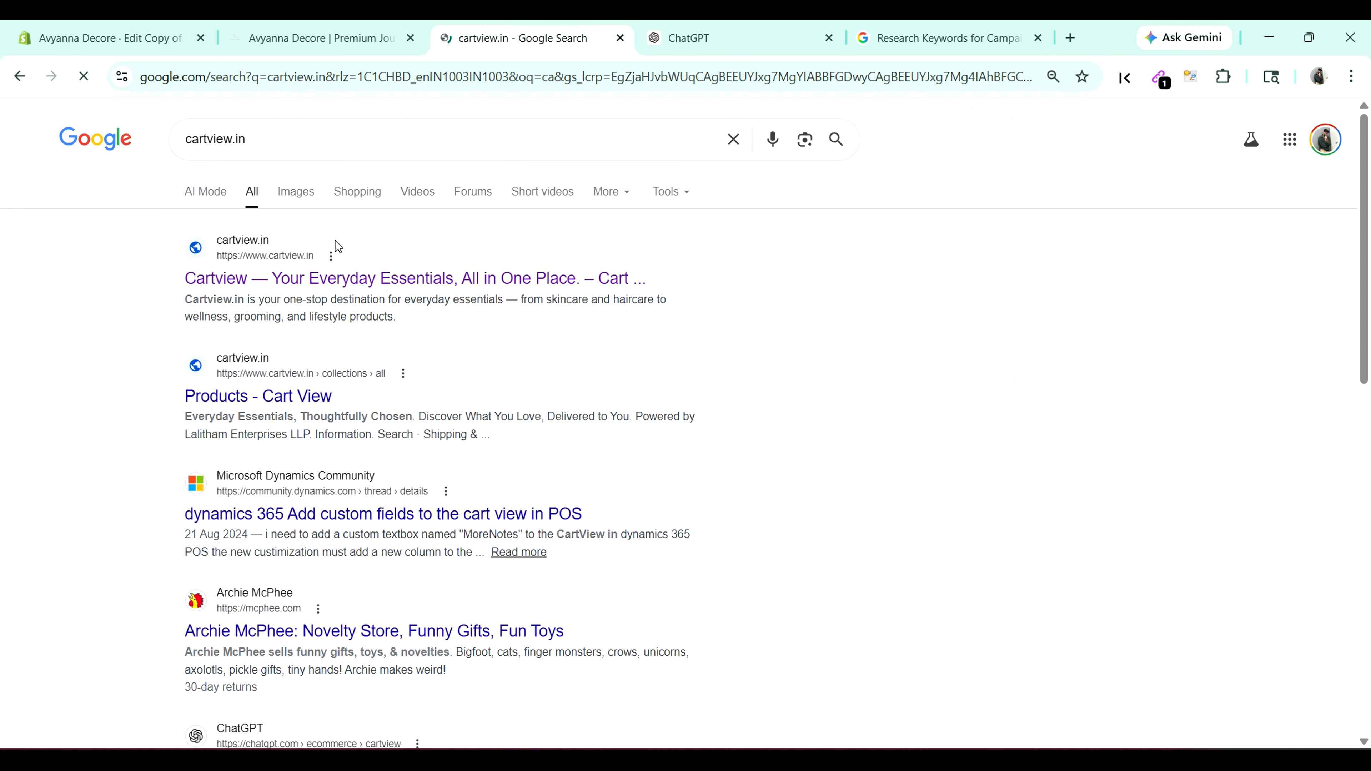
left_click(331, 276)
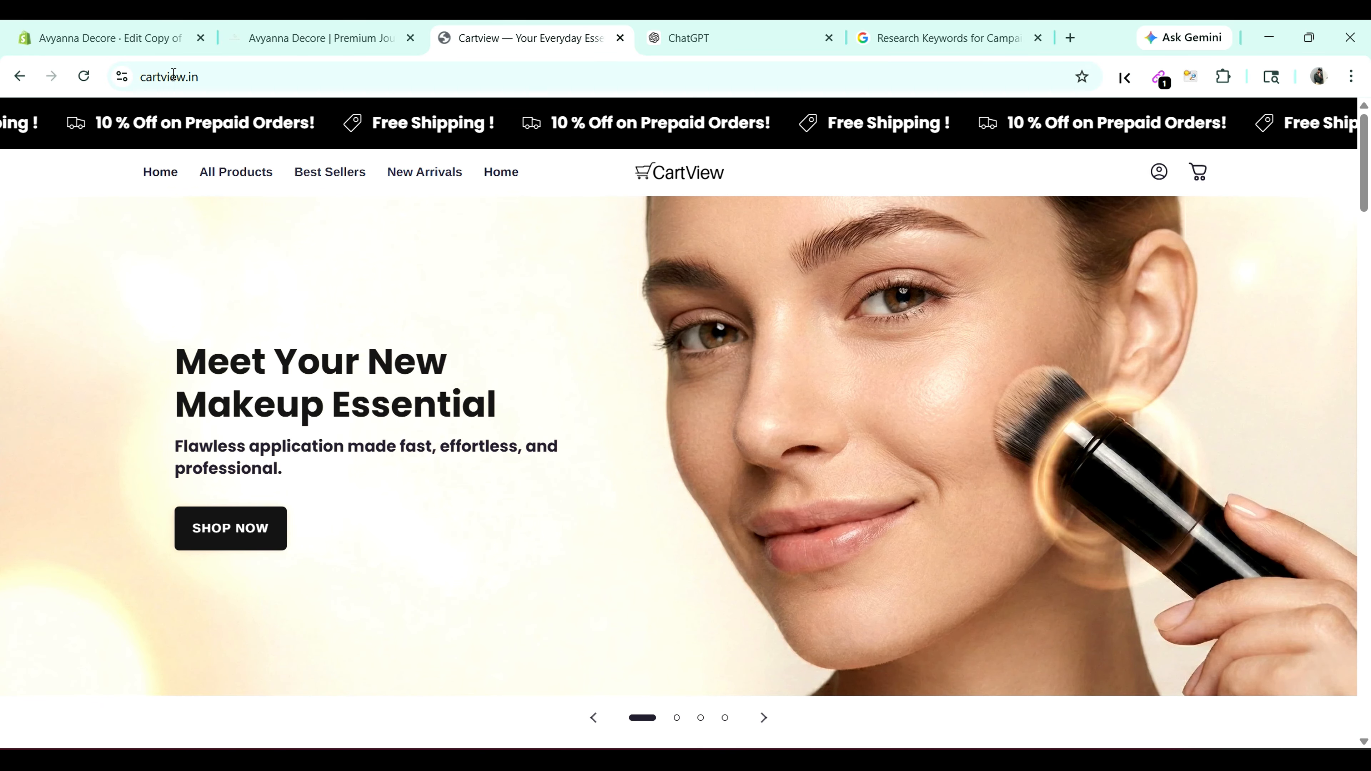
Step: Return to the Avyanna Decore storefront and review the category groups in its Collections navigation
left_click(259, 27)
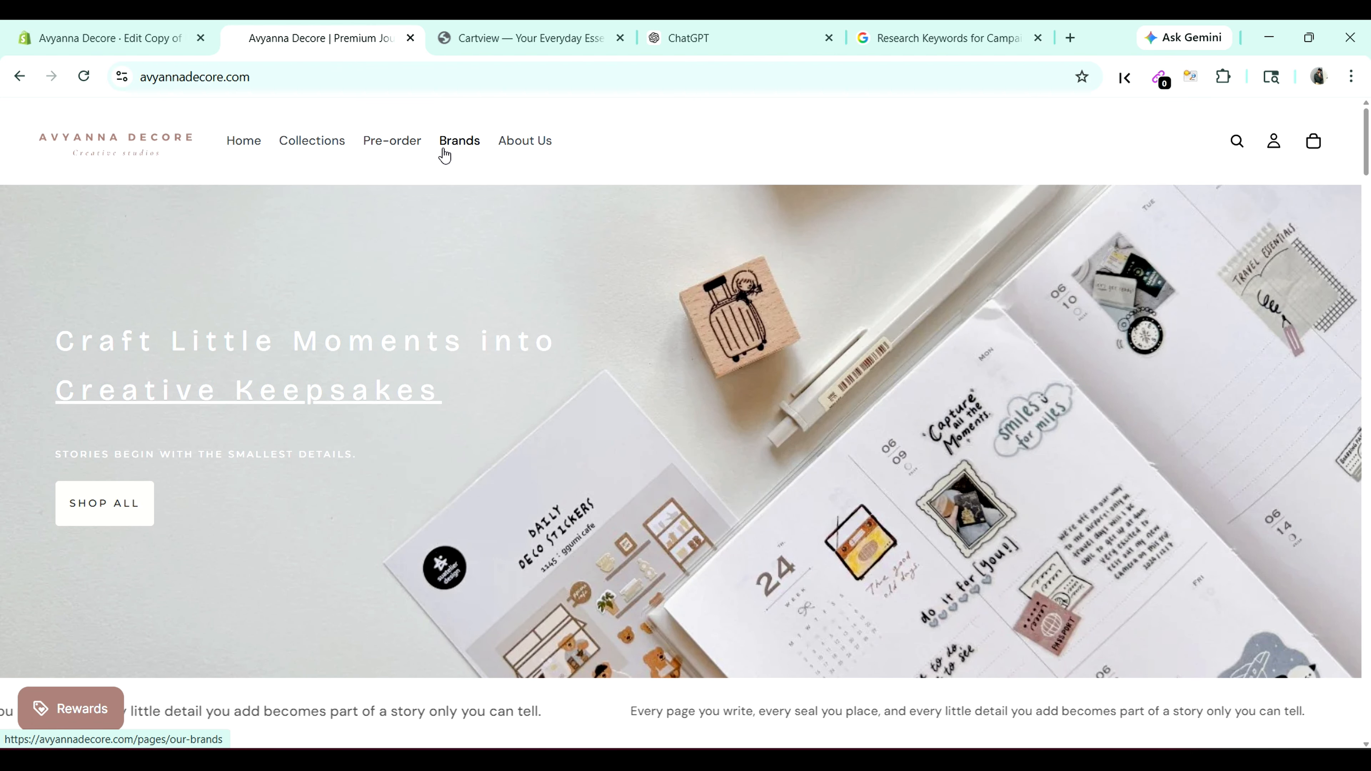
mouse_move(561, 155)
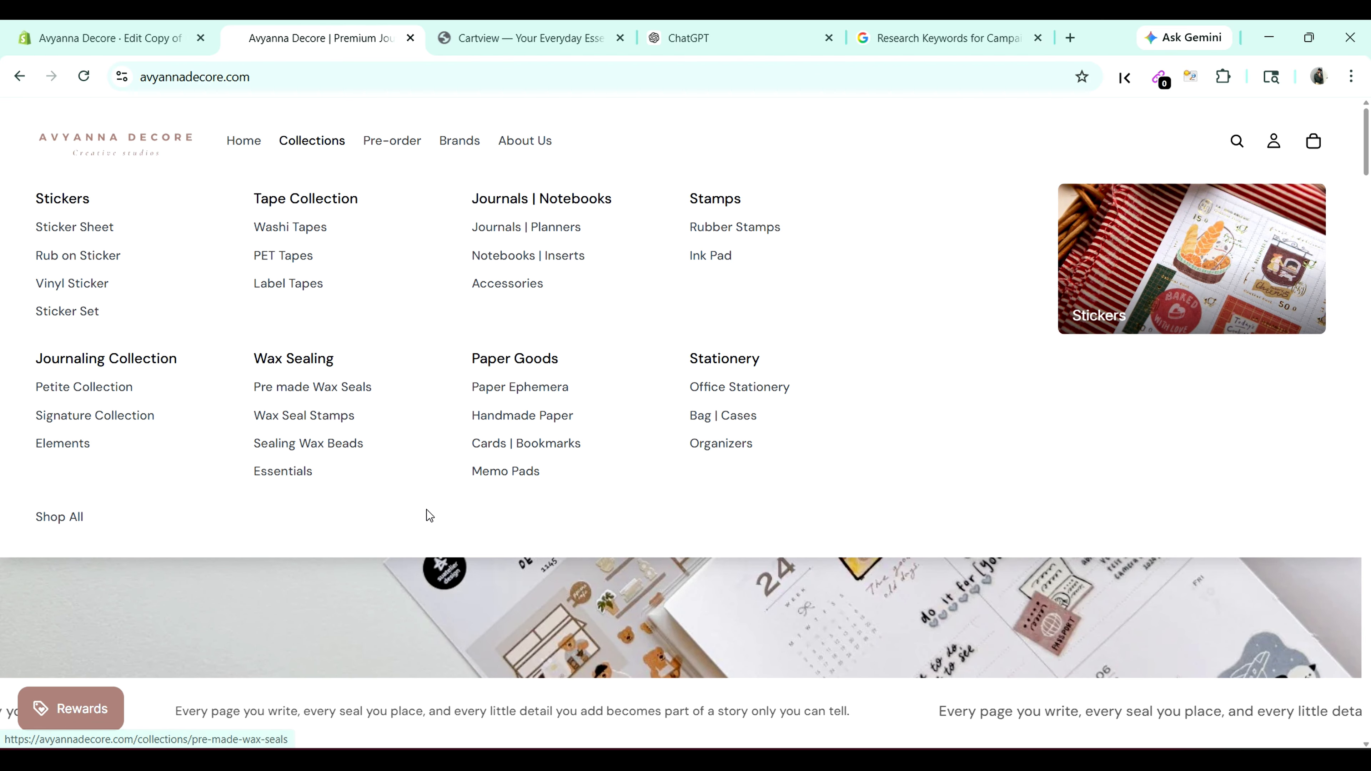
scroll(311, 668, "down", 2)
scroll(311, 664, "up", 2)
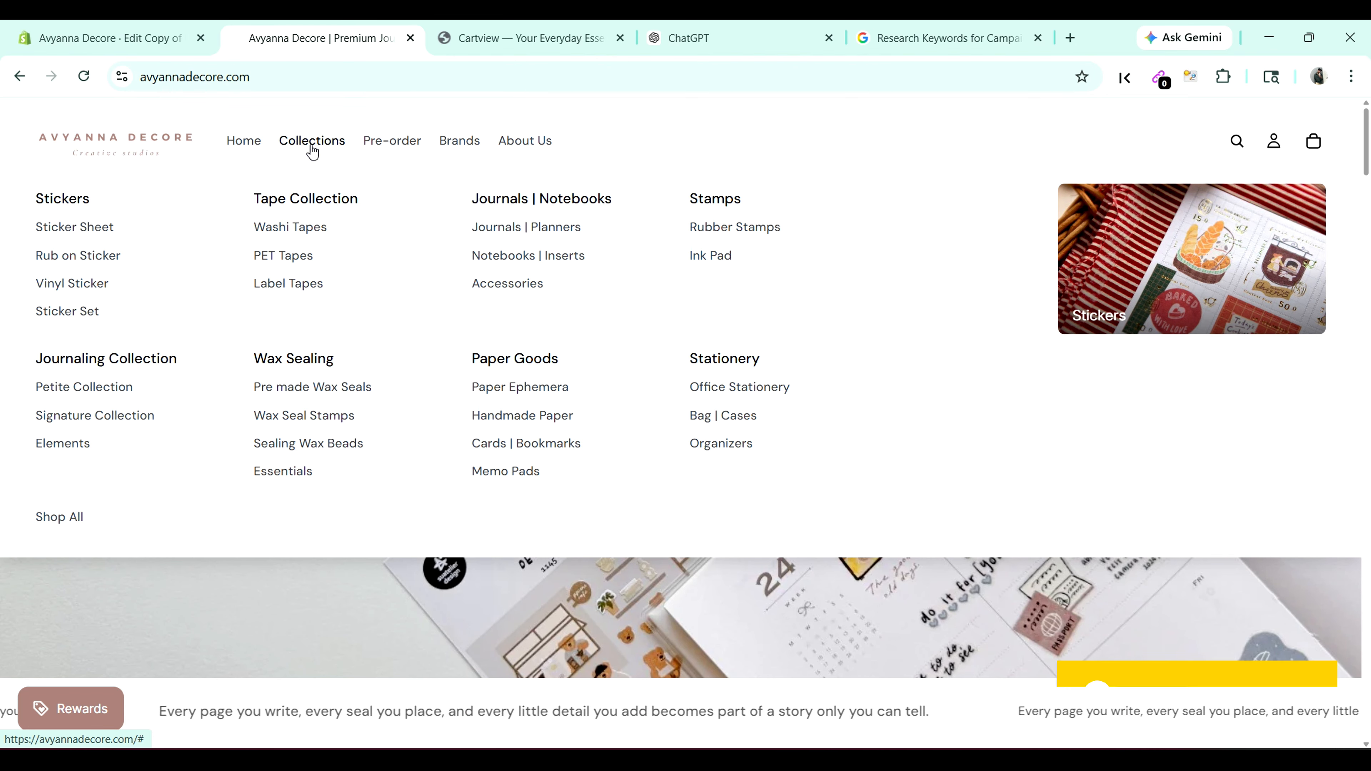
Step: Open the Tape Collection page and highlight its title, and open the Accessories collection page
left_click(307, 211)
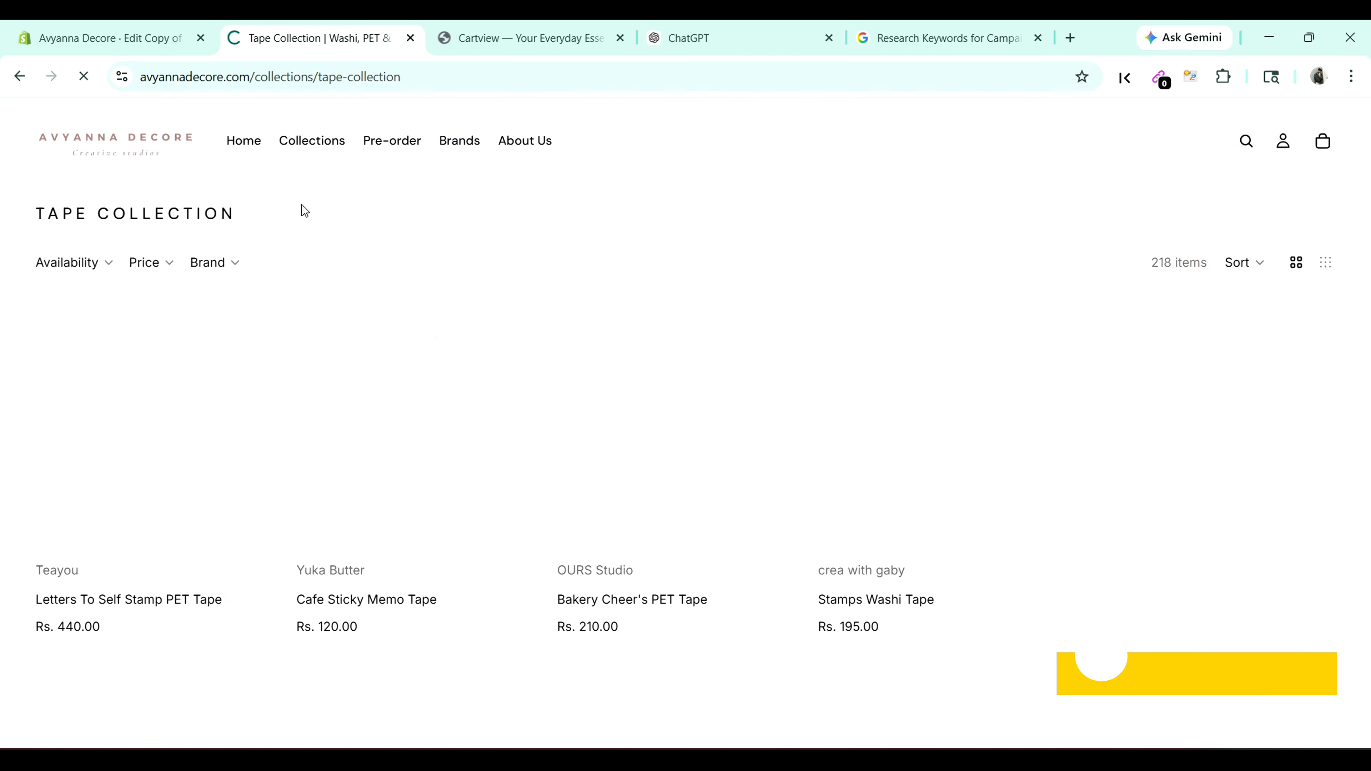
triple_click(101, 210)
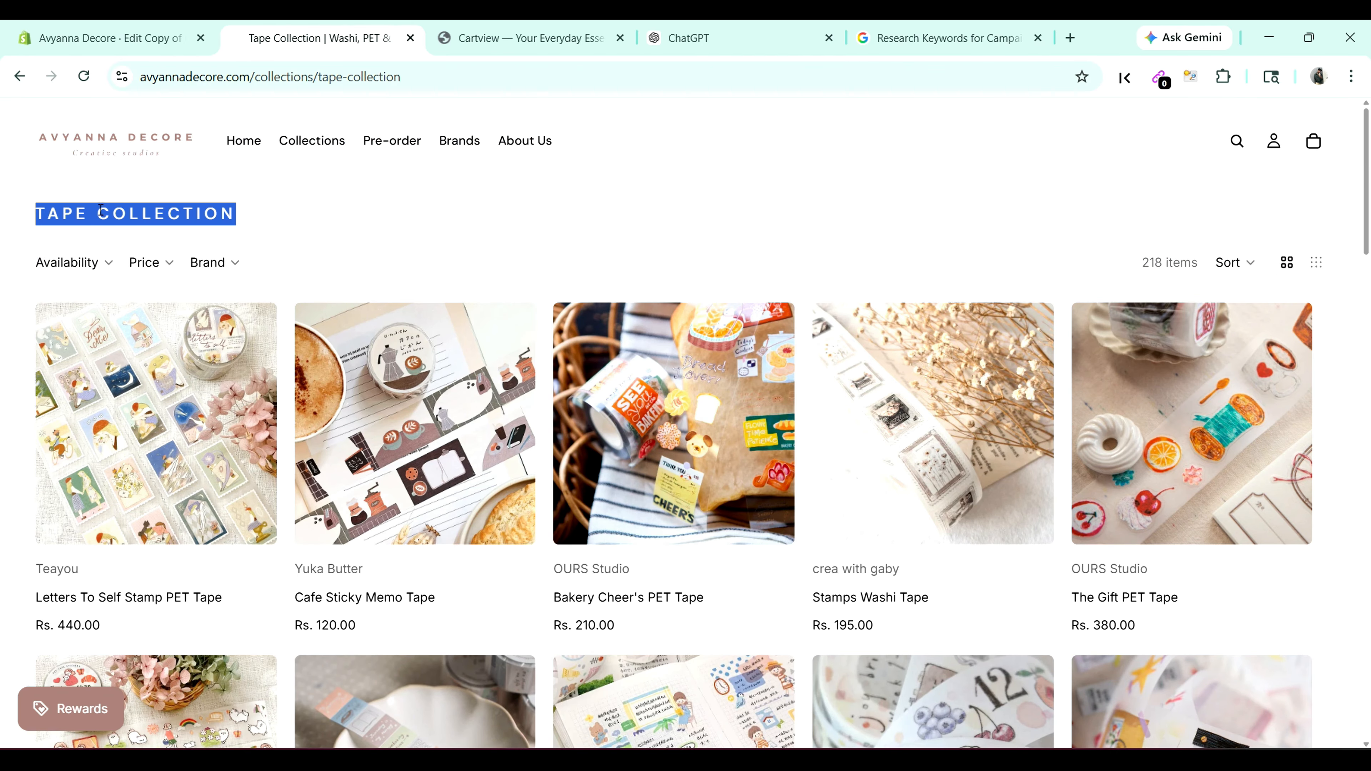
left_click(390, 211)
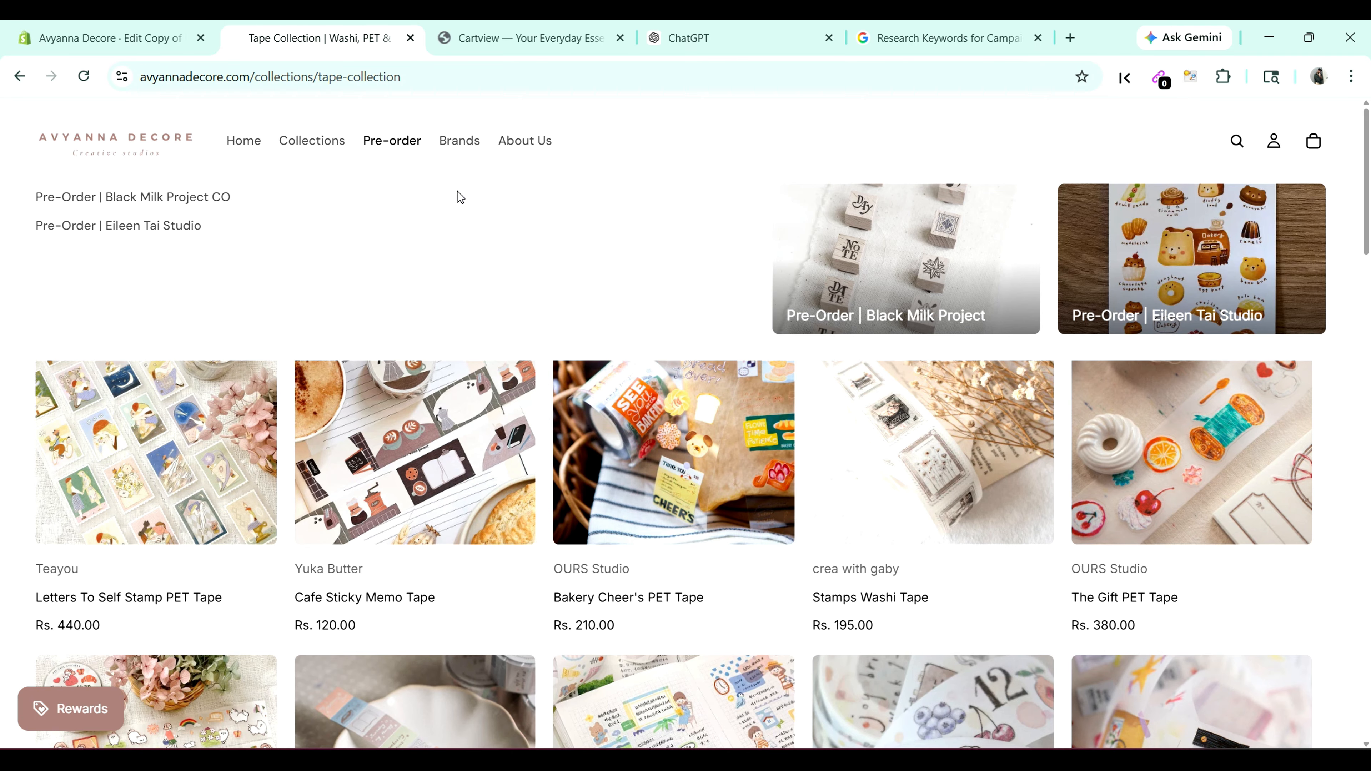
left_click(485, 292)
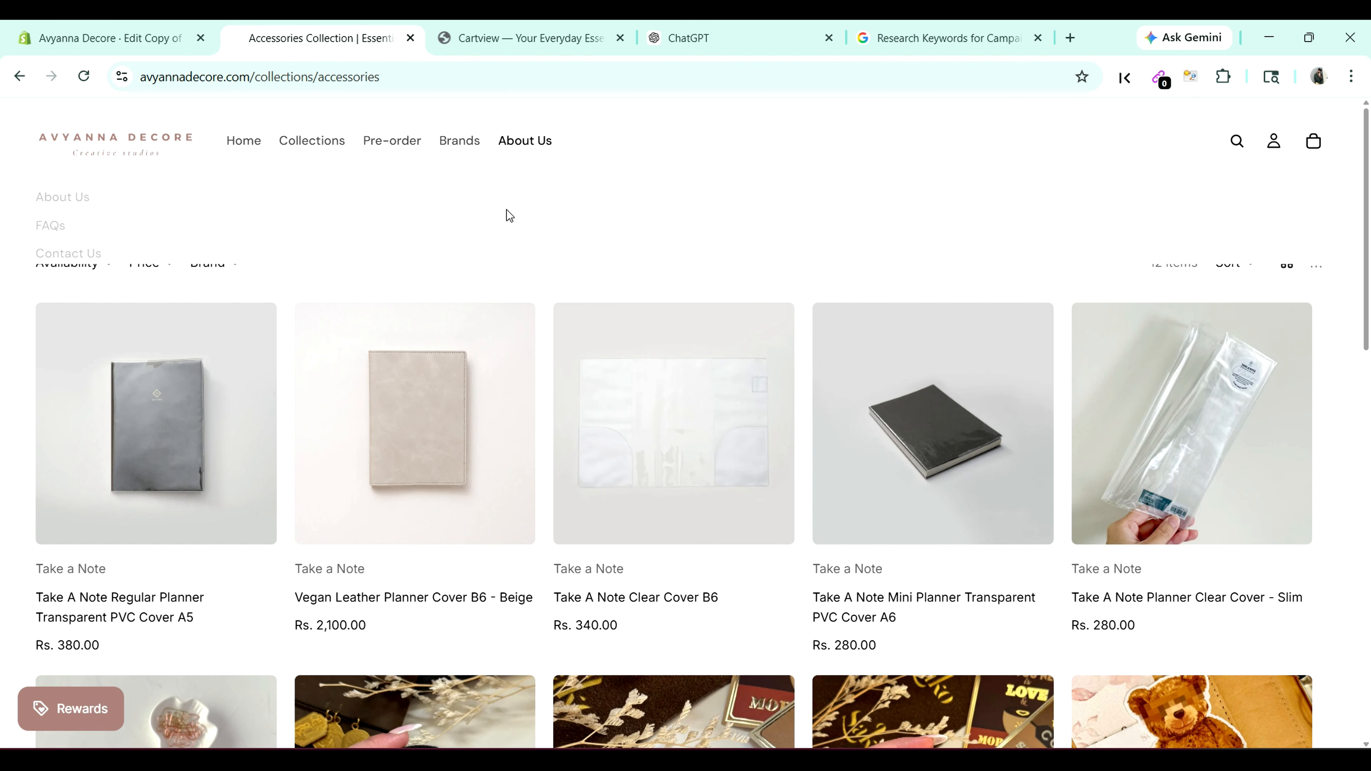
Step: Open the storefront's Contact Us and FAQs pages and highlight the main heading on each
left_click(83, 258)
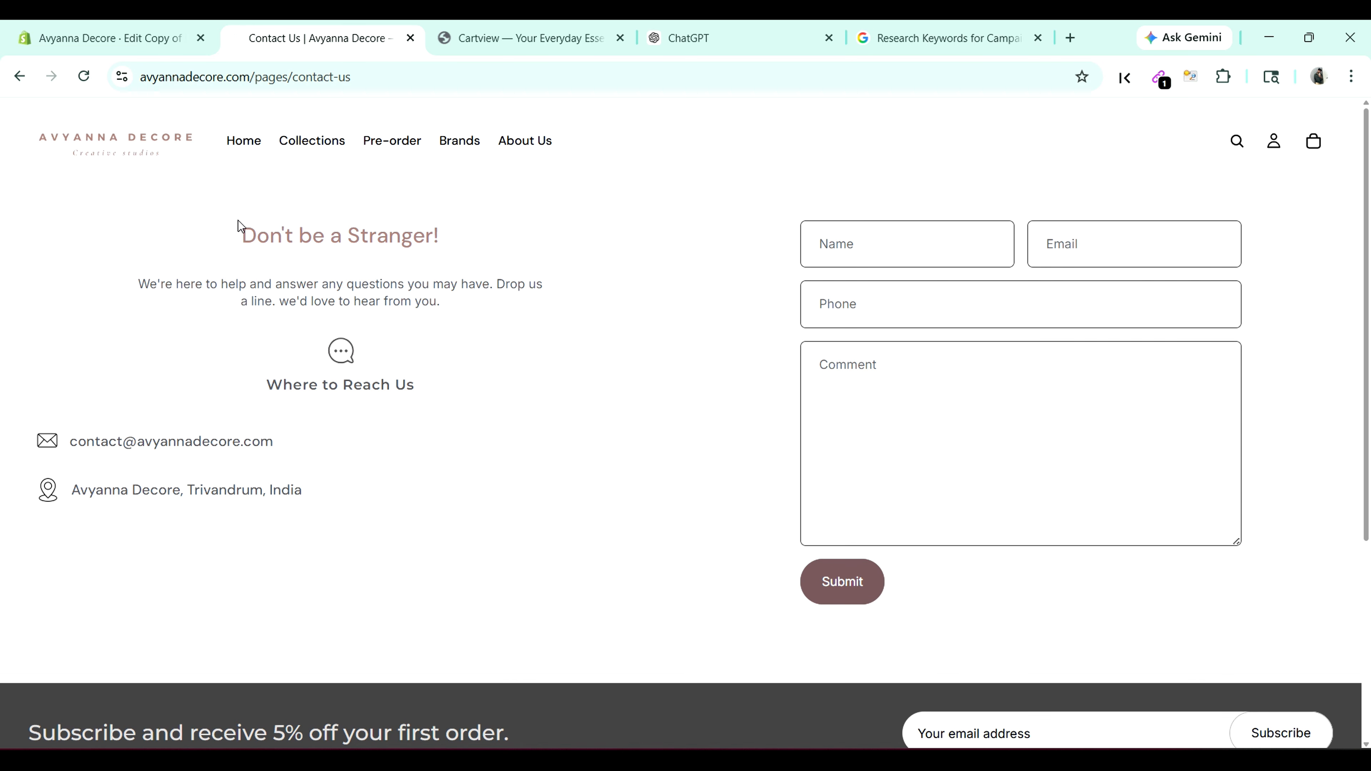
left_click_drag(240, 233, 454, 235)
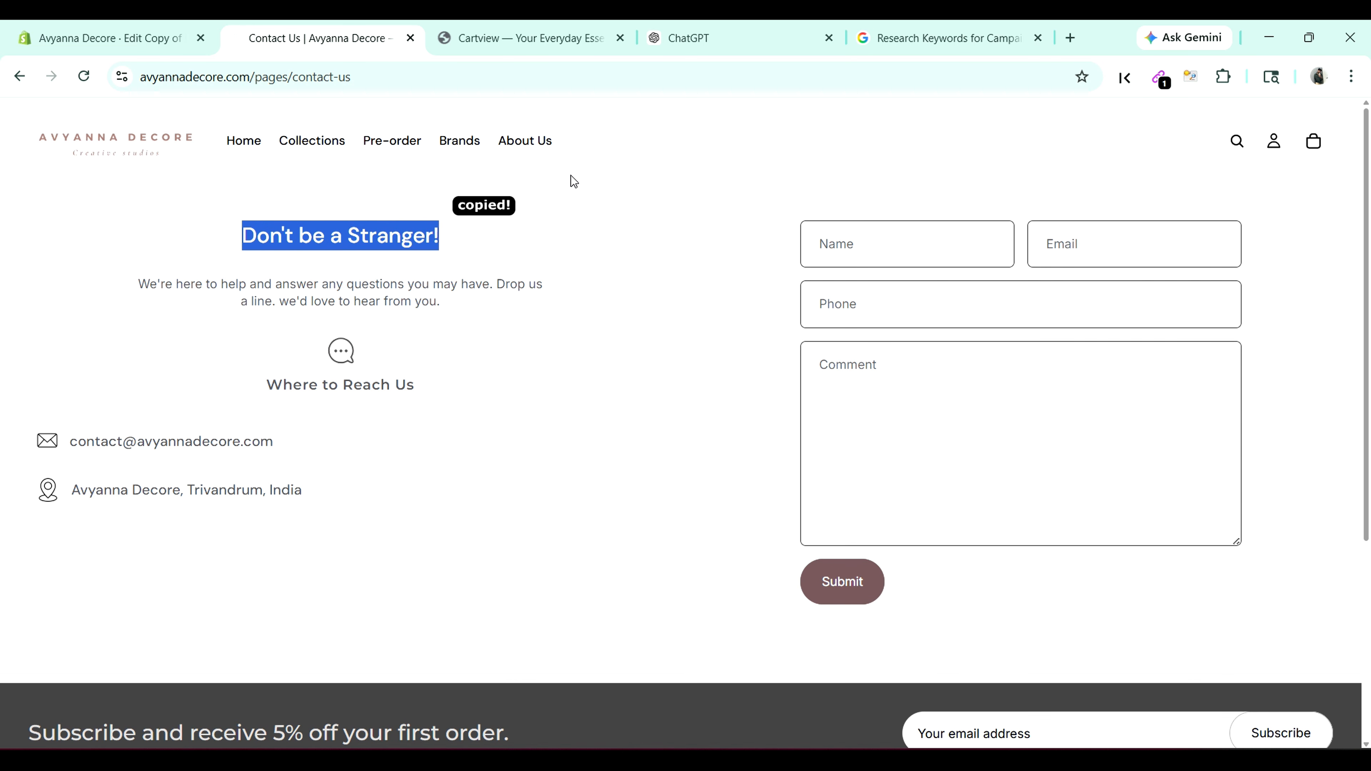
left_click(539, 143)
left_click(59, 229)
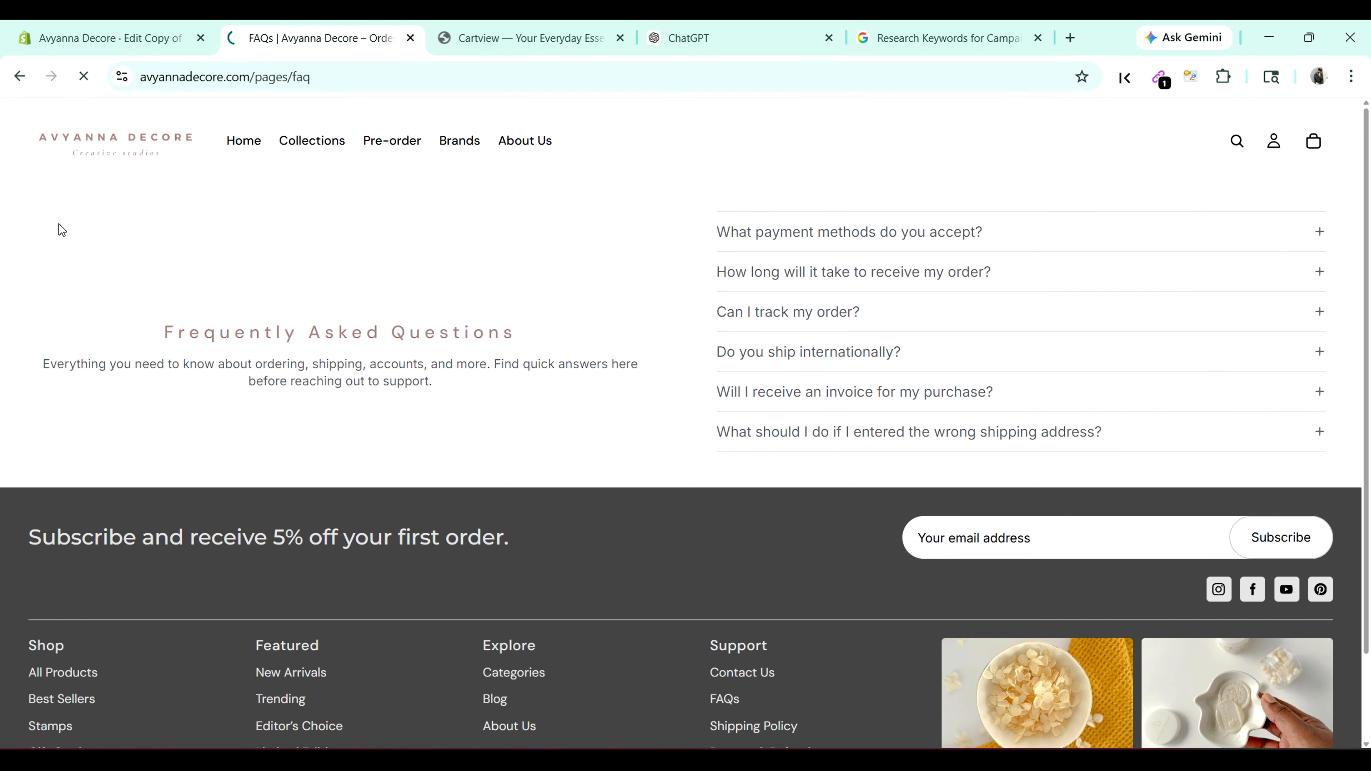
left_click_drag(166, 324, 516, 330)
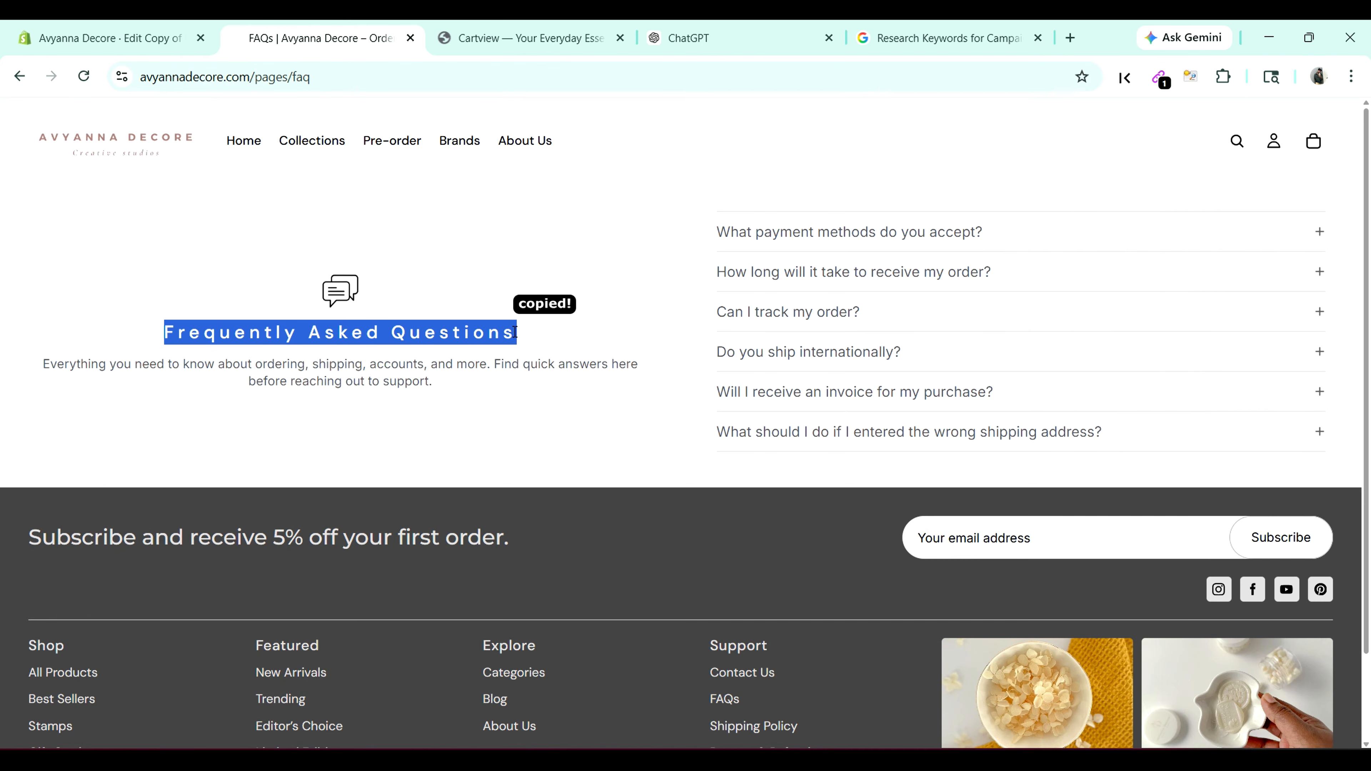
left_click(580, 310)
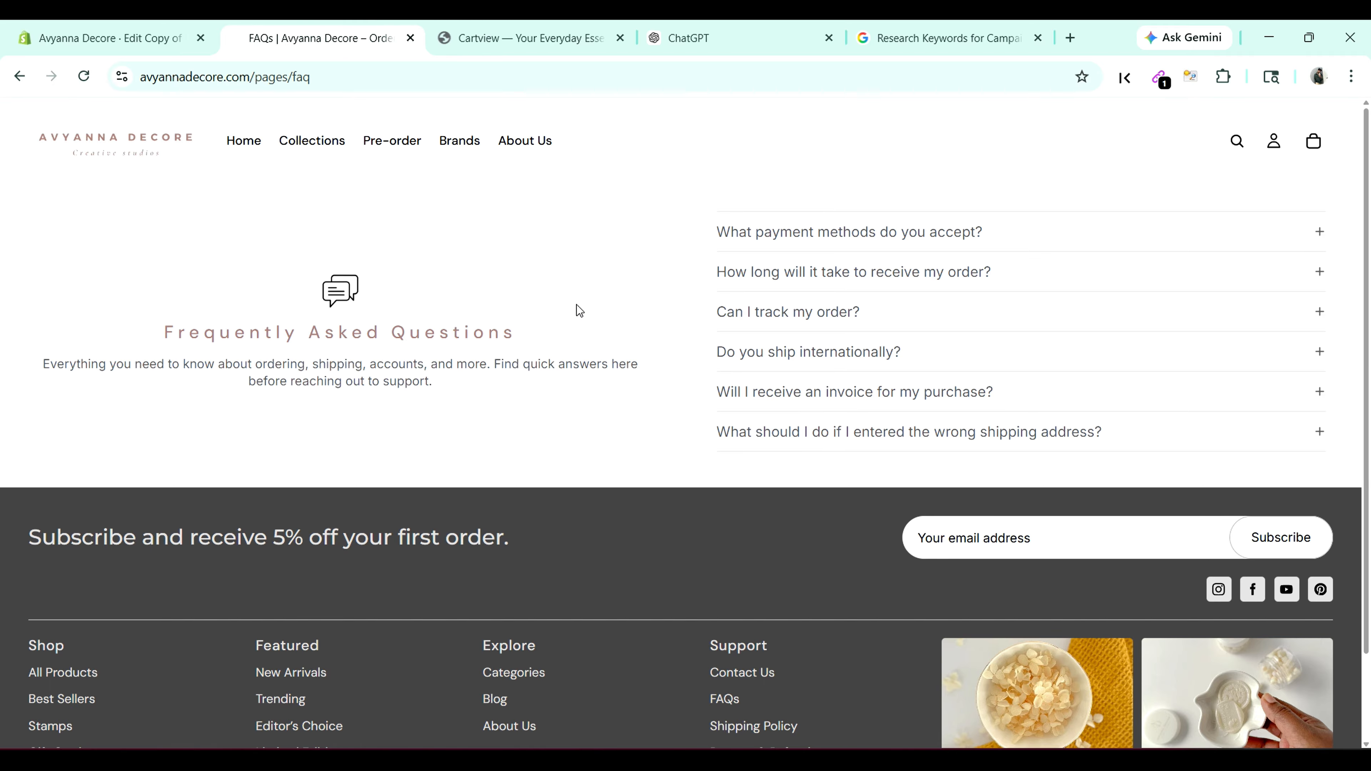
Step: Switch to the Shopify admin, edit the Copy of Horizon - youtube theme and load its journaling-collection product template
left_click(201, 27)
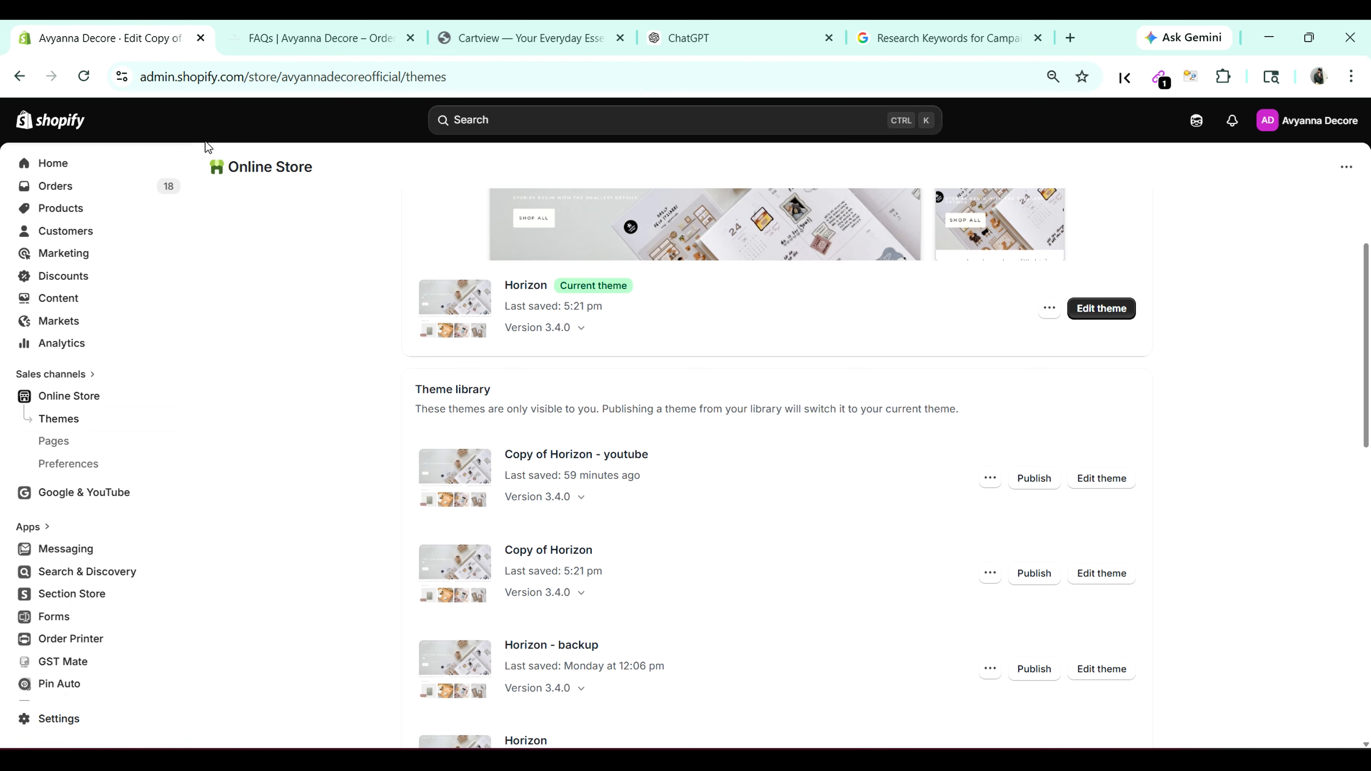
left_click(1096, 481)
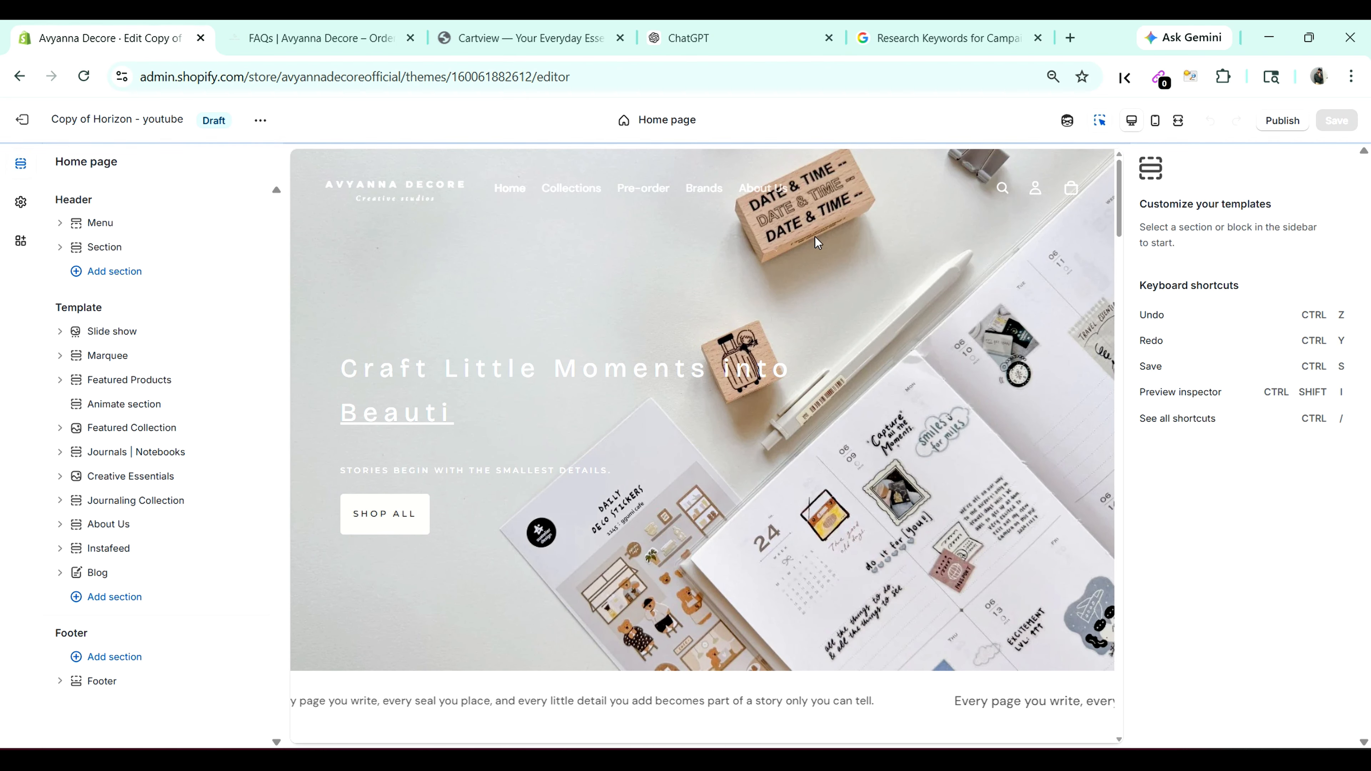
left_click(669, 127)
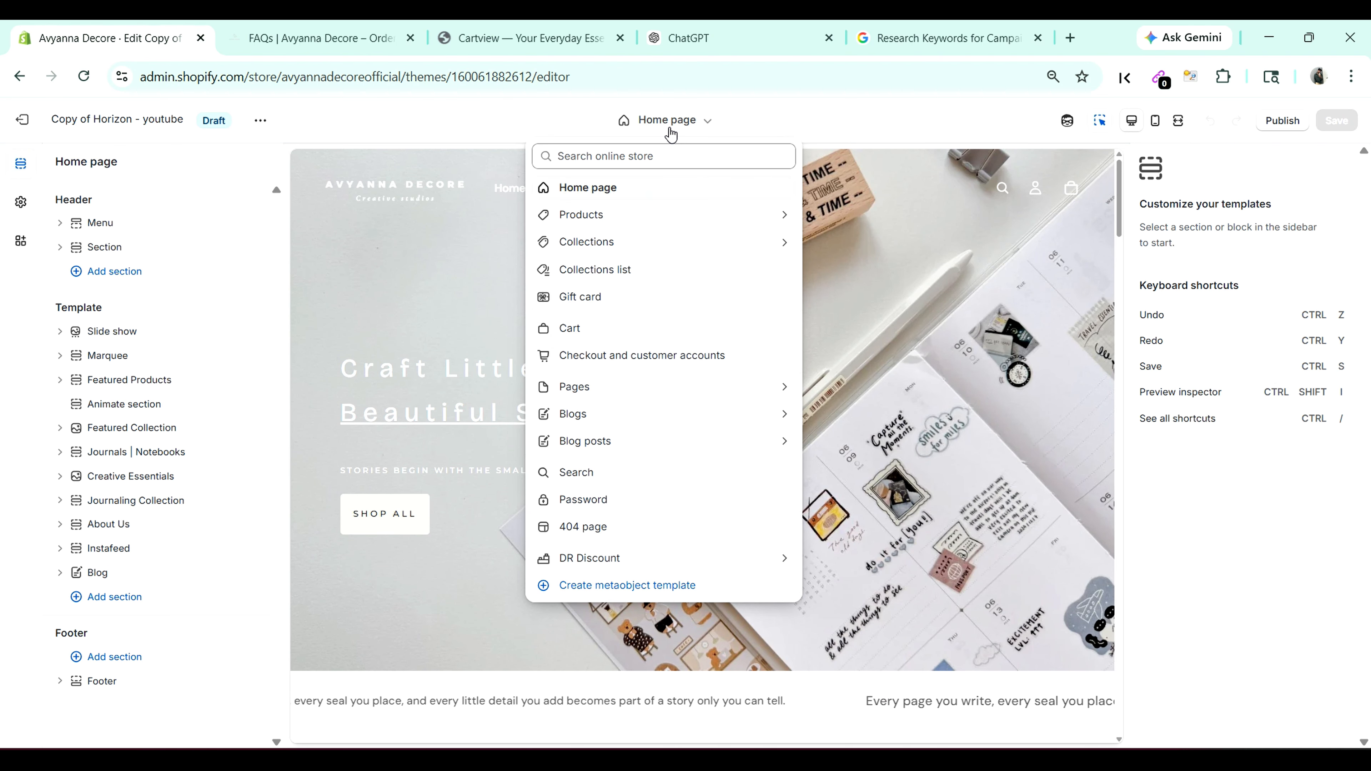
left_click(653, 216)
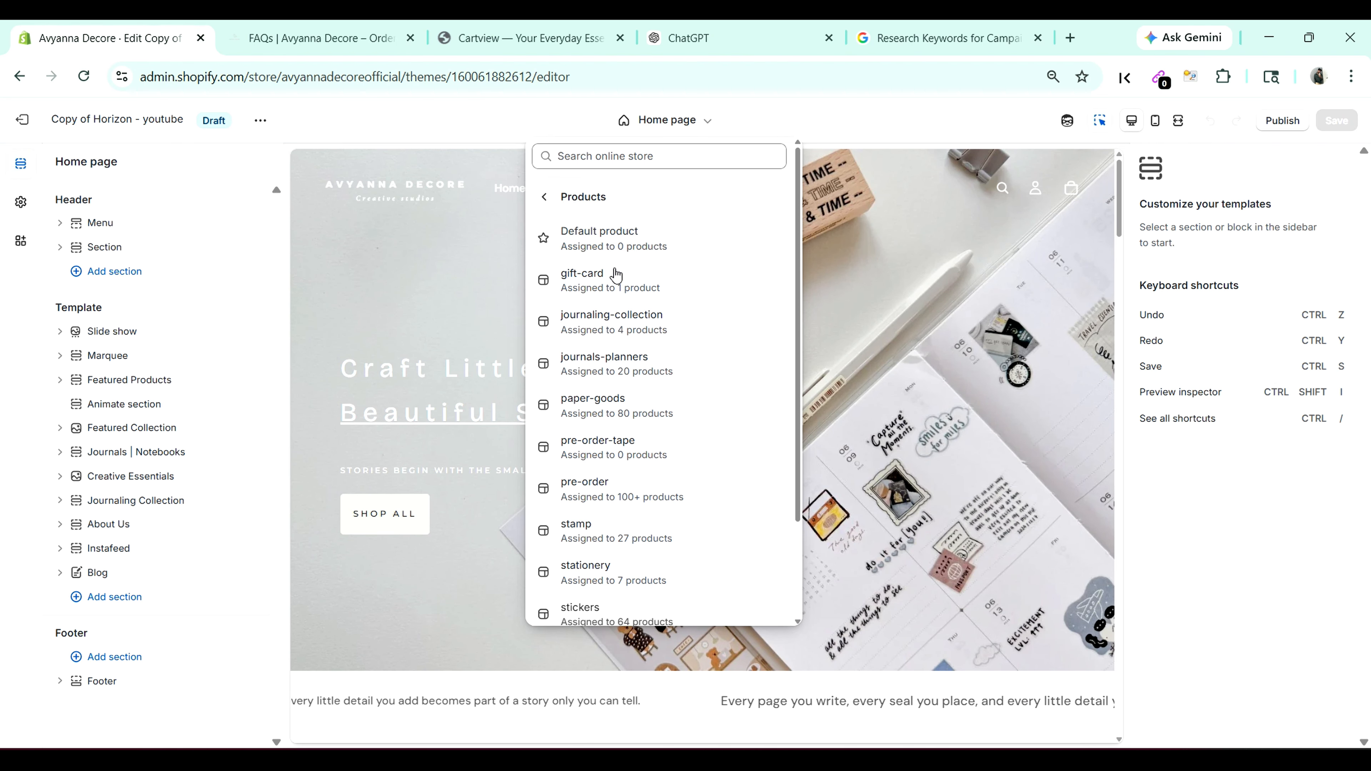
left_click(602, 321)
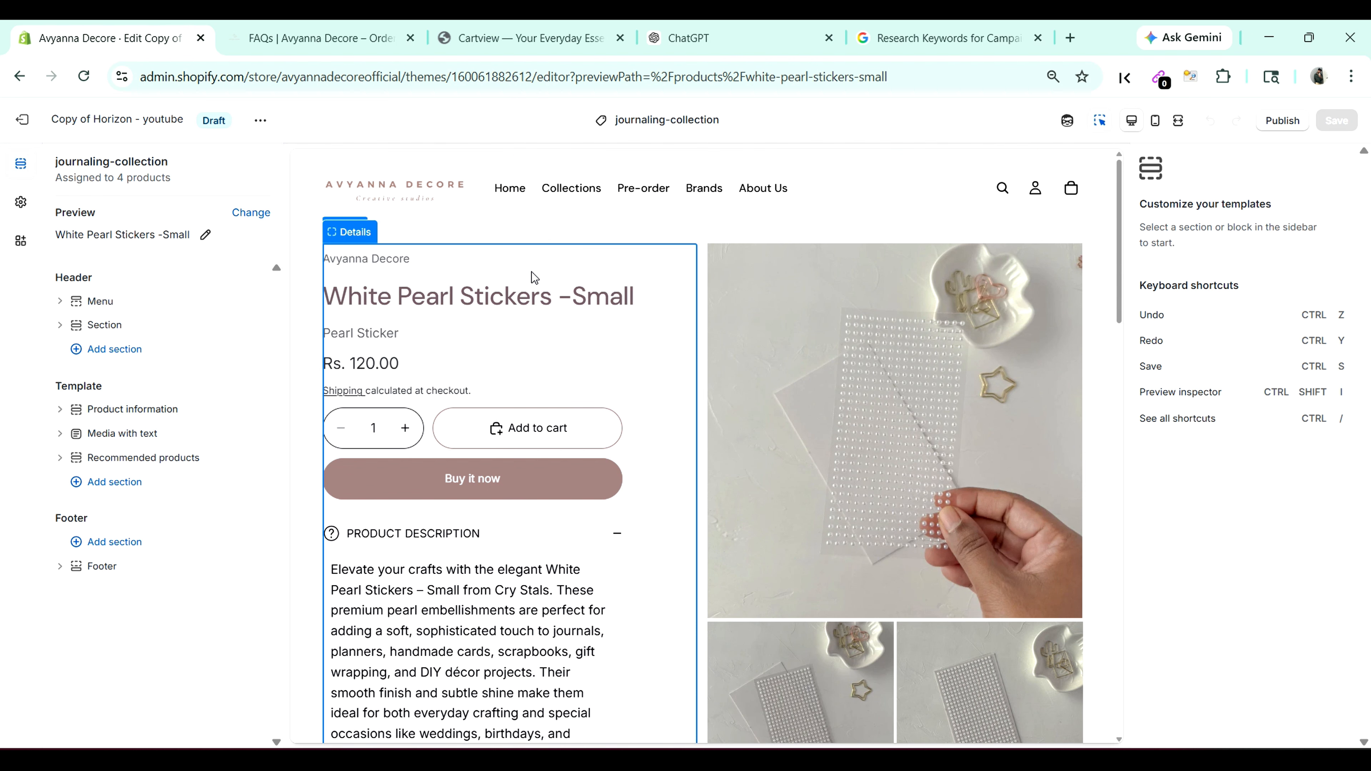
scroll(859, 368, "down", 3)
scroll(878, 432, "up", 3)
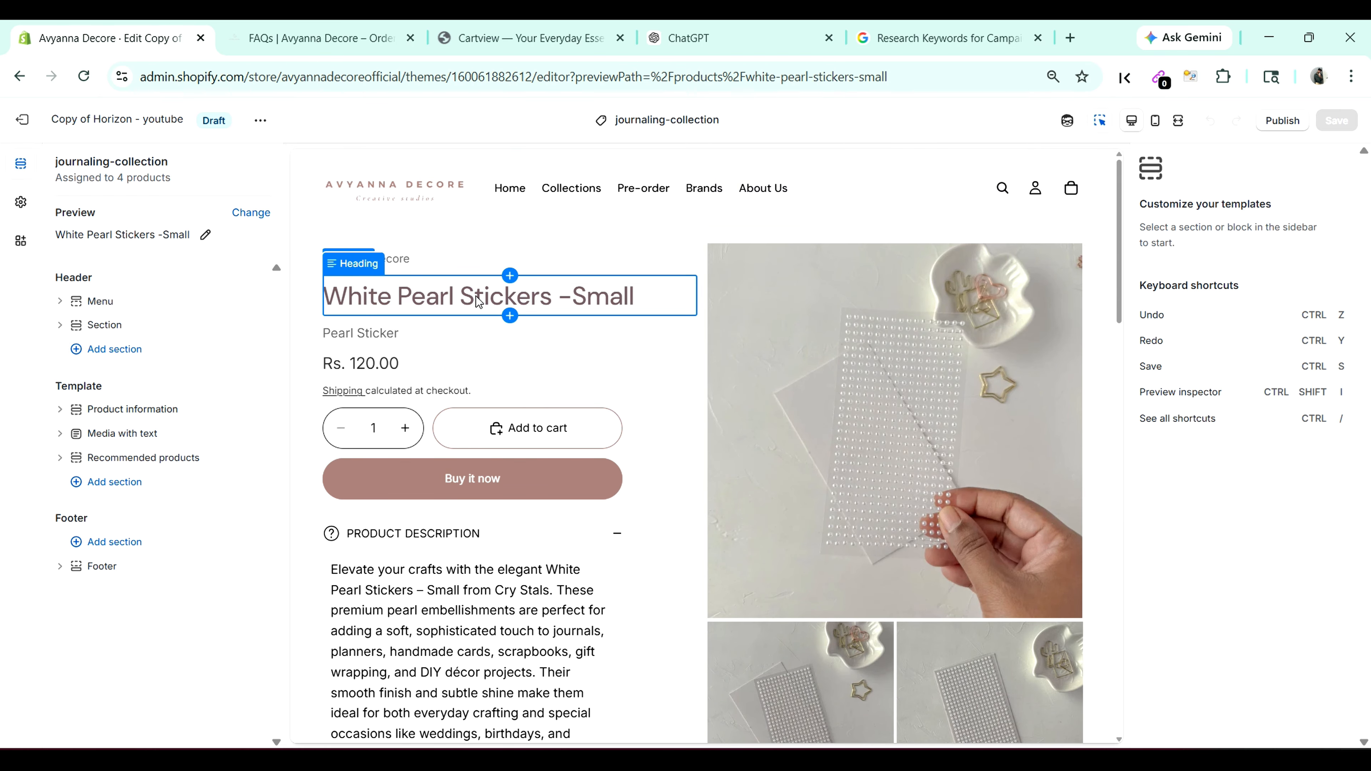
Step: Select the product title's Heading block in the preview and check its heading level options
left_click(478, 303)
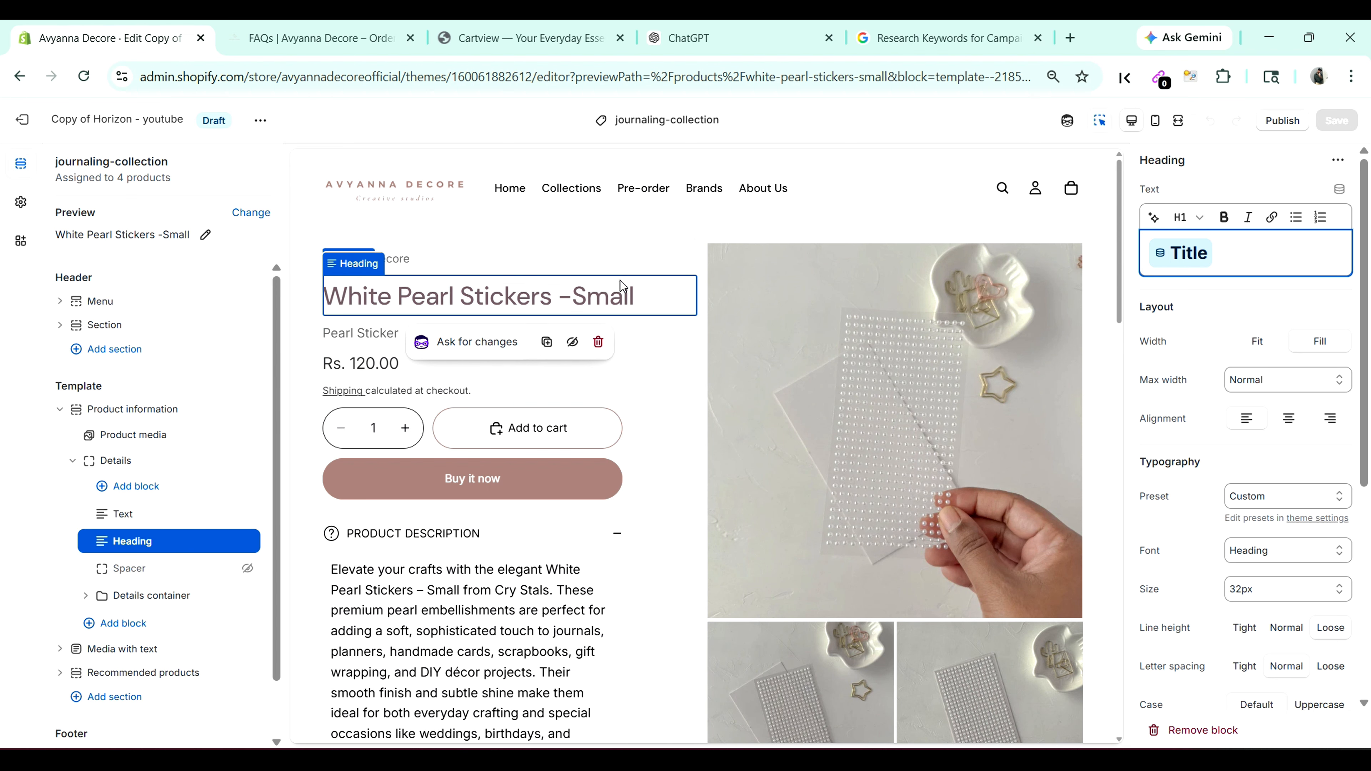
left_click(1200, 218)
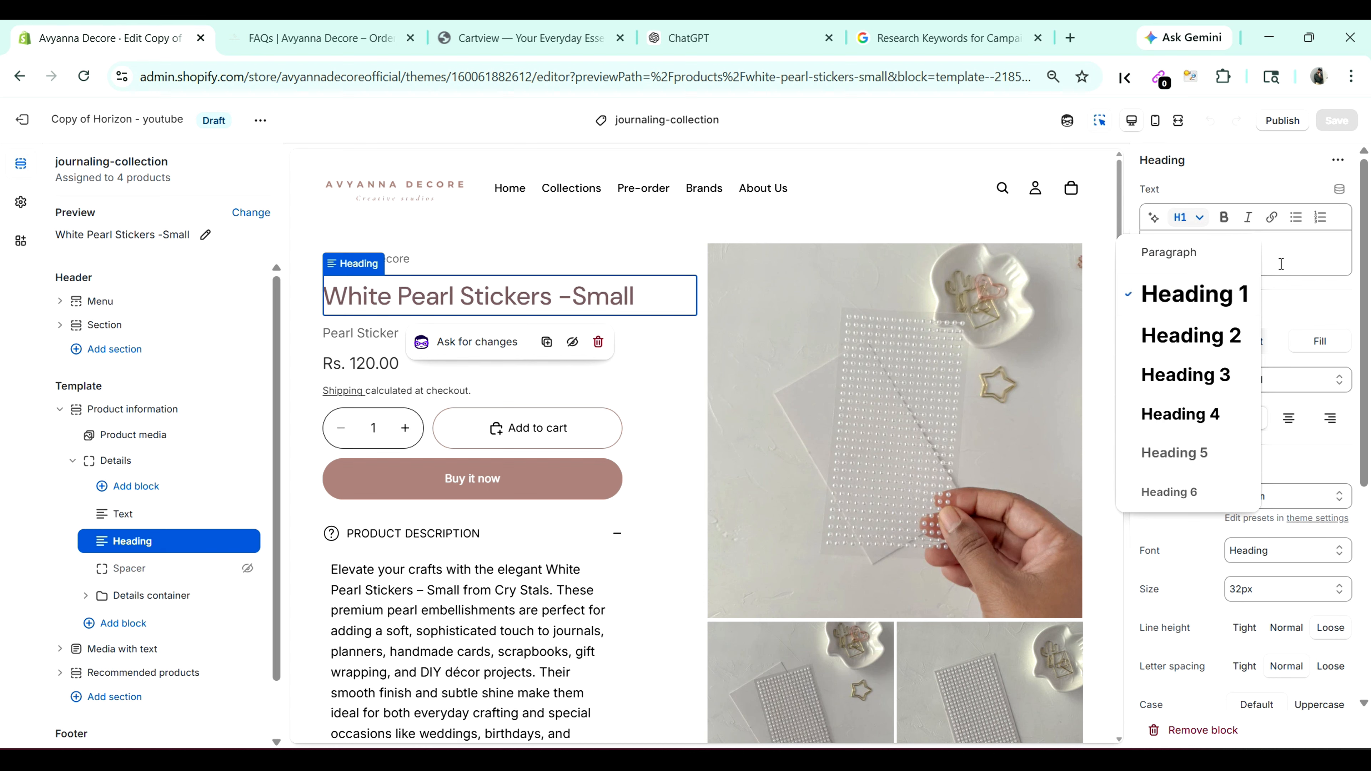
left_click(1290, 256)
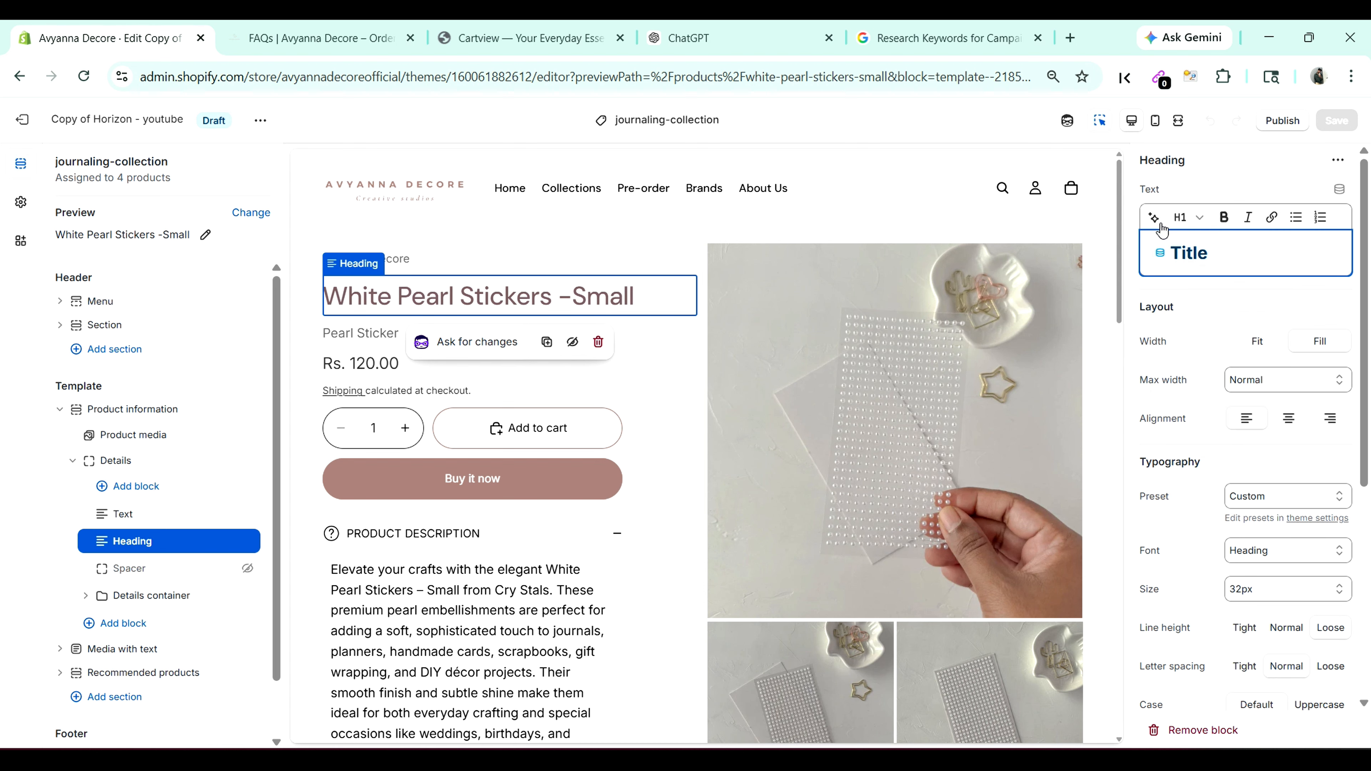
Step: Load the Default collection template and select its Title block to inspect the heading level
left_click(669, 120)
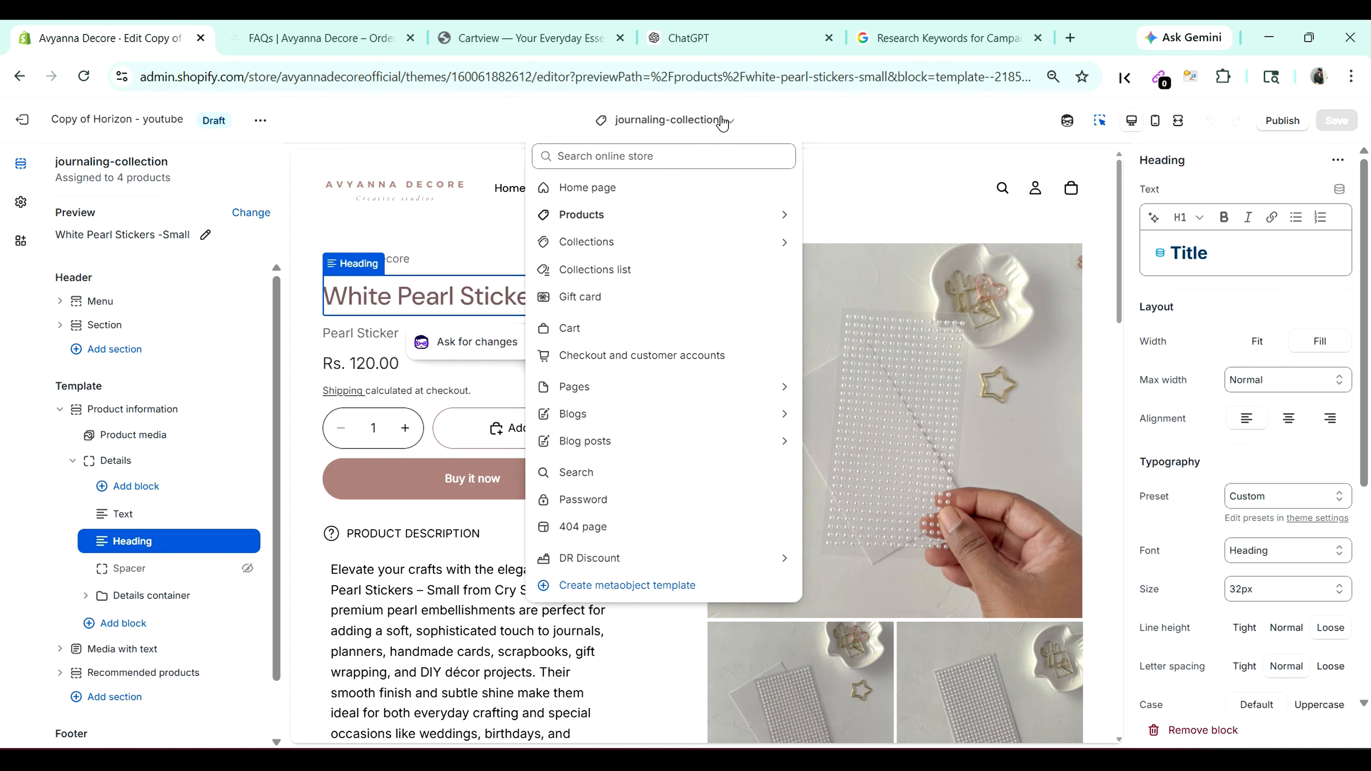
left_click(670, 246)
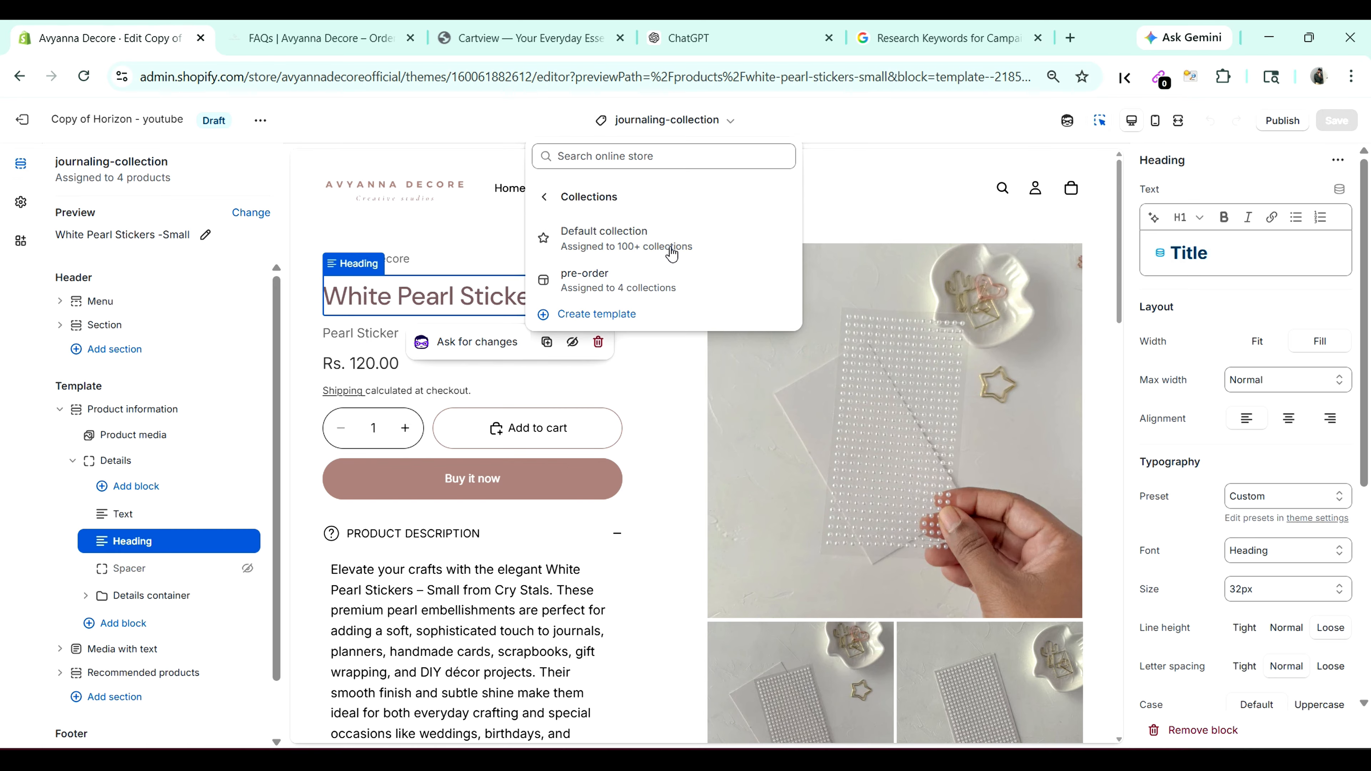
left_click(671, 252)
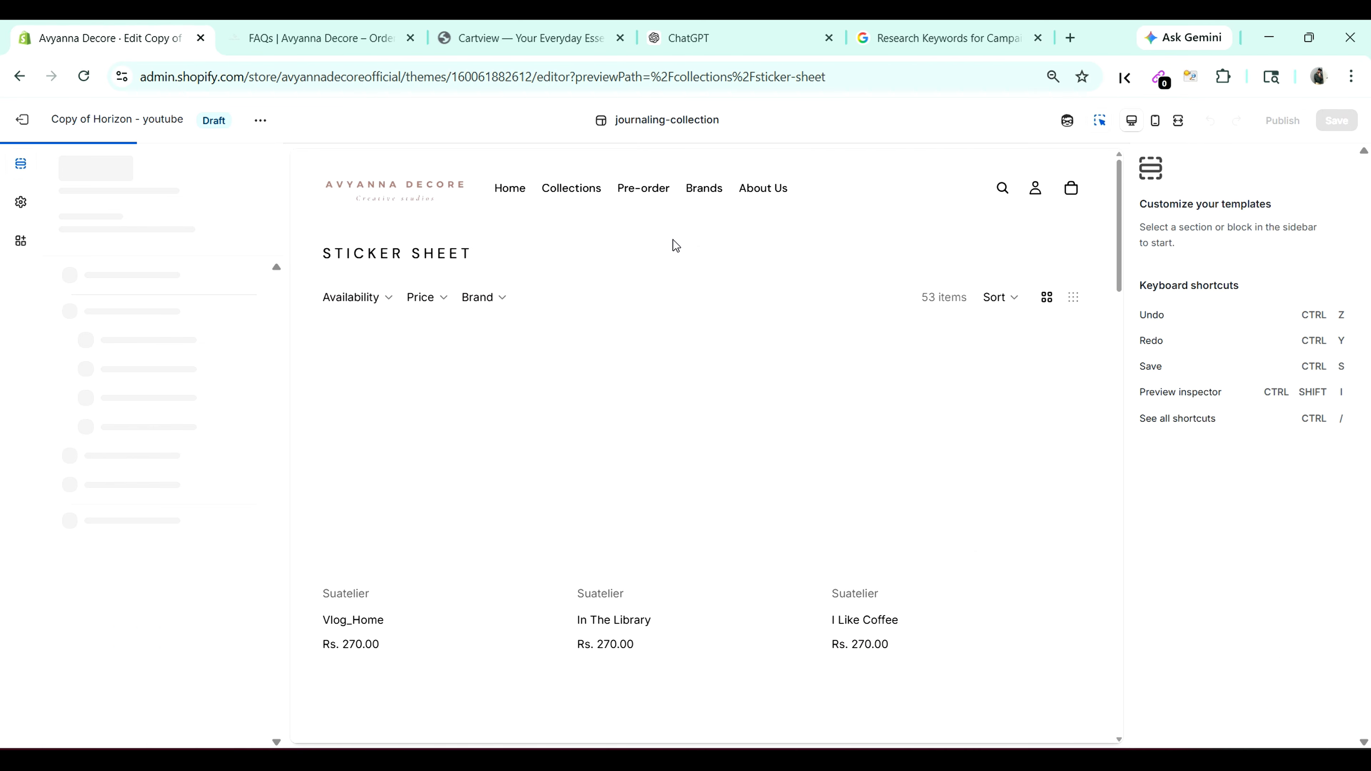
left_click(415, 264)
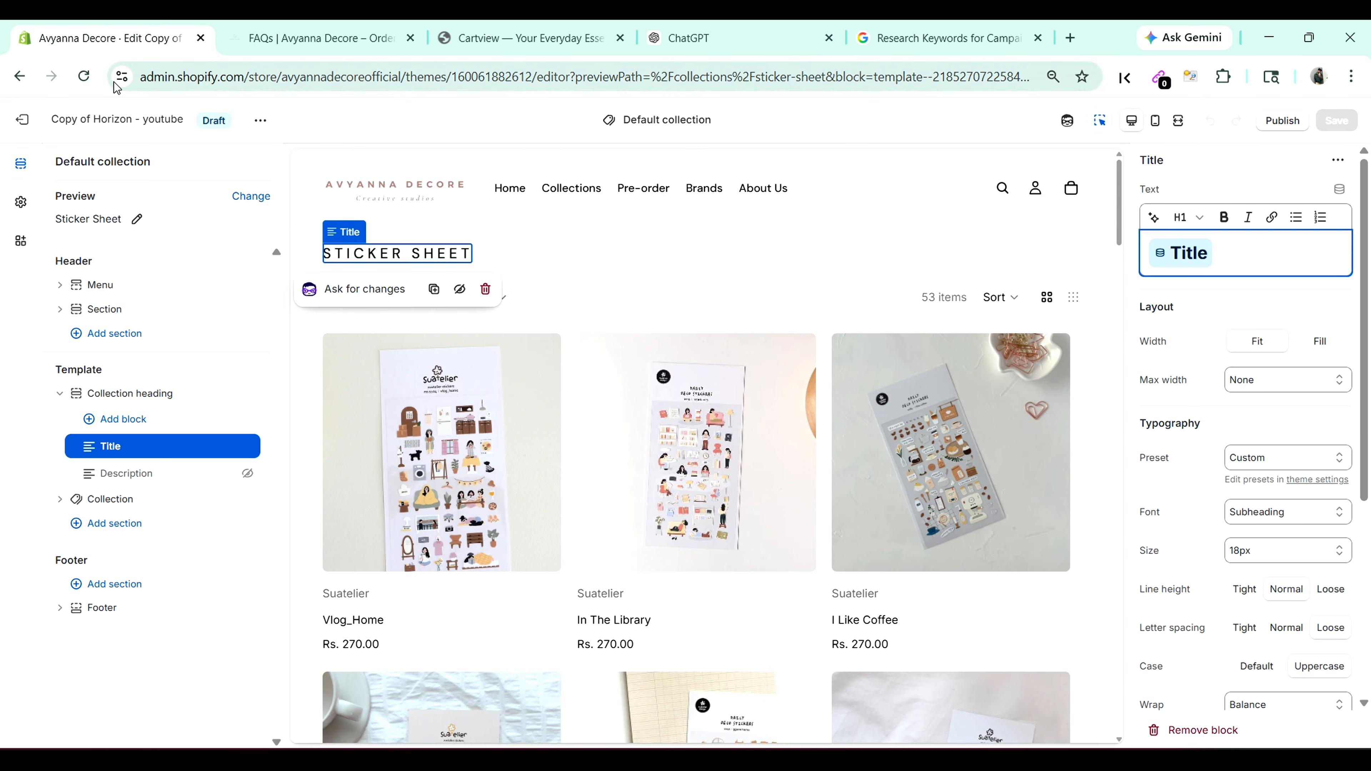
Step: Exit the theme editor and open the store's product list in the Shopify admin
left_click(26, 119)
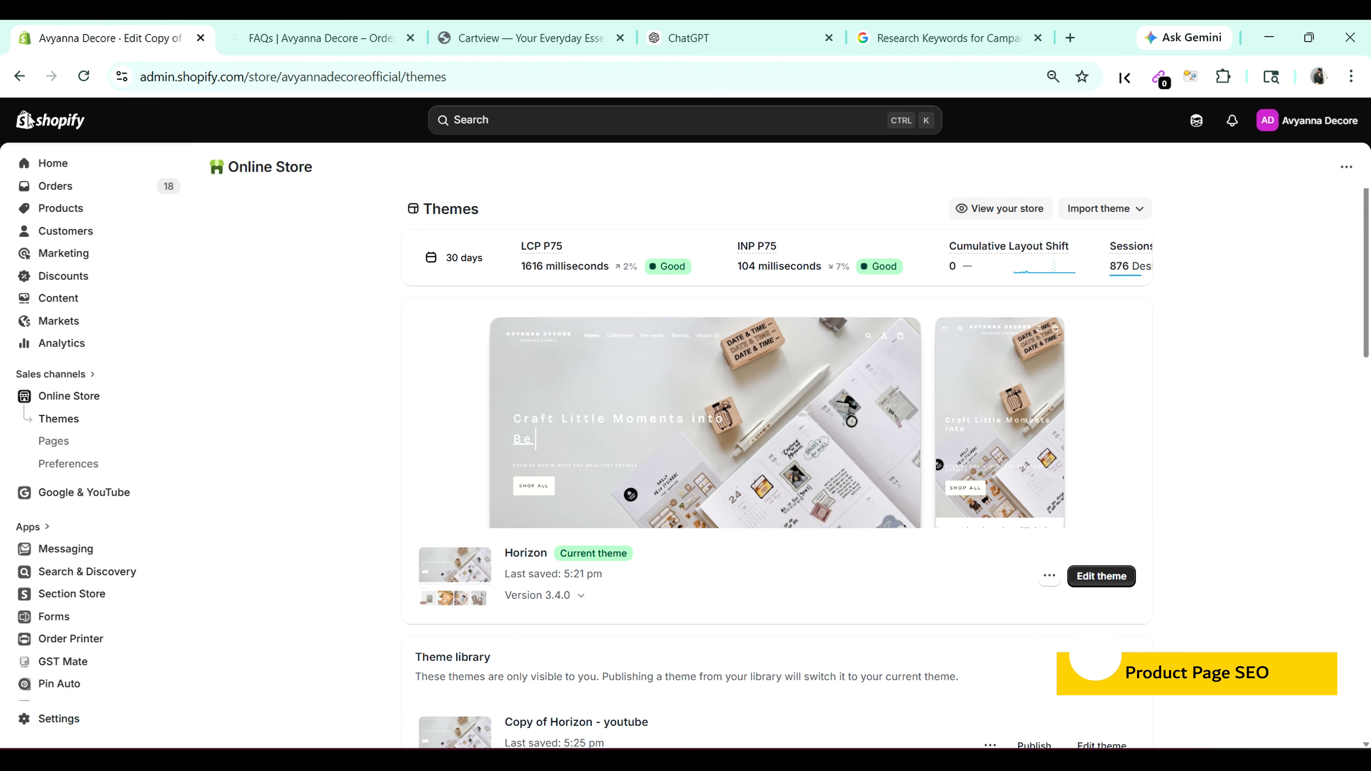
left_click(58, 210)
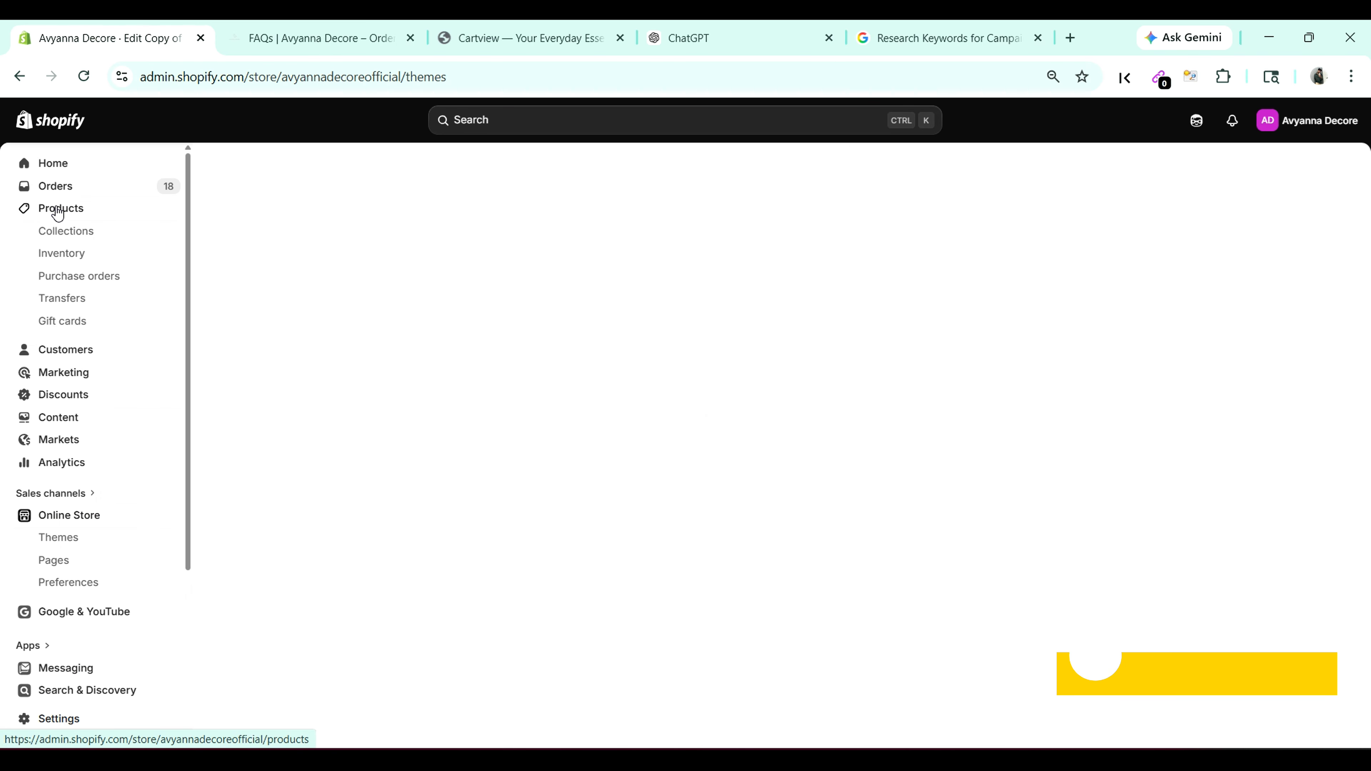
Step: Switch to the Avyanna Decore storefront and open the Washi Tapes collection page
left_click(233, 35)
mouse_move(312, 140)
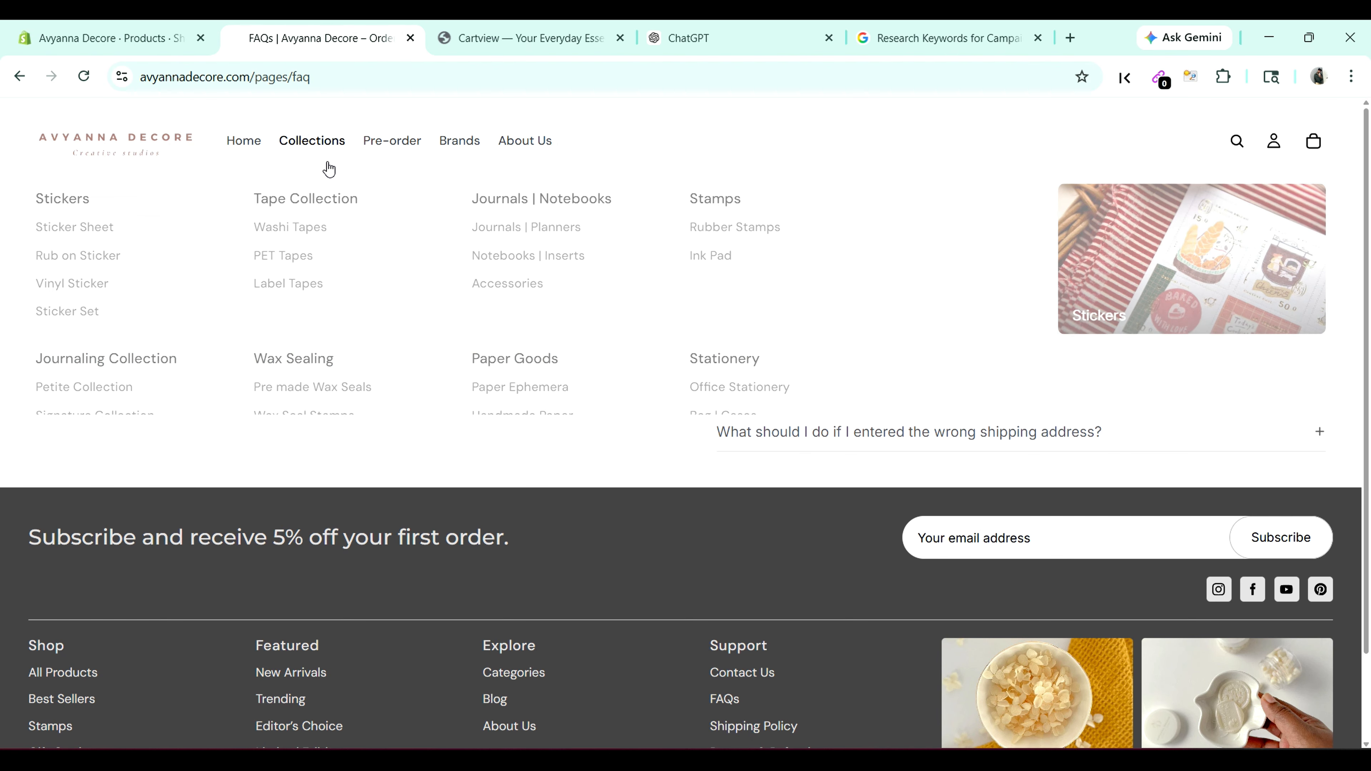
left_click(300, 227)
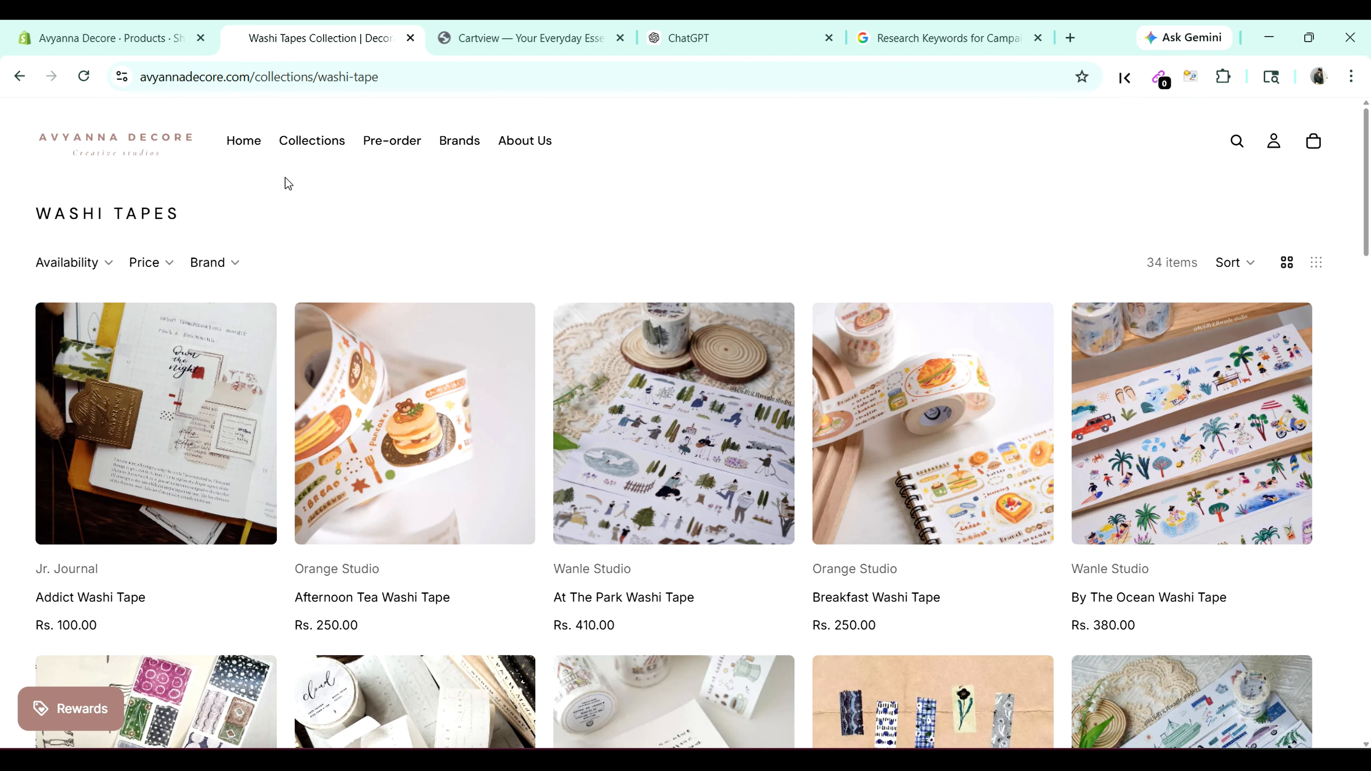
Step: Open the 2026 Mini Planner A6 product from the storefront home page's Featured Picks and copy its product title
left_click(258, 141)
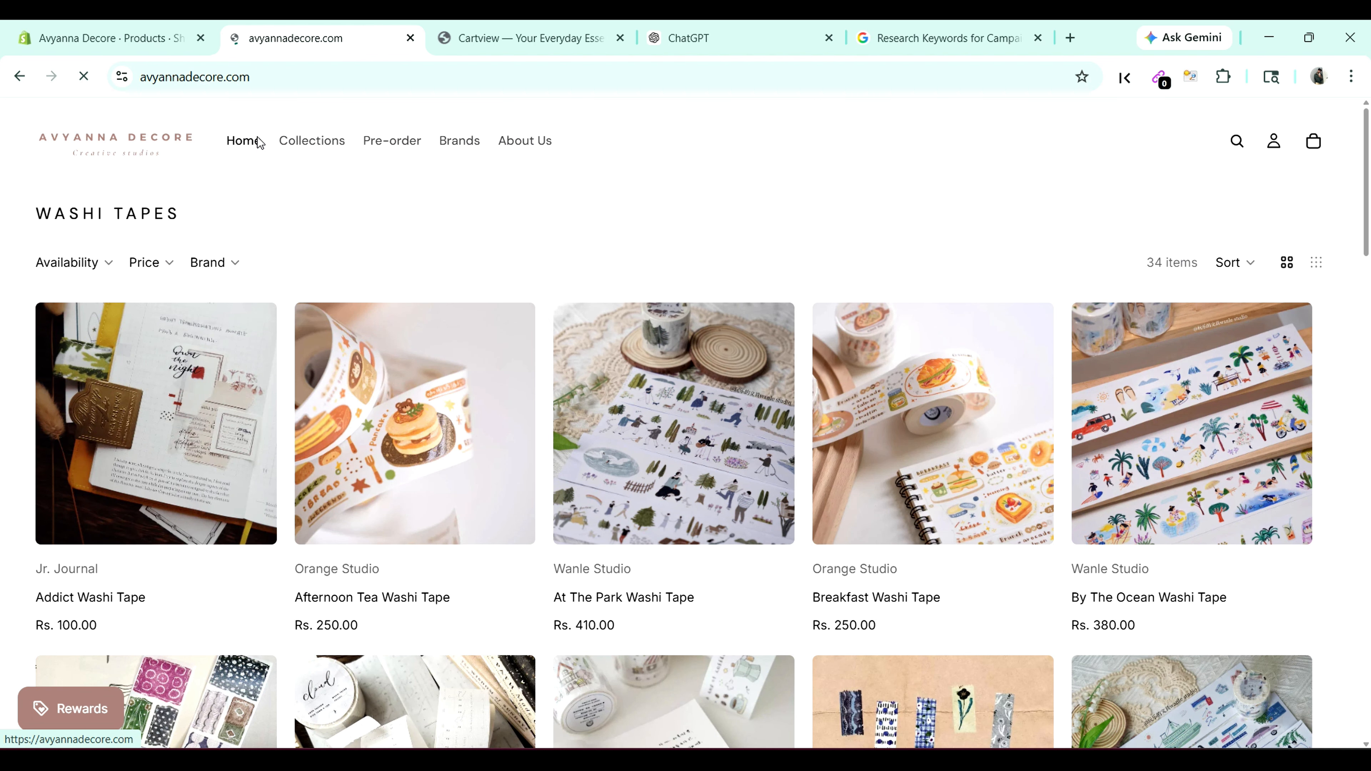
scroll(356, 454, "down", 10)
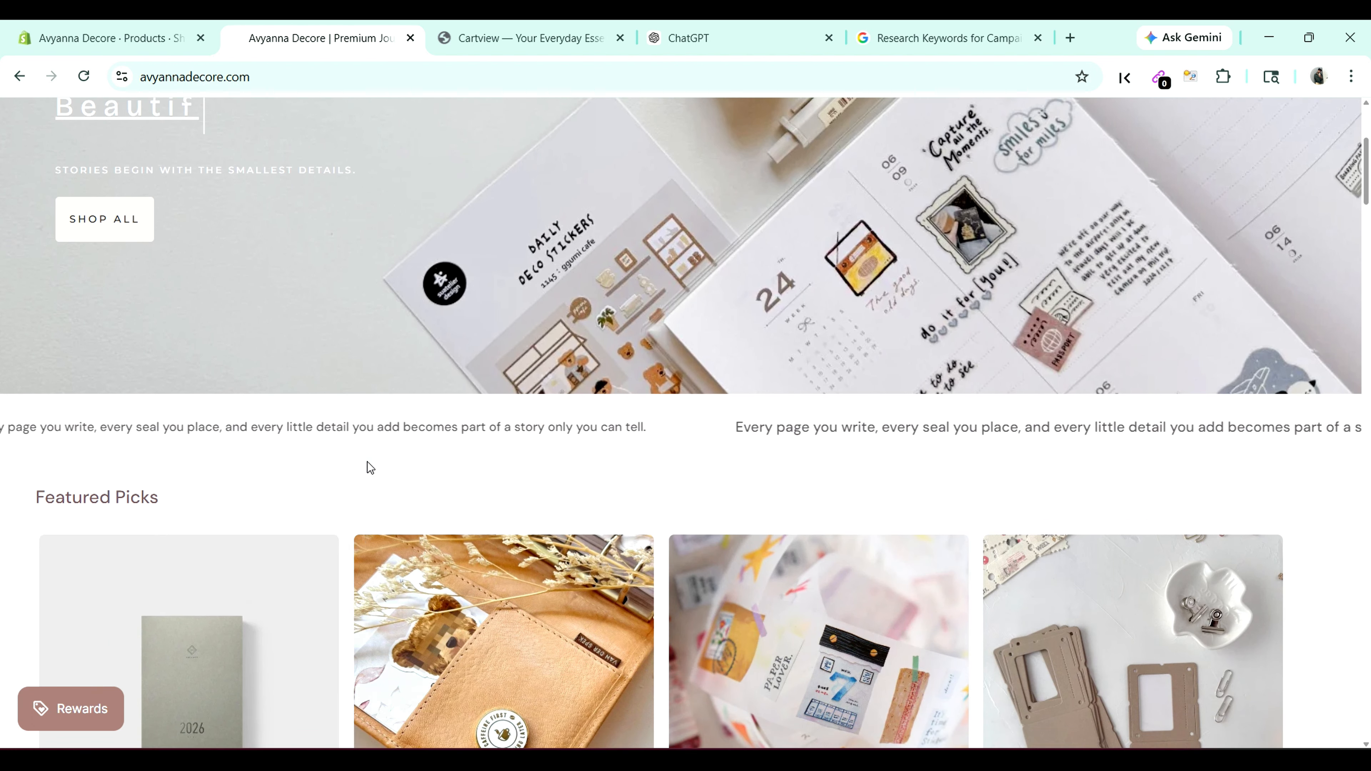
left_click(191, 296)
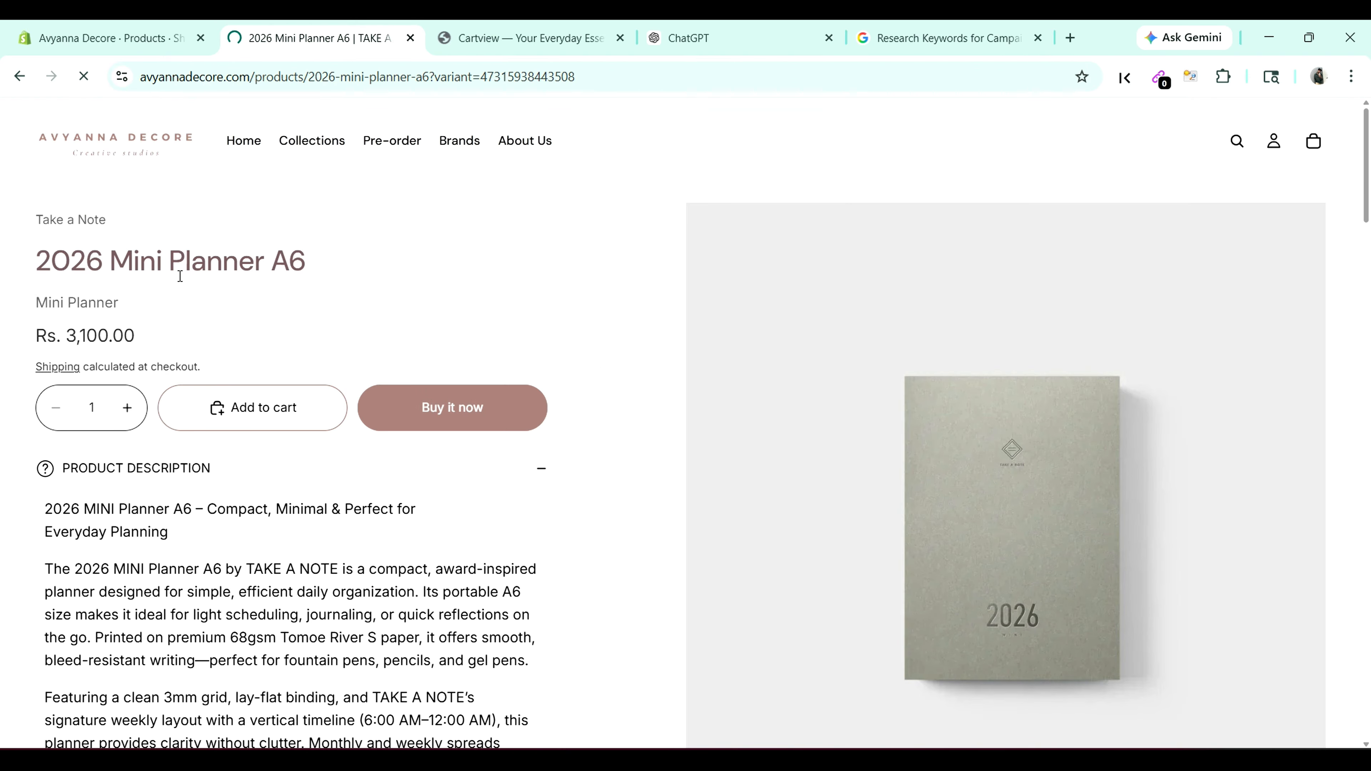
triple_click(180, 270)
right_click(179, 270)
left_click(208, 290)
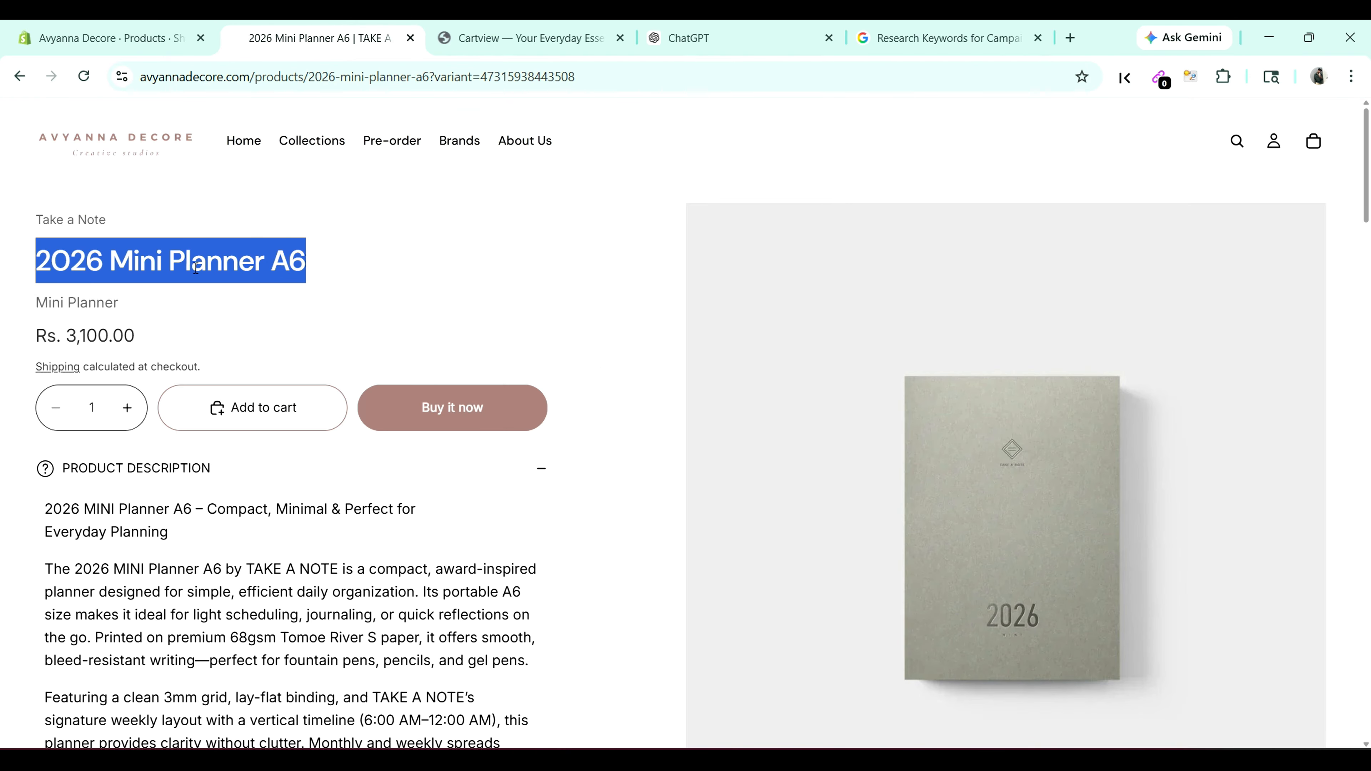
Step: Switch to the Shopify admin, search all products for "2026 Mini Planner A6" and open that product
key("ctrl+shift+Tab")
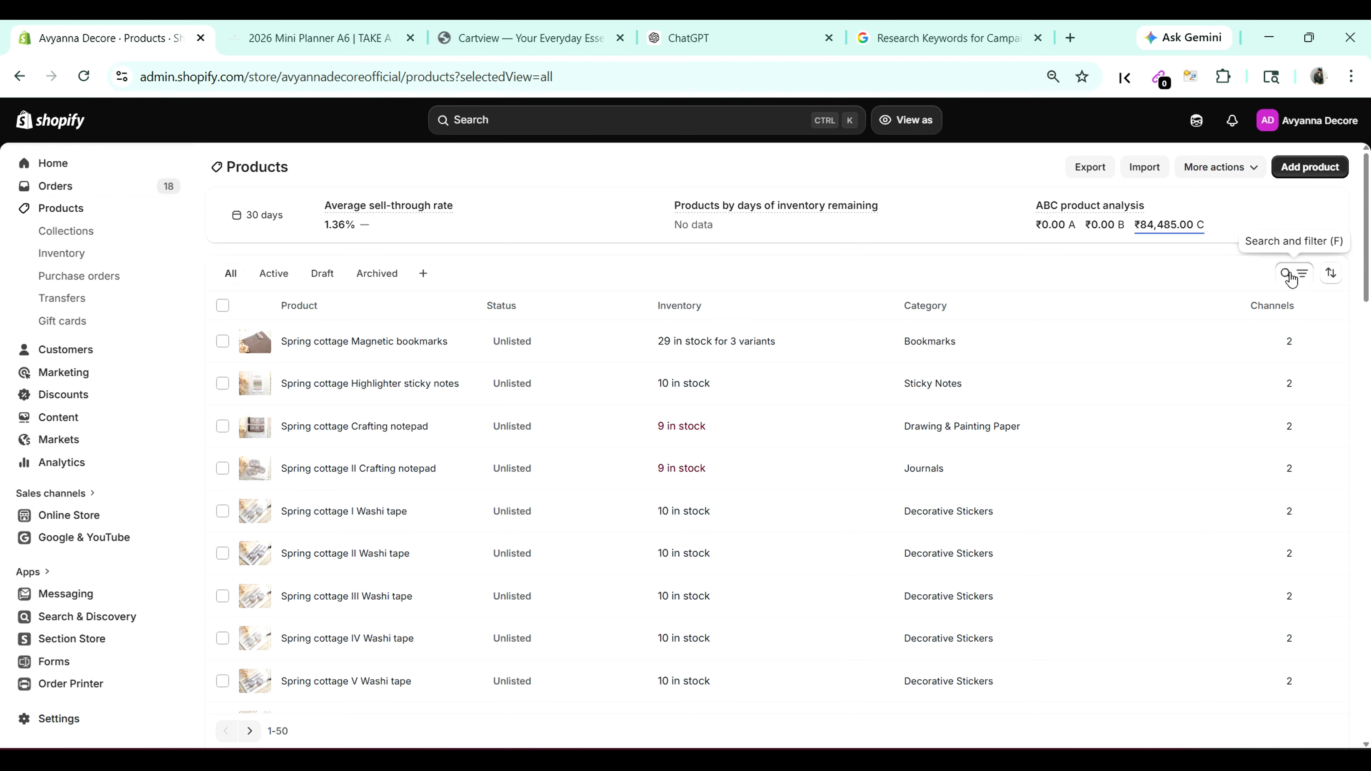
left_click(1294, 273)
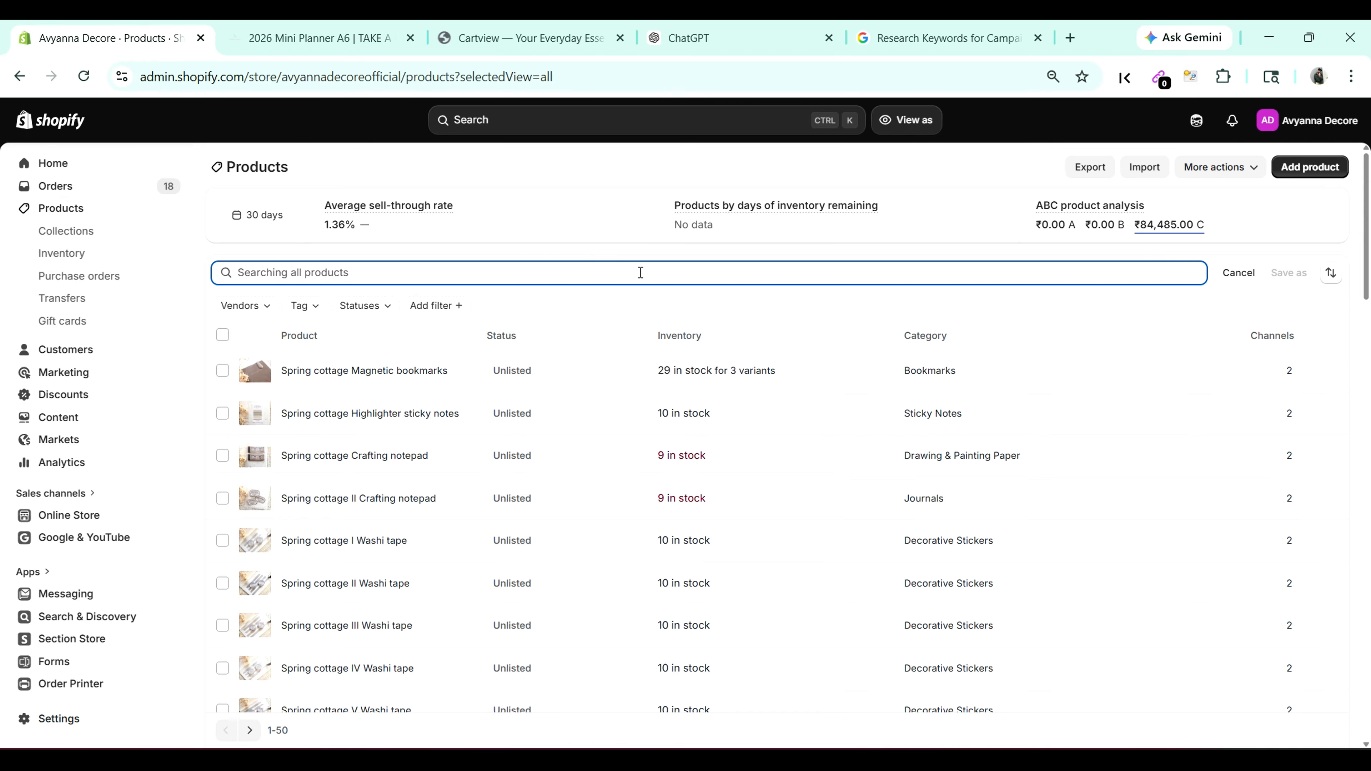
key("ctrl+v")
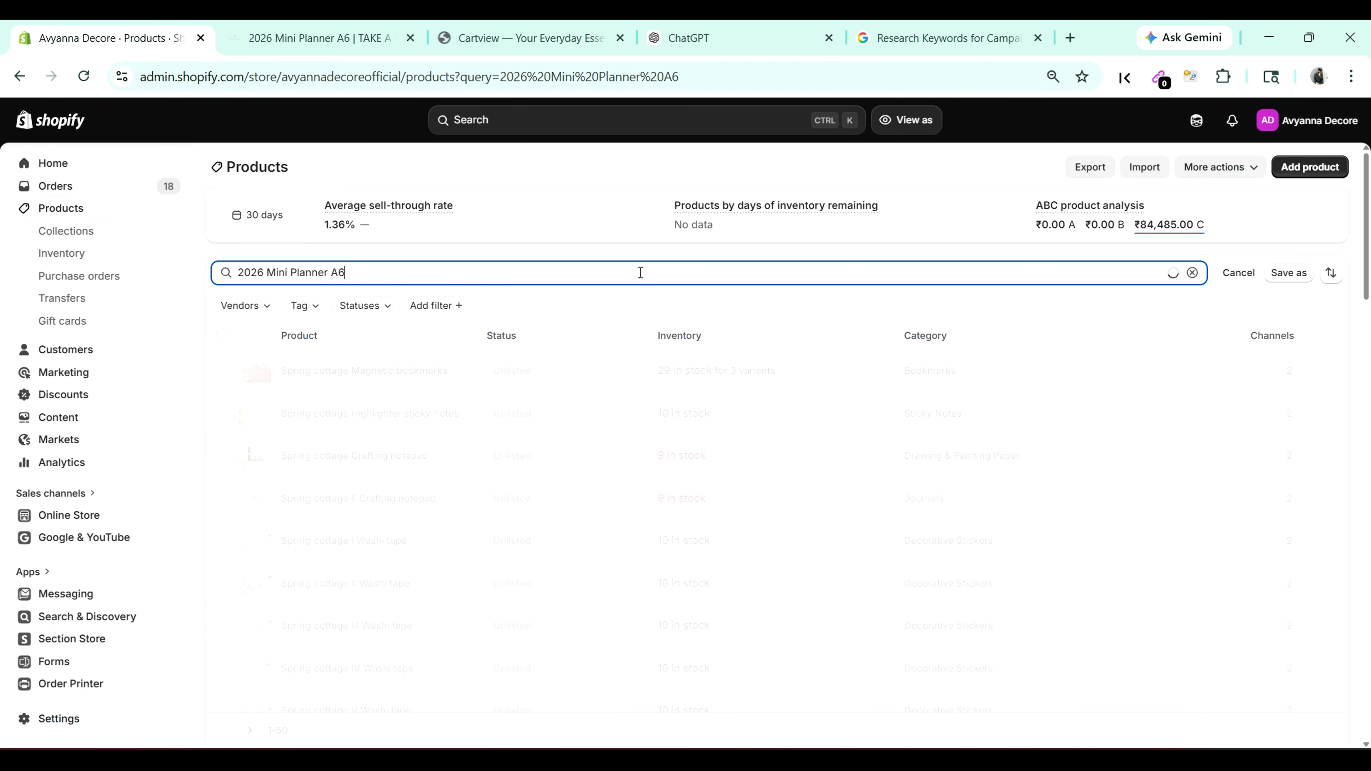
left_click(368, 371)
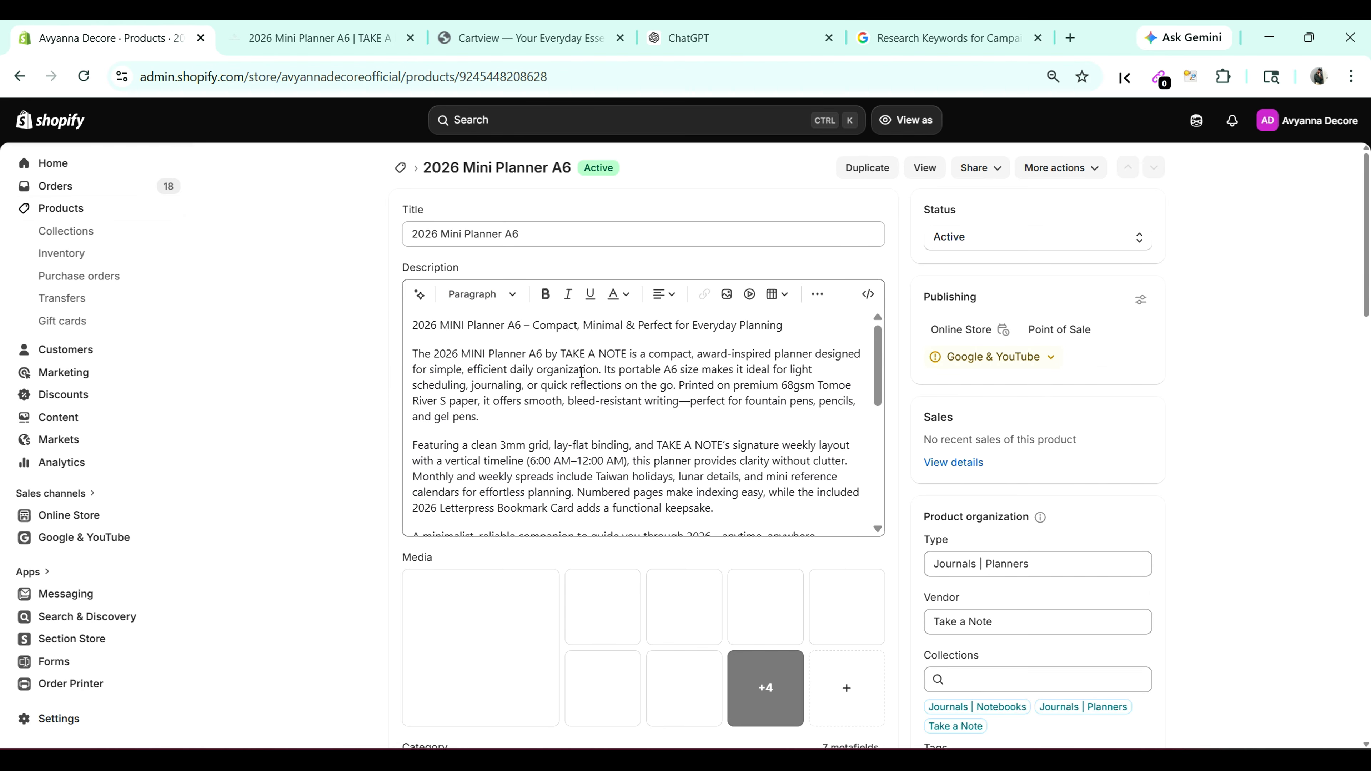
Step: Look over the product's edit page and examine the wording of its Title field
scroll(610, 424, "down", 5)
scroll(618, 436, "up", 5)
scroll(618, 436, "down", 5)
scroll(618, 436, "up", 5)
double_click(496, 233)
left_click(539, 233)
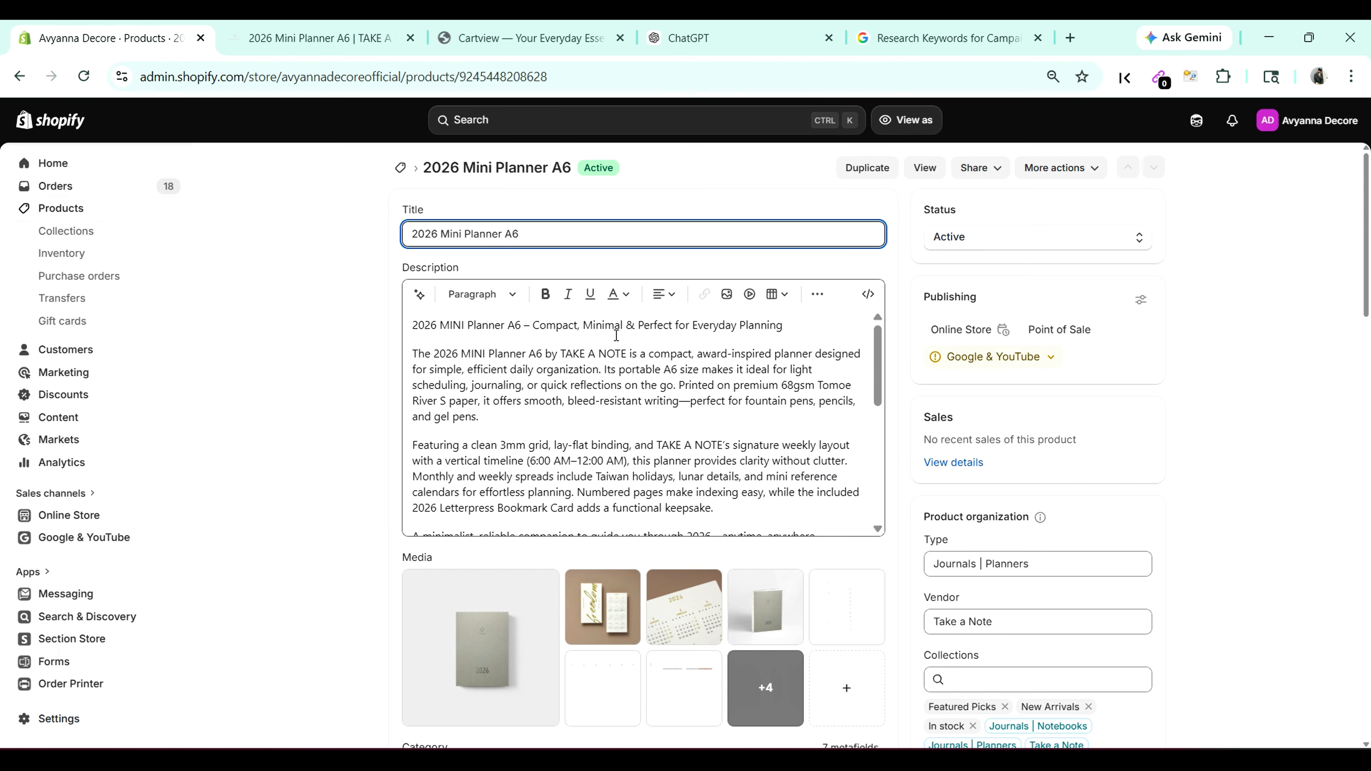
Step: Examine the product description, highlighting the Product Details heading and the bulleted specifications from Size to 3mm grid
left_click(606, 351)
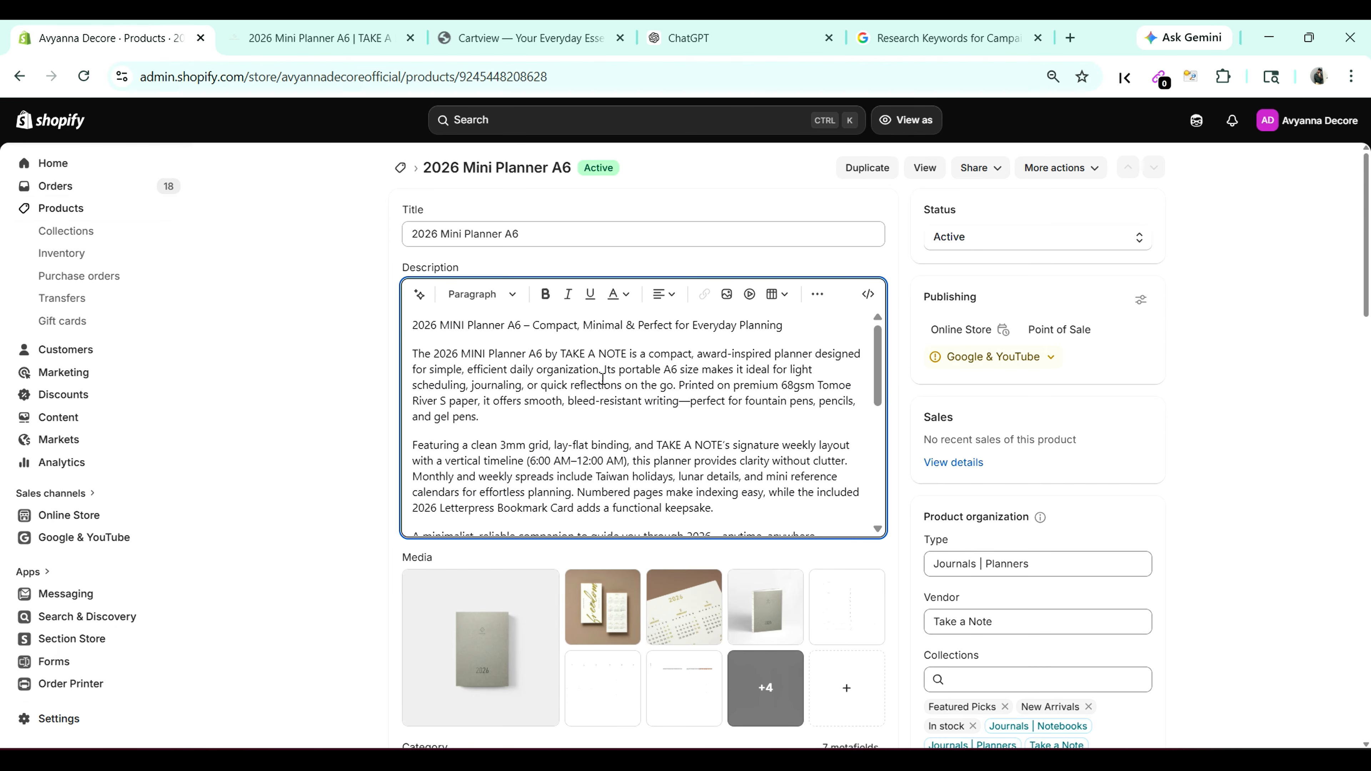
scroll(602, 378, "down", 3)
scroll(602, 378, "up", 4)
scroll(614, 378, "down", 5)
scroll(539, 388, "up", 1)
left_click_drag(488, 386, 411, 386)
key("ctrl+c")
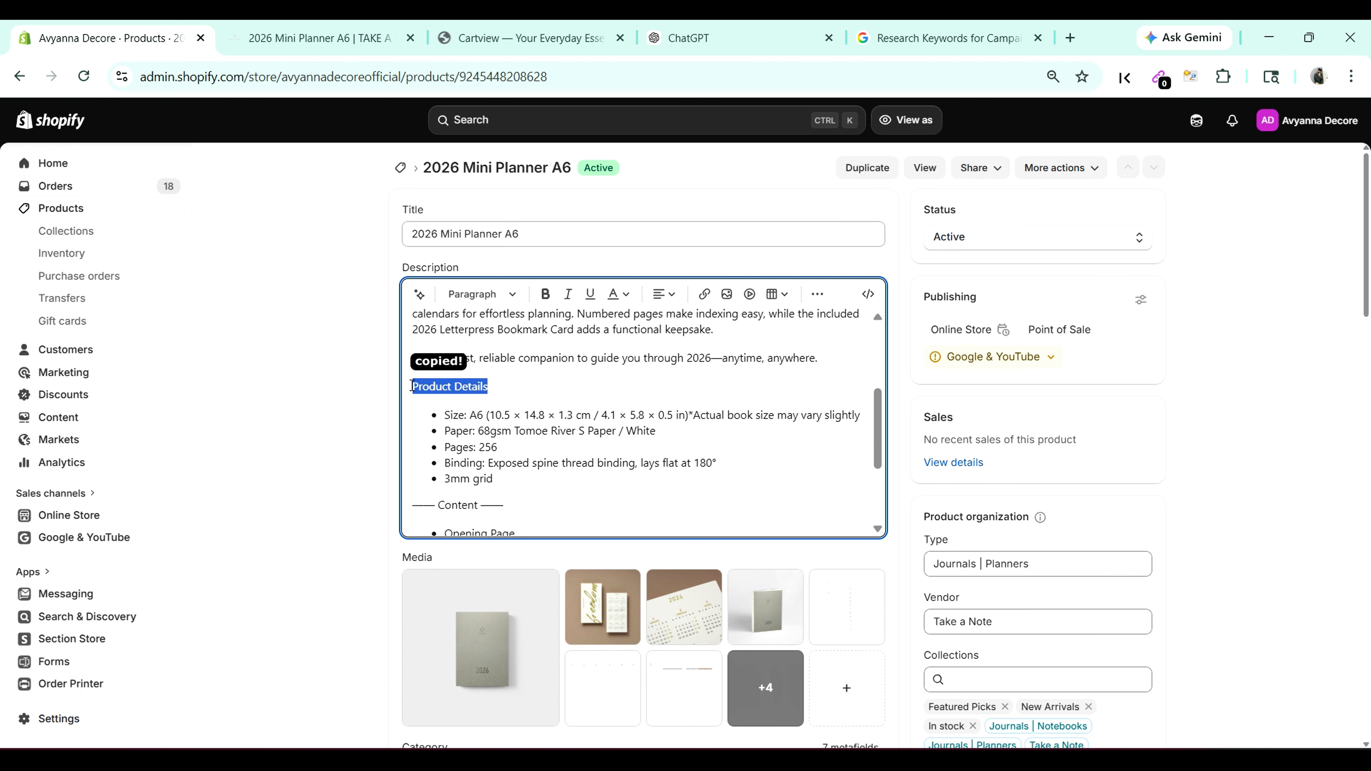
left_click(465, 412)
left_click_drag(493, 480, 444, 417)
key("ctrl+c")
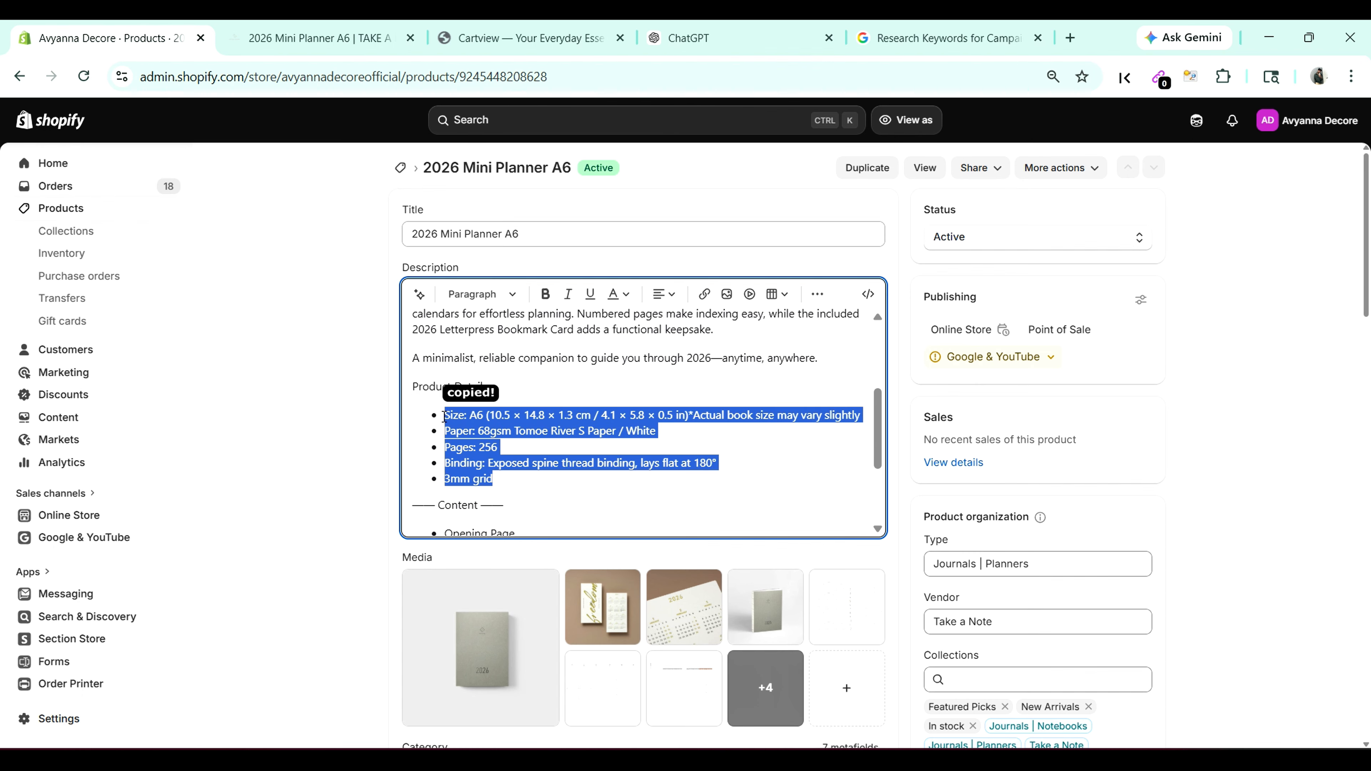
left_click(517, 415)
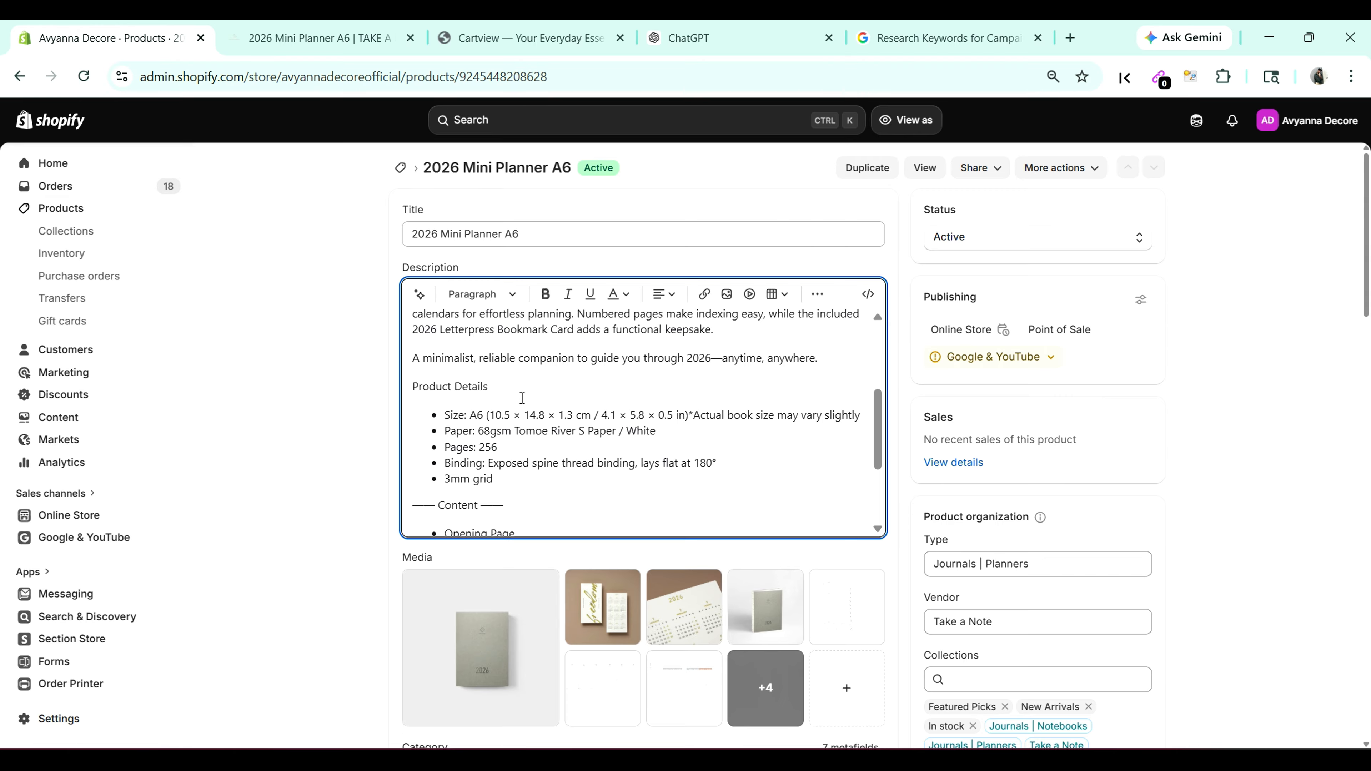
Step: Read through the whole product description, from the opening paragraphs through Product Details to the Content list
scroll(522, 398, "up", 3)
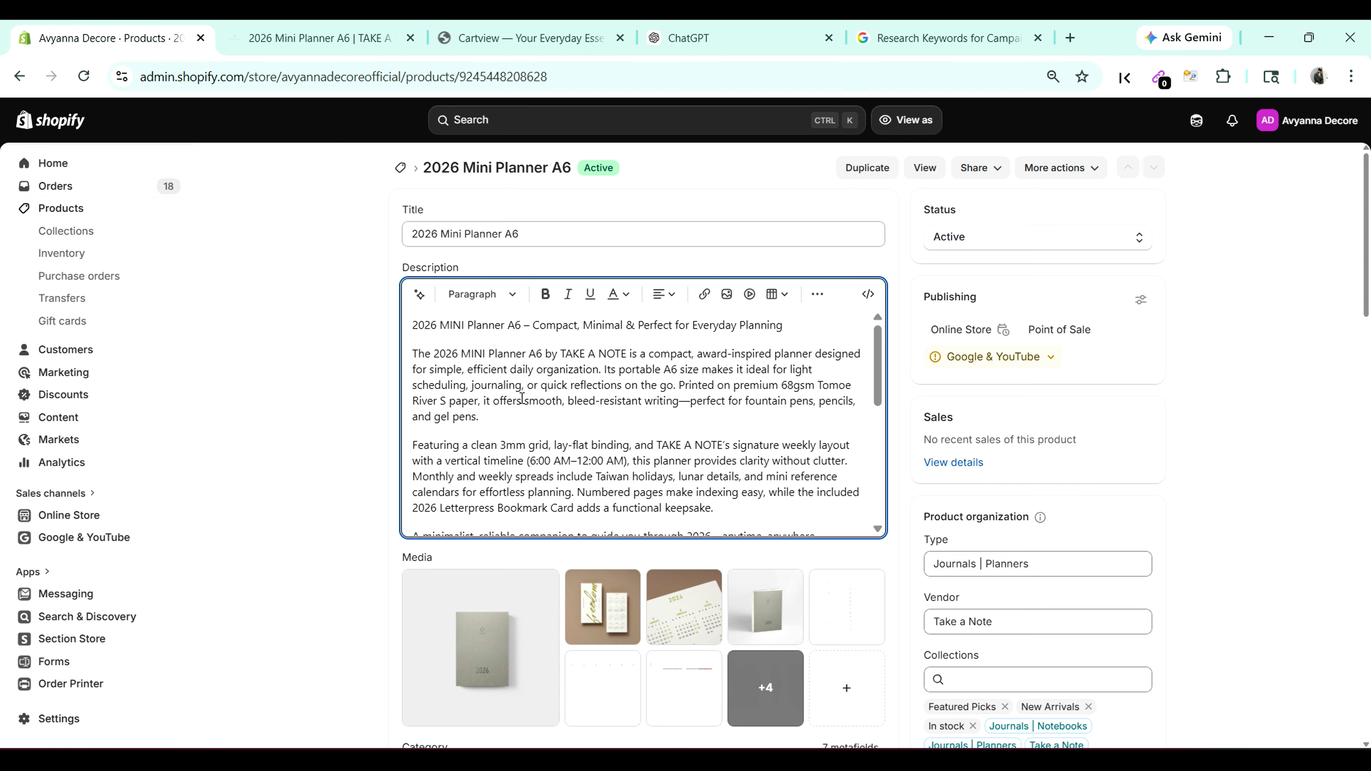
scroll(522, 398, "down", 3)
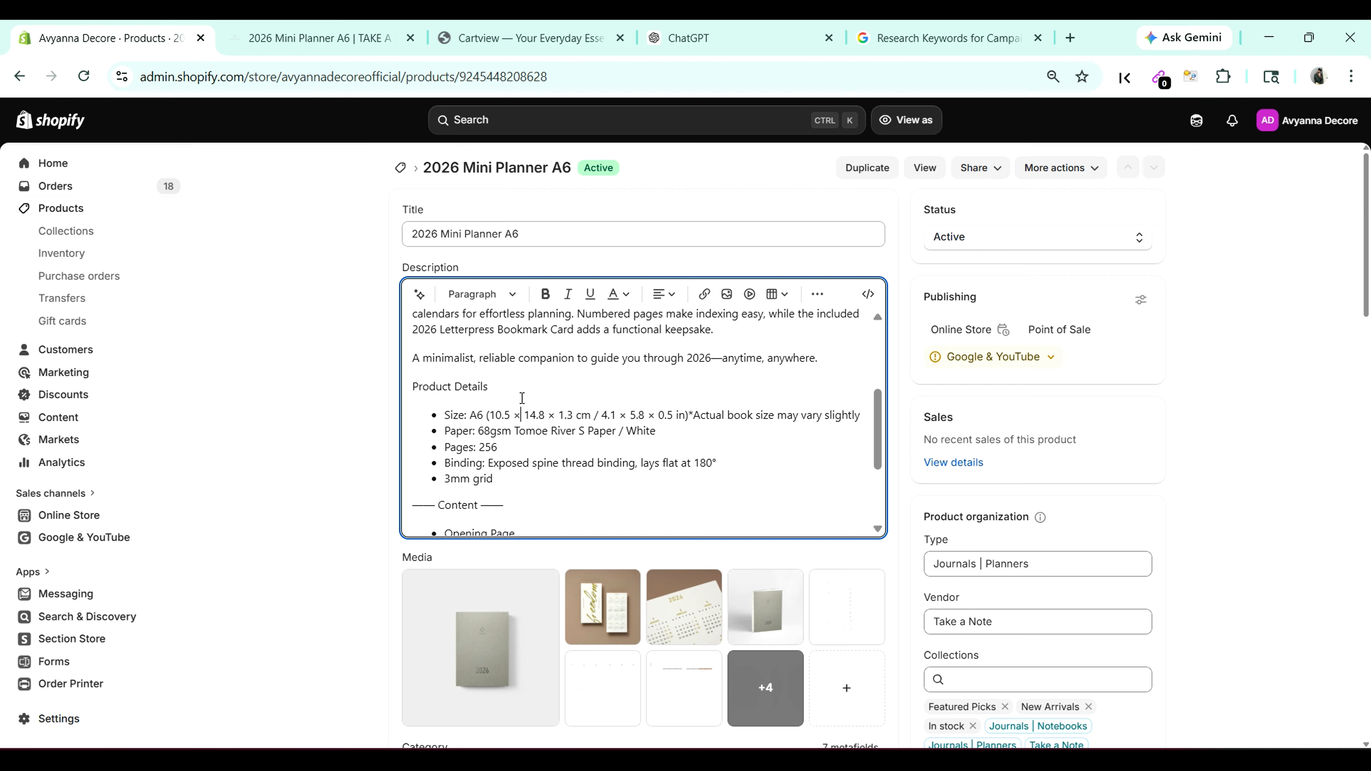
scroll(522, 398, "down", 2)
scroll(522, 398, "down", 2)
scroll(522, 398, "up", 3)
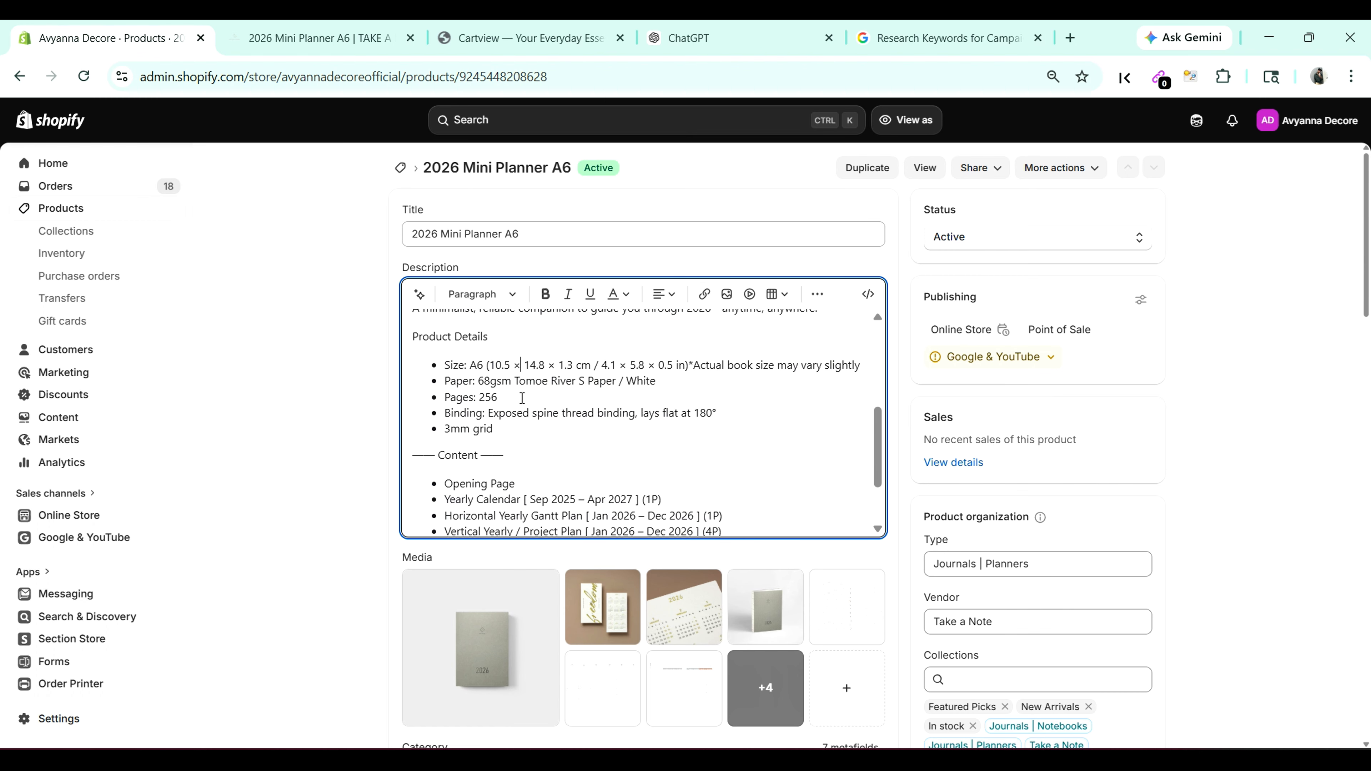
scroll(556, 411, "up", 3)
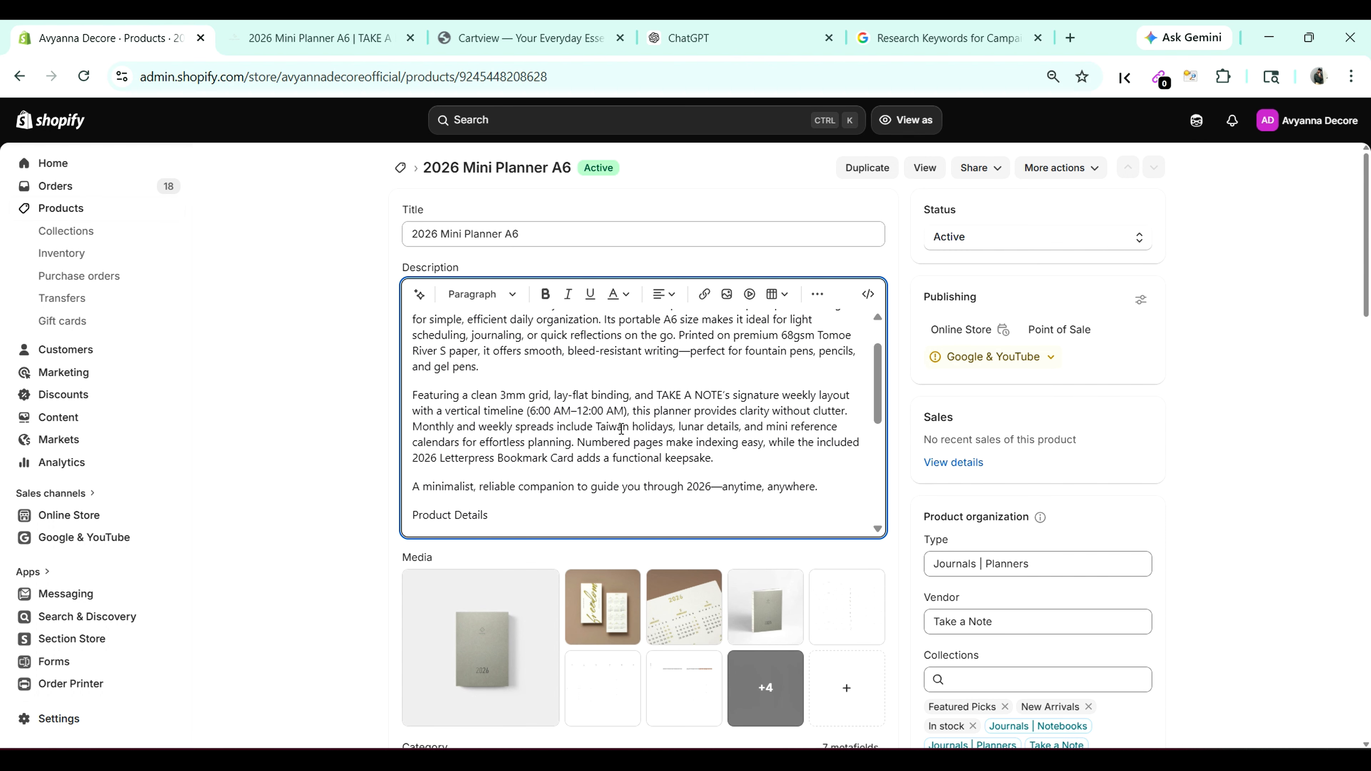
scroll(622, 428, "down", 3)
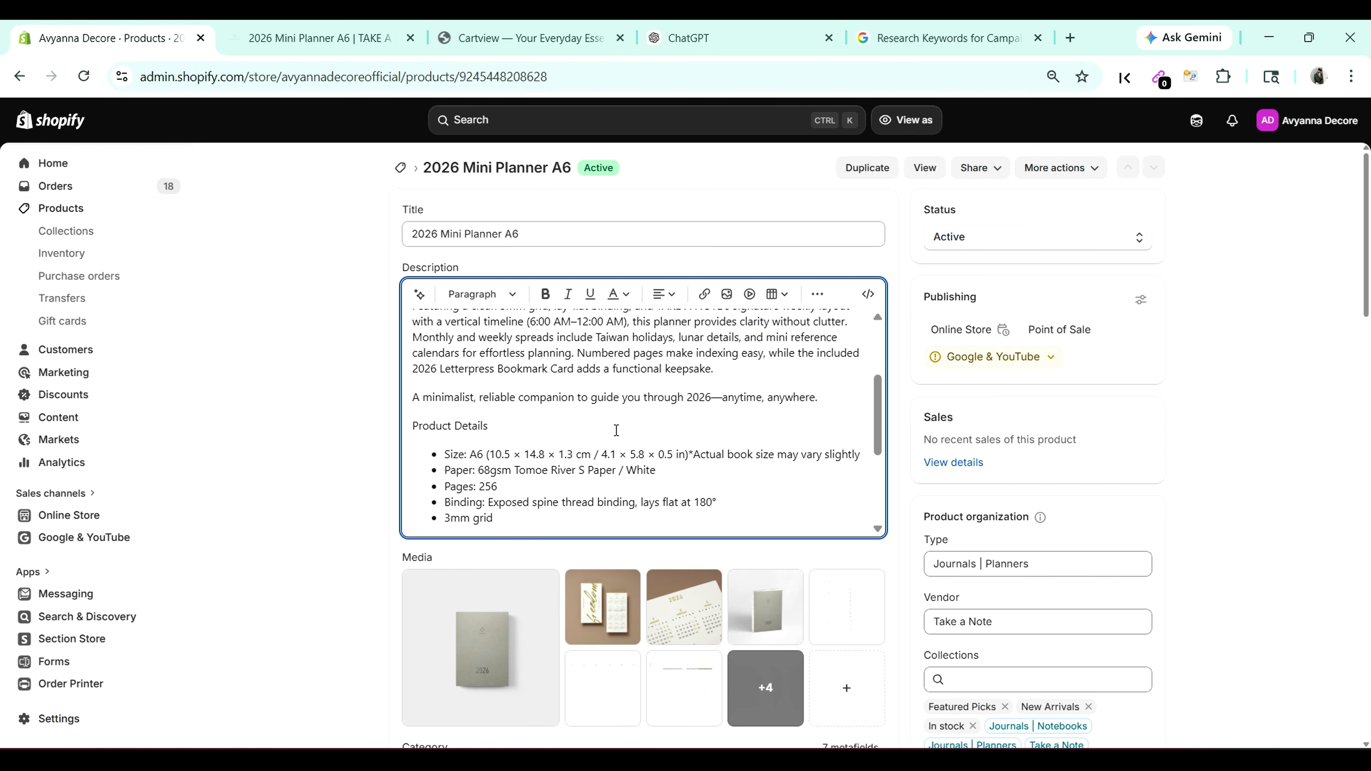
scroll(616, 431, "down", 6)
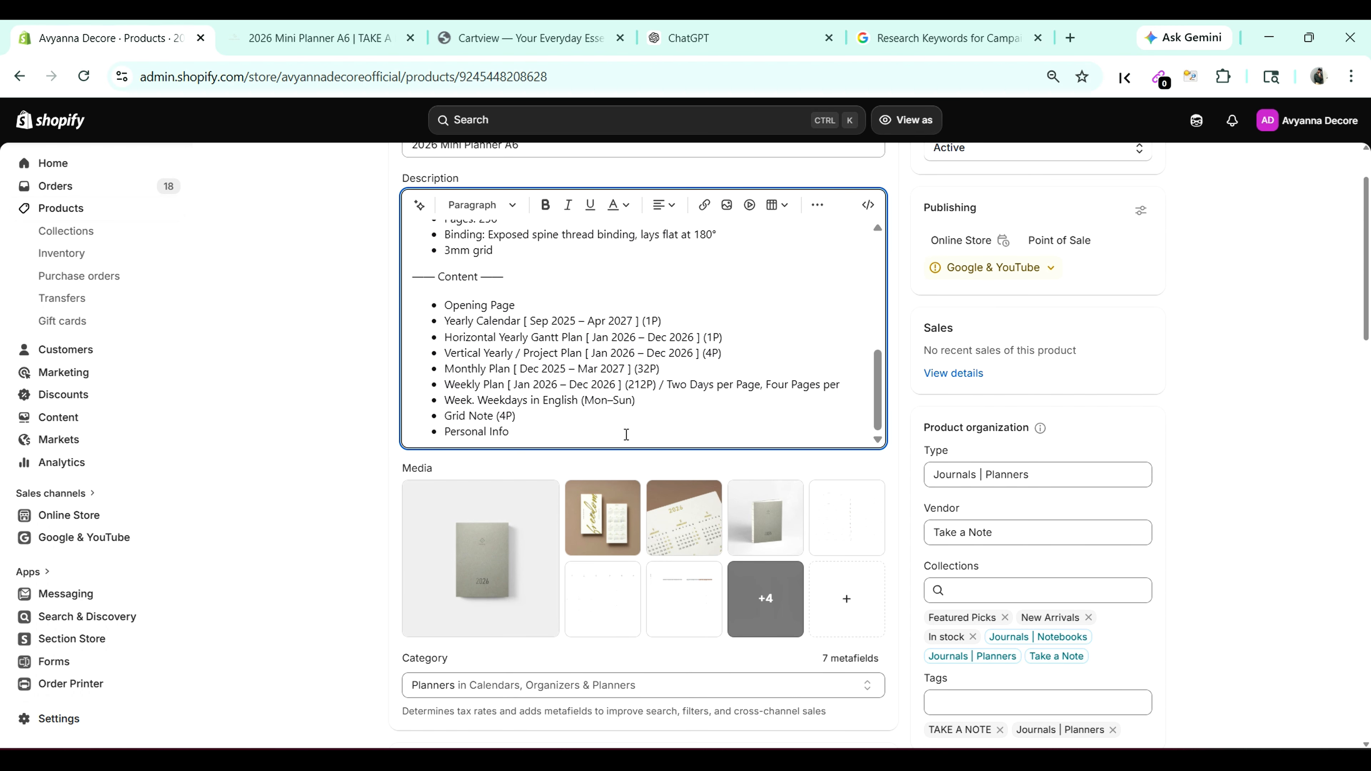
scroll(626, 435, "up", 10)
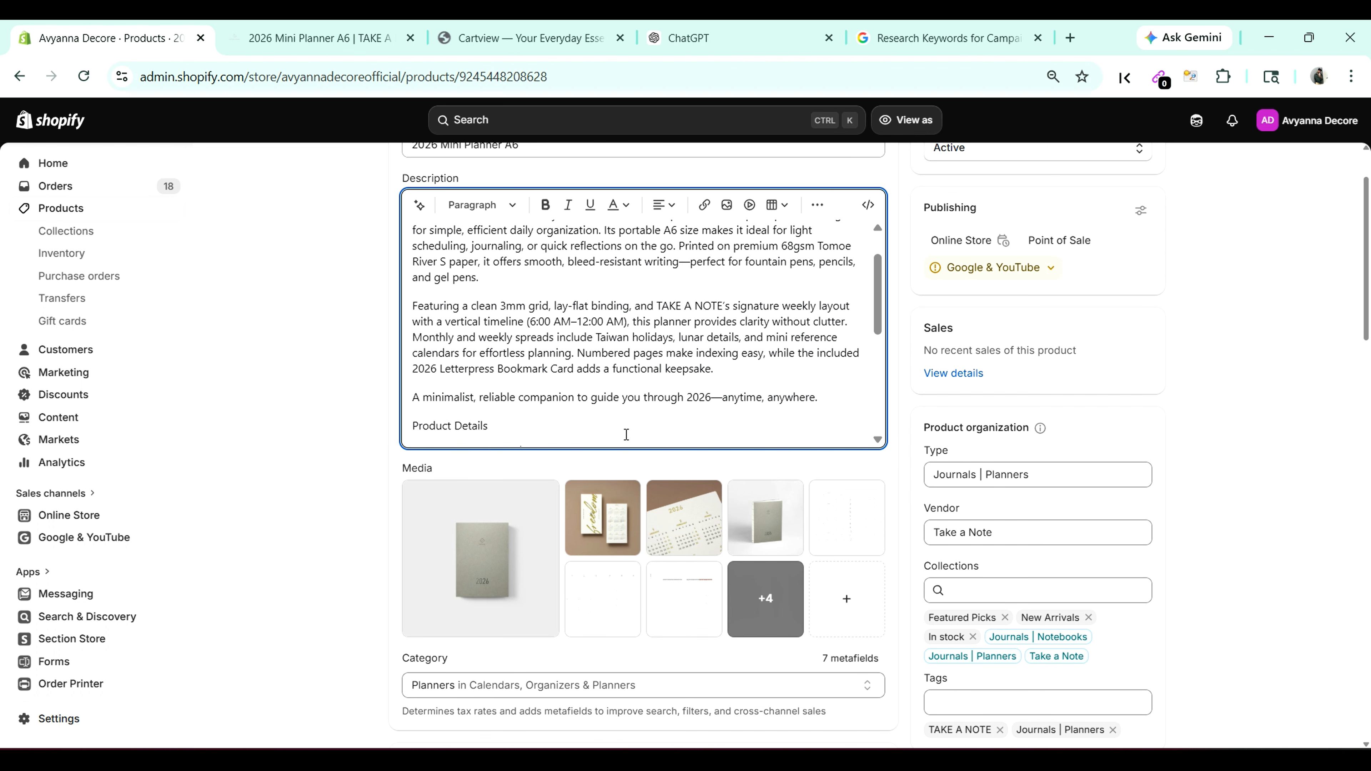
scroll(653, 396, "down", 3)
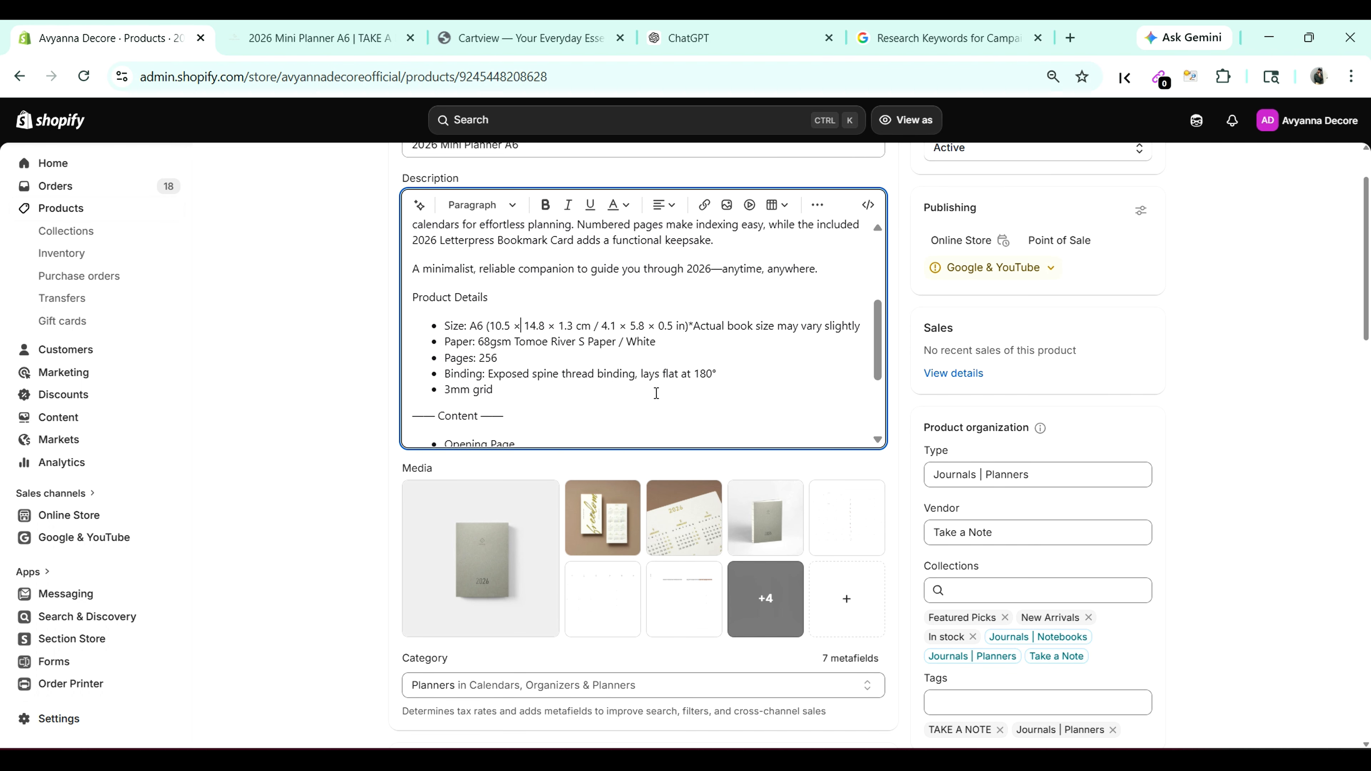
Step: View the new chat page in ChatGPT and return to the start of the product description in the Shopify admin
left_click(724, 27)
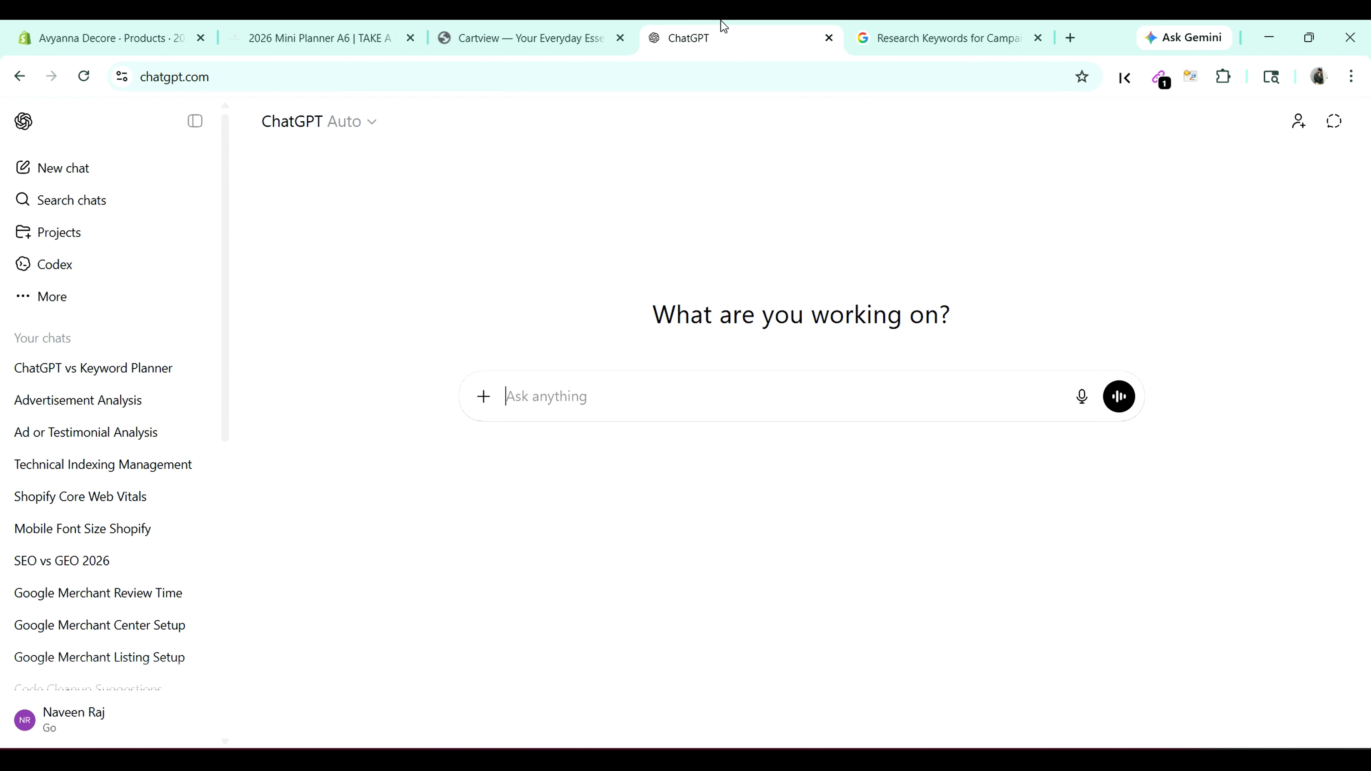
mouse_move(86, 26)
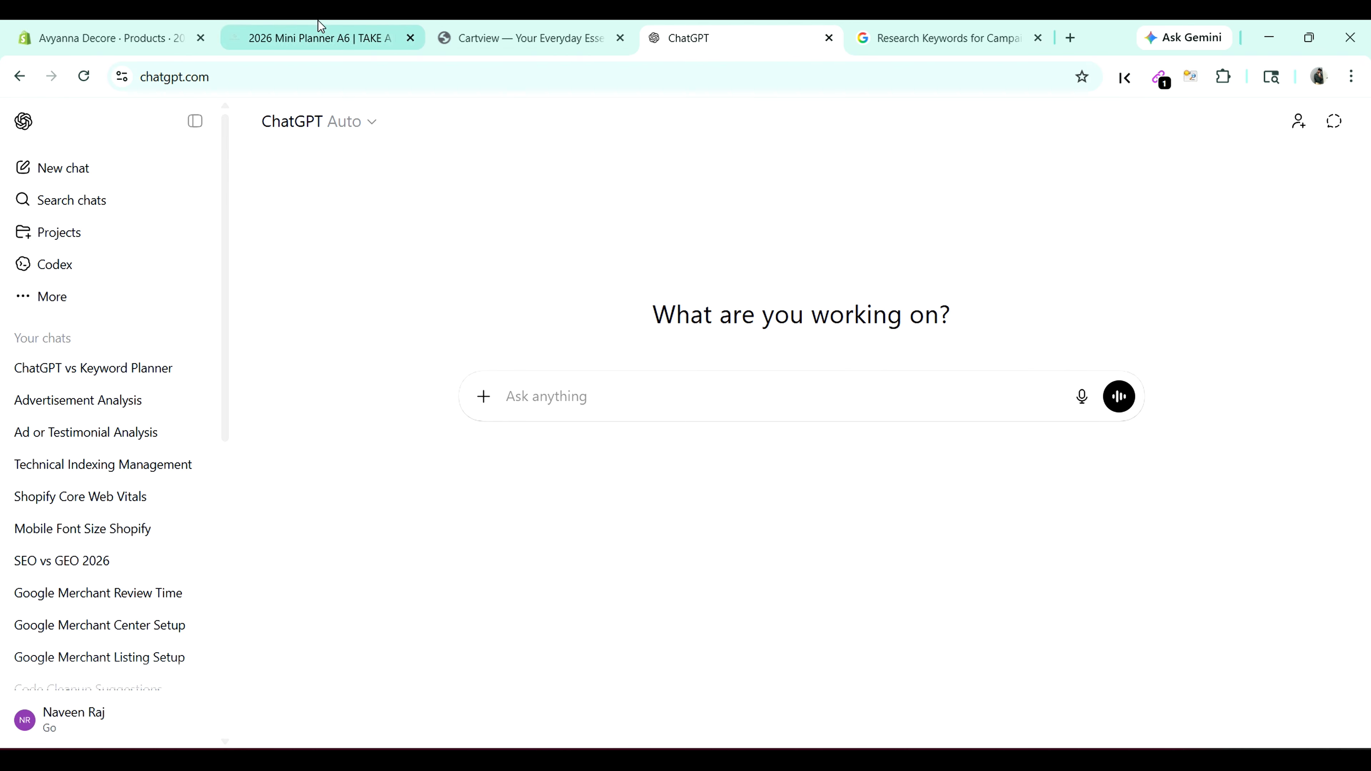
left_click(154, 25)
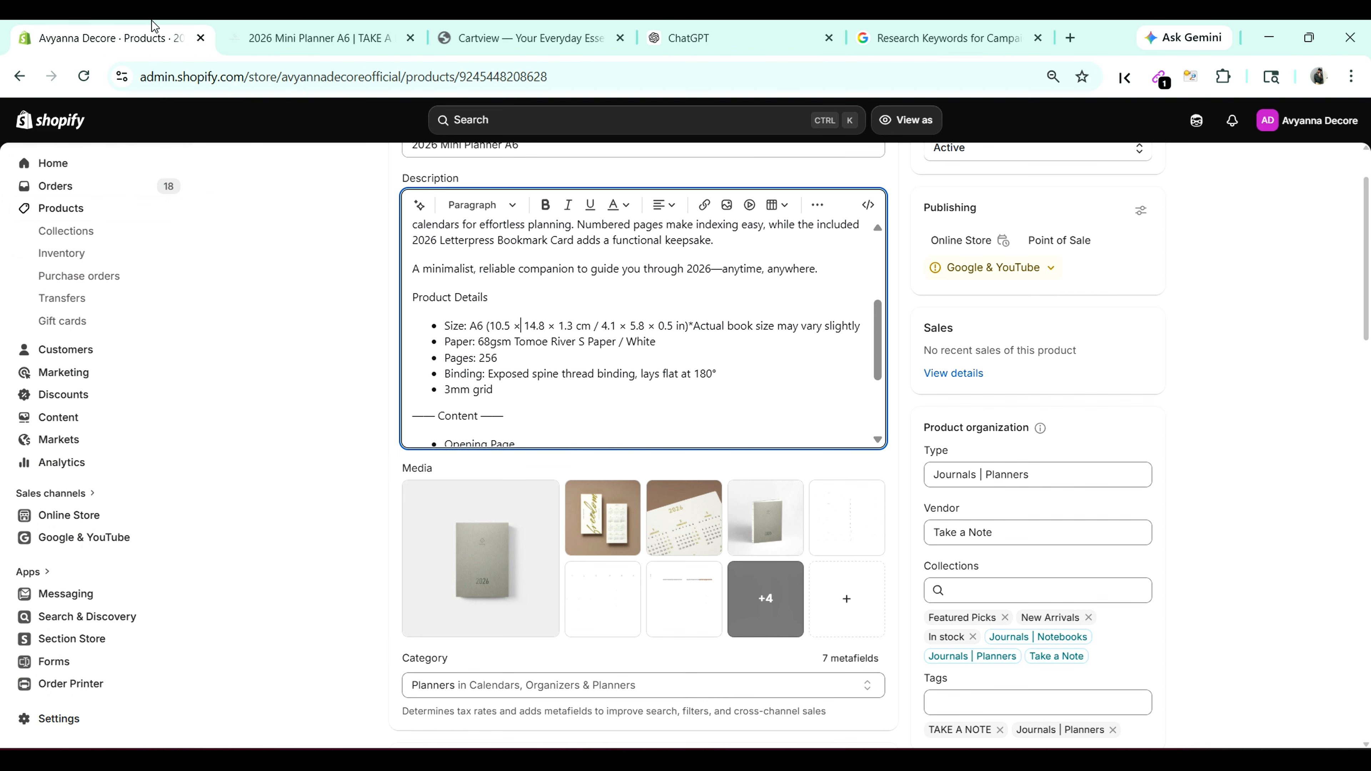
scroll(726, 339, "up", 5)
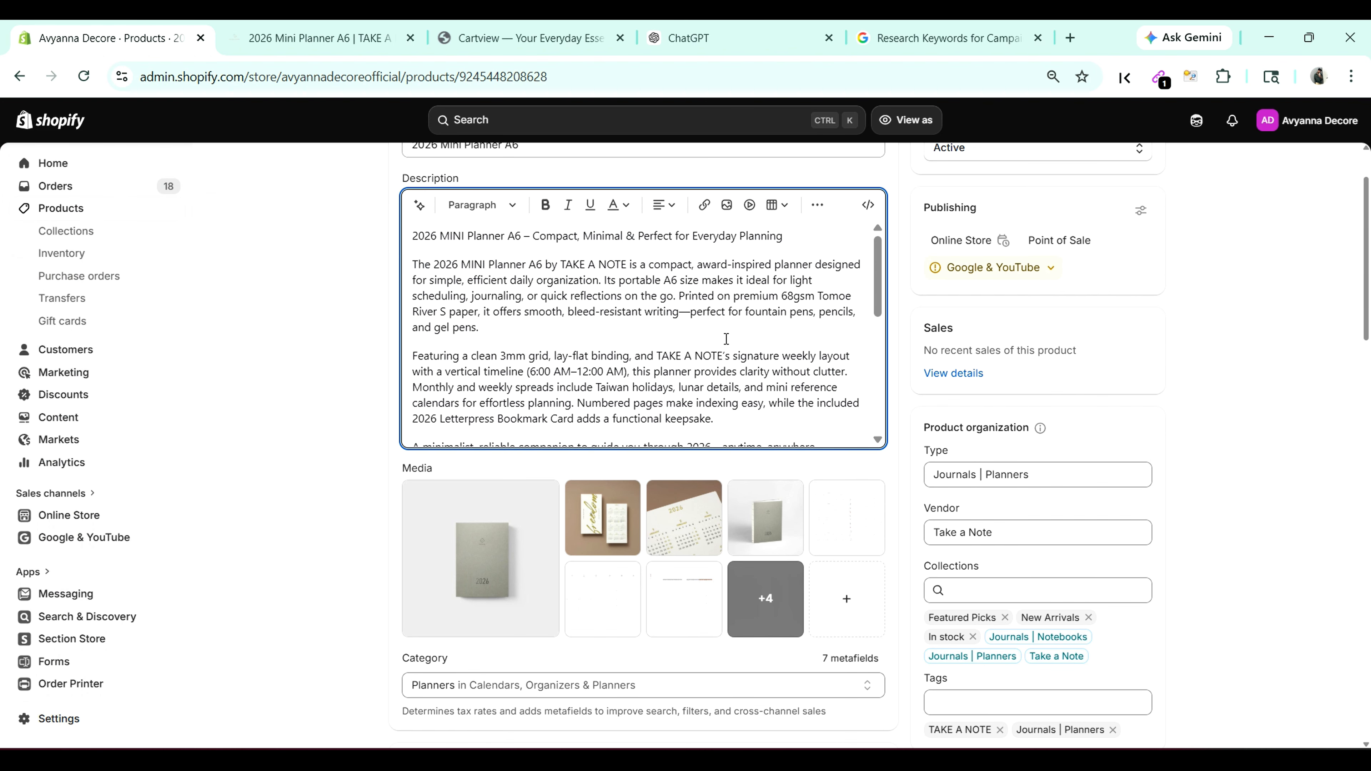
Step: Locate the product's Search engine listing section and open it for editing
scroll(726, 339, "down", 10)
scroll(792, 455, "down", 5)
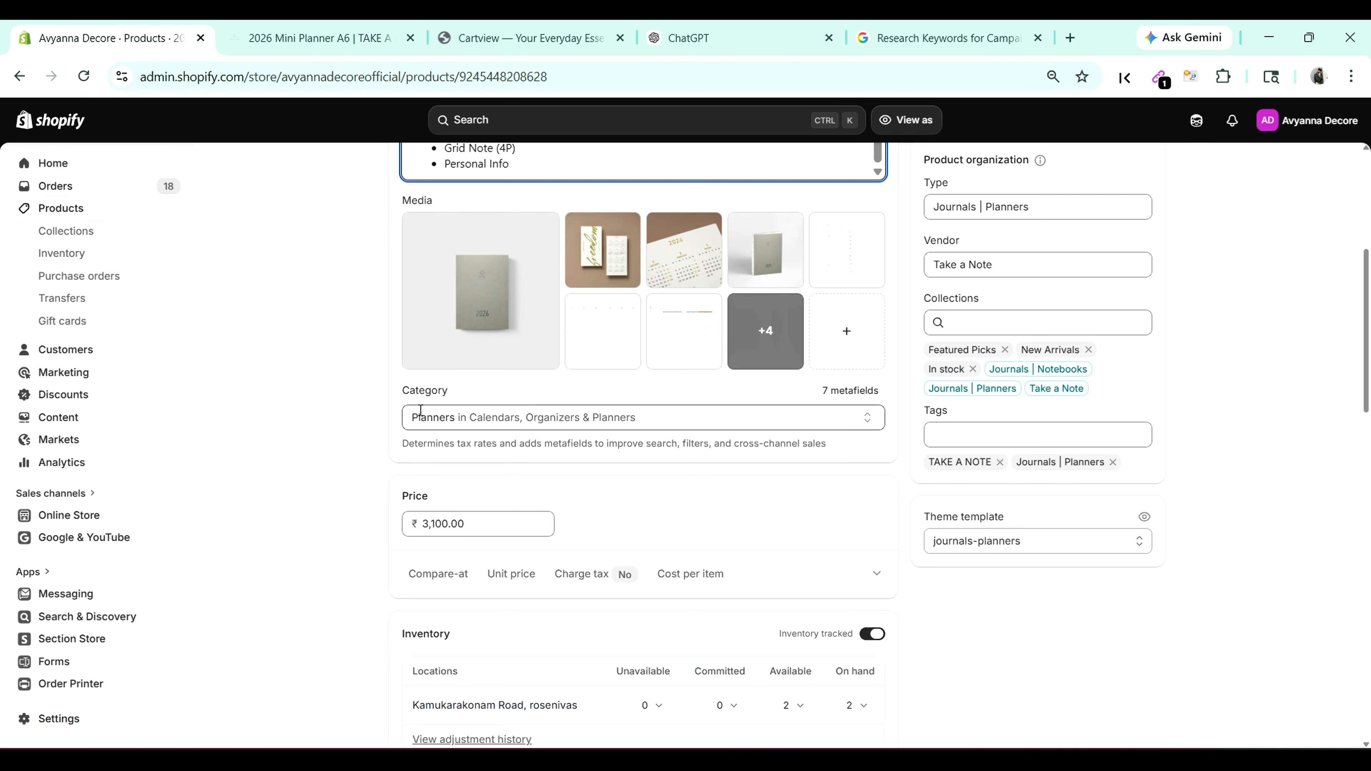
scroll(609, 495, "down", 10)
scroll(612, 500, "down", 10)
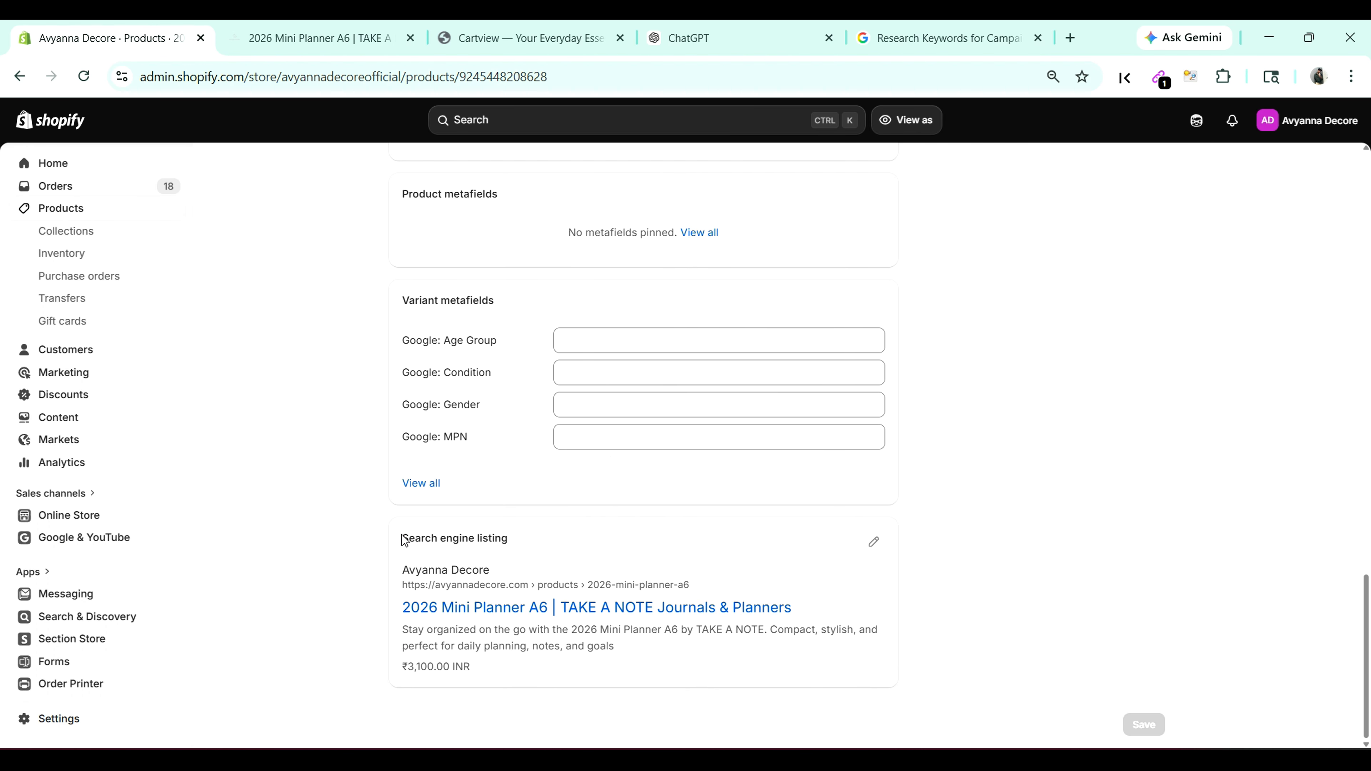
left_click_drag(404, 540, 517, 548)
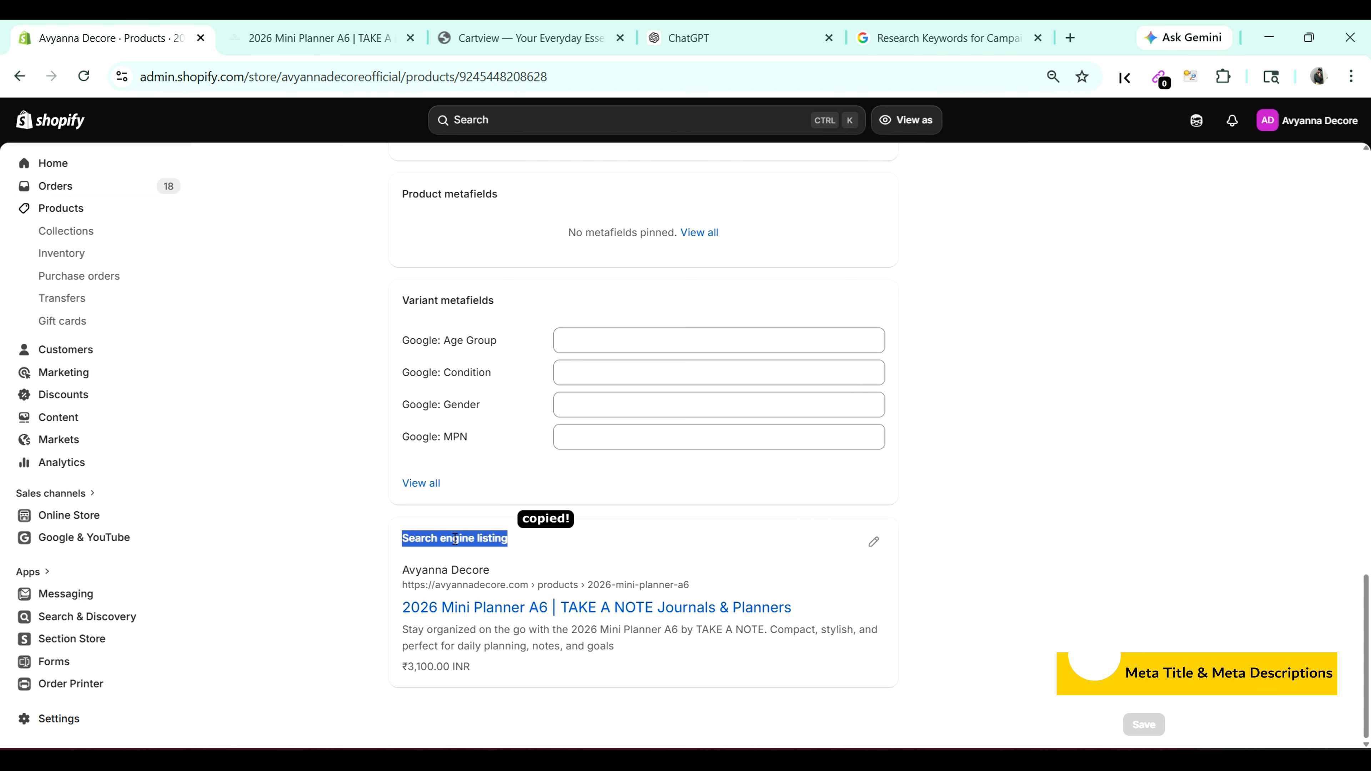
left_click(614, 553)
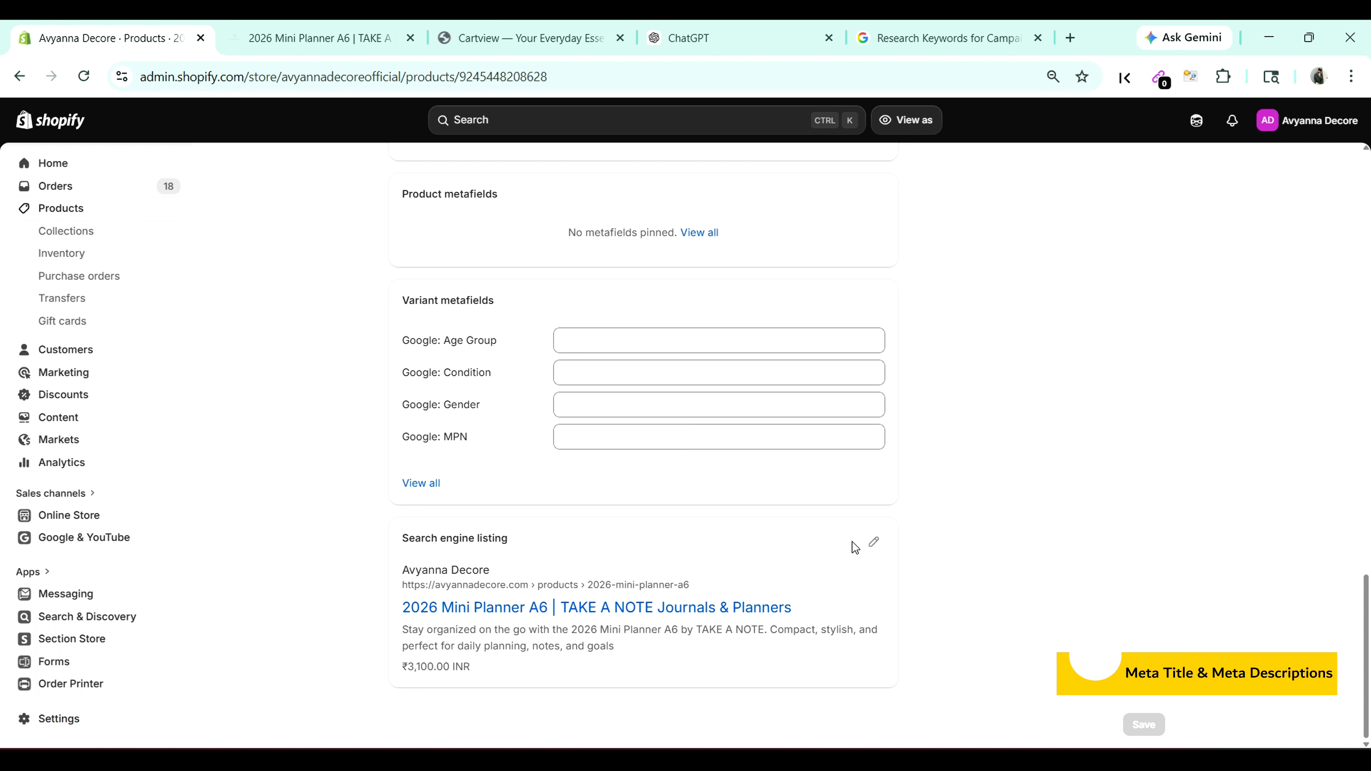
left_click(872, 546)
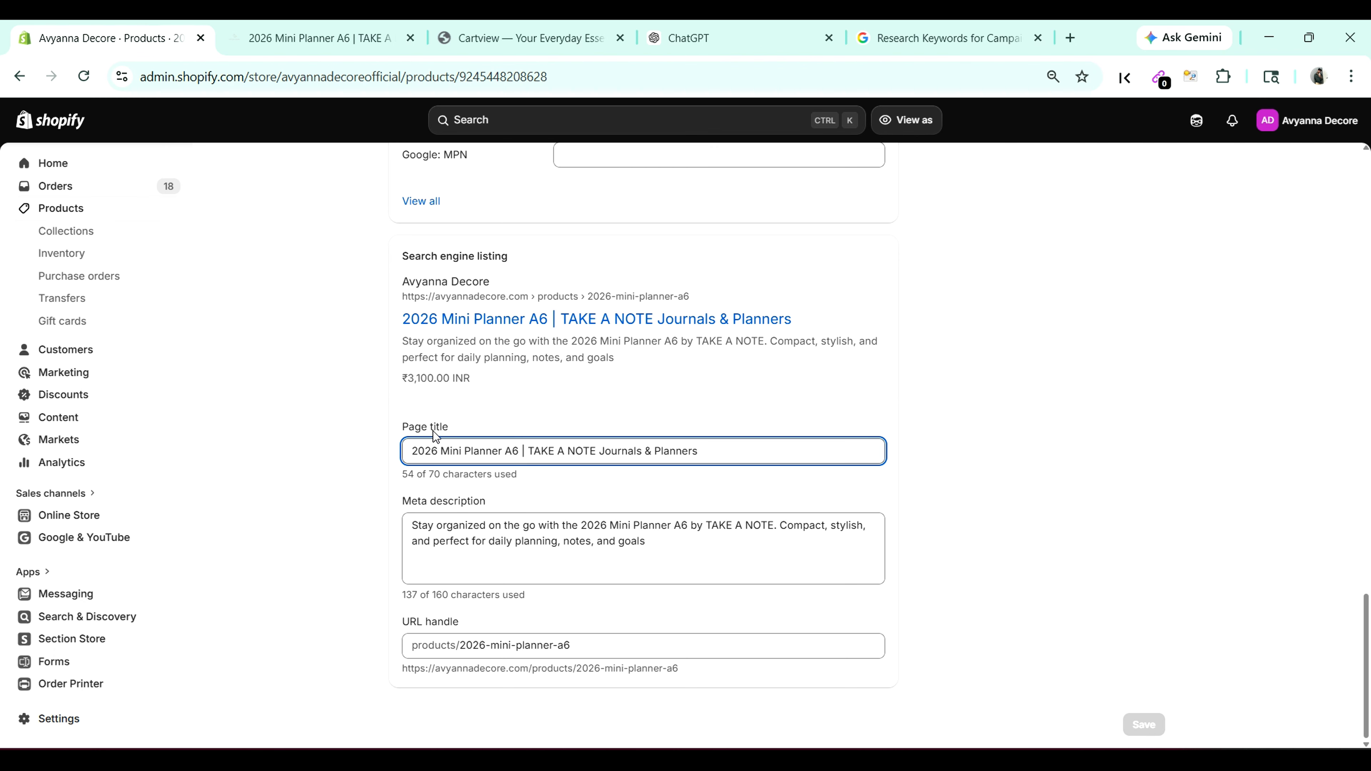
Step: Examine the search engine listing preview, highlighting the store name and the description with price
scroll(433, 431, "up", 15)
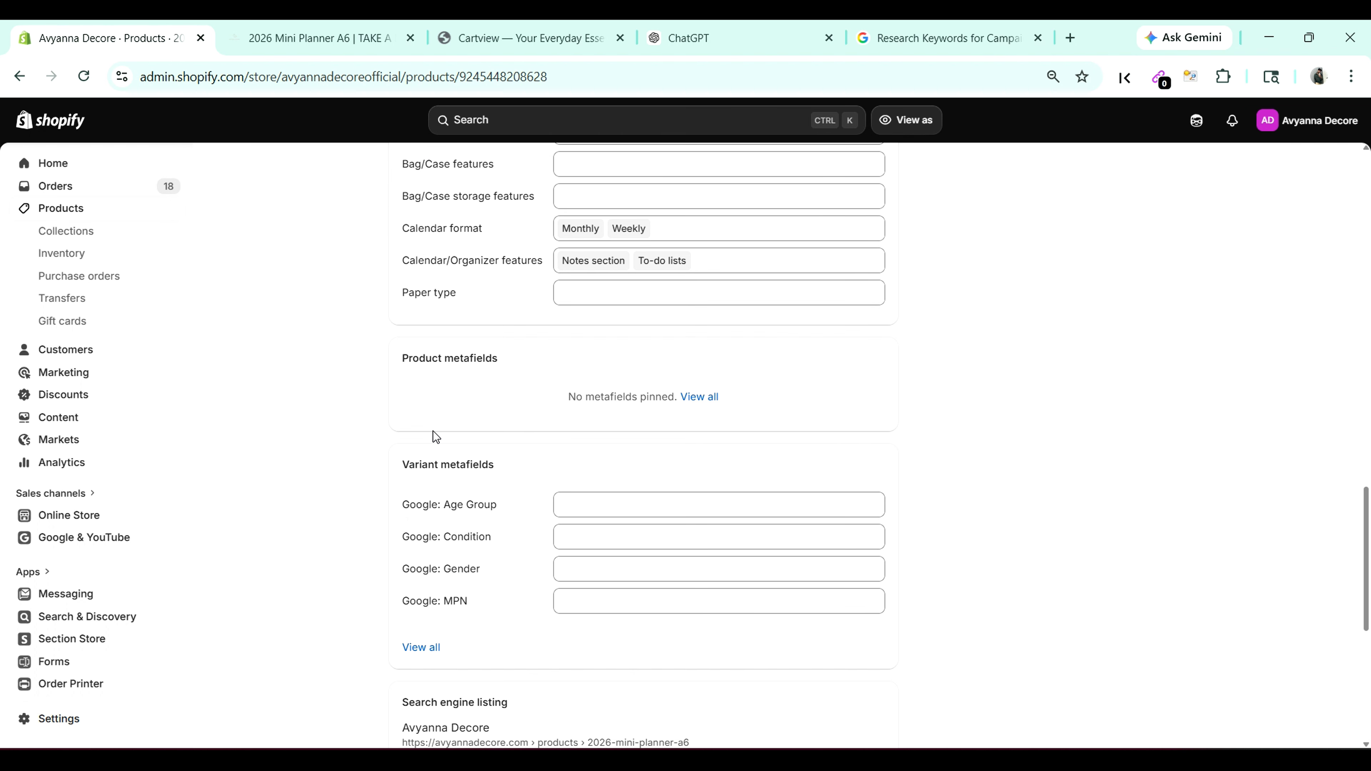
scroll(435, 437, "up", 5)
scroll(436, 437, "down", 20)
scroll(435, 437, "down", 3)
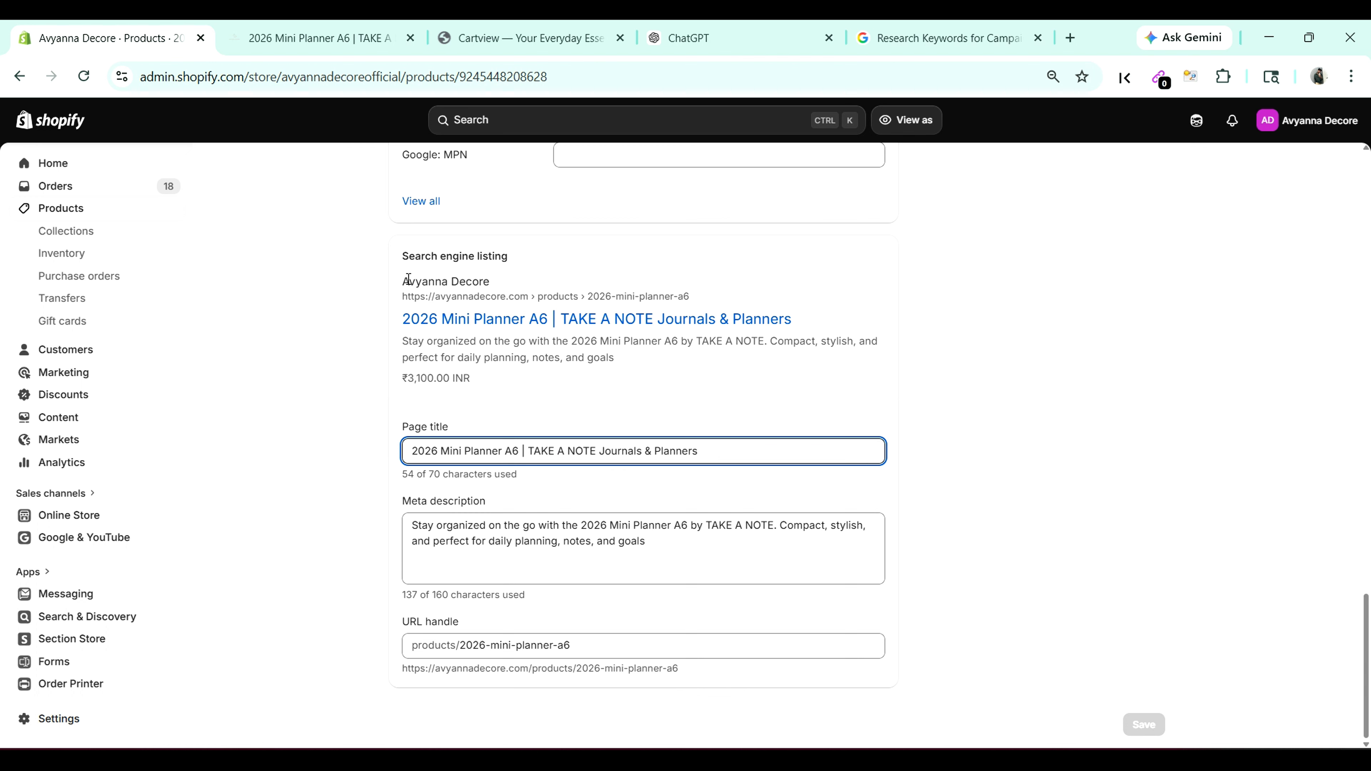
left_click_drag(409, 282, 493, 274)
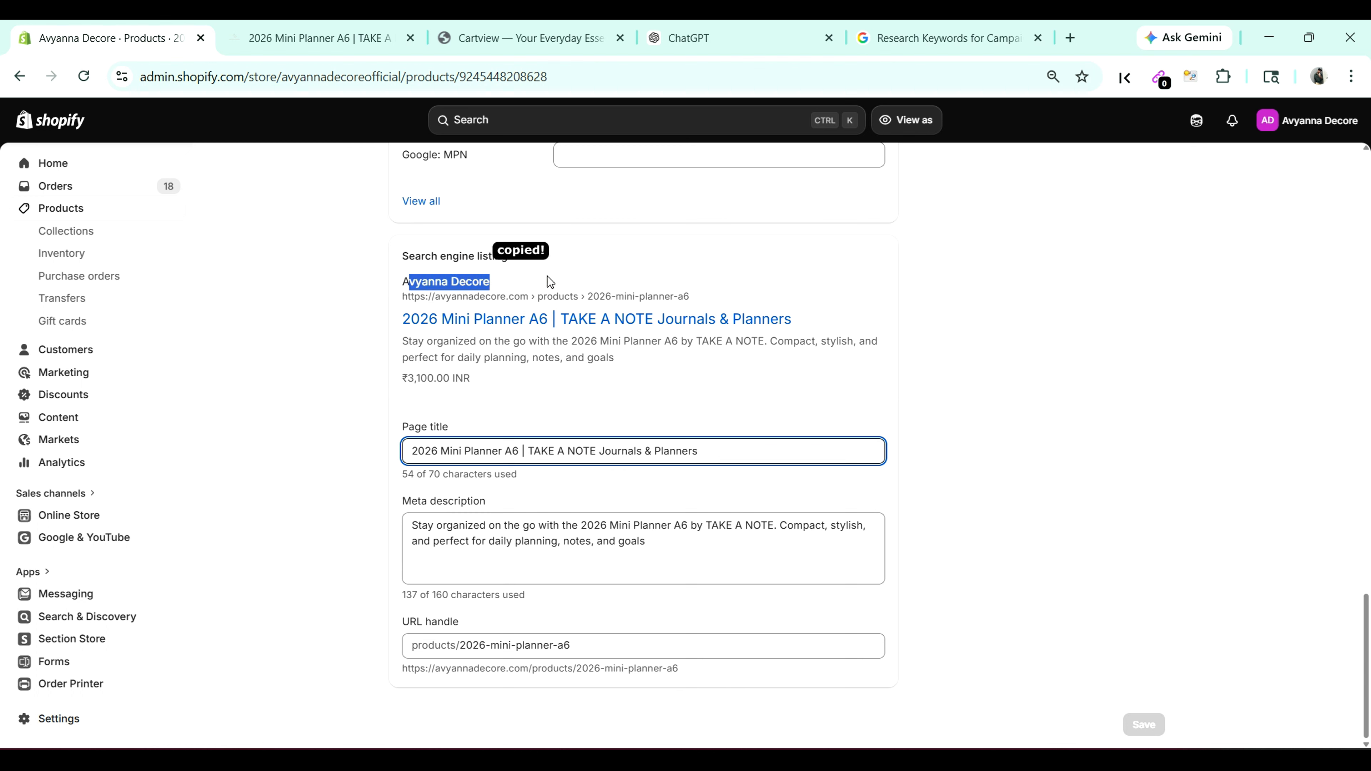
left_click(564, 280)
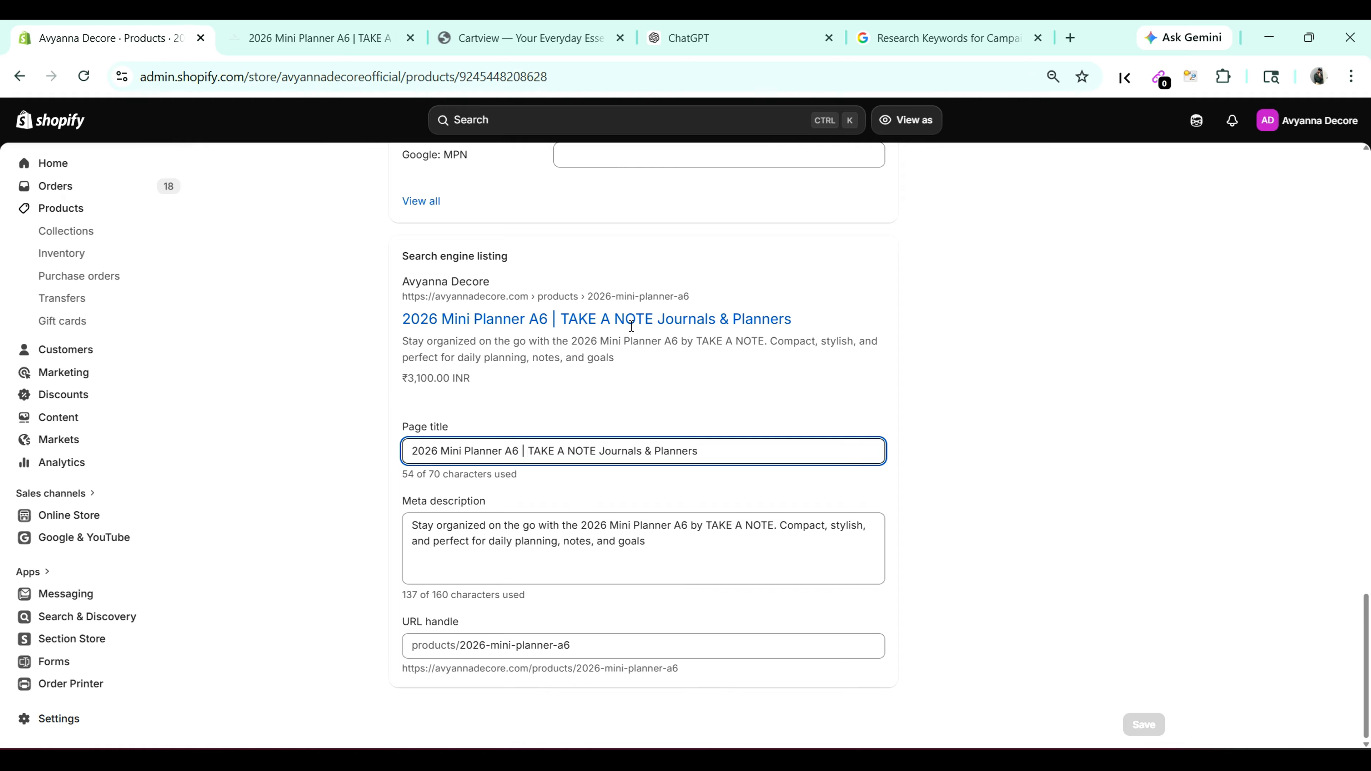
left_click_drag(501, 380, 402, 341)
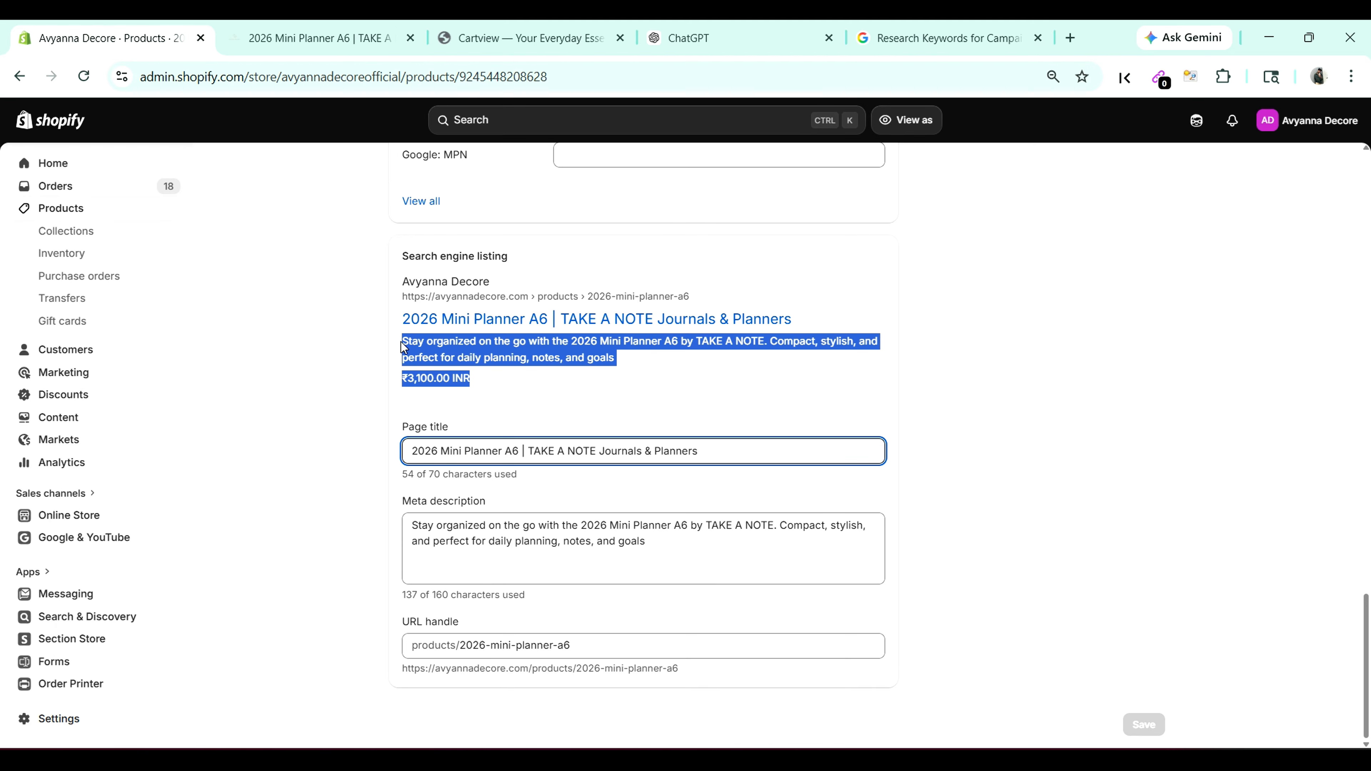
Step: Check the planner's meta title, meta description and URL handle against the rest of the product page, ending at the start of its description
left_click(621, 378)
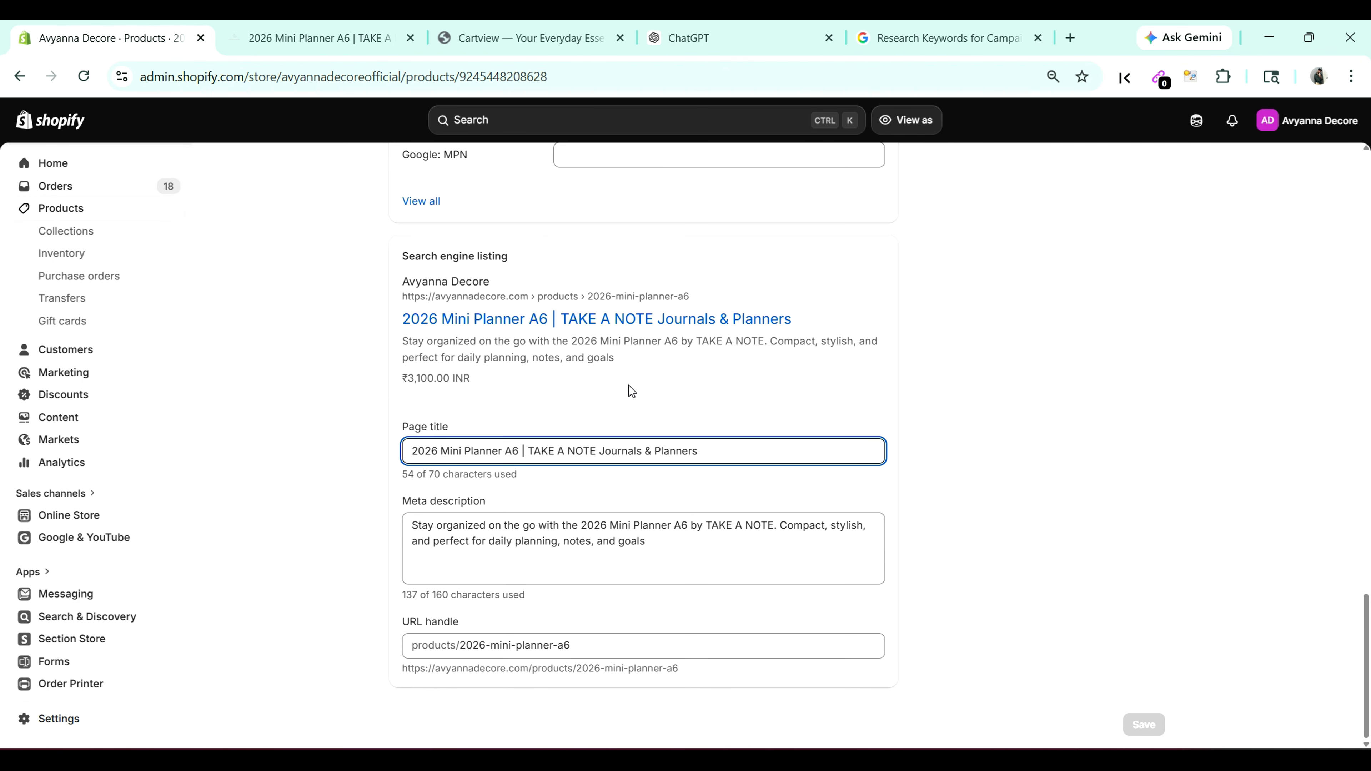
scroll(629, 386, "up", 2)
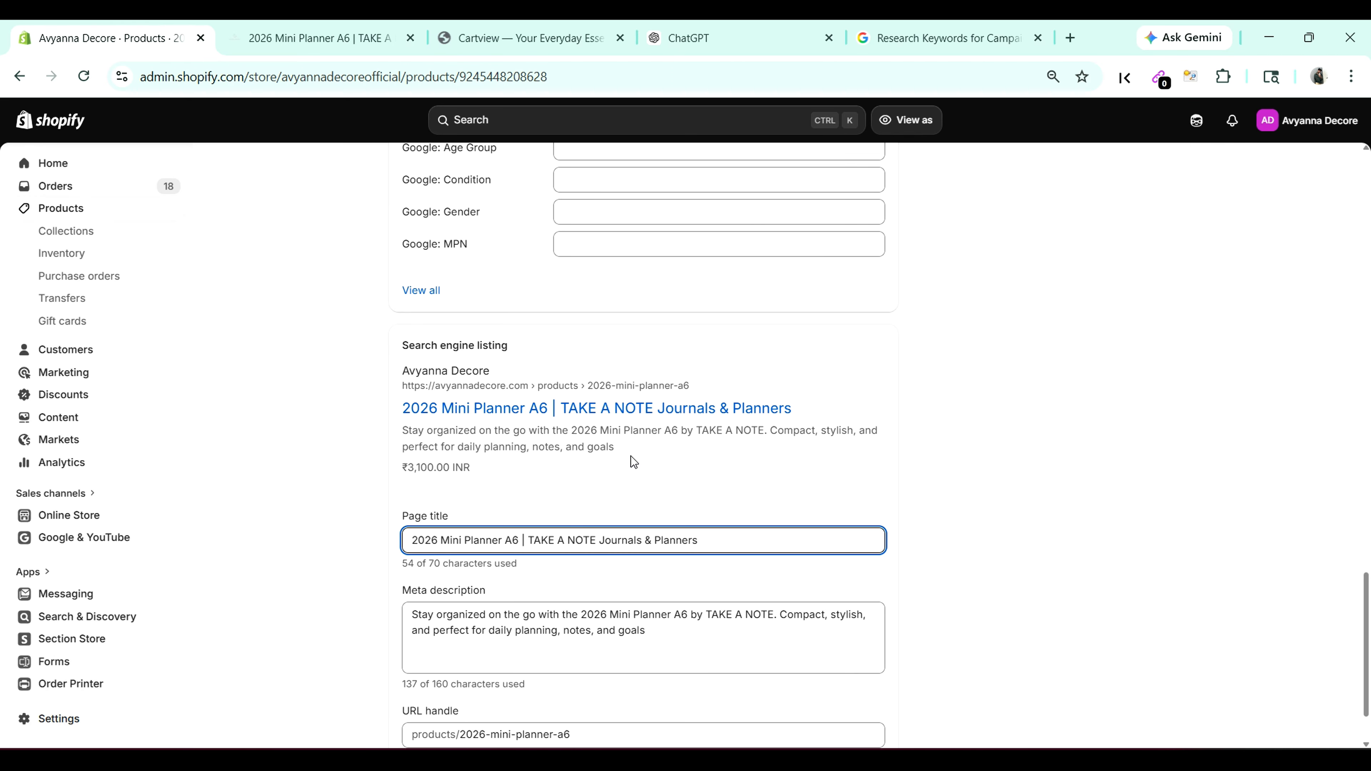
scroll(641, 461, "up", 5)
scroll(644, 463, "down", 5)
scroll(646, 469, "down", 2)
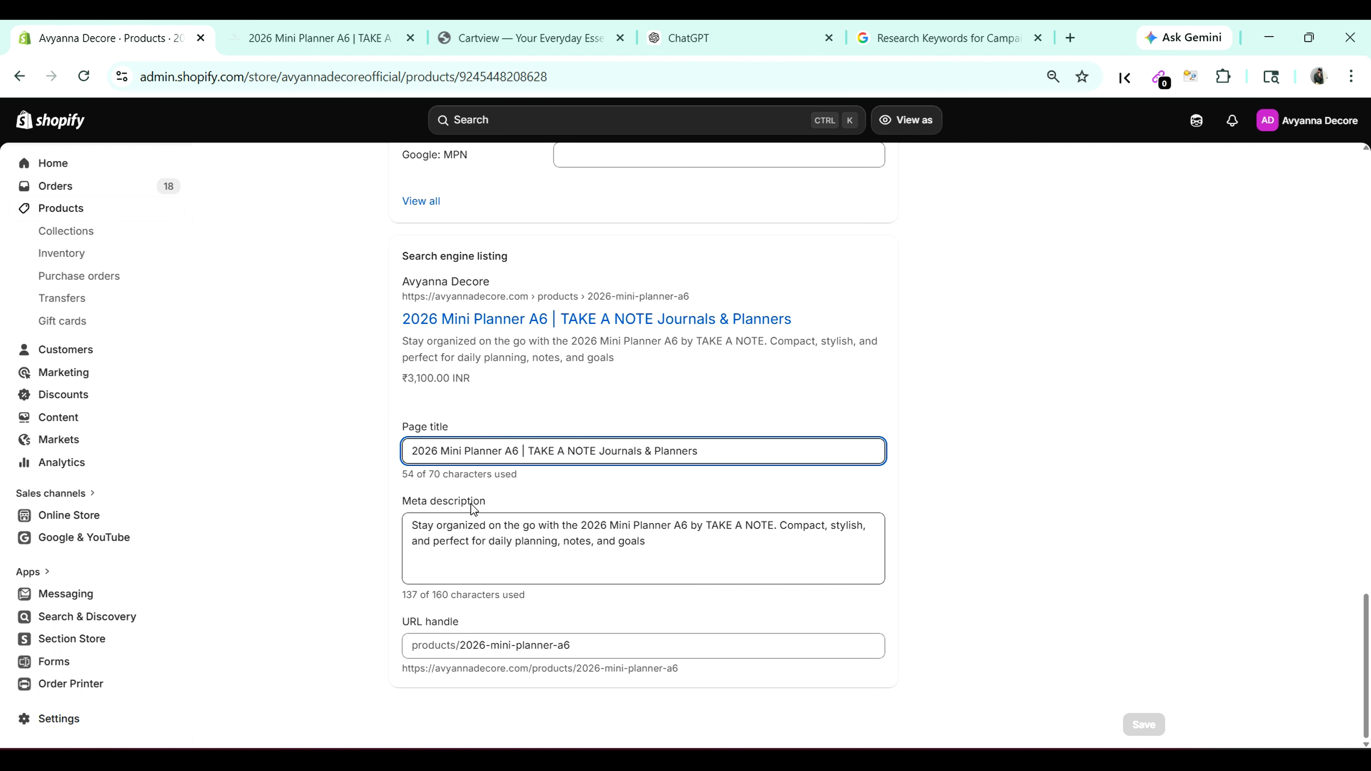
scroll(473, 509, "up", 15)
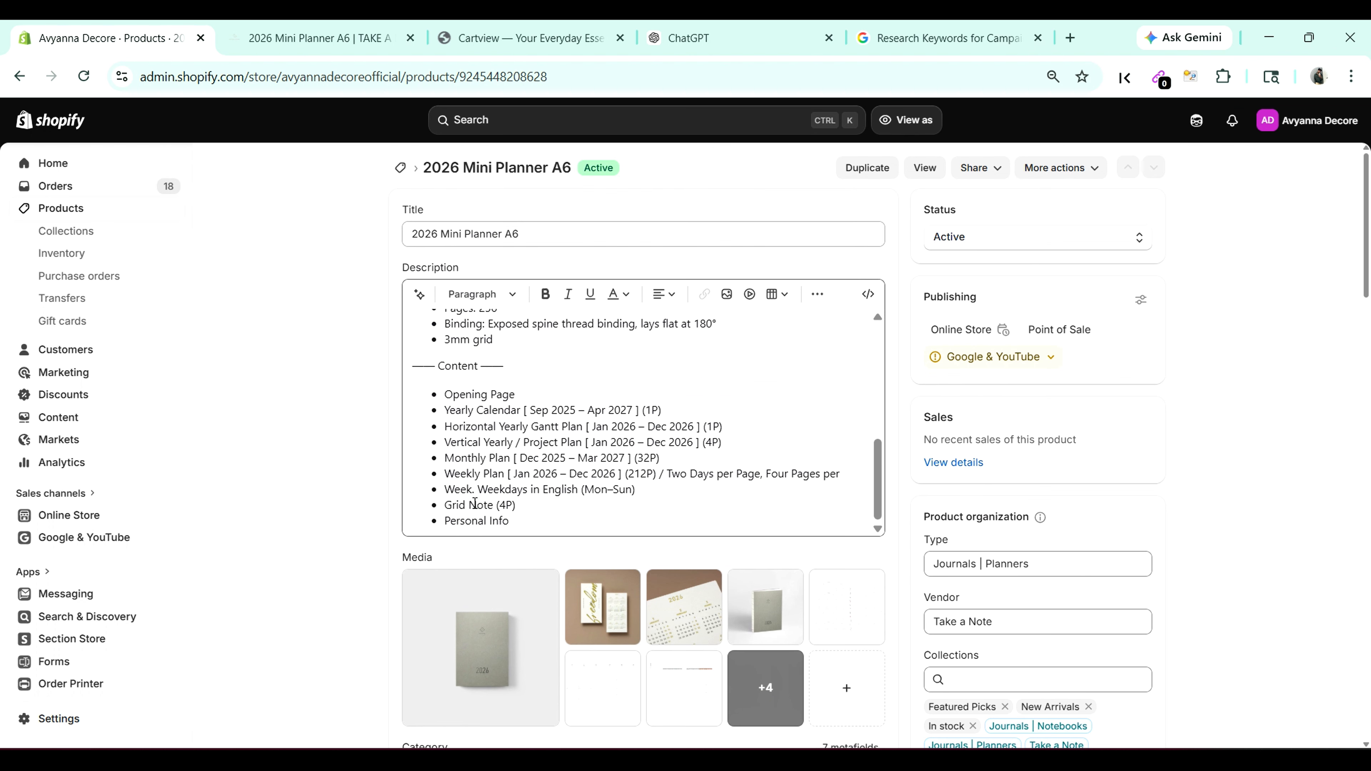
scroll(473, 504, "up", 10)
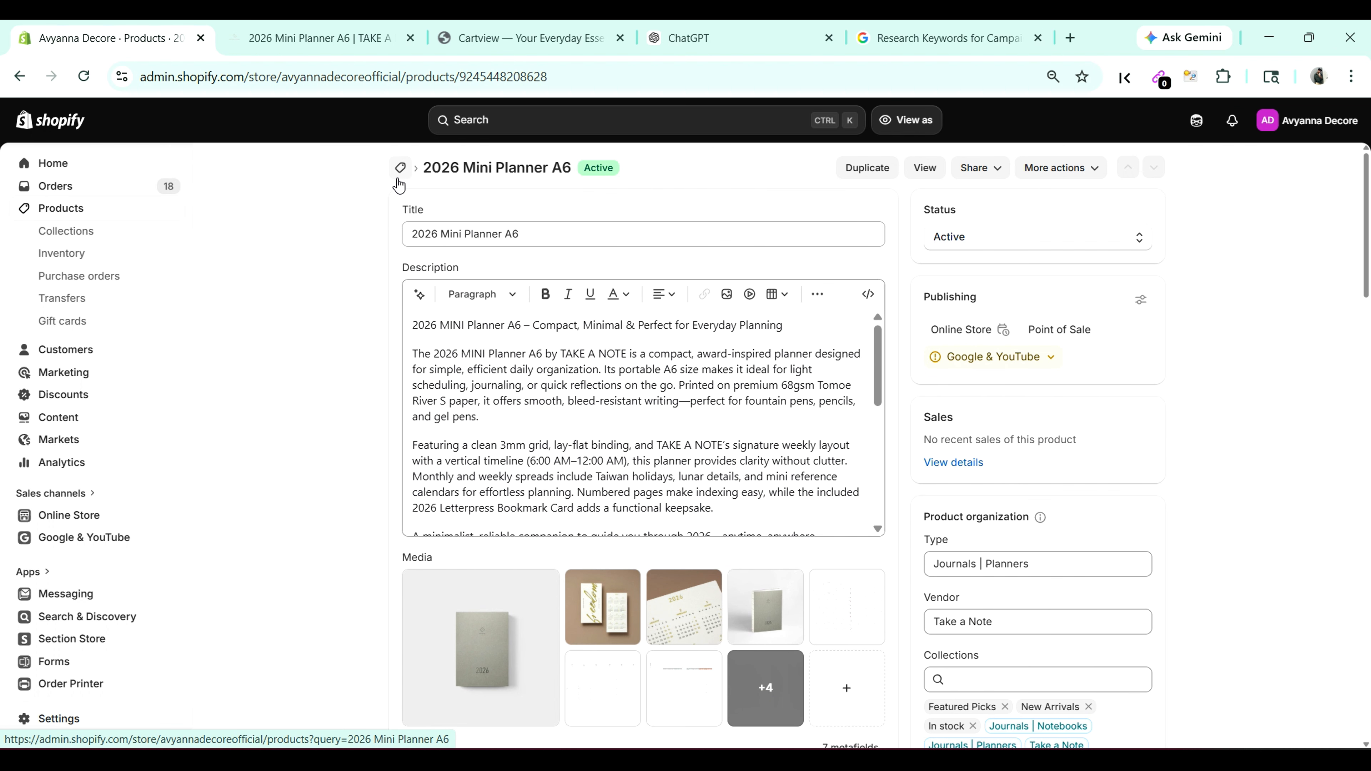
Step: Open the PET Tapes collection and examine its description text
left_click(75, 240)
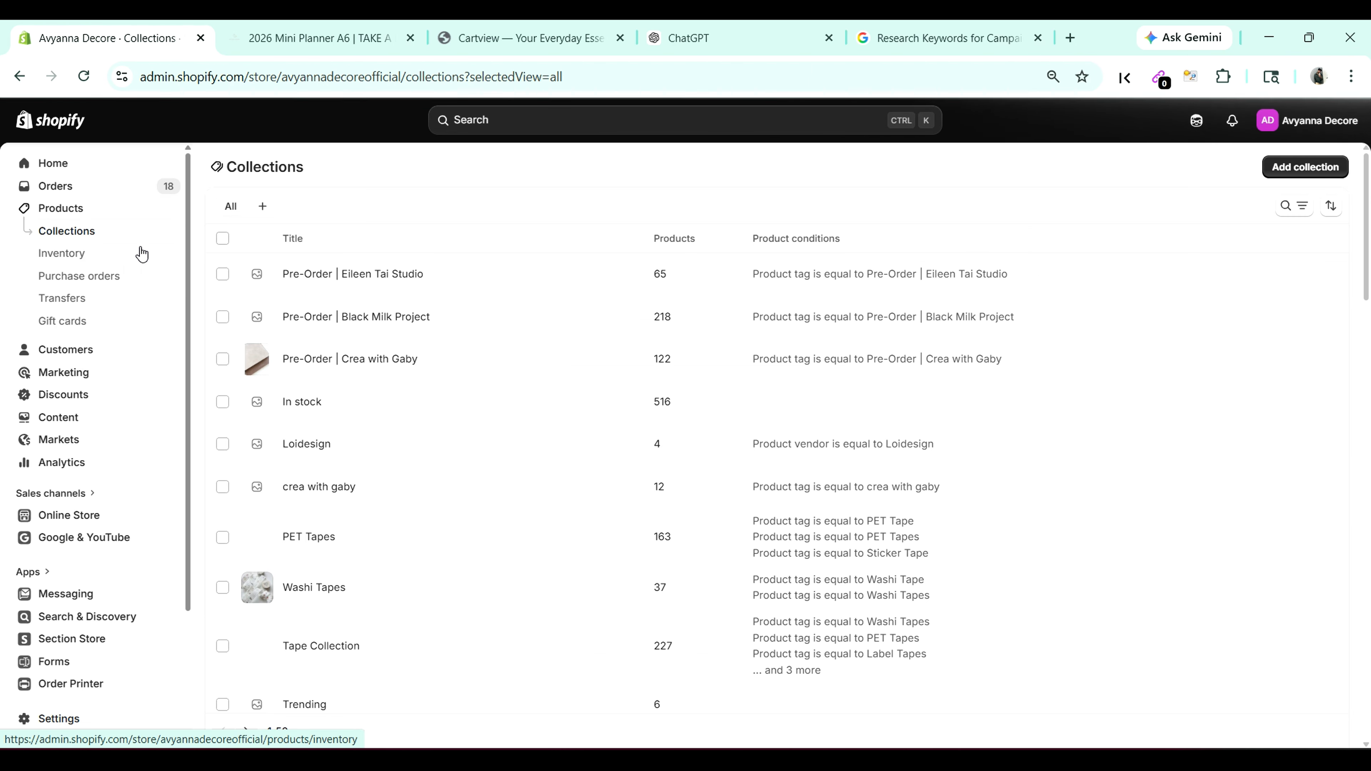
left_click(319, 542)
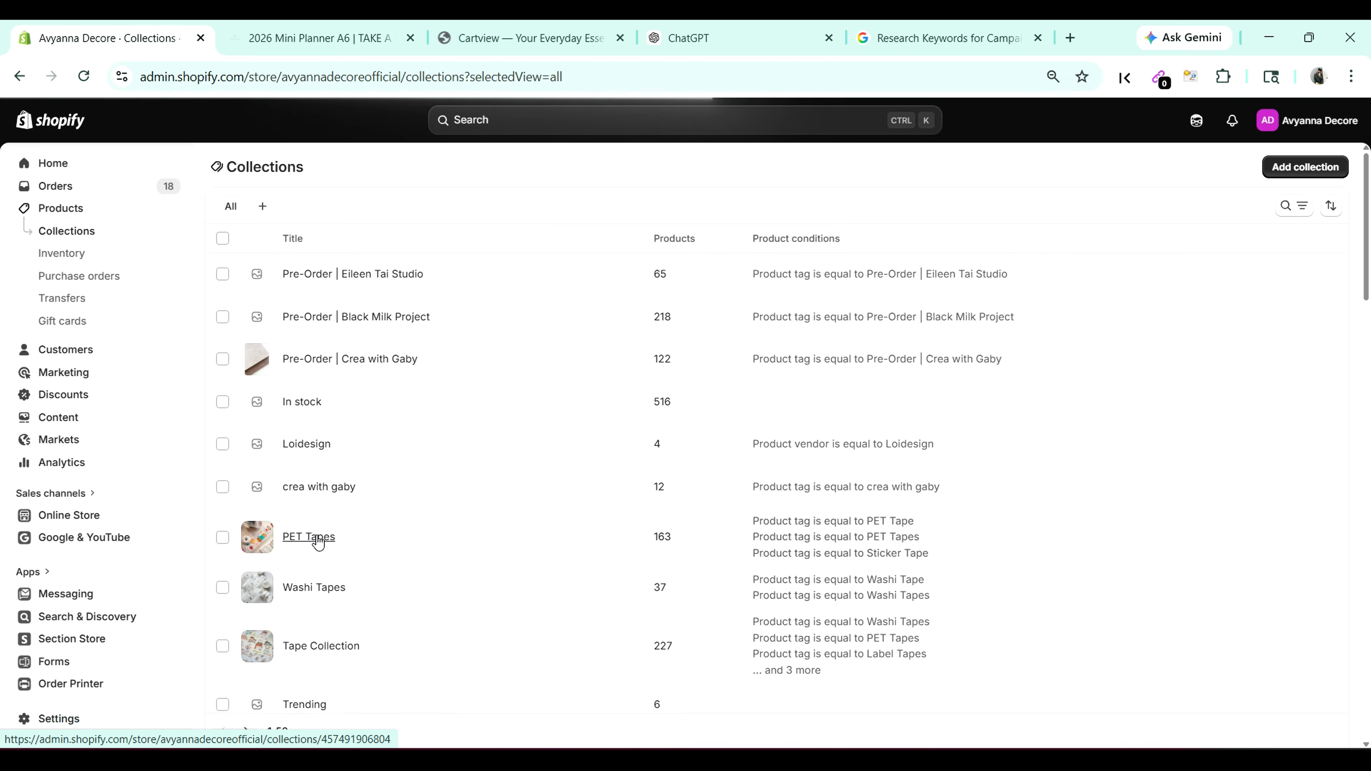
left_click(637, 411)
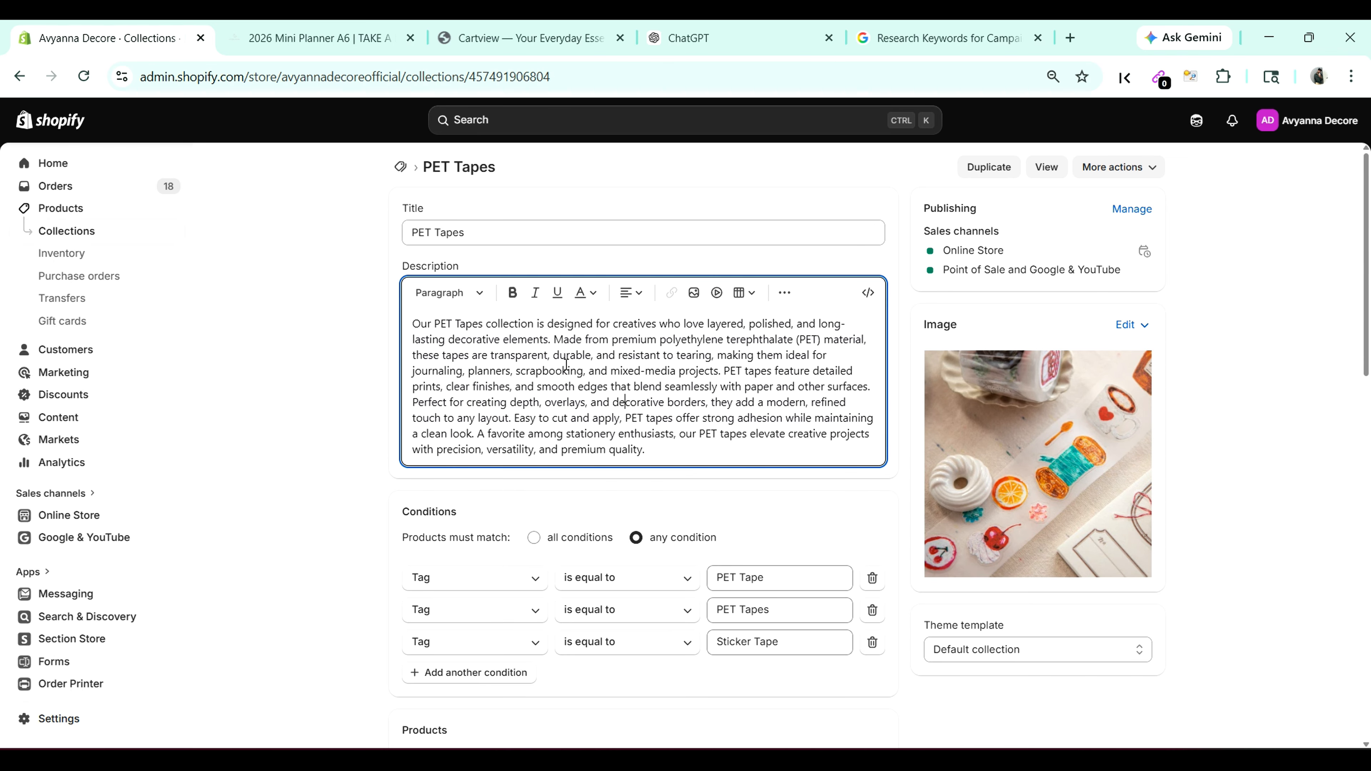
scroll(540, 349, "down", 2)
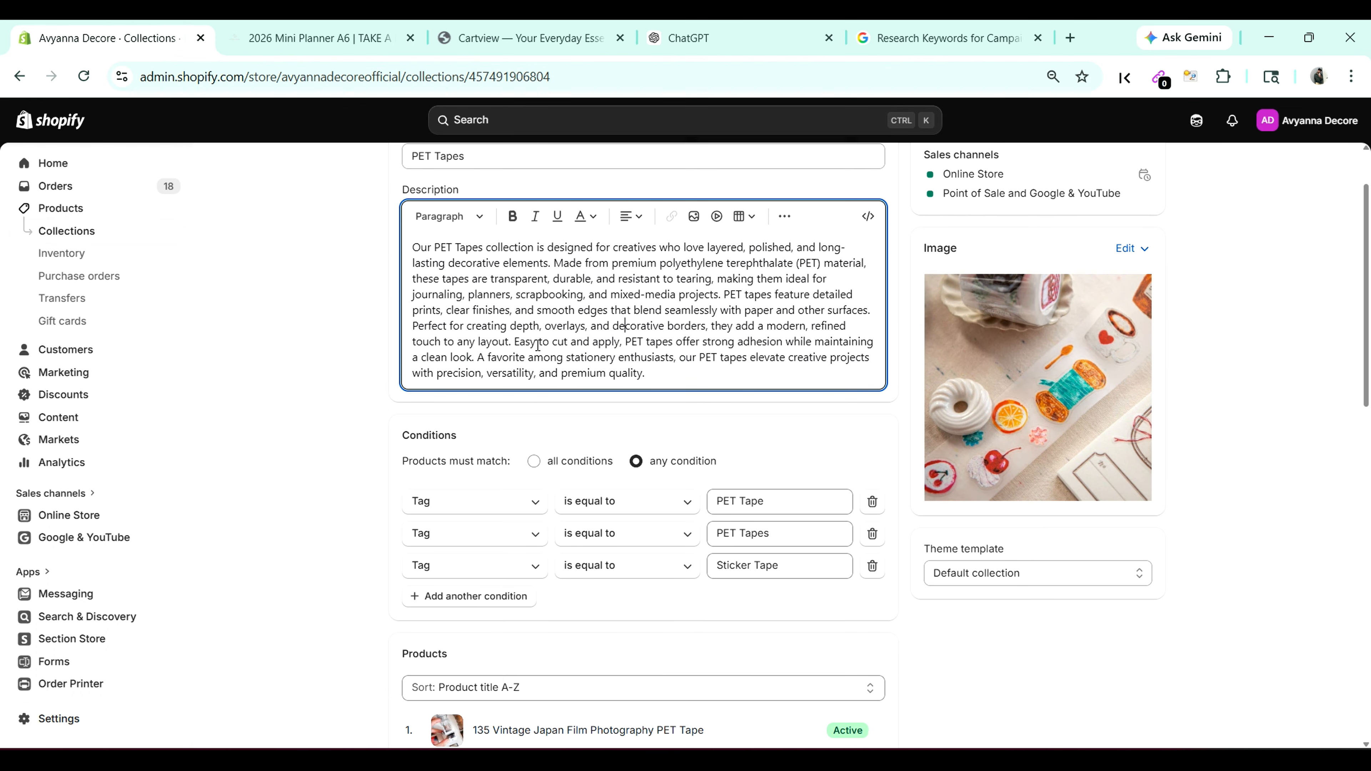
scroll(634, 330, "up", 2)
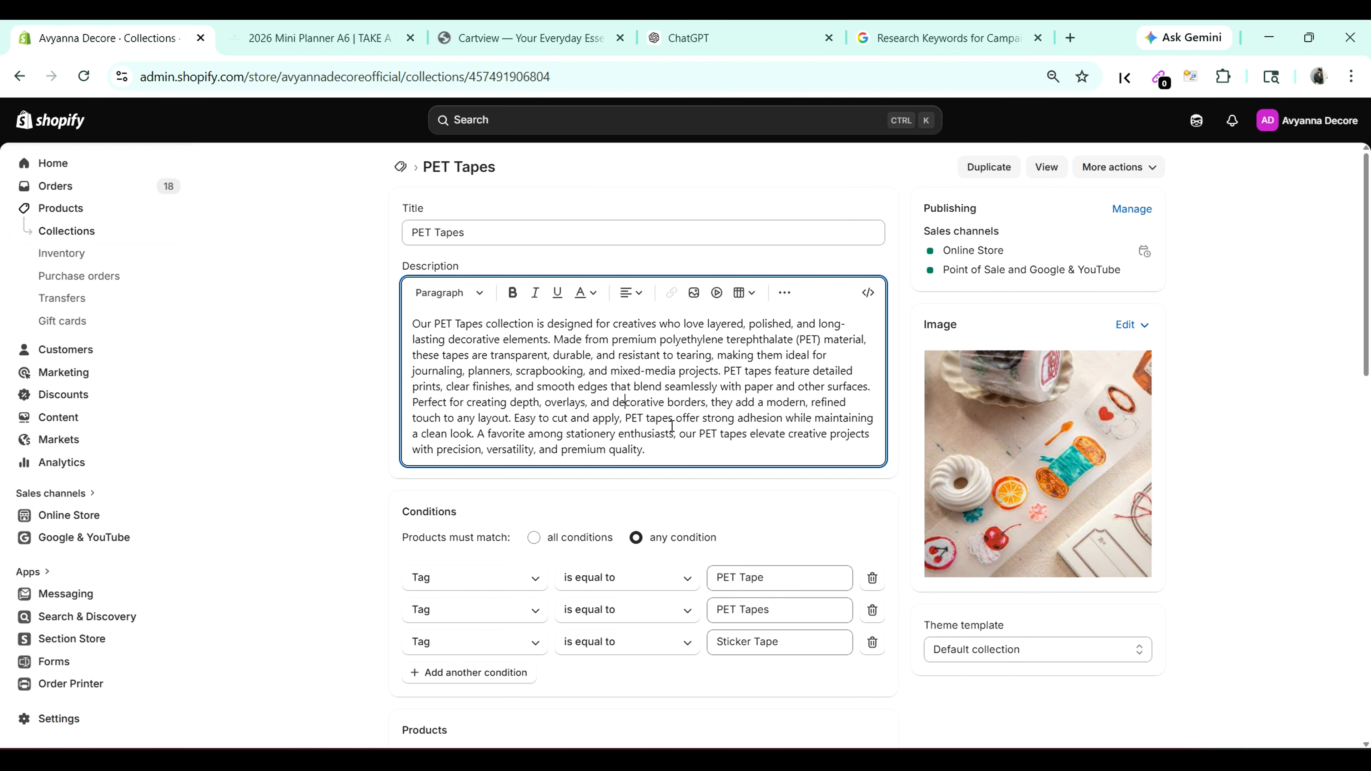
left_click(654, 359)
left_click_drag(655, 447, 416, 339)
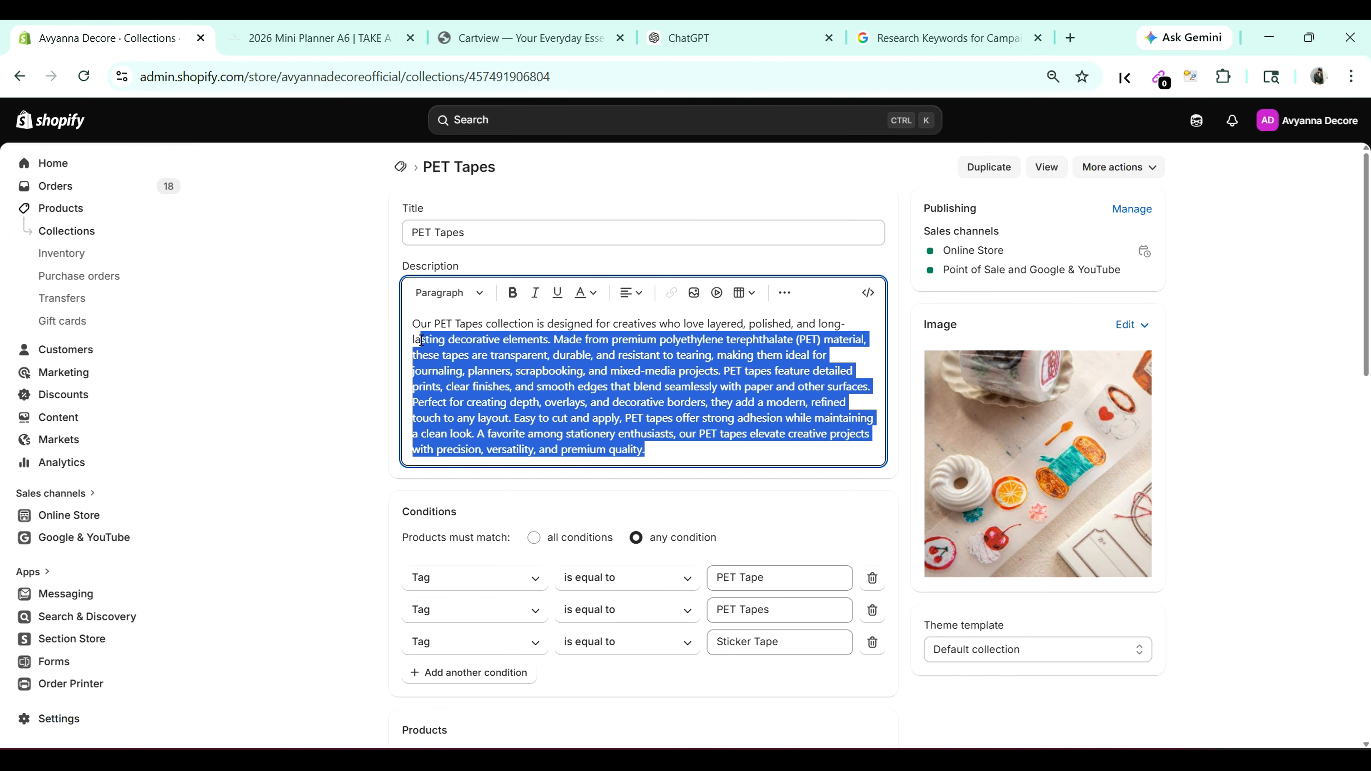
left_click(556, 369)
Step: Find the PET Tapes collection's Search engine listing and open it to view the page title, meta description and URL handle
scroll(675, 432, "down", 6)
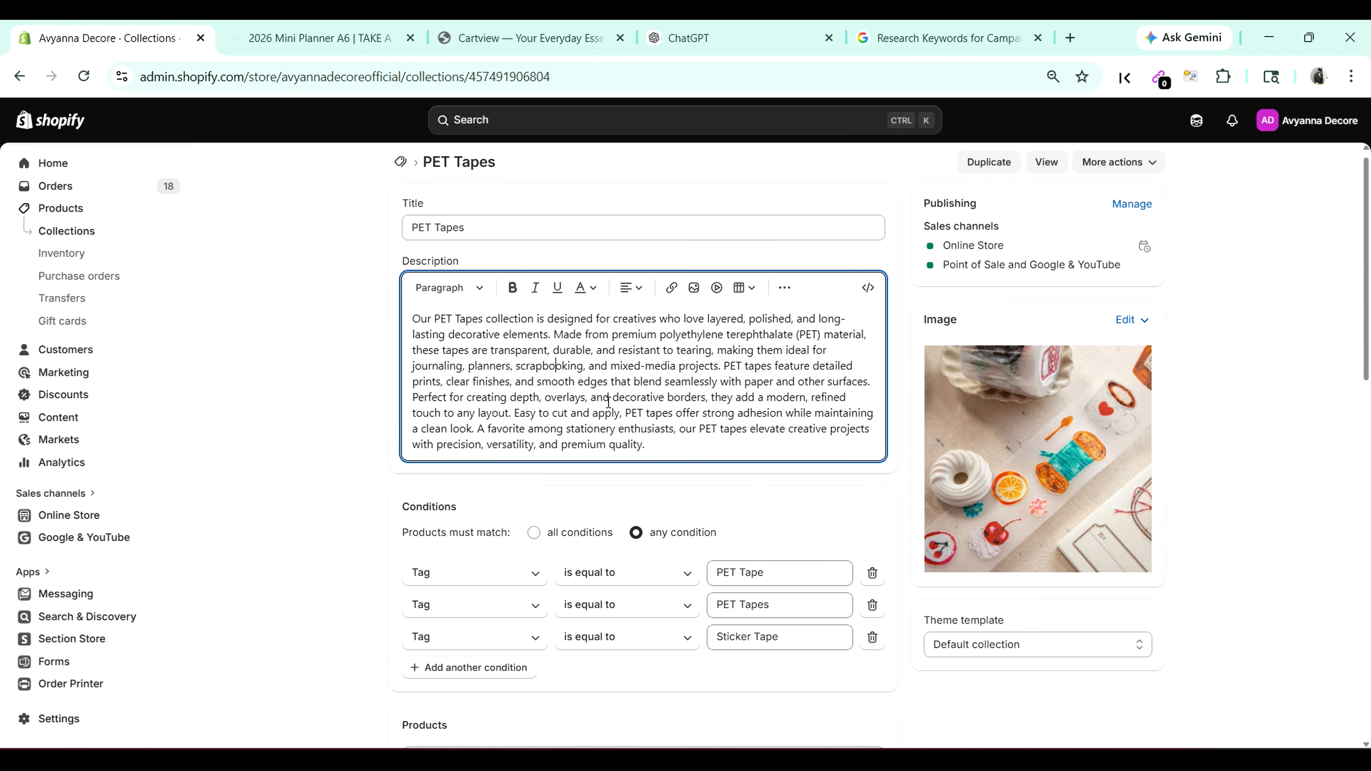
scroll(678, 434, "down", 13)
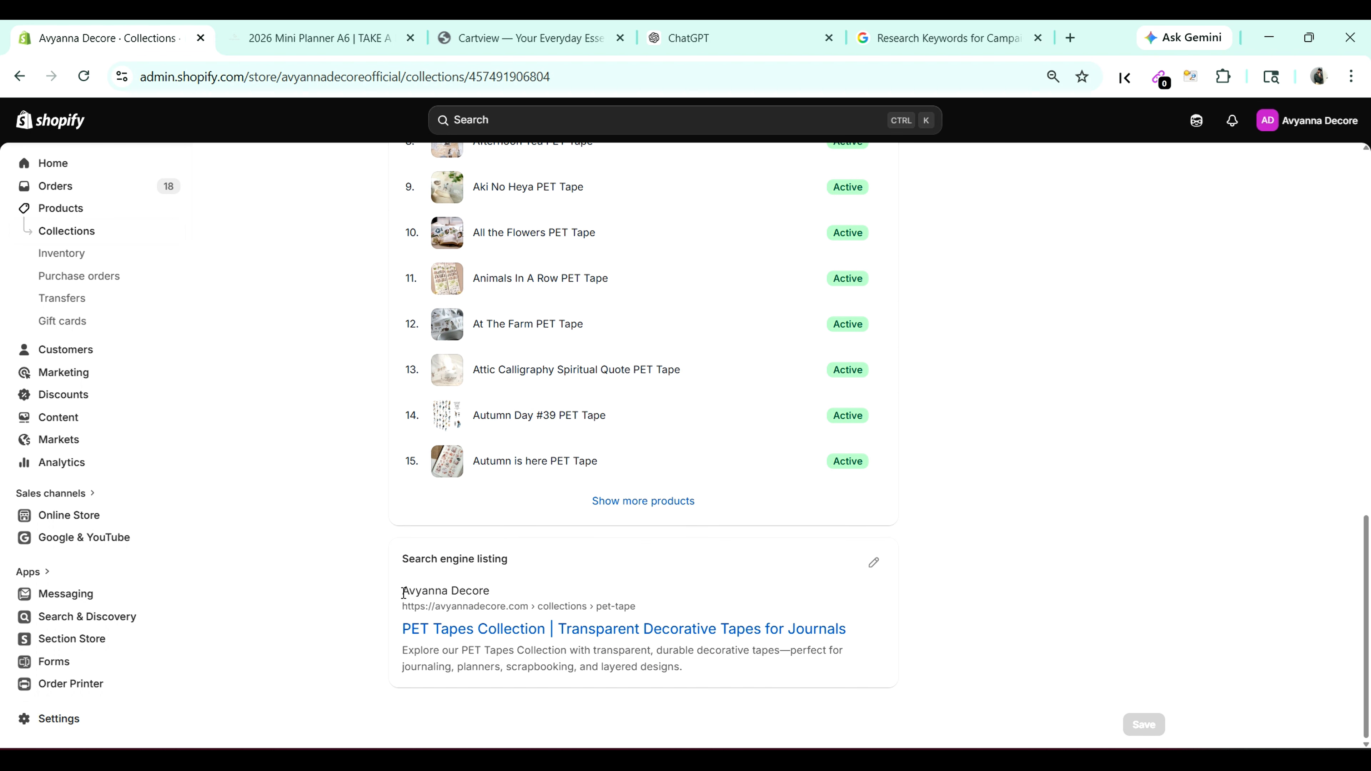
left_click_drag(401, 591, 481, 593)
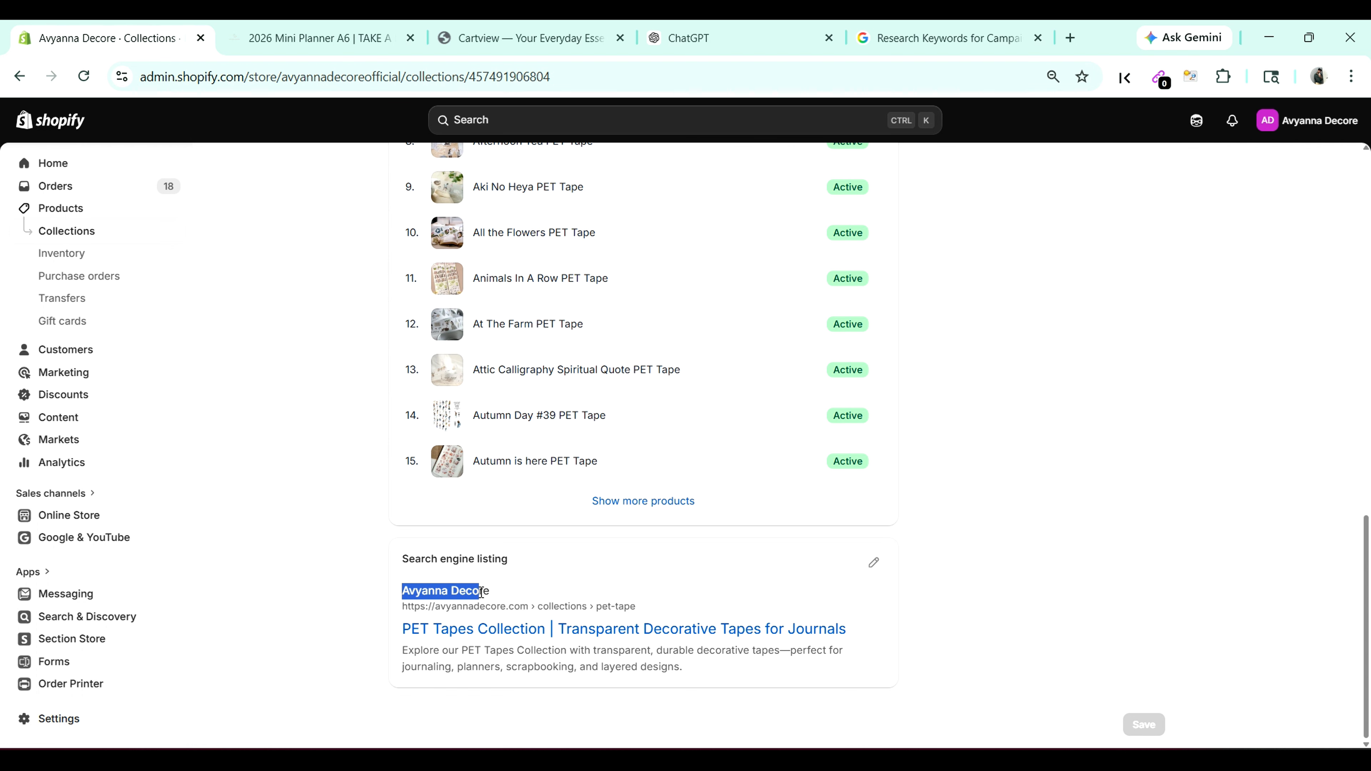
left_click(440, 557)
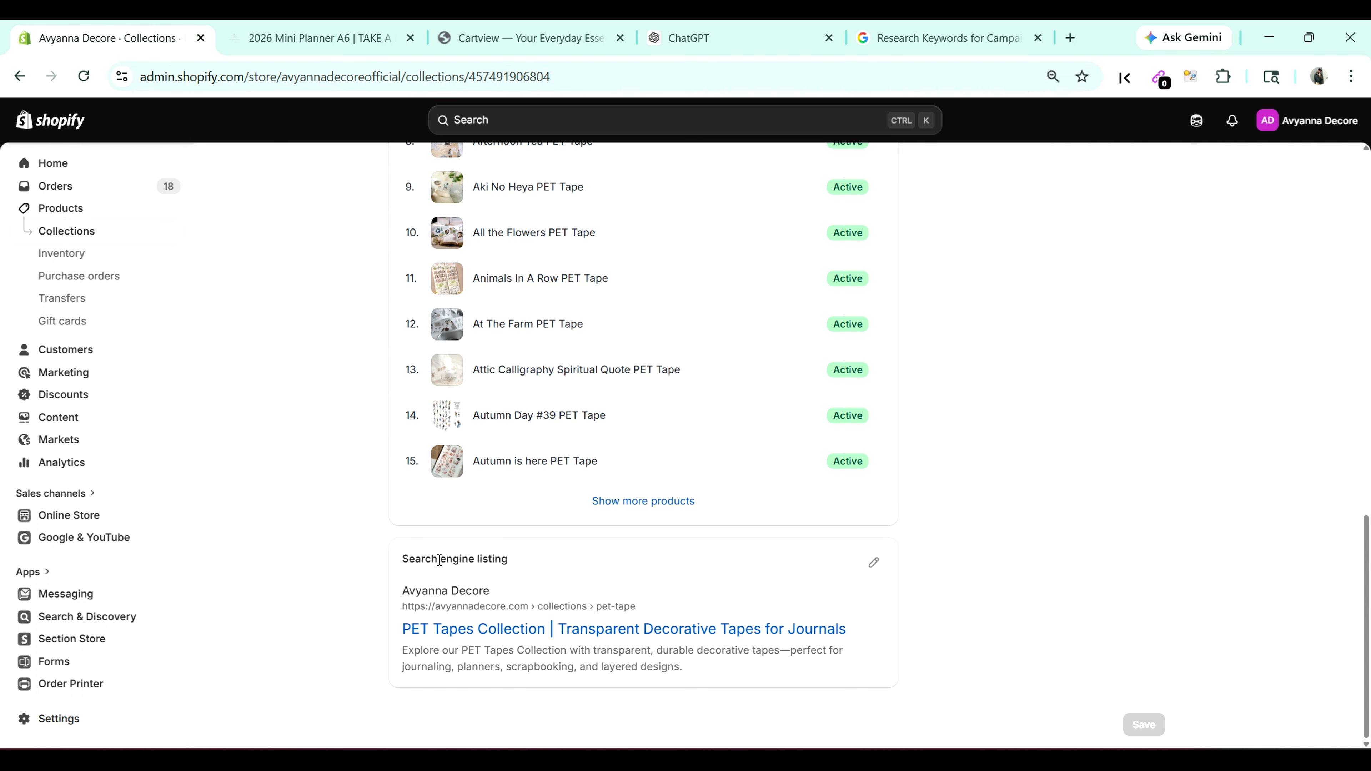
left_click(874, 562)
scroll(806, 597, "down", 5)
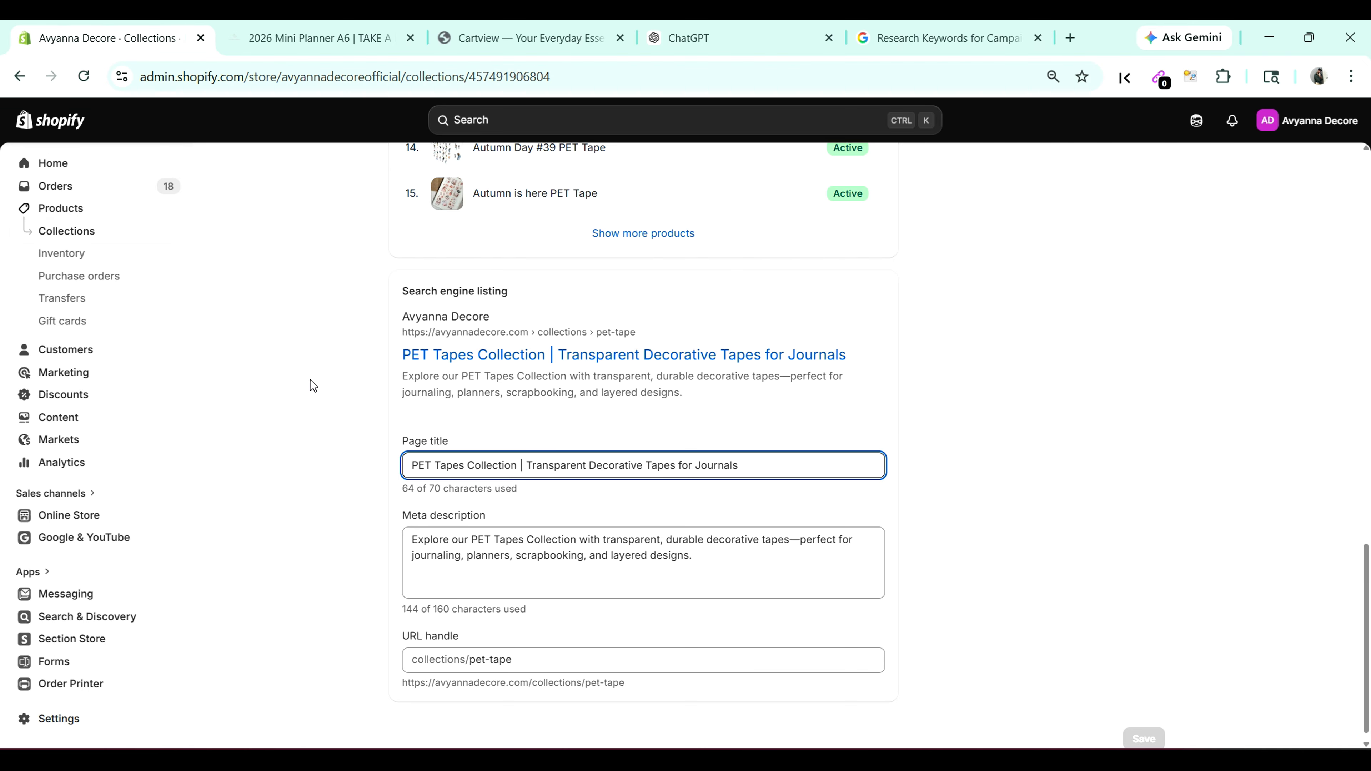
Step: Open the online store's Contact Us page and examine its search engine listing
left_click(65, 513)
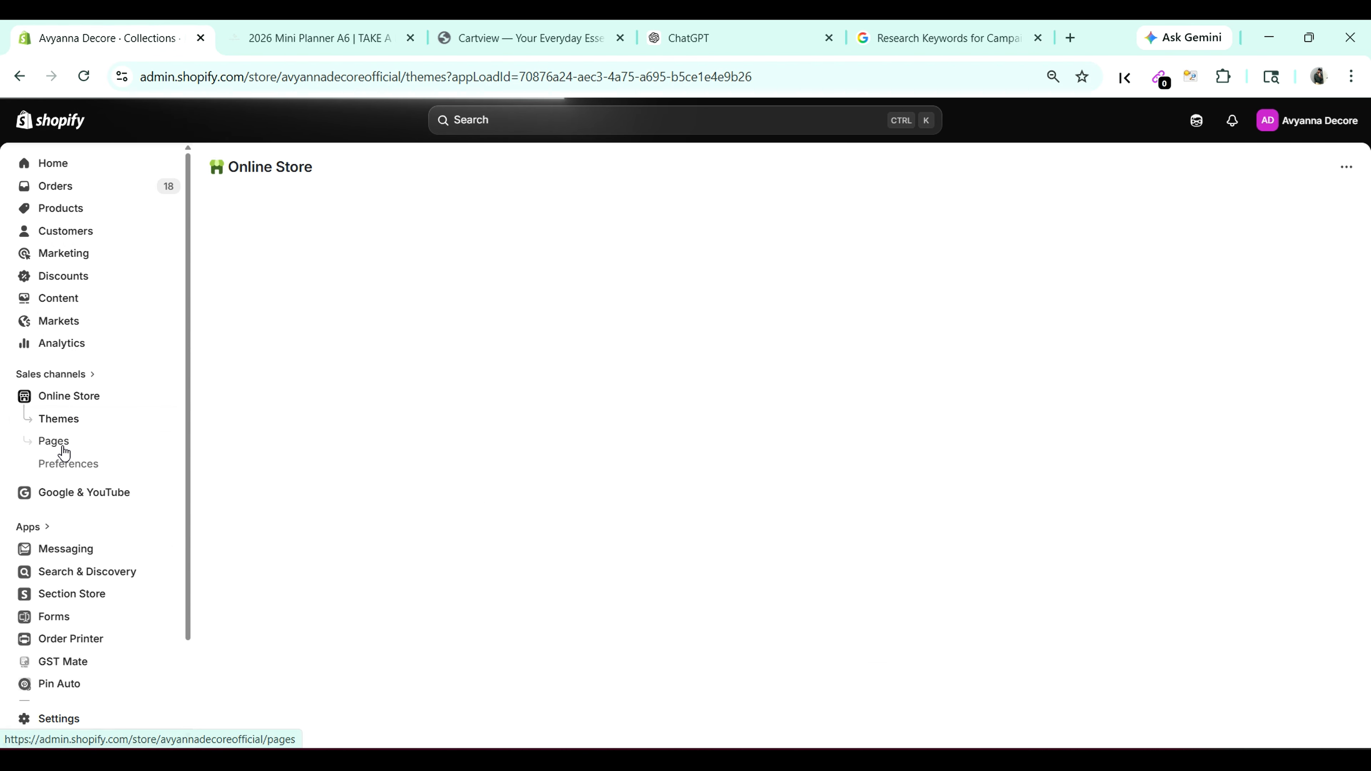
left_click(64, 447)
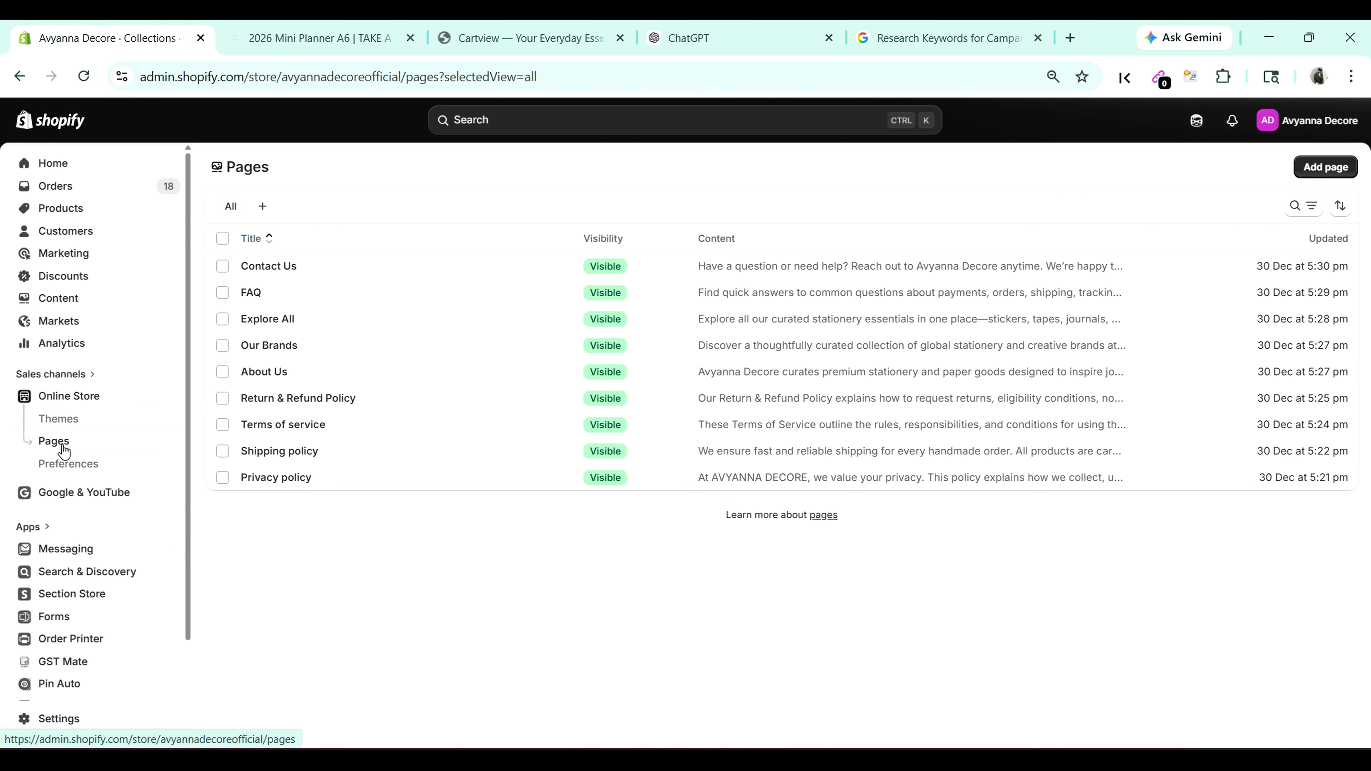
left_click(274, 273)
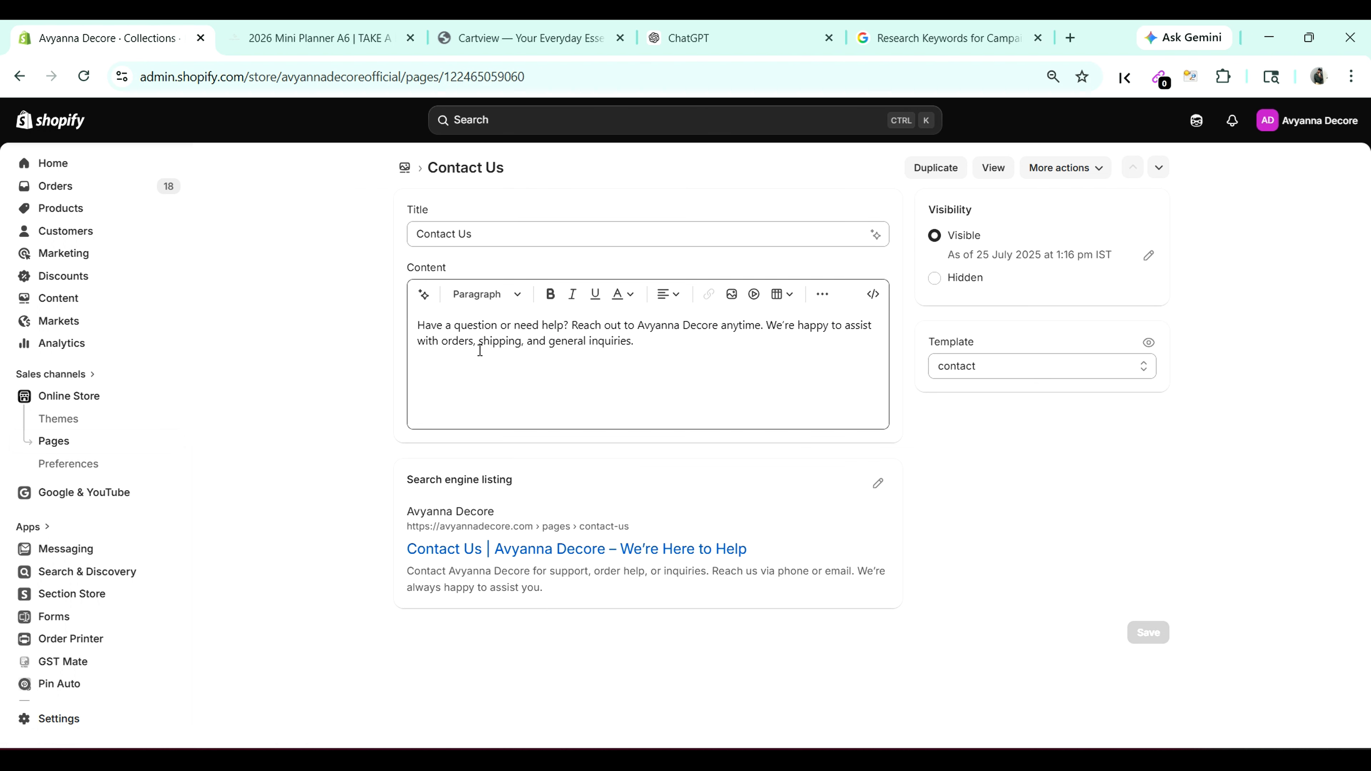
left_click_drag(405, 485, 522, 484)
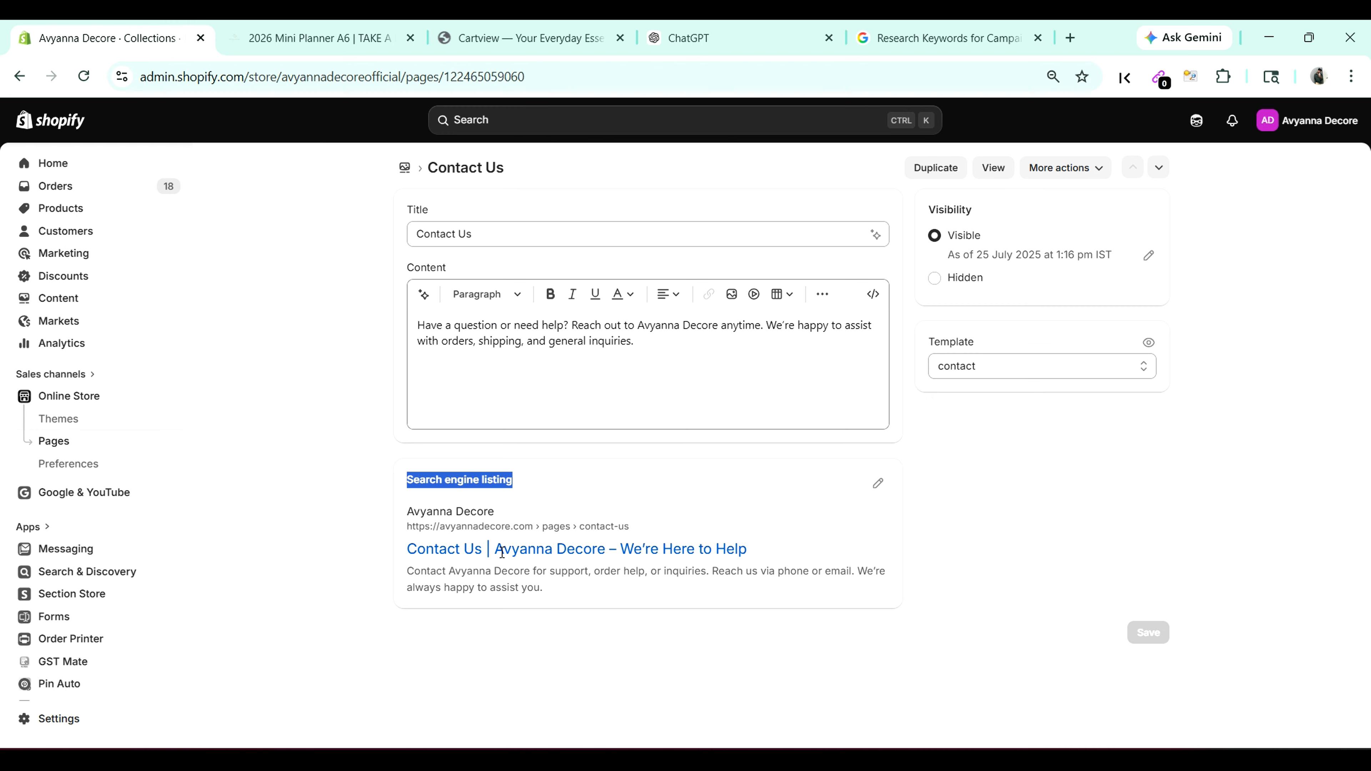
Step: View the Privacy policy page's search engine listing and return to the list of pages
left_click(404, 171)
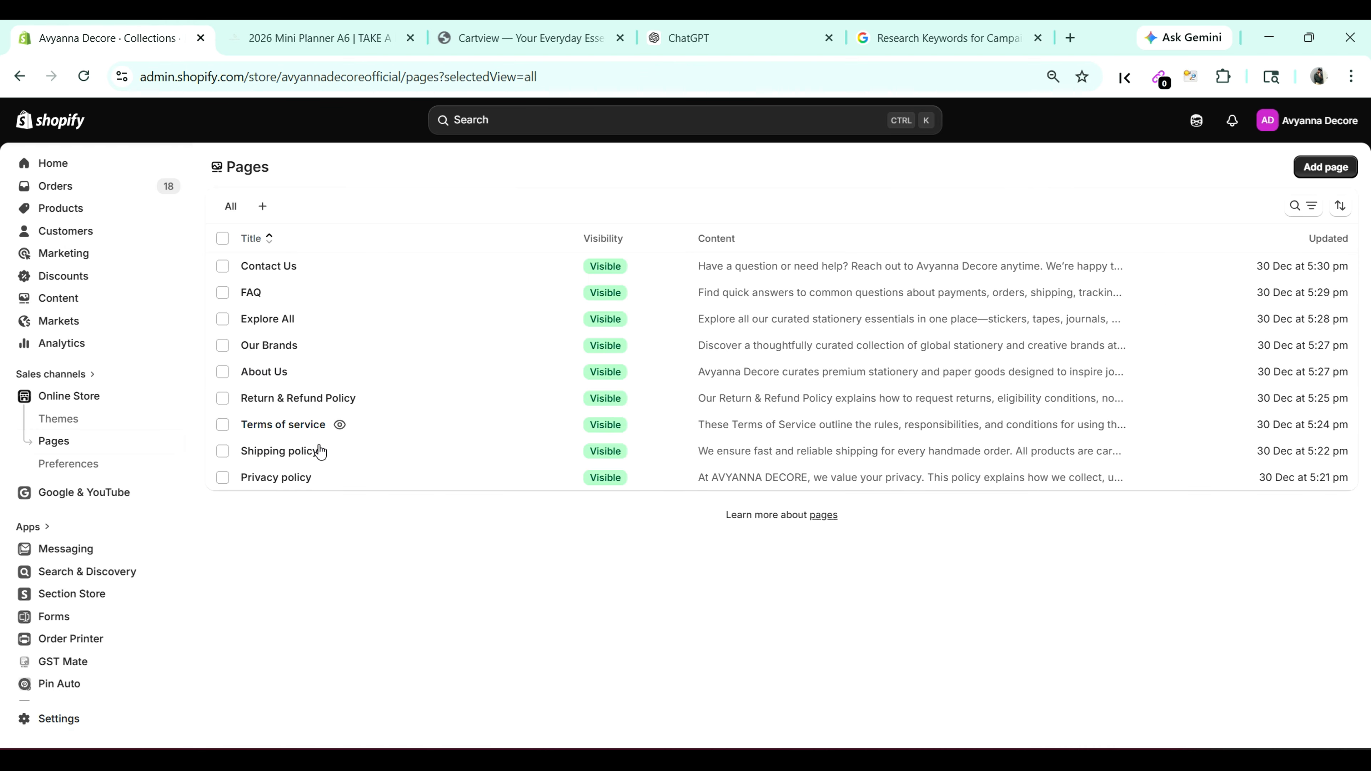
left_click(309, 479)
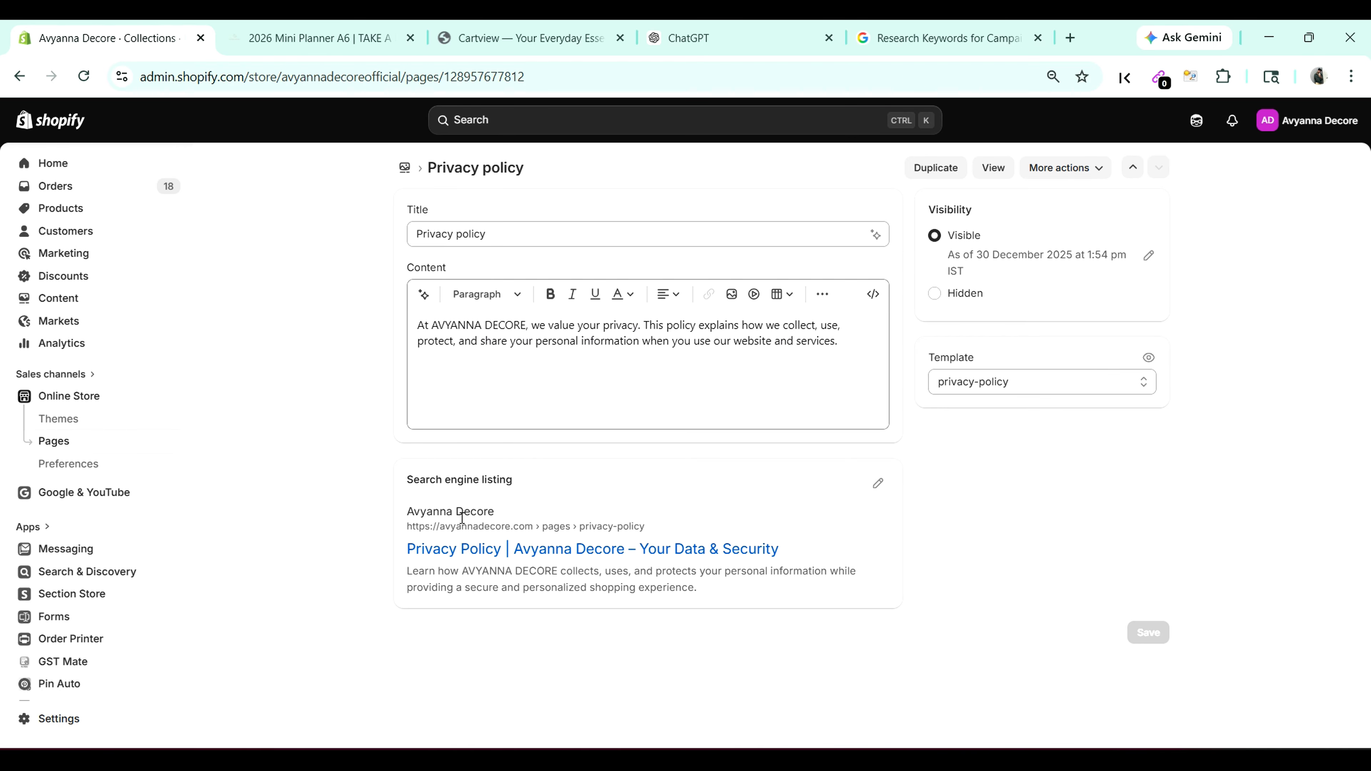
left_click(405, 168)
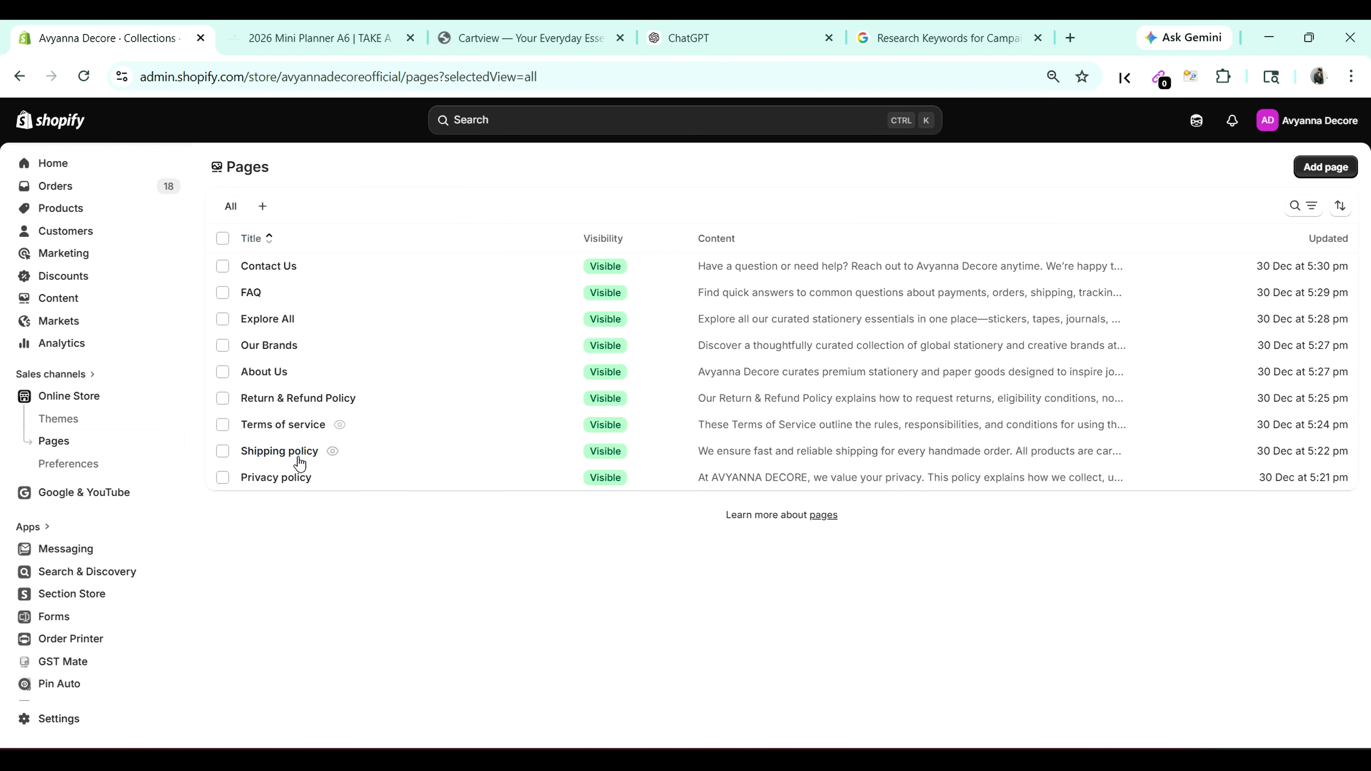
Step: Open the blog post "Ink & Daydreams: Your Pocket-Sized Portal to Everyday Magic" and examine its content and search engine listing
left_click(67, 298)
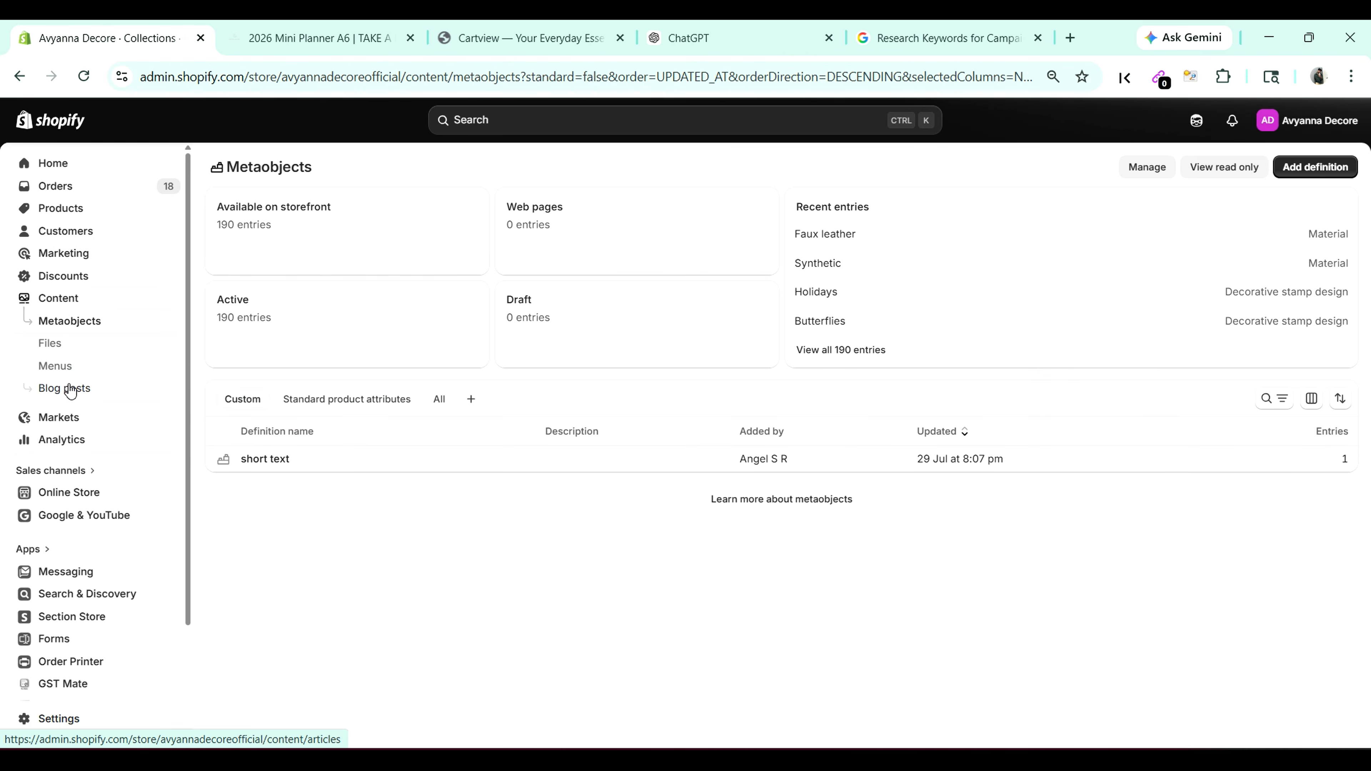
left_click(69, 389)
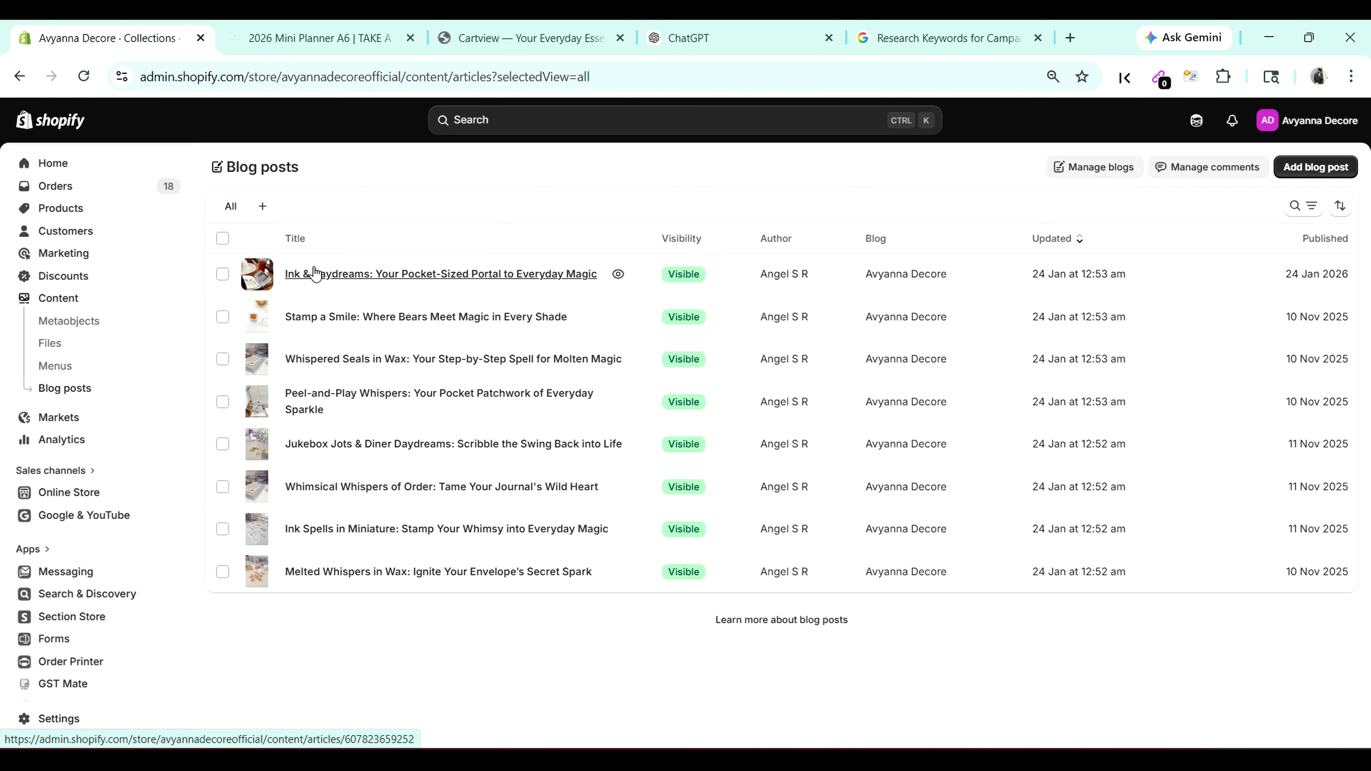
left_click(316, 274)
scroll(545, 588, "down", 10)
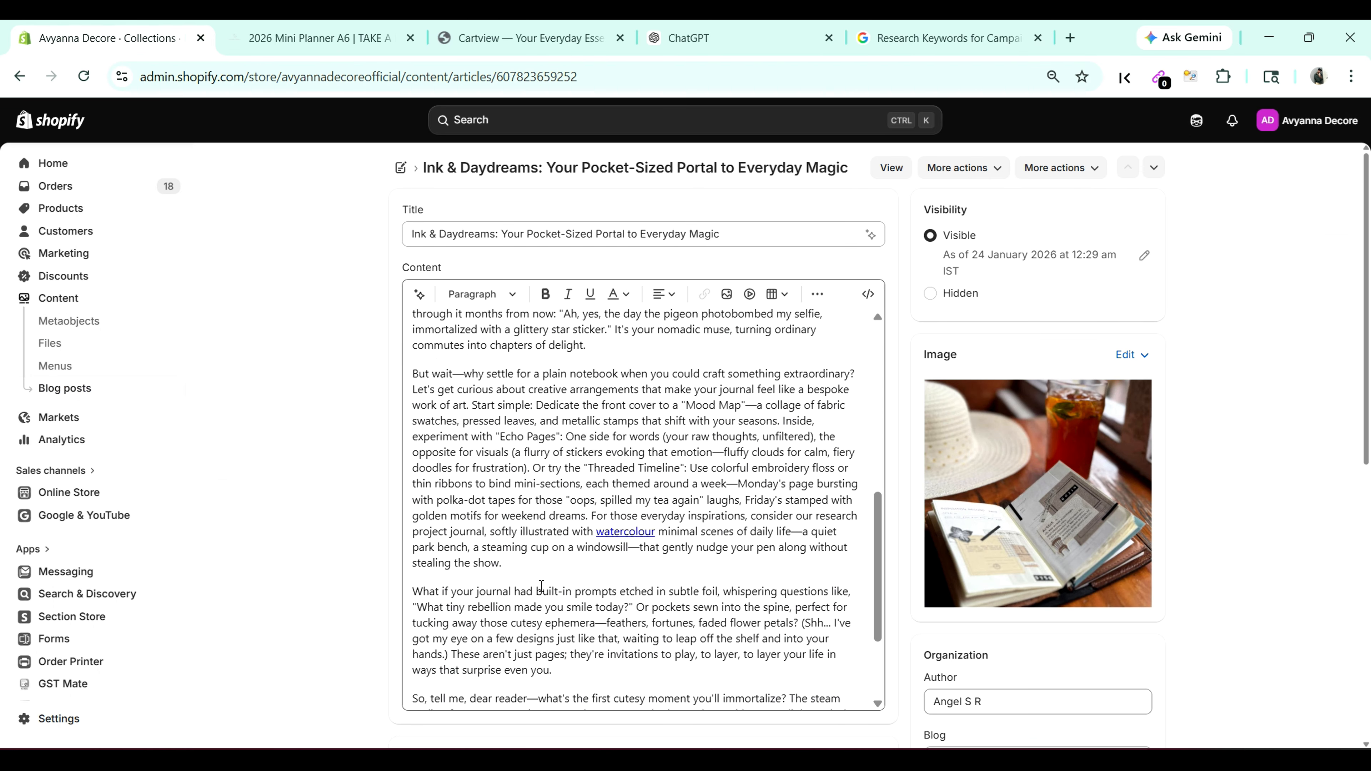
scroll(593, 652, "down", 10)
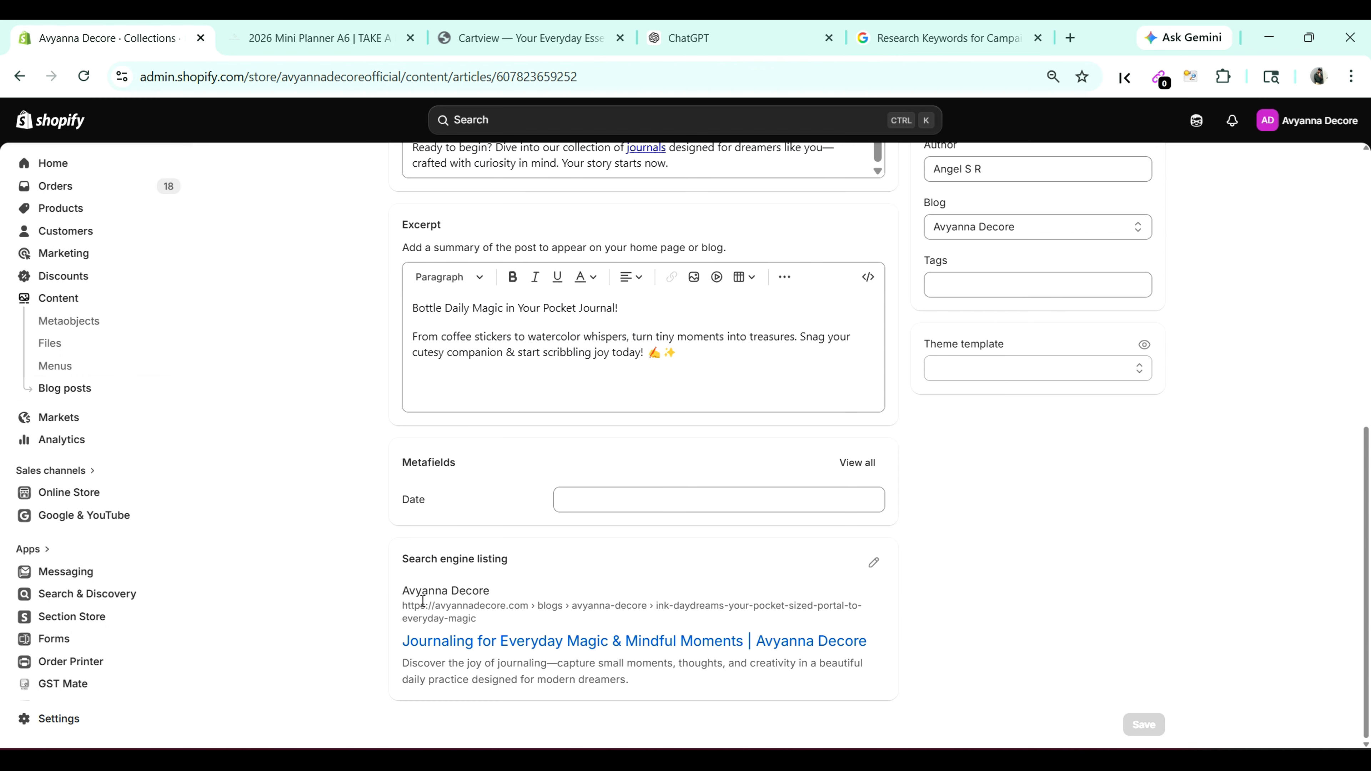
left_click_drag(409, 565, 477, 569)
key("ctrl+c")
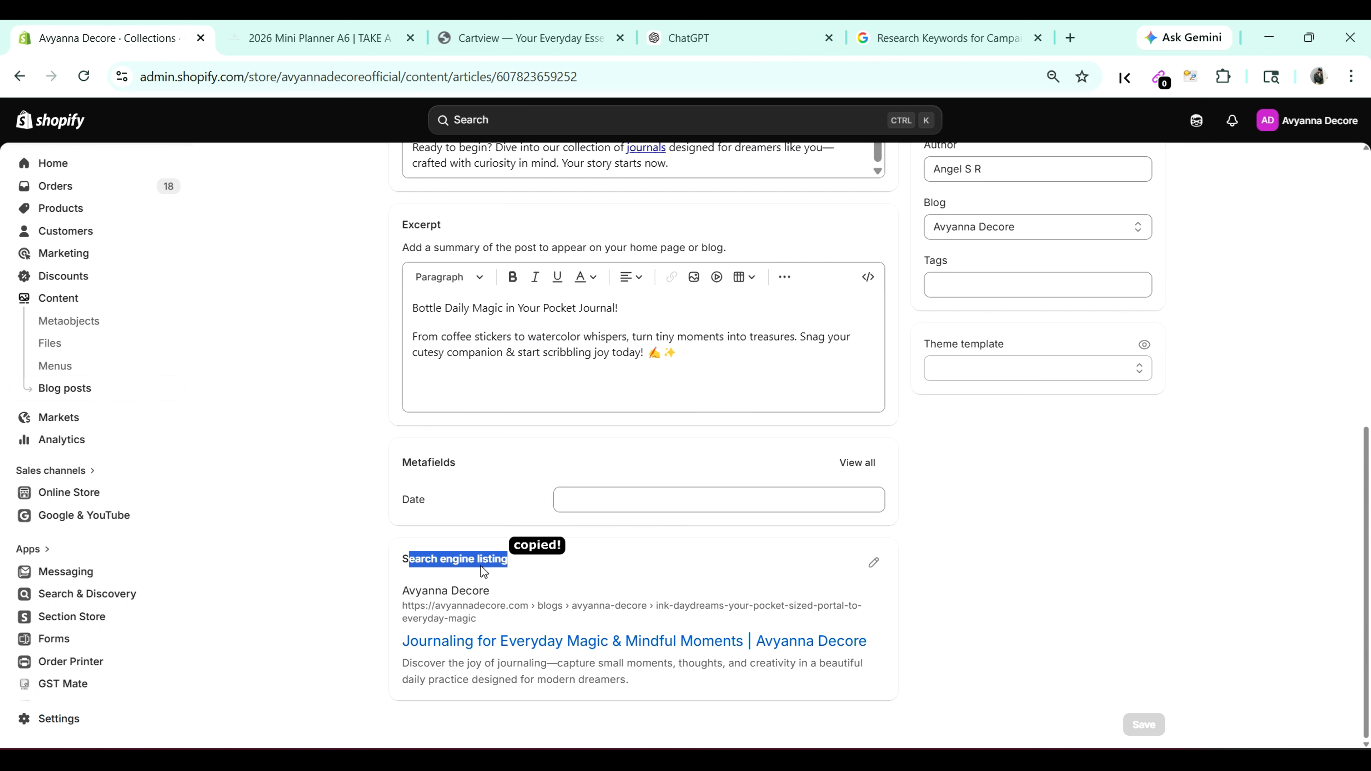
left_click(467, 561)
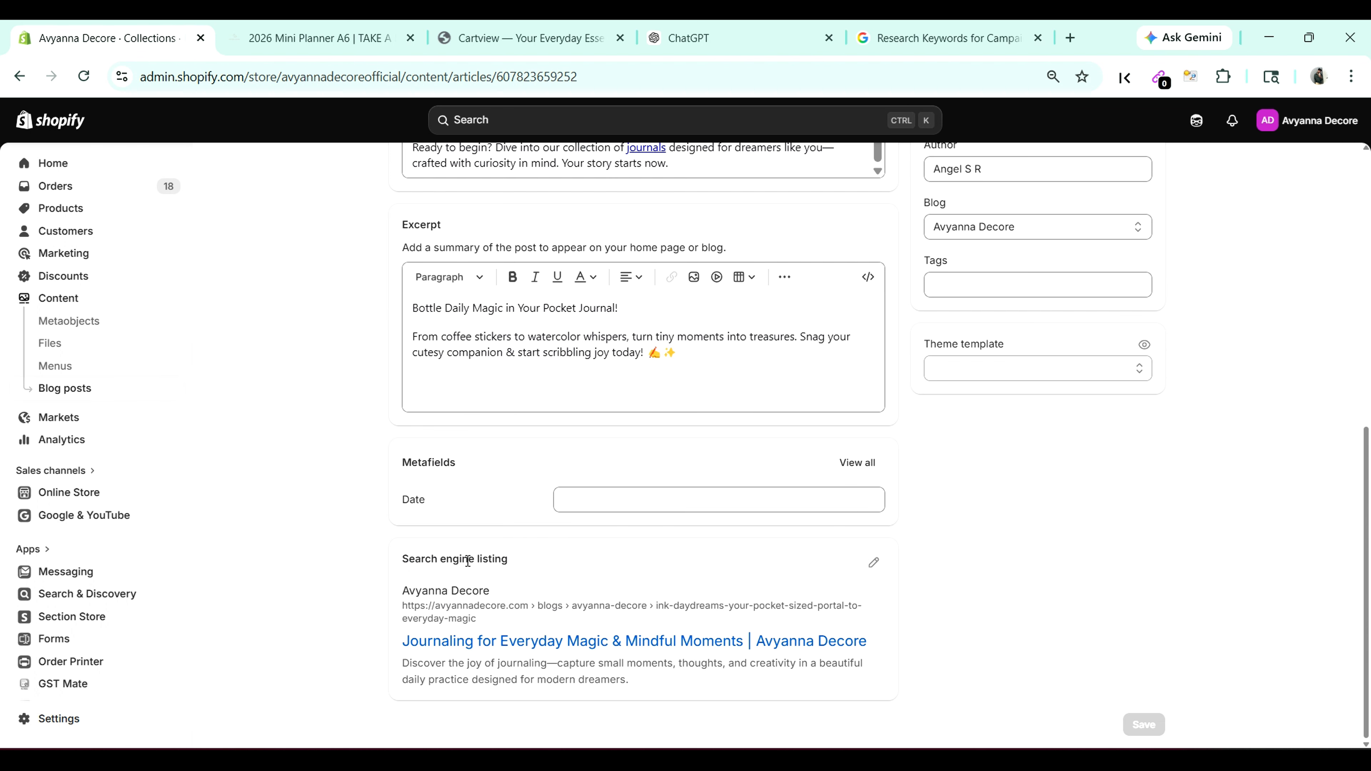
Step: View the store's orders list, analytics dashboard and online store themes
left_click(57, 188)
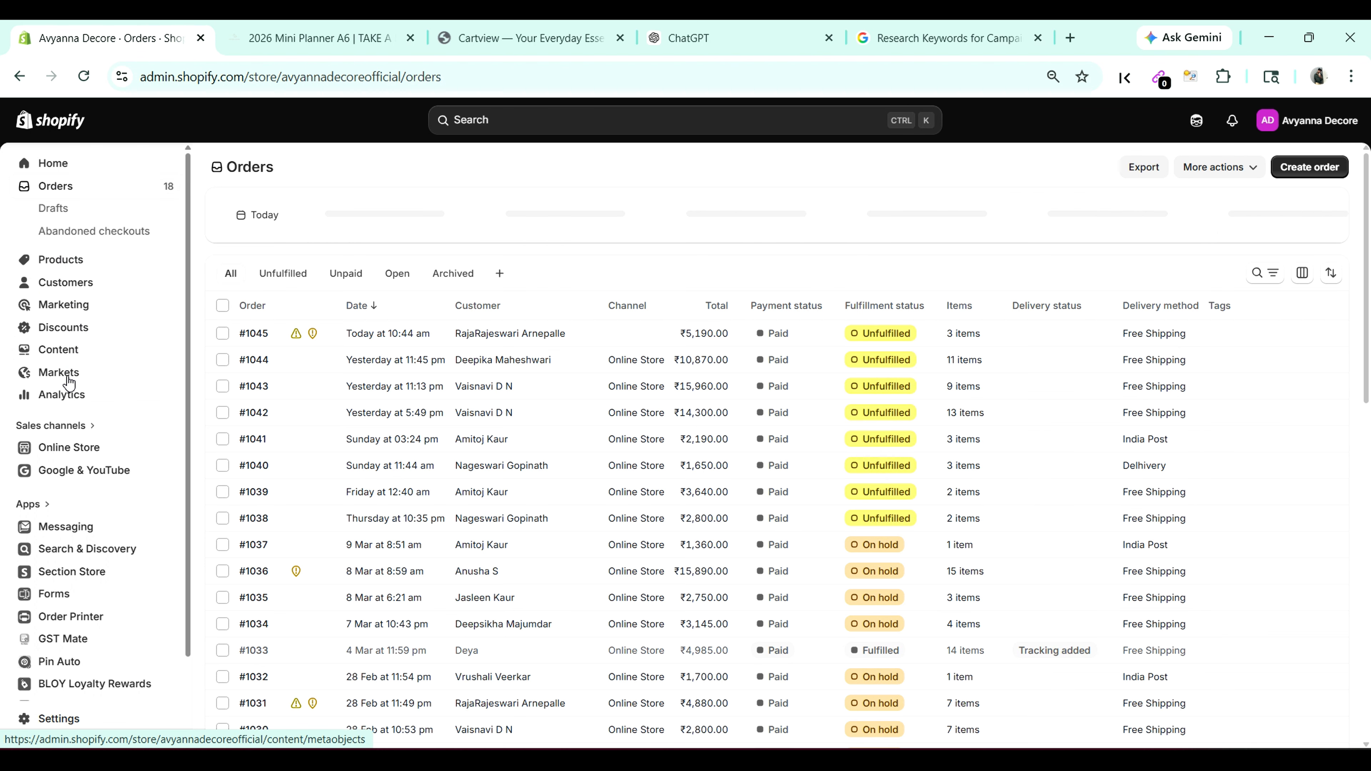
left_click(72, 401)
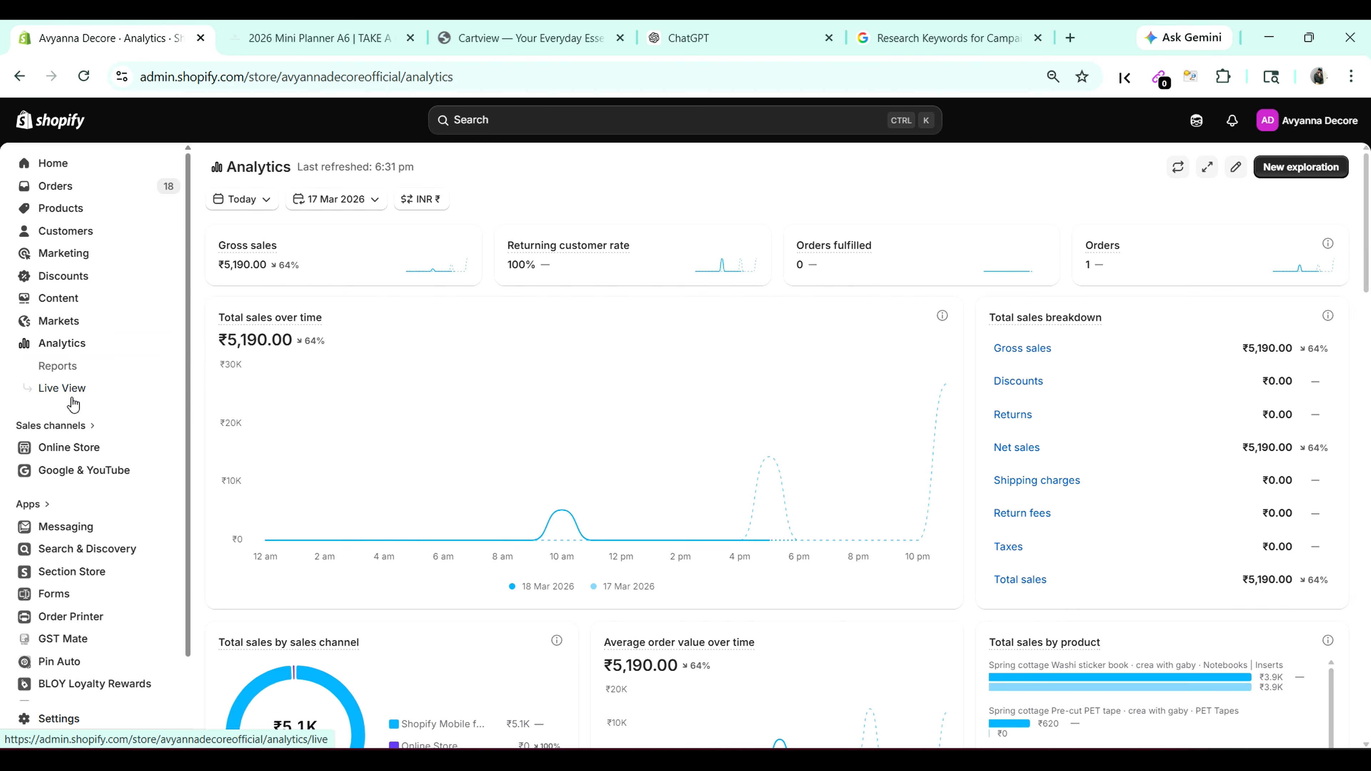
left_click(56, 456)
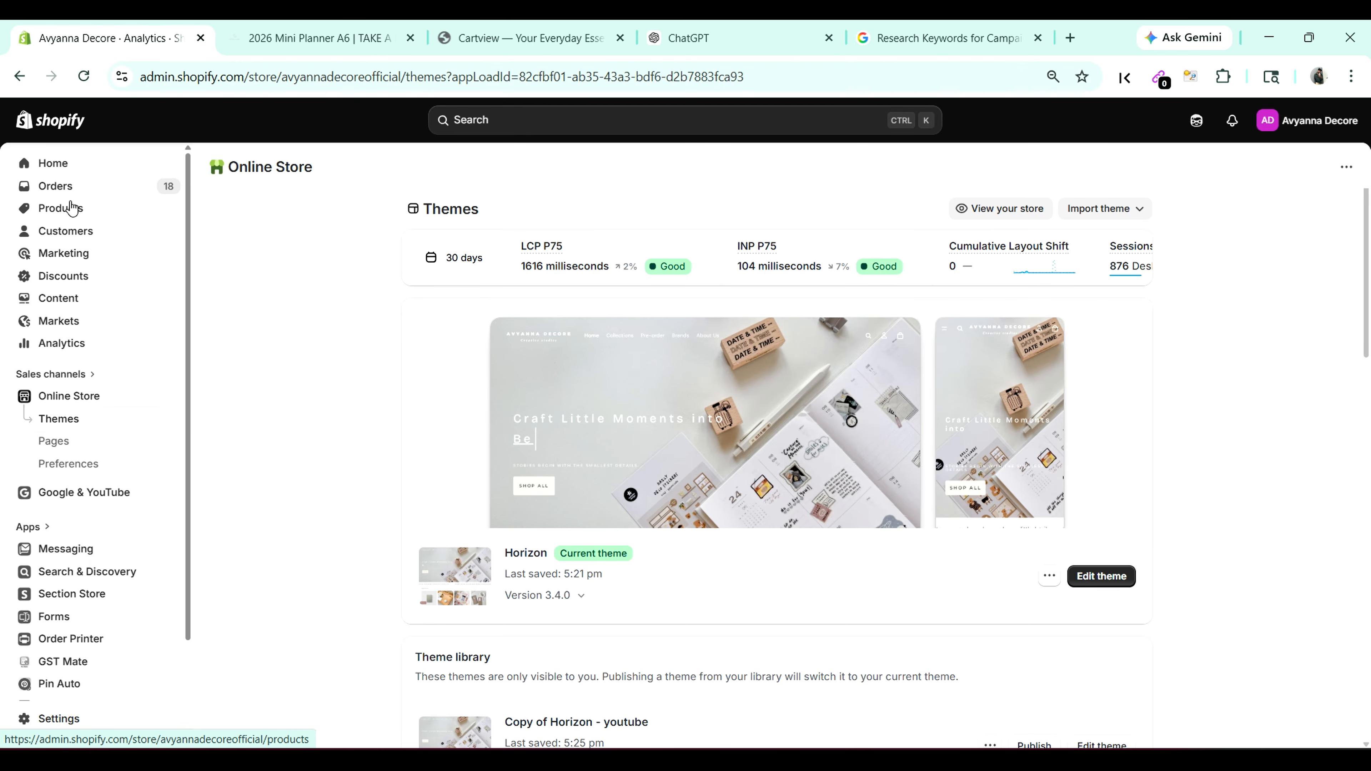
Step: Find the Bearkery: Stickers product in the product list and open its details
left_click(69, 215)
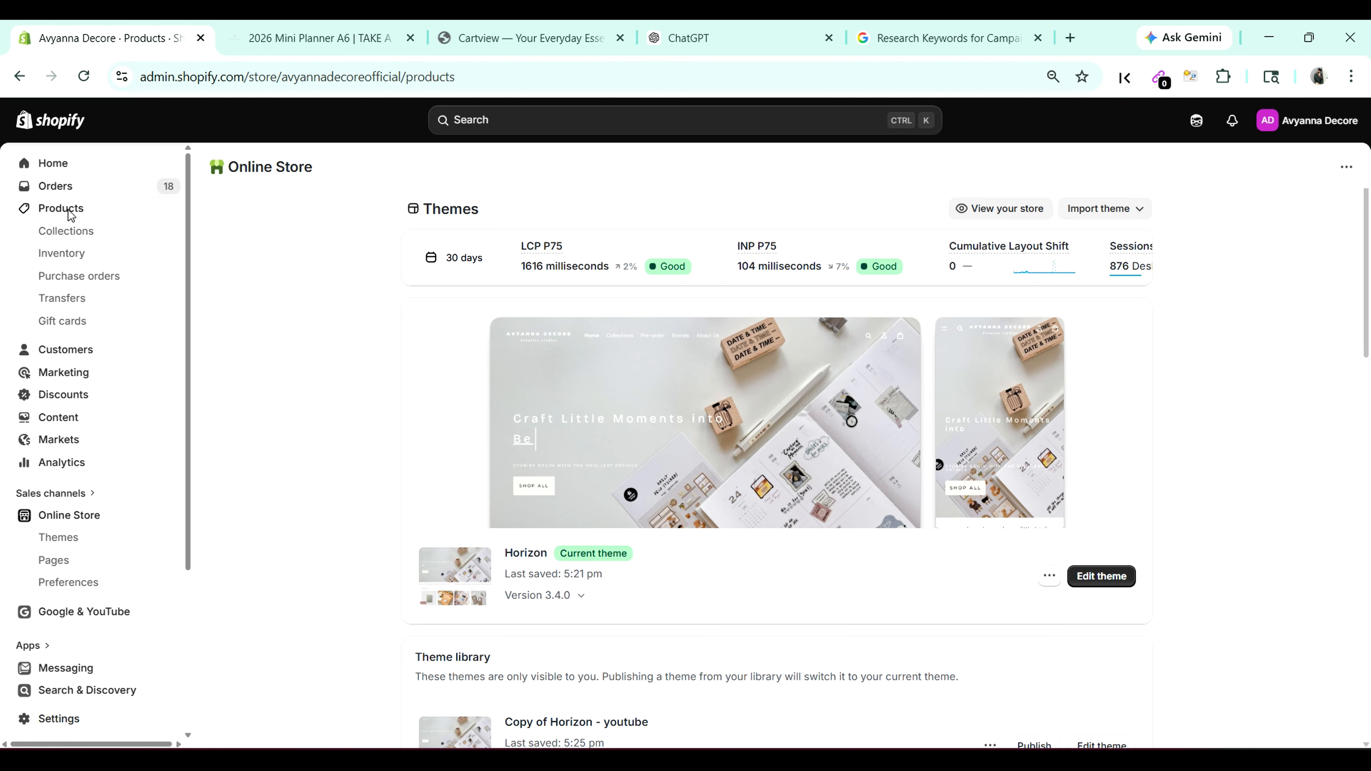
scroll(633, 466, "down", 15)
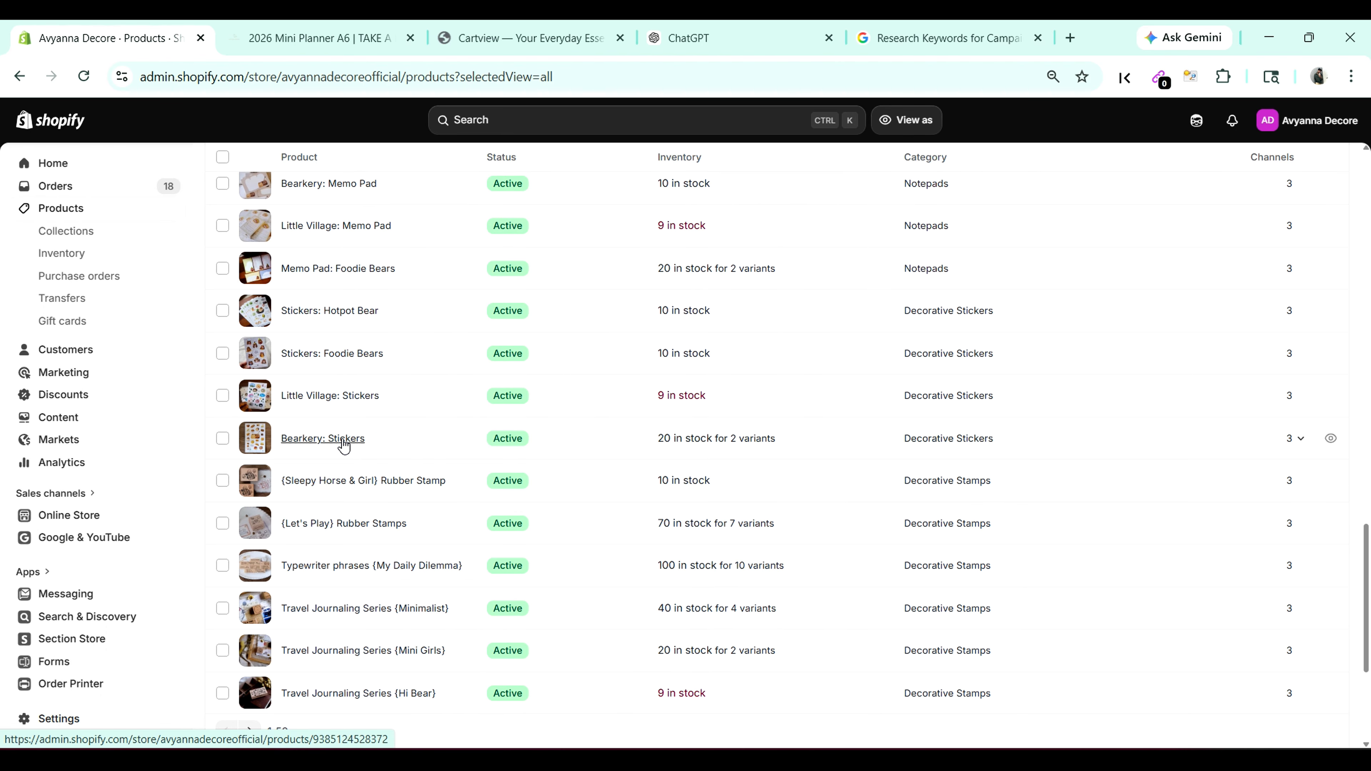
left_click(344, 440)
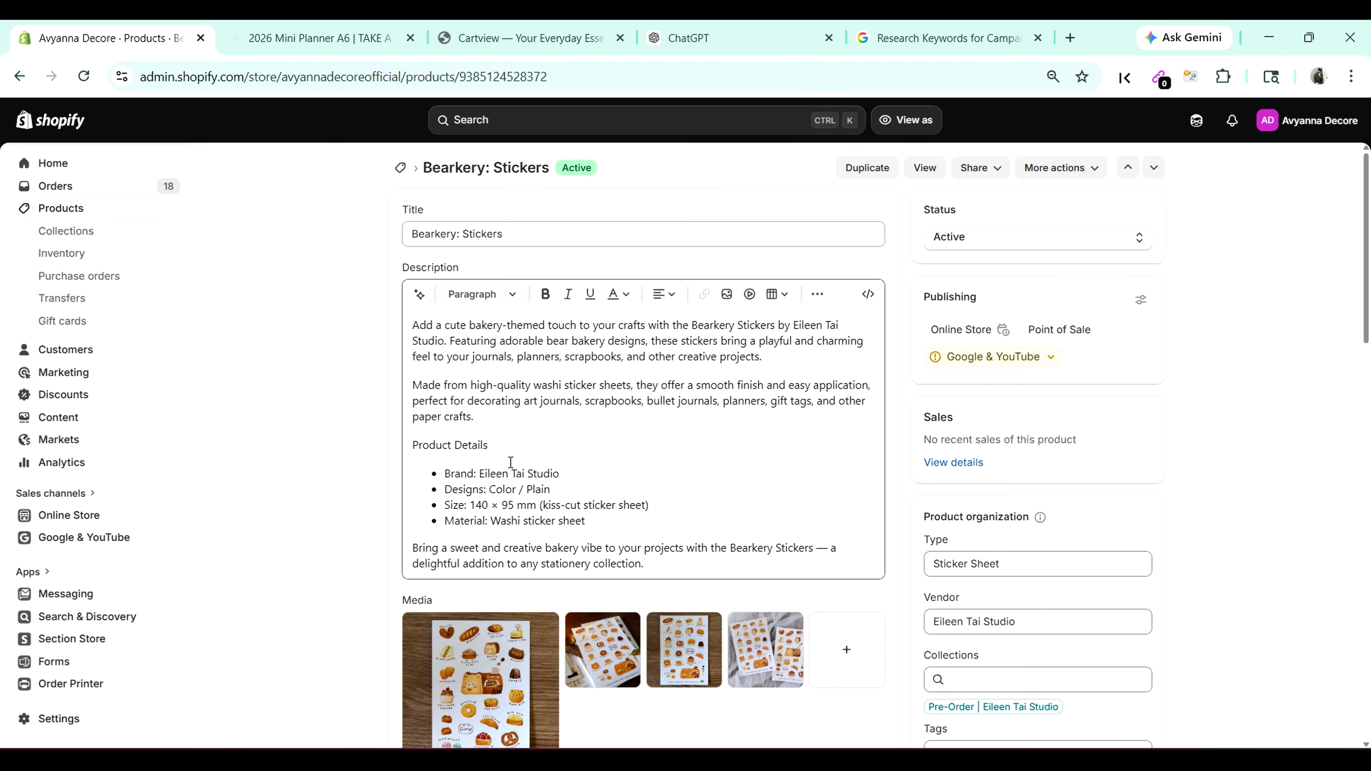
Step: Open the Bearkery: Stickers search engine listing for editing and view its page title, meta description and URL handle
scroll(541, 518, "down", 2)
scroll(587, 549, "down", 20)
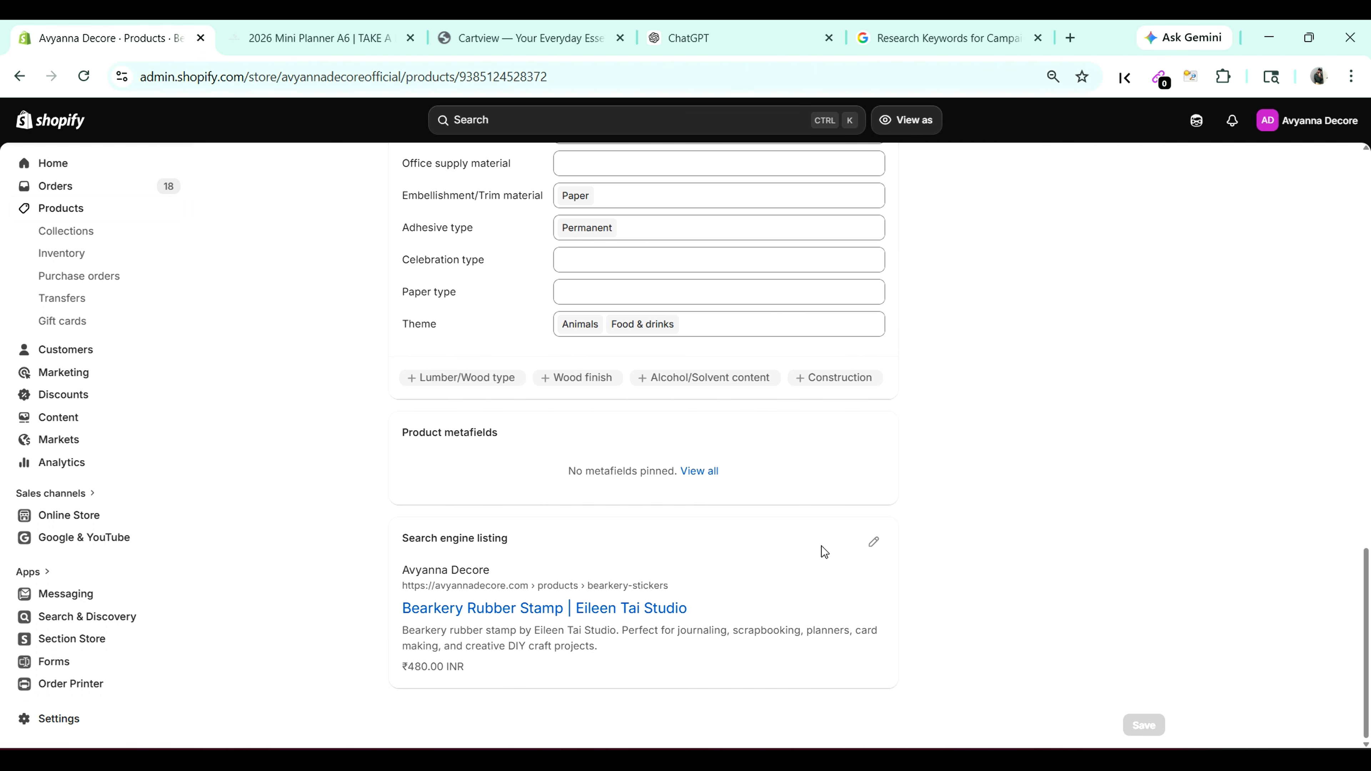
left_click(875, 543)
scroll(876, 546, "down", 5)
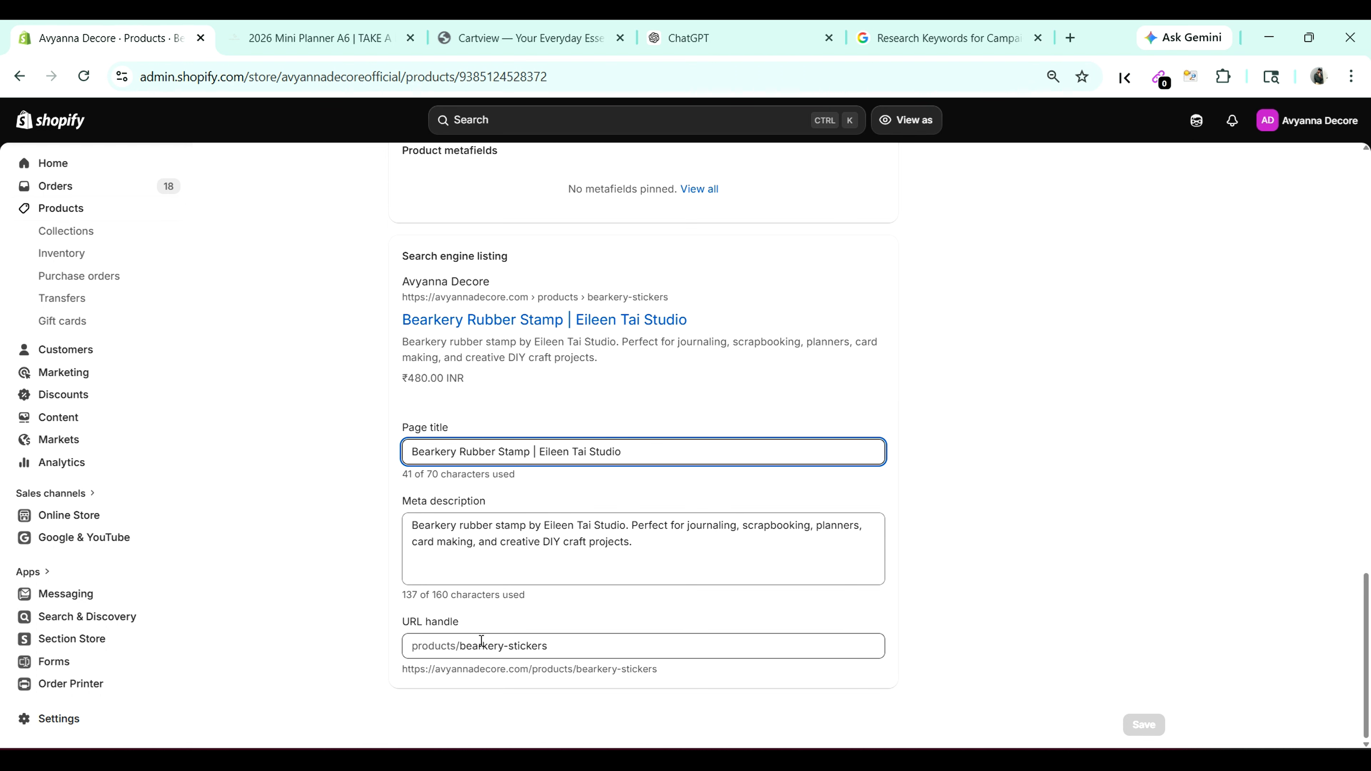
Step: Append the random text "hjvjhbhbjnj5662g435446" after "bearkery-stickers" in the product's URL handle
left_click(555, 648)
scroll(572, 648, "up", 10)
scroll(590, 649, "down", 10)
scroll(590, 649, "up", 10)
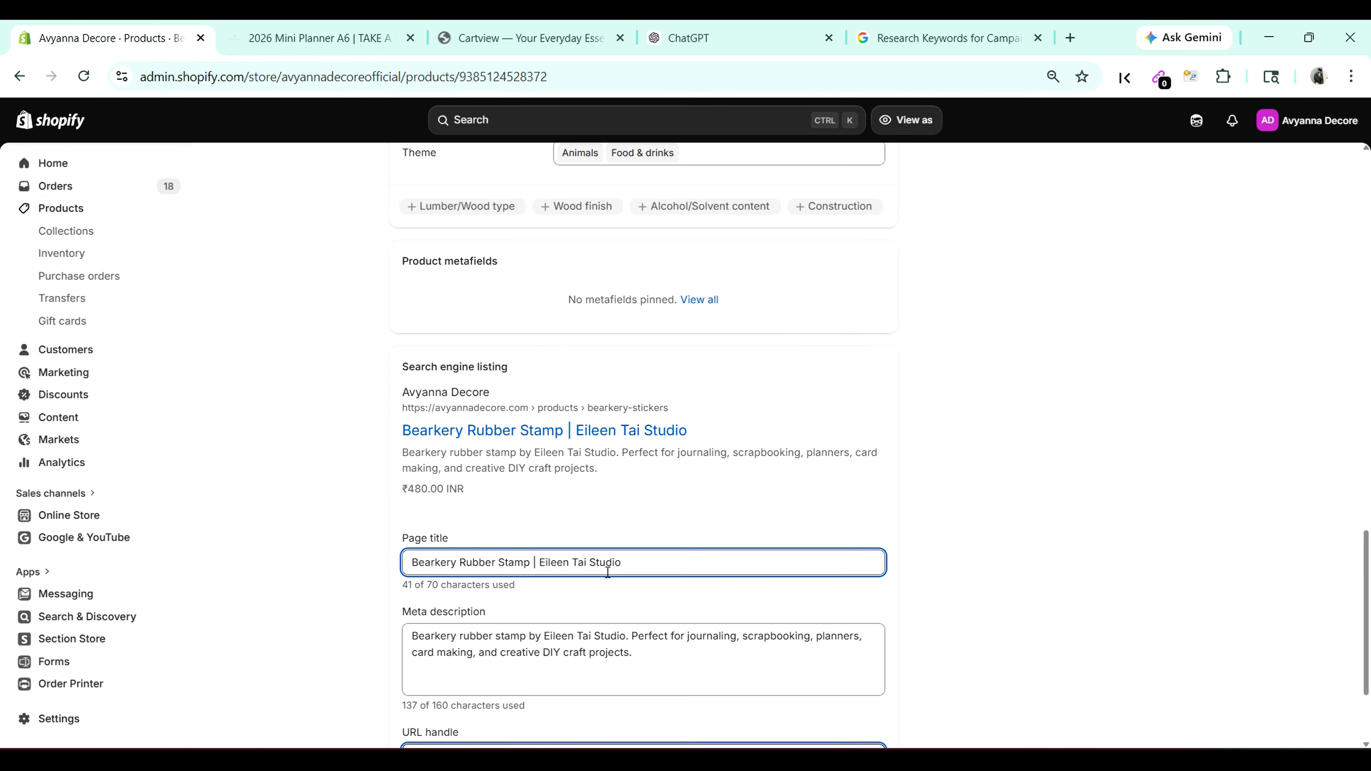
scroll(607, 573, "down", 10)
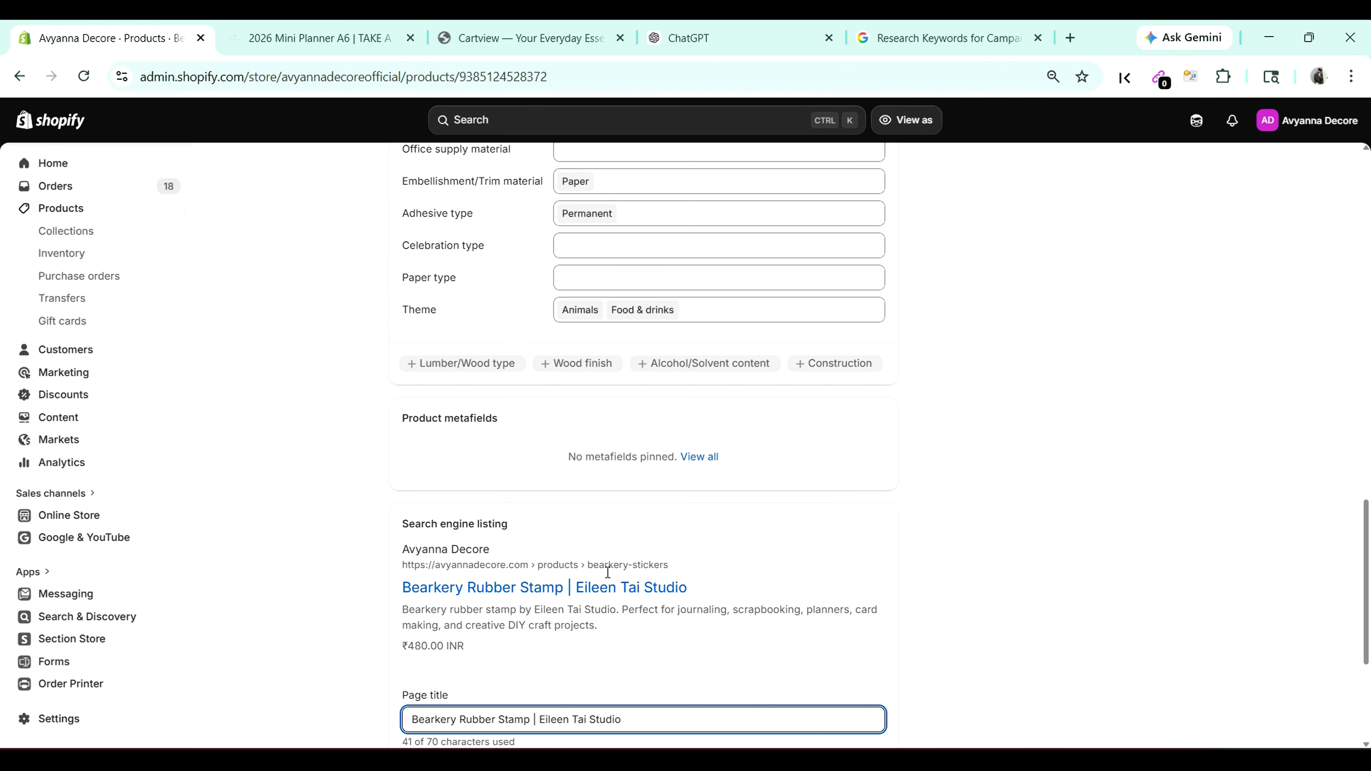
type("hjvjhbhbjnj")
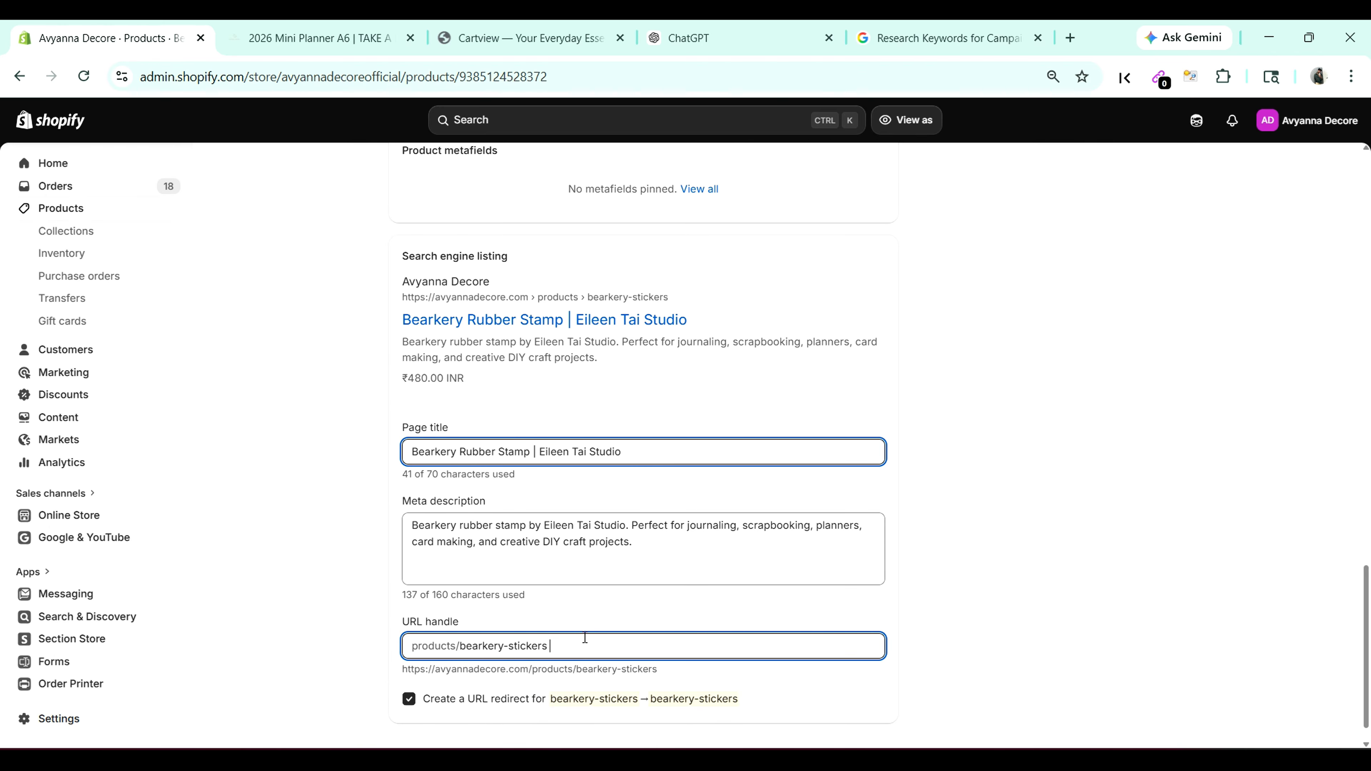
type("5662g435446")
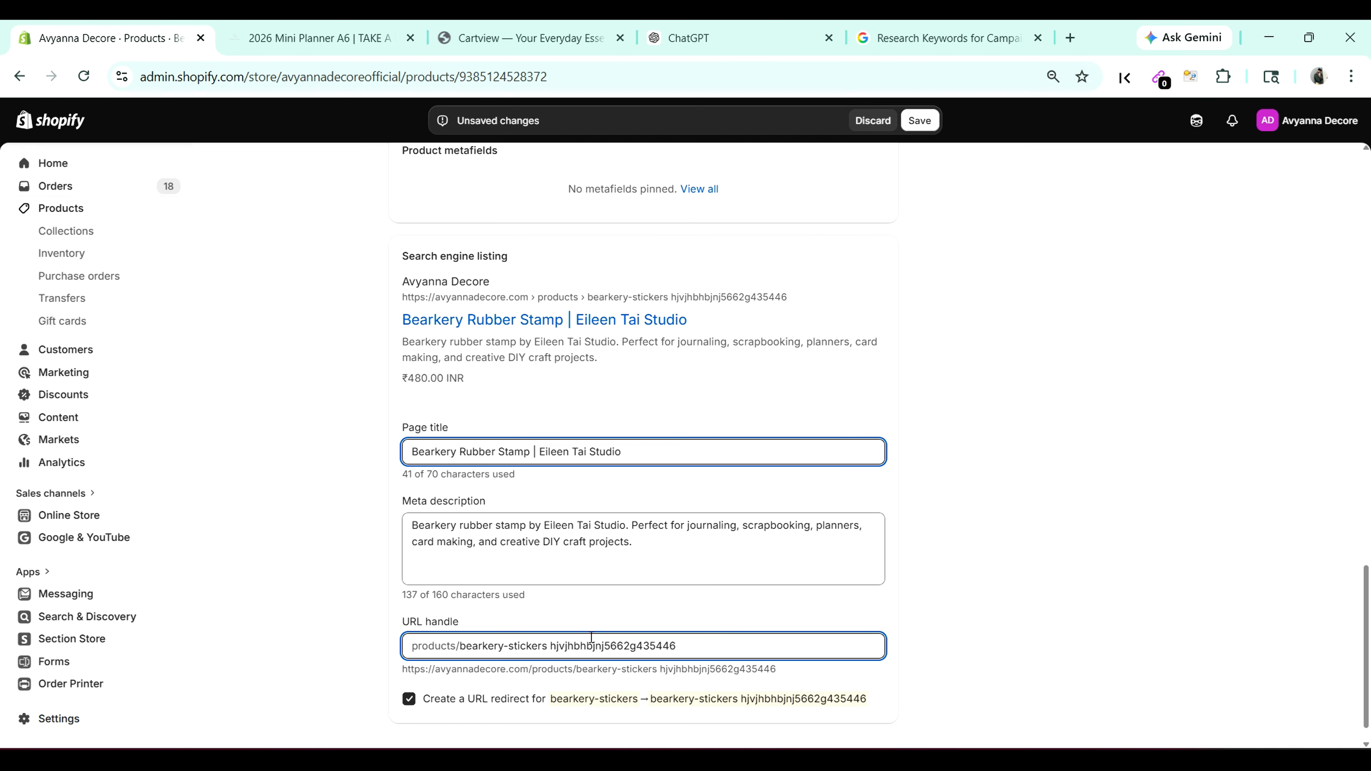
Step: Remove the random text from the URL handle, leaving only "bearkery-stickers"
left_click_drag(549, 646, 700, 646)
key("ctrl+c")
key("BackSpace")
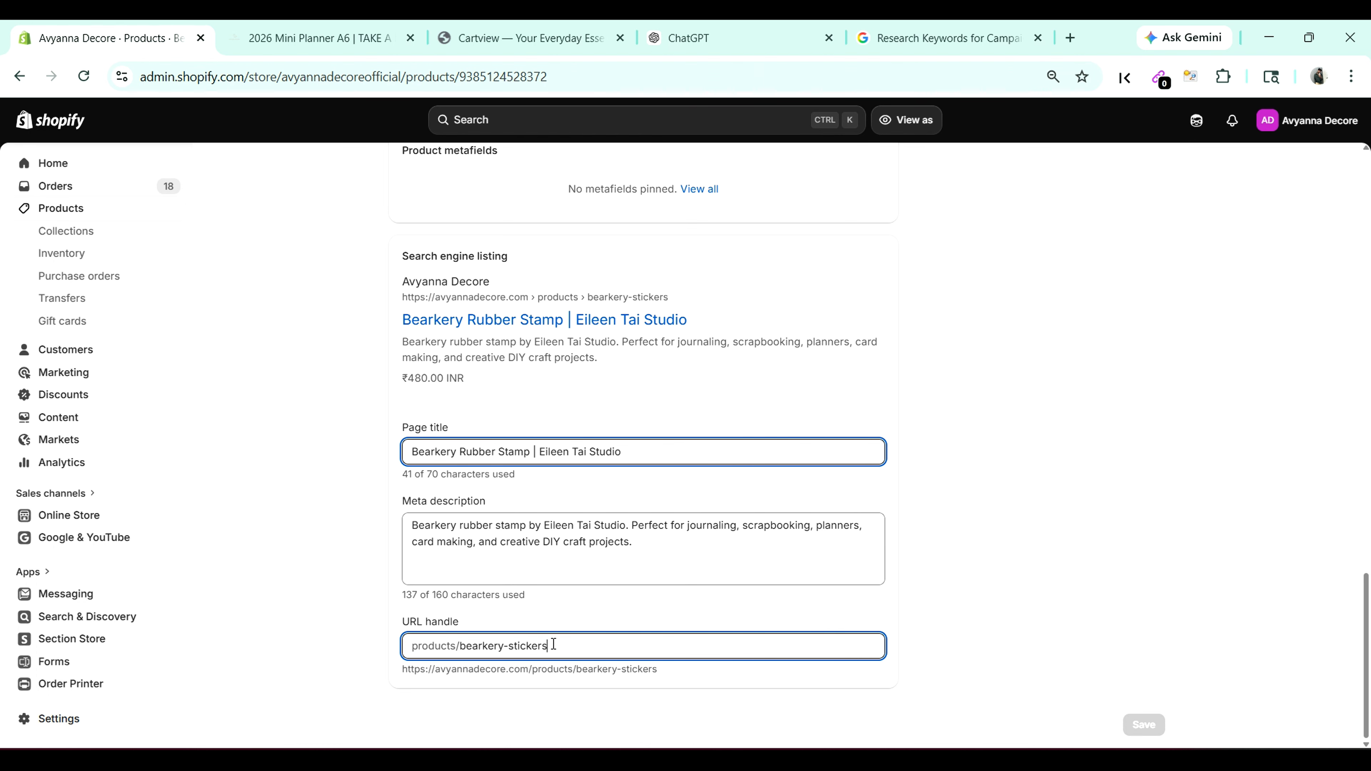
Step: Compare the product's title and description with the page title, meta description and URL handle of its search engine listing
scroll(533, 647, "up", 20)
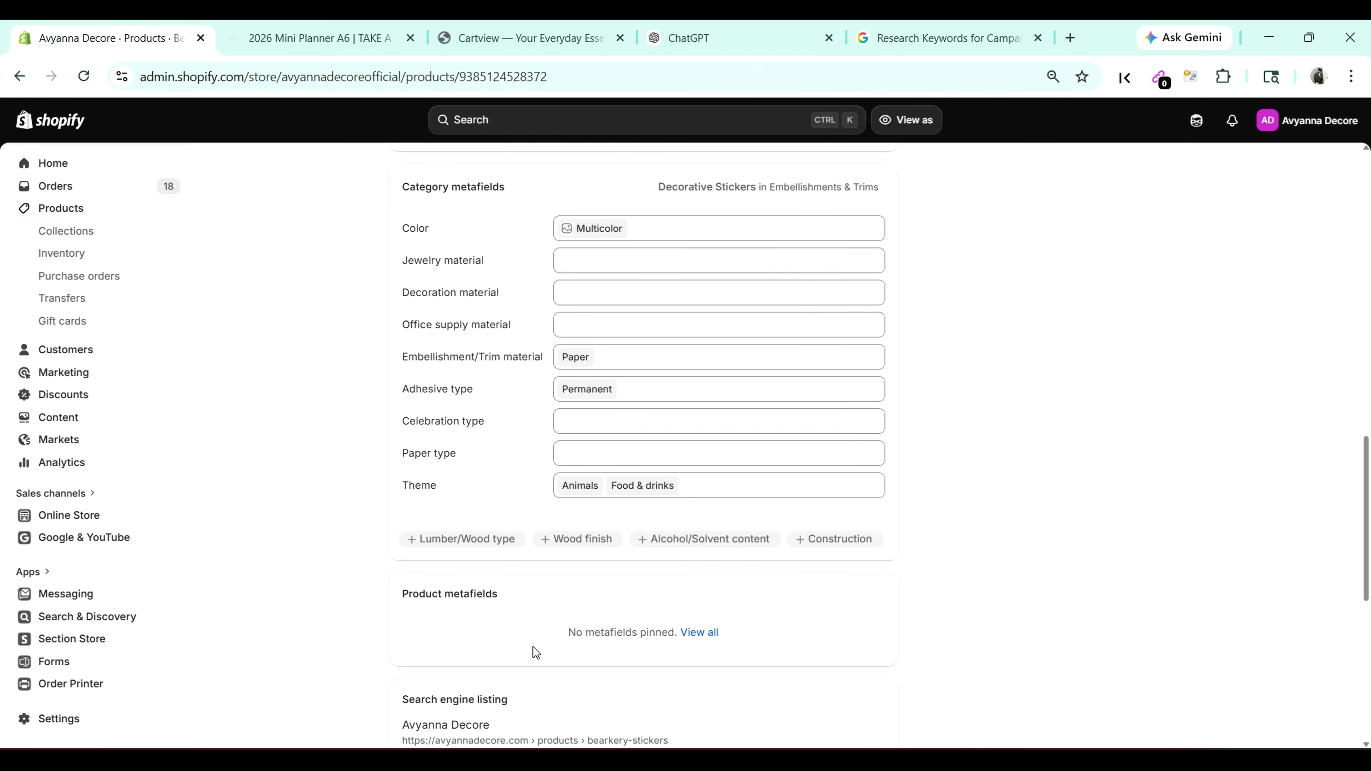
left_click(502, 233)
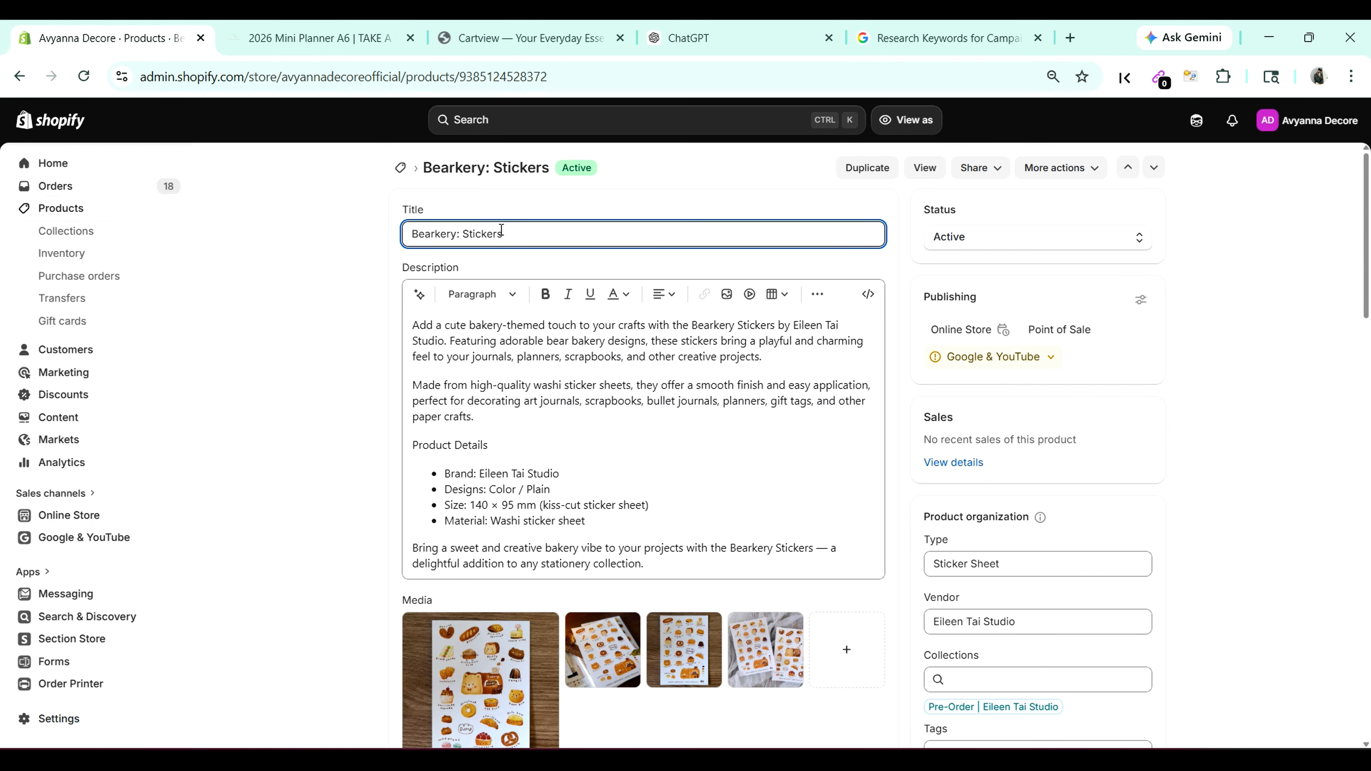
scroll(537, 259, "down", 20)
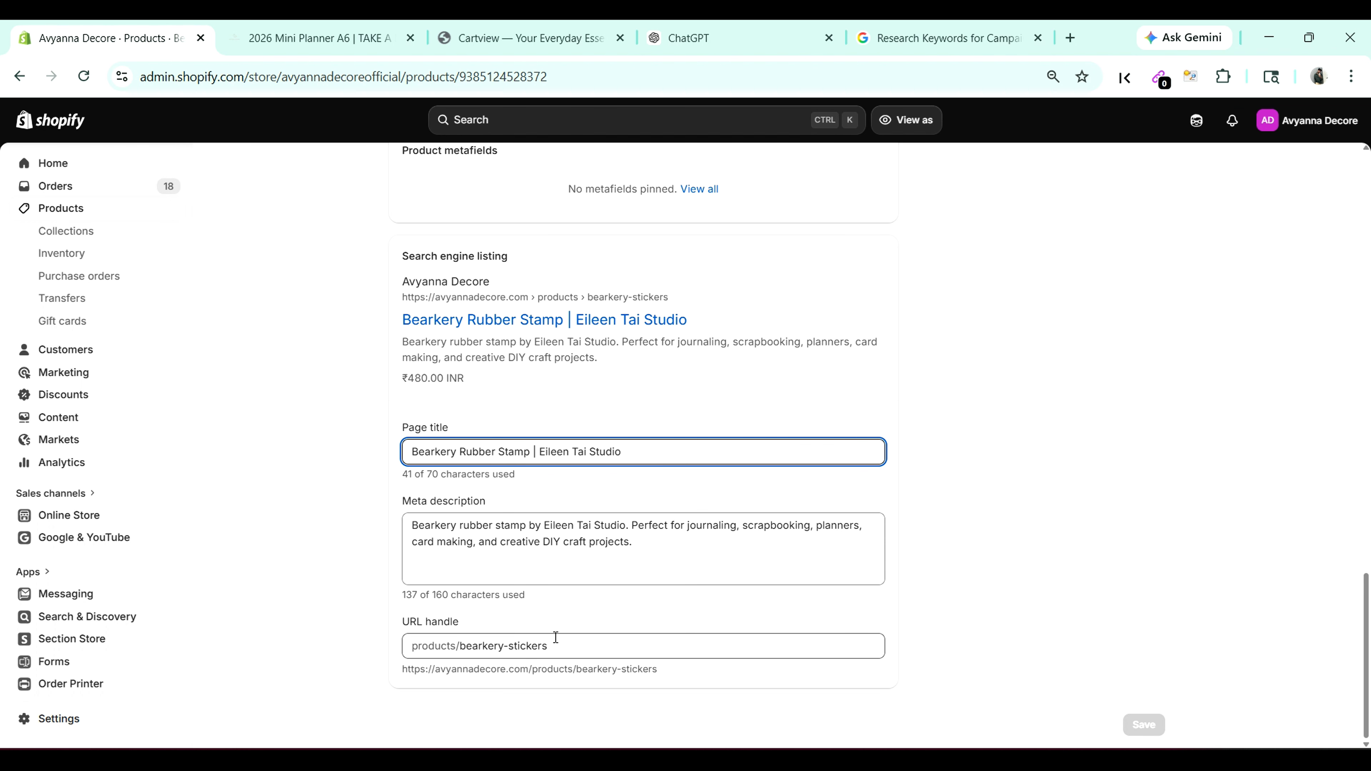
scroll(560, 644, "up", 15)
scroll(560, 644, "down", 14)
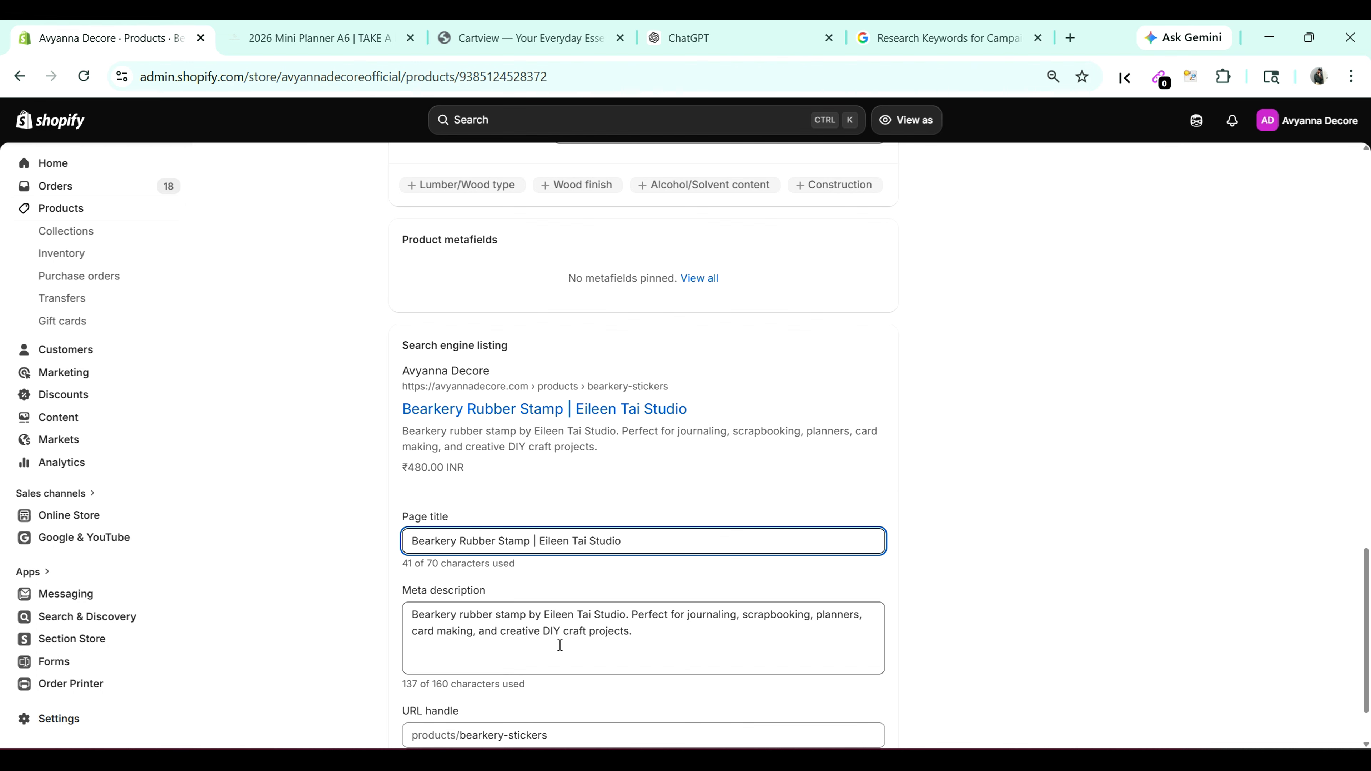
scroll(535, 648, "down", 2)
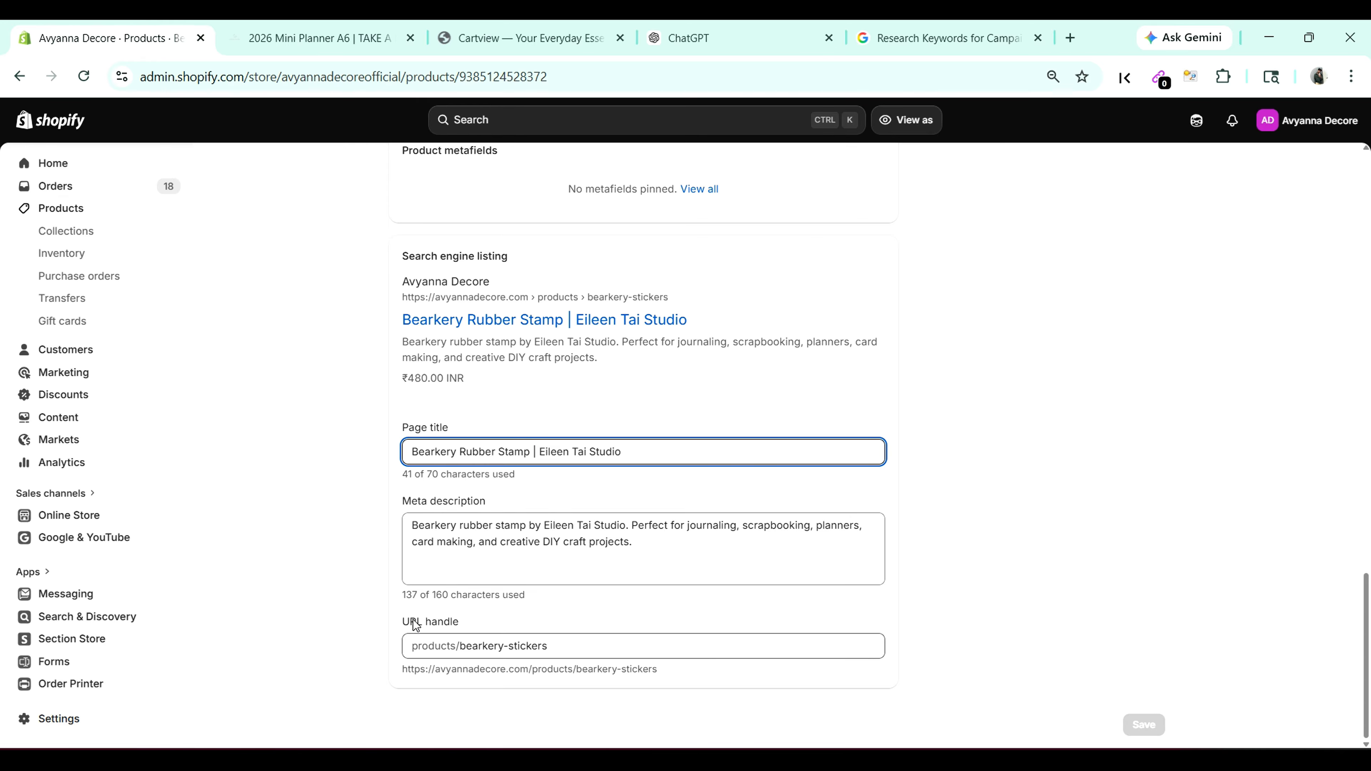
scroll(415, 625, "up", 15)
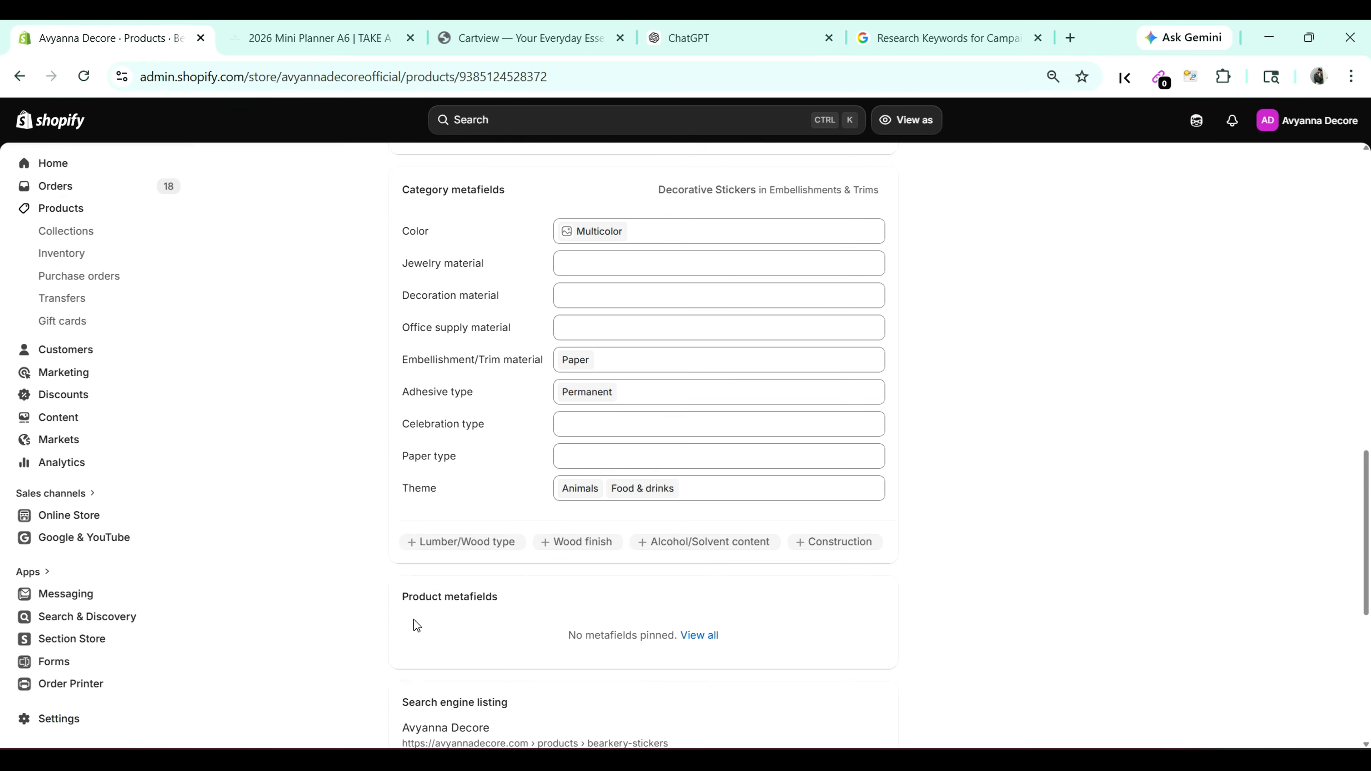
Step: Open the PET Tapes collection and examine the page title, meta description and URL handle of its search engine listing
left_click(95, 235)
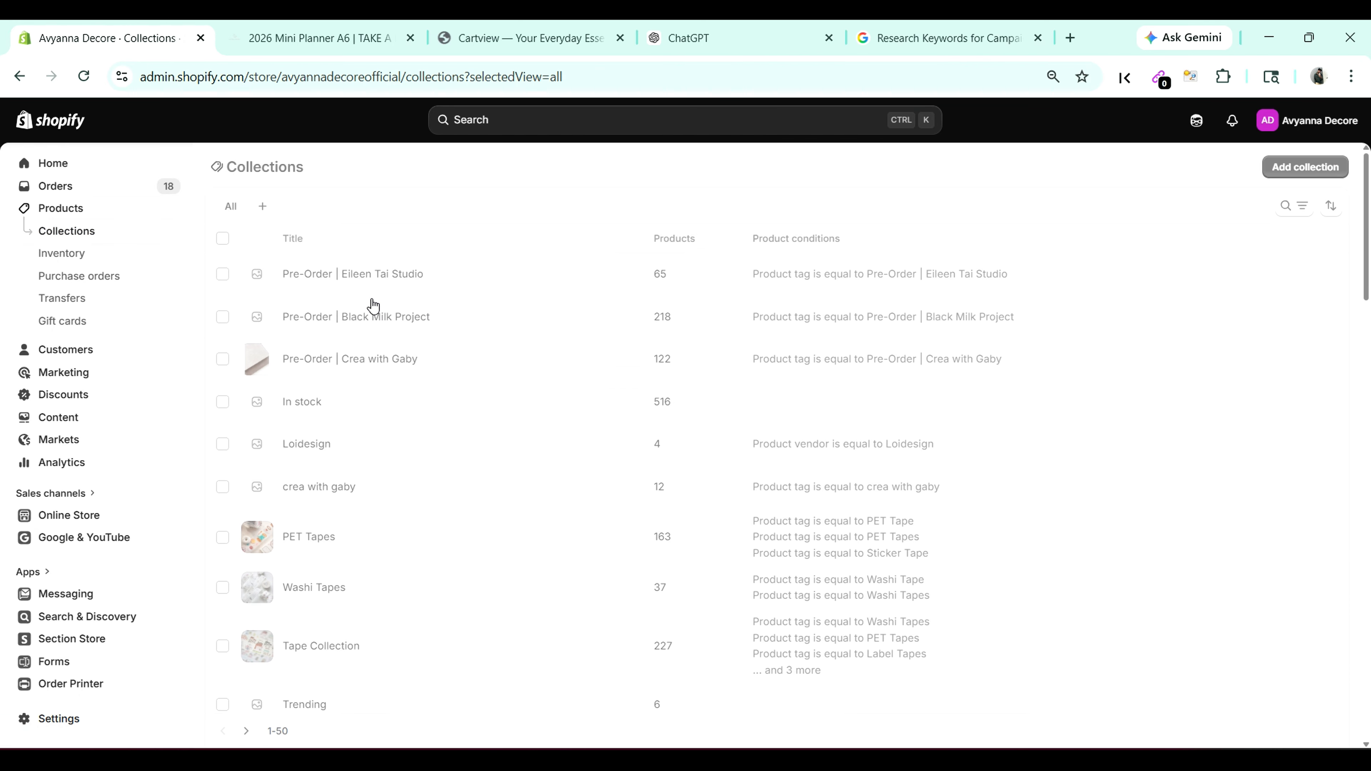
left_click(298, 540)
scroll(580, 521, "down", 7)
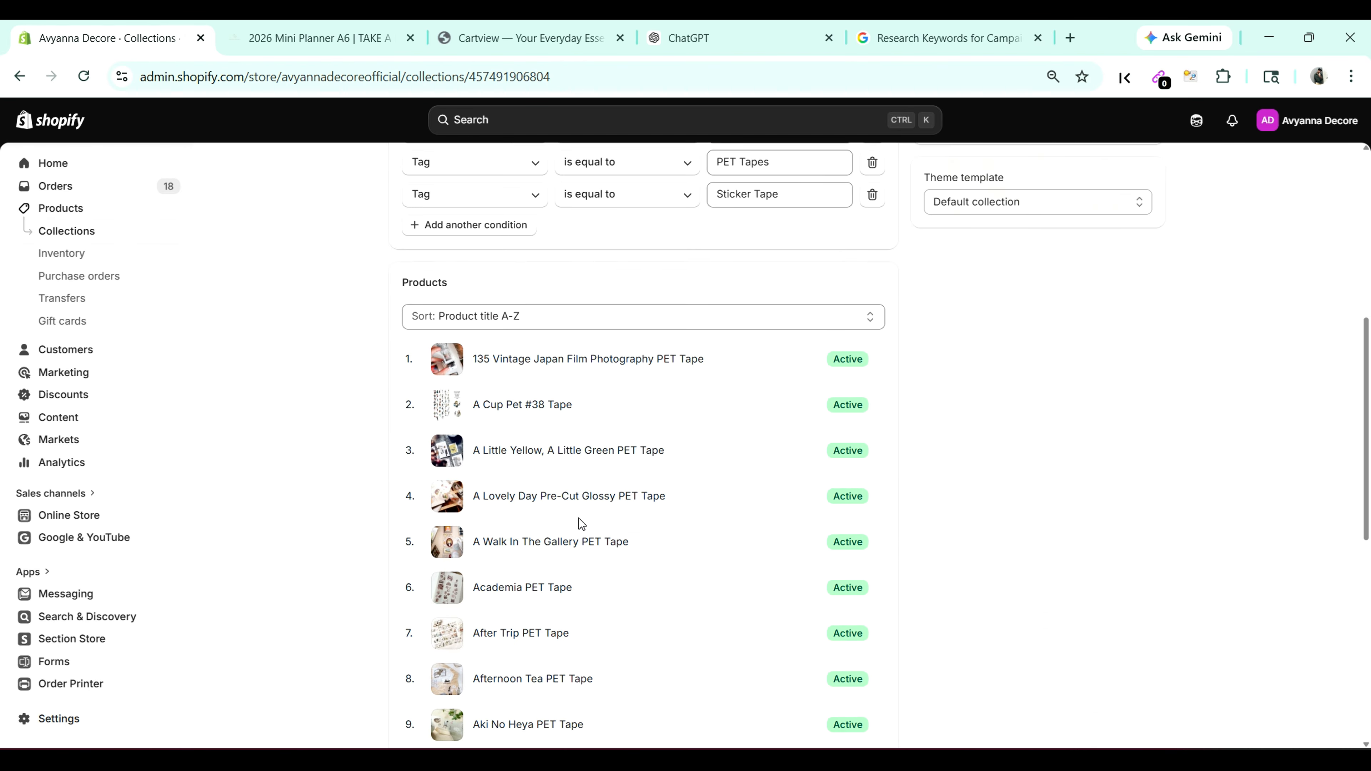
scroll(580, 522, "down", 10)
left_click(880, 567)
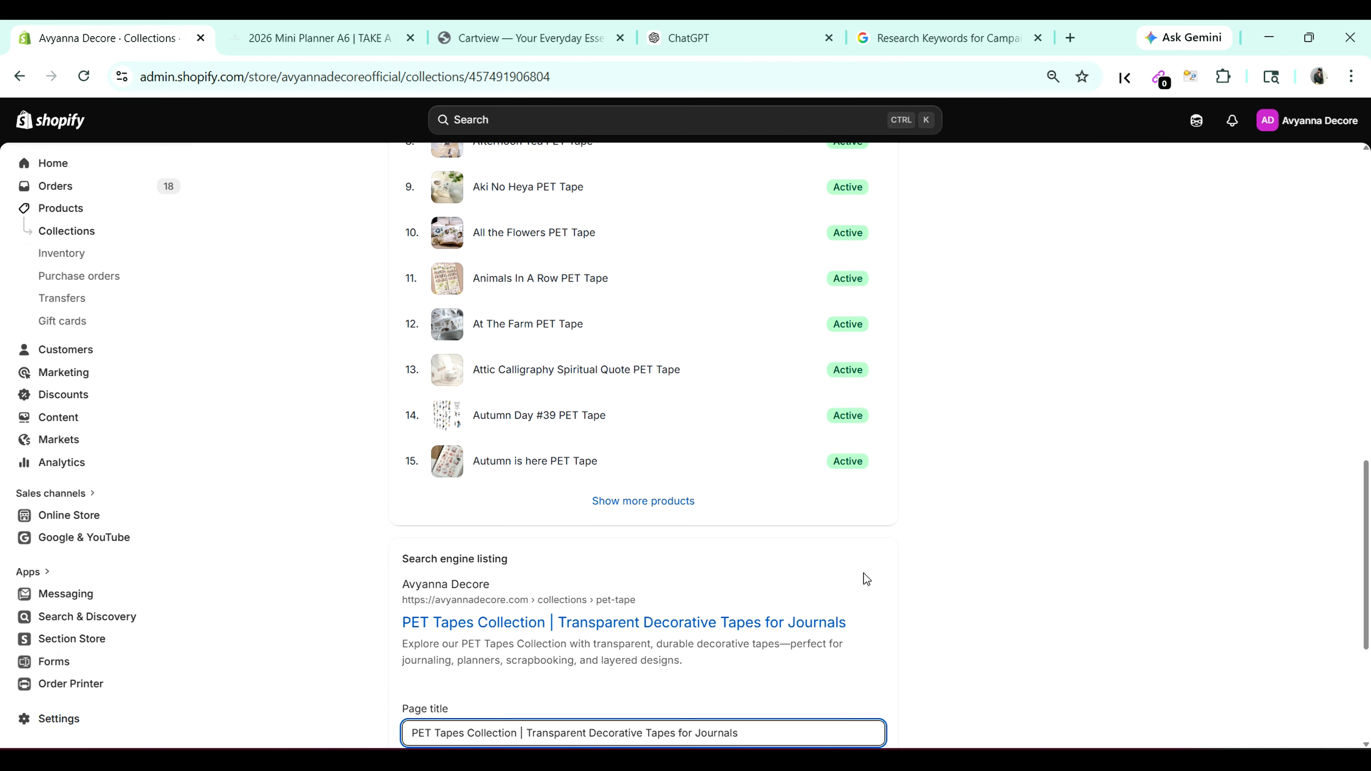
scroll(881, 570, "down", 5)
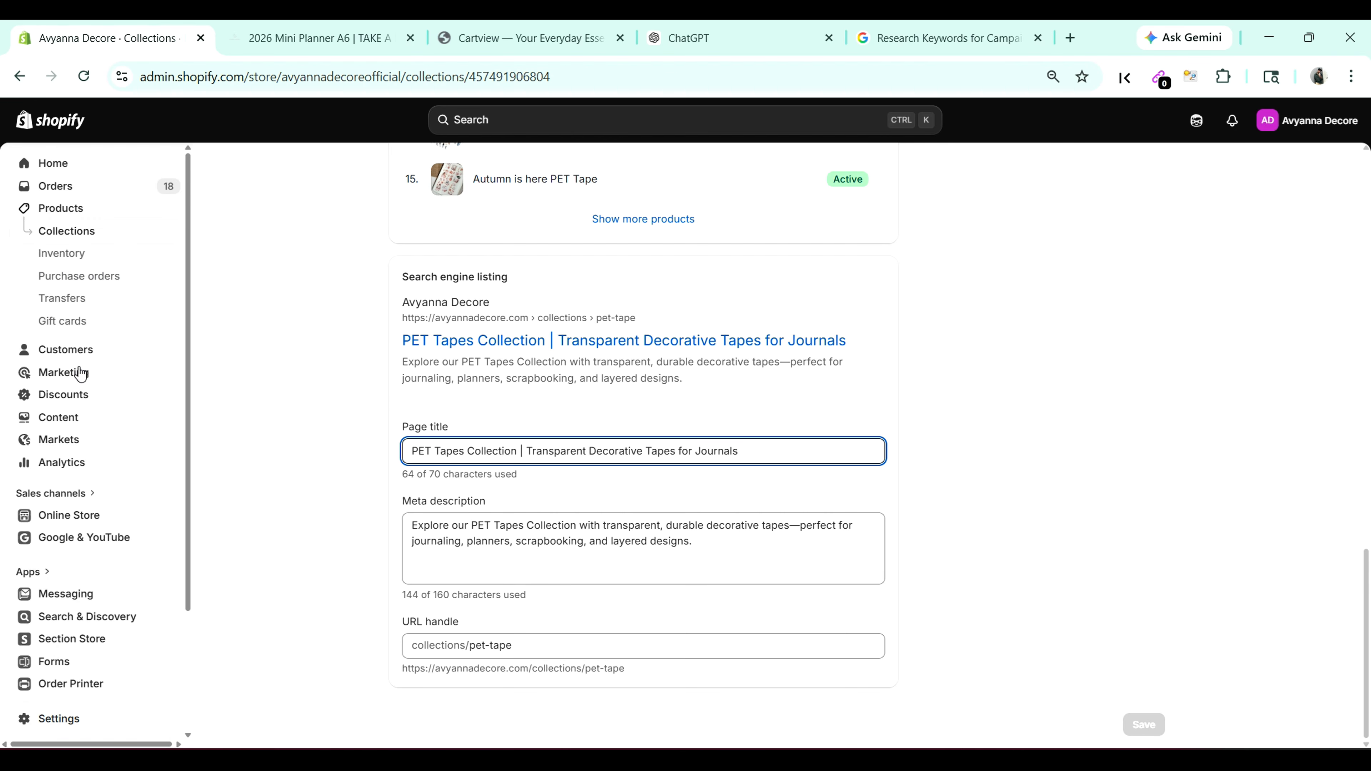
Step: Open the blog post "Ink & Daydreams: Your Pocket-Sized Portal to Everyday Magic" and examine its URL handle, excerpt and content
left_click(73, 418)
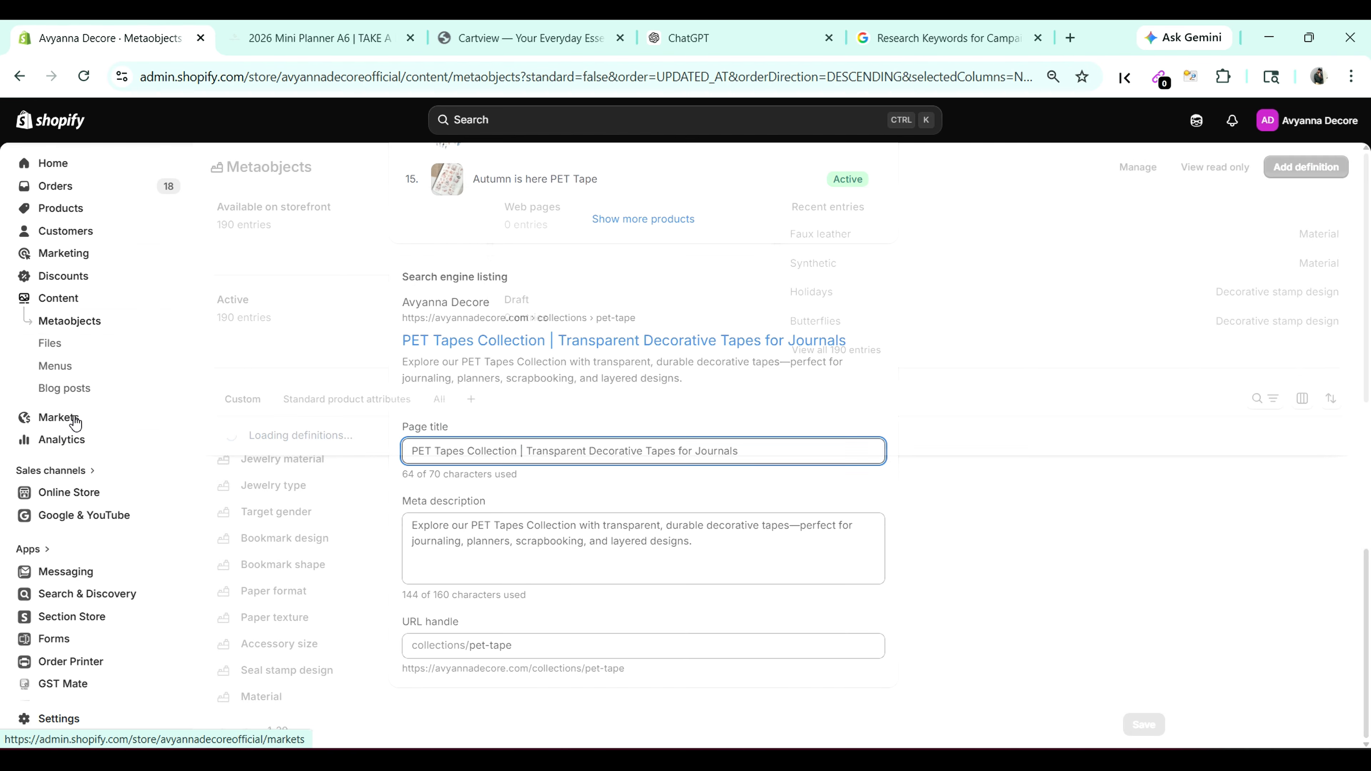
left_click(77, 393)
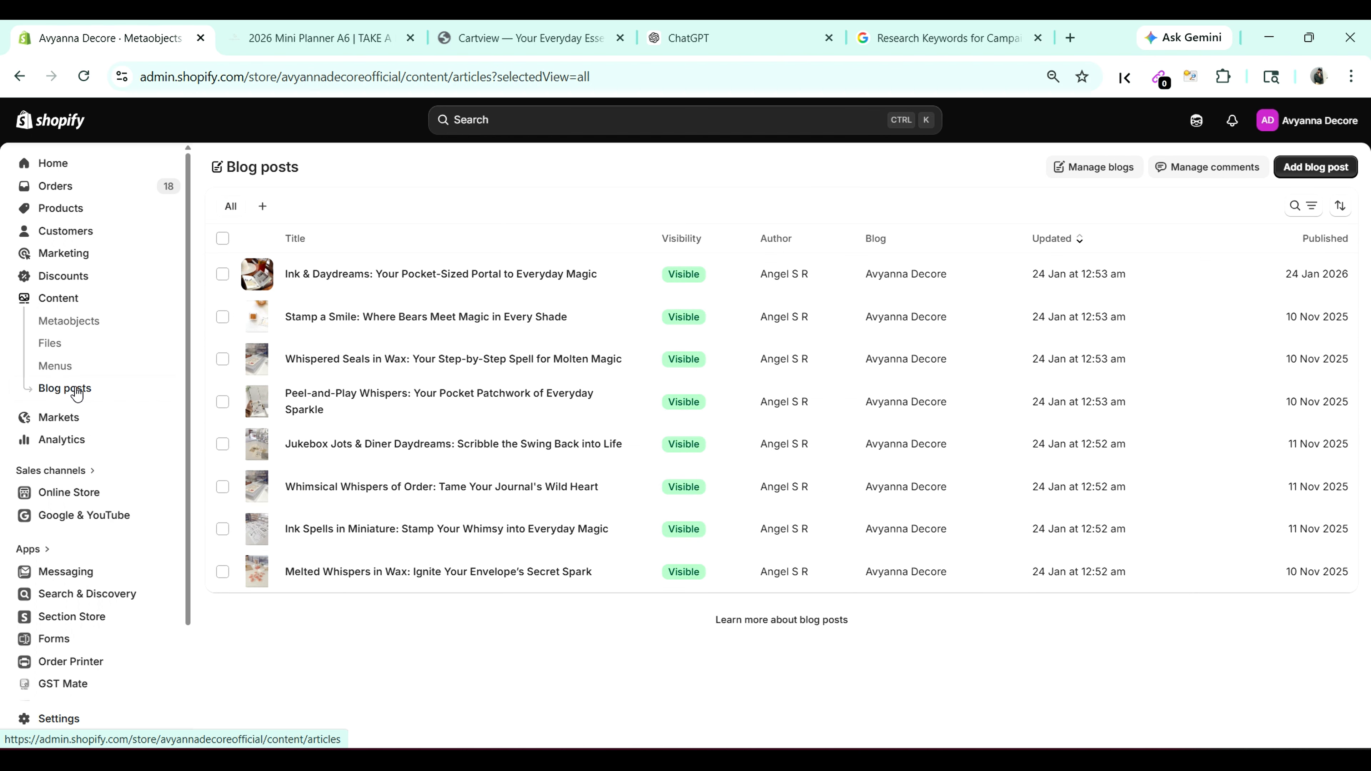
left_click(430, 274)
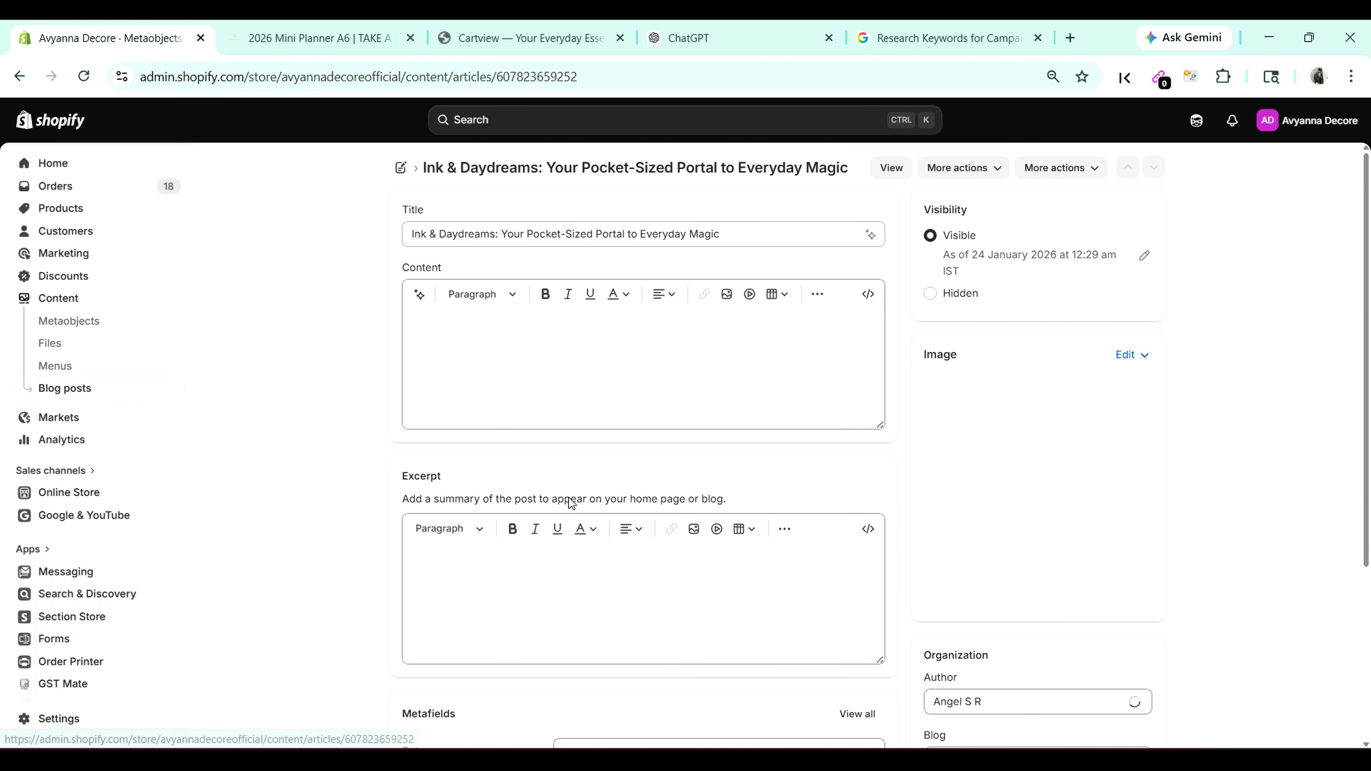
scroll(690, 604, "down", 10)
scroll(690, 605, "down", 10)
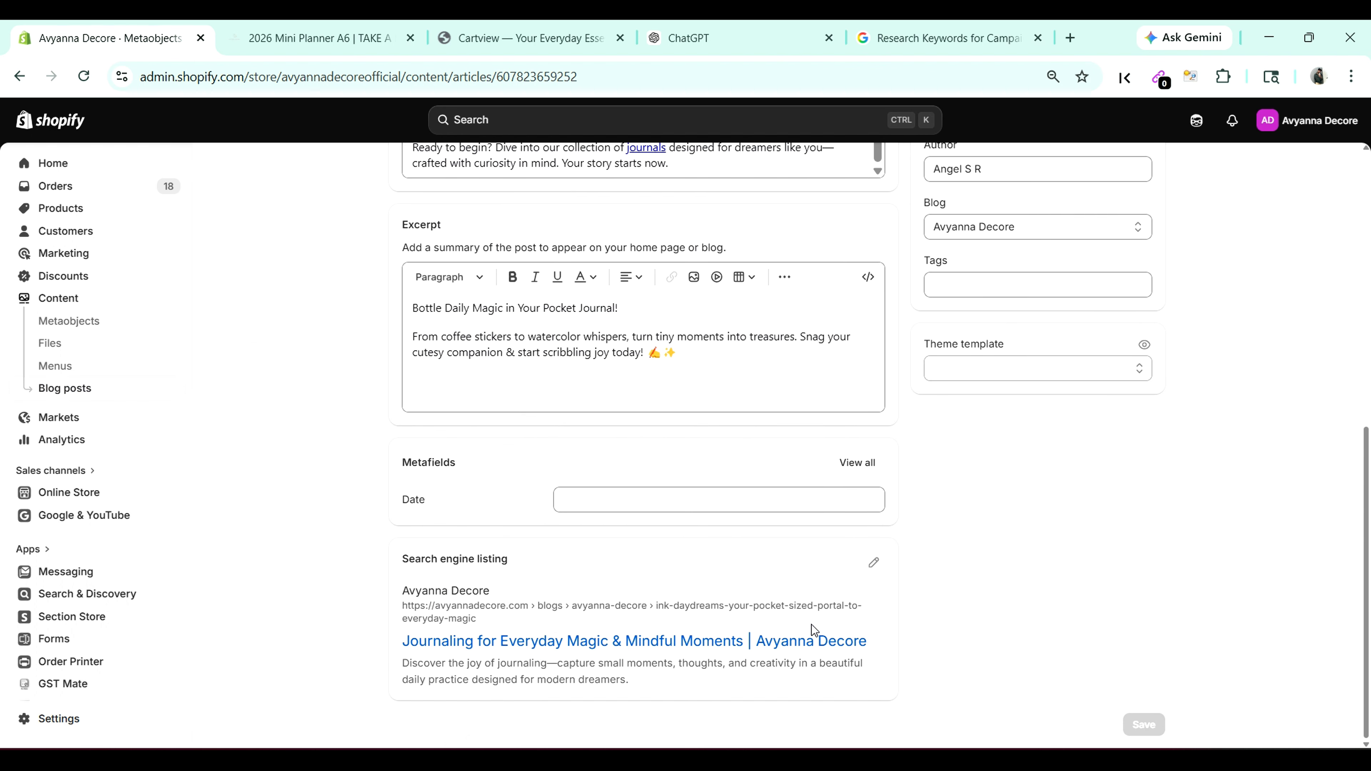
left_click(873, 562)
scroll(754, 615, "down", 5)
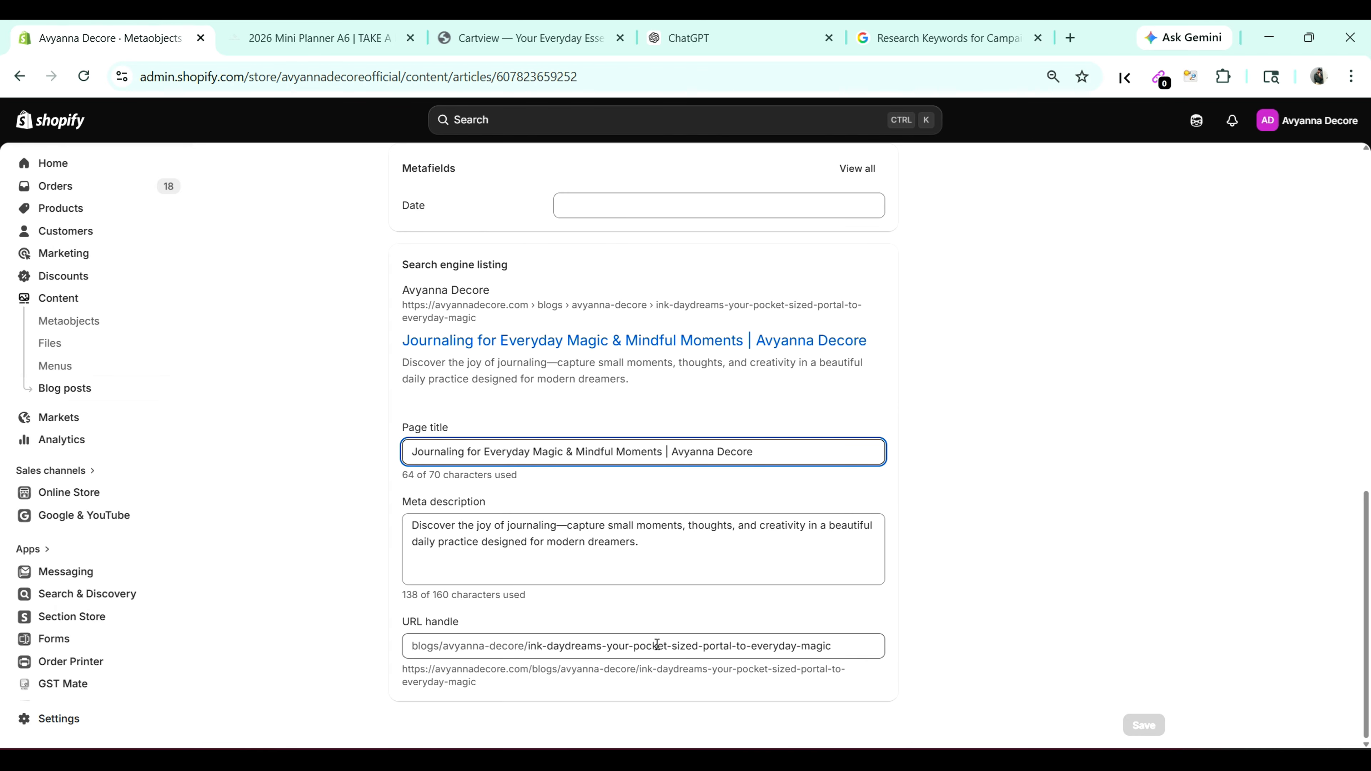
scroll(271, 353, "up", 5)
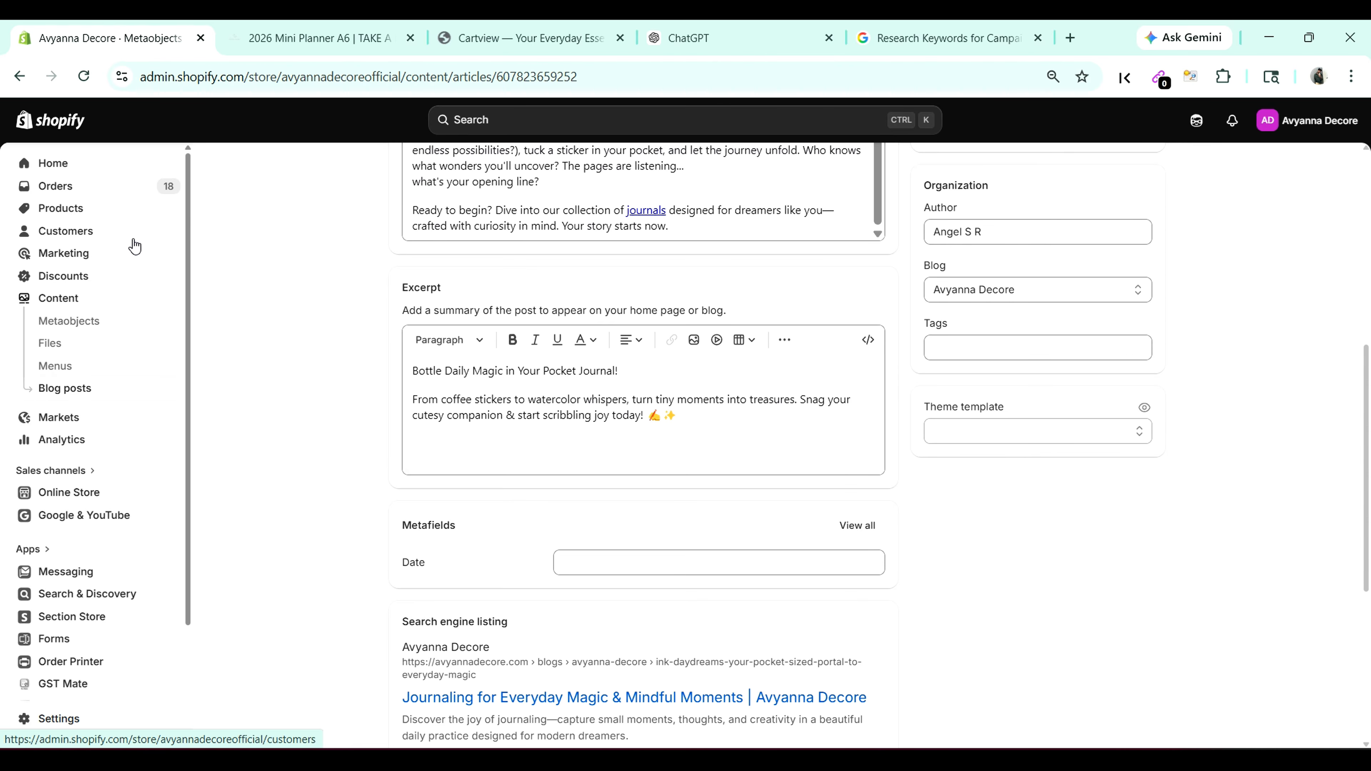
scroll(214, 224, "up", 8)
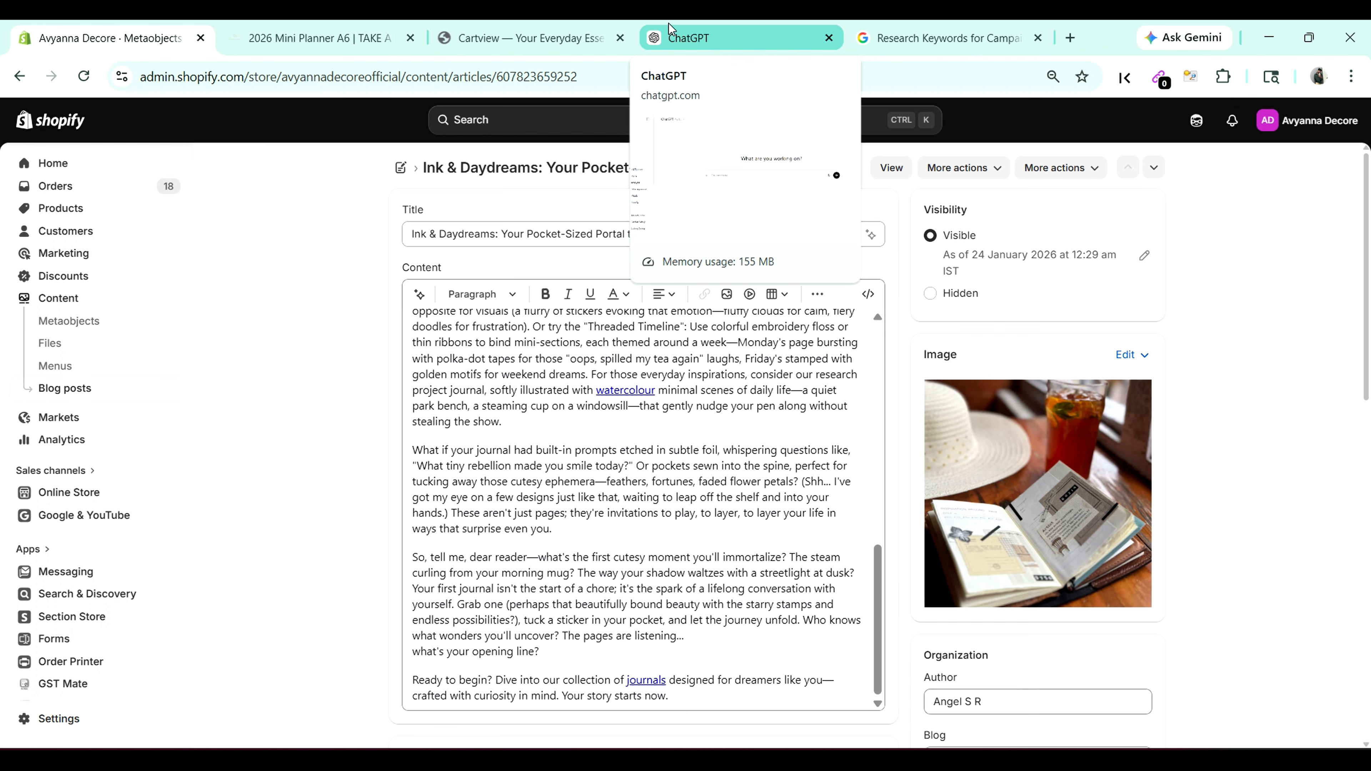
Step: Switch to the Avyanna Decore storefront, view its home page and open the 2026 Mini Planner A6 product page to examine its images
left_click(318, 38)
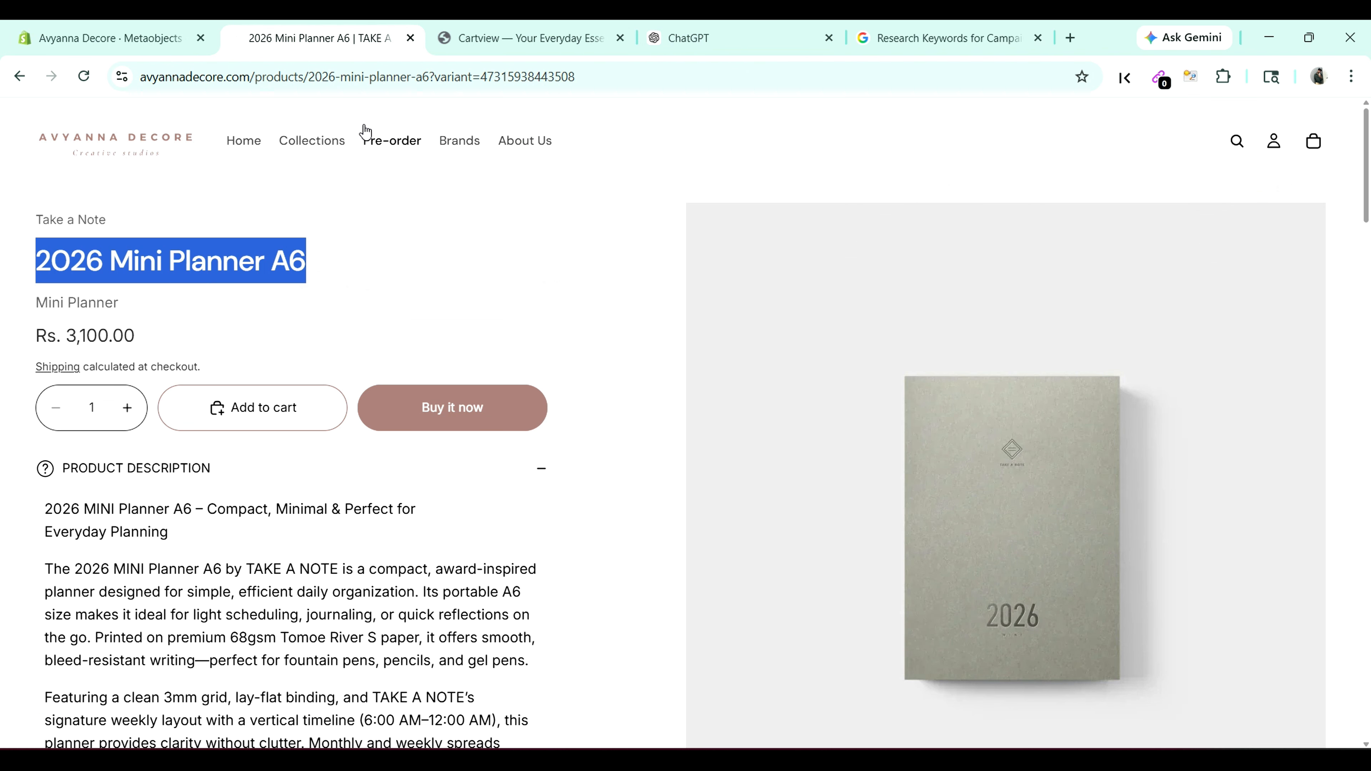
left_click(252, 144)
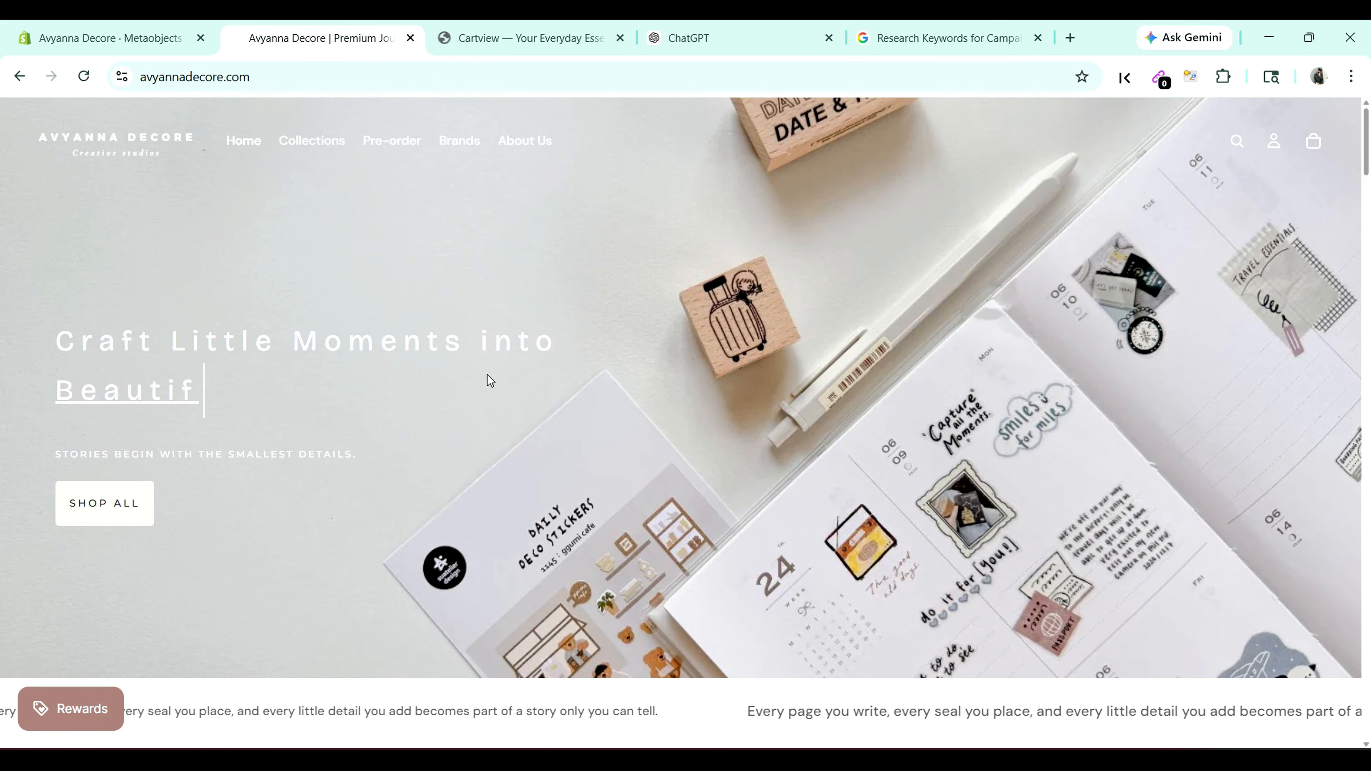
scroll(621, 399, "down", 10)
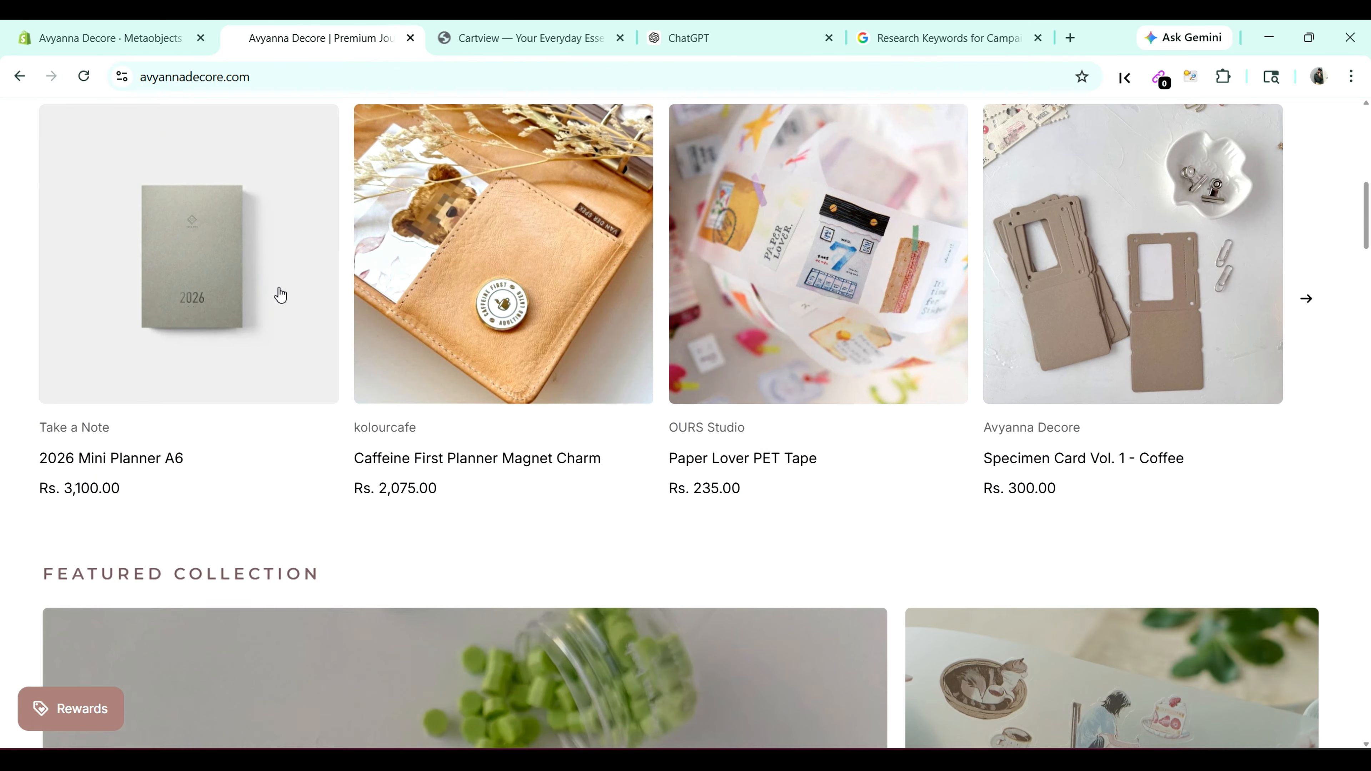
left_click(280, 295)
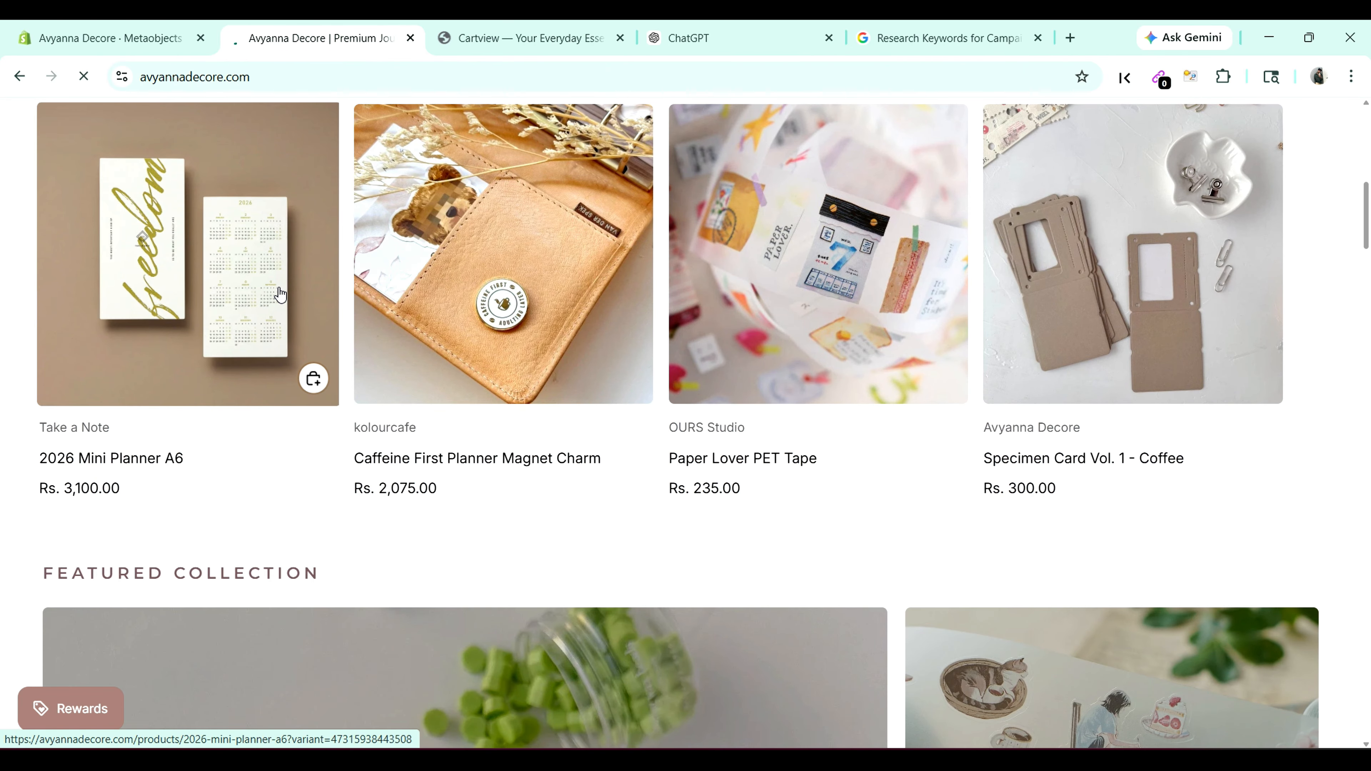
scroll(949, 377, "down", 2)
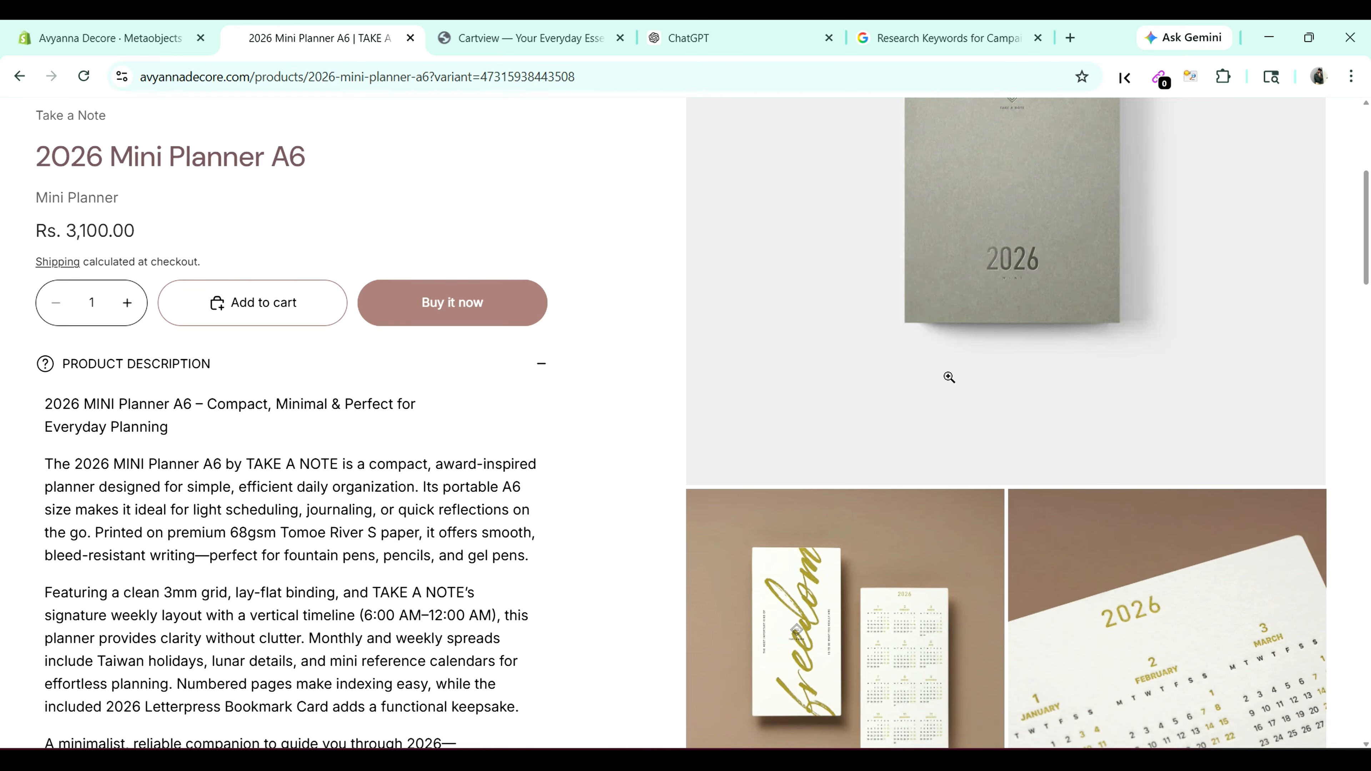
scroll(949, 377, "up", 2)
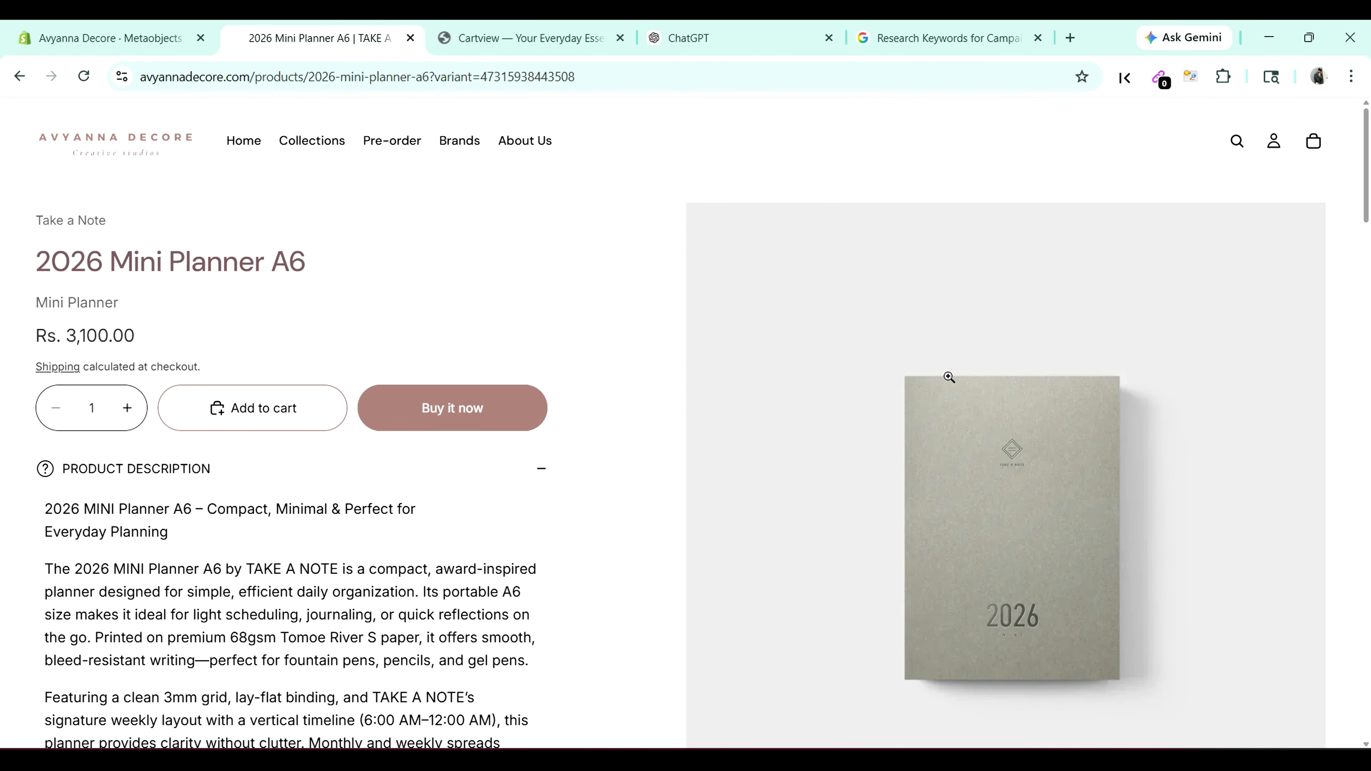
Step: Replace the Keyword Planner page with the Pi7 Resize Image Pixel Online tool at image.pi7.org/resize-image-pixel
left_click(925, 35)
left_click(874, 79)
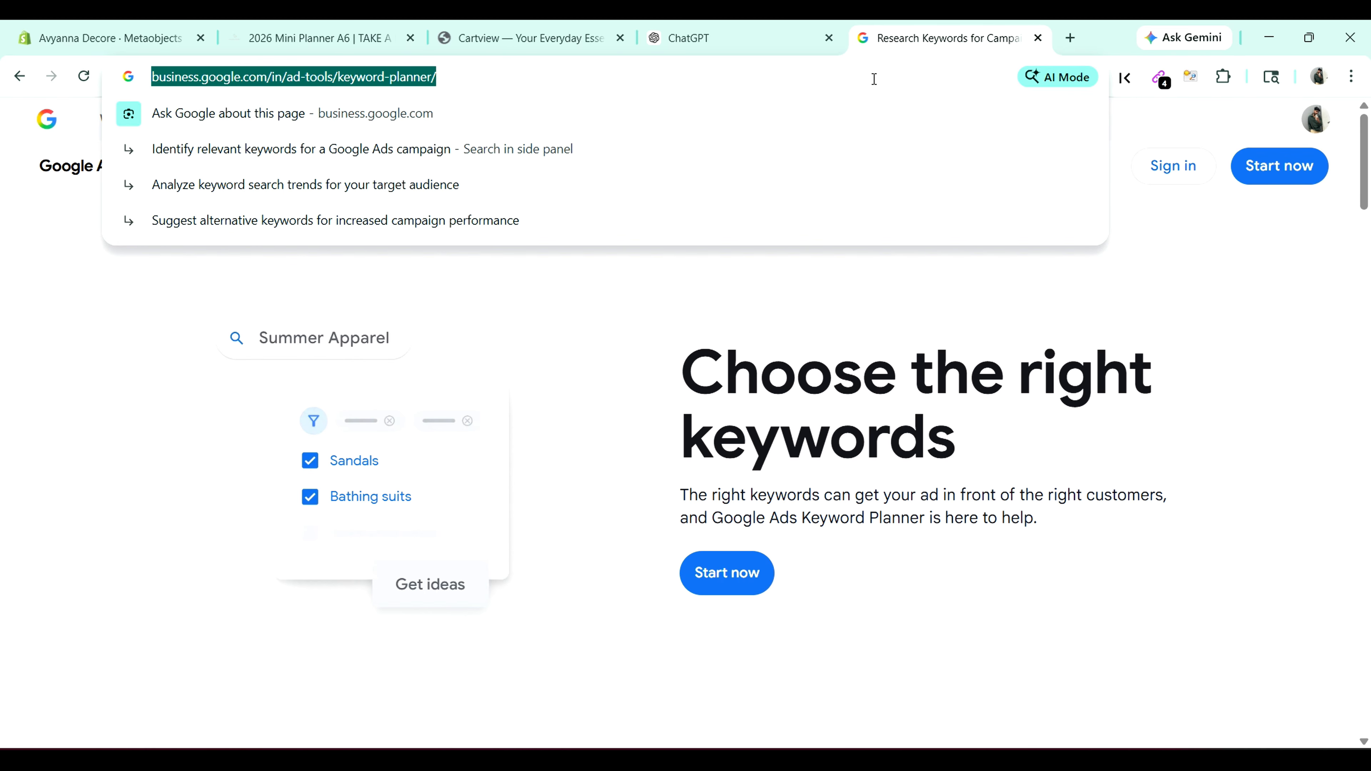
type("p")
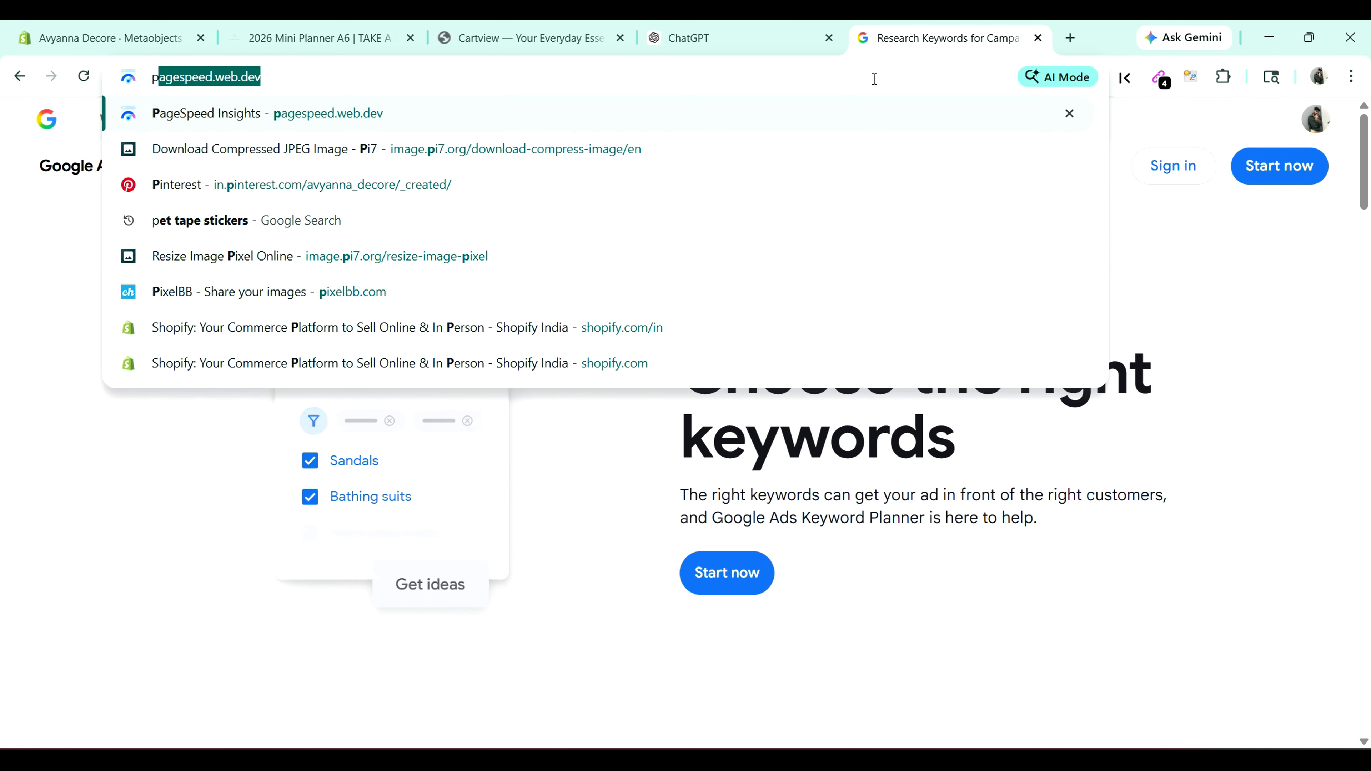
left_click(488, 249)
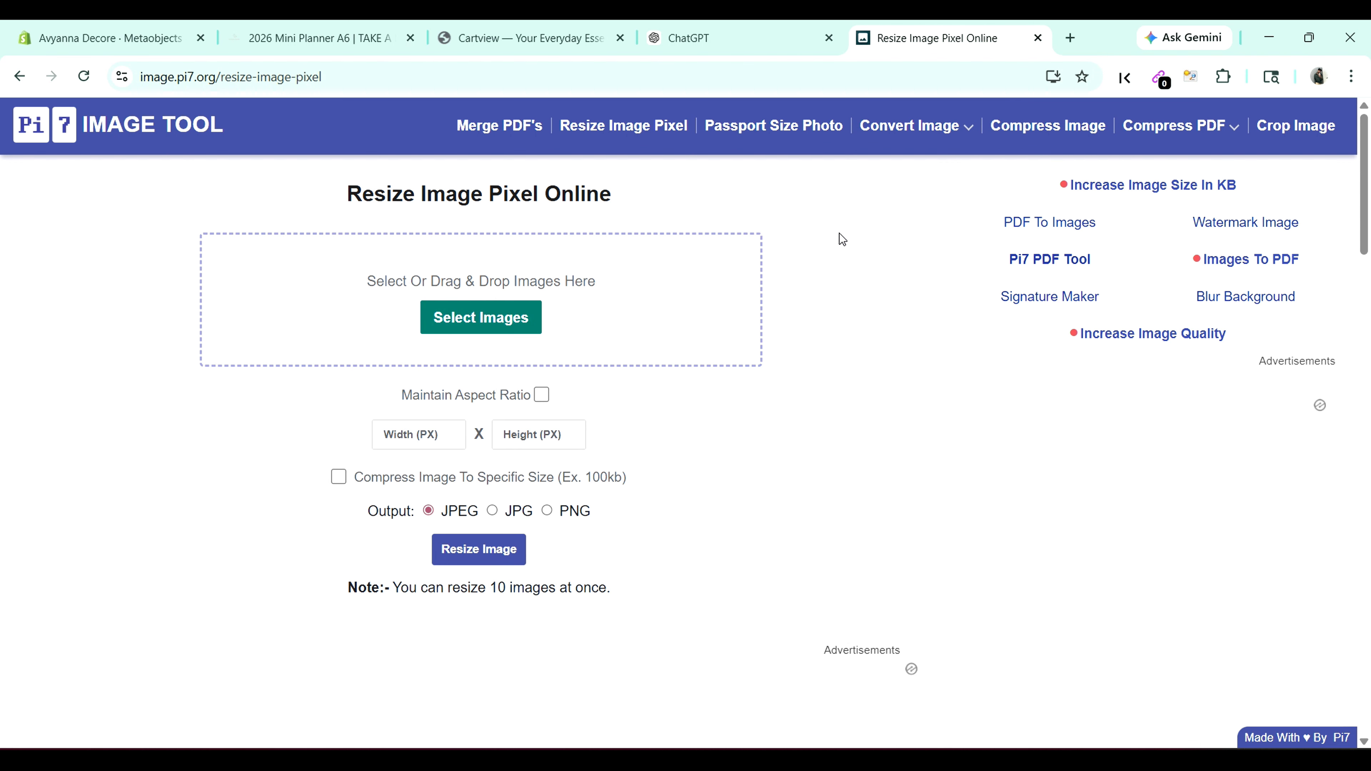
Step: Try to load Heroimage.jpeg from the Downloads folder into the Resize Image Pixel tool
left_click(486, 329)
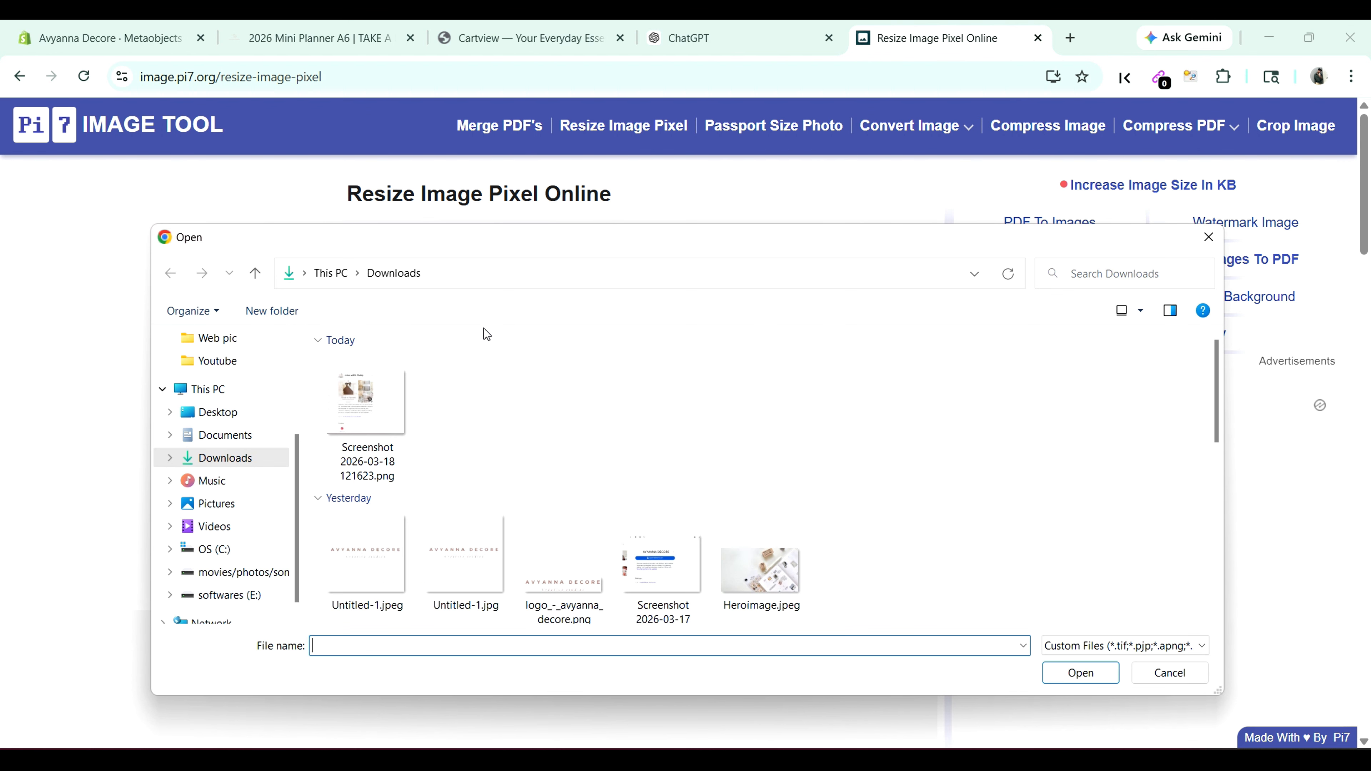
scroll(637, 484, "down", 1)
left_click(764, 518)
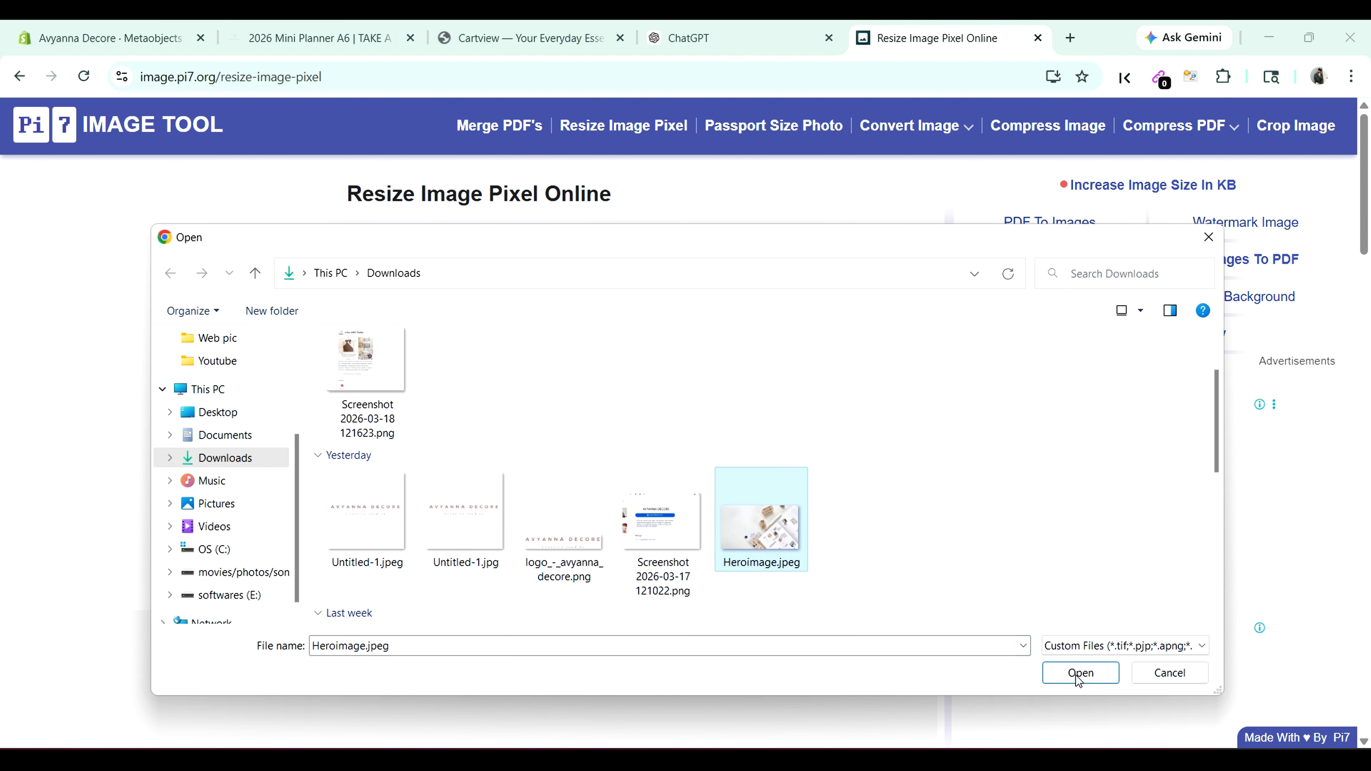
left_click(1071, 673)
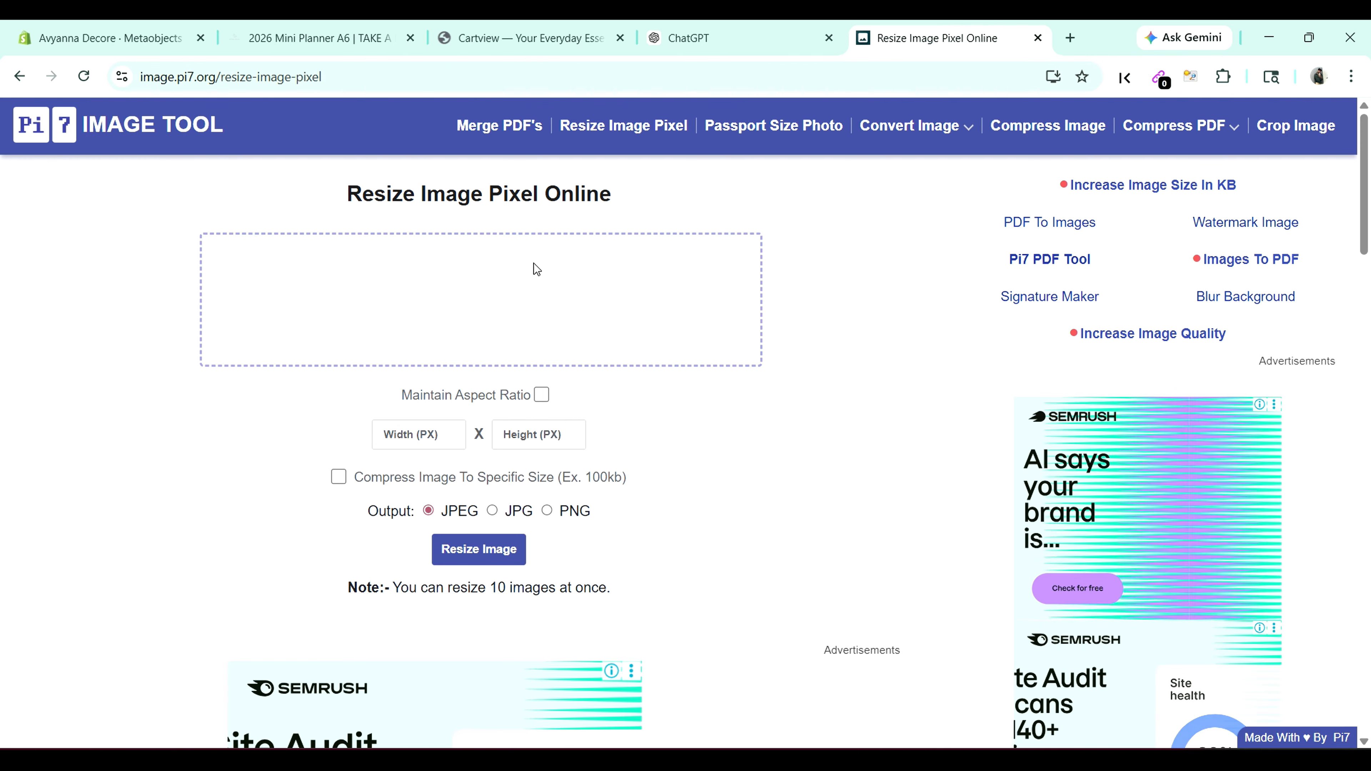
scroll(580, 361, "down", 5)
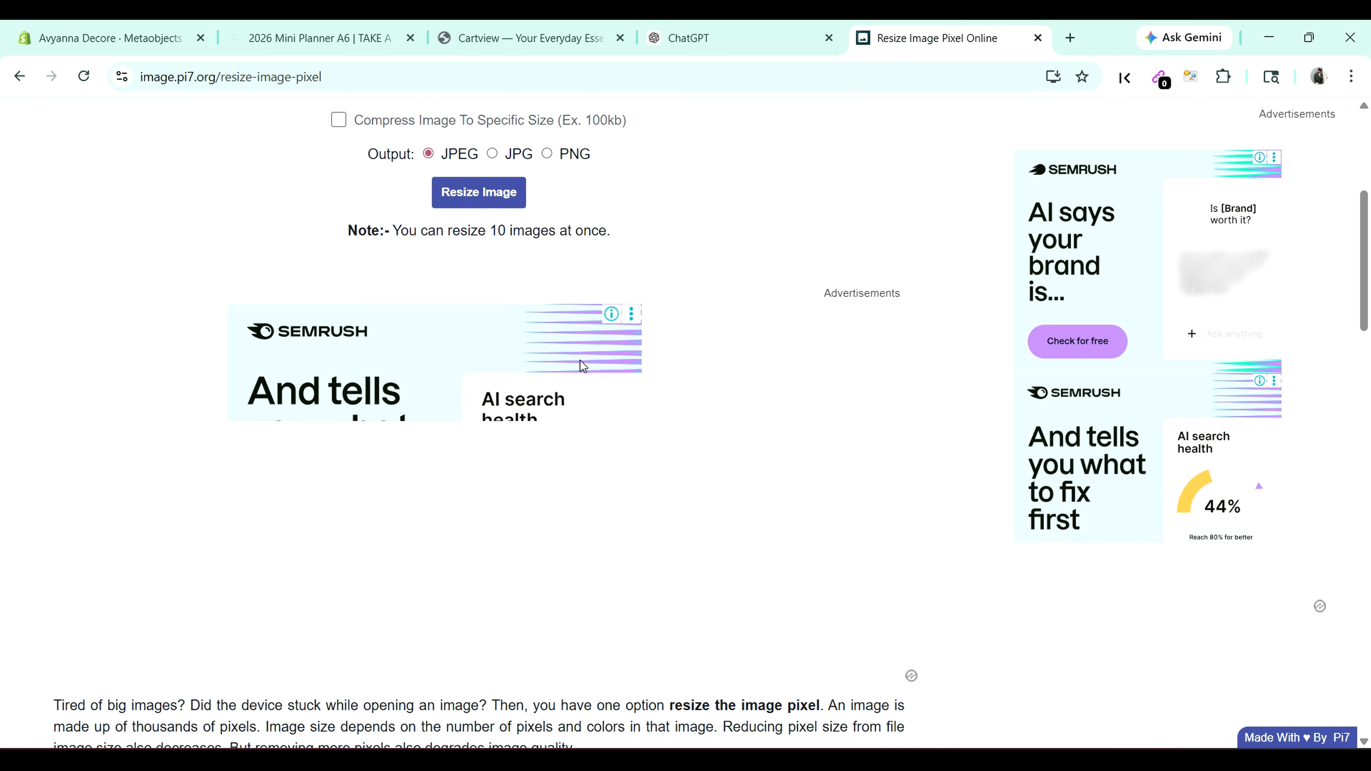
scroll(580, 360, "up", 5)
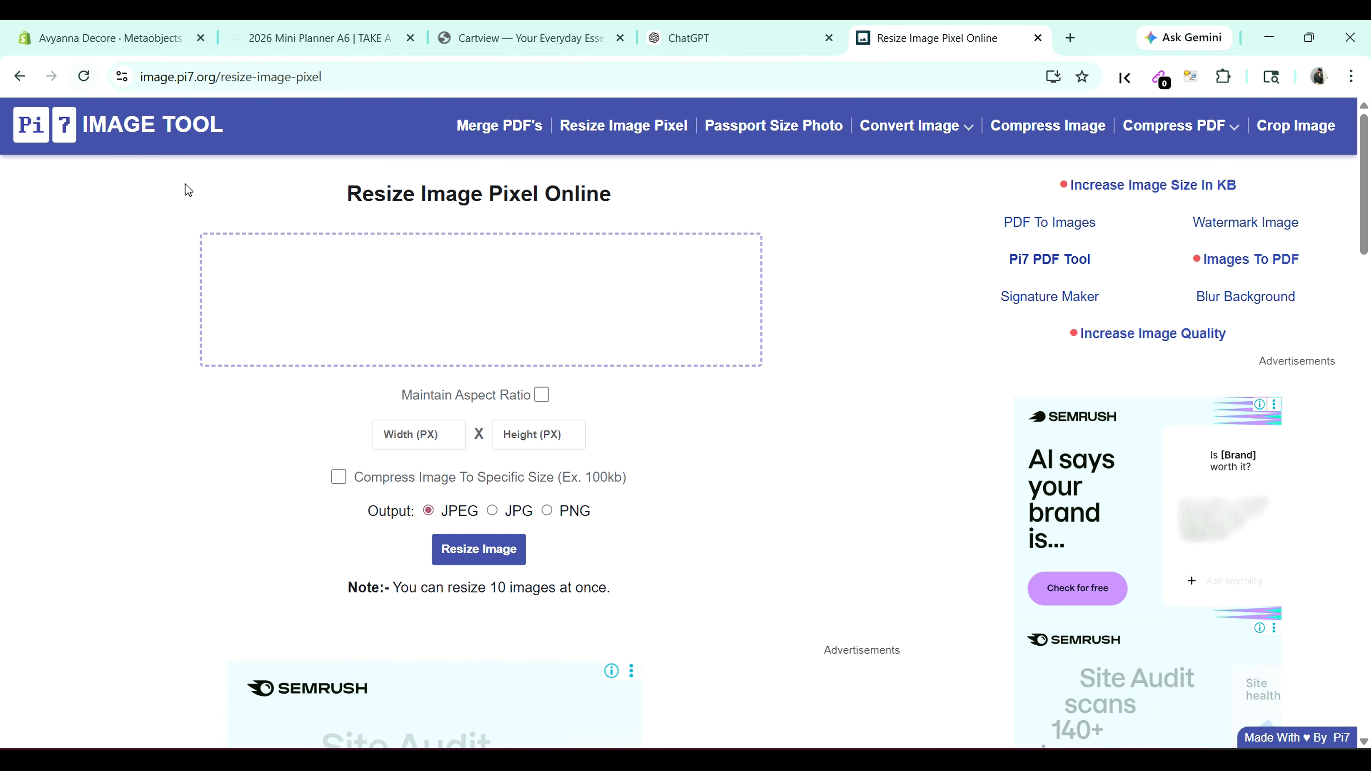
Step: Try to reload the stuck Resize Image Pixel page, reopen its address, and close the tab
left_click(84, 76)
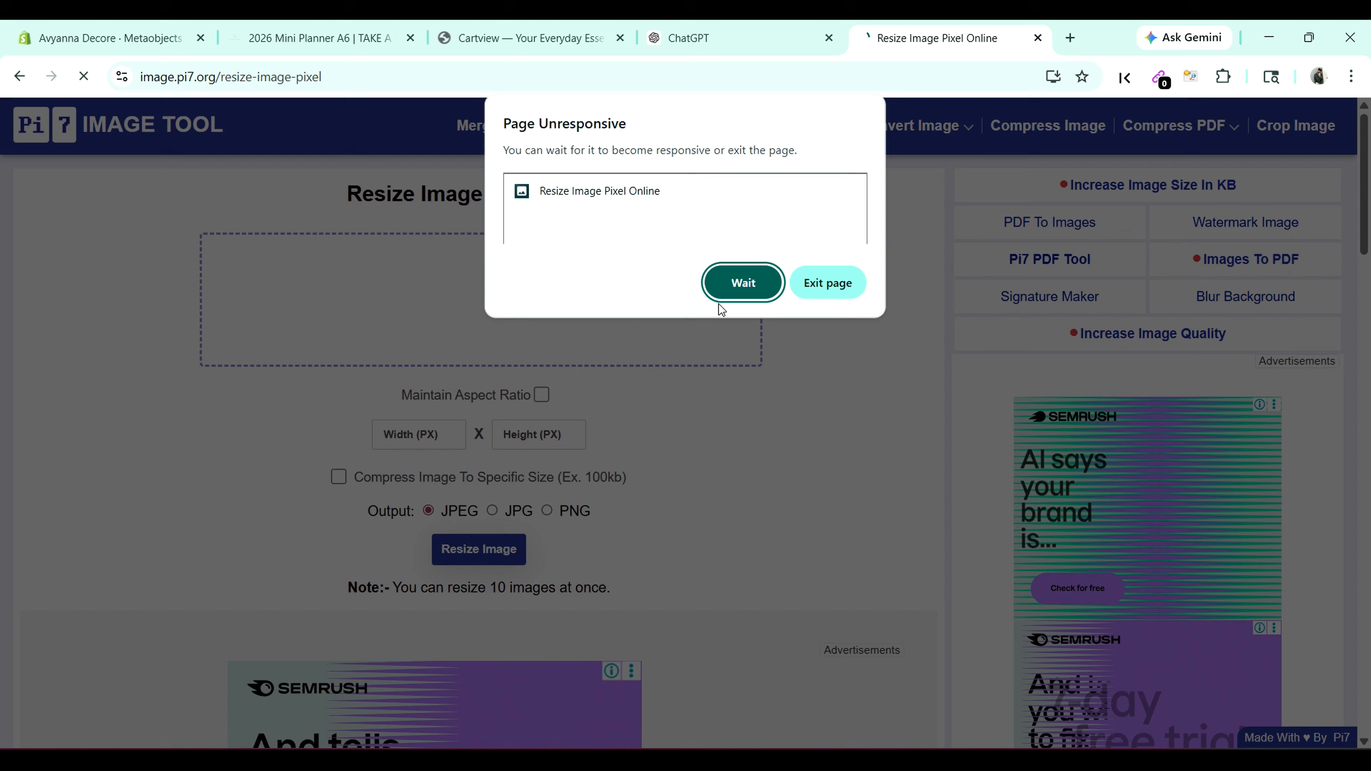
left_click(737, 286)
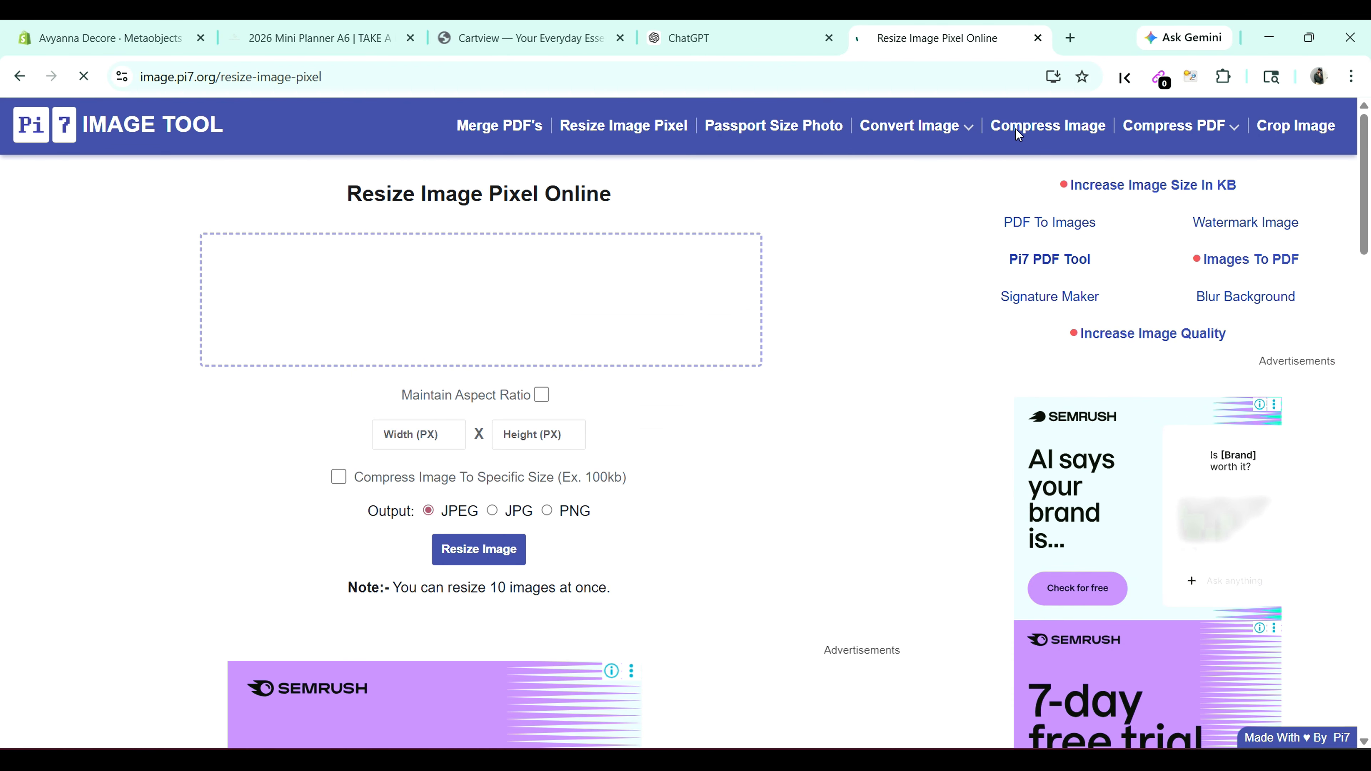
left_click(948, 72)
type("pixelbb.com")
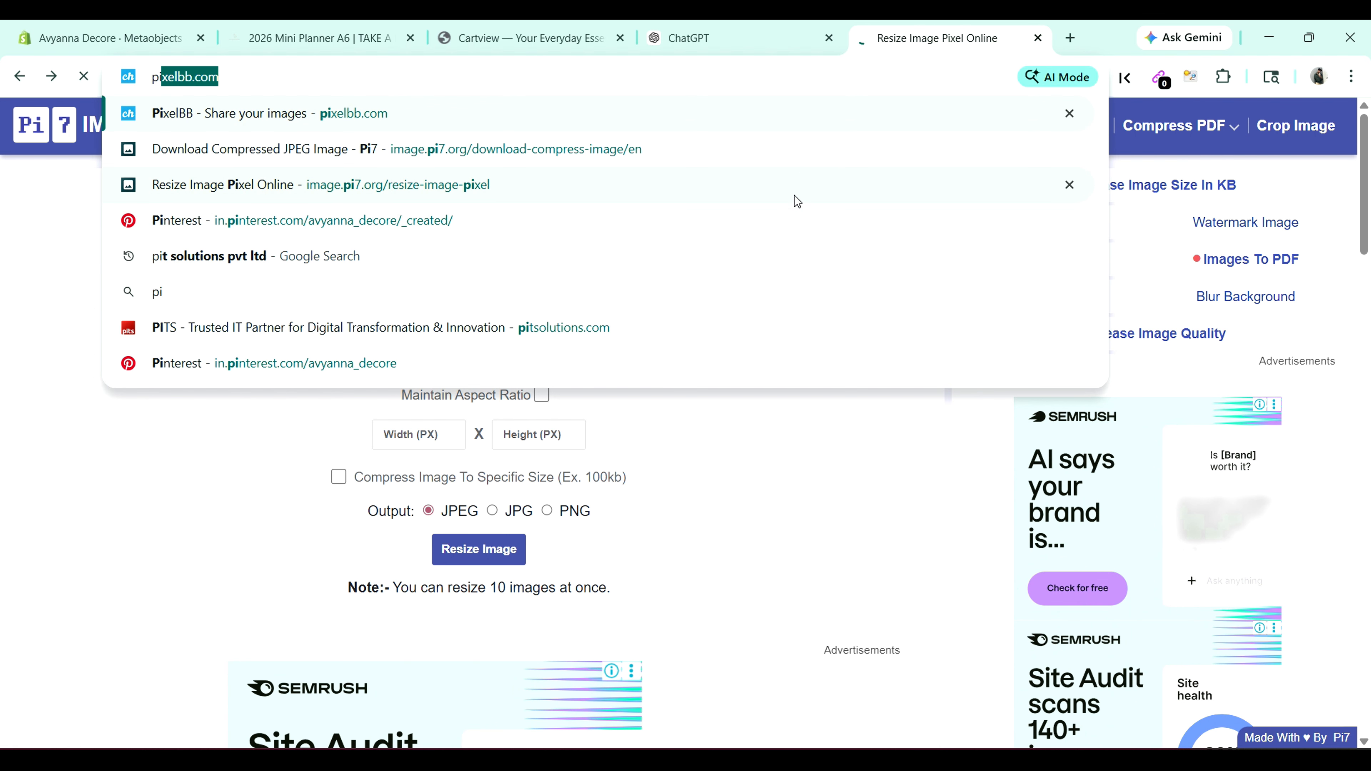
left_click(794, 192)
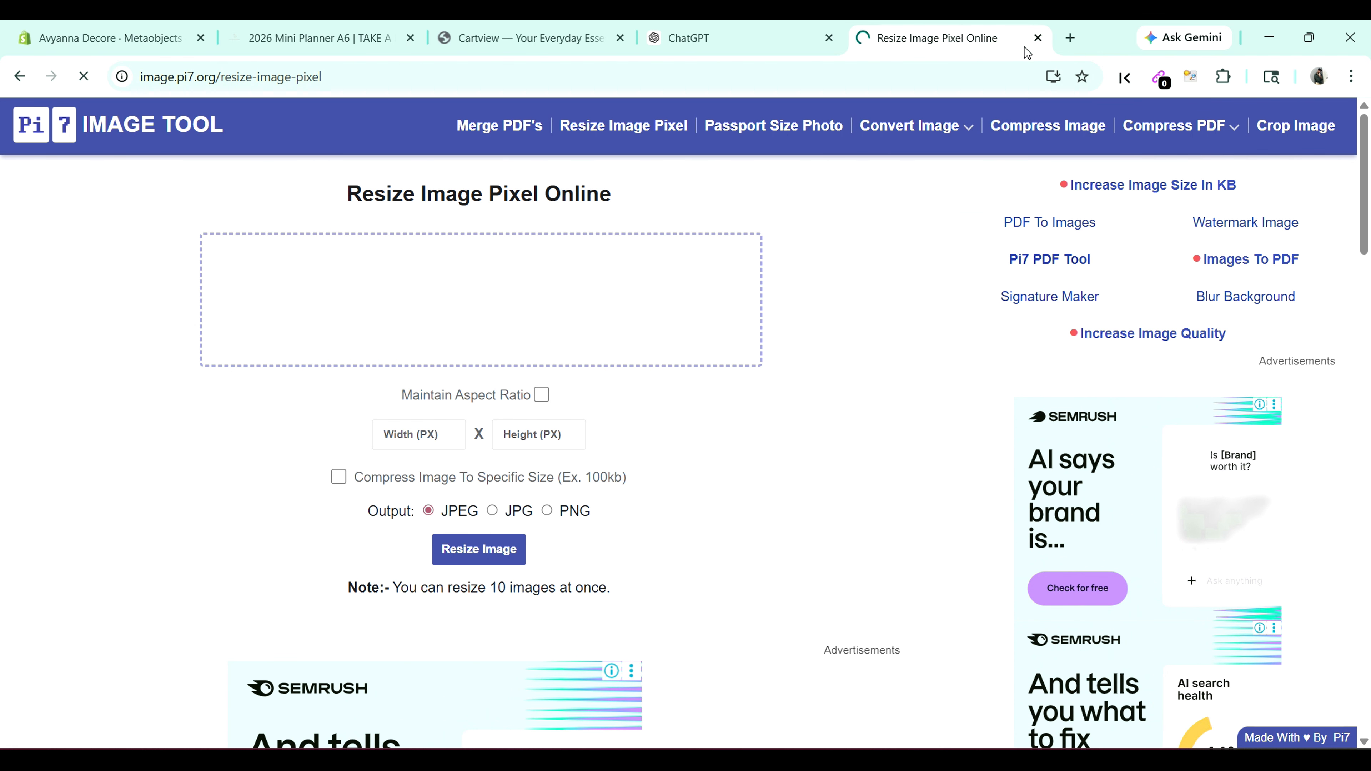
left_click(1038, 38)
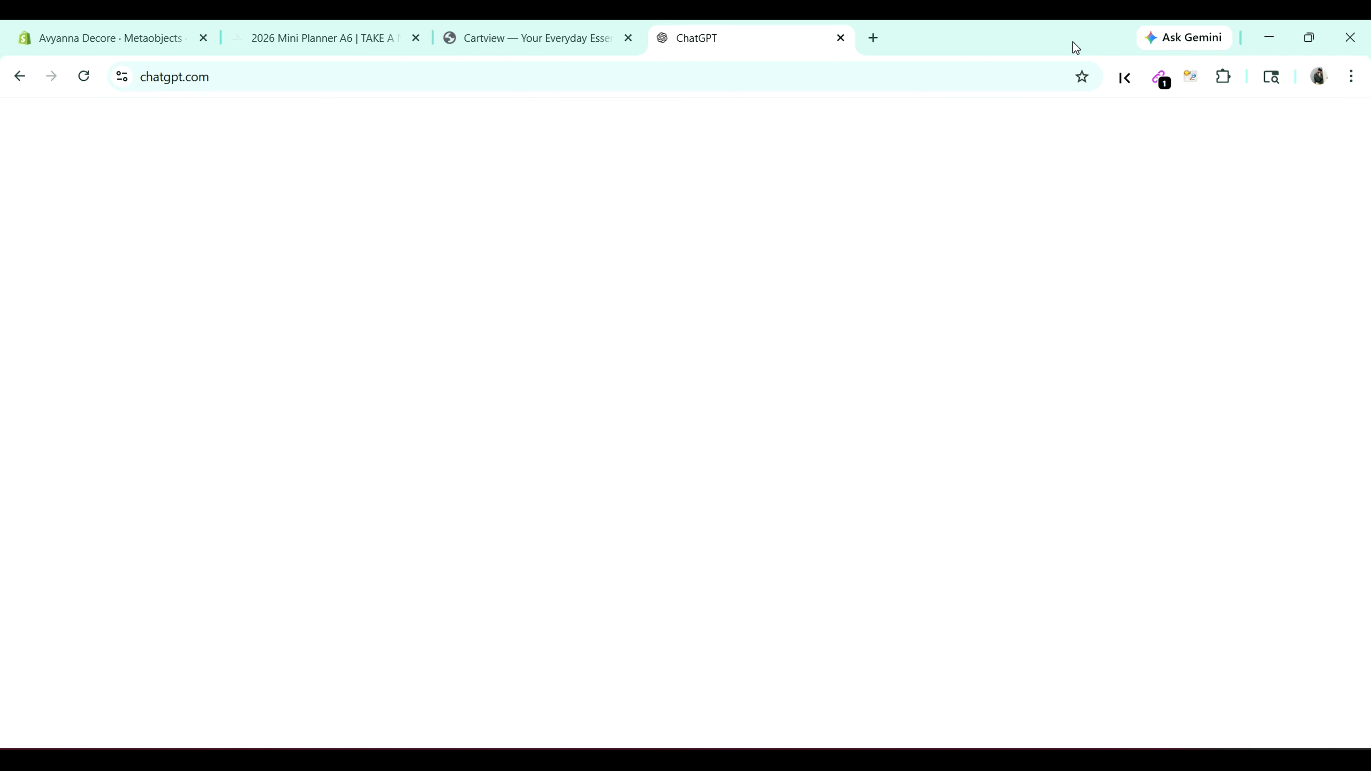
Step: Try to open image.pi7.org/resize-image-pixel in a fresh browser tab
left_click(873, 38)
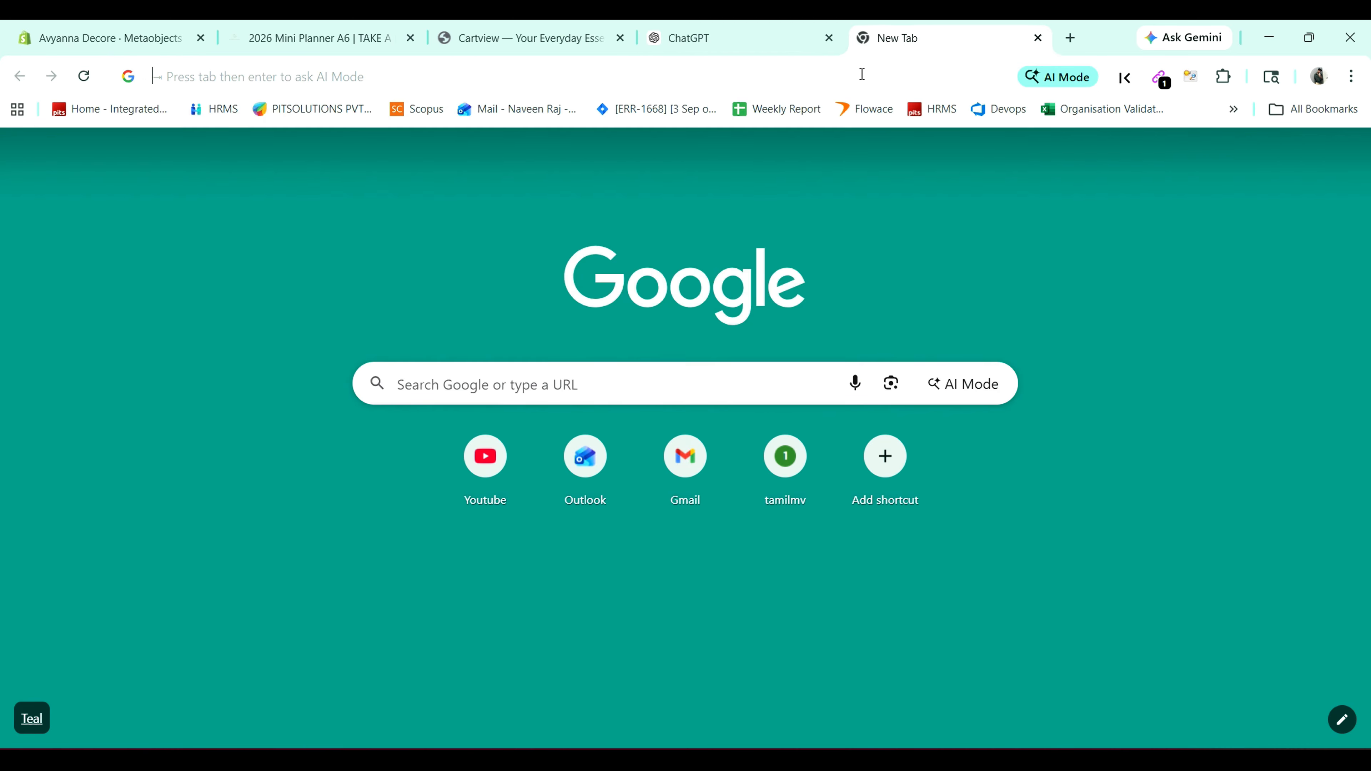
left_click(862, 74)
type("p")
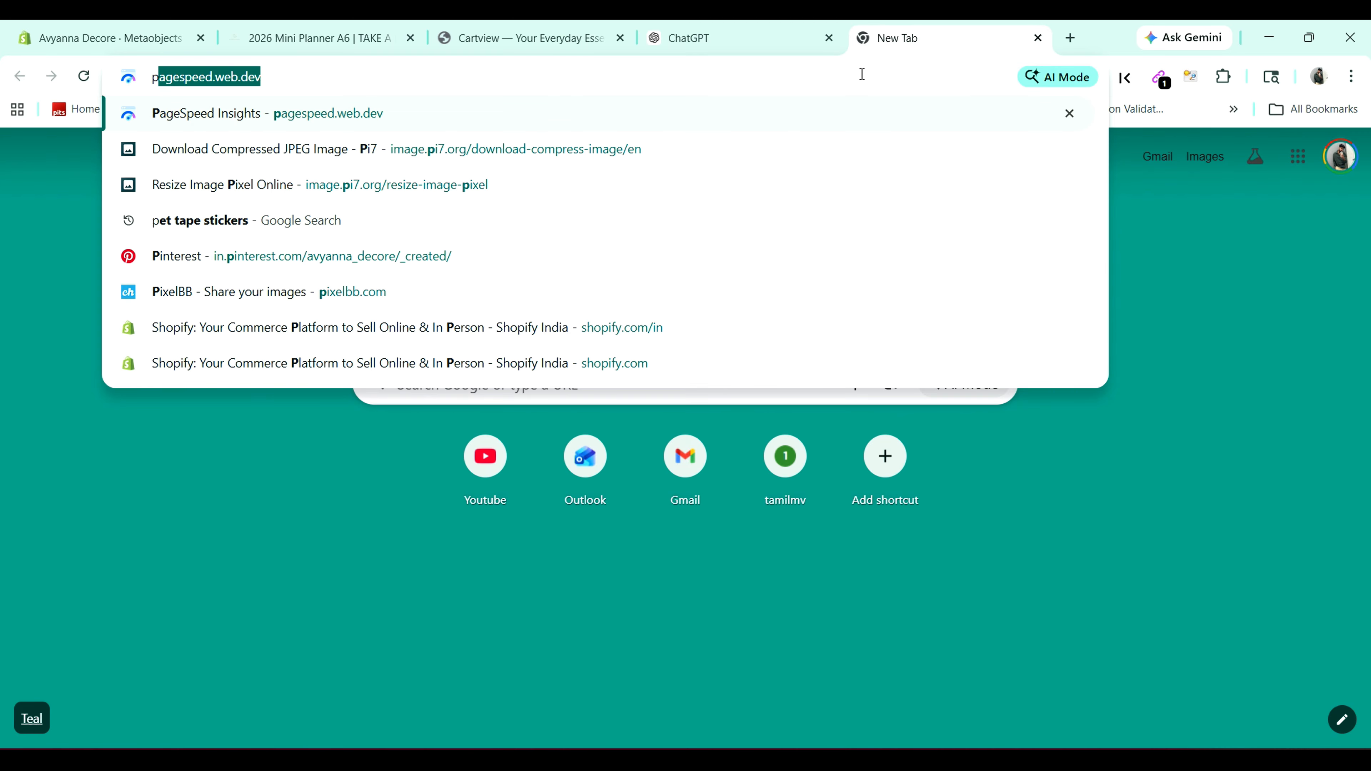
left_click(466, 193)
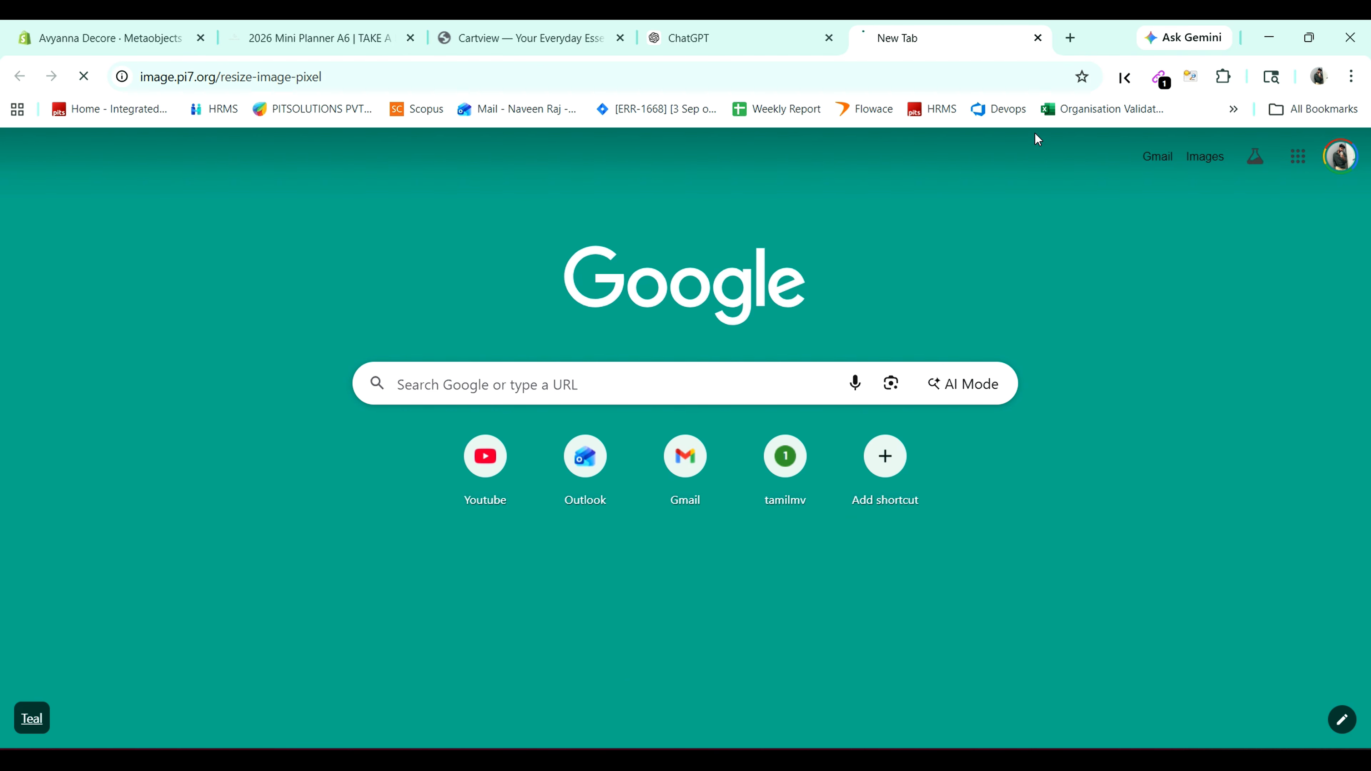
Step: Run a test Google search for "vhhbjk" in another new tab
left_click(1069, 39)
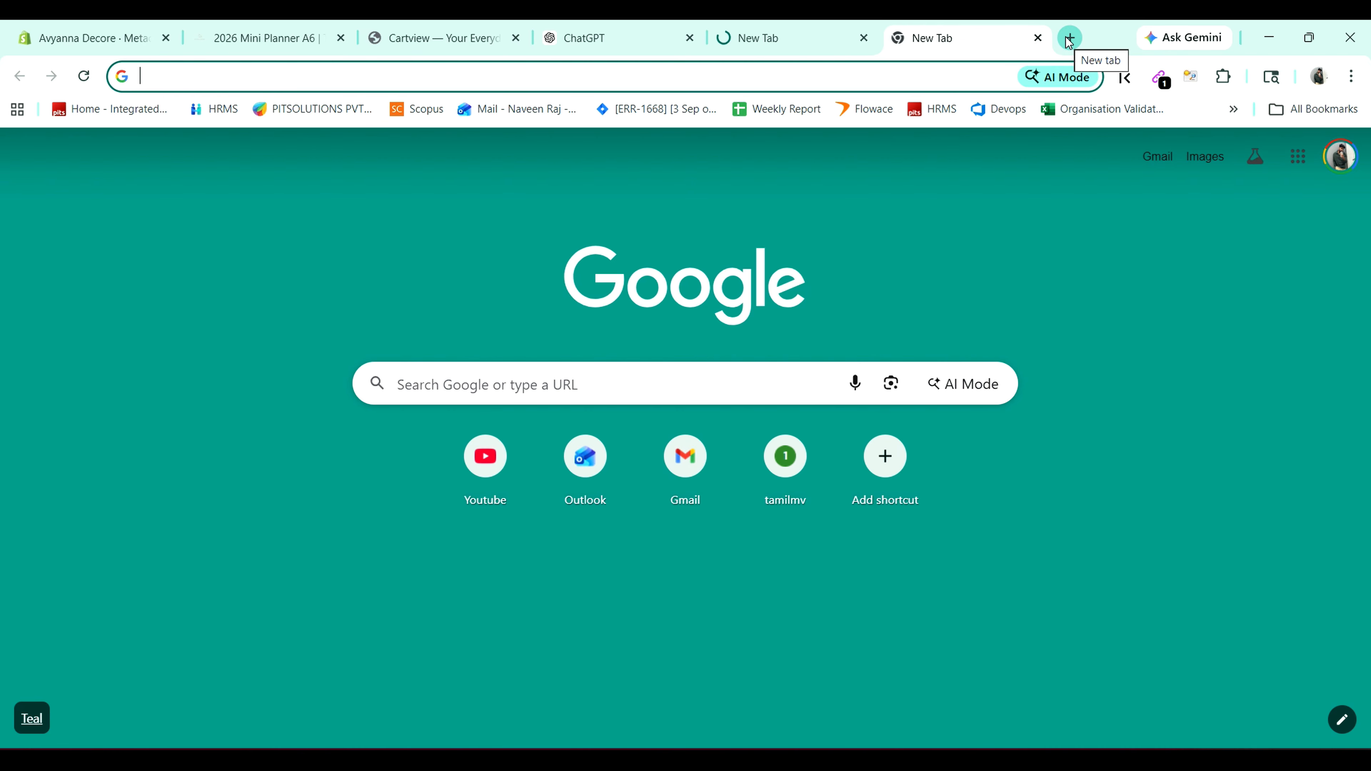
type("vhhbjk")
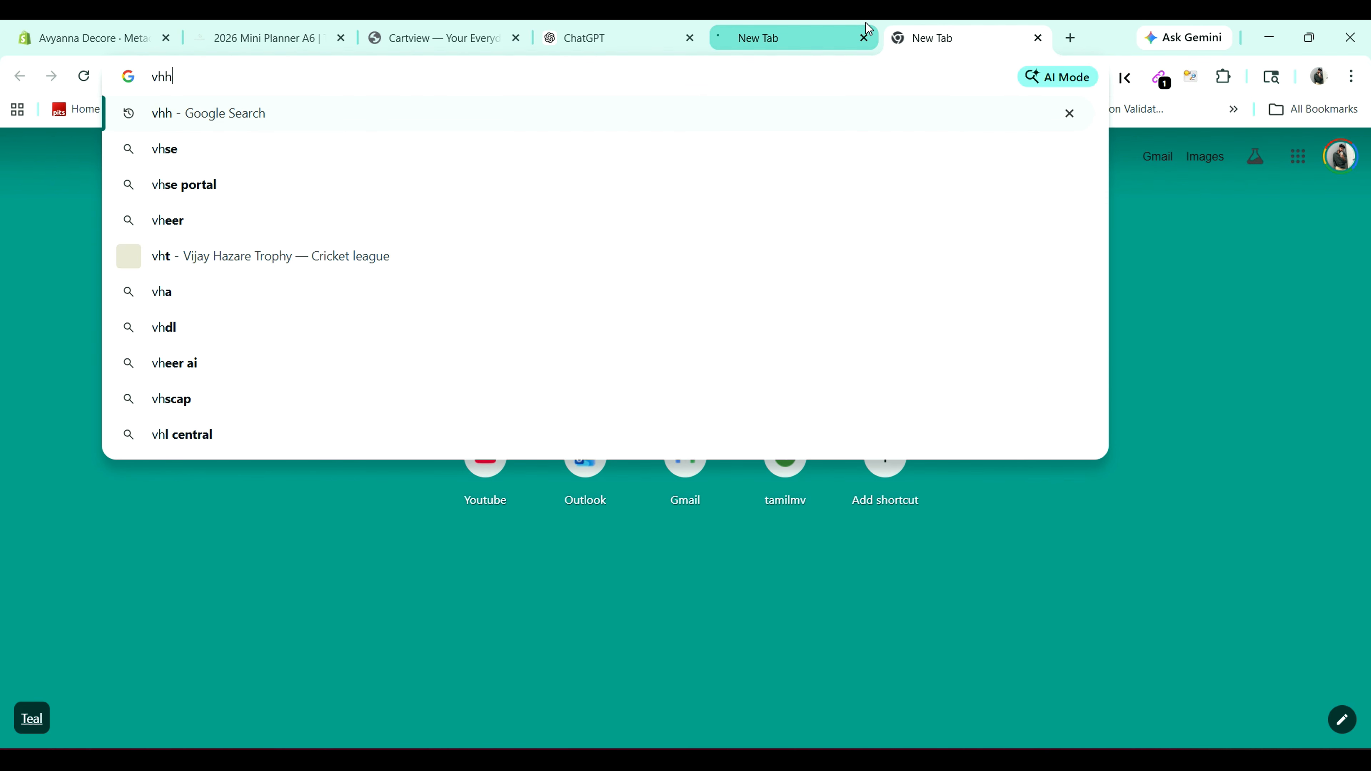
key("Return")
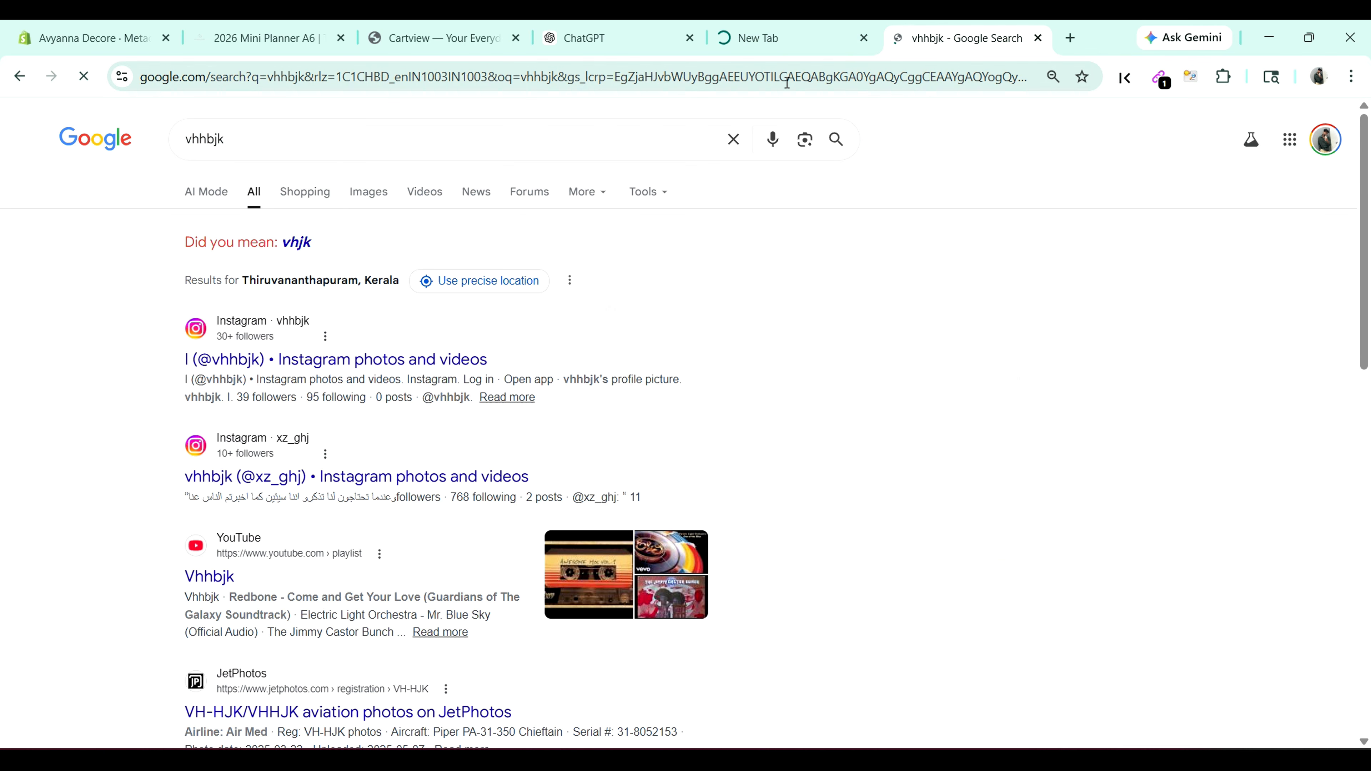
Step: Replace the search results with image.pi7.org/resize-image-pixel and switch to the site's Compress Image tool
left_click(785, 82)
type("p")
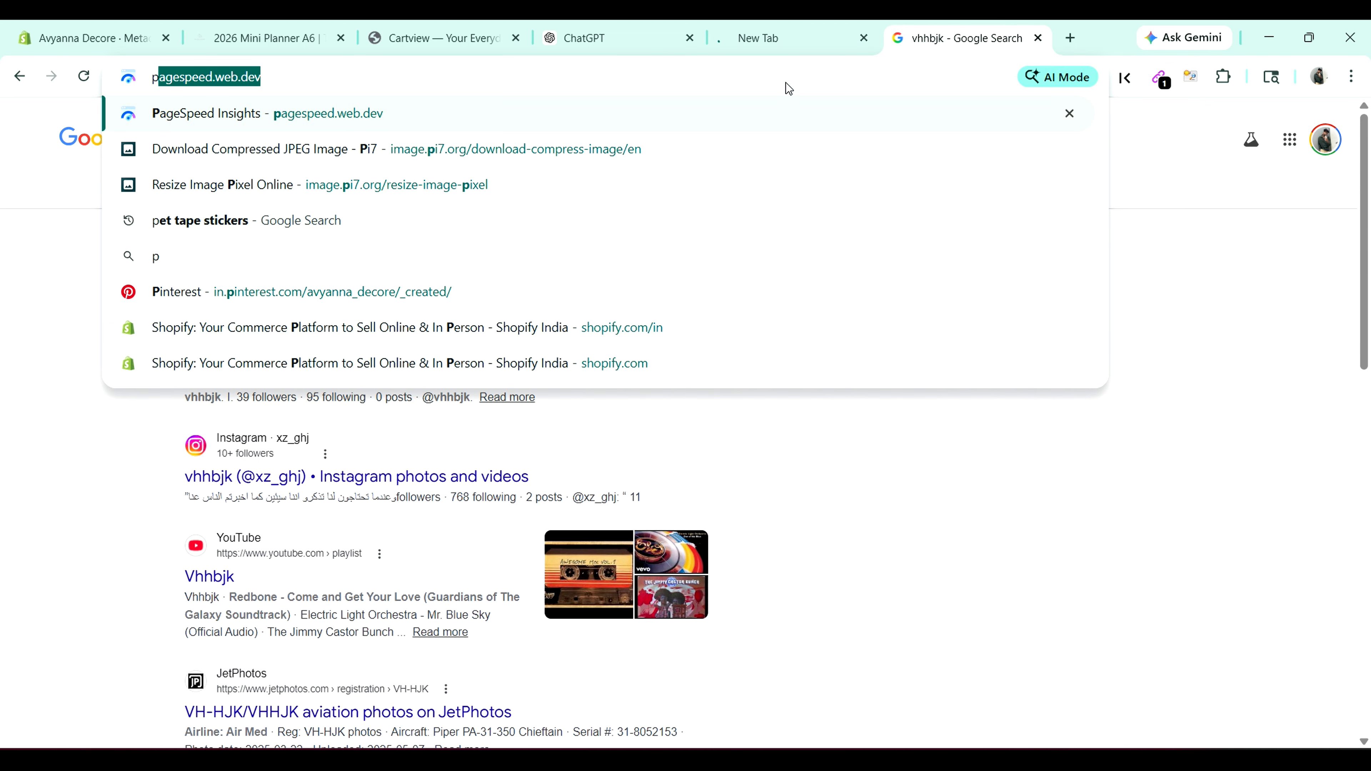
left_click(561, 194)
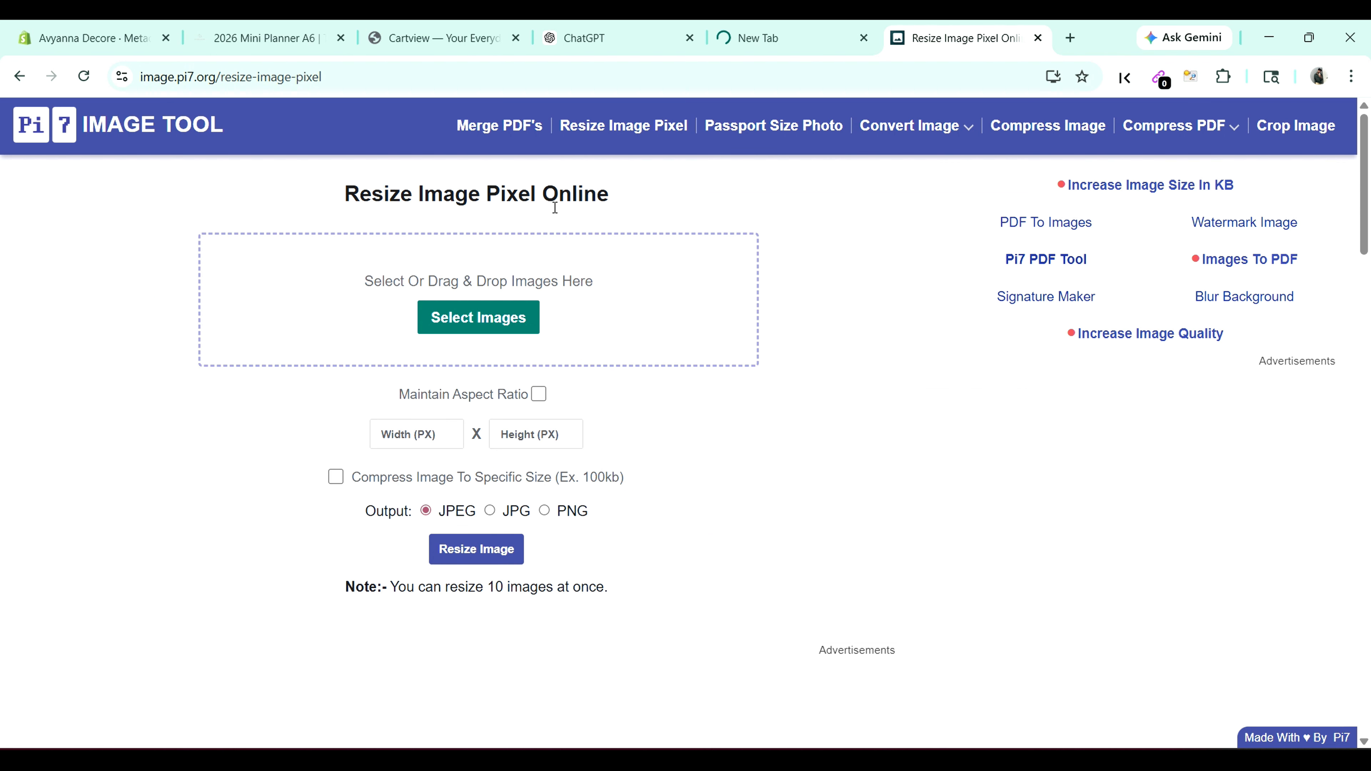
left_click(1034, 135)
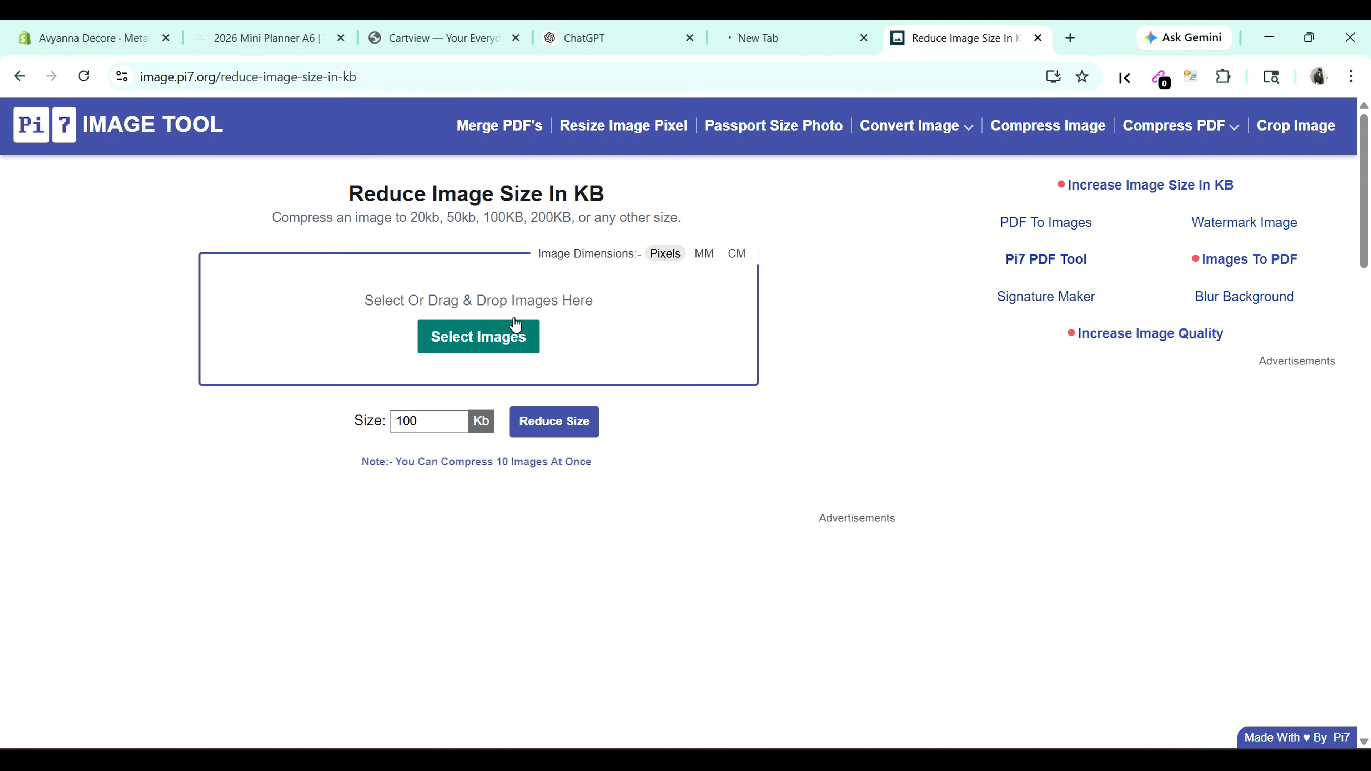
Step: Load IMG_2011.jpeg from the Desktop folder Website > Images > website images > Web pic > not compress - Copy into the compression tool
left_click(476, 346)
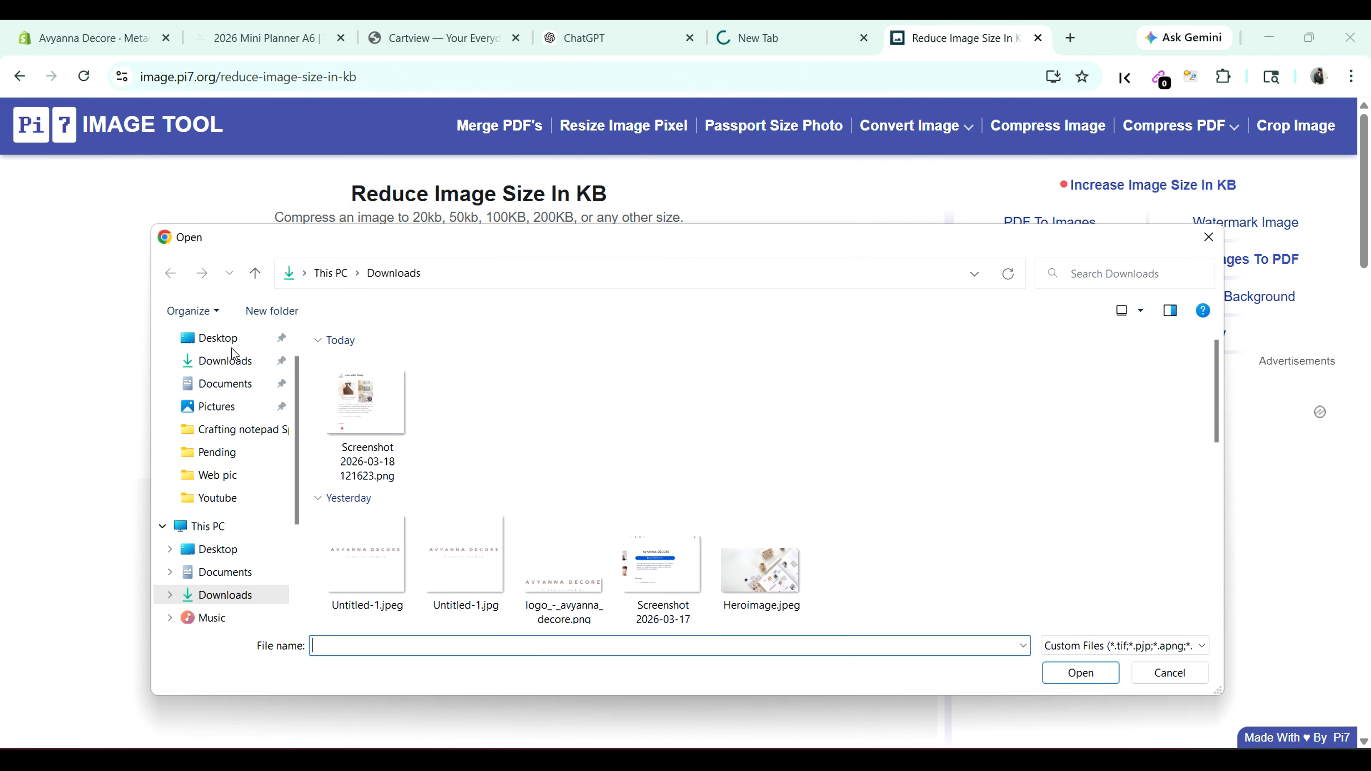
left_click(231, 345)
double_click(651, 393)
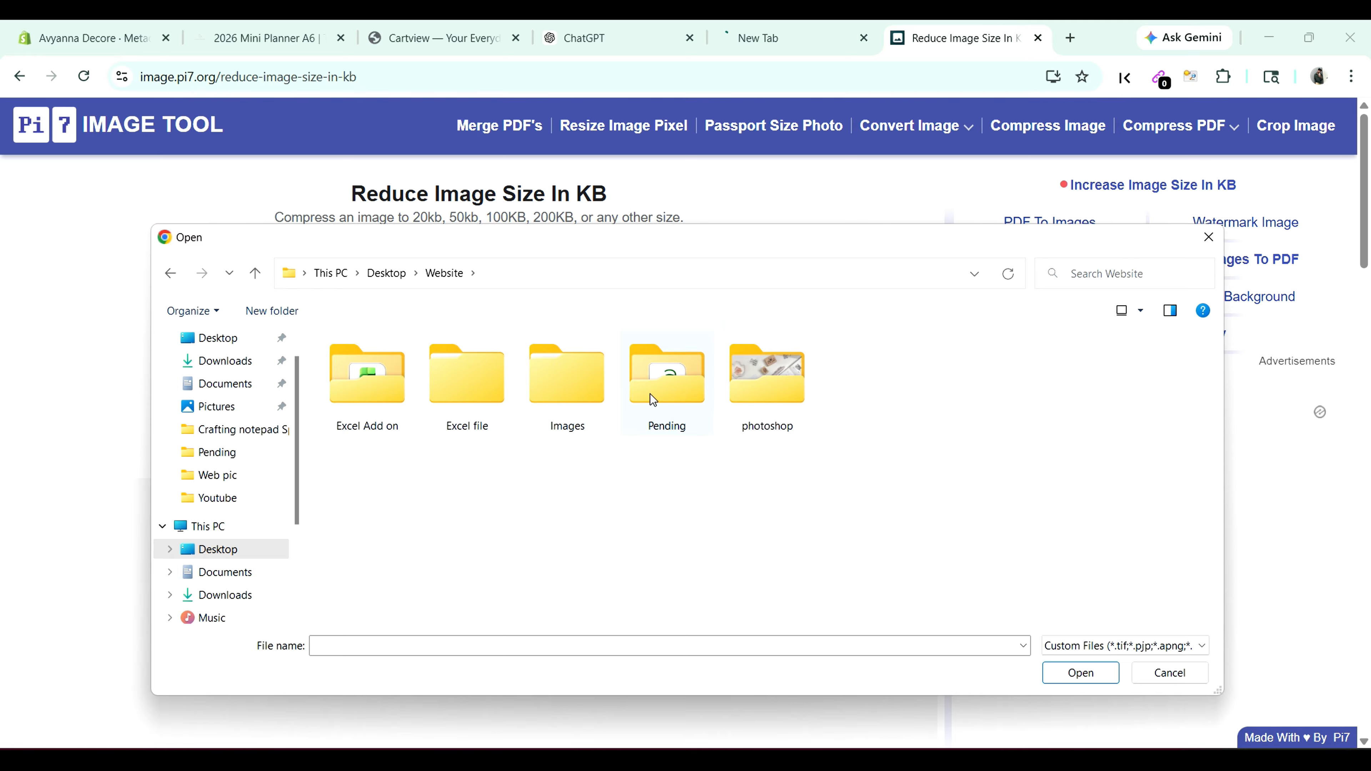
double_click(556, 395)
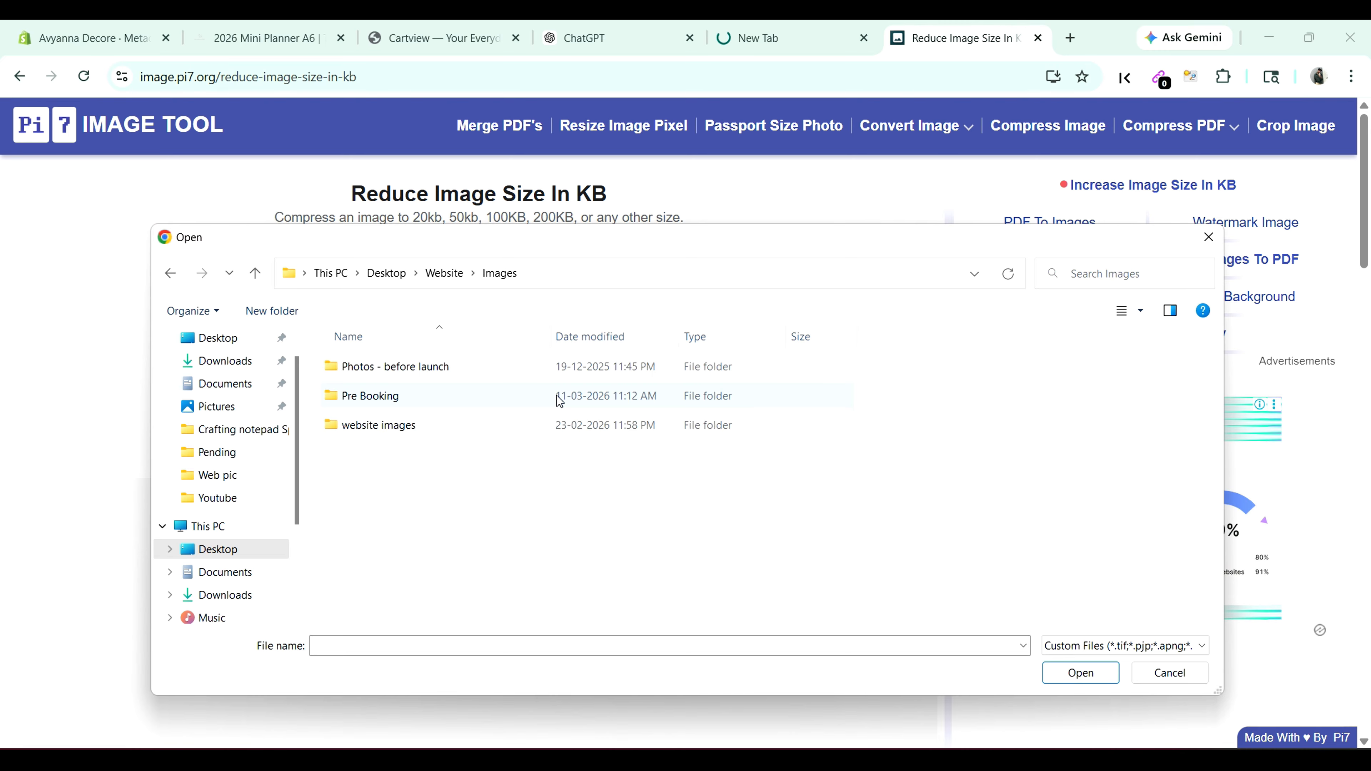
double_click(481, 423)
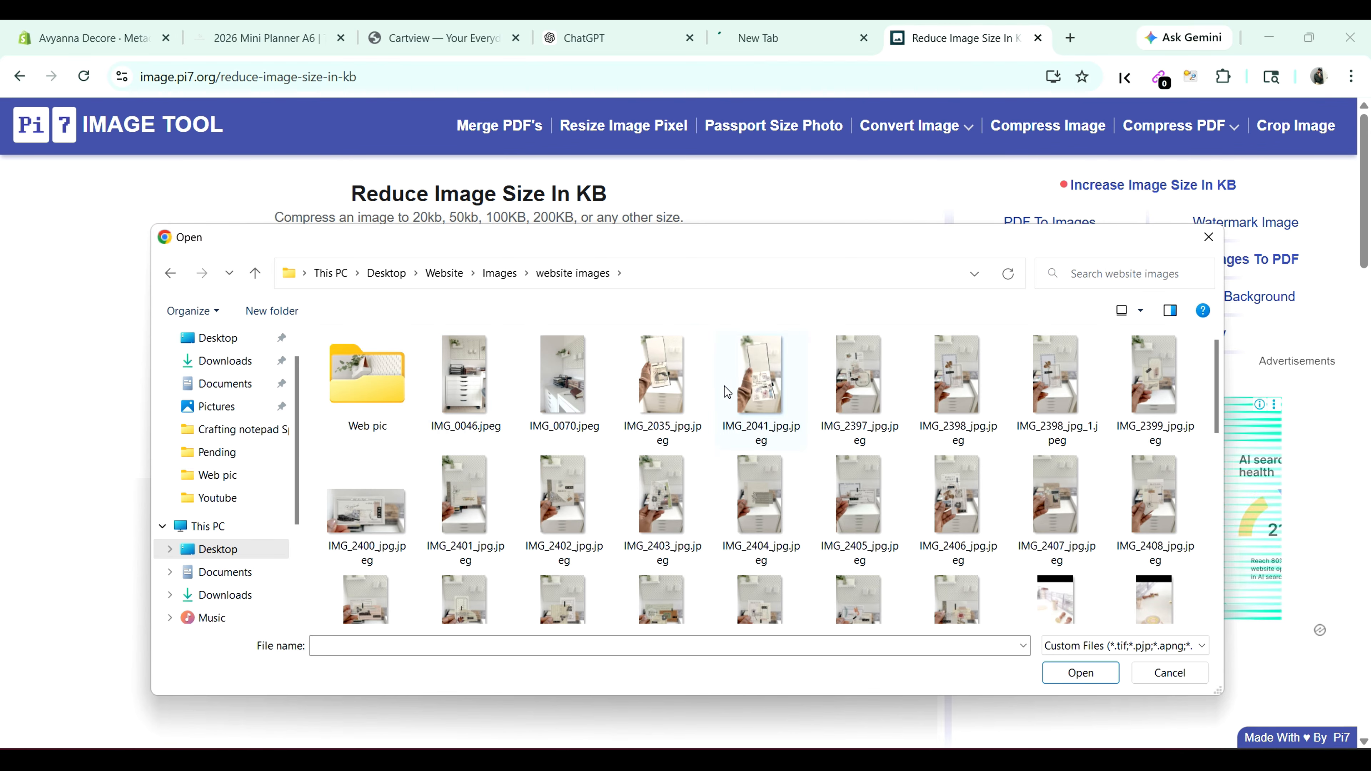
scroll(753, 477, "down", 5)
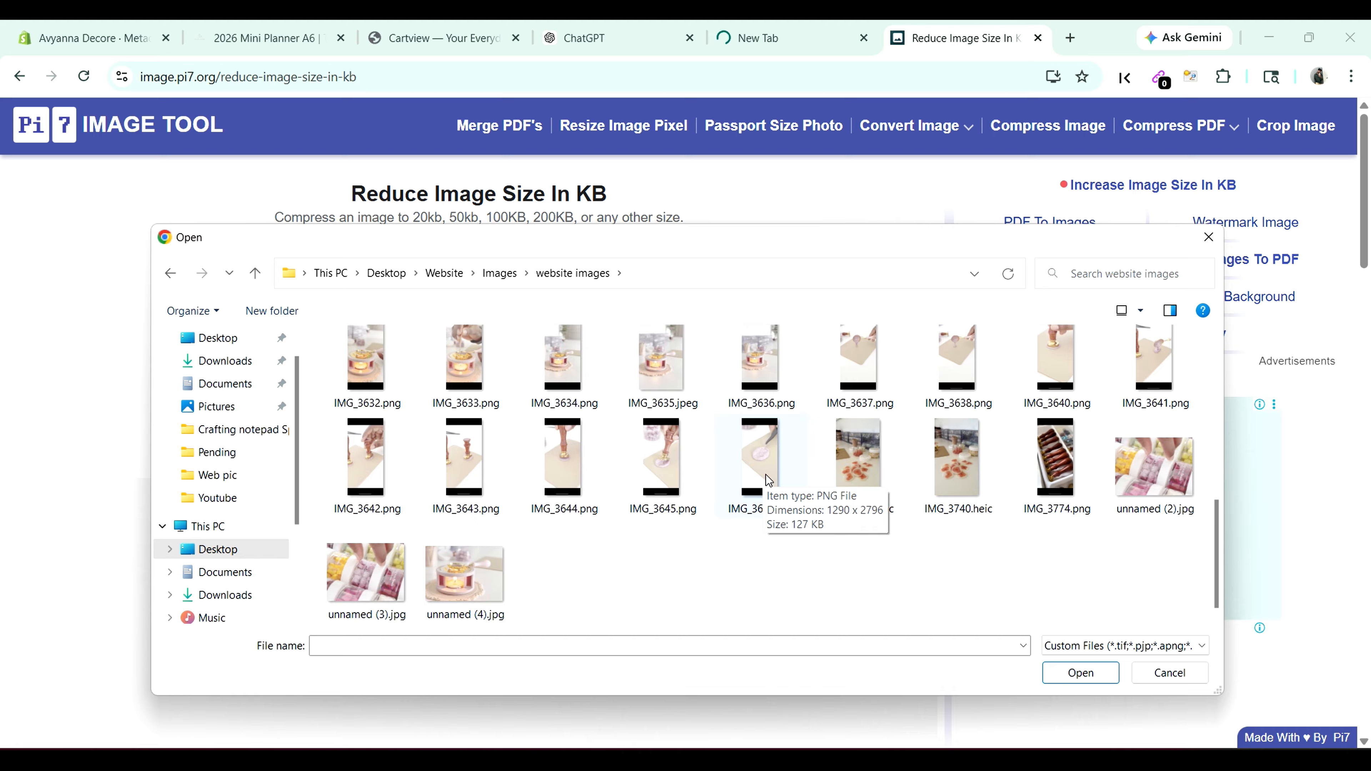
scroll(439, 540, "up", 10)
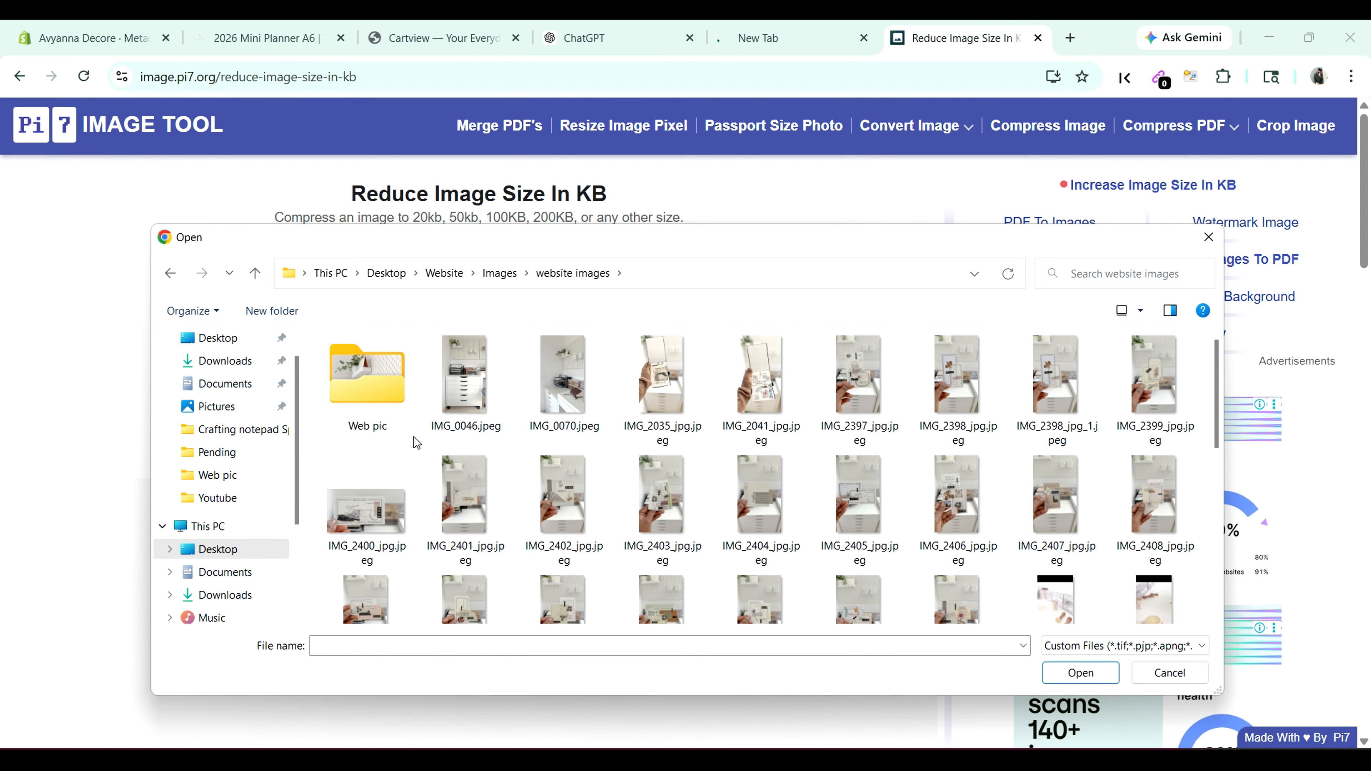
double_click(404, 426)
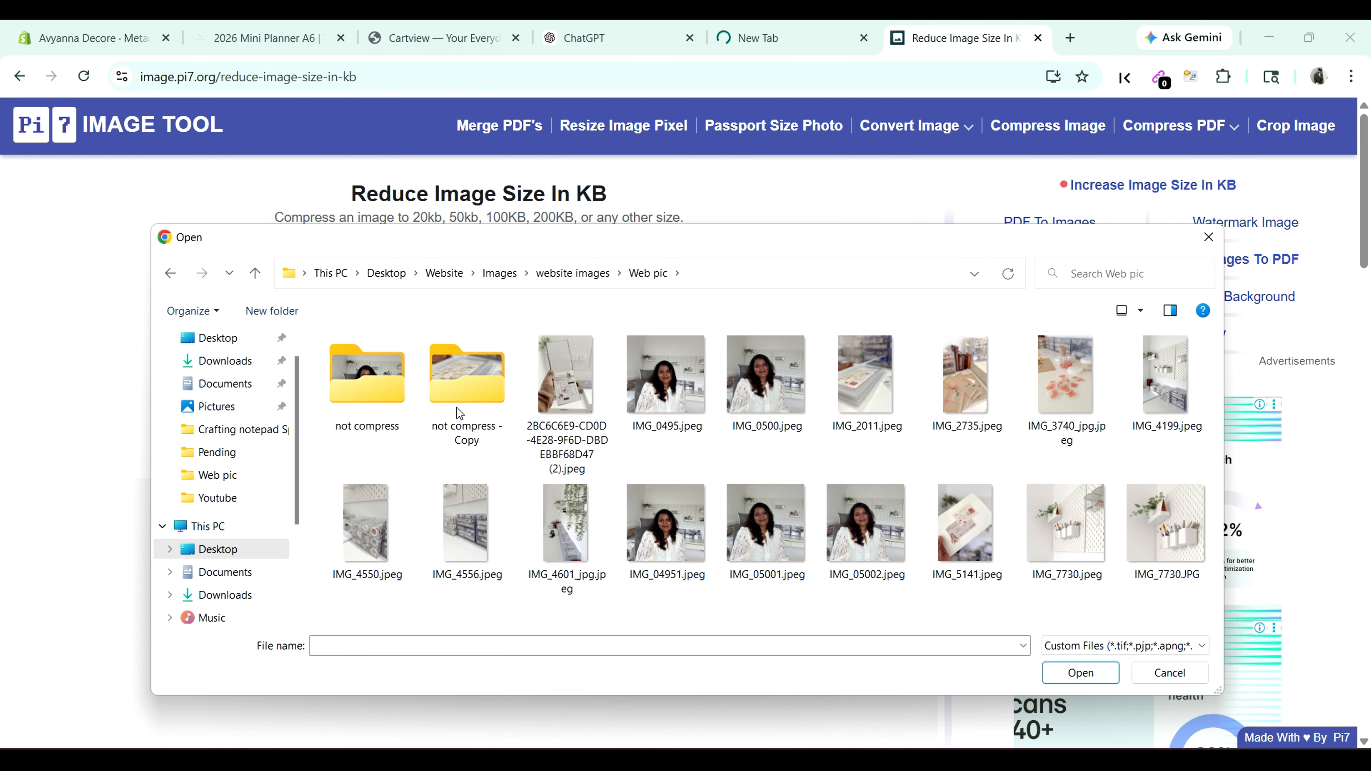
double_click(473, 411)
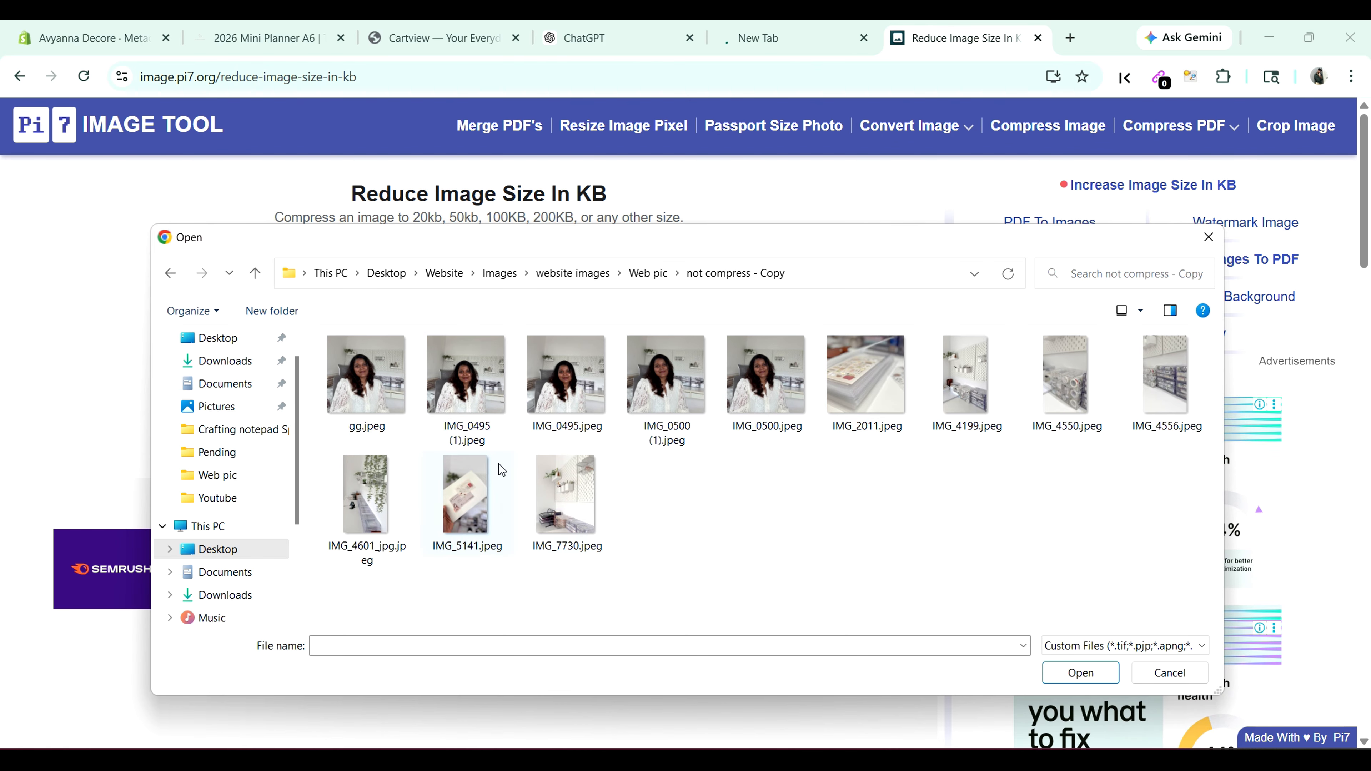
left_click(381, 475)
left_click(874, 384)
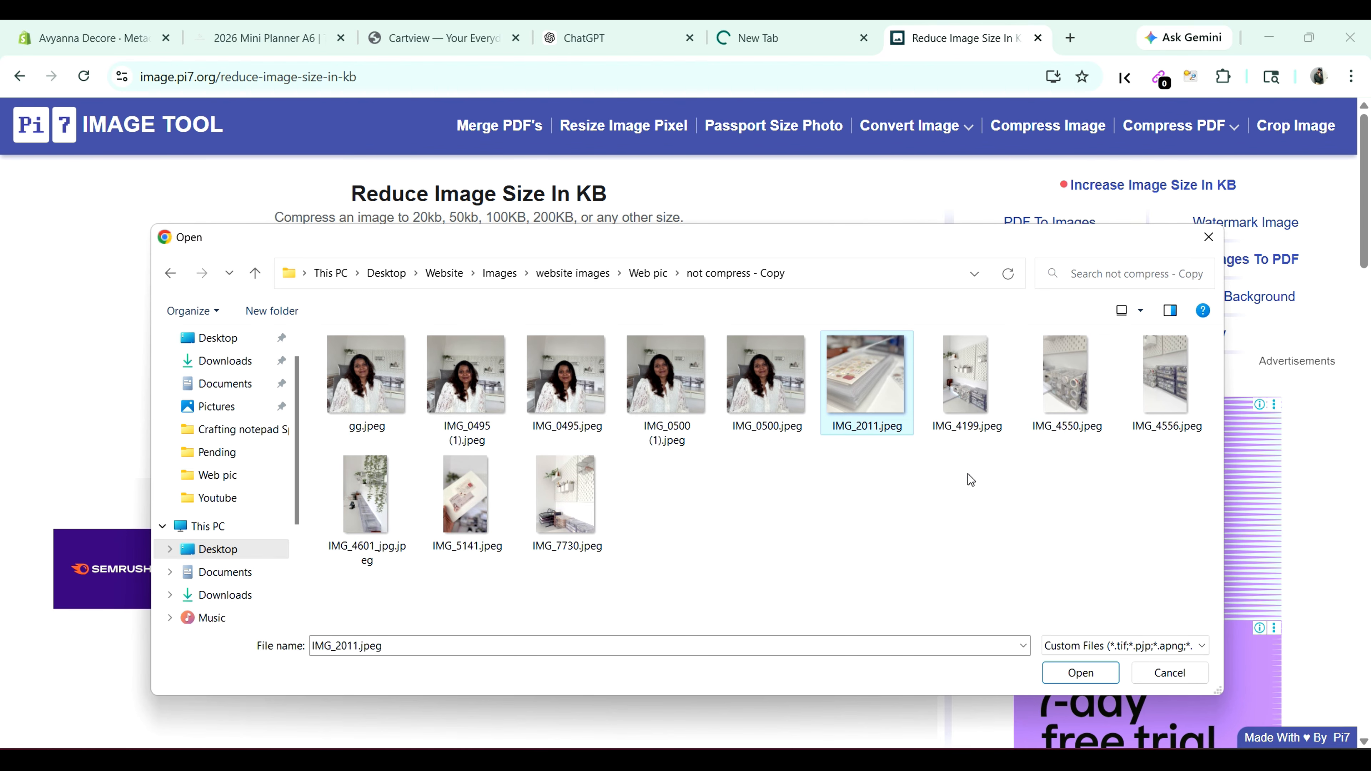
left_click(1081, 672)
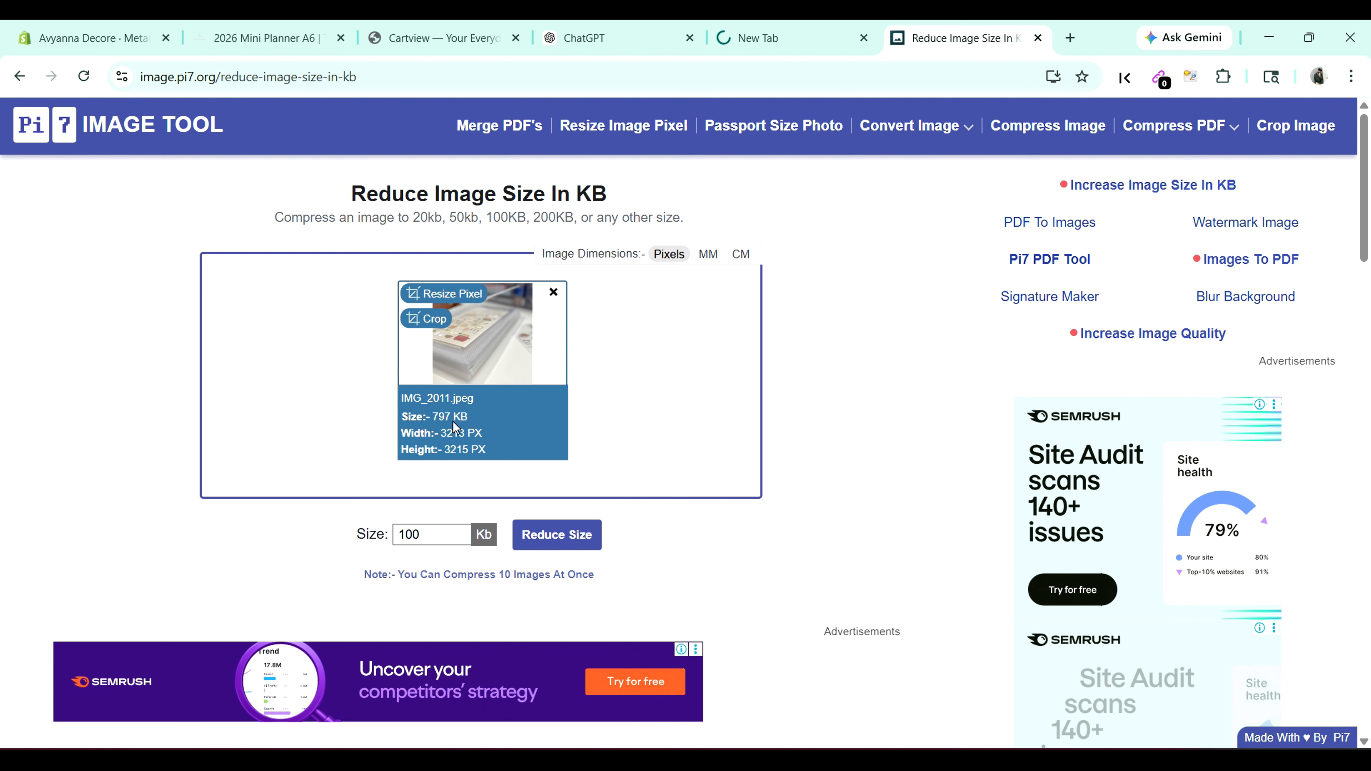
Step: Reduce IMG_2011.jpeg to a target size of 300 KB and examine the compressed image on the download page
left_click_drag(421, 536, 400, 540)
type("300")
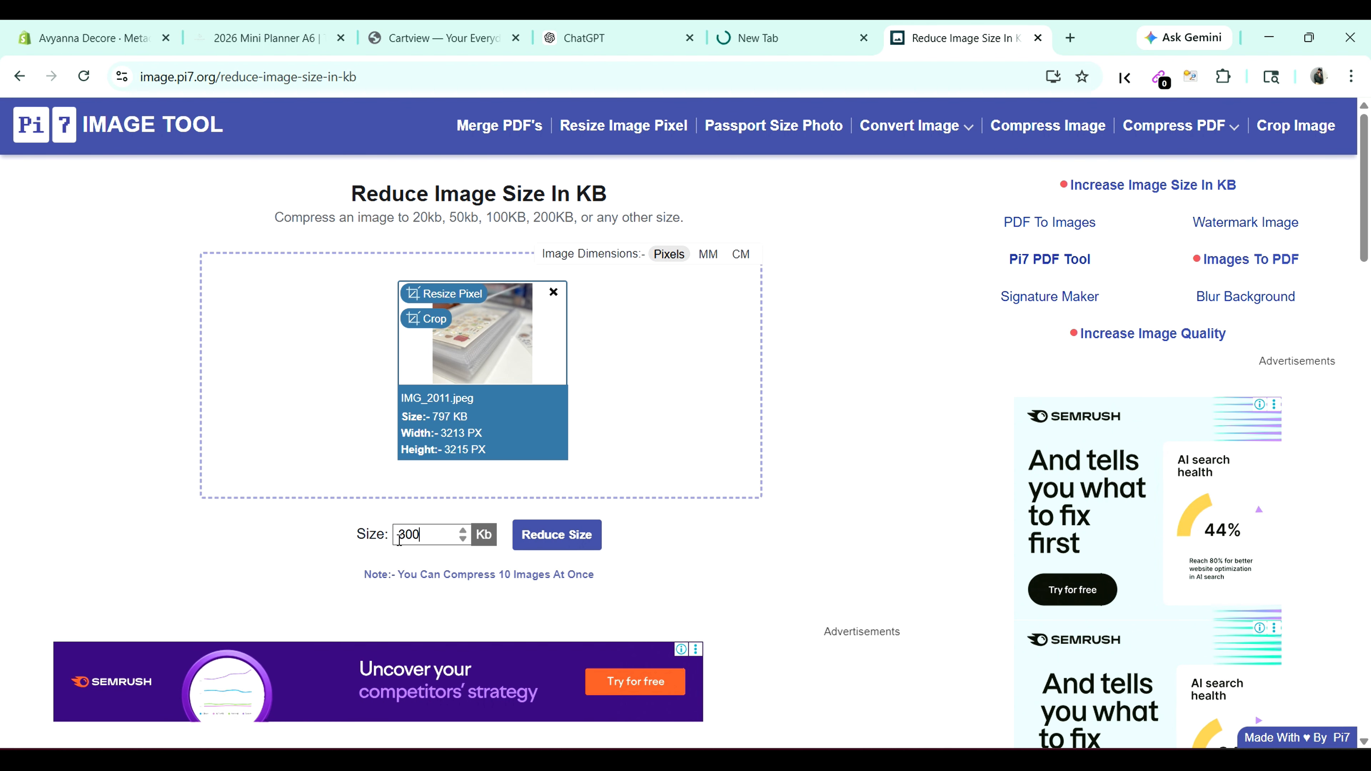
left_click(542, 534)
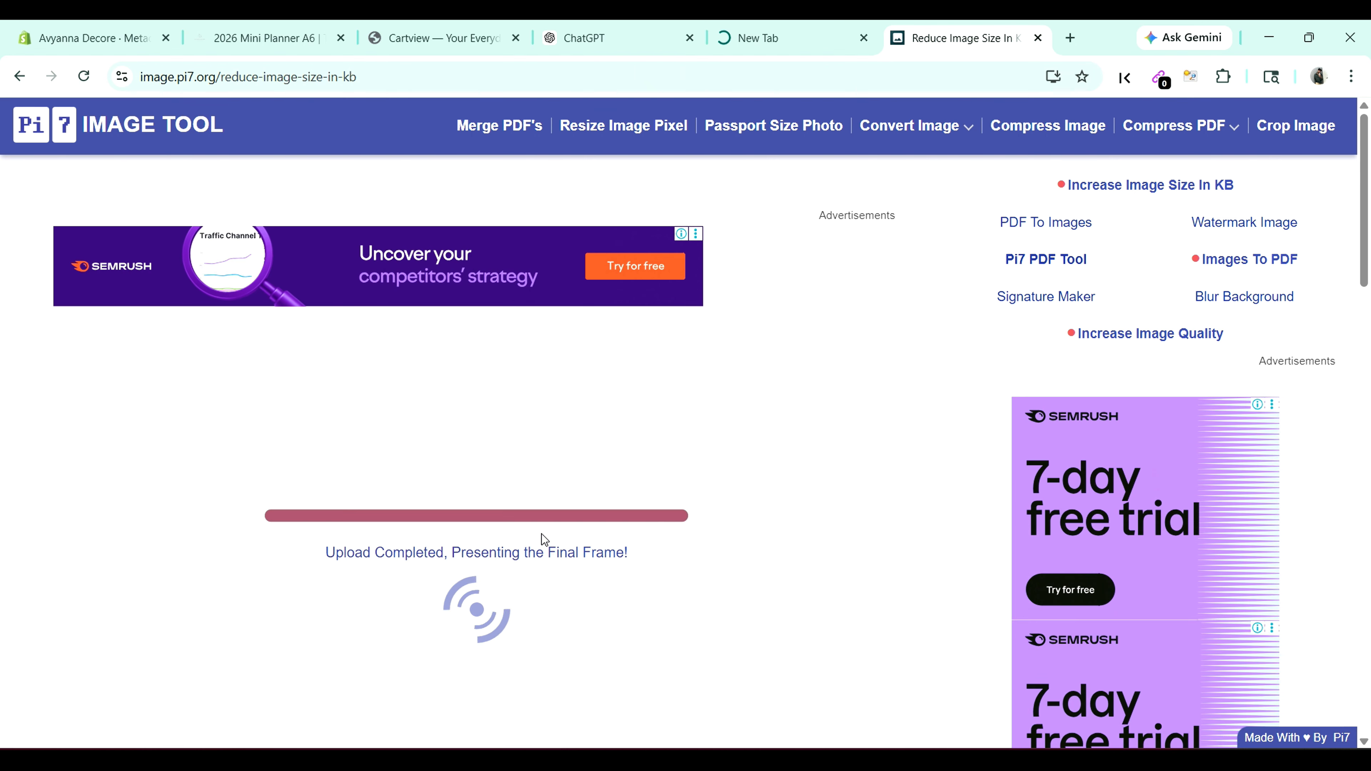
scroll(582, 482, "down", 5)
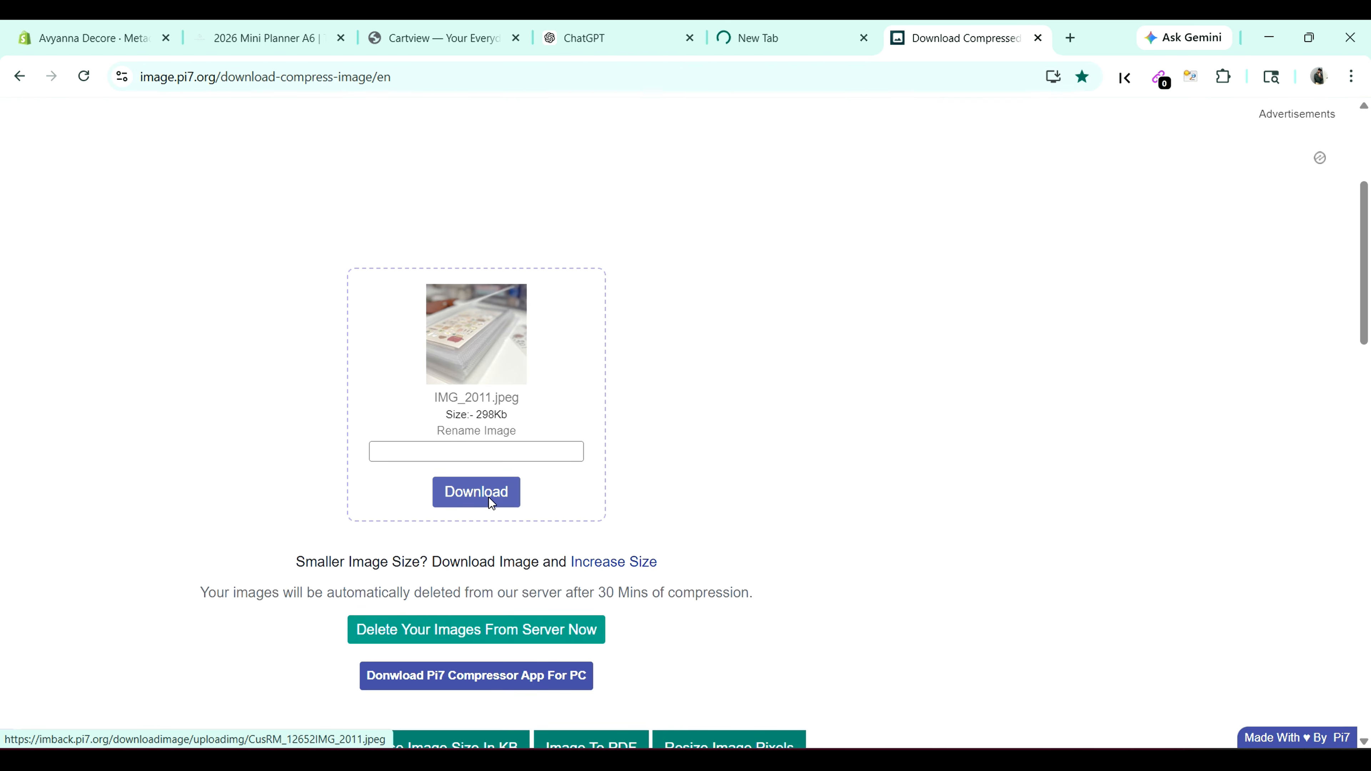
scroll(880, 491, "up", 5)
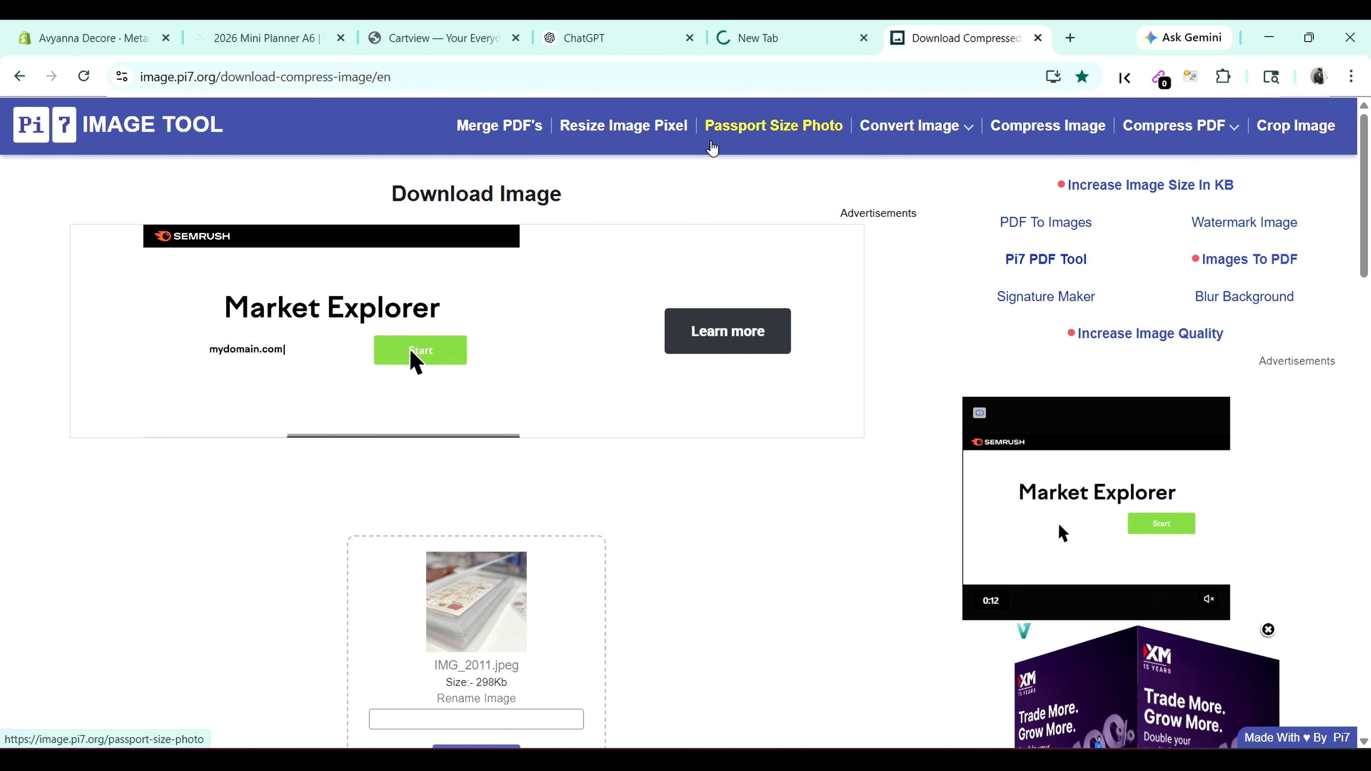
Step: Go back to the Resize Image Pixel tool, dismissing the advertisement that interrupts
left_click(633, 136)
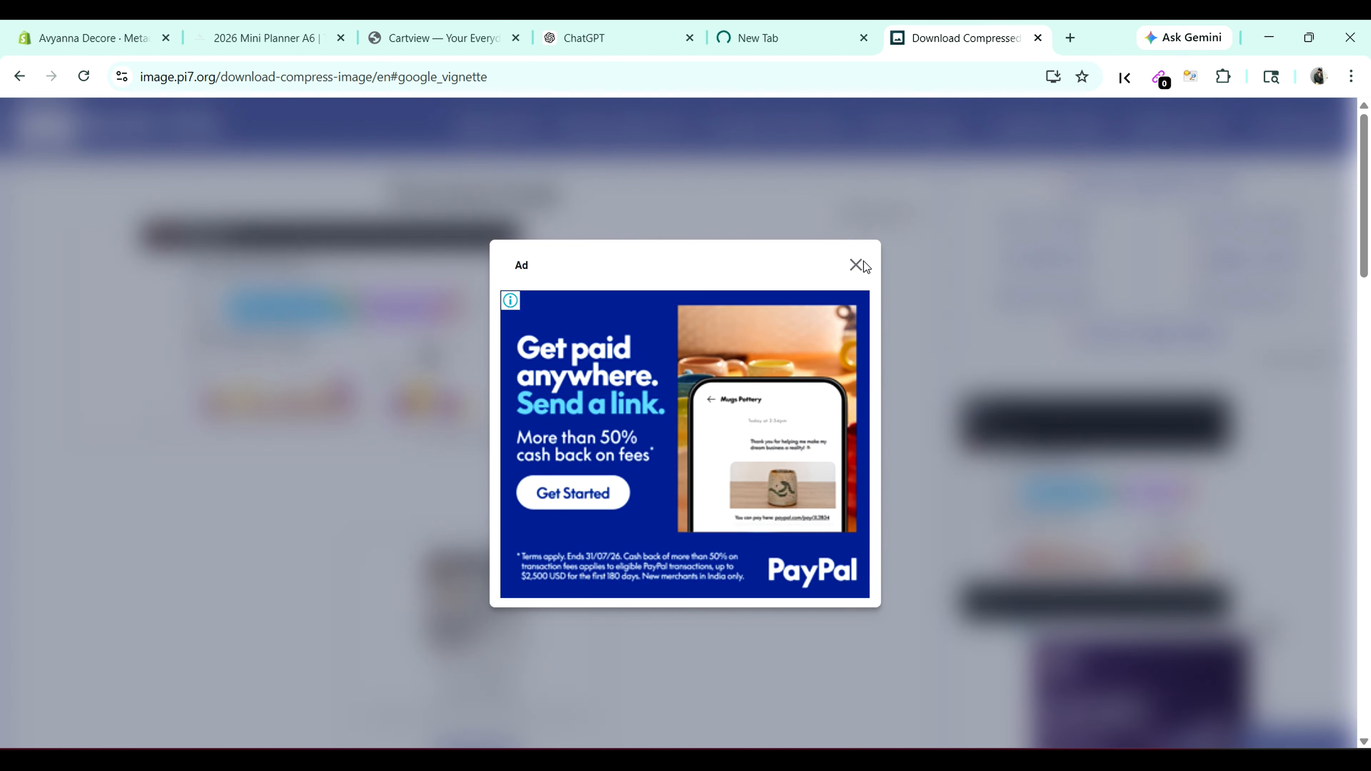
left_click(856, 265)
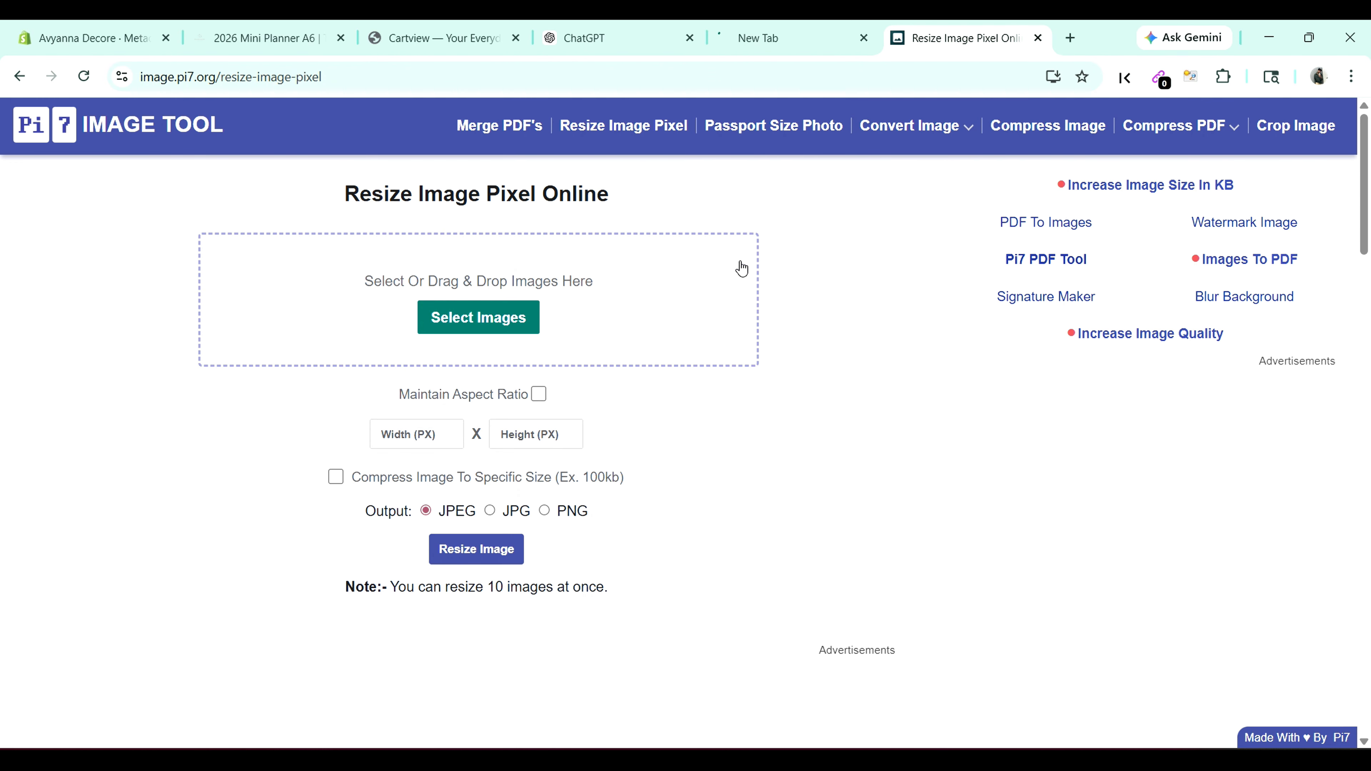
Step: Load IMG_2011.jpeg from the not compress - Copy folder into the image resizing tool
left_click(481, 317)
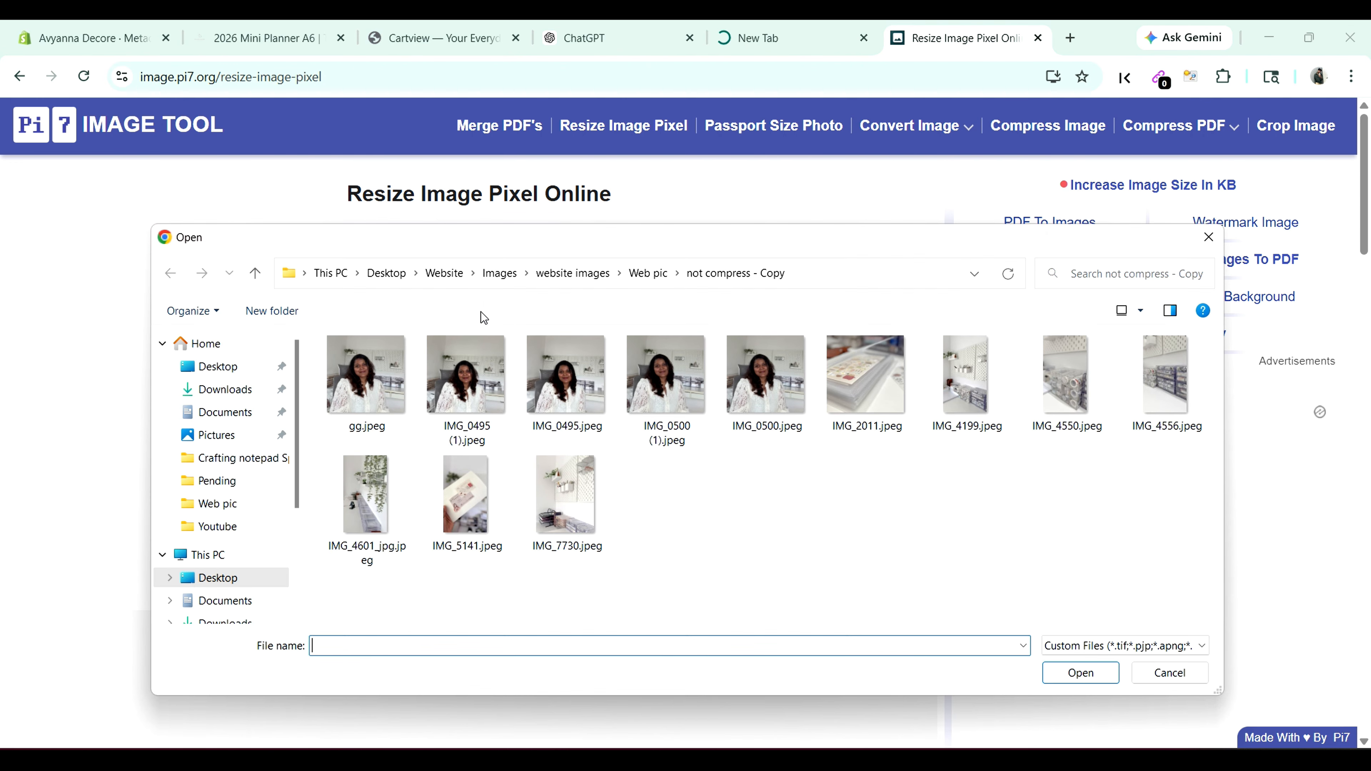
left_click(876, 411)
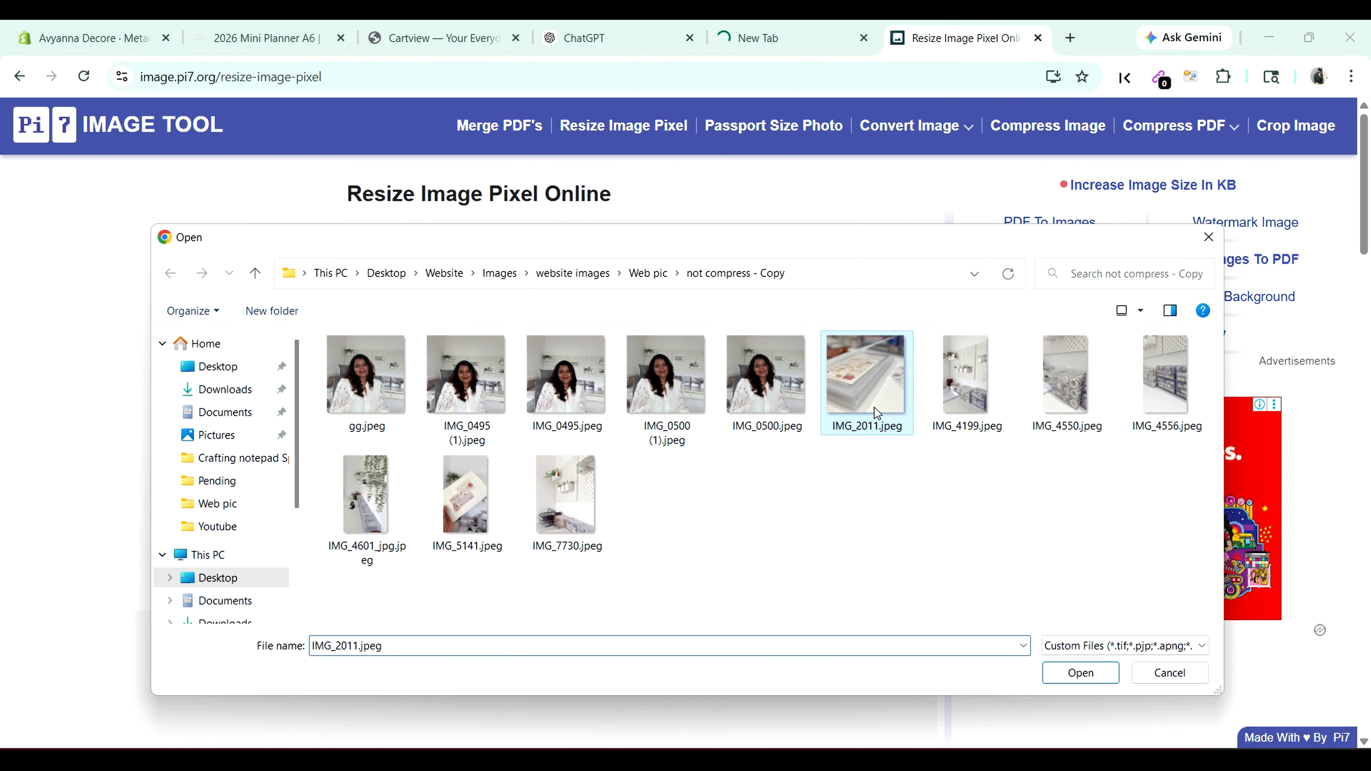
left_click(1080, 672)
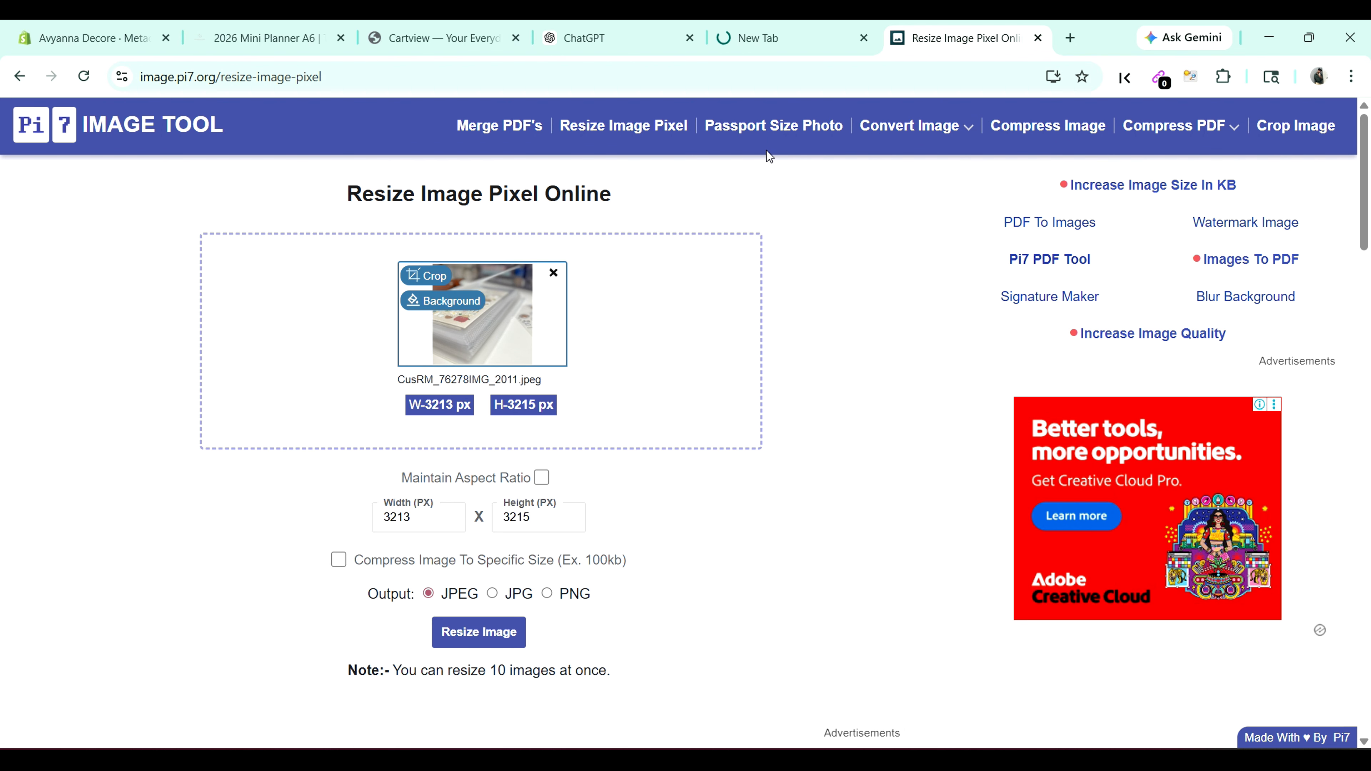
Step: Switch to the Shopify admin and open the draft theme Copy of Horizon - youtube in the theme editor, showing its Featured Picks section
left_click(115, 25)
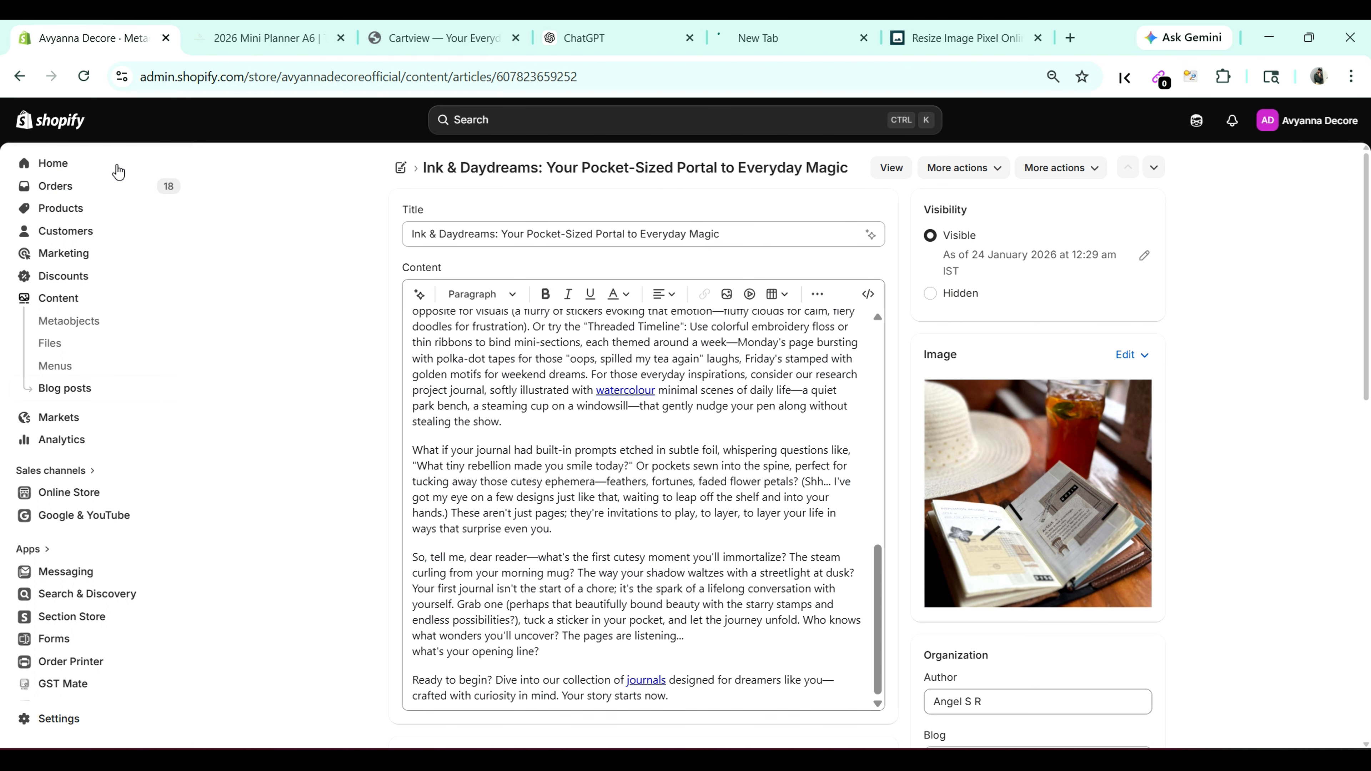
left_click(81, 494)
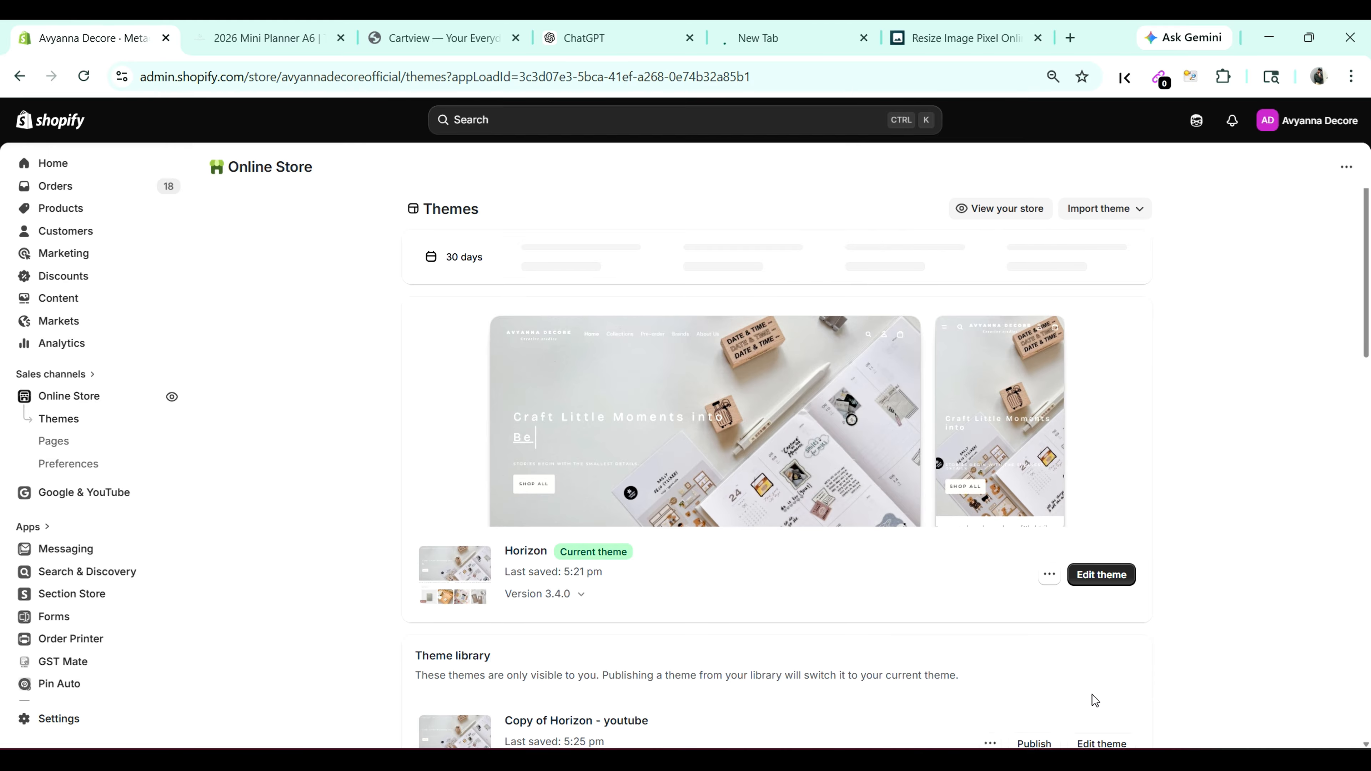
scroll(1091, 695, "down", 2)
left_click(1099, 658)
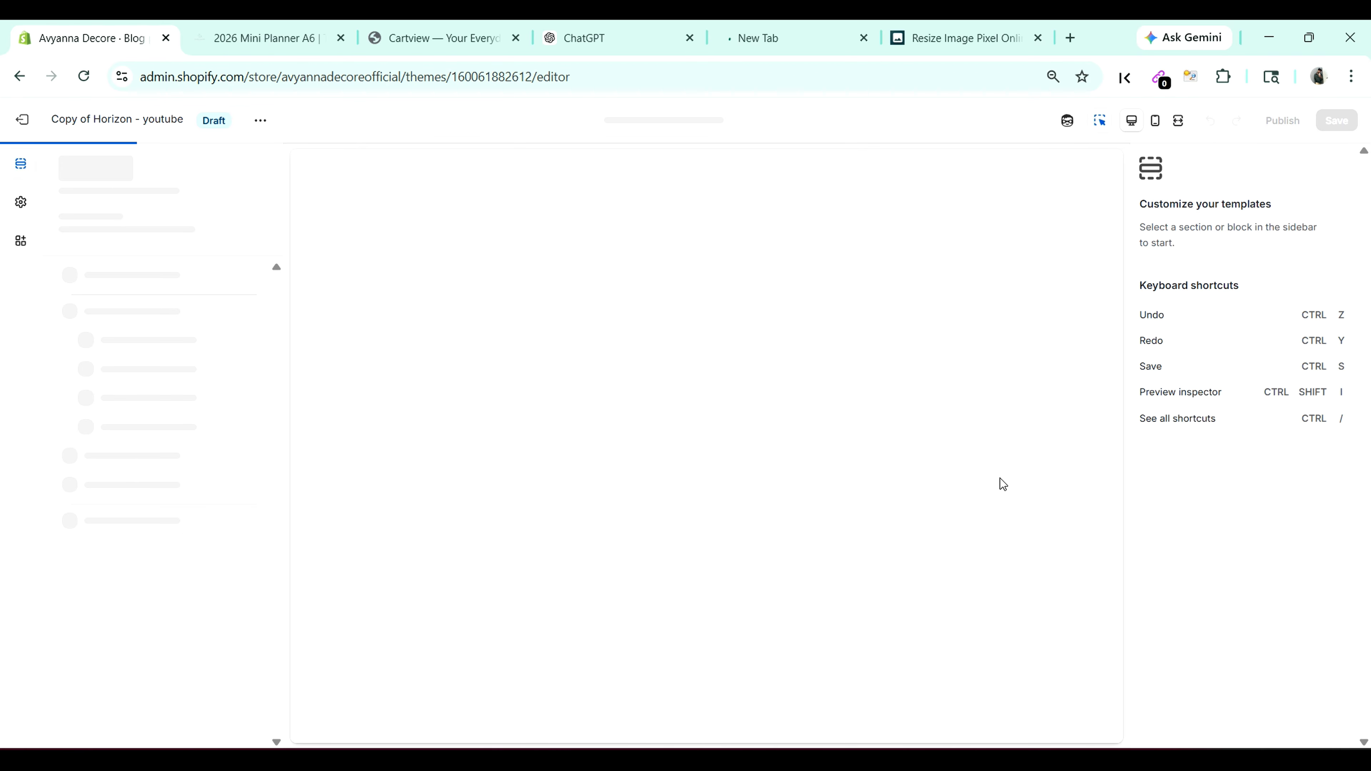
scroll(767, 380, "down", 3)
scroll(761, 378, "down", 4)
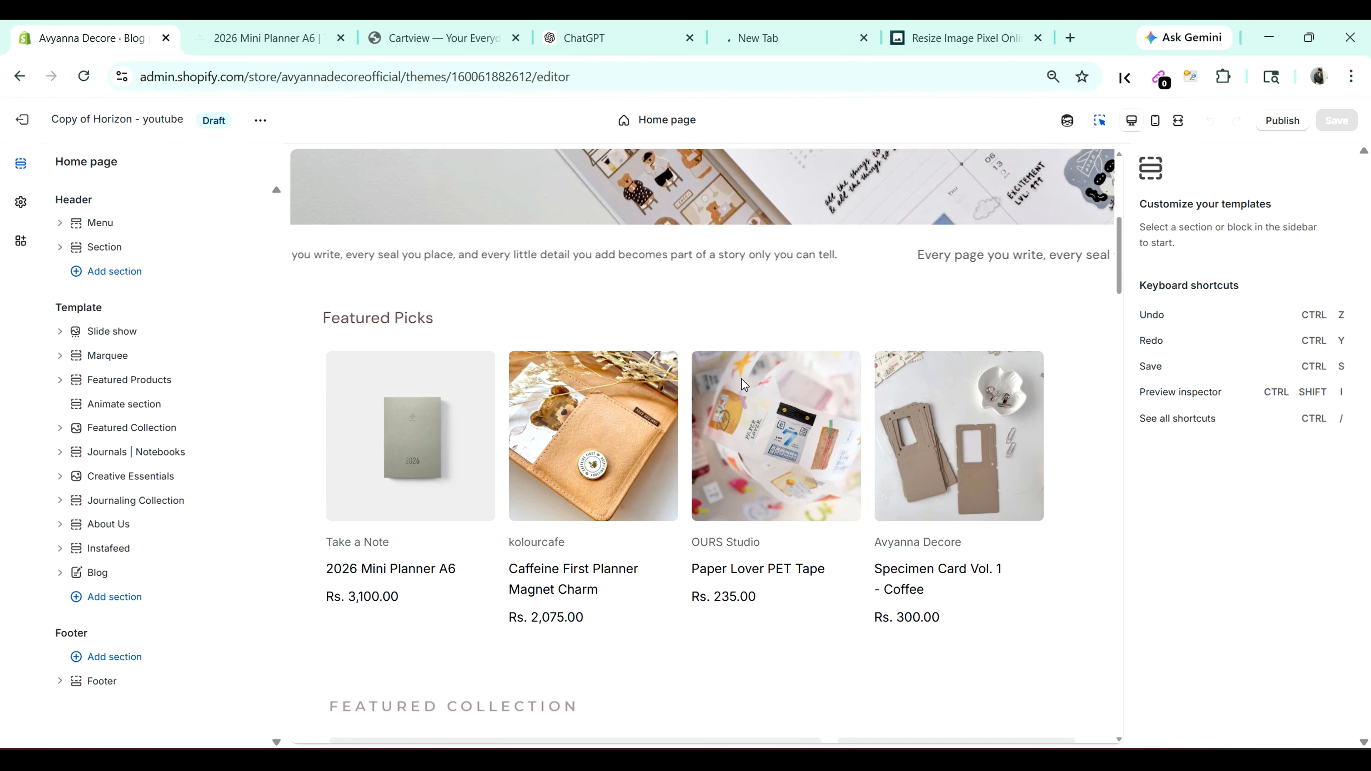
Step: Examine the aspect ratio options for the product card media in the Featured Products section
left_click(433, 426)
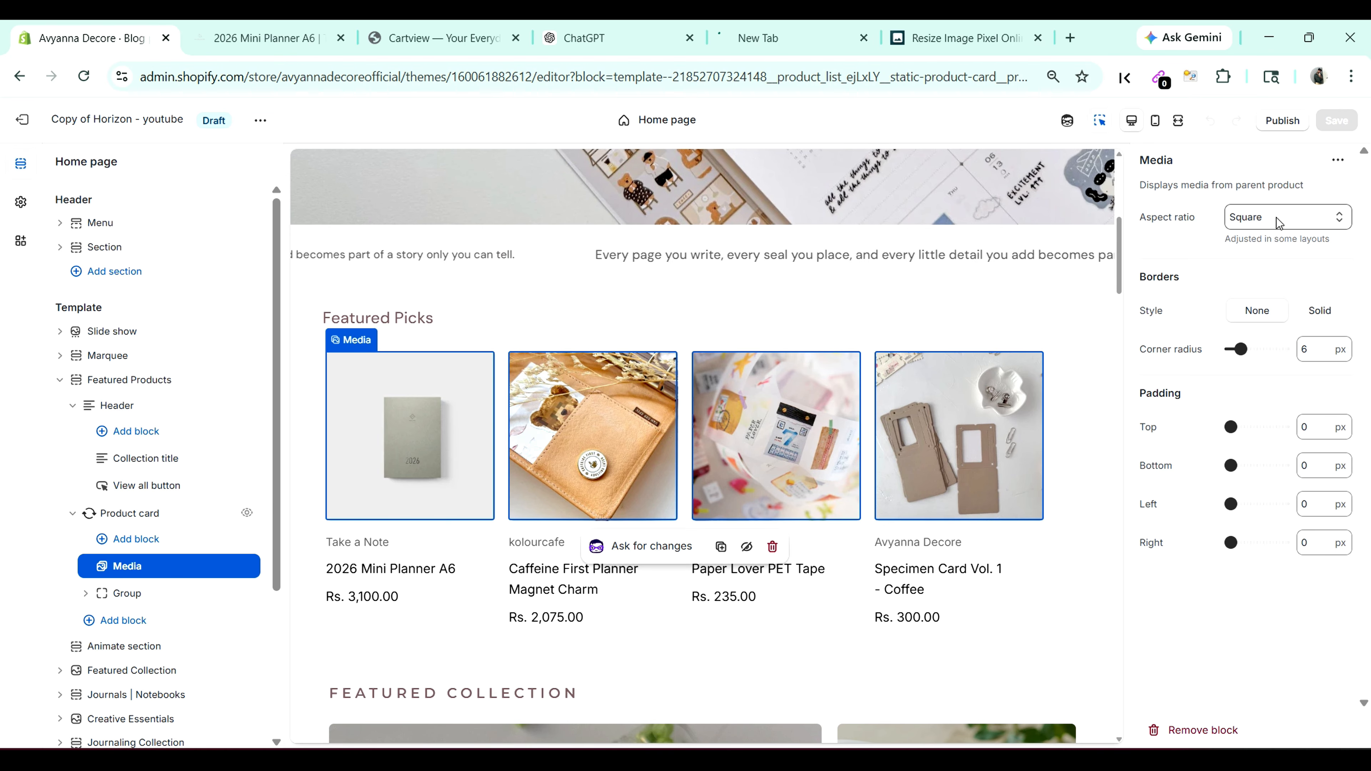
left_click(1276, 218)
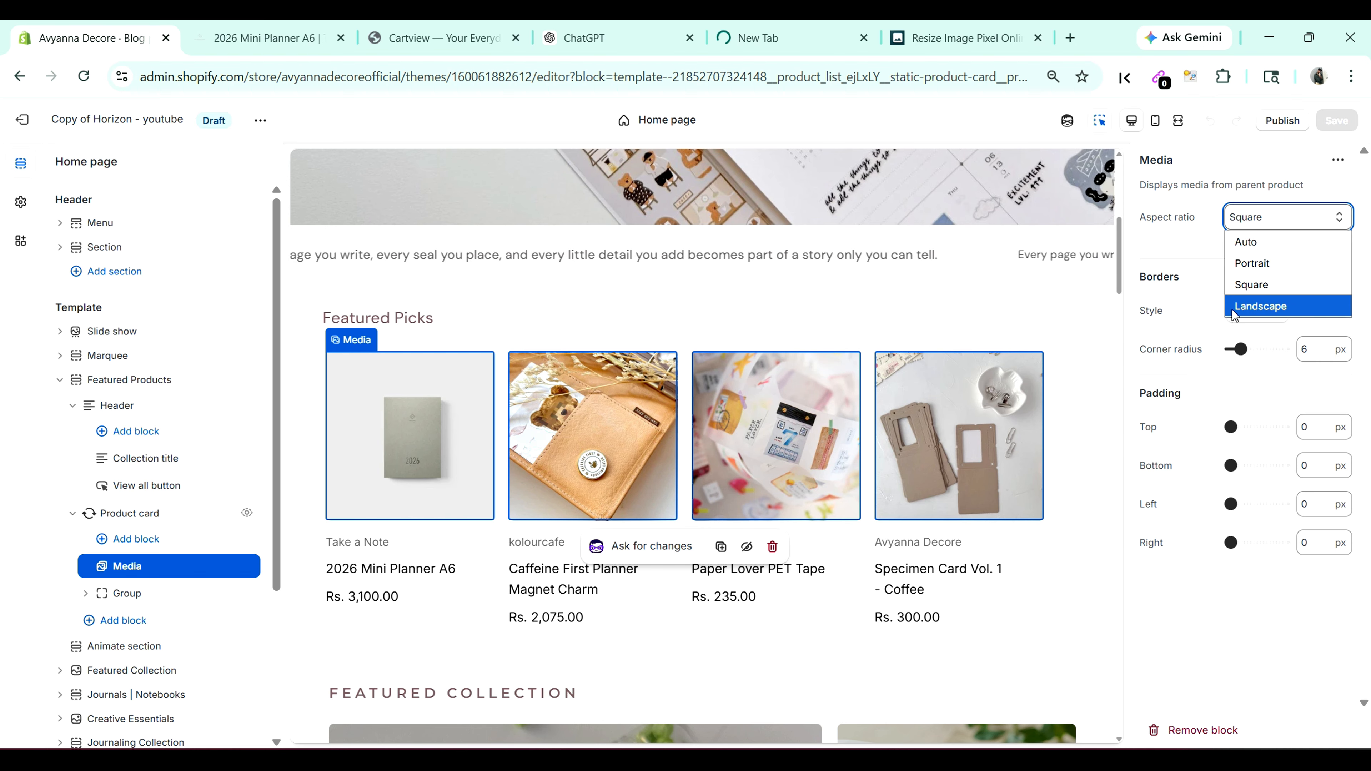
left_click(1185, 310)
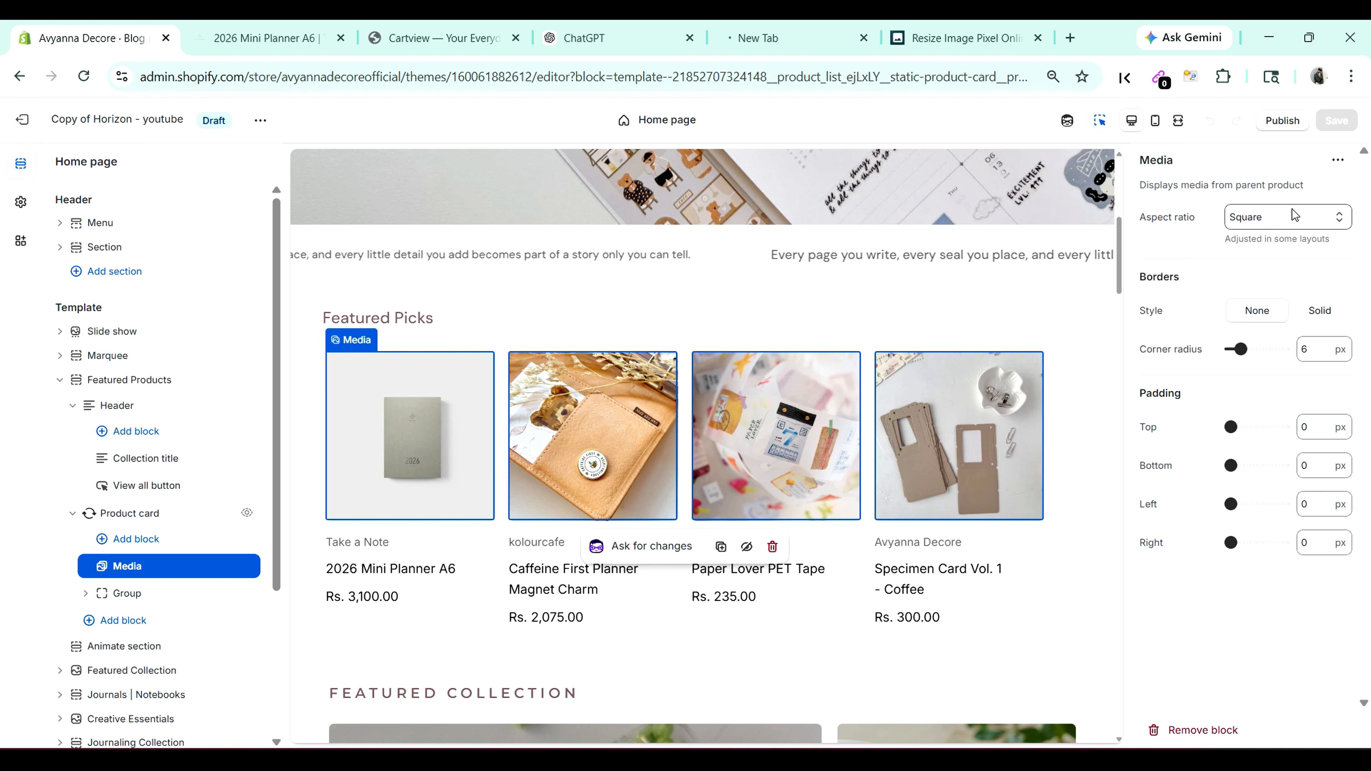
Step: Open the 2026 Mini Planner A6 product page from its Featured Picks image in the theme preview
left_click(431, 440)
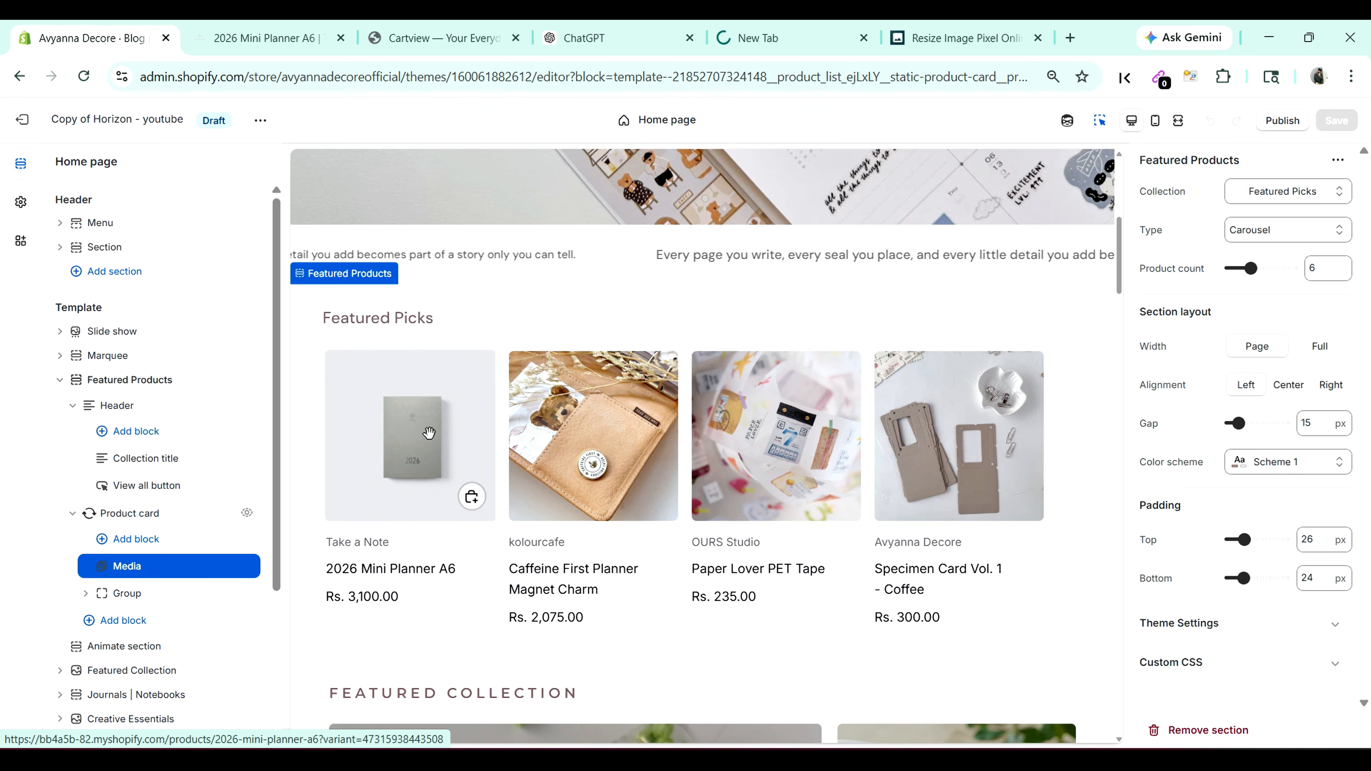
left_click(432, 441)
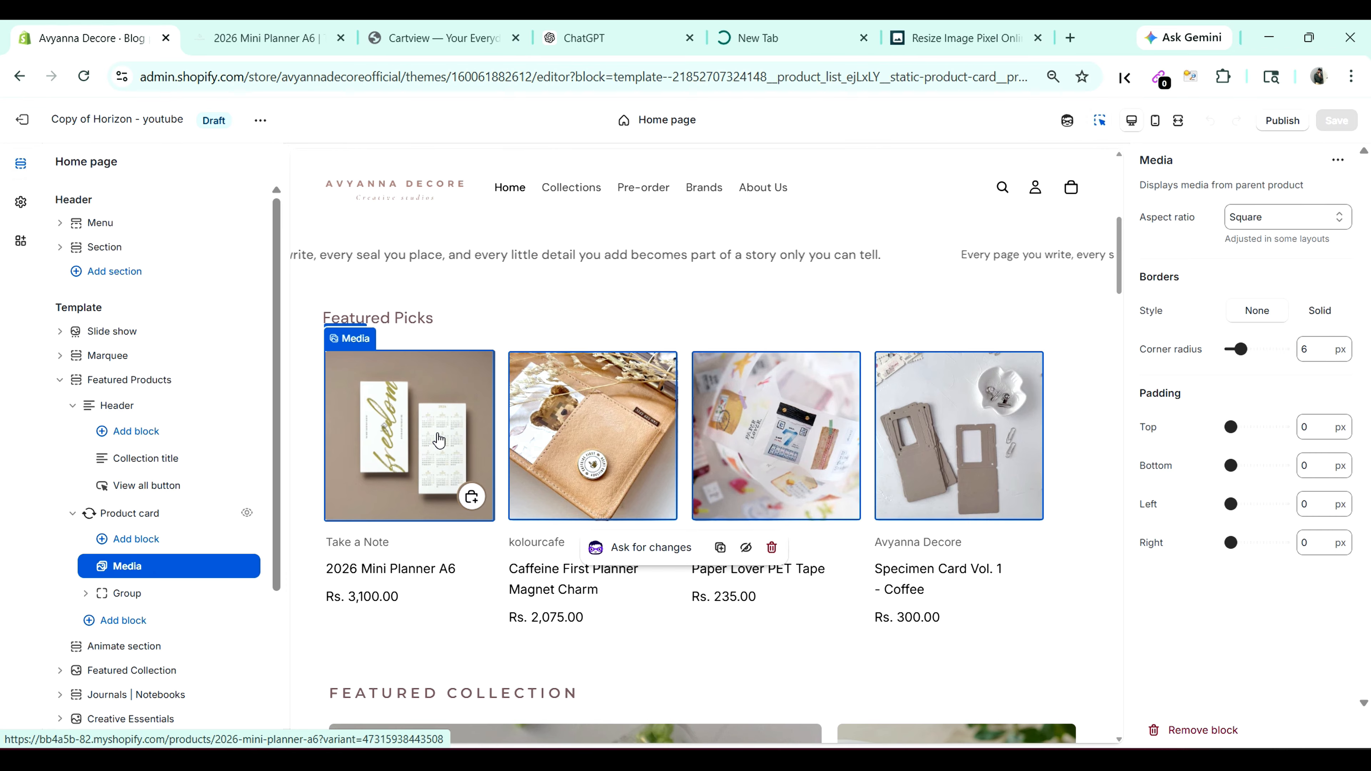
left_click(437, 435)
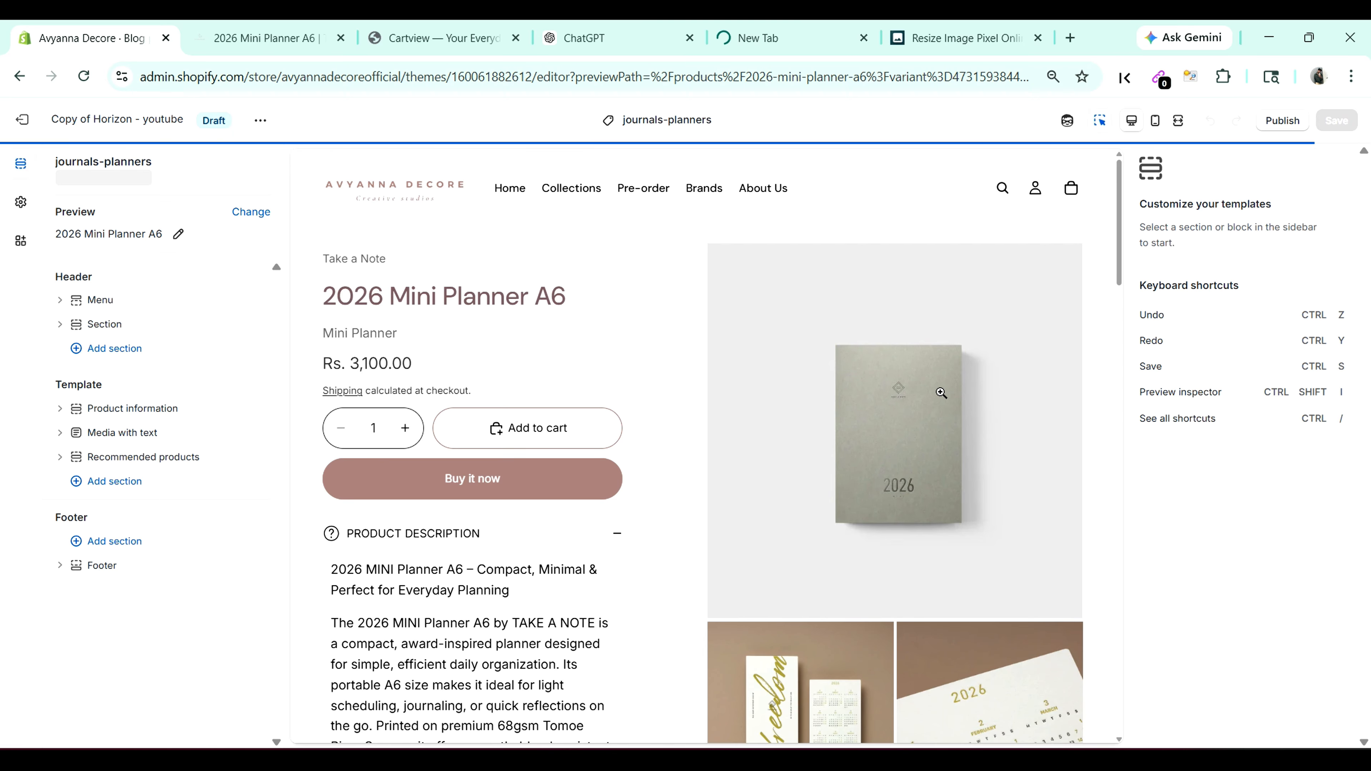
Step: Examine the aspect ratio setting of the planner's product media and its image display in the desktop and mobile previews
left_click(867, 419)
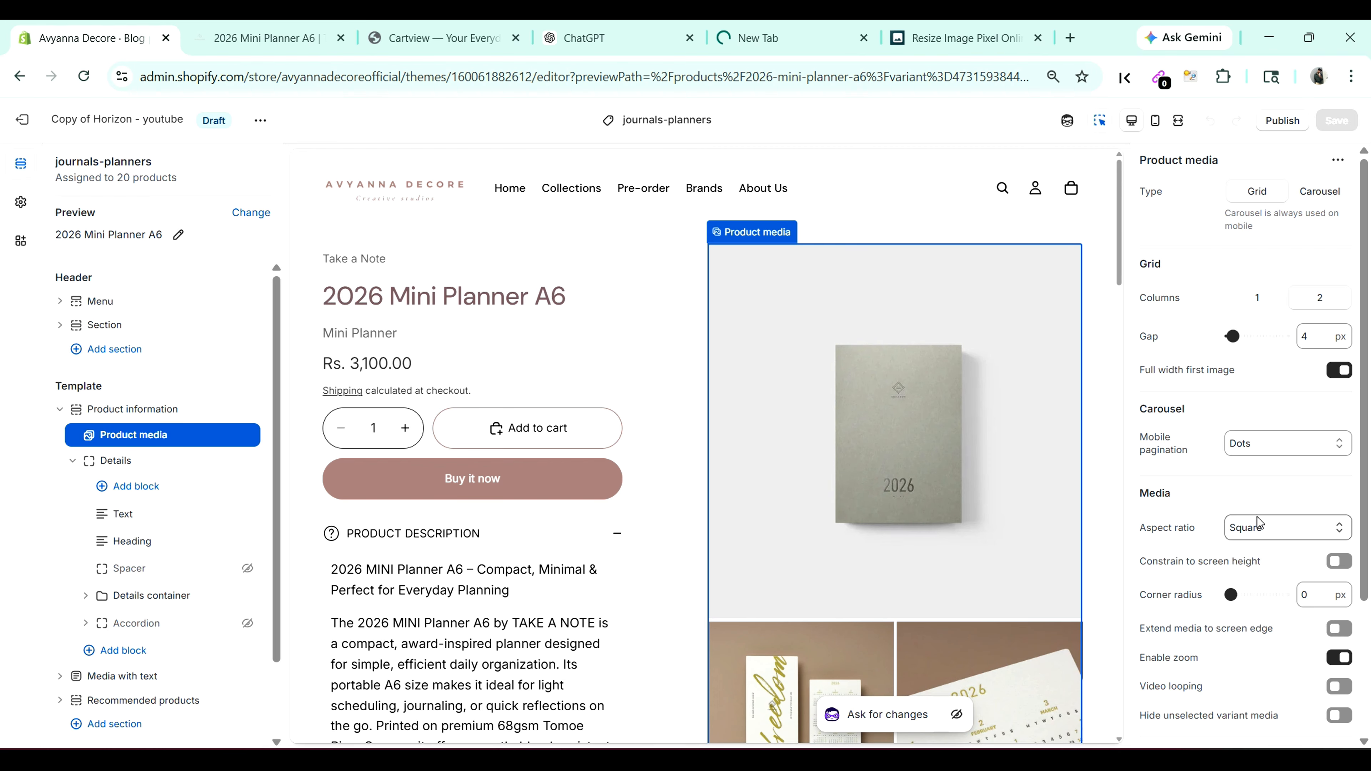
left_click(1267, 532)
left_click(1268, 533)
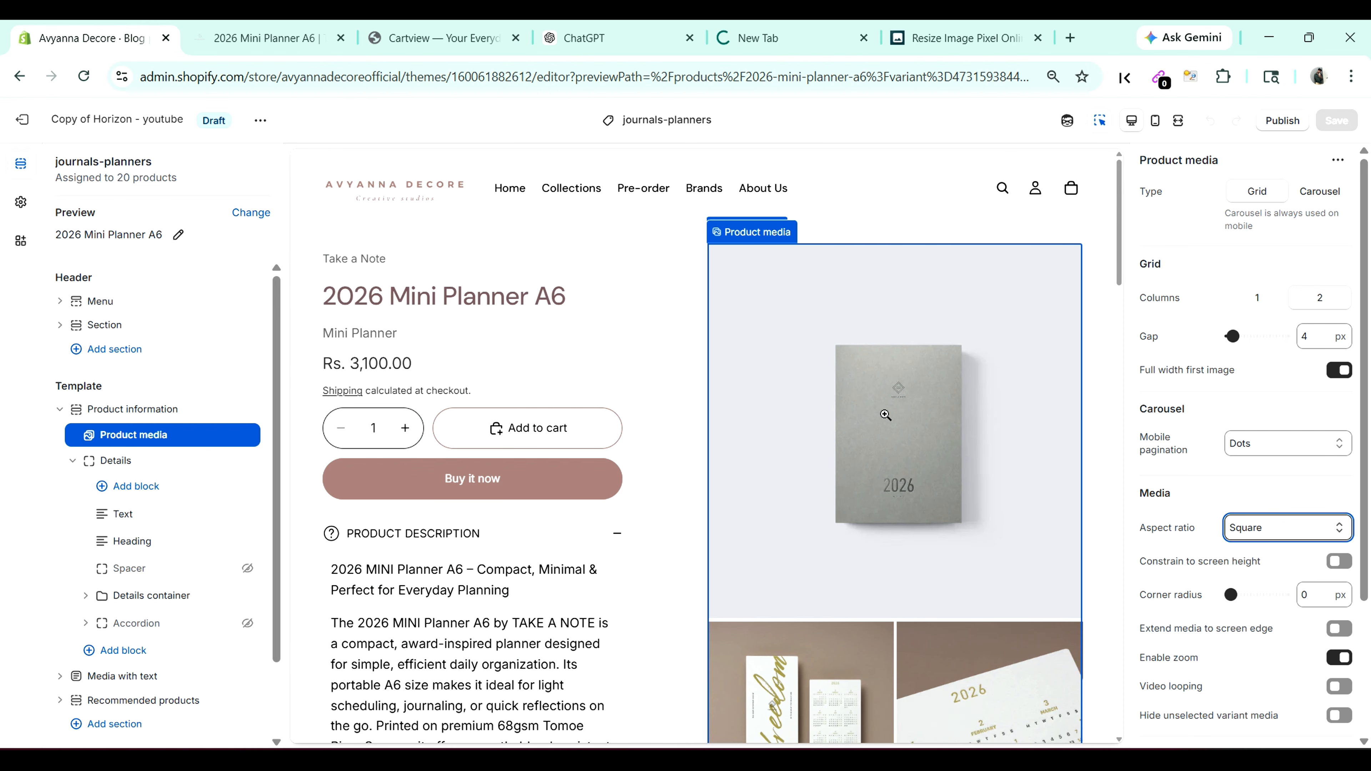
scroll(886, 414, "down", 1)
scroll(885, 415, "down", 3)
scroll(885, 415, "up", 4)
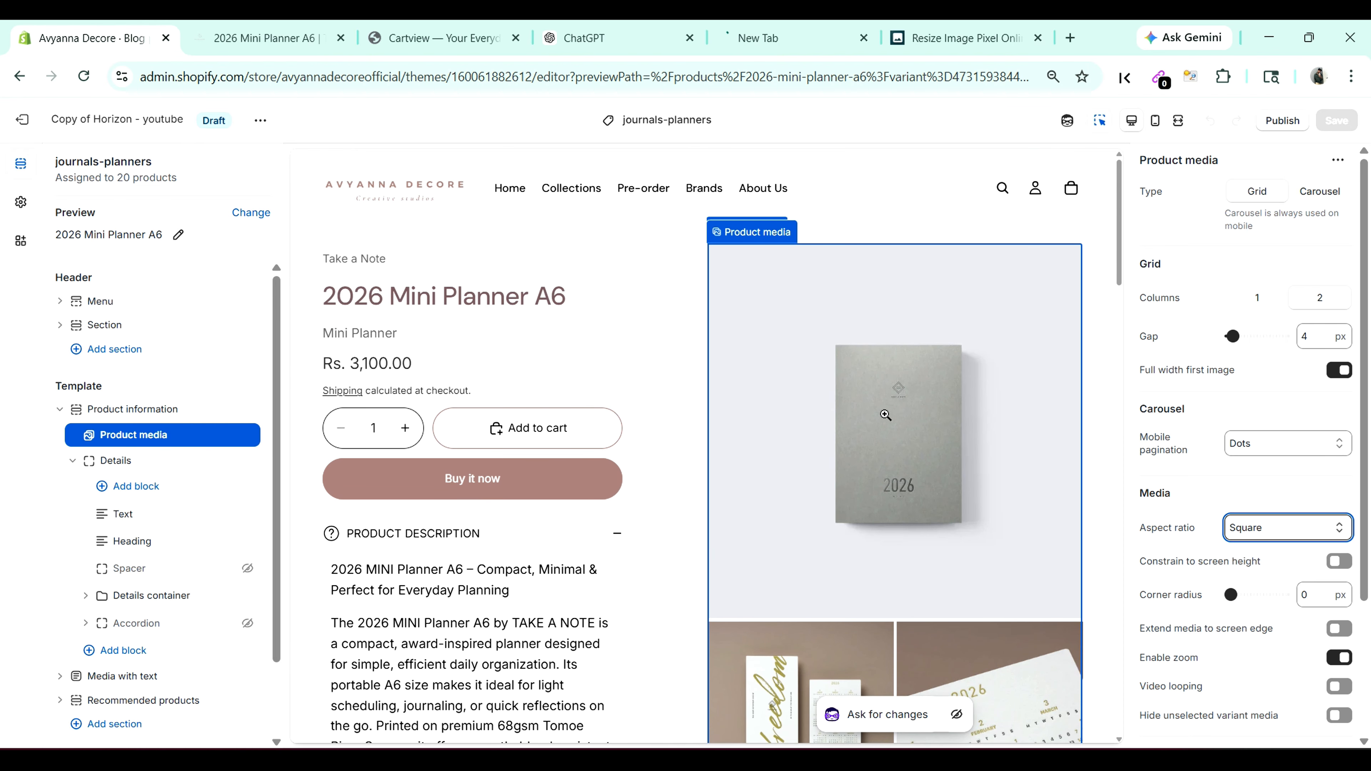
left_click(1156, 121)
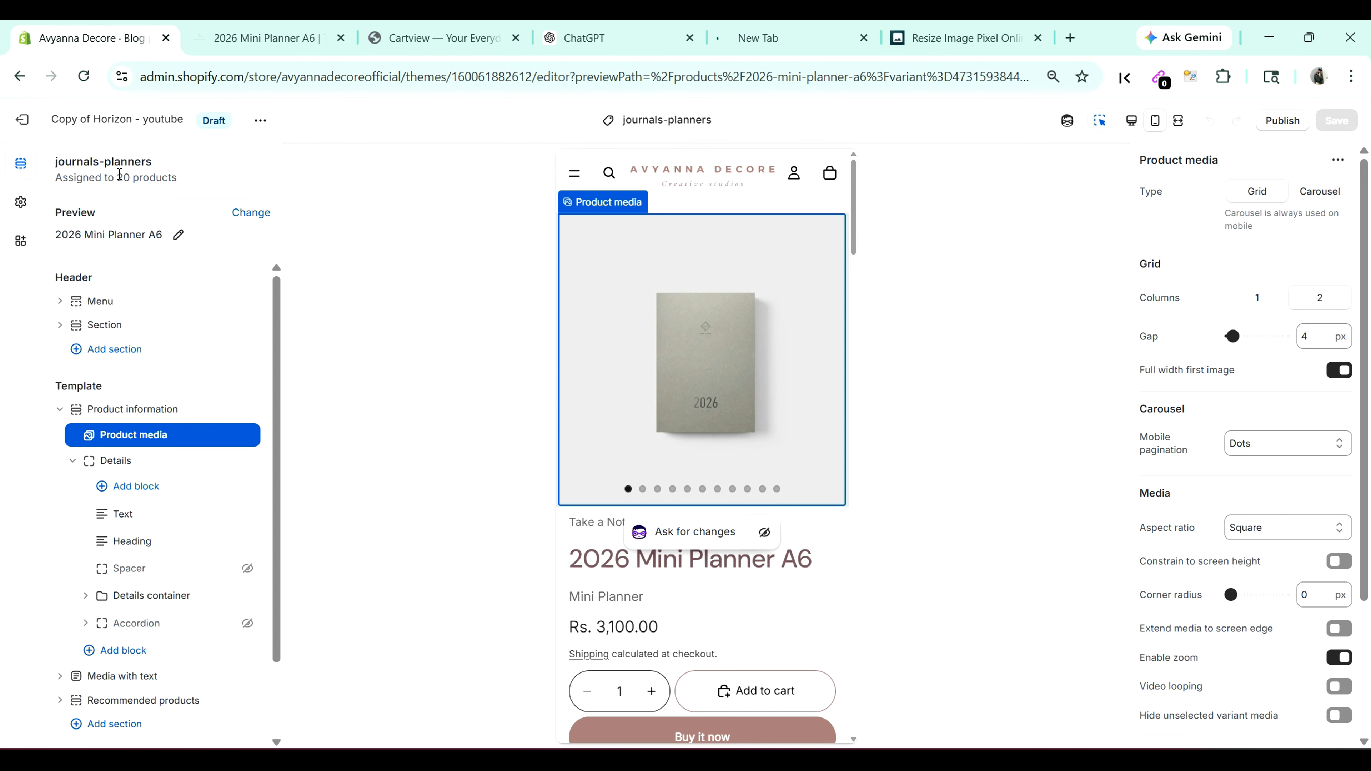
Step: Exit the theme editor and copy the product title 2026 Mini Planner A6 from the live storefront page
left_click(22, 120)
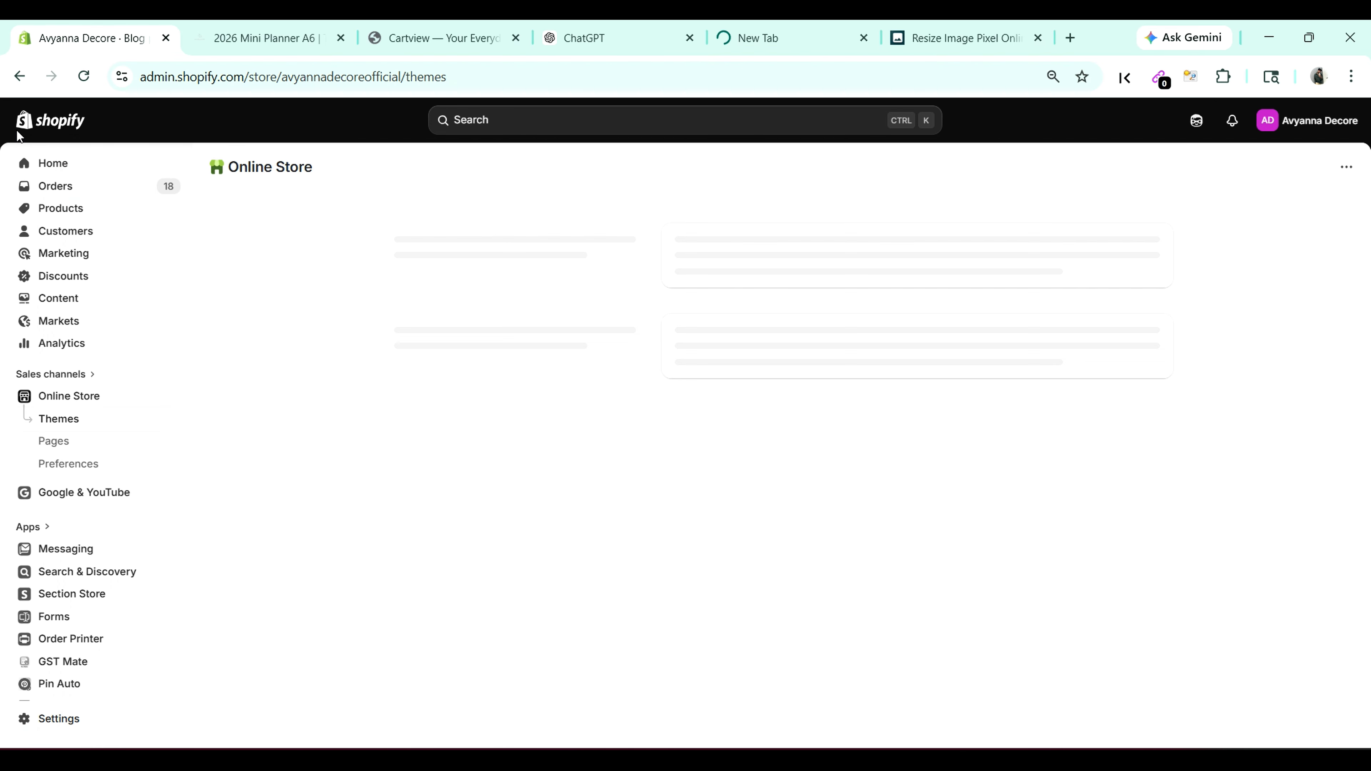
left_click(264, 37)
mouse_move(295, 138)
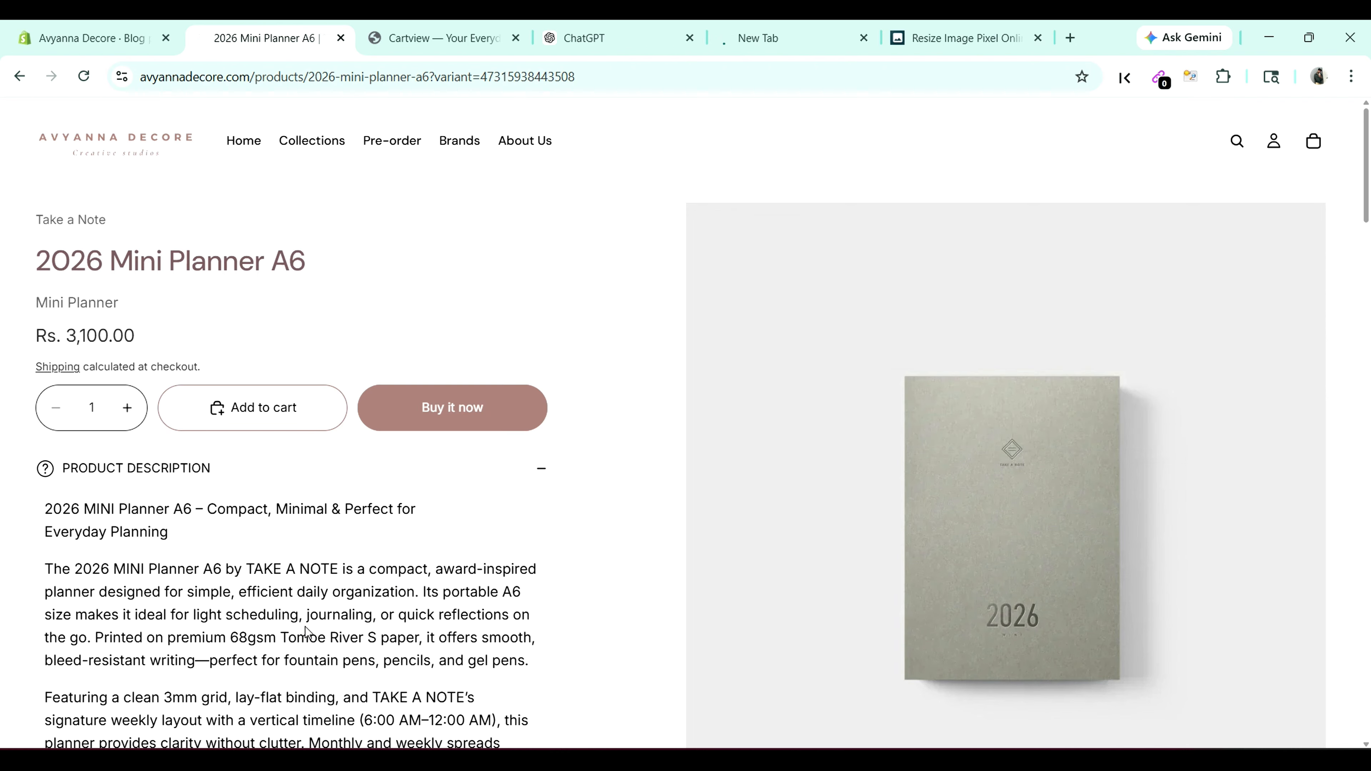
triple_click(221, 261)
key("ctrl+c")
Step: Search the Shopify admin's products for 2026 Mini Planner A6 and open that product
left_click(146, 38)
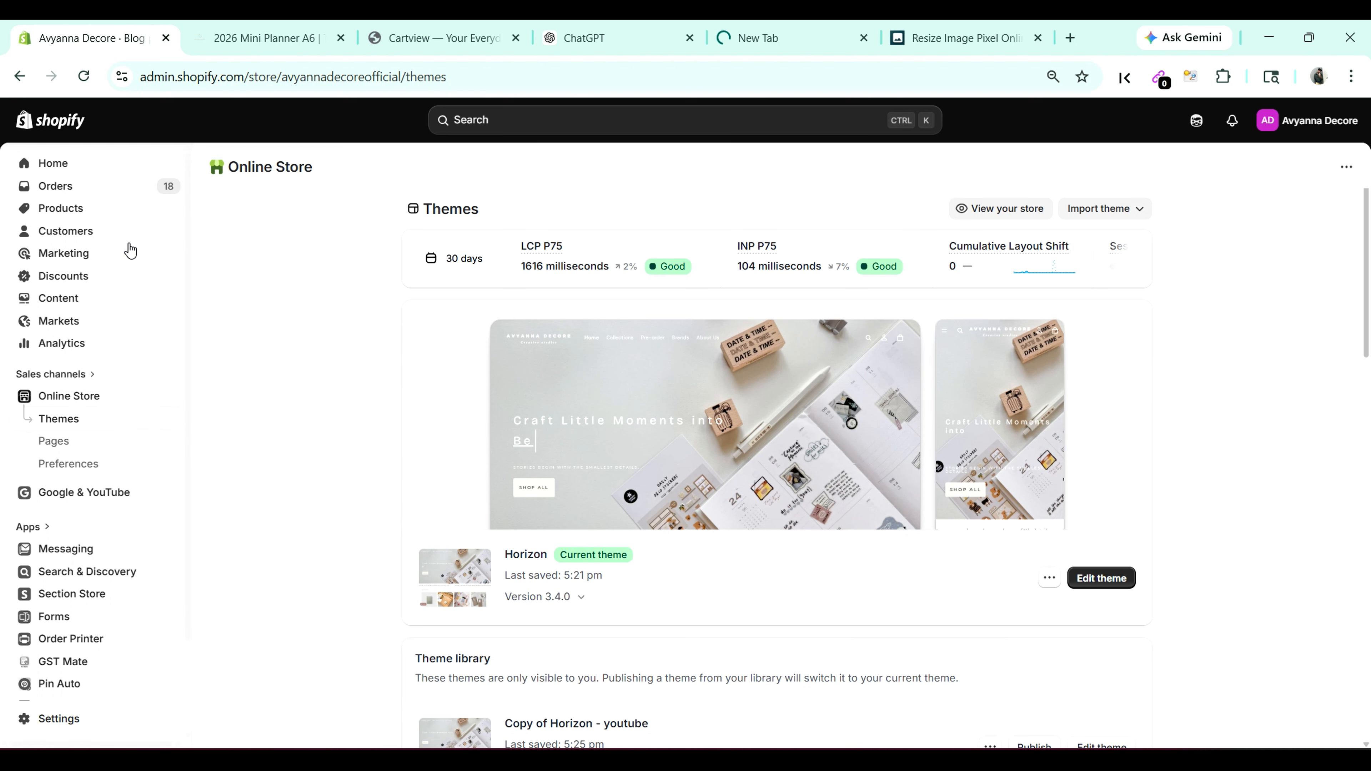
left_click(88, 209)
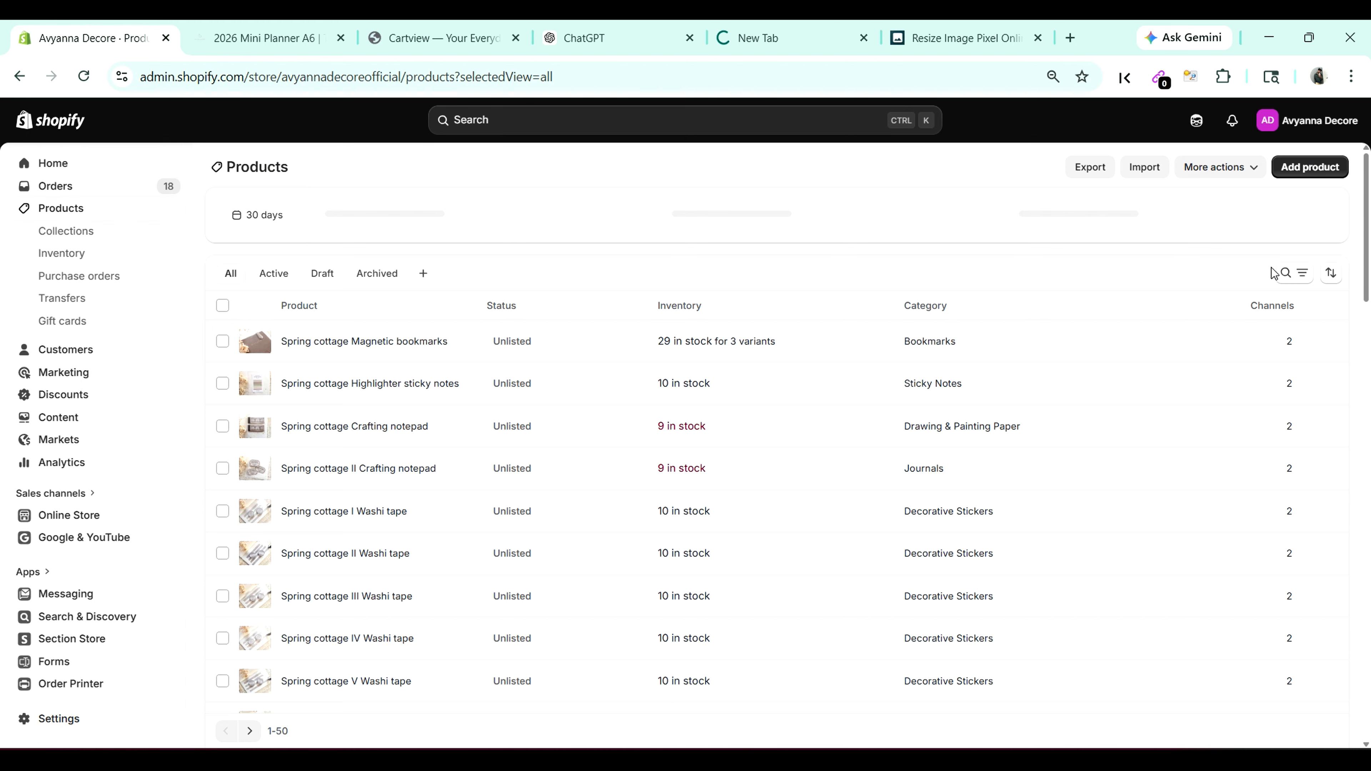
left_click(1288, 273)
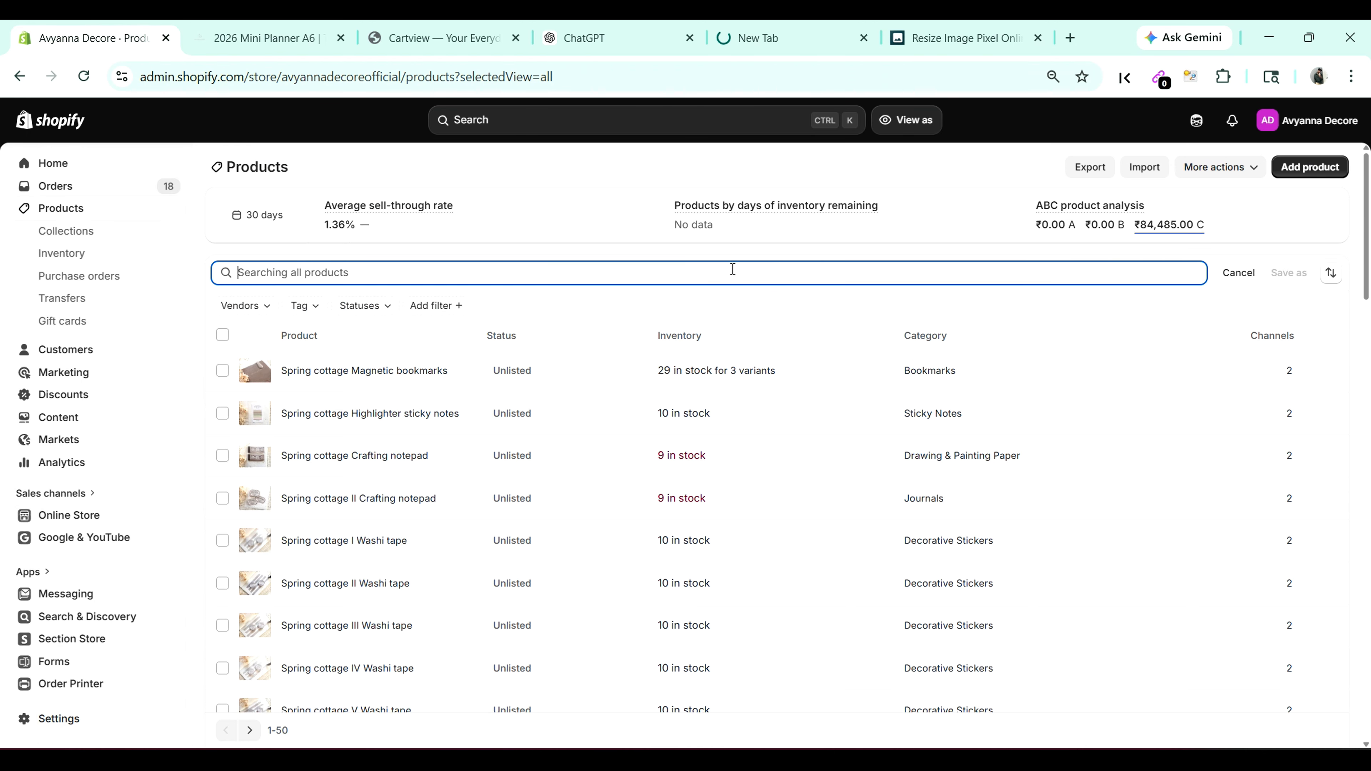
key("ctrl+v")
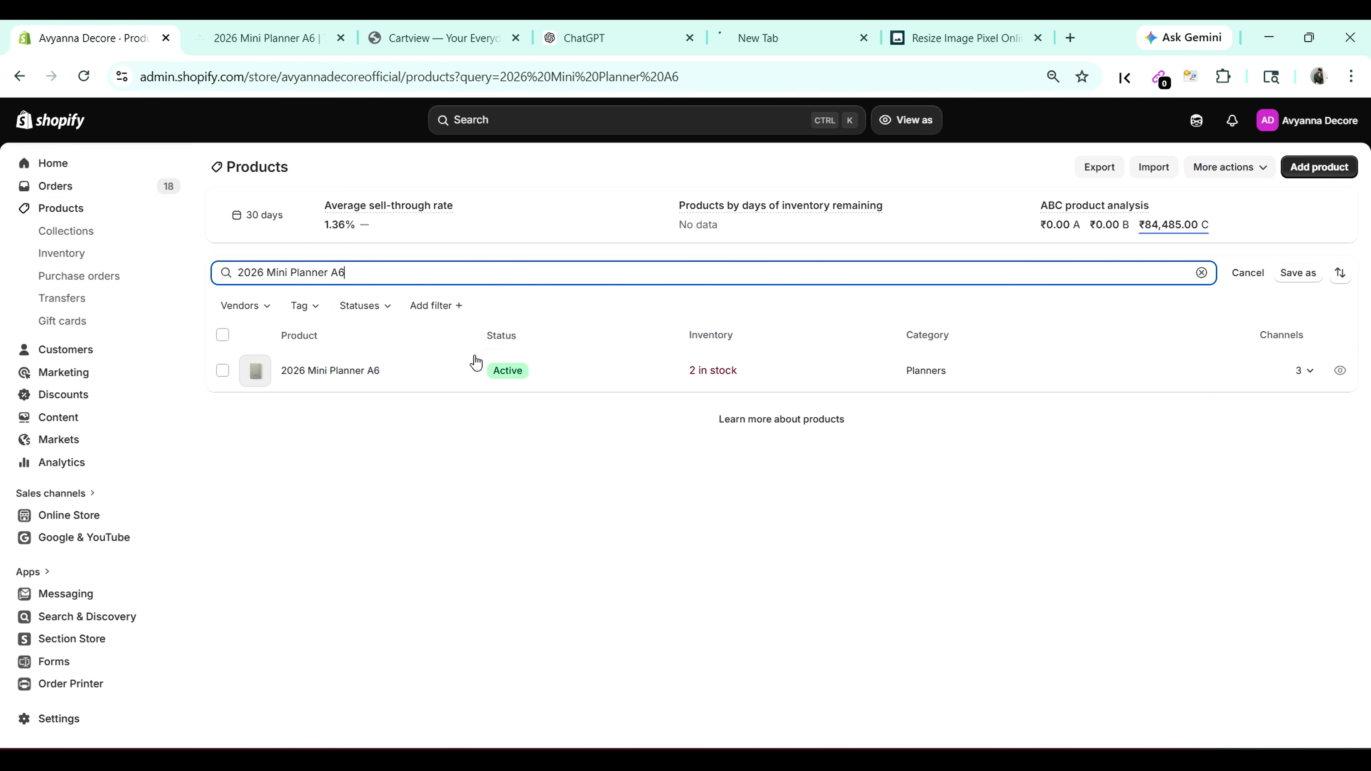
left_click(366, 370)
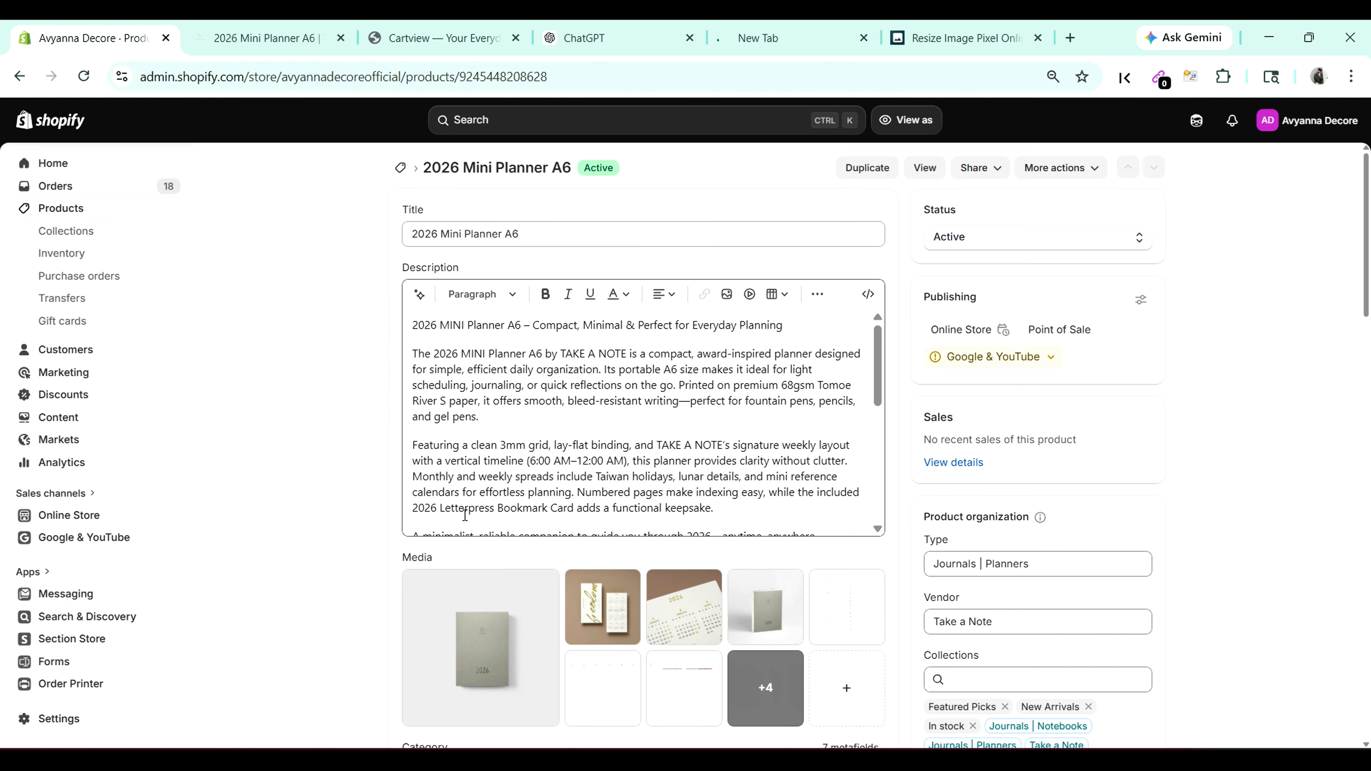
Step: Look through the planner's description and open its first media image to view the image information
scroll(510, 504, "down", 3)
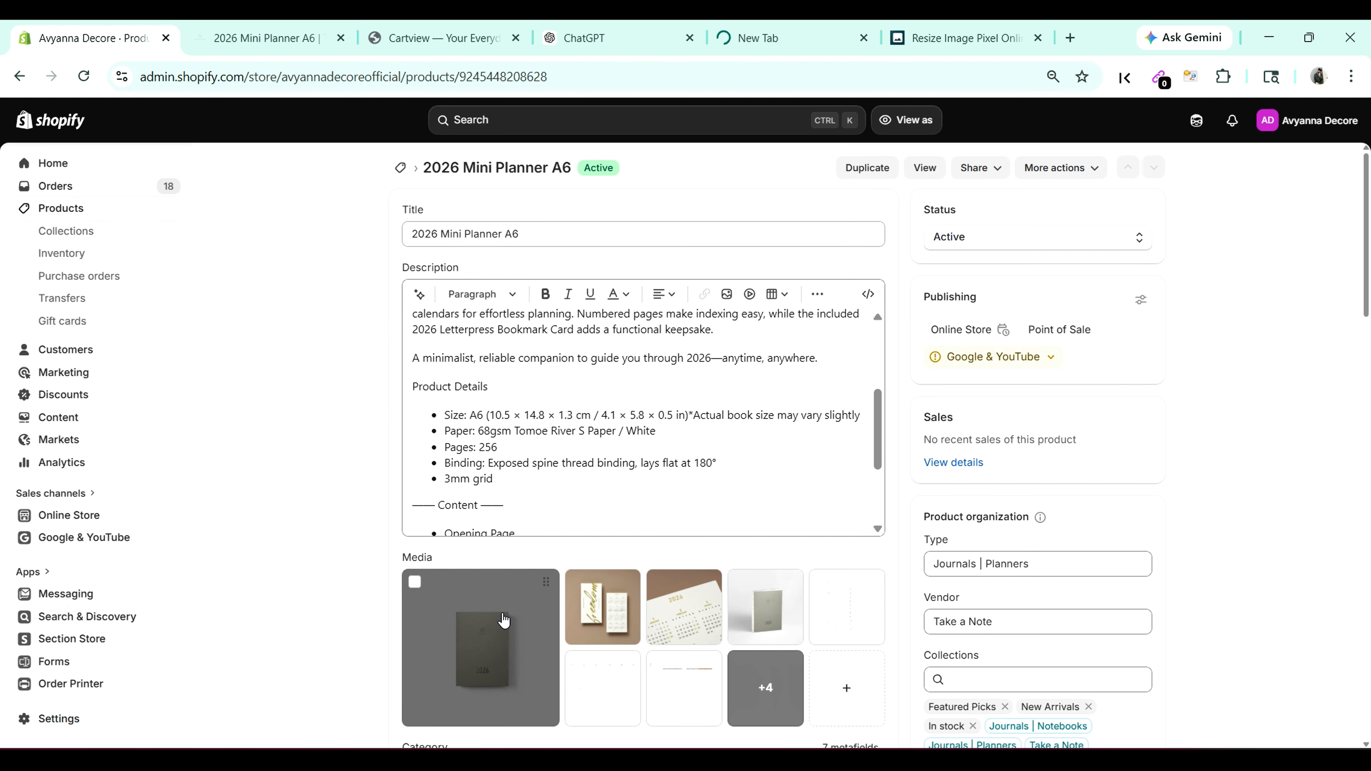
scroll(526, 480, "down", 3)
left_click(499, 599)
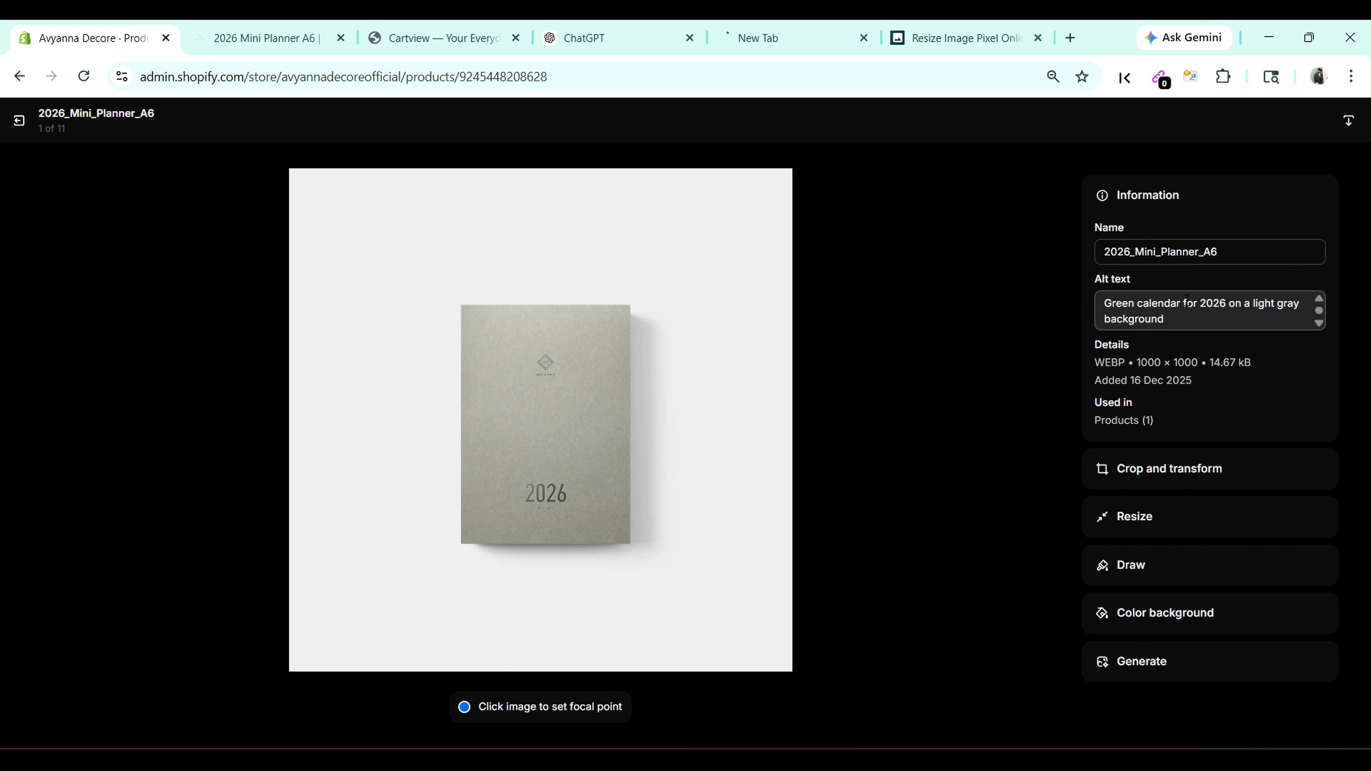
Step: Clear the image's alt text, accept the suggestion "Green calendar for 2026 on a light gray background", and try leaving the image editor
left_click_drag(1164, 319, 1082, 304)
key("BackSpace")
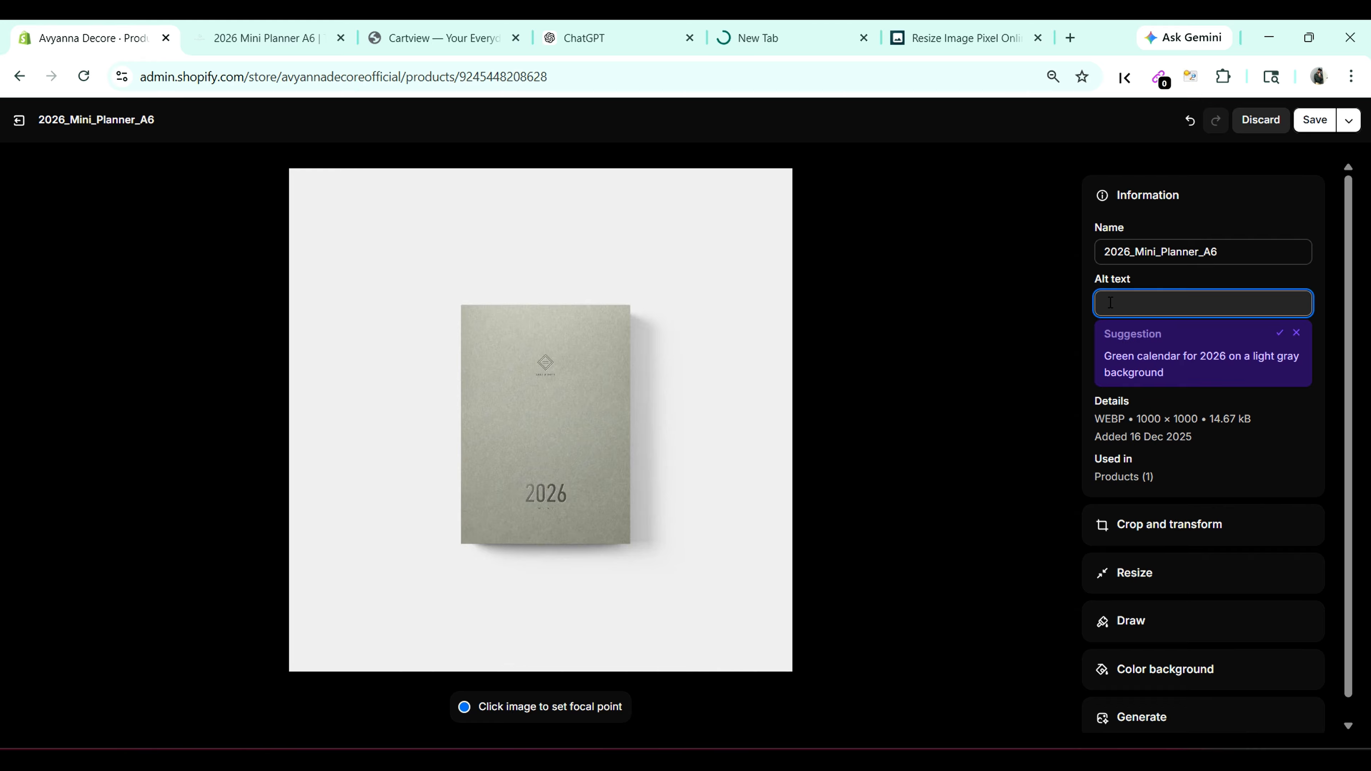
left_click(1280, 333)
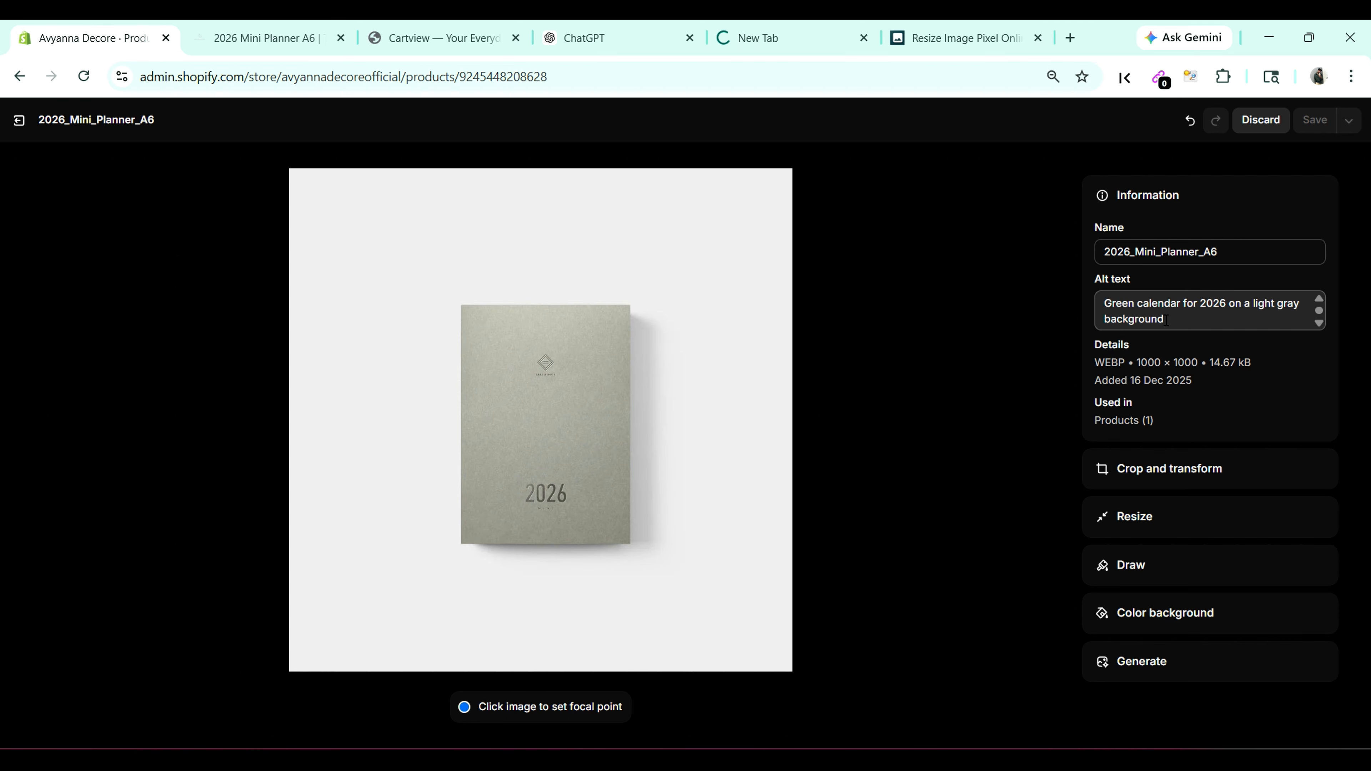
left_click(16, 120)
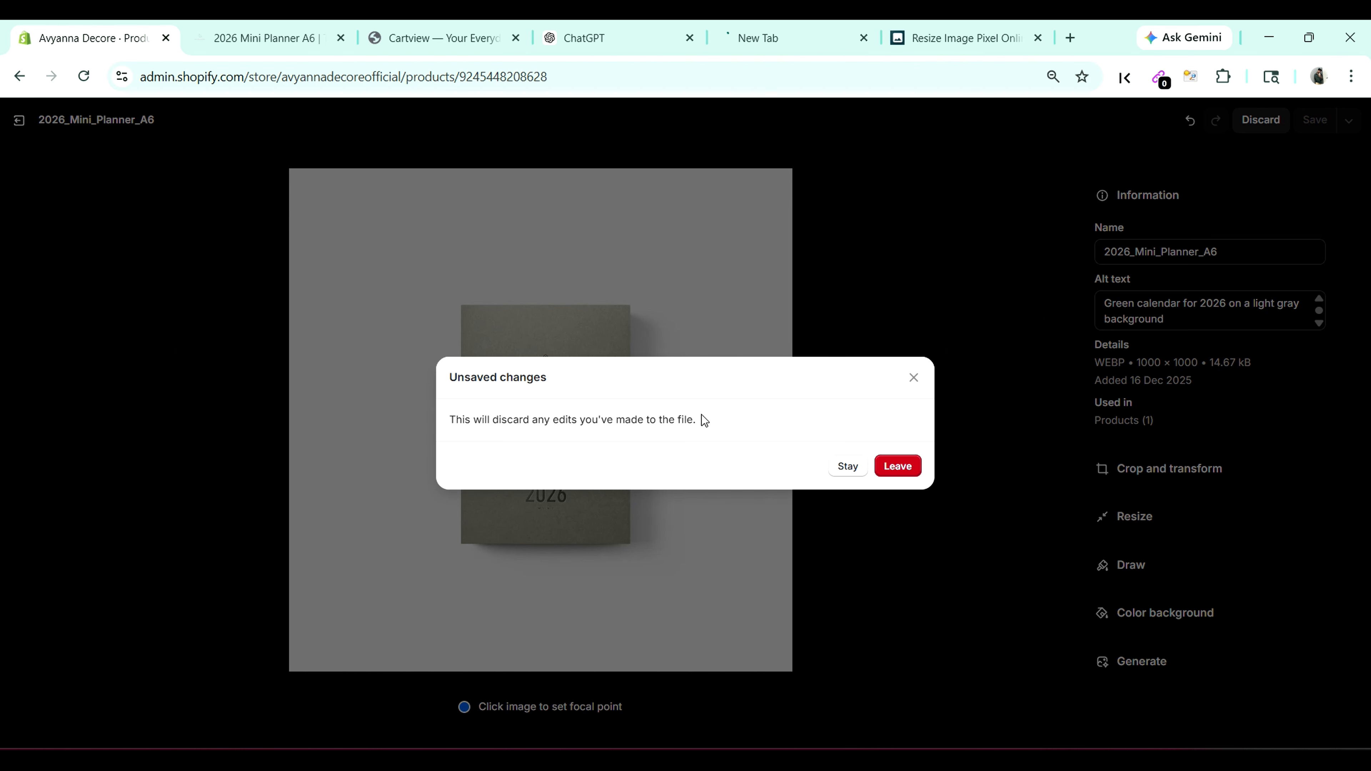
left_click(846, 466)
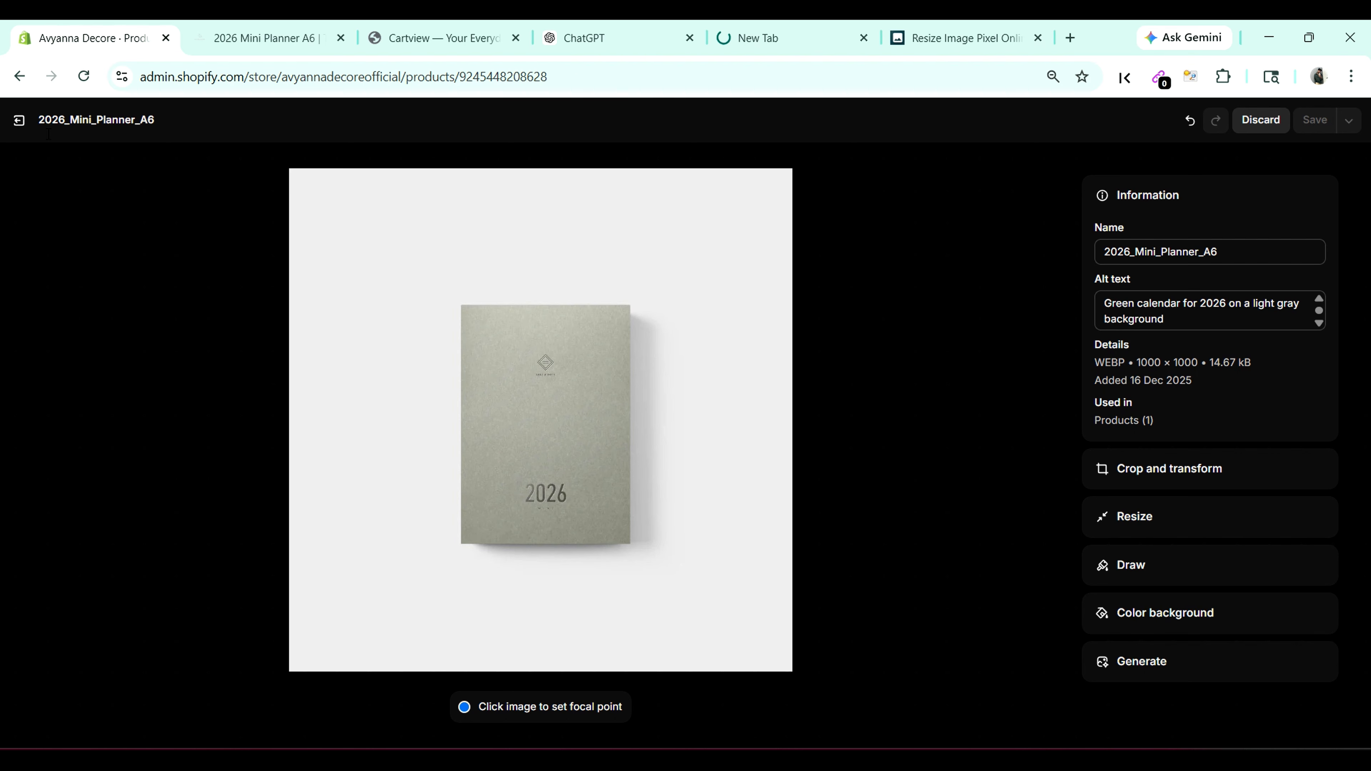
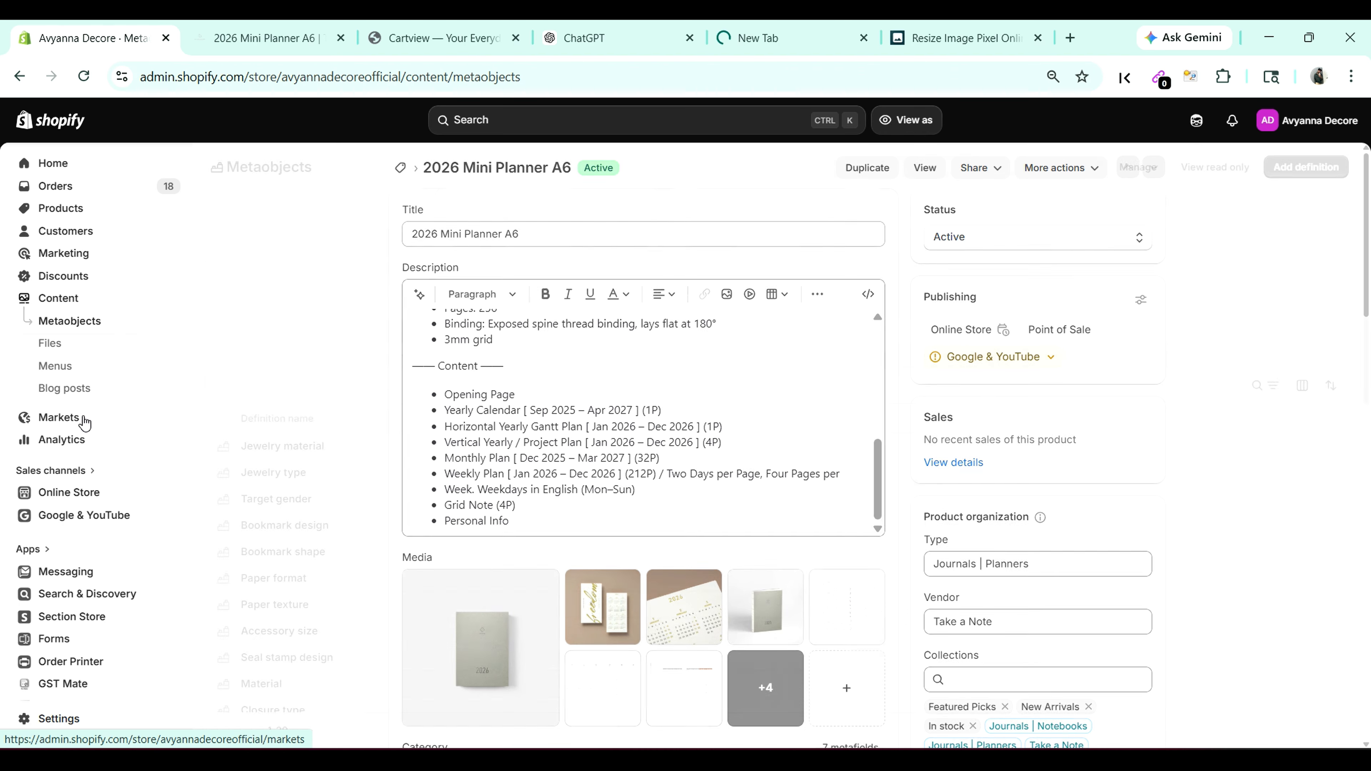
Step: Go to the second page of the store's Files and open the APC_2909 washi tape image to check its alt text
left_click(56, 354)
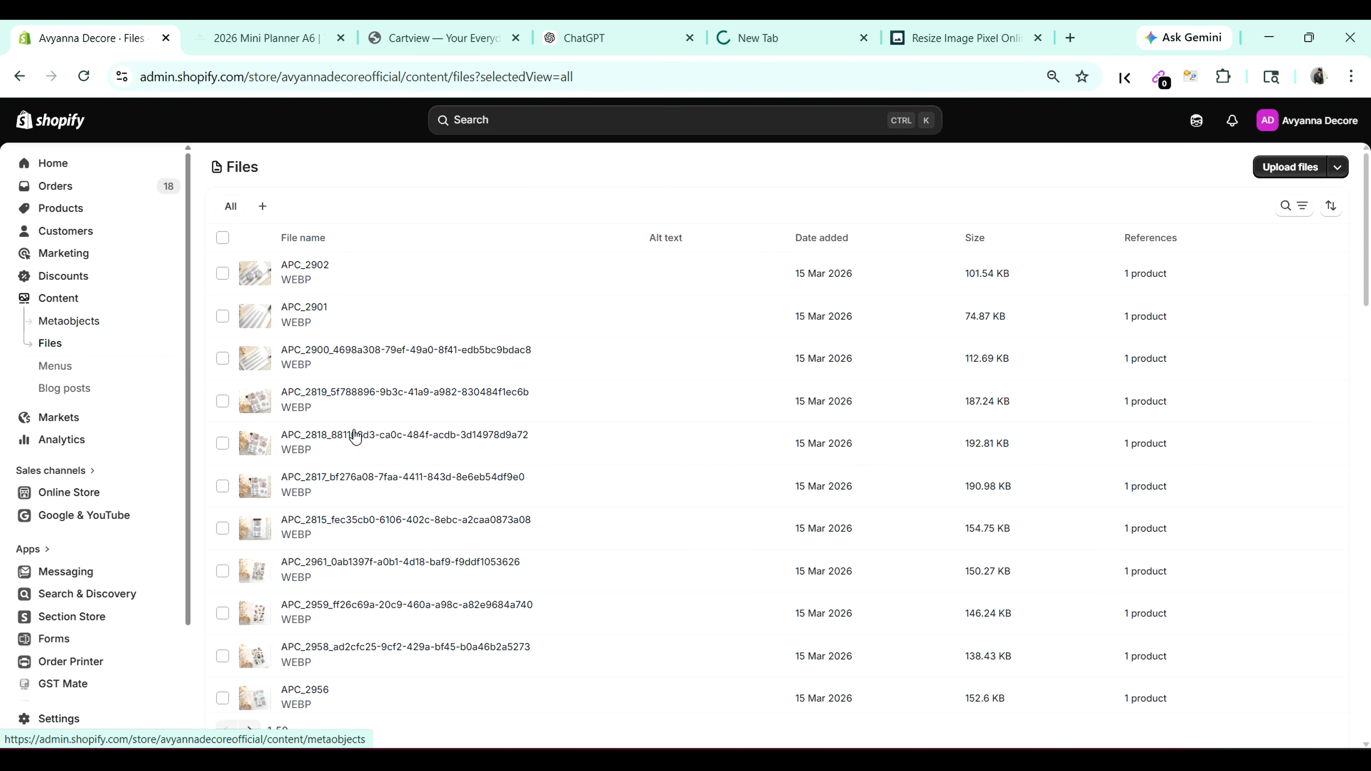
scroll(444, 522, "down", 20)
scroll(443, 527, "down", 5)
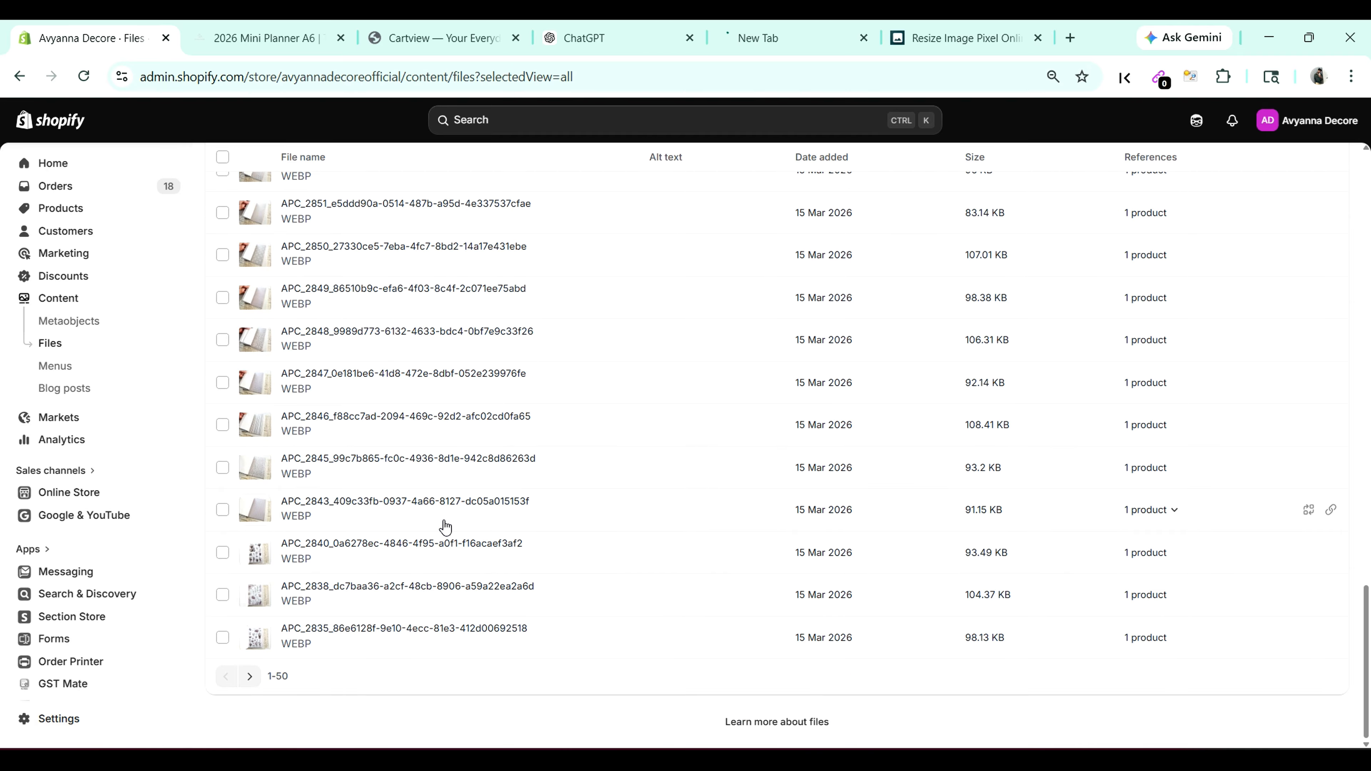
left_click(258, 684)
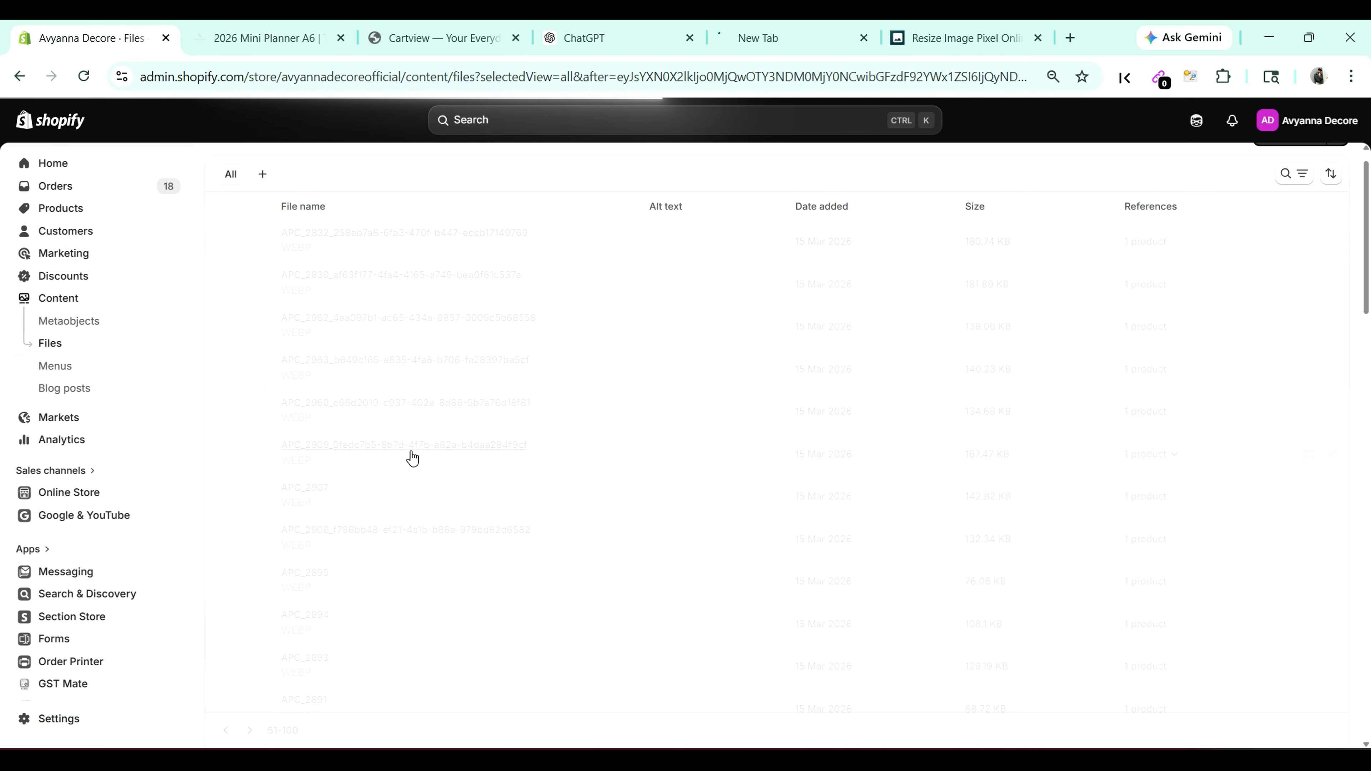
left_click(368, 451)
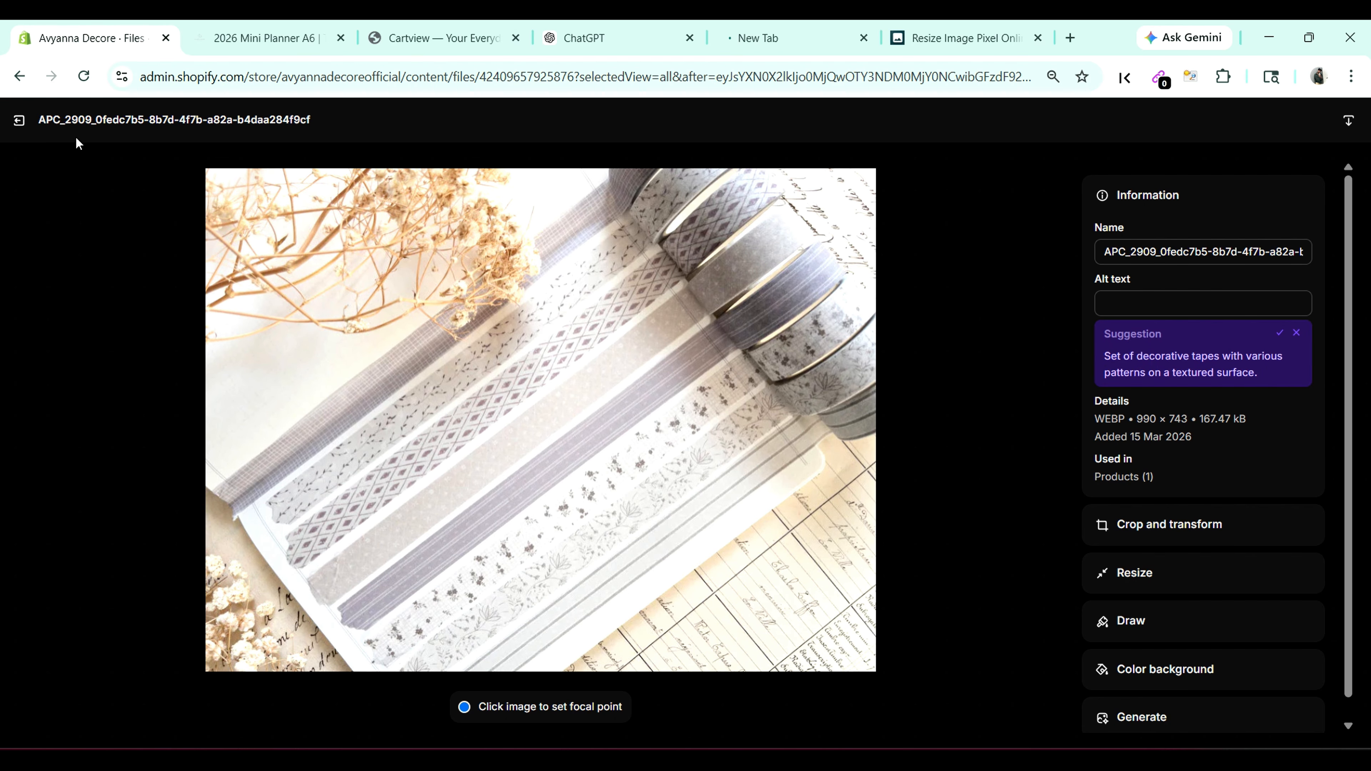
Step: Close the APC_2909 image and look through the Files page's entries for their alt text
left_click(19, 125)
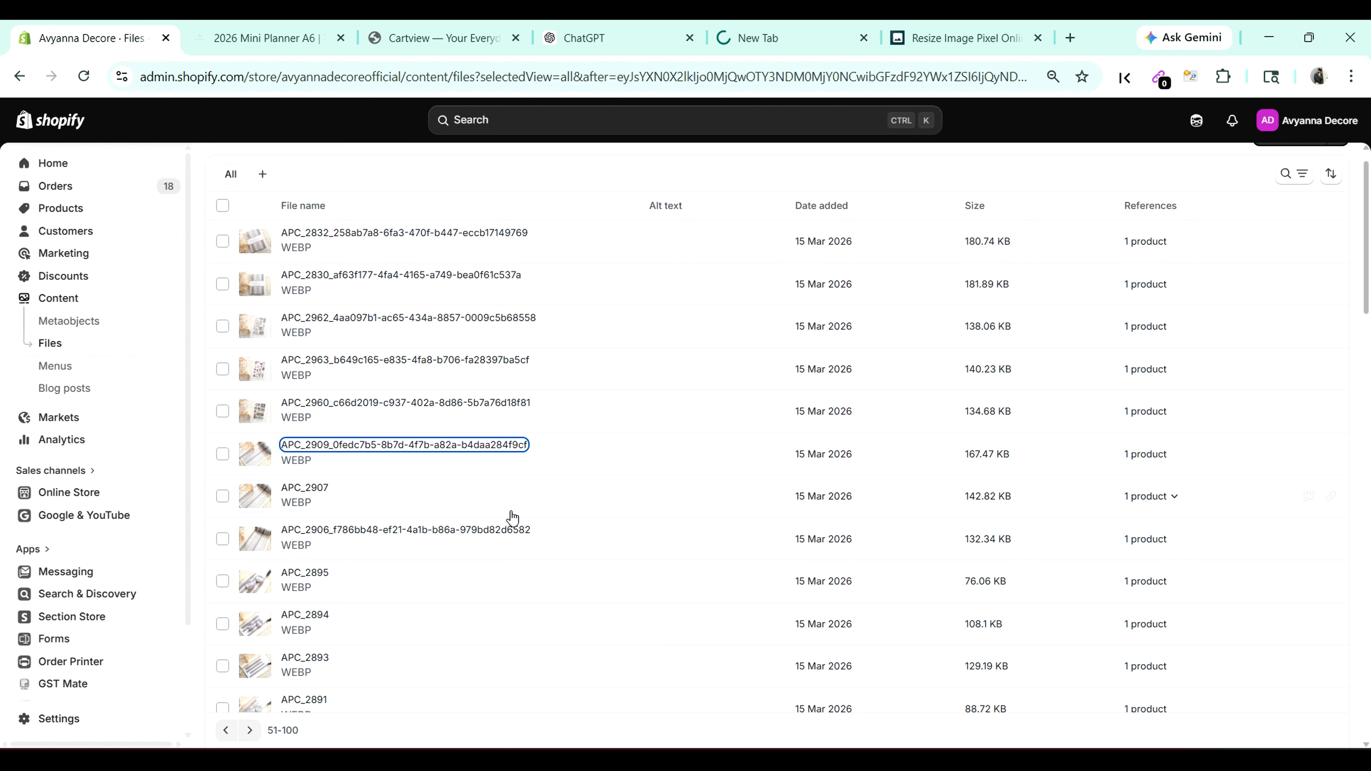
scroll(512, 524, "down", 2)
scroll(513, 541, "down", 10)
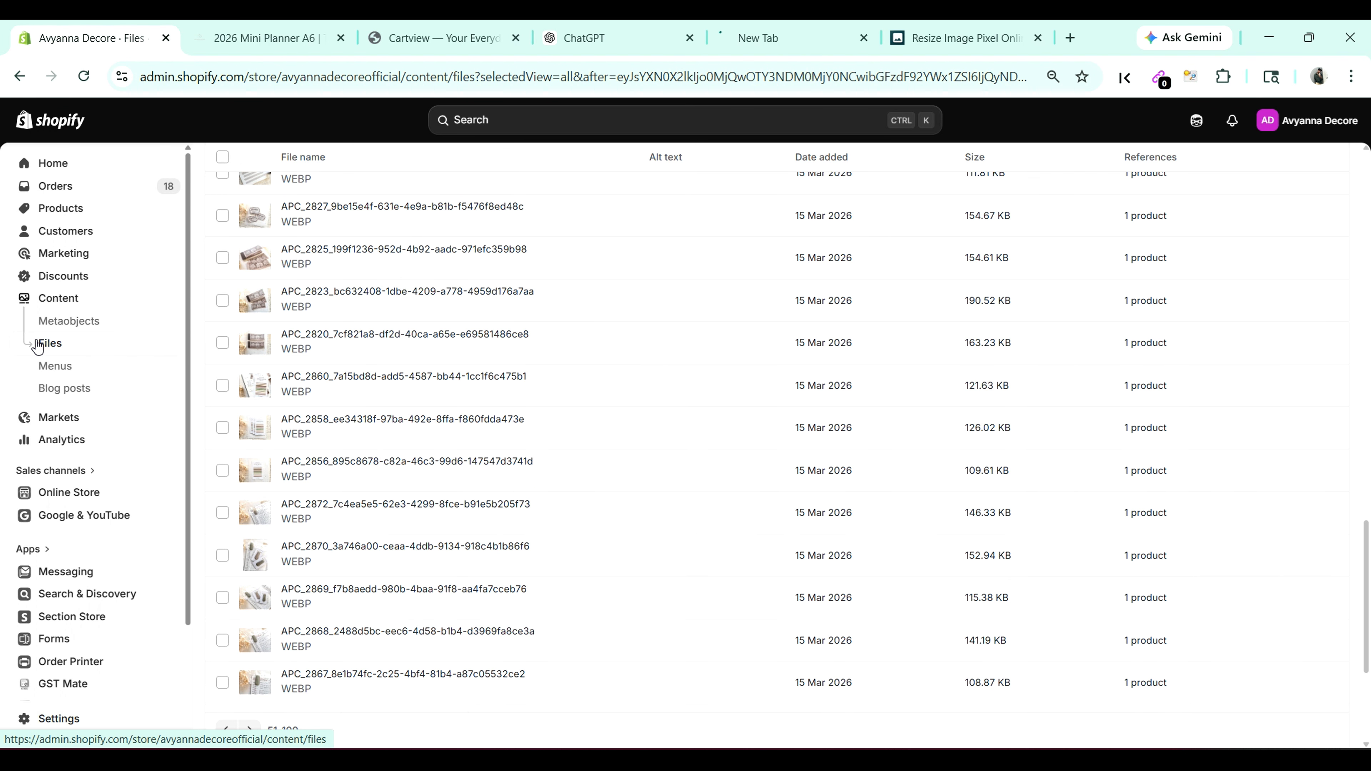
scroll(227, 567, "down", 5)
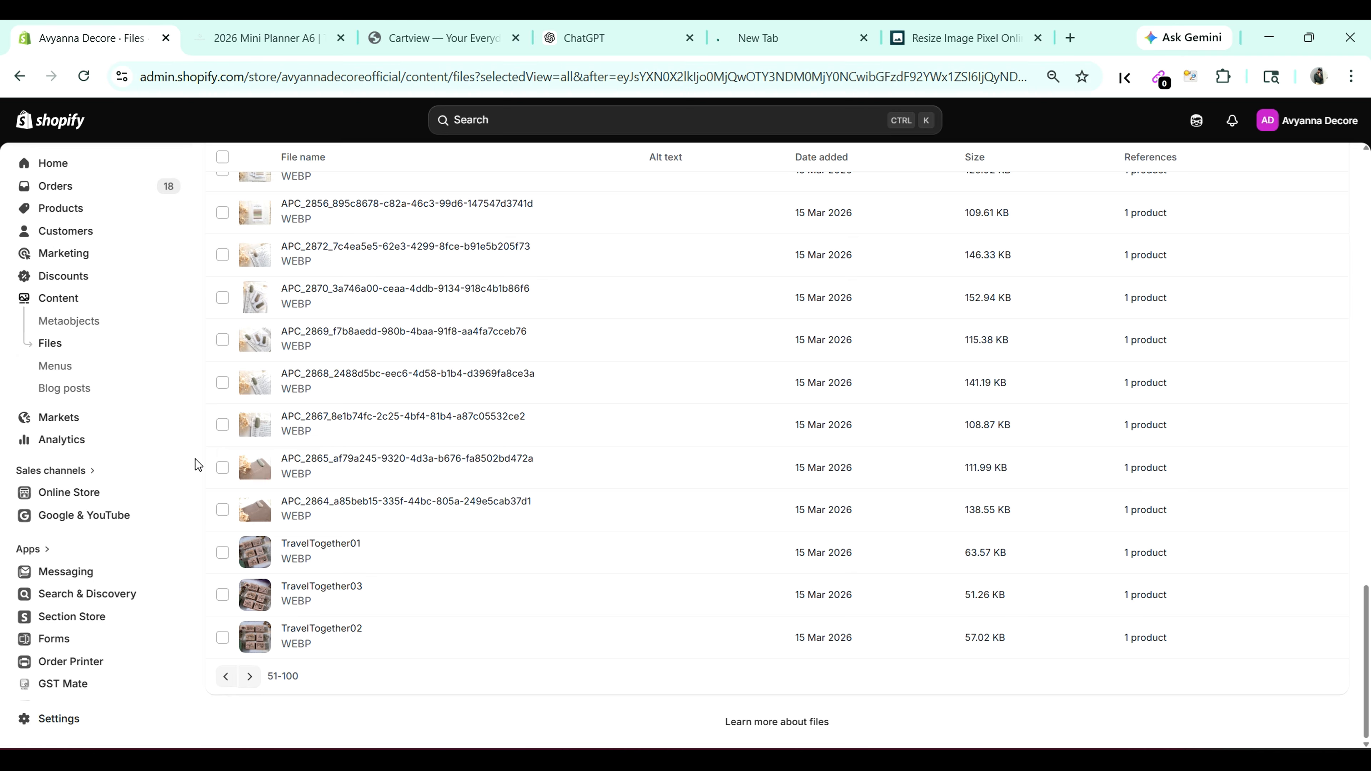
Step: Open the store's blog posts, view the Ink & Daydreams post, and return to the list
left_click(88, 395)
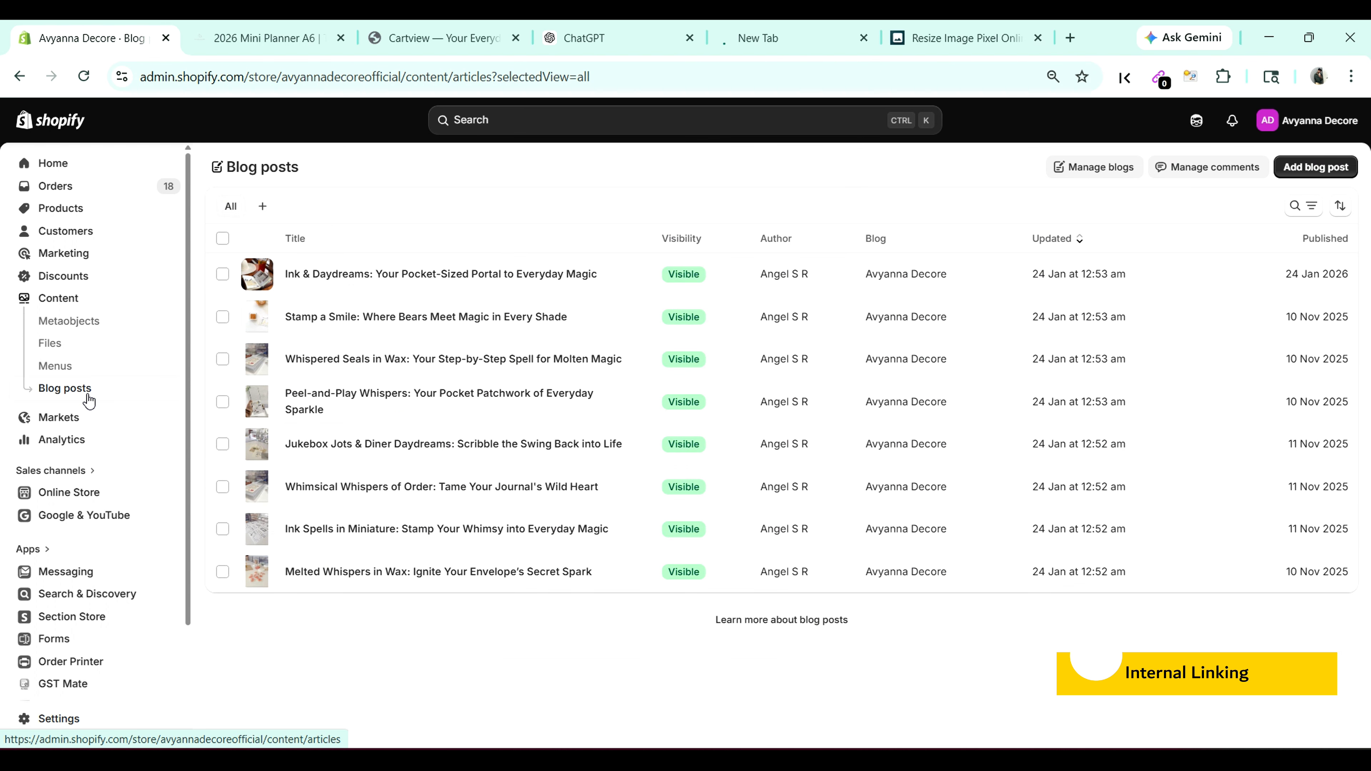
left_click(324, 276)
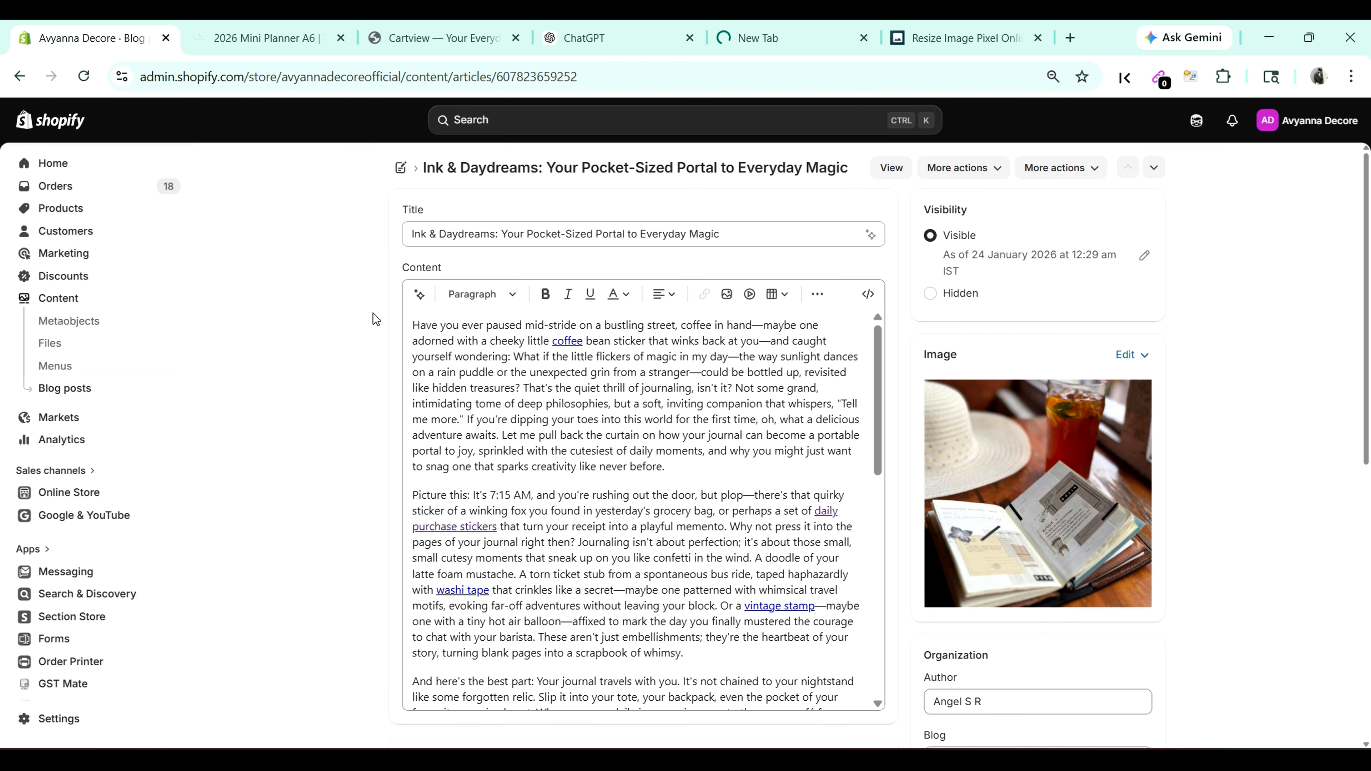
left_click(398, 167)
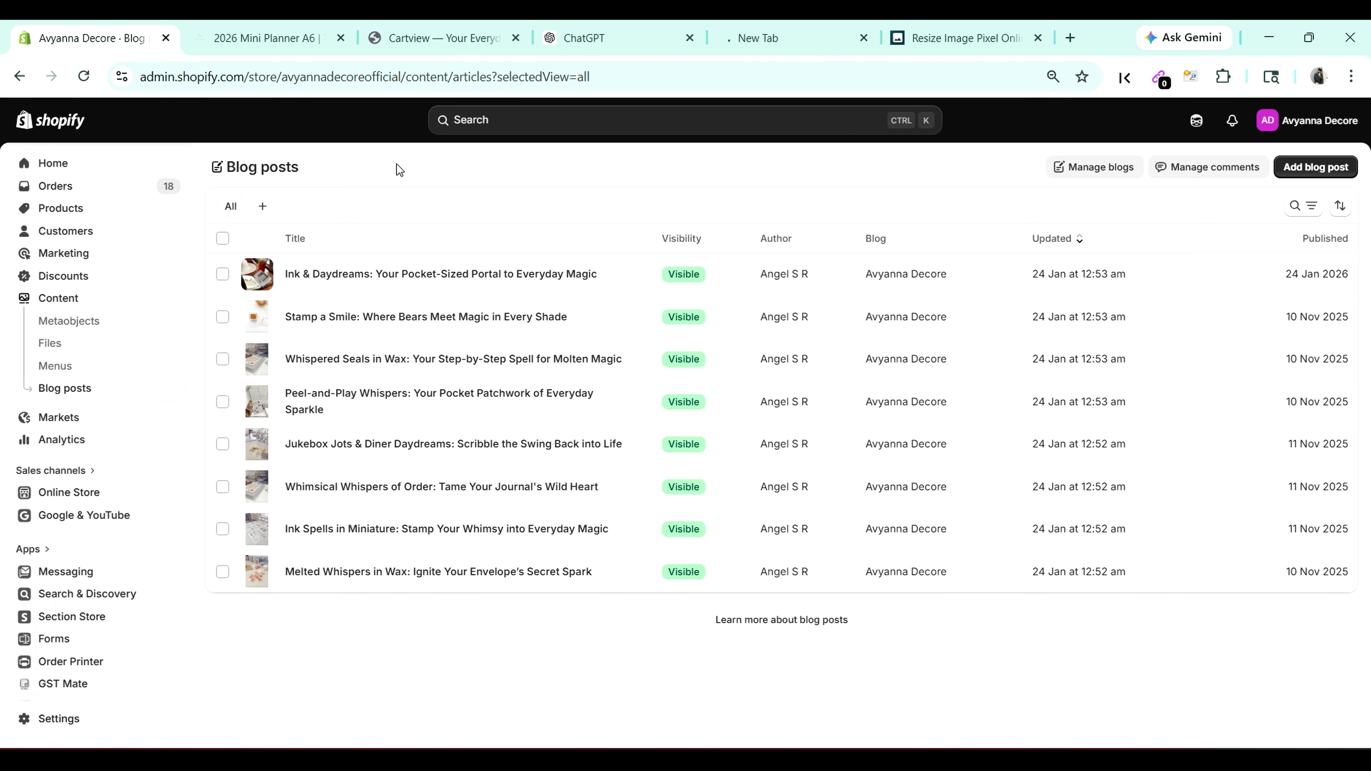
Step: Start a new blog post and generate its content with the AI prompt "best tshirt category"
left_click(1289, 169)
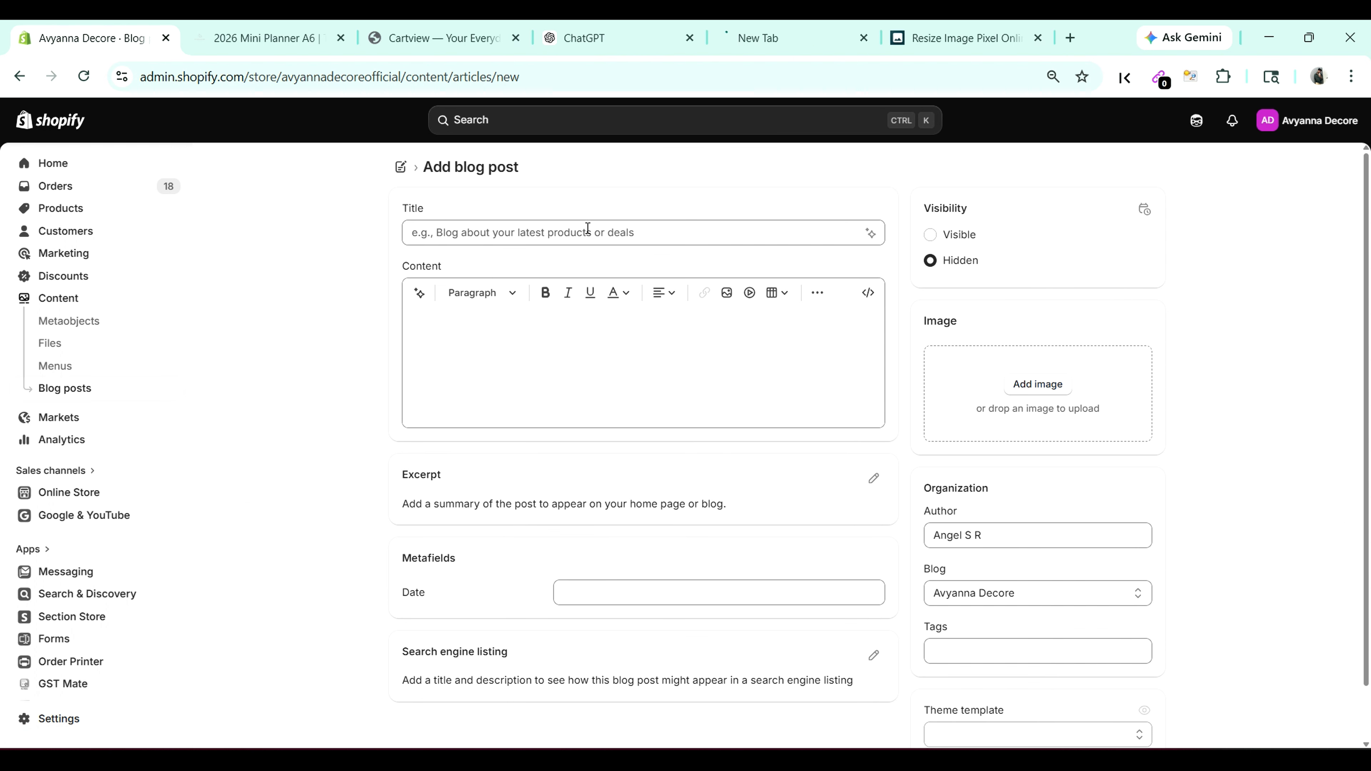
left_click(419, 293)
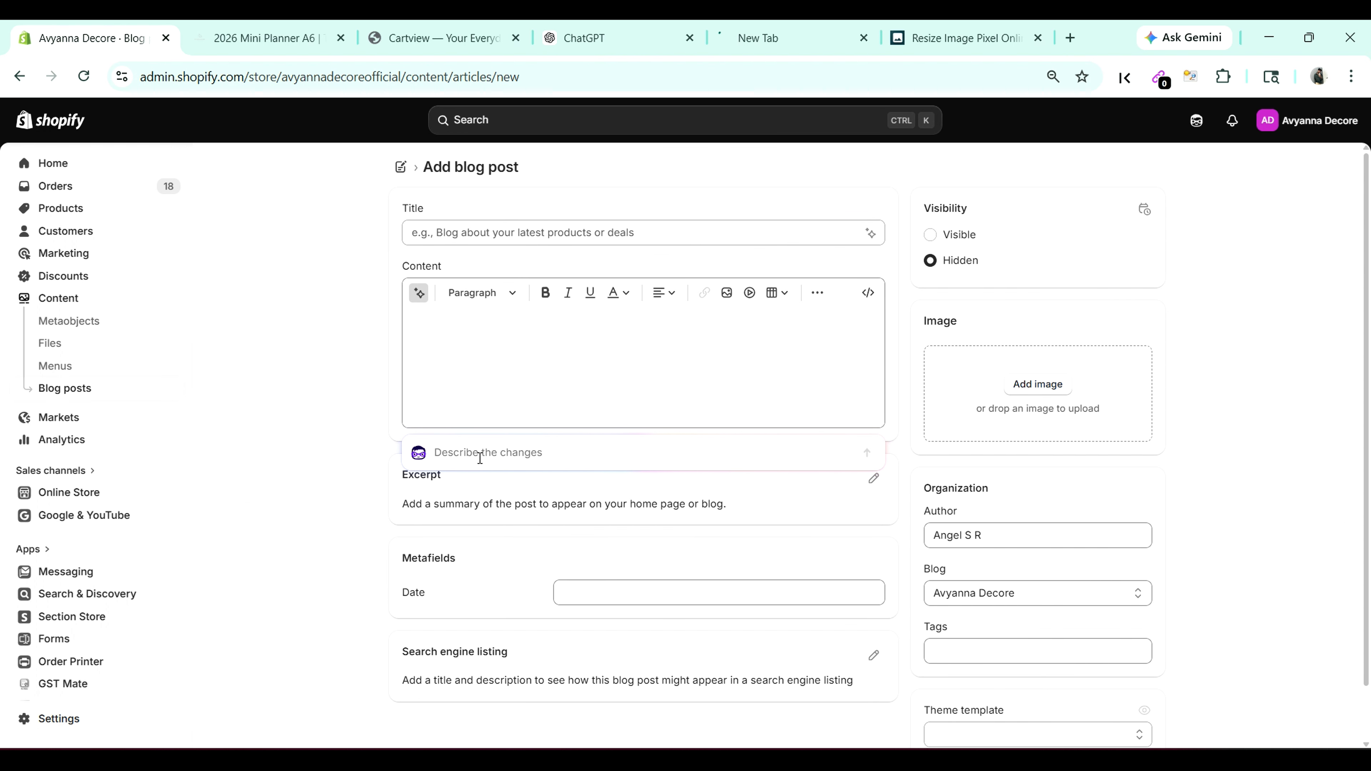
type("best ")
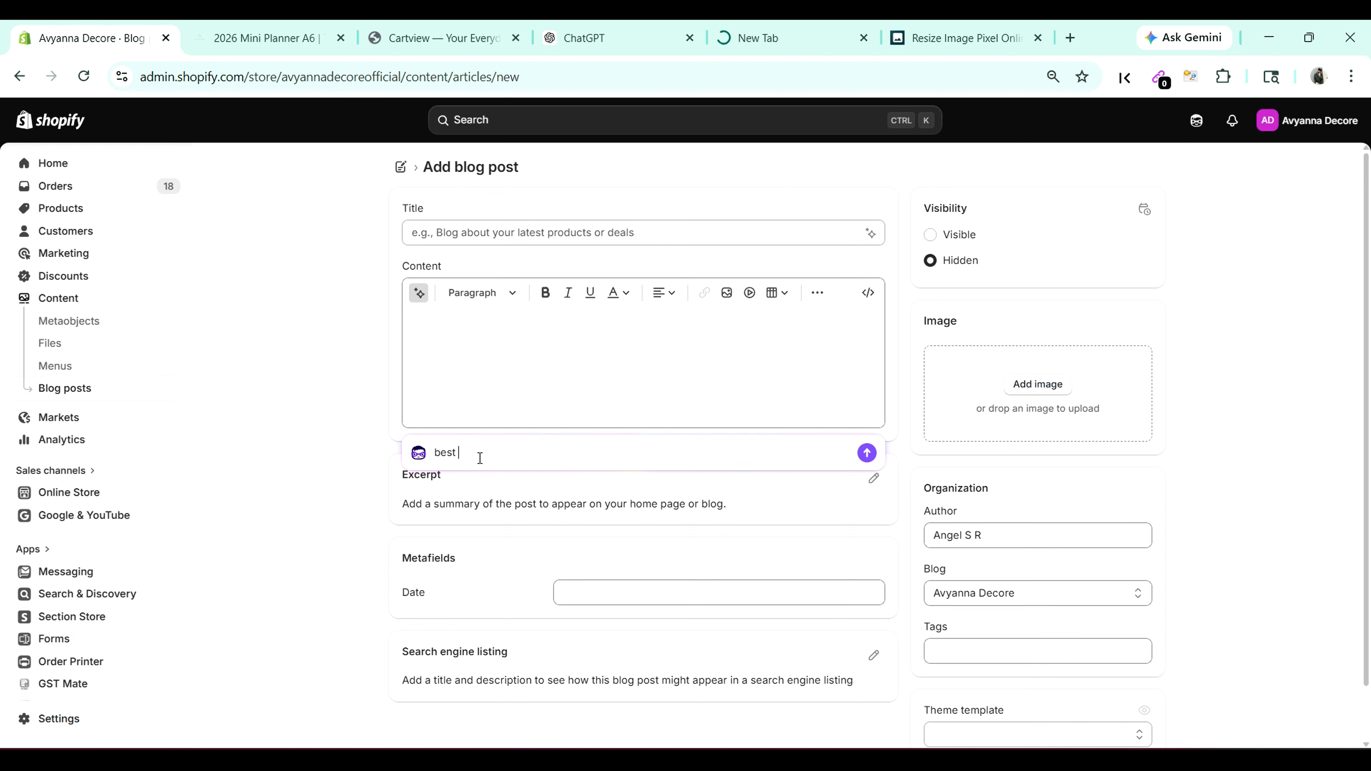
type("tshirt category")
left_click(867, 454)
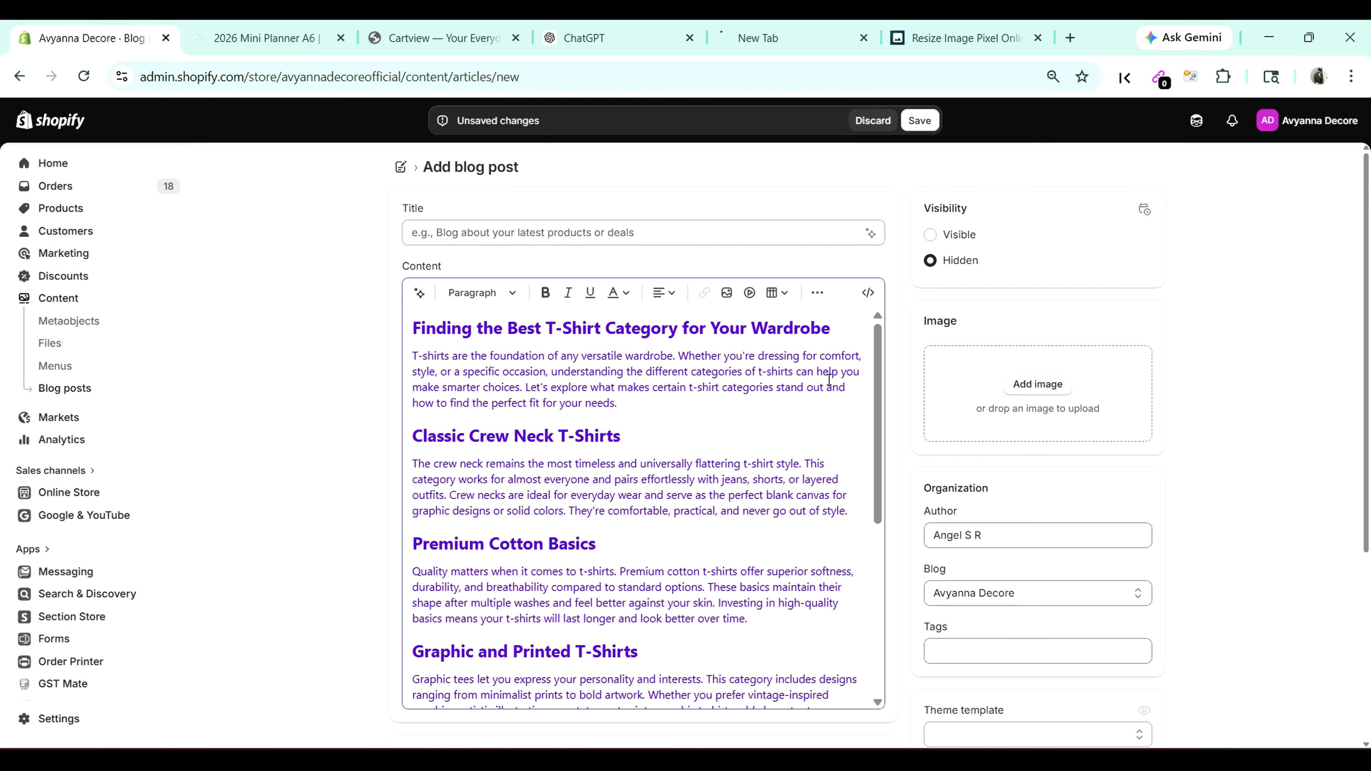
Step: Read through the generated t-shirt article and the excerpt, metafield and search engine listing sections below it
scroll(743, 440, "down", 6)
scroll(743, 513, "up", 6)
scroll(743, 513, "down", 6)
scroll(638, 443, "down", 7)
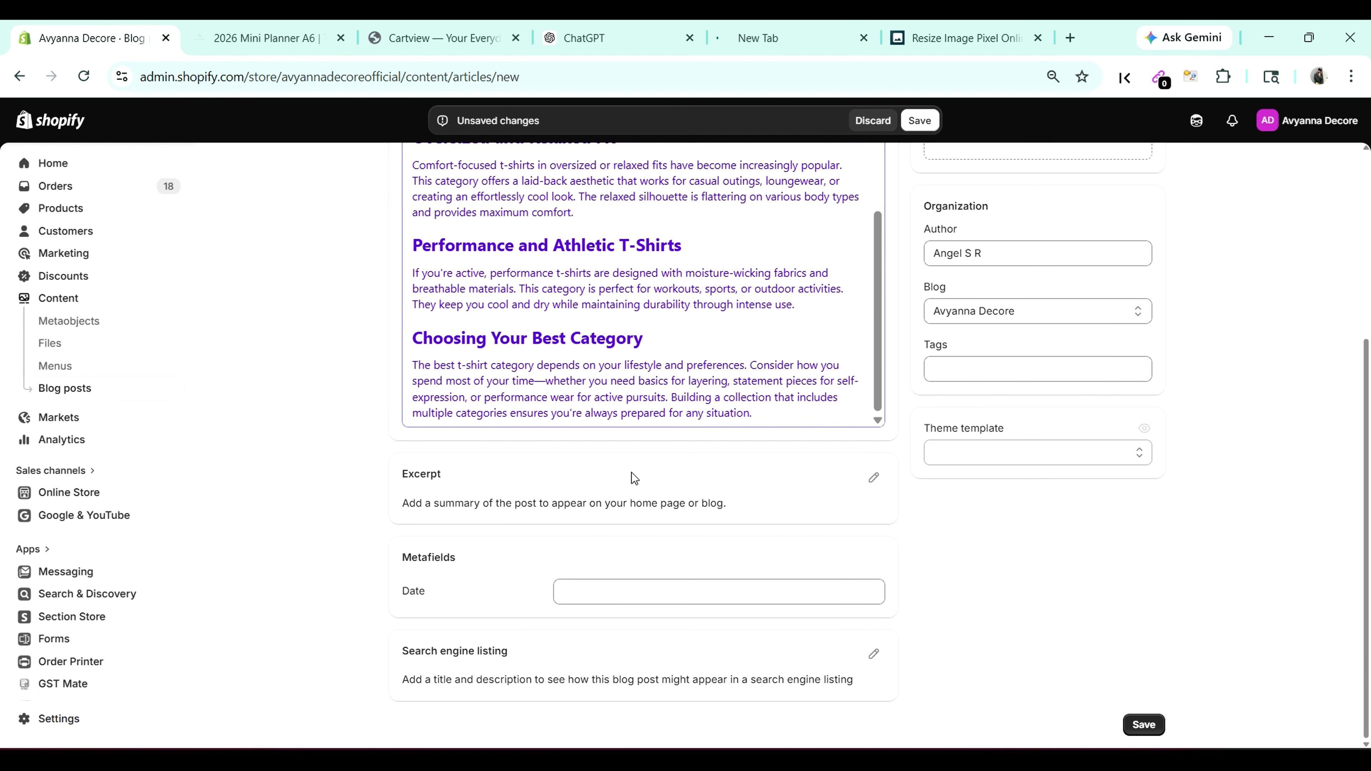
scroll(566, 466, "up", 14)
Step: Discard the unsaved t-shirt blog post and go back to the blog posts list
left_click(421, 279)
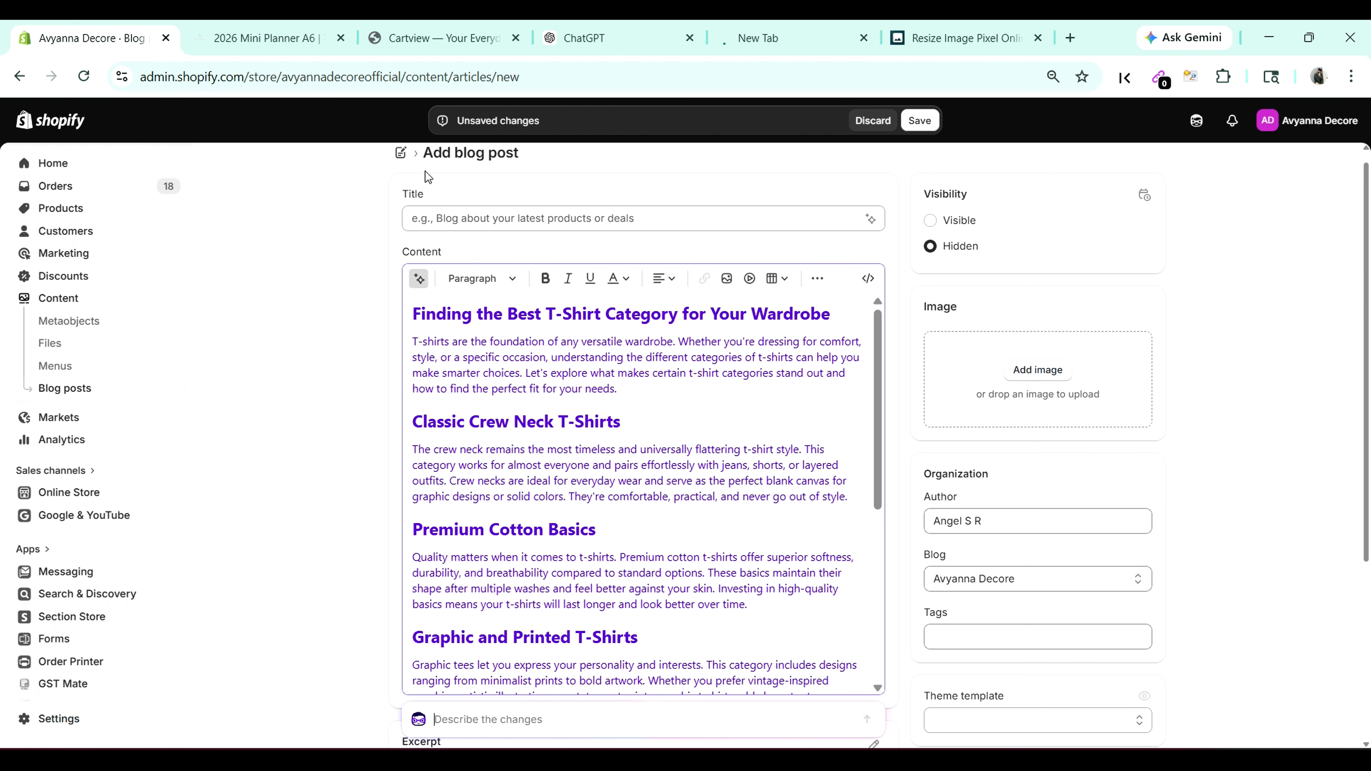
left_click(400, 153)
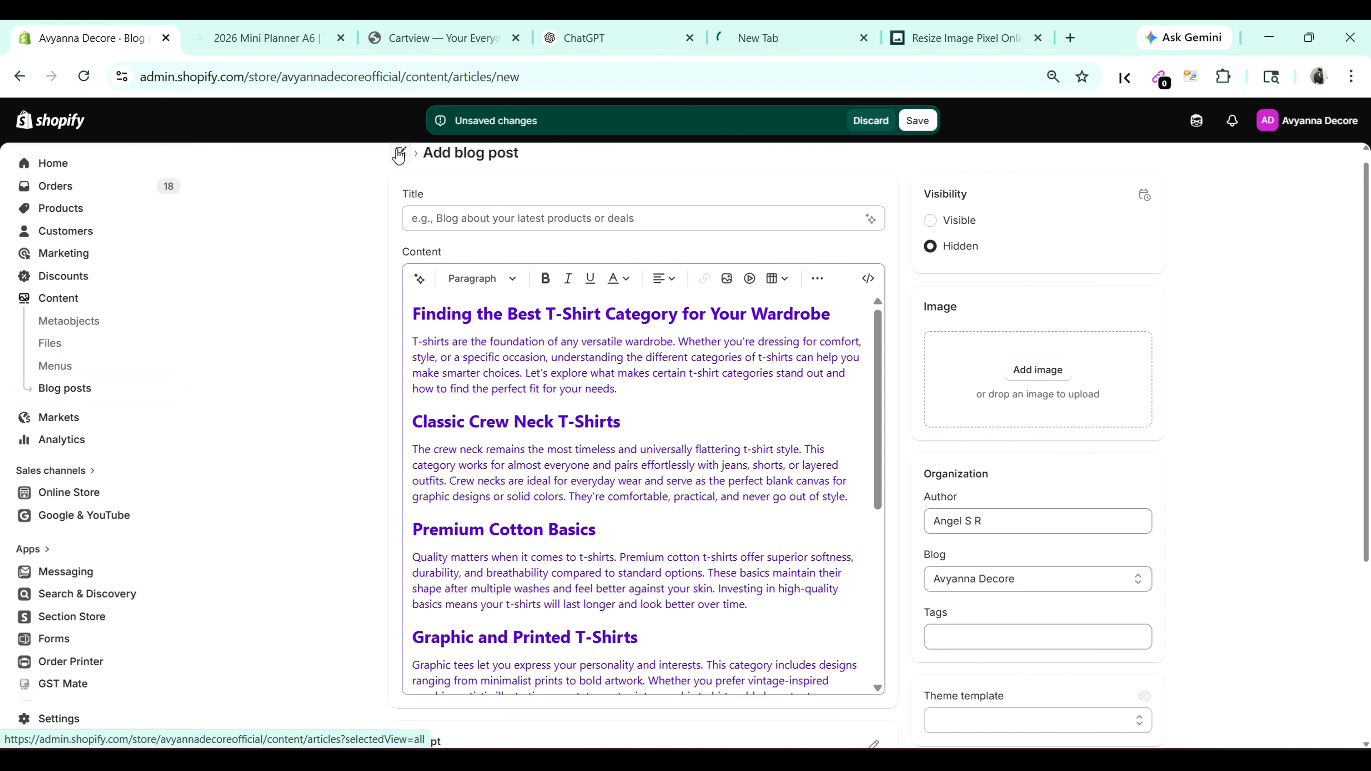
left_click(870, 121)
left_click(401, 155)
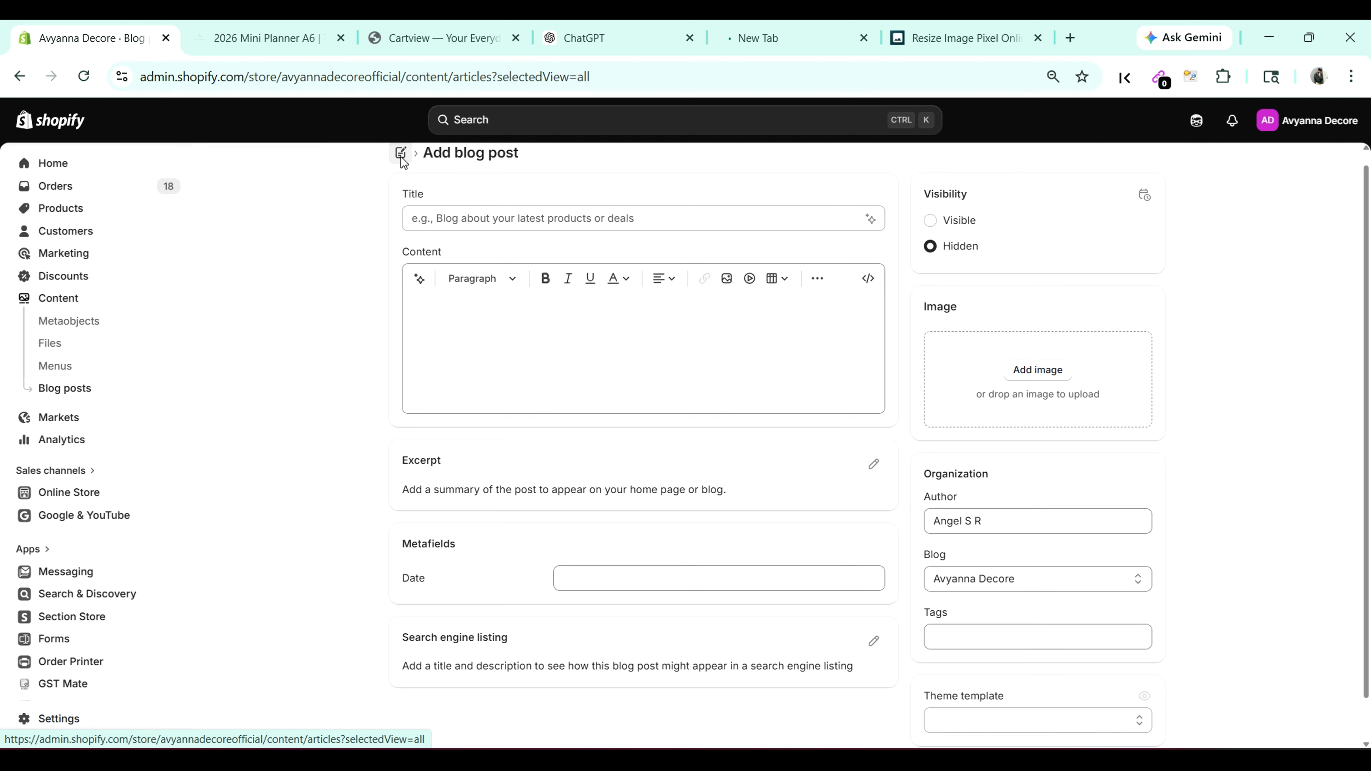
Step: Open the Ink & Daydreams blog post and examine its internal links, such as coffee, washi tape and vintage stamp
left_click(380, 285)
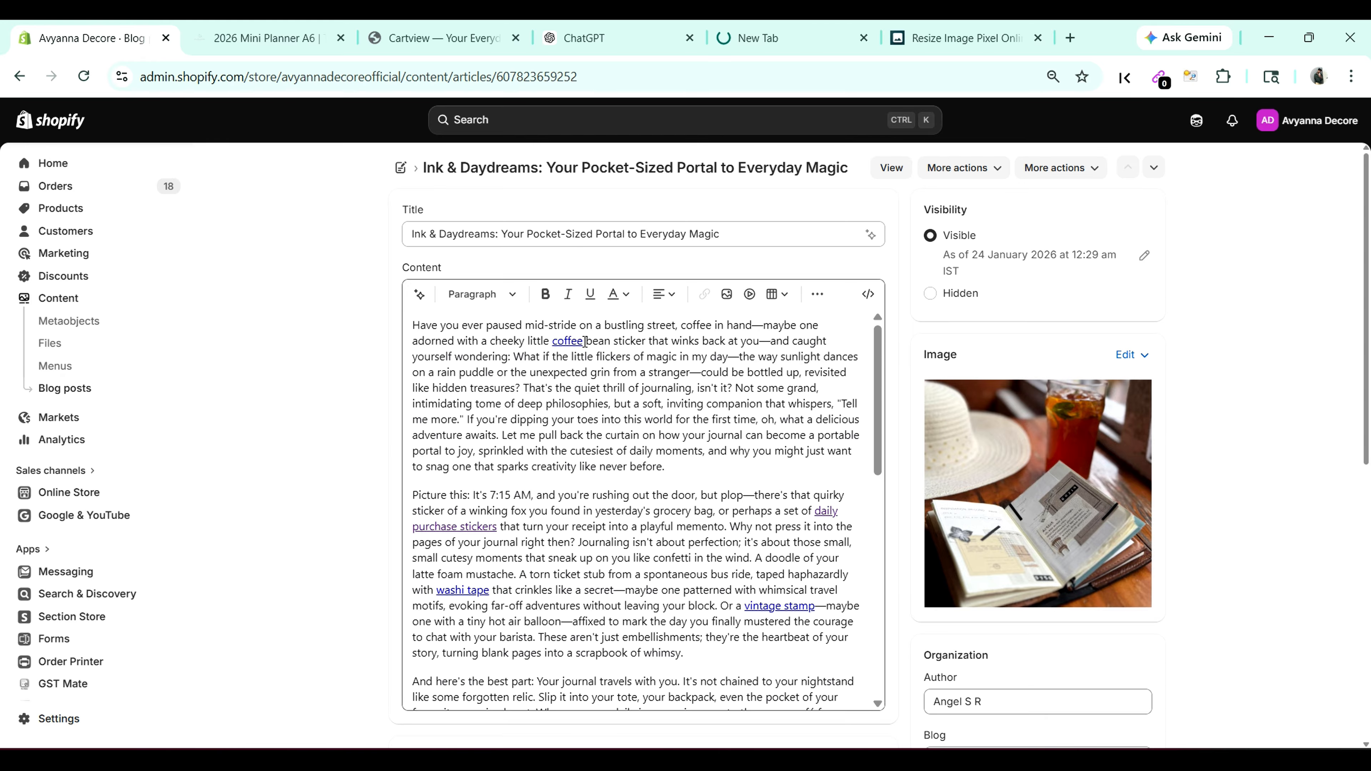
scroll(492, 500, "down", 2)
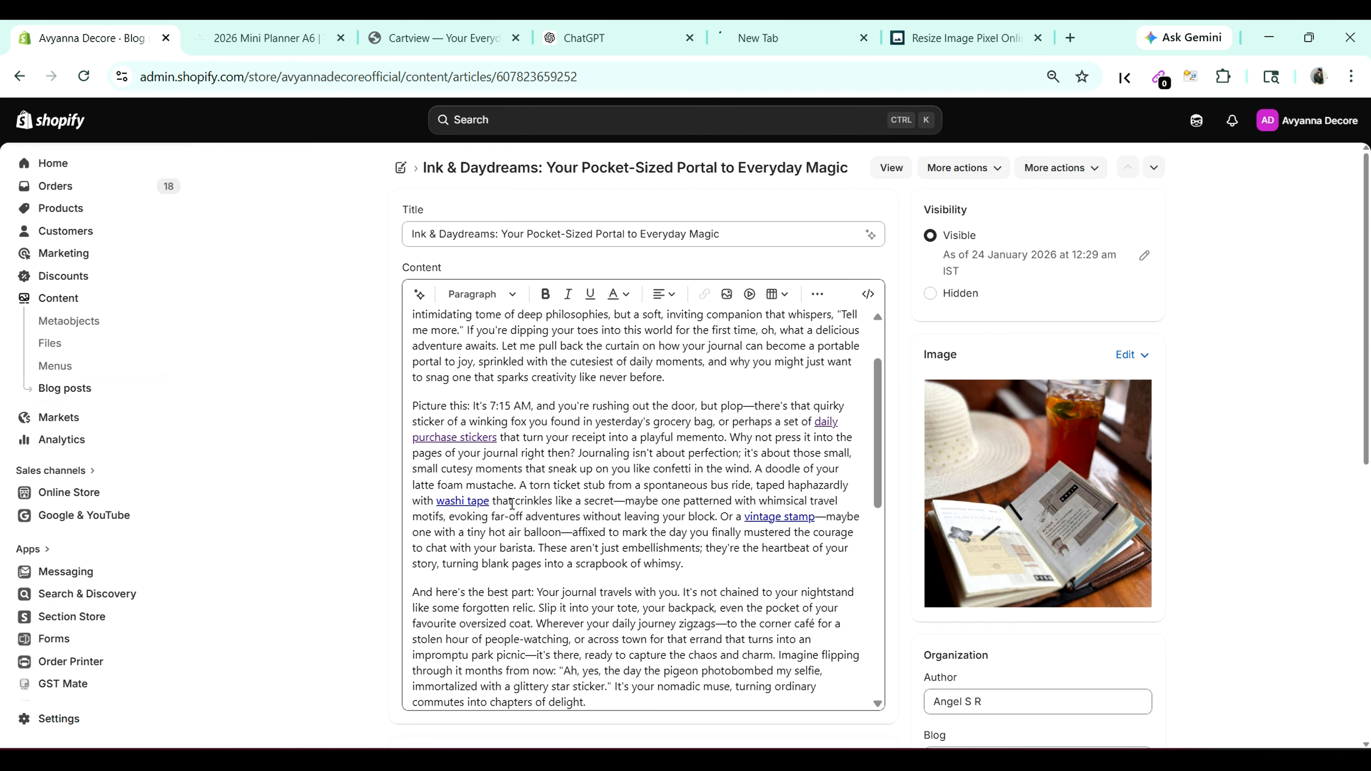
left_click(491, 500)
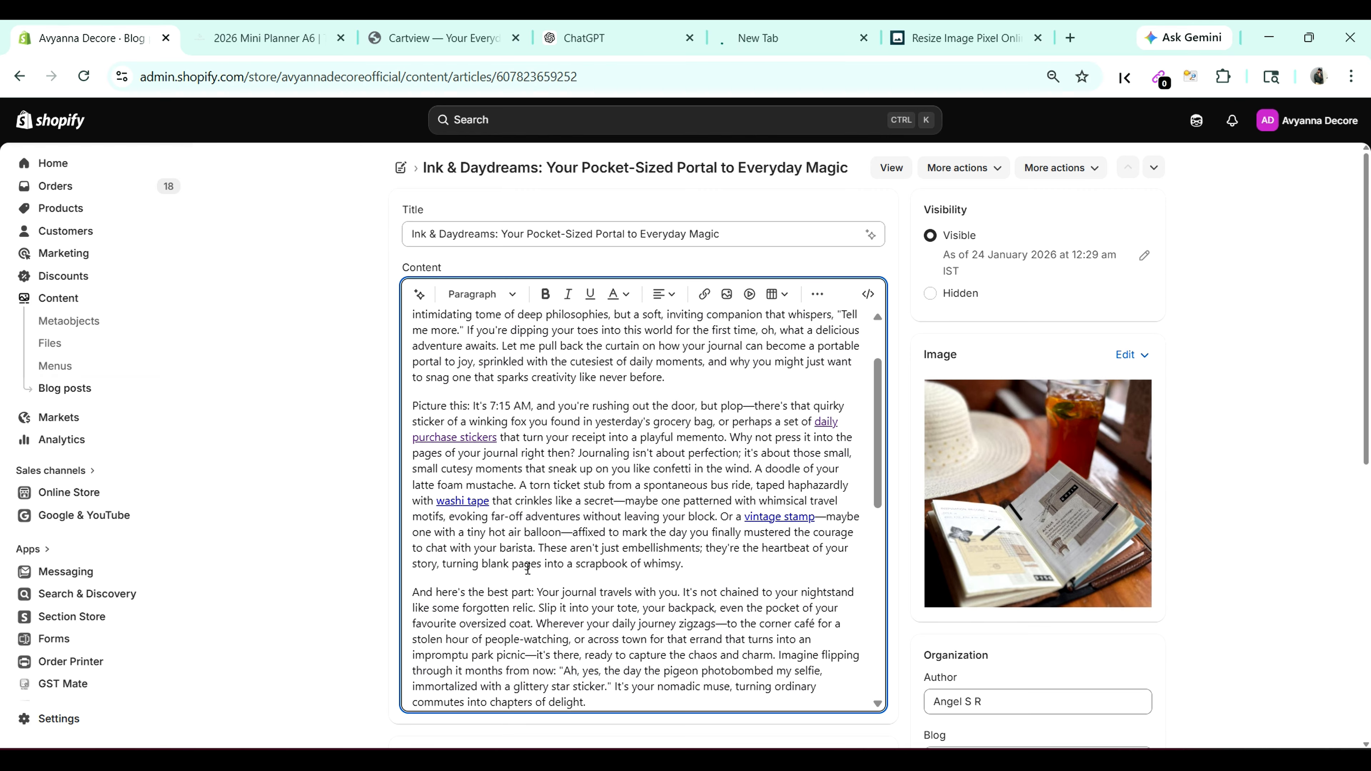
Step: View the link settings for selected text in the post's second paragraph, cancel them, and close the spare New Tab
left_click_drag(508, 532, 563, 535)
left_click(706, 302)
left_click(547, 463)
left_click(564, 389)
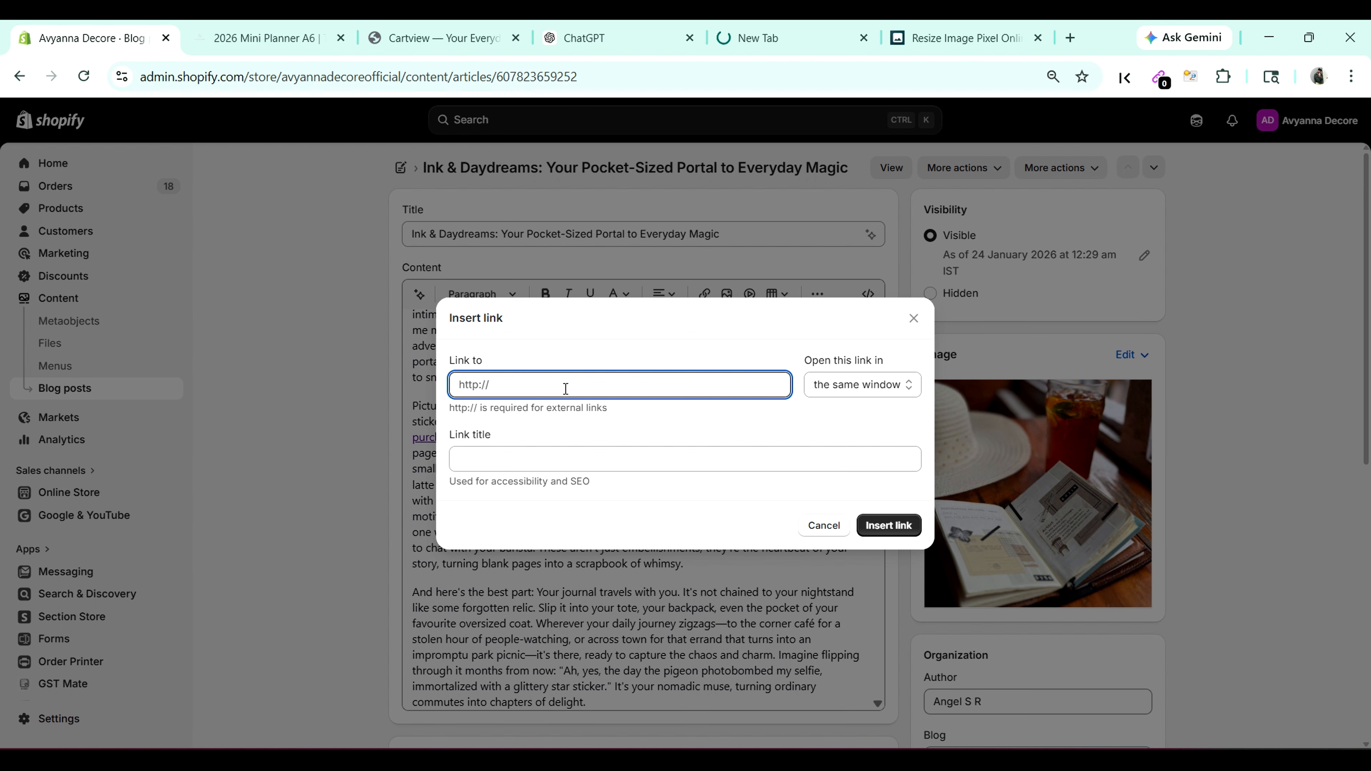
left_click(864, 37)
left_click(824, 525)
left_click(613, 455)
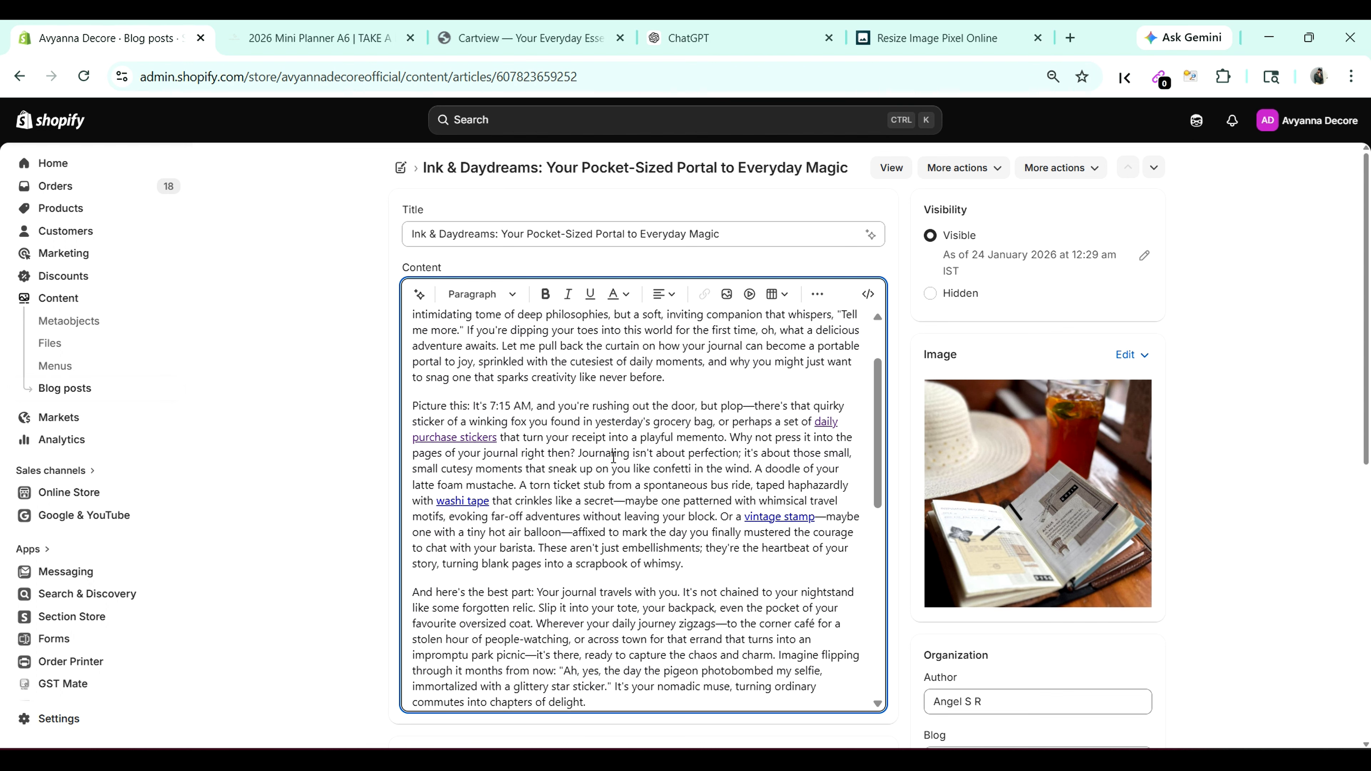
Step: Open the Enamel Pin: My World on Paper | Journaling Girl product from the product list
left_click(59, 211)
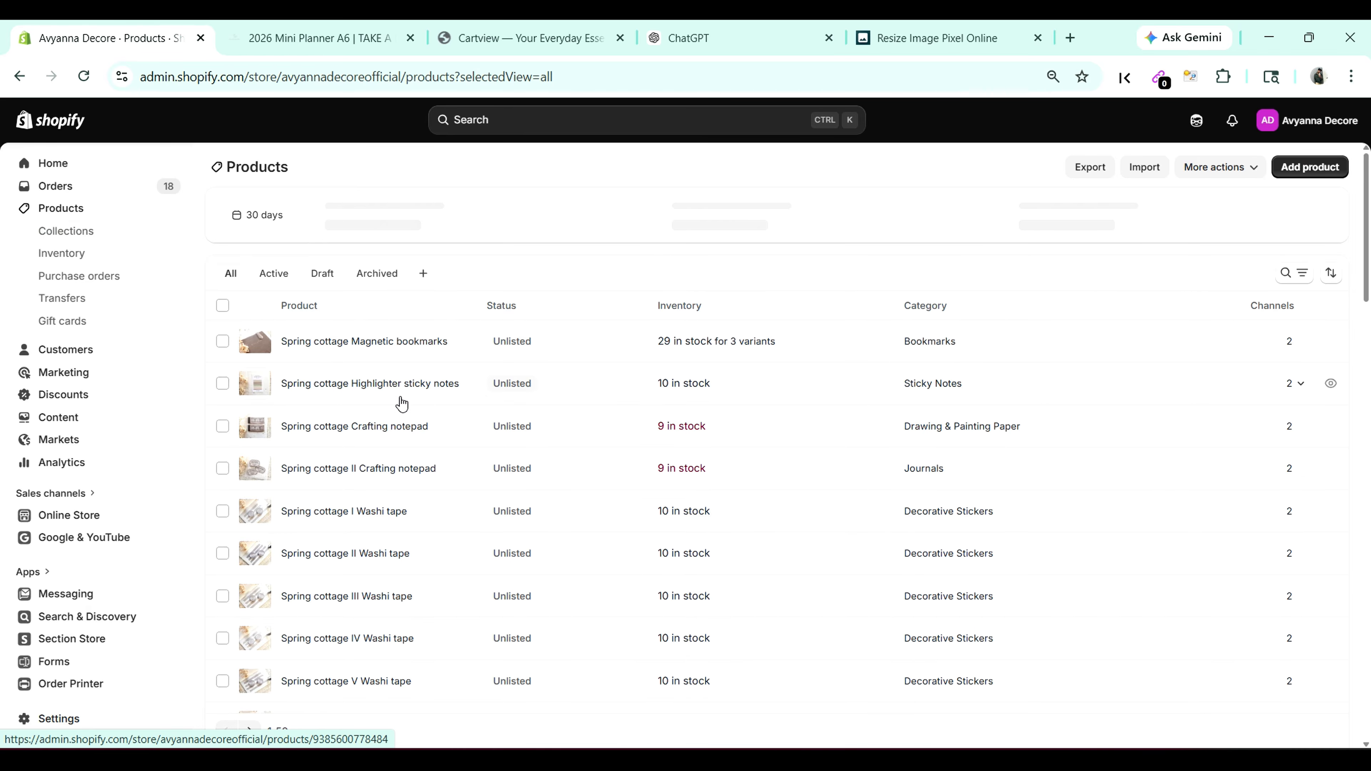
scroll(428, 527, "down", 15)
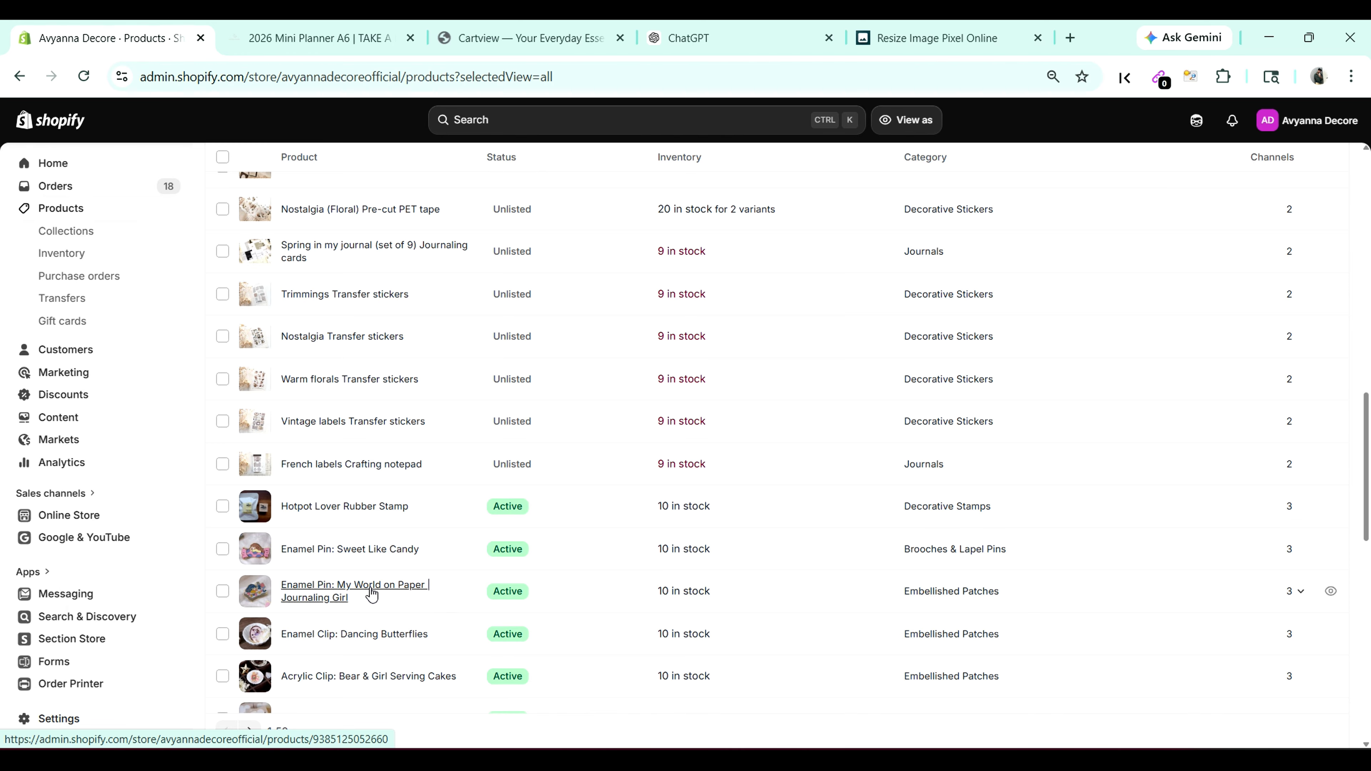
left_click(372, 594)
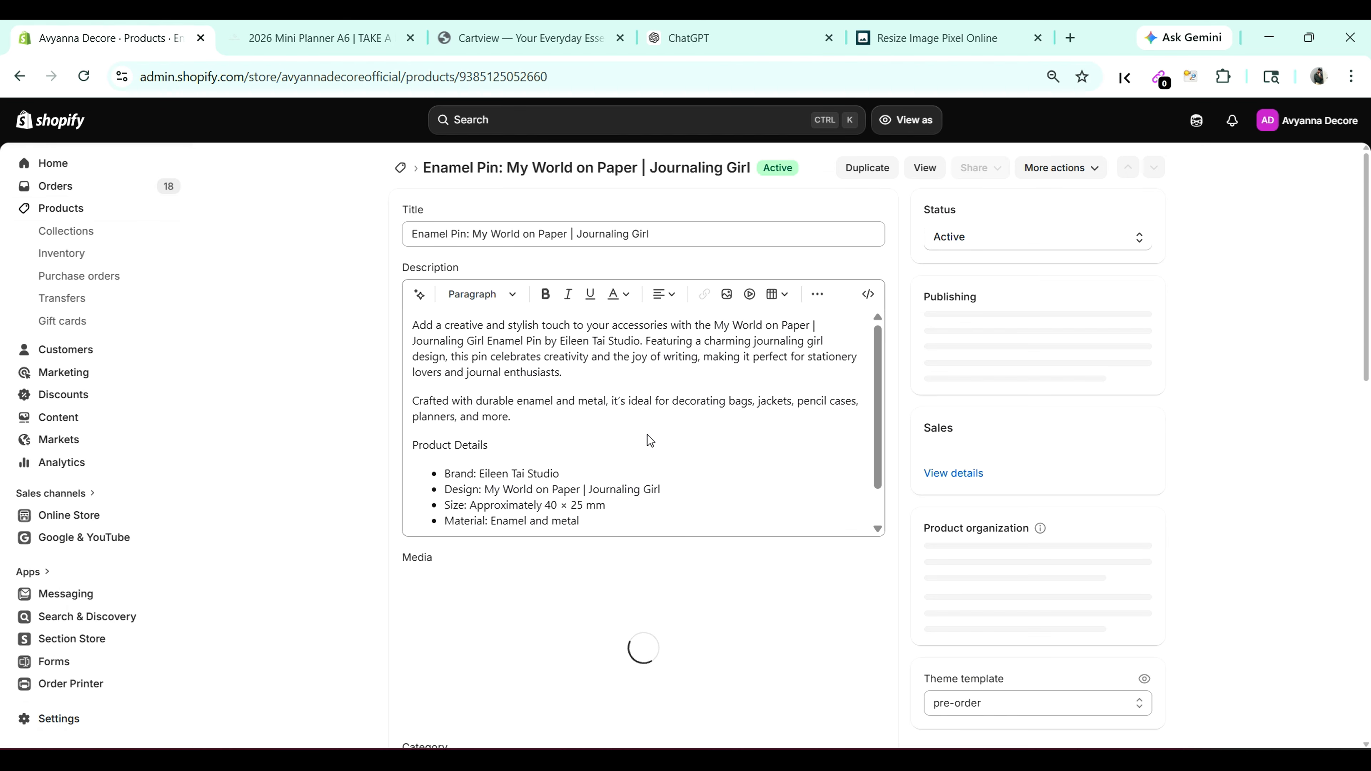
Step: Copy the brand name Eileen Tai Studio in the pin's description, view its link settings, and close them without adding a link
scroll(594, 445, "down", 1)
left_click(556, 431)
left_click_drag(556, 431, 478, 432)
key("ctrl+c")
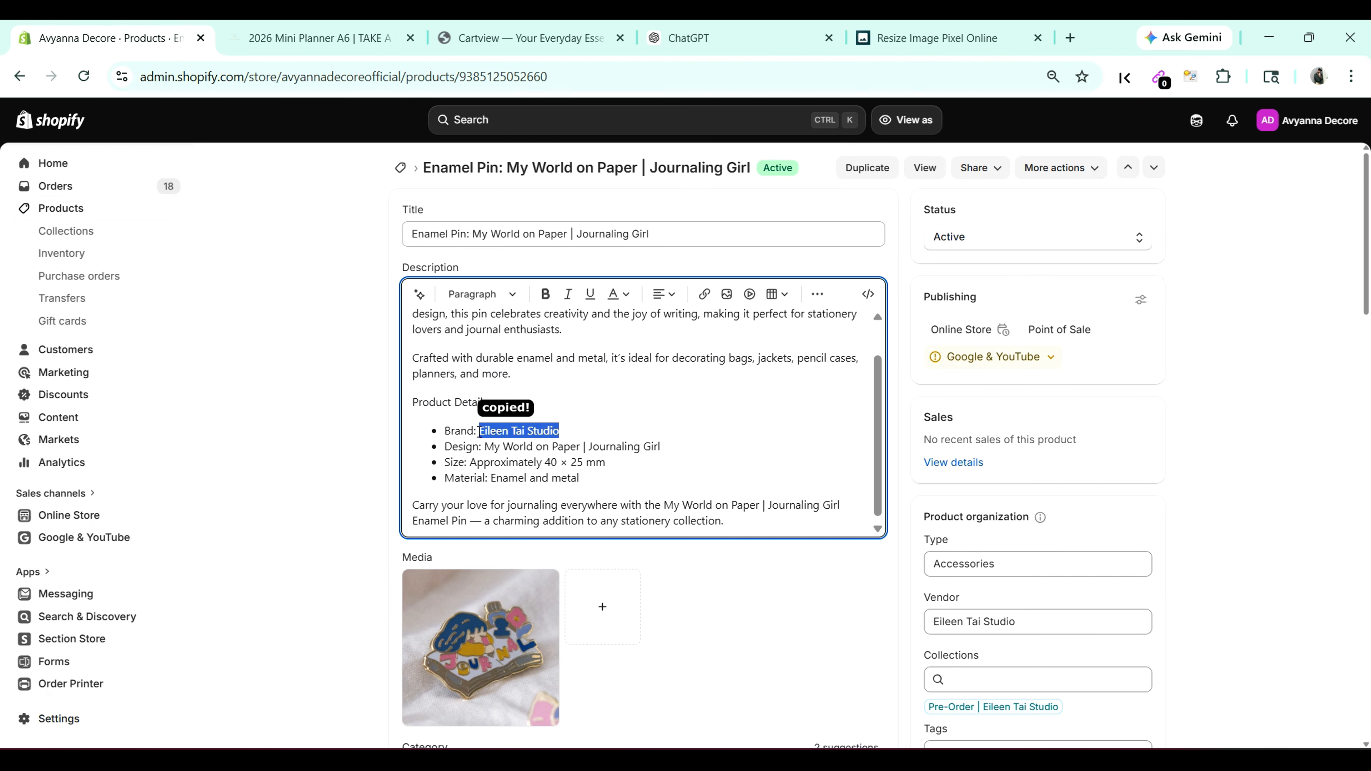
left_click(702, 296)
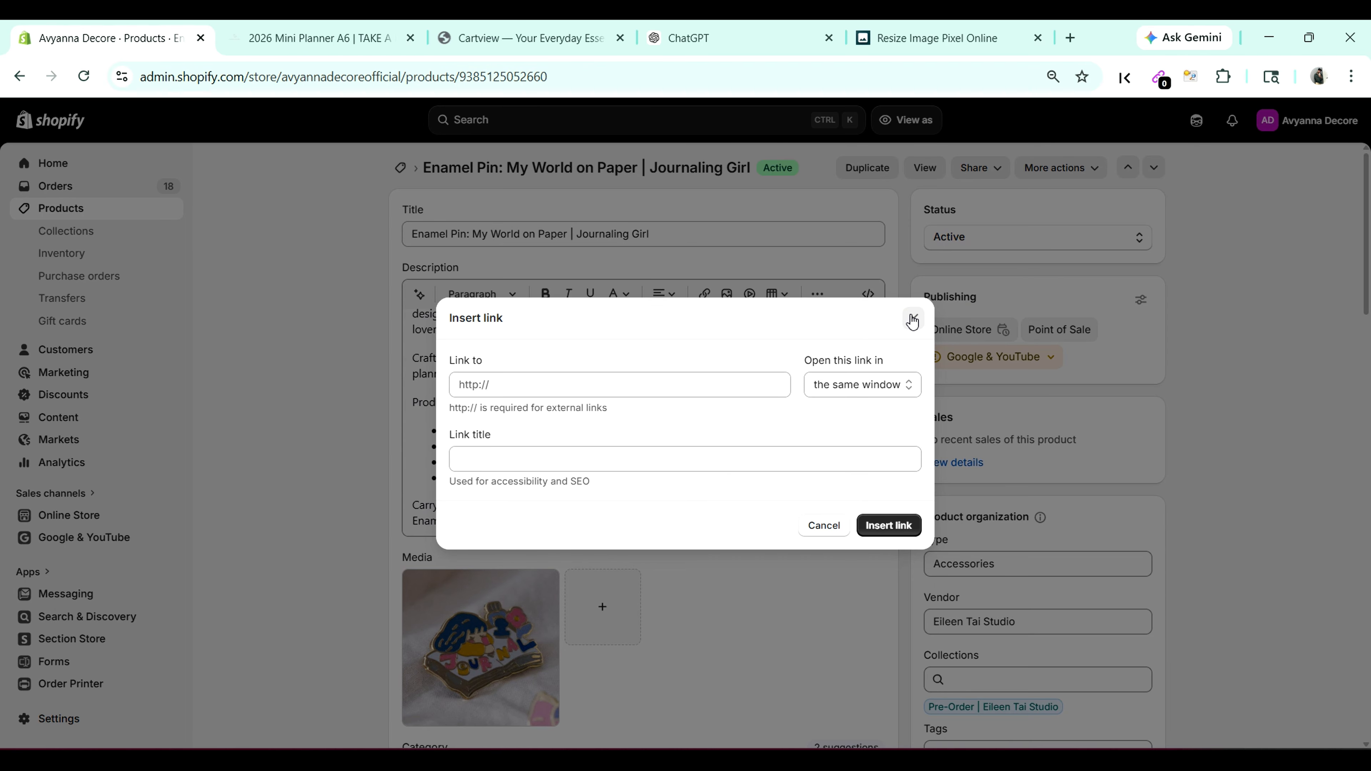
left_click(913, 321)
left_click(666, 440)
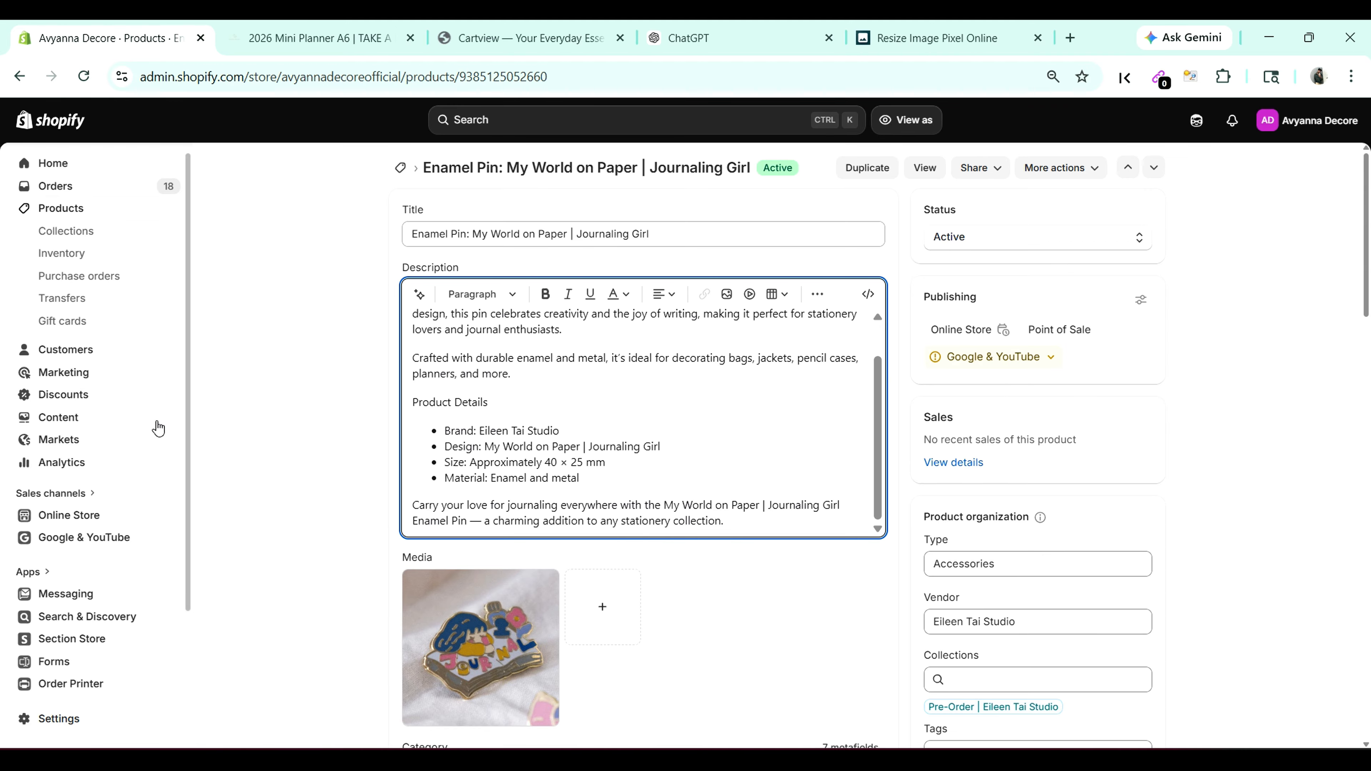
Step: Open the Online Store section, switch to the live storefront, and go to its home page
left_click(80, 524)
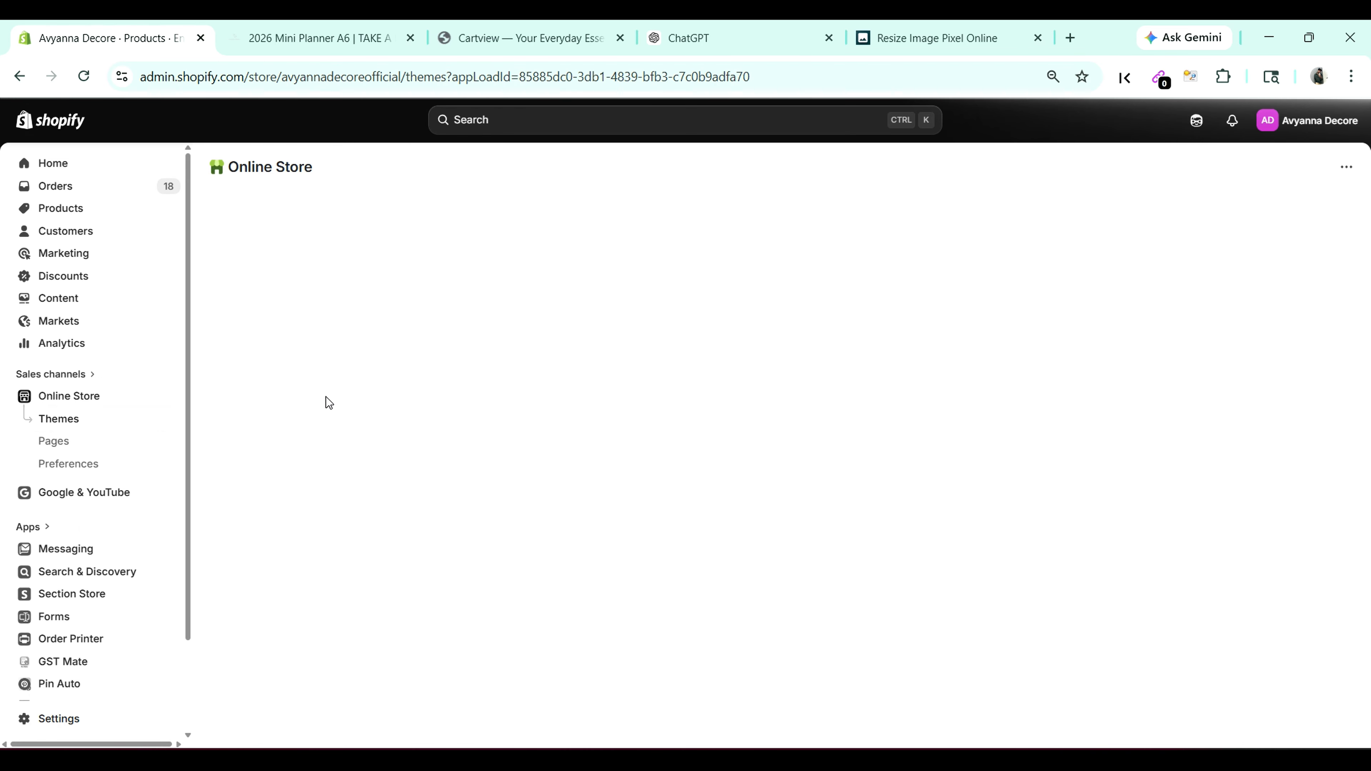
left_click(318, 38)
key("ctrl+c")
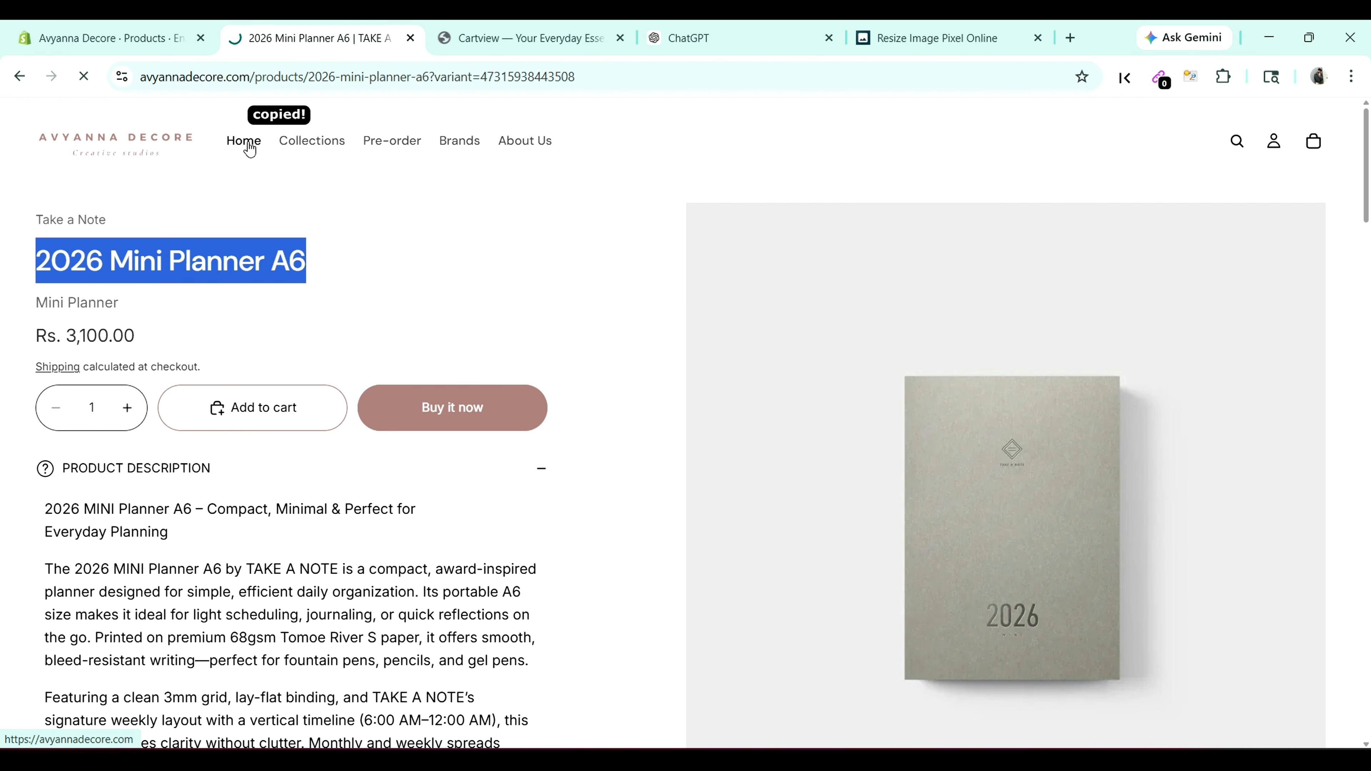
left_click(249, 149)
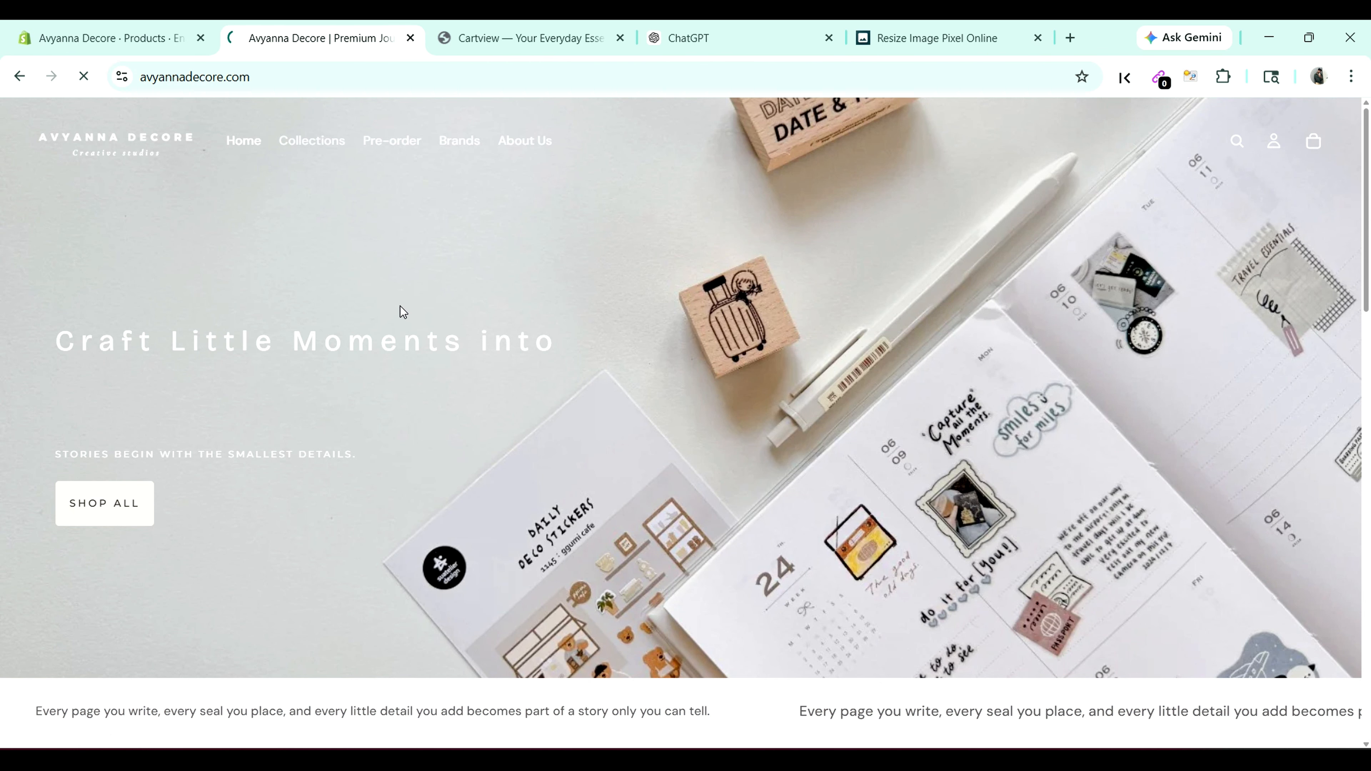
Step: Examine the home page's Featured Picks and Featured Collection, view the linked Stamps collection, and return to the home page
scroll(555, 451, "down", 8)
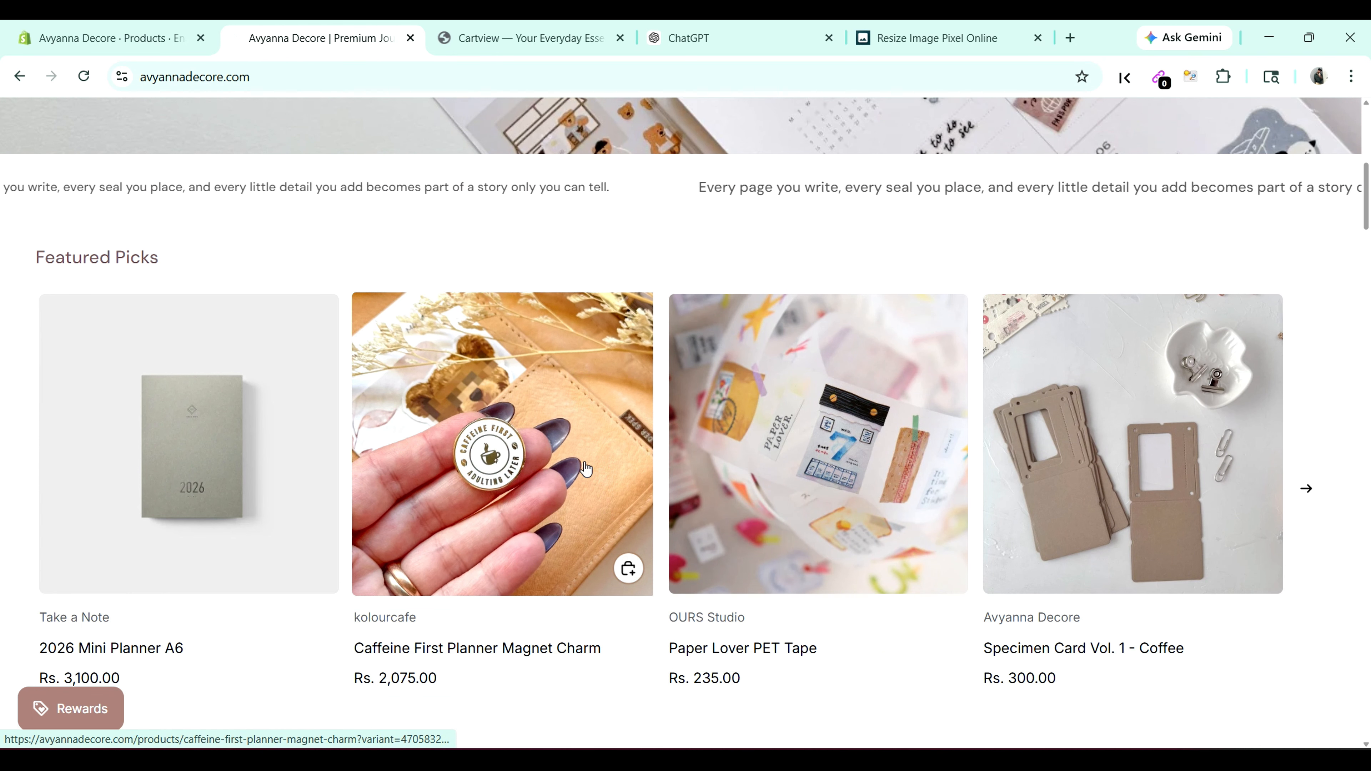
scroll(135, 257, "down", 8)
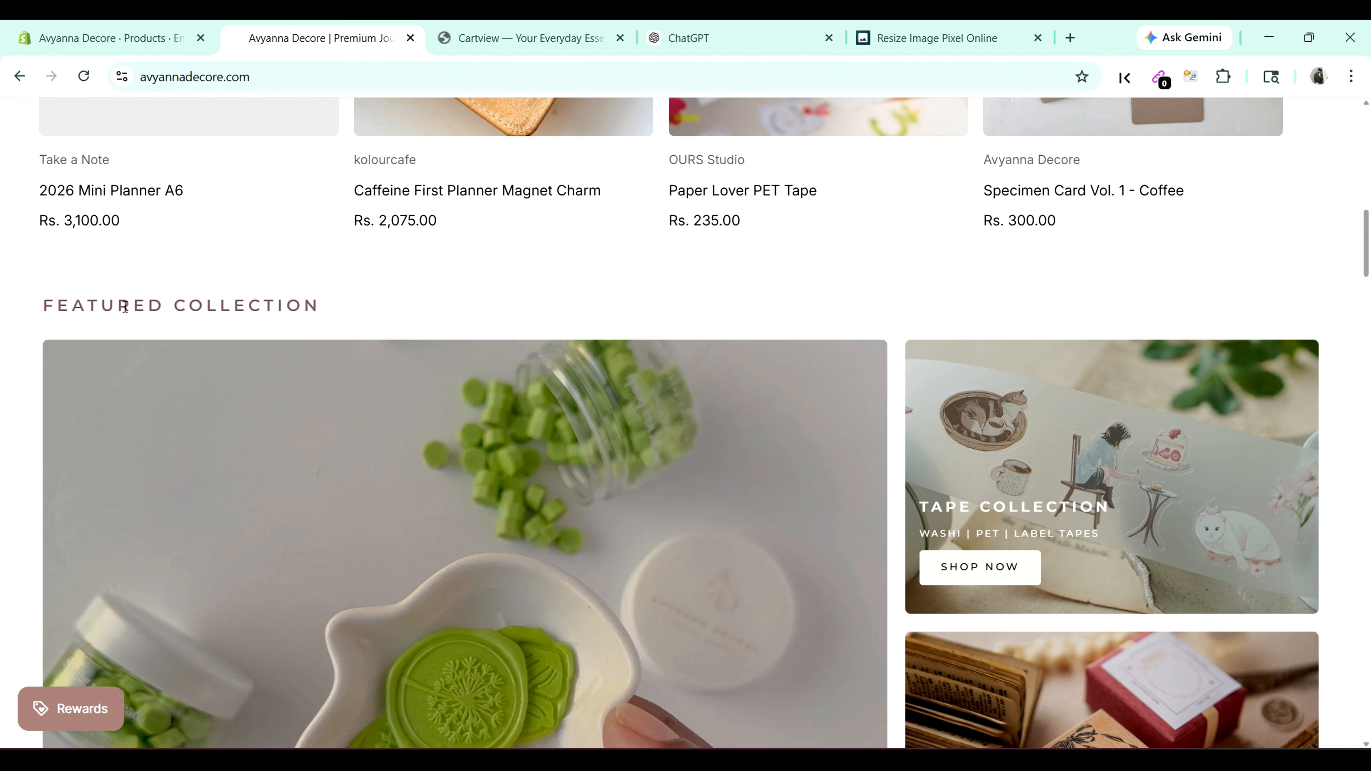
scroll(125, 307, "down", 5)
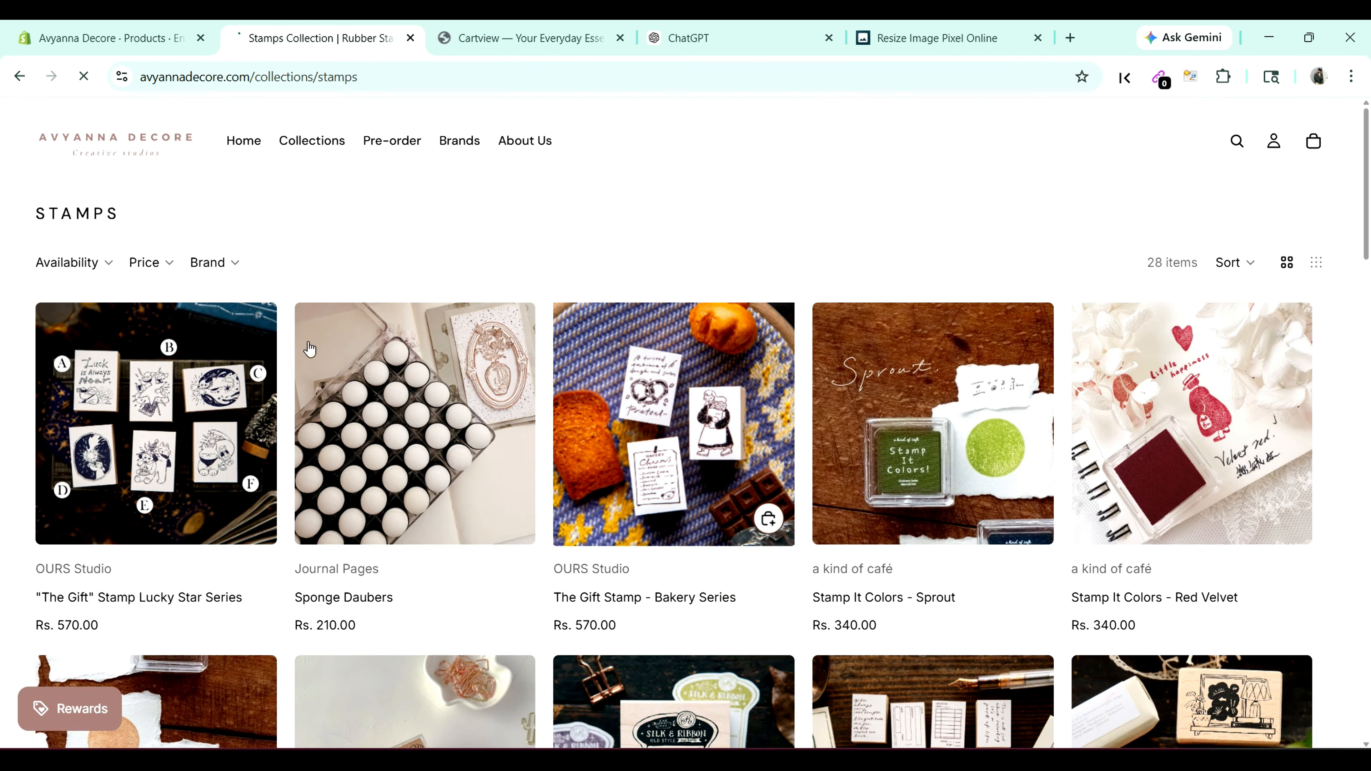
left_click(28, 84)
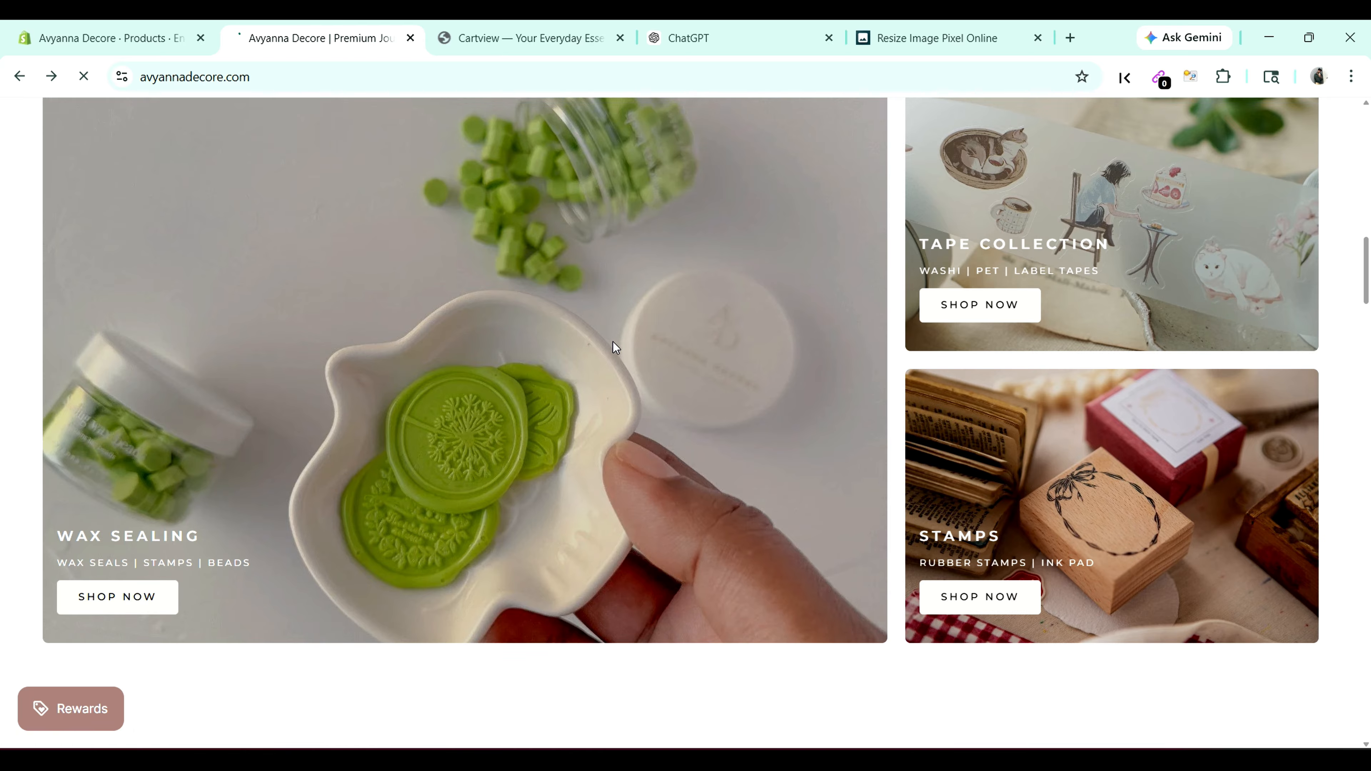
Step: Review the home page again from the hero banner down to the Featured Picks section
scroll(613, 342, "up", 5)
scroll(613, 342, "up", 3)
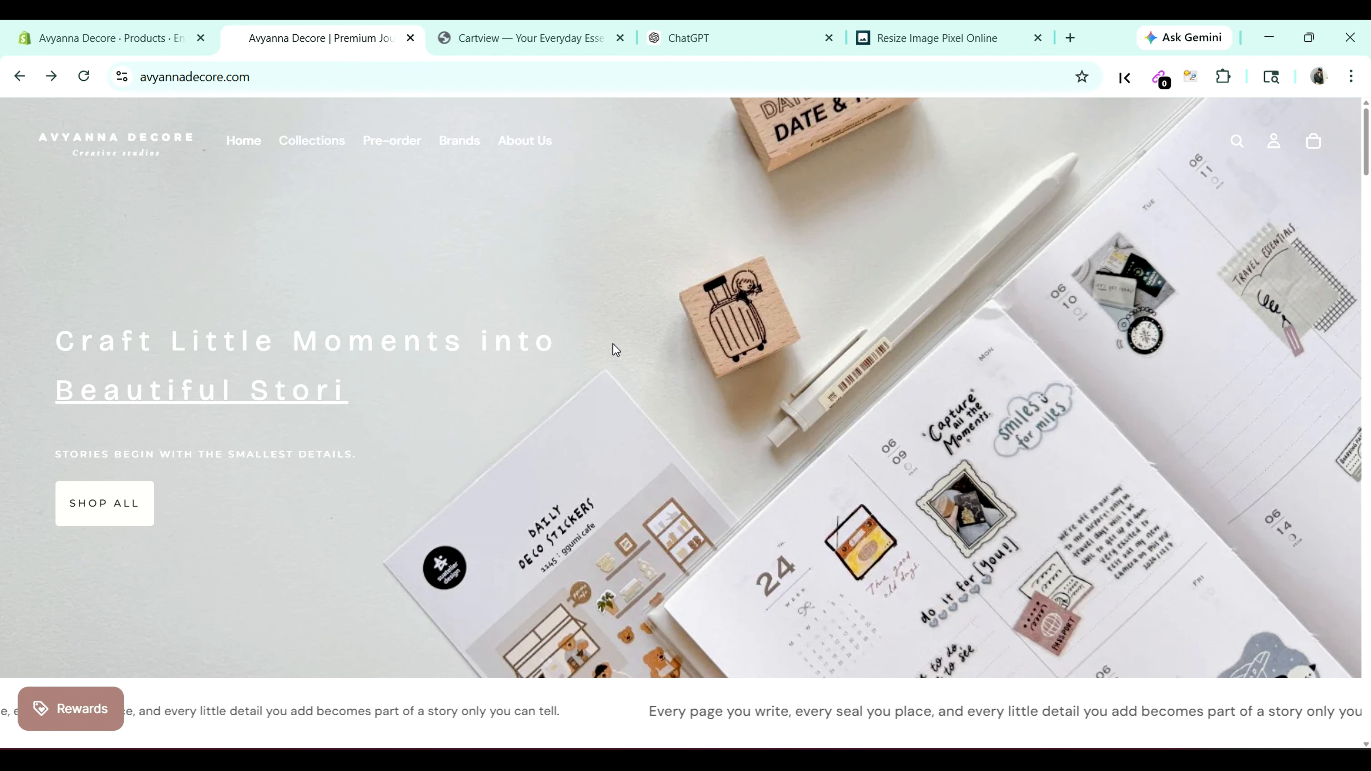
scroll(613, 344, "down", 6)
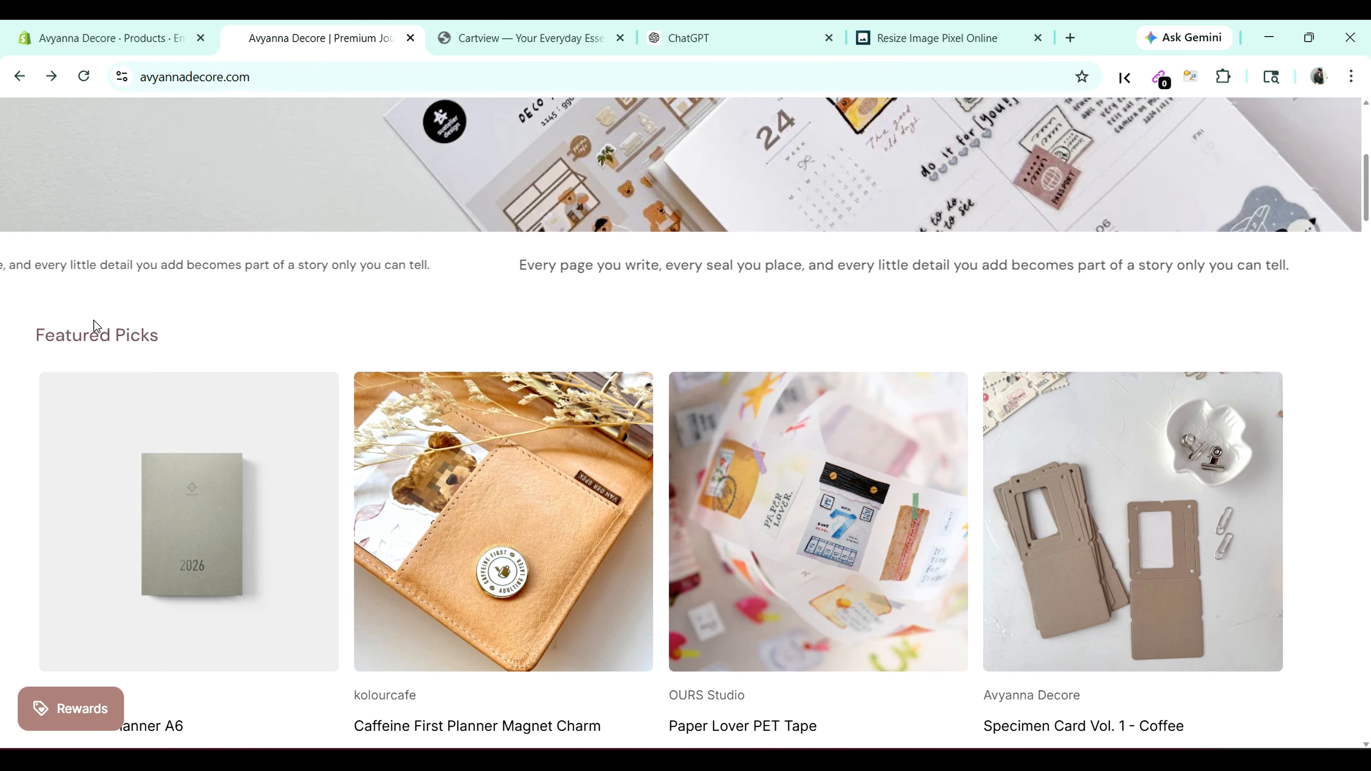
scroll(713, 514, "down", 3)
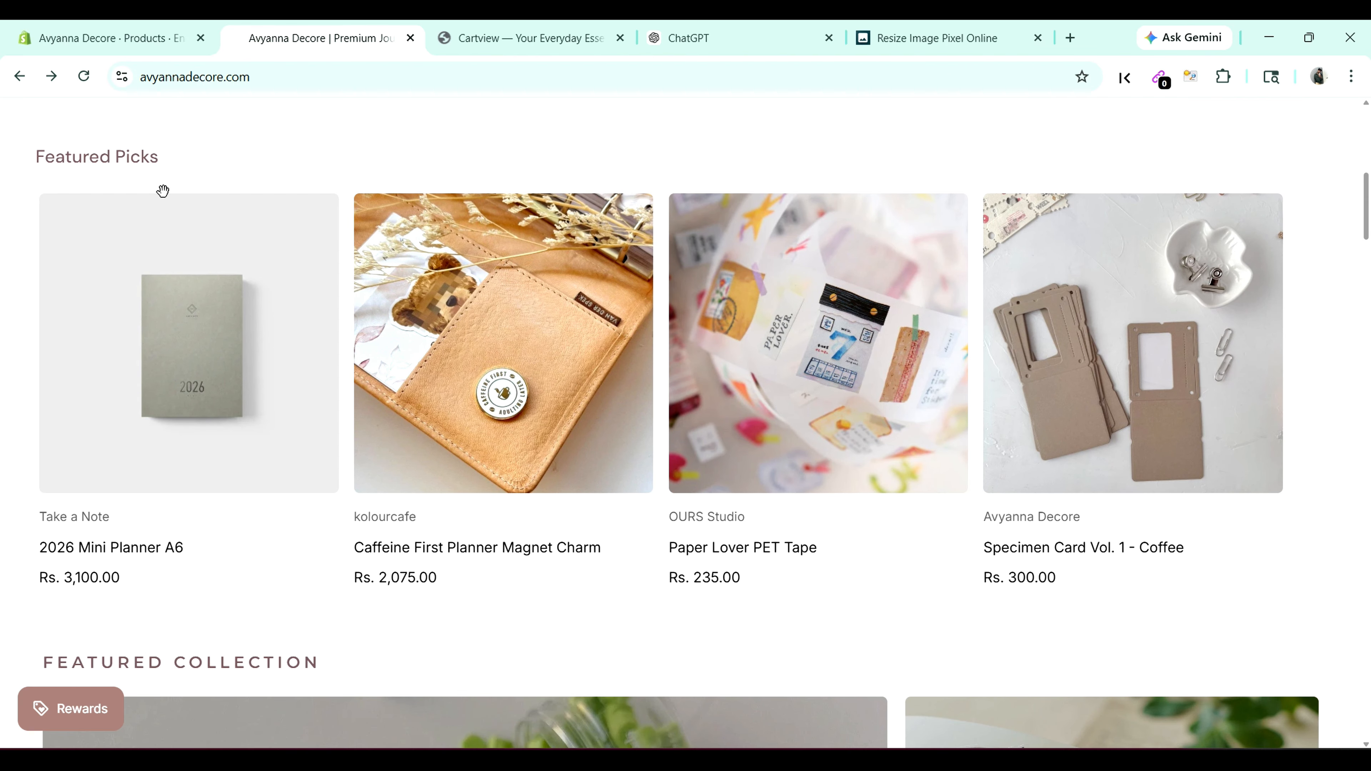
Step: Examine the home page sections from Featured Collection through Journals, Creative Essentials, About Us and Instafeed to the Blog Post section
scroll(942, 466, "down", 4)
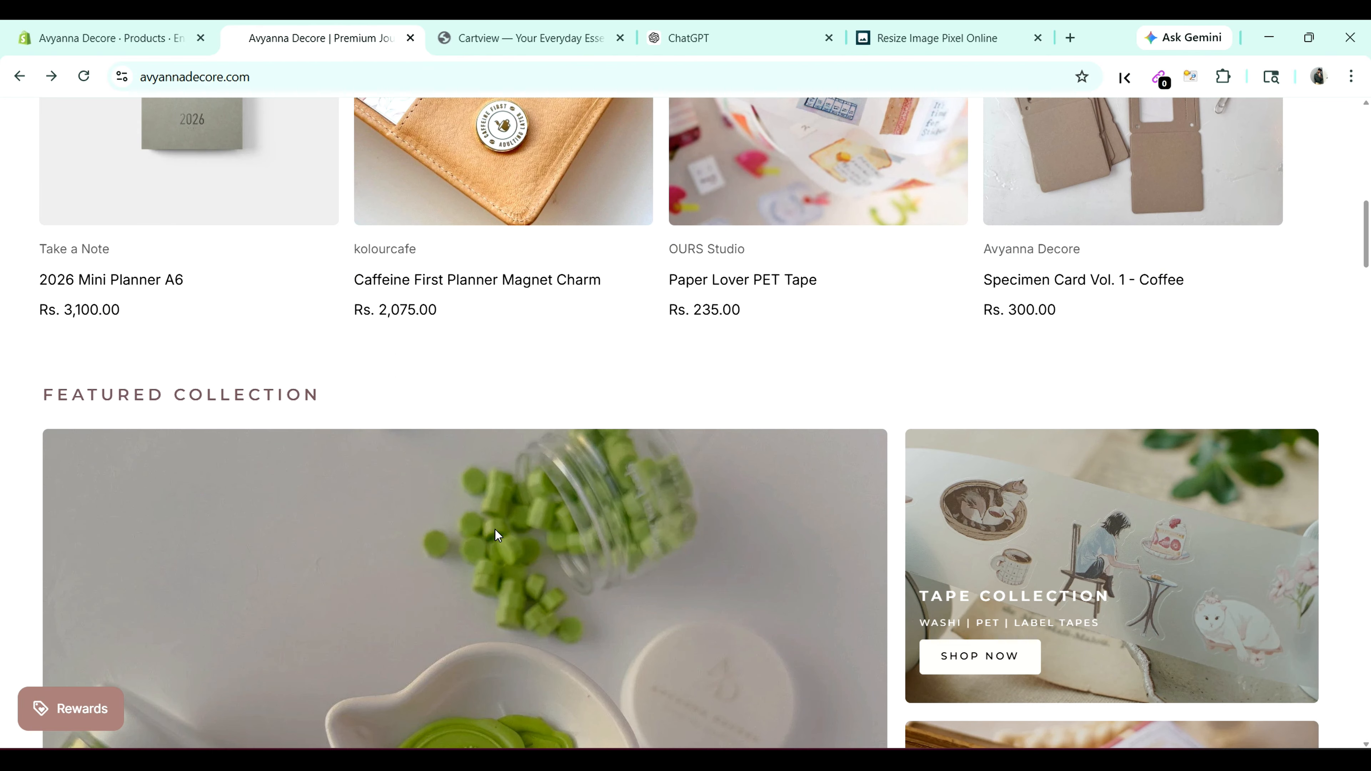
scroll(497, 534, "down", 4)
scroll(497, 534, "up", 8)
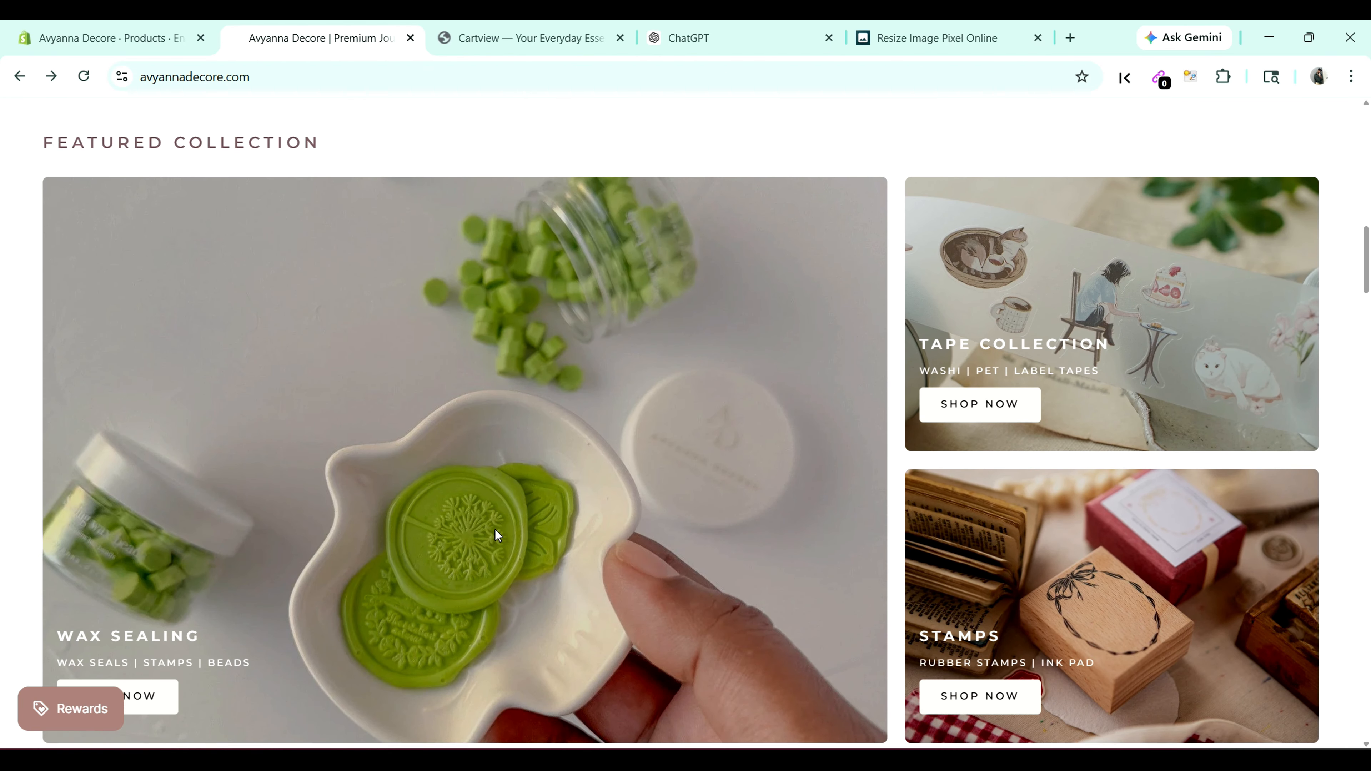
scroll(497, 534, "down", 5)
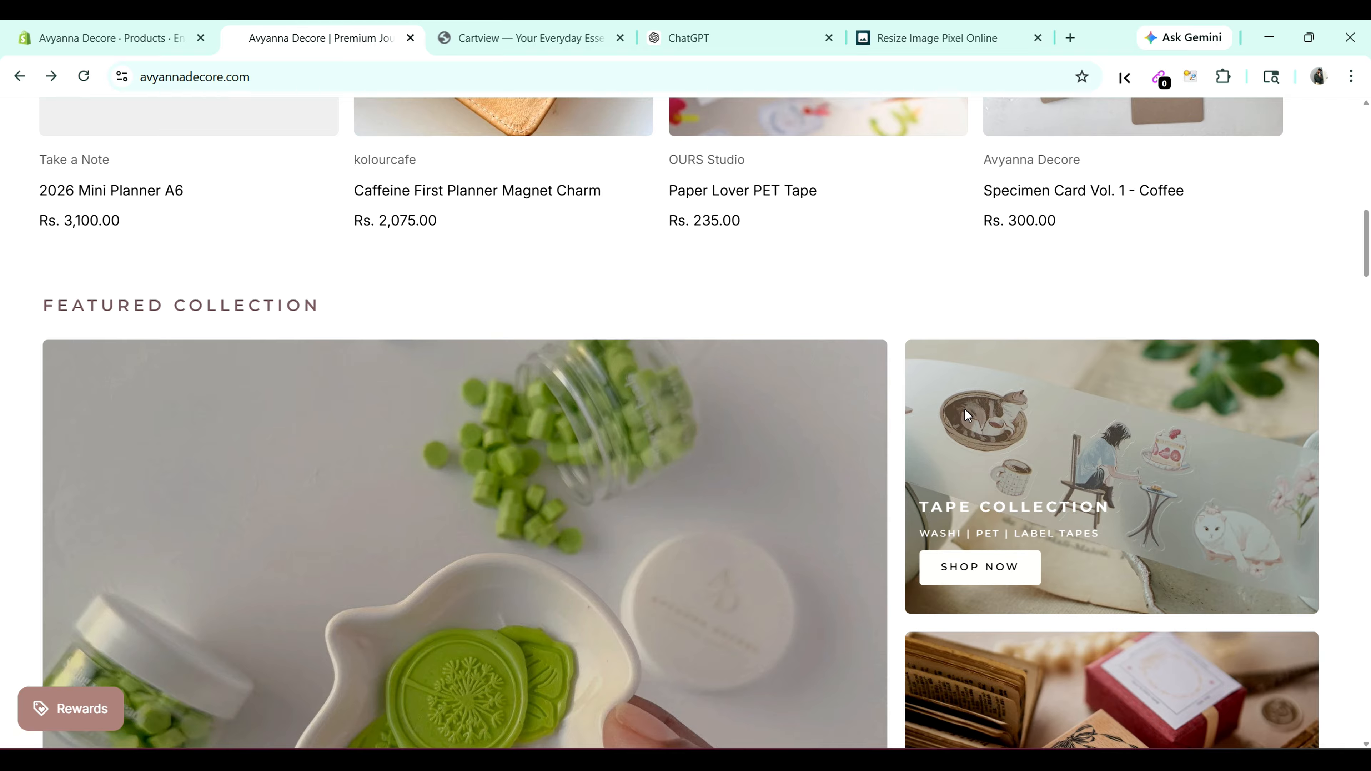
scroll(1006, 419, "down", 12)
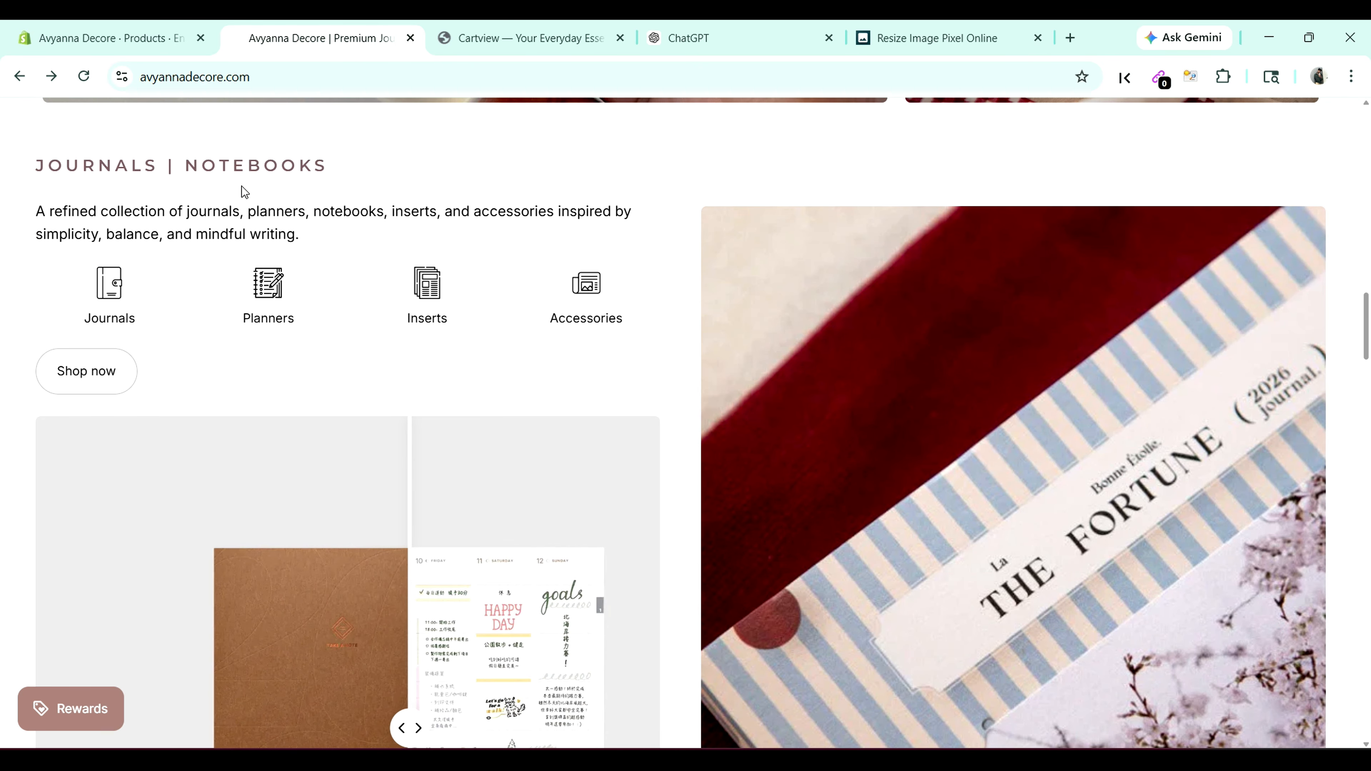
scroll(345, 245, "down", 5)
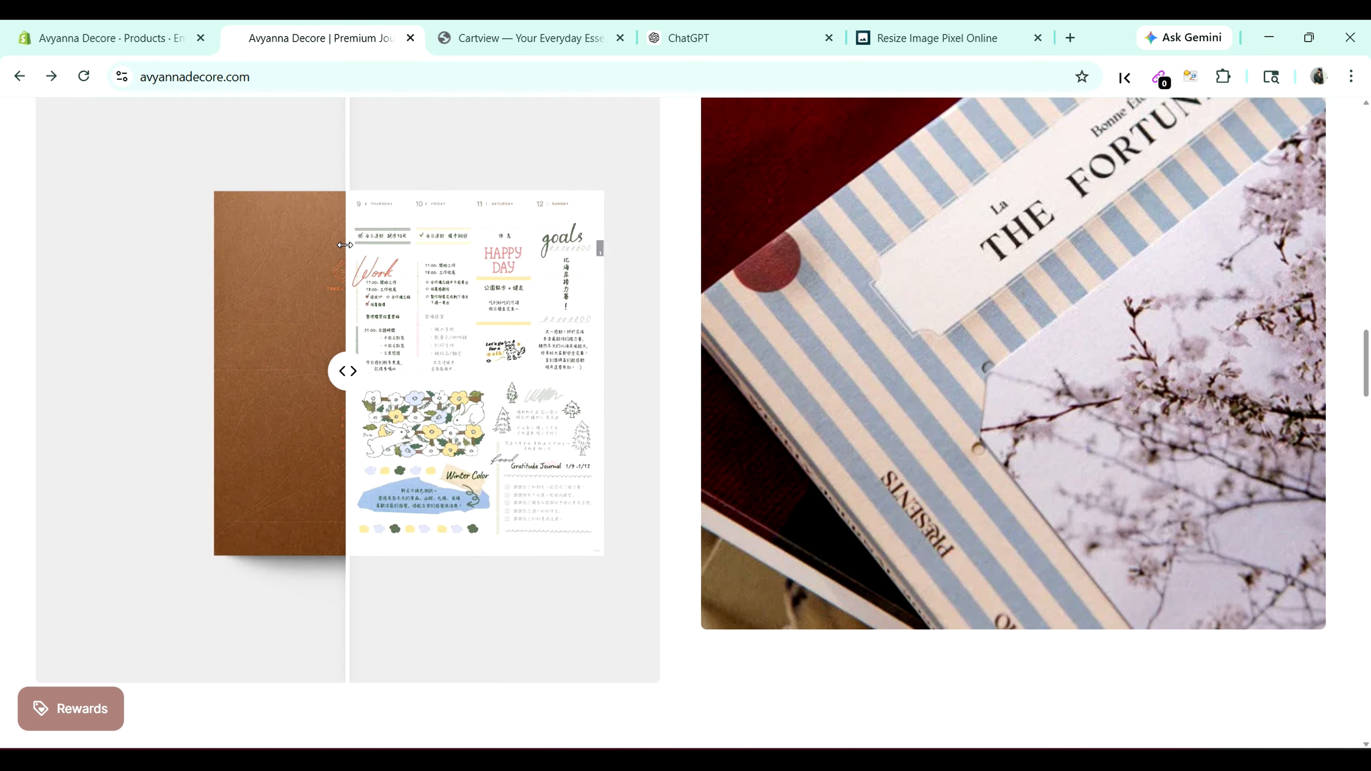
scroll(344, 245, "down", 15)
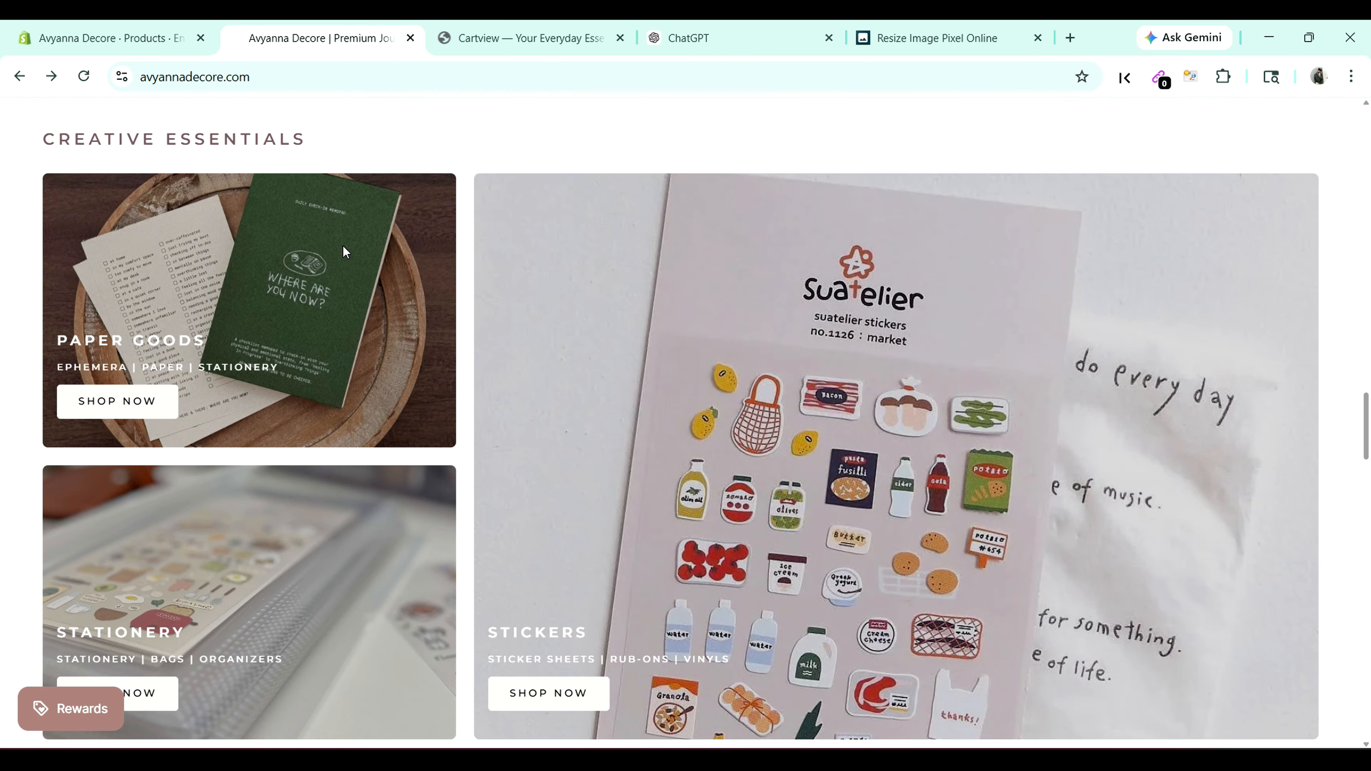
scroll(344, 253, "down", 4)
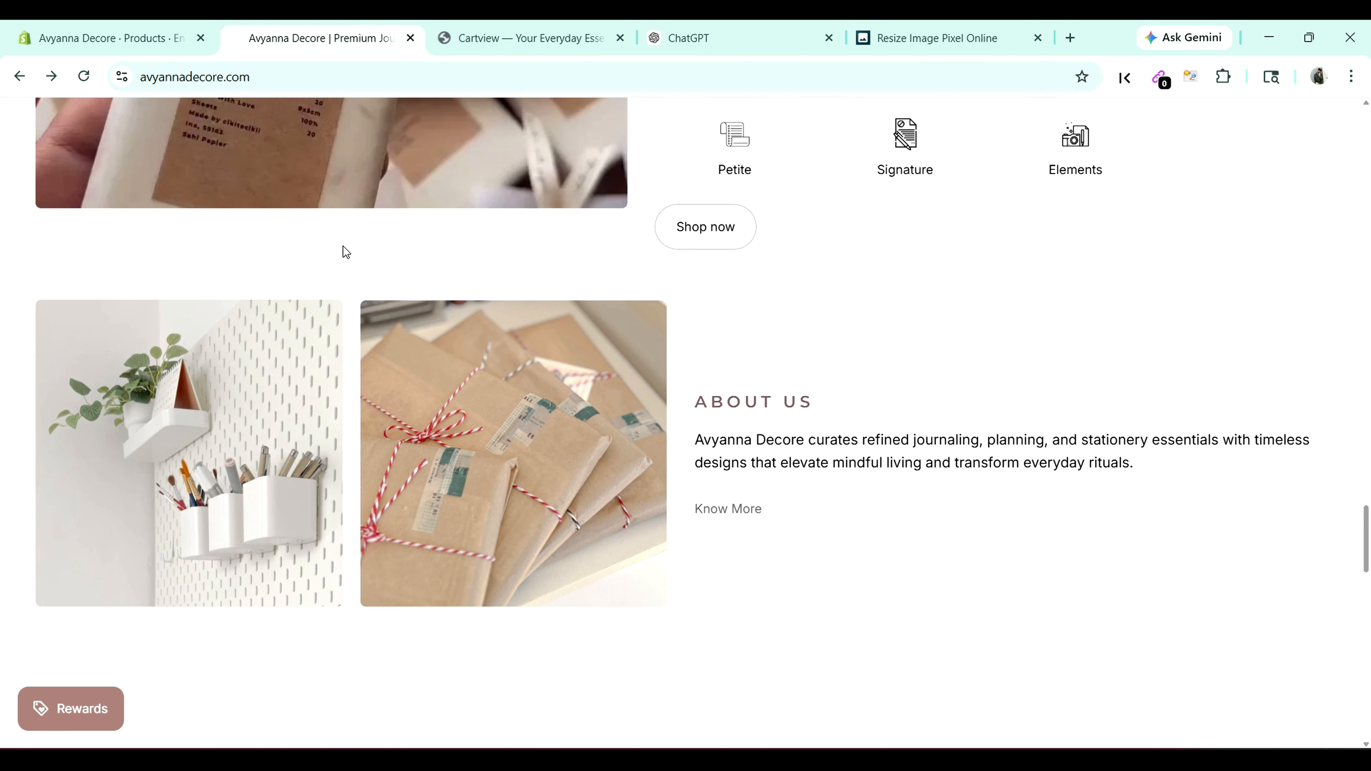
scroll(944, 448, "down", 7)
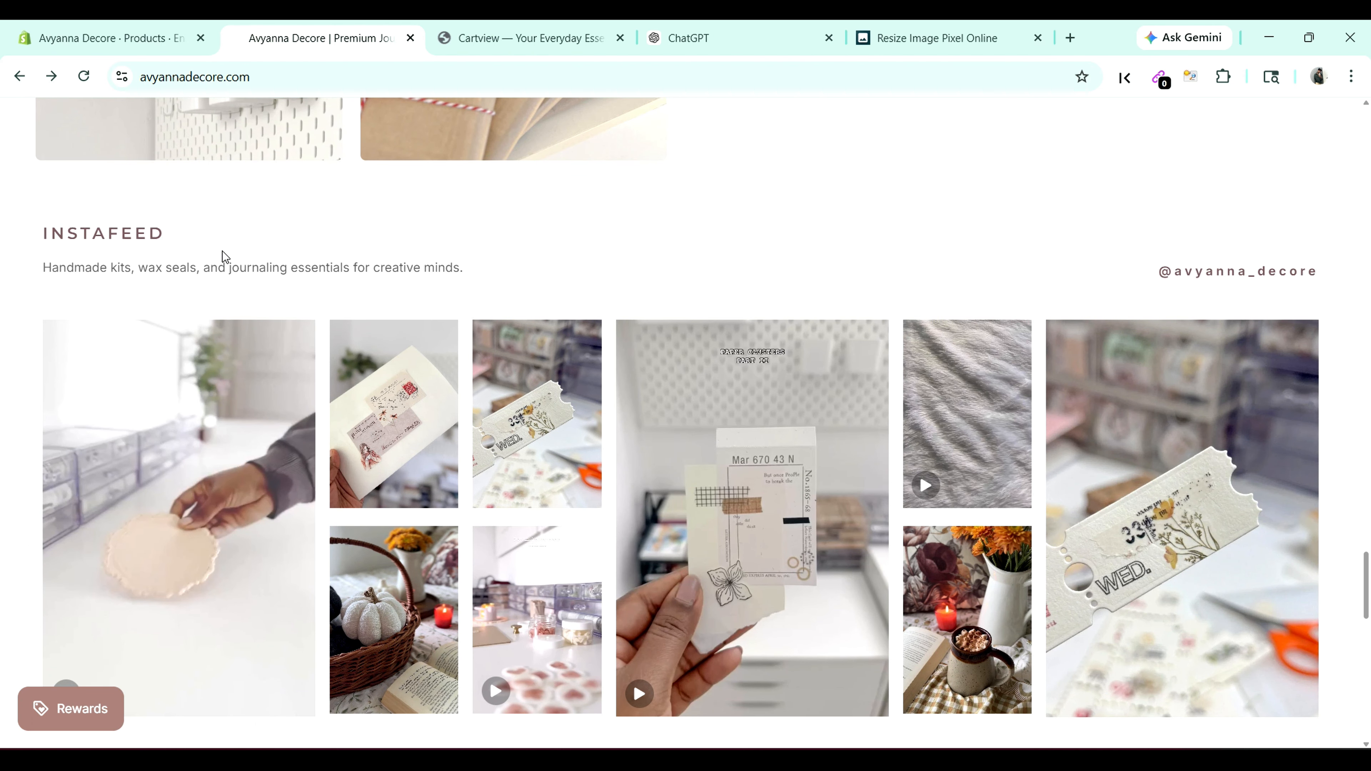
scroll(252, 312, "down", 10)
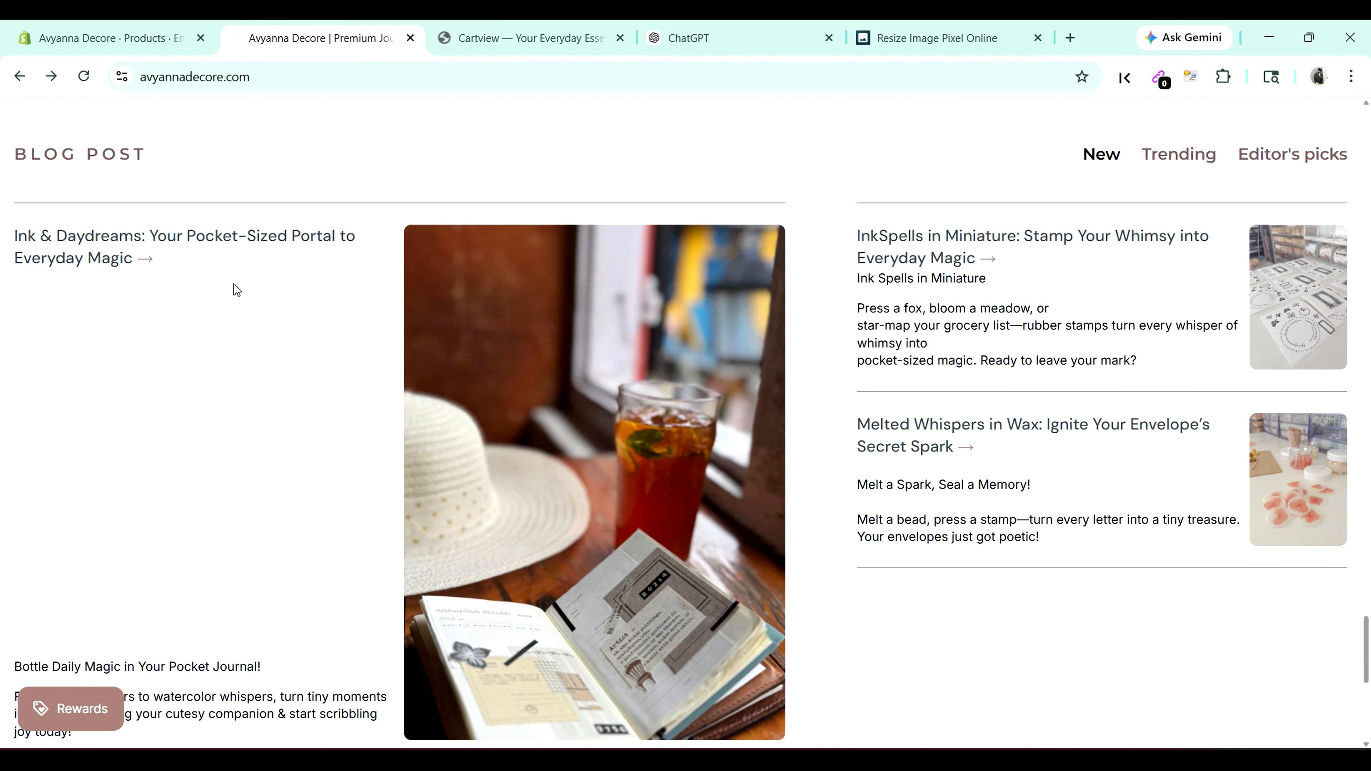
Step: View the blog post "Ink & Daydreams: Your Pocket-Sized Portal to Everyday Magic" with its in-text links, and return to the home page's hero banner
left_click(172, 251)
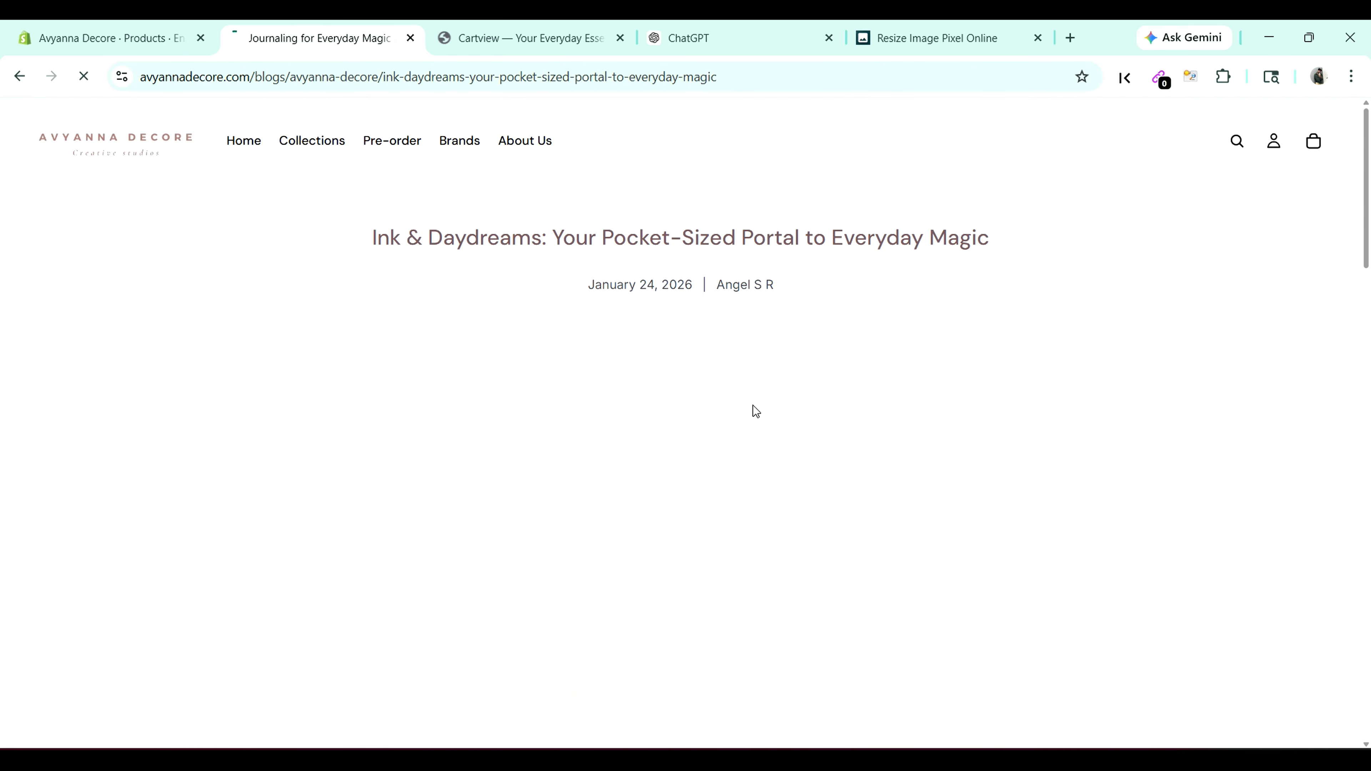
scroll(755, 410, "down", 15)
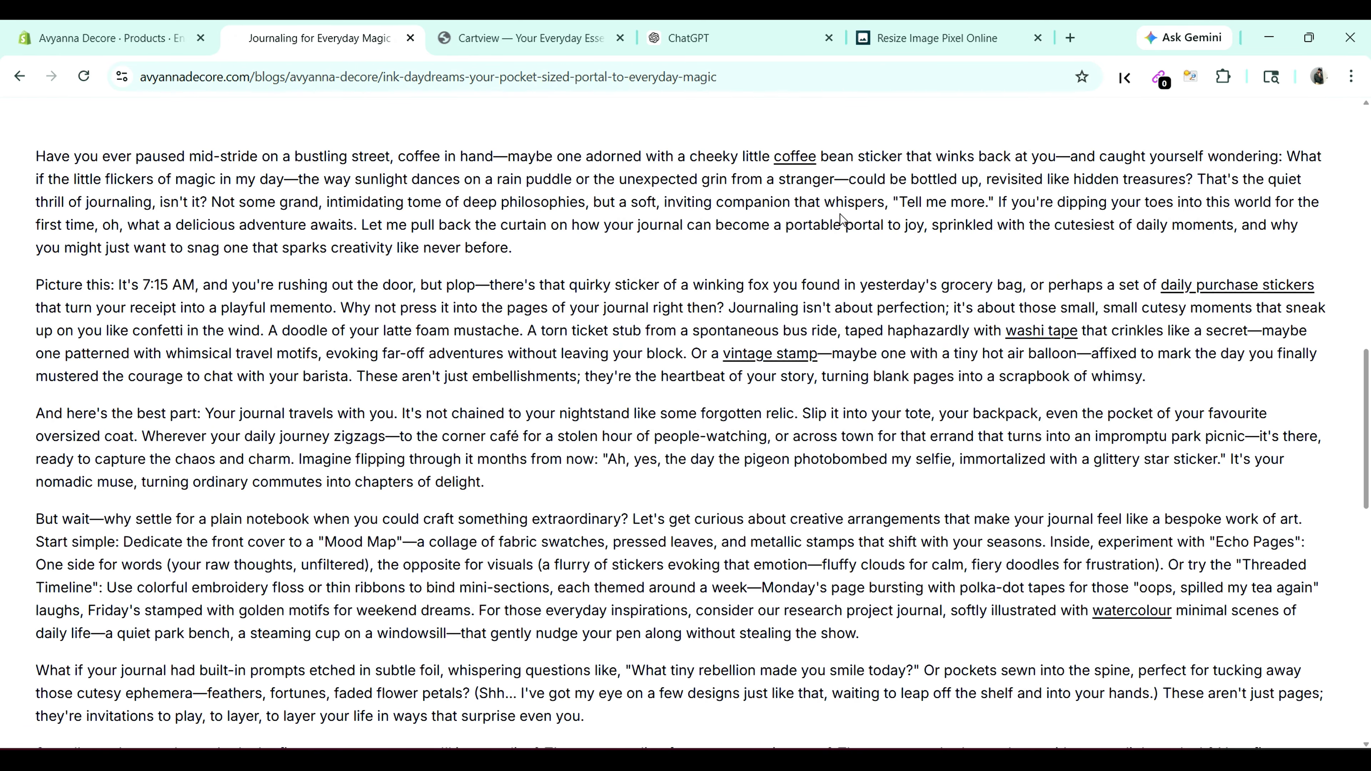
scroll(588, 332, "up", 15)
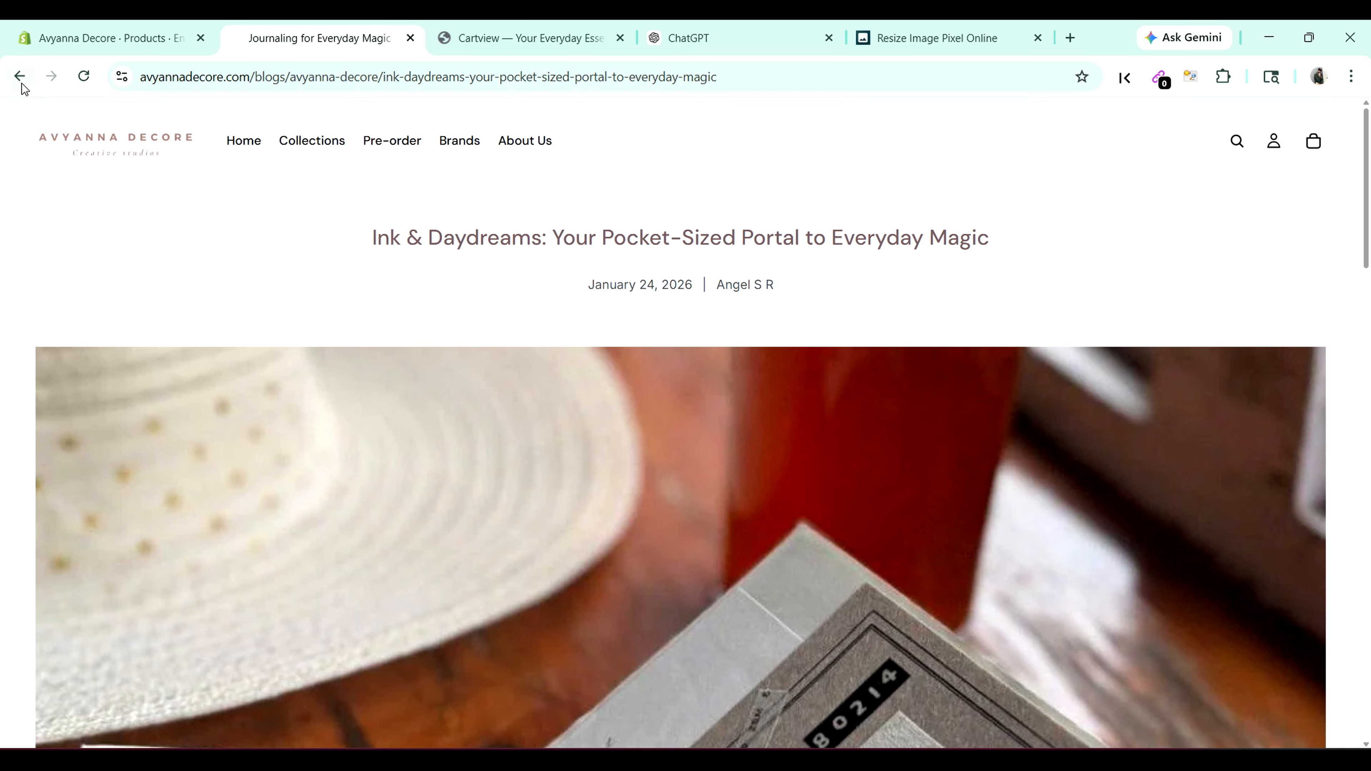
left_click(20, 80)
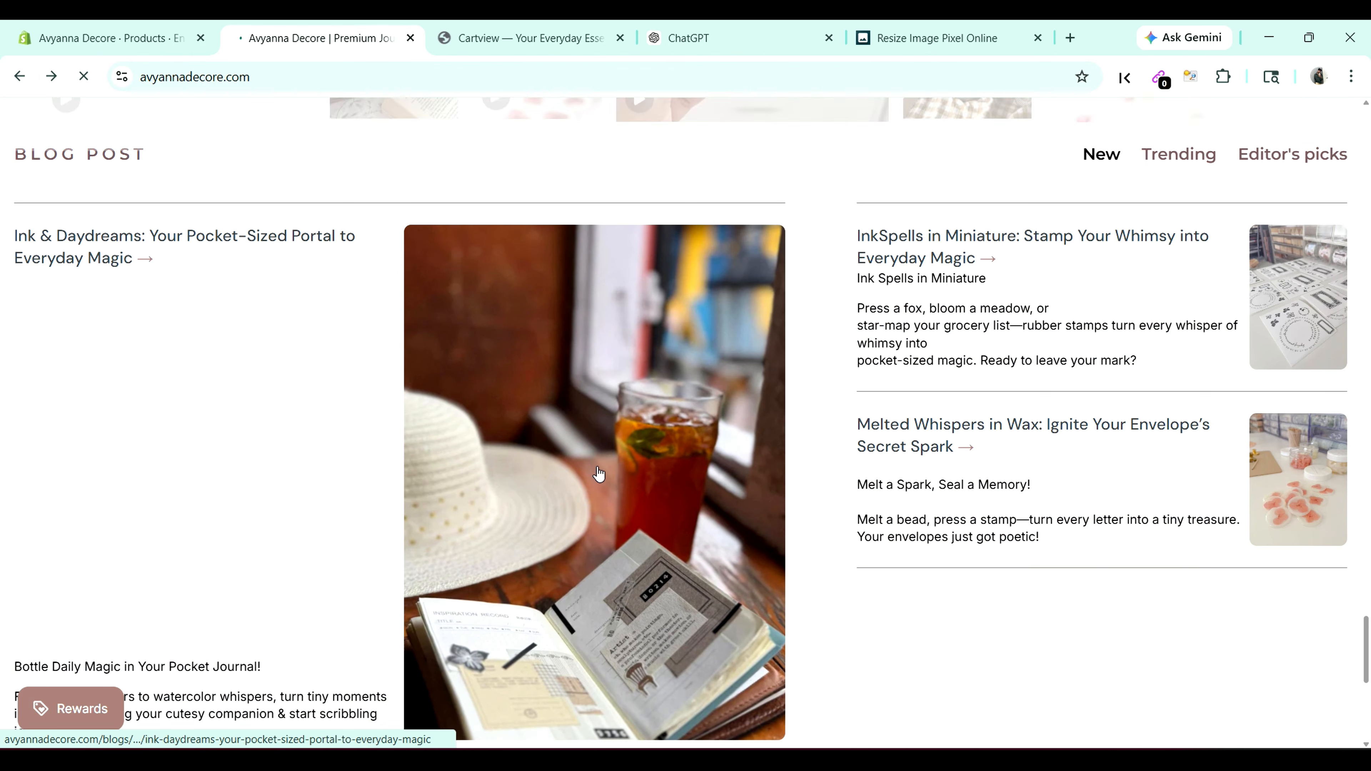
scroll(601, 470, "up", 10)
scroll(601, 469, "up", 15)
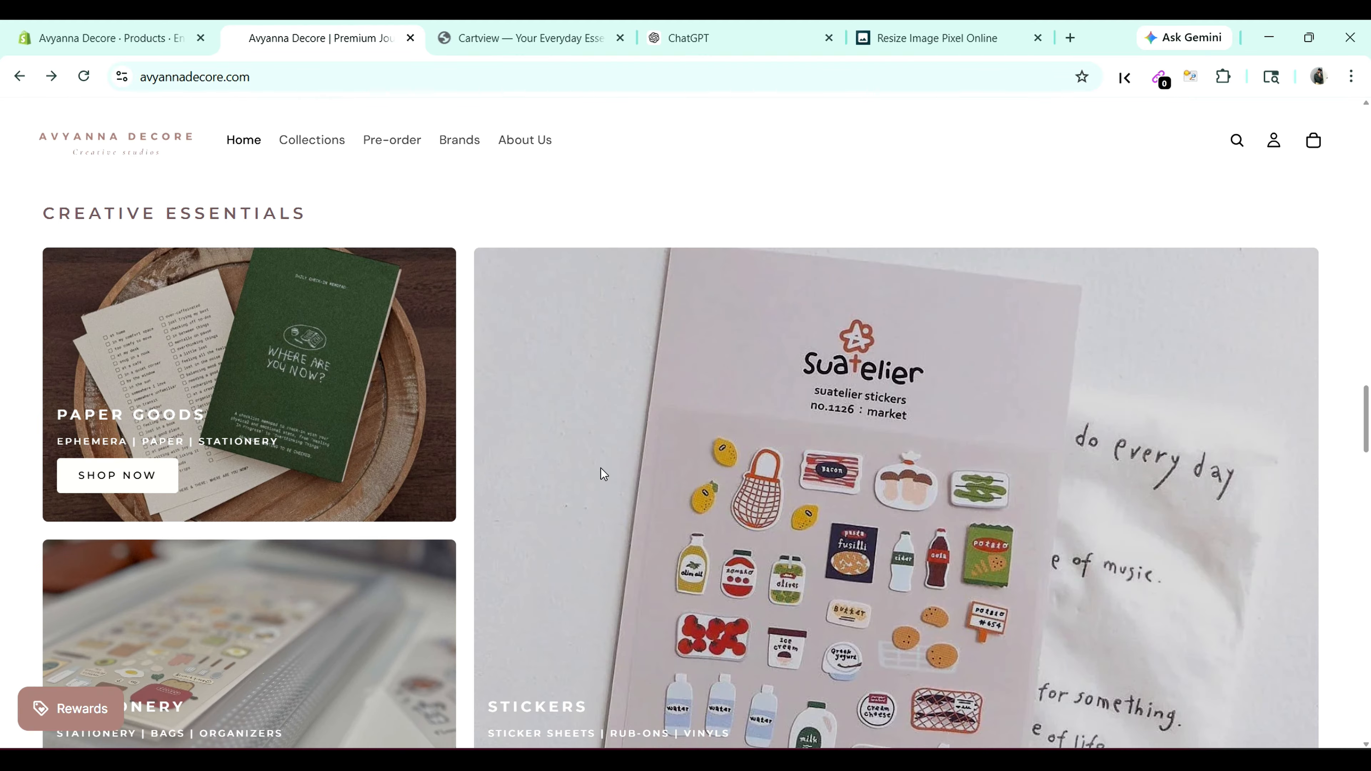
scroll(601, 469, "up", 10)
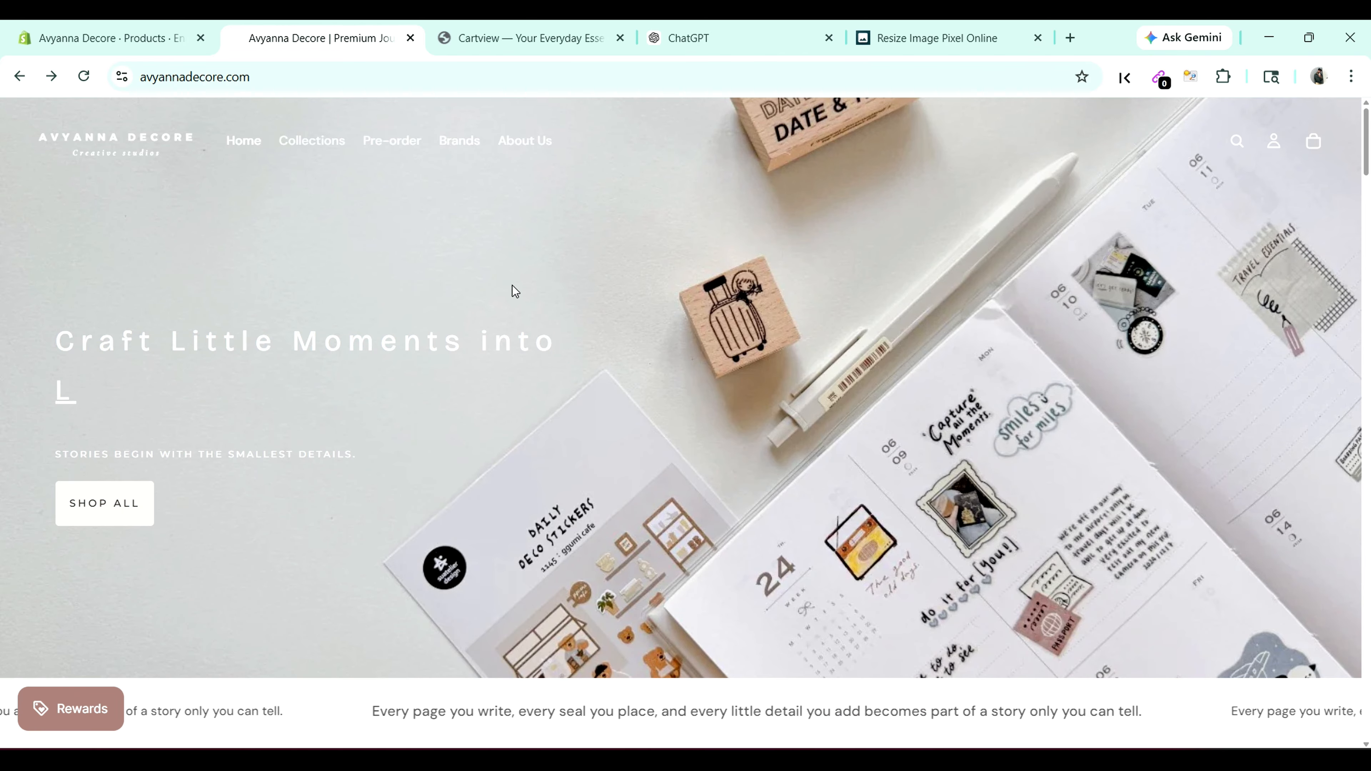
mouse_move(311, 160)
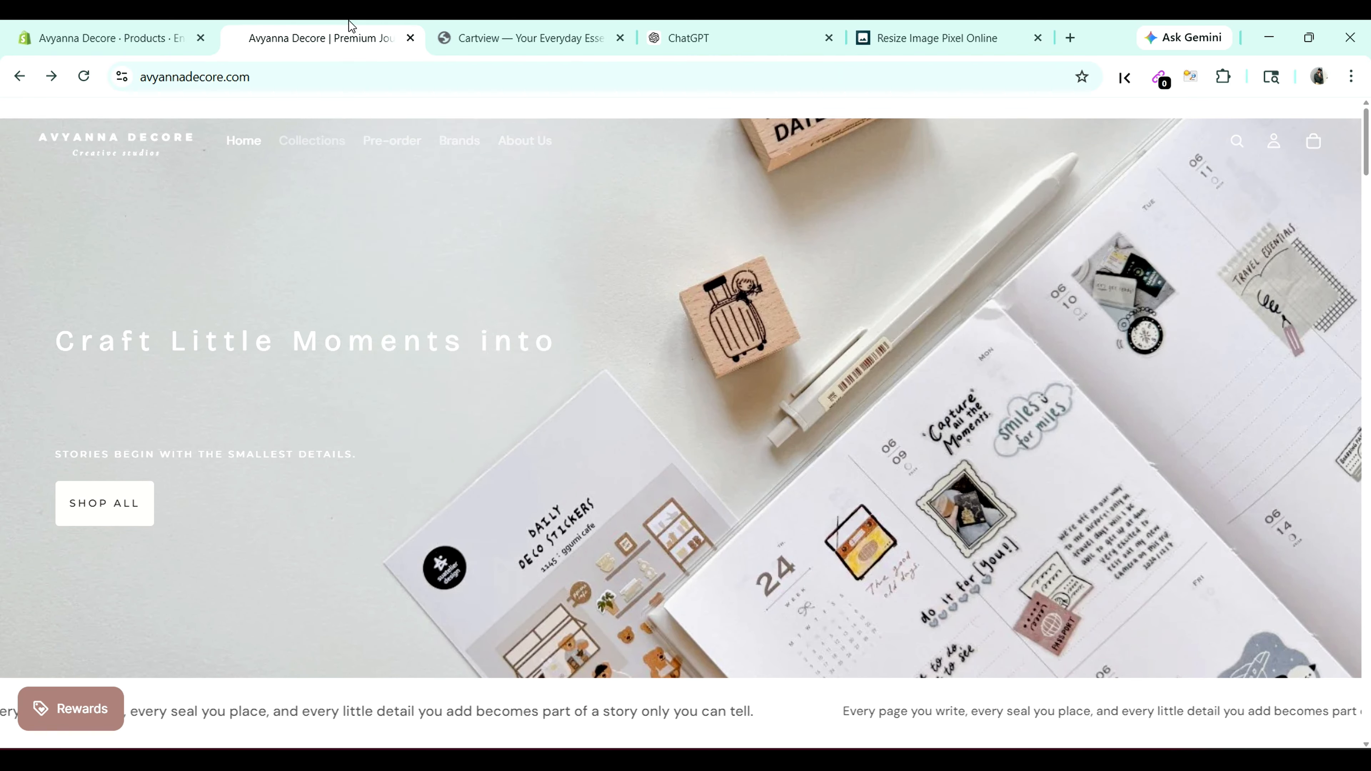
Step: Switch to the Cartview site and go back to the Google search results for cartview.in
right_click(345, 27)
left_click(612, 26)
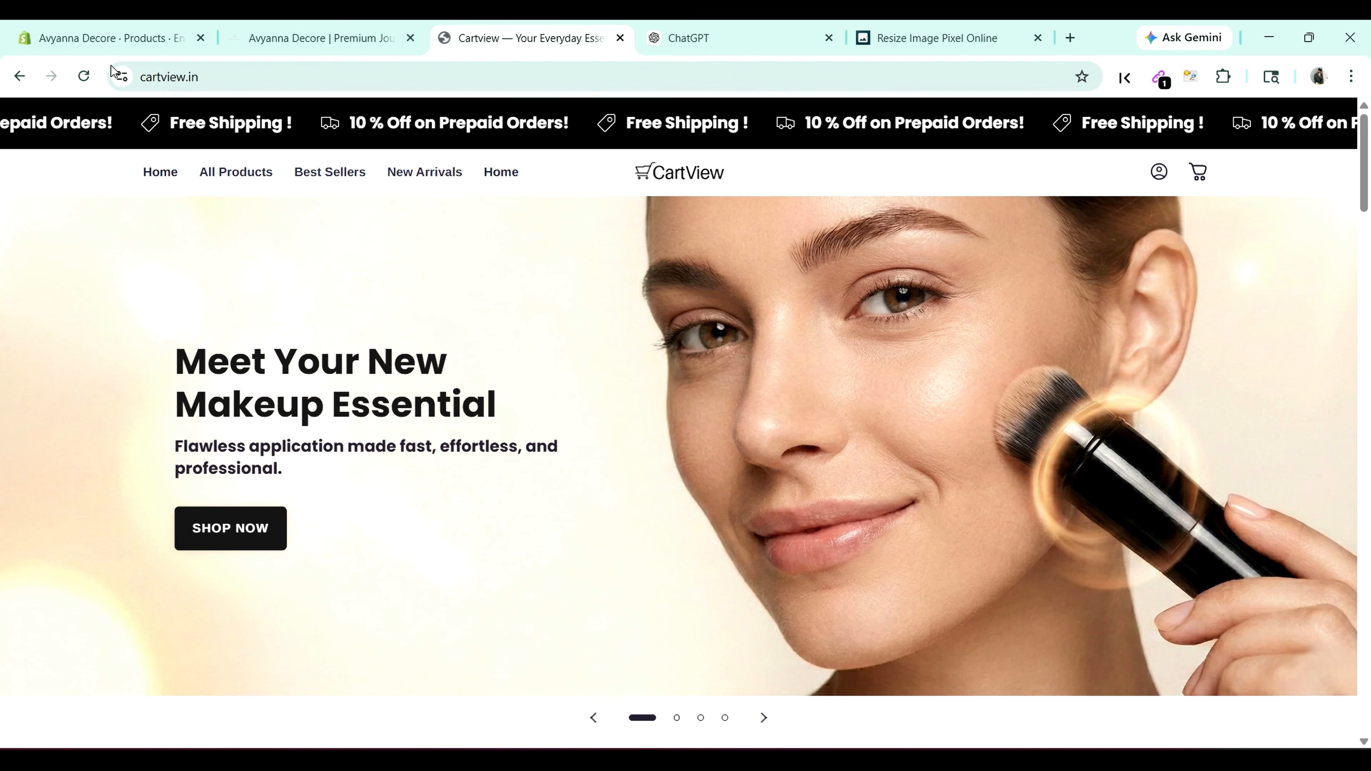
left_click(20, 76)
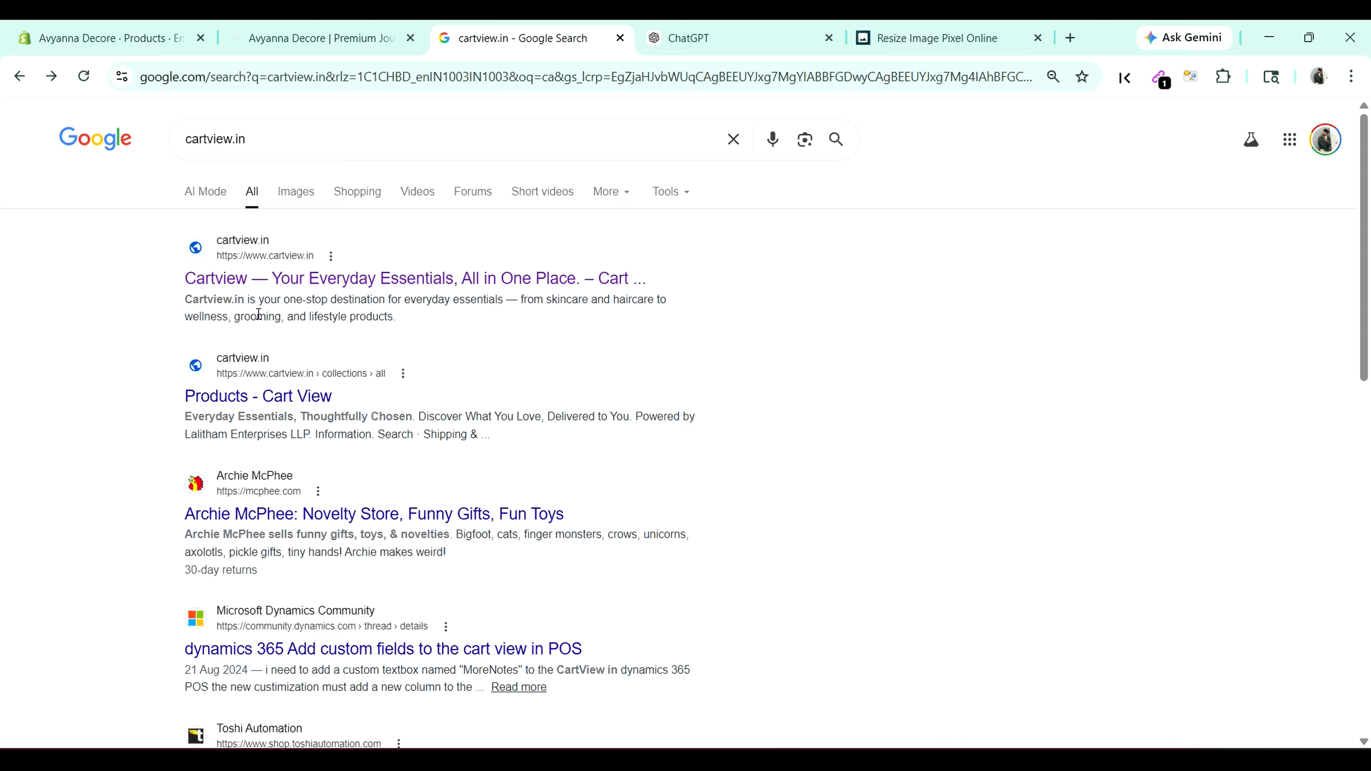
Step: Search Google for "crea with Gaby" in place of the ChatGPT page
left_click(658, 38)
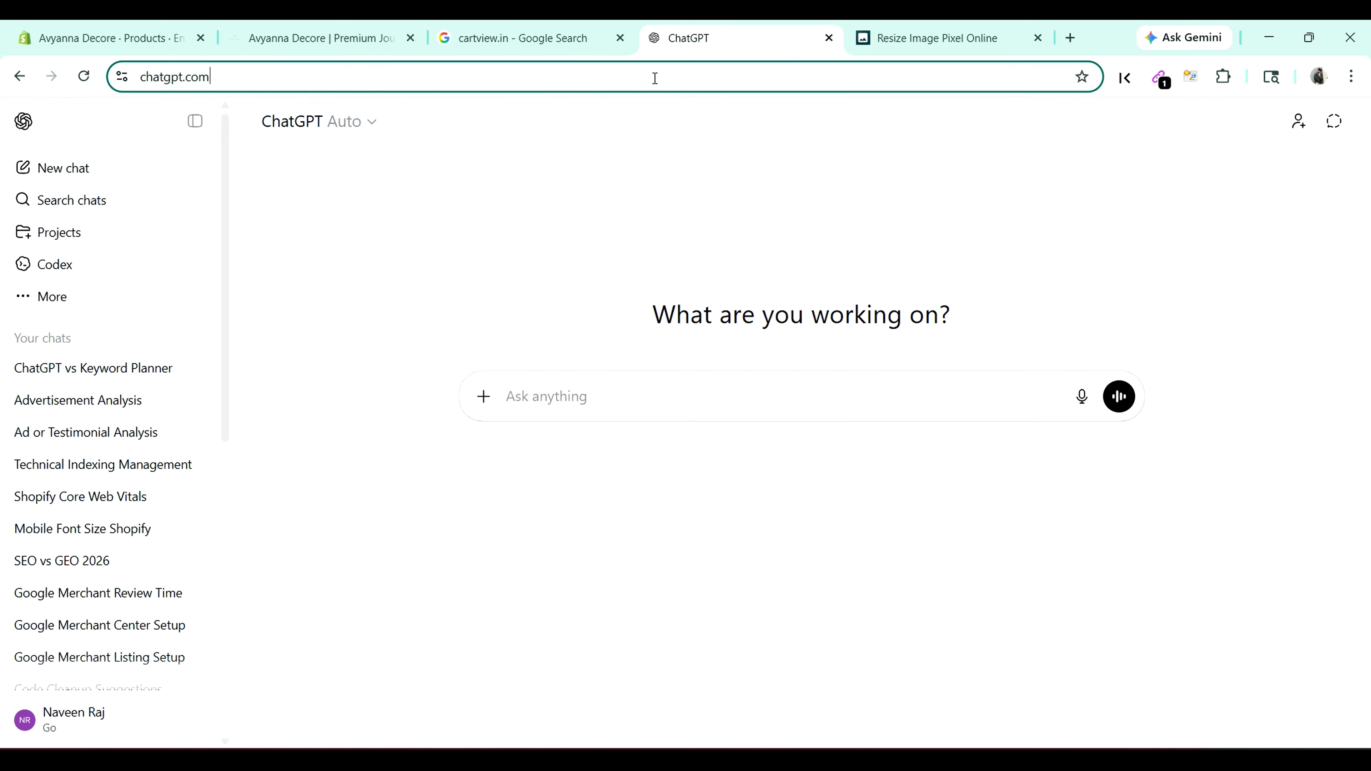
left_click(654, 78)
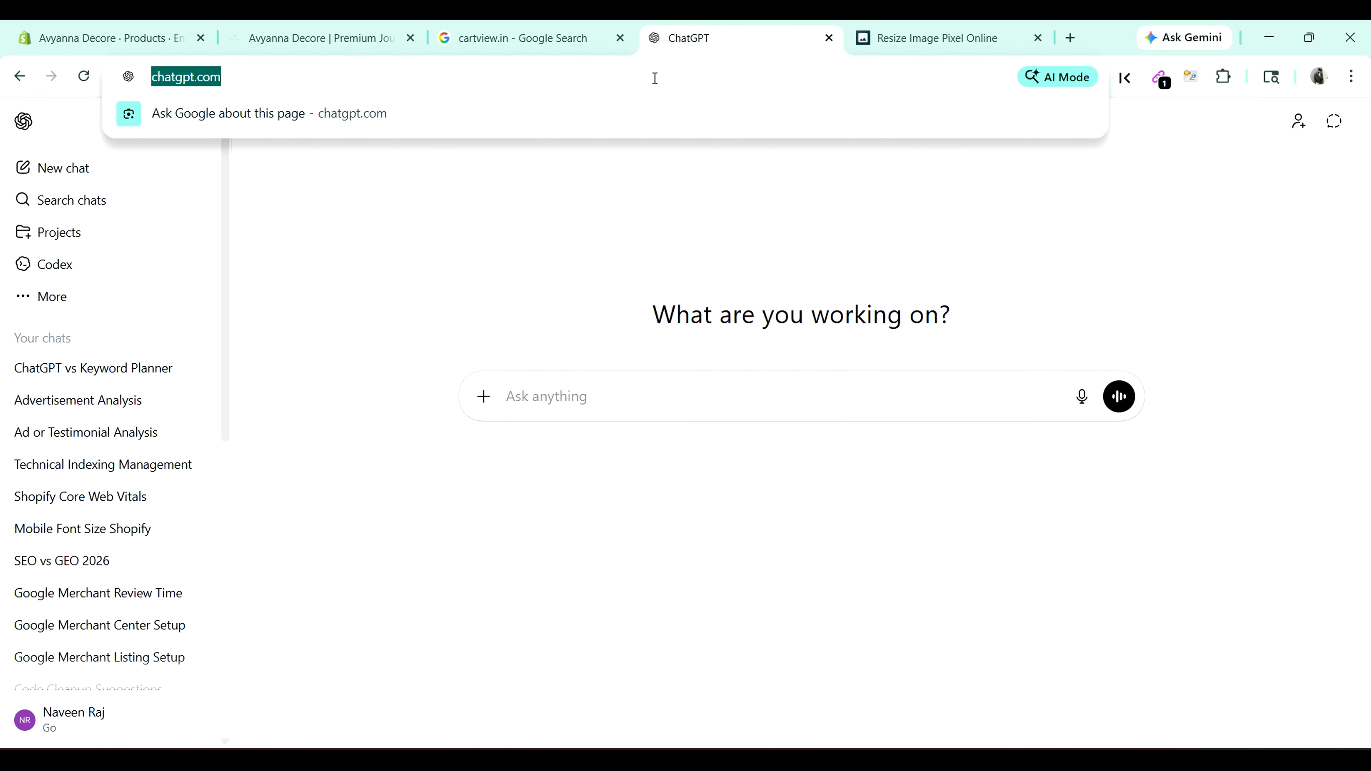
type("crea")
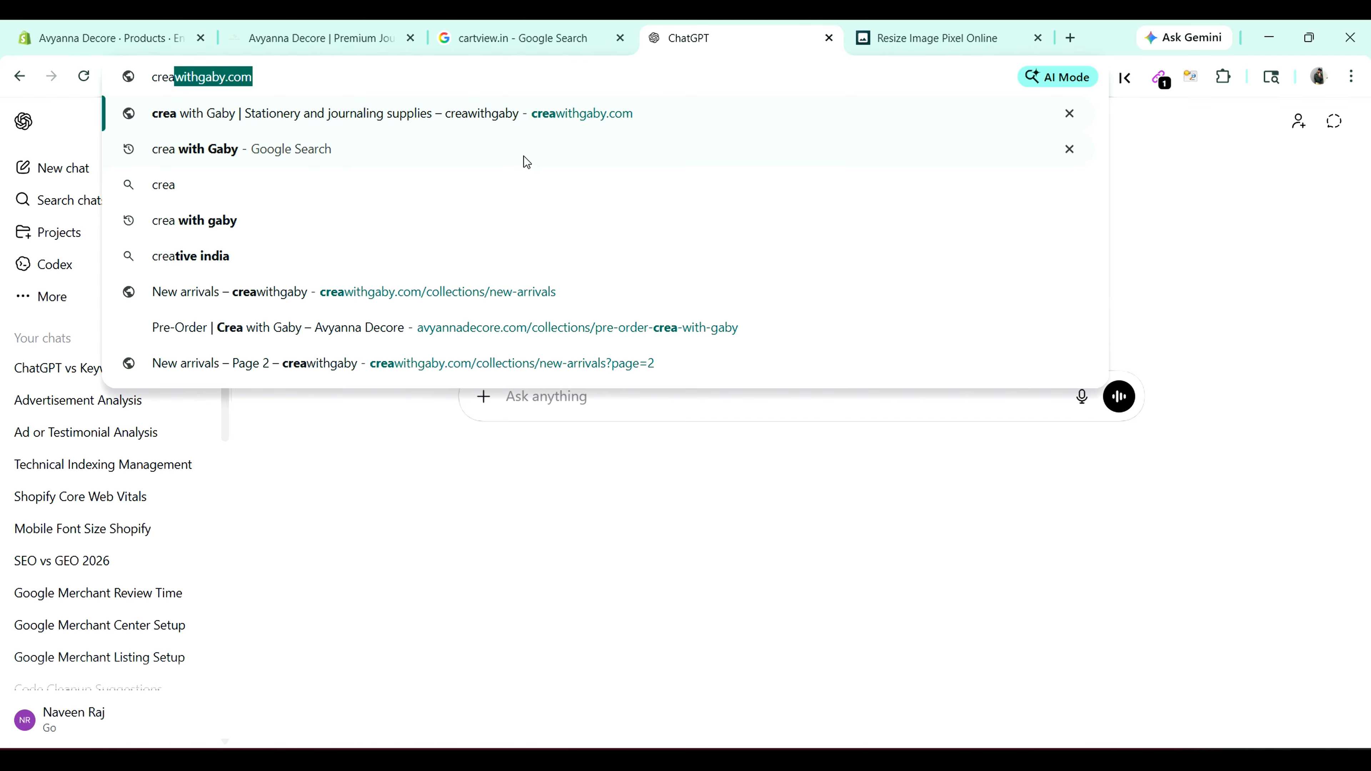
left_click(507, 164)
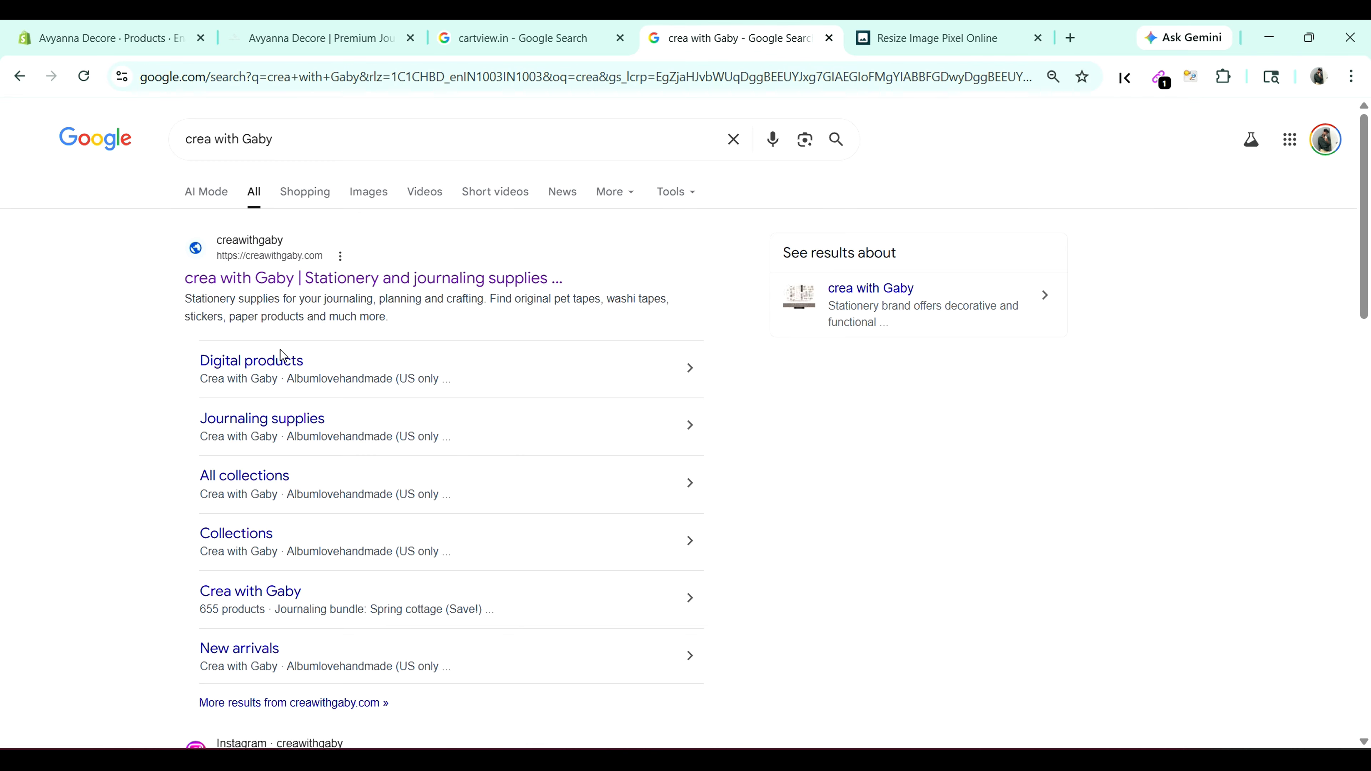
Step: Examine the sitelinks under the creawithgaby.com result, open Journaling supplies, and return to the search results
scroll(324, 357, "down", 3)
scroll(289, 249, "up", 2)
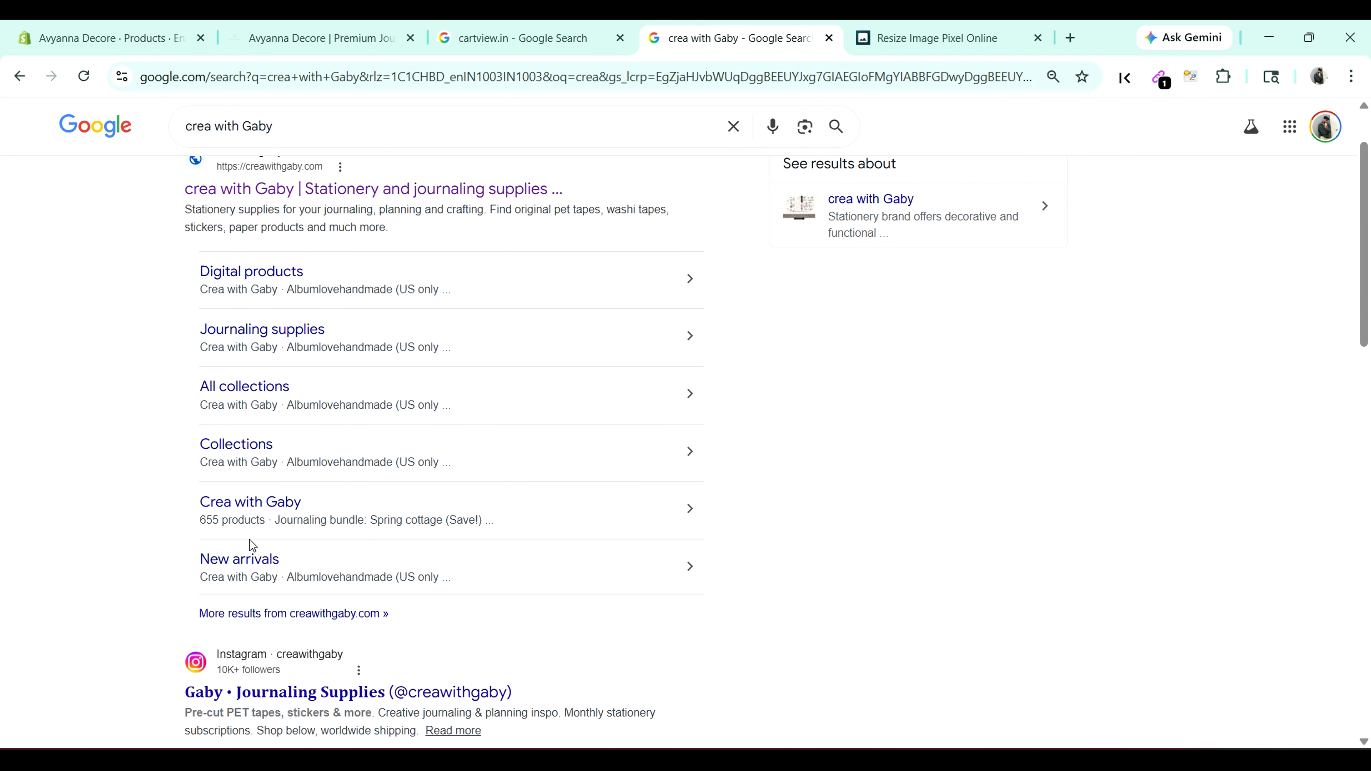
scroll(343, 478, "up", 2)
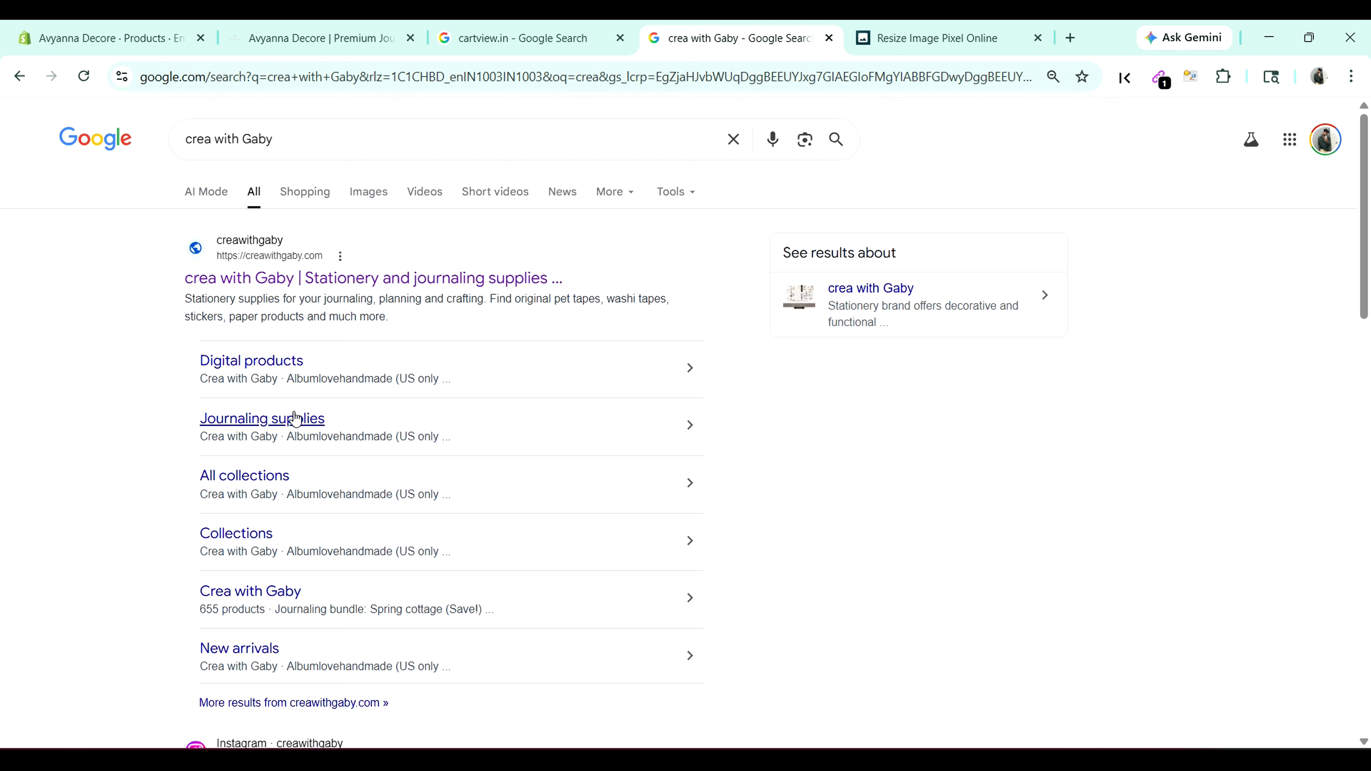
left_click(279, 421)
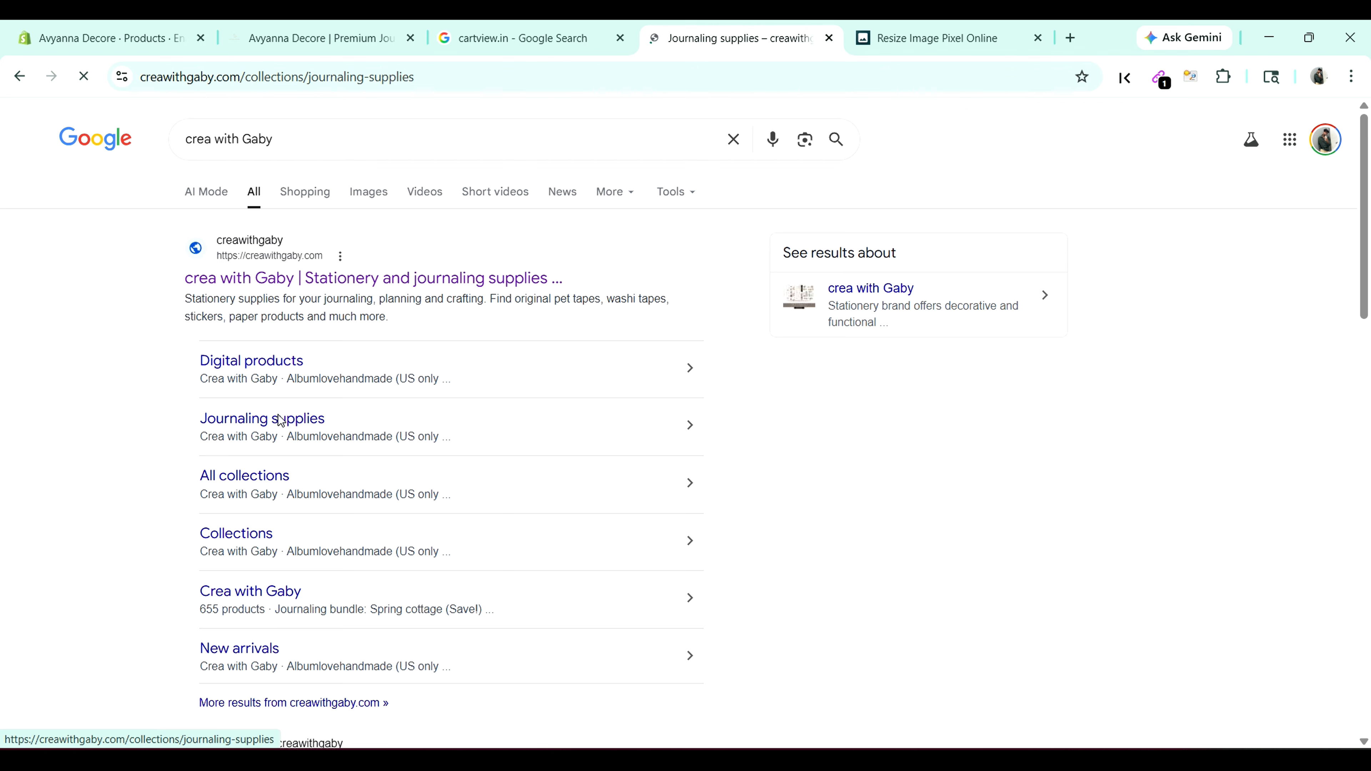
left_click(19, 76)
scroll(230, 533, "down", 3)
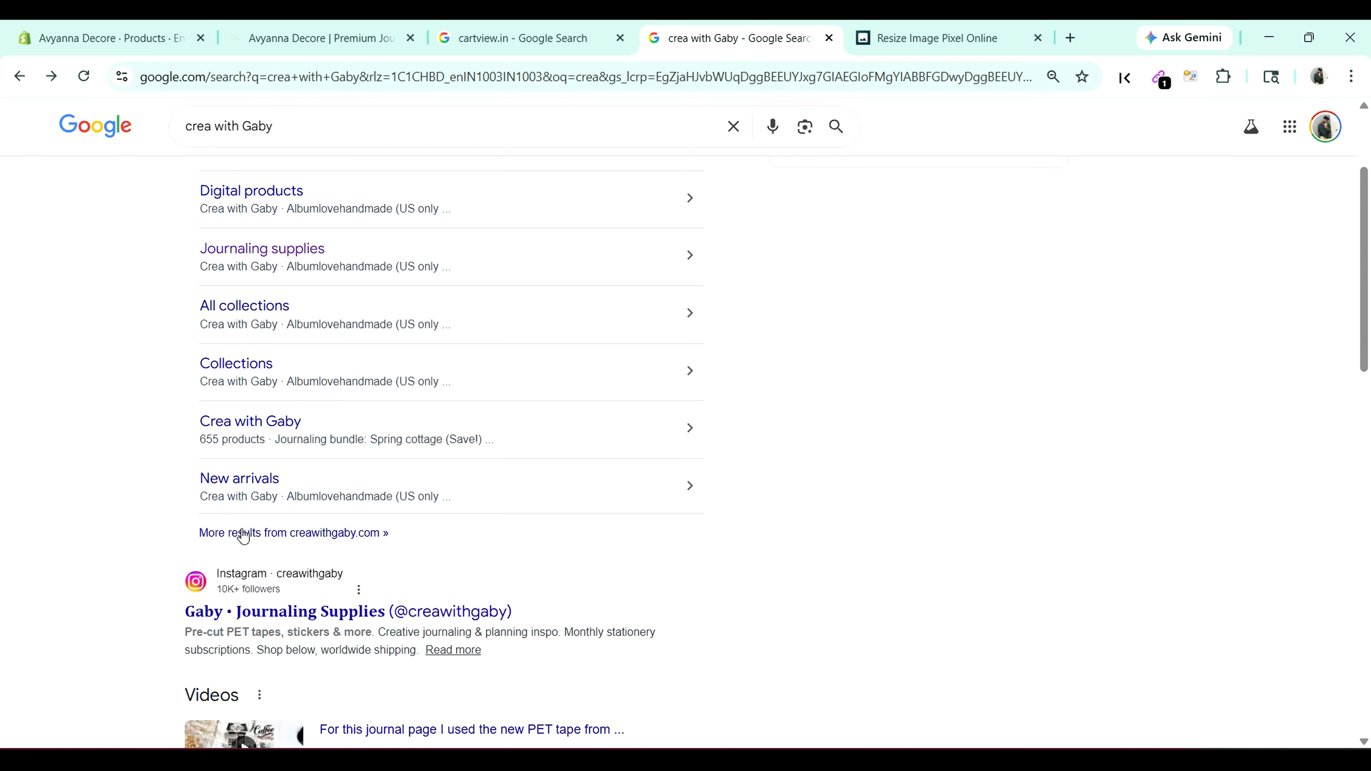
scroll(594, 459, "up", 3)
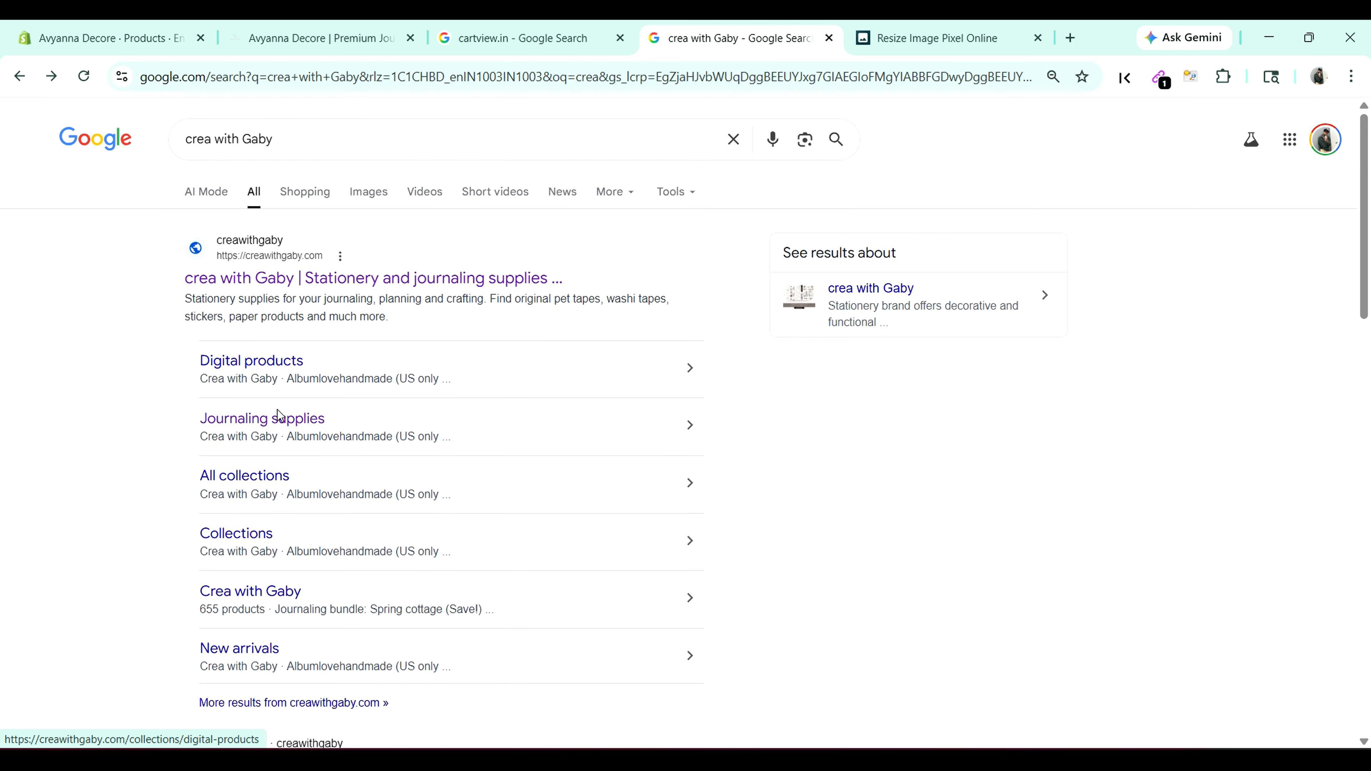
Step: Compare with the cartview.in search results, open the Cartview home page, and review its sections down to the customer reviews
left_click(443, 26)
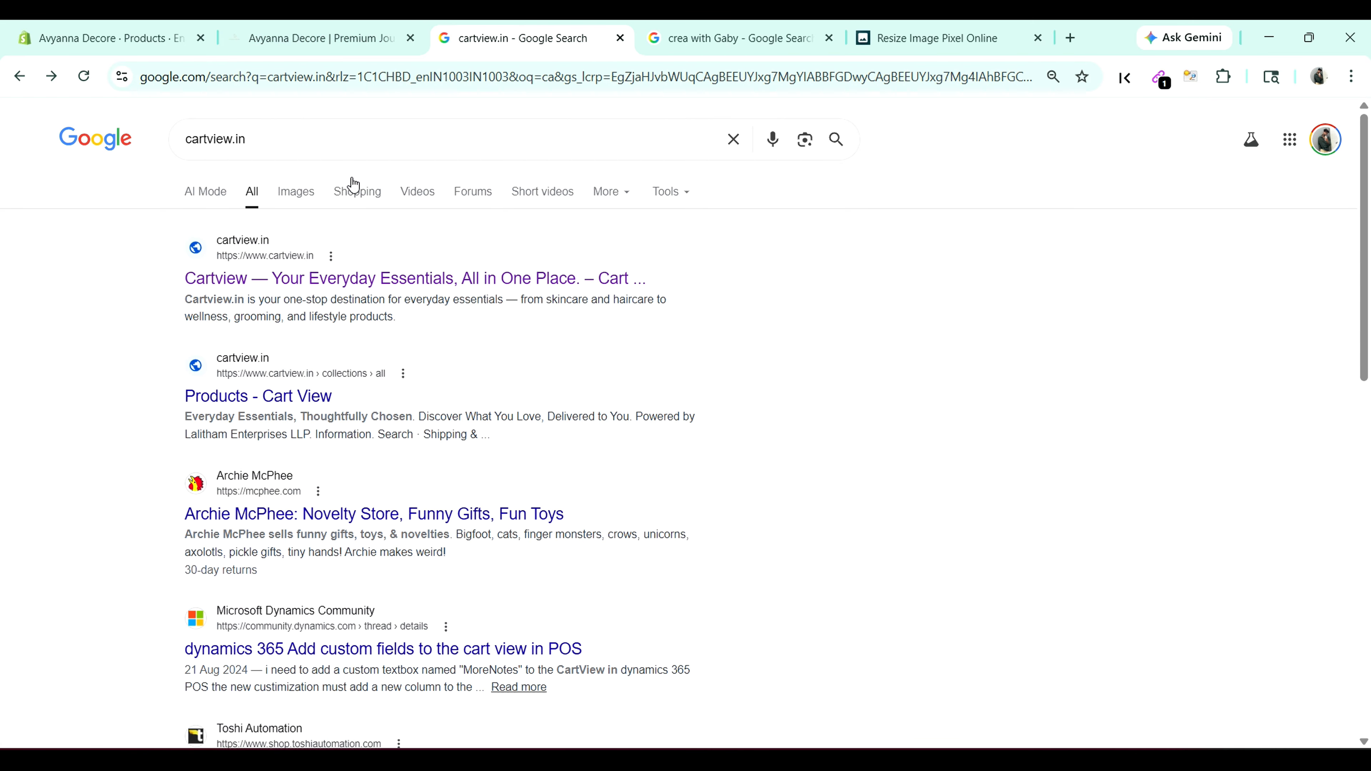
left_click(304, 281)
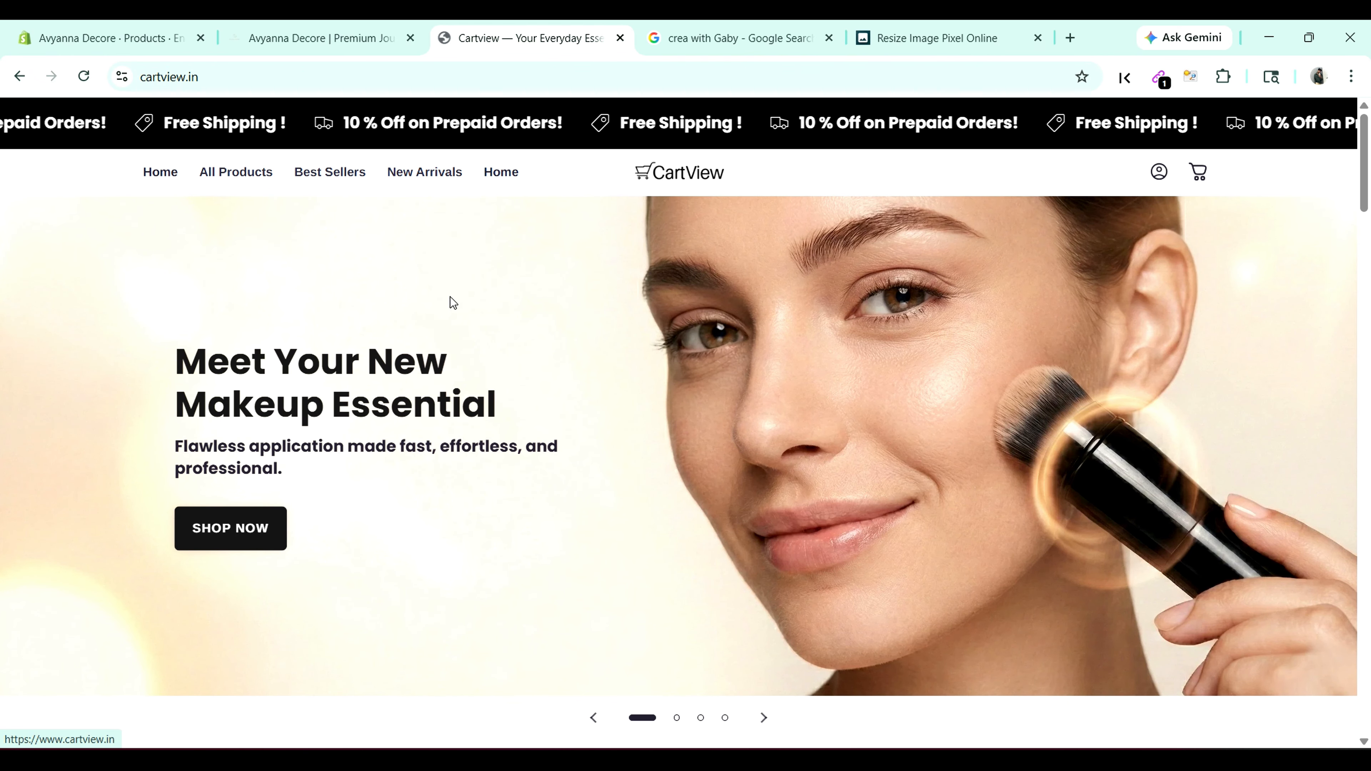
scroll(462, 350, "down", 5)
scroll(473, 357, "down", 6)
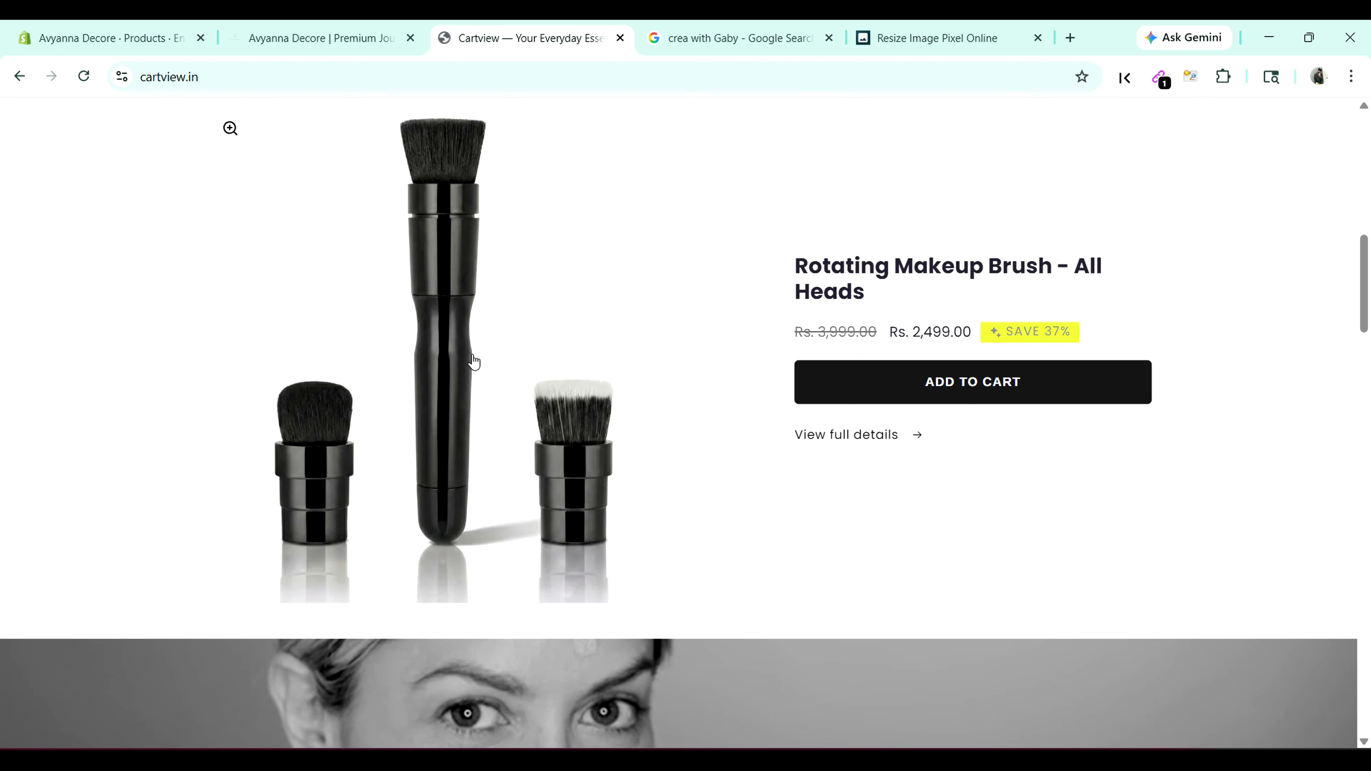
scroll(469, 360, "down", 3)
scroll(896, 323, "up", 6)
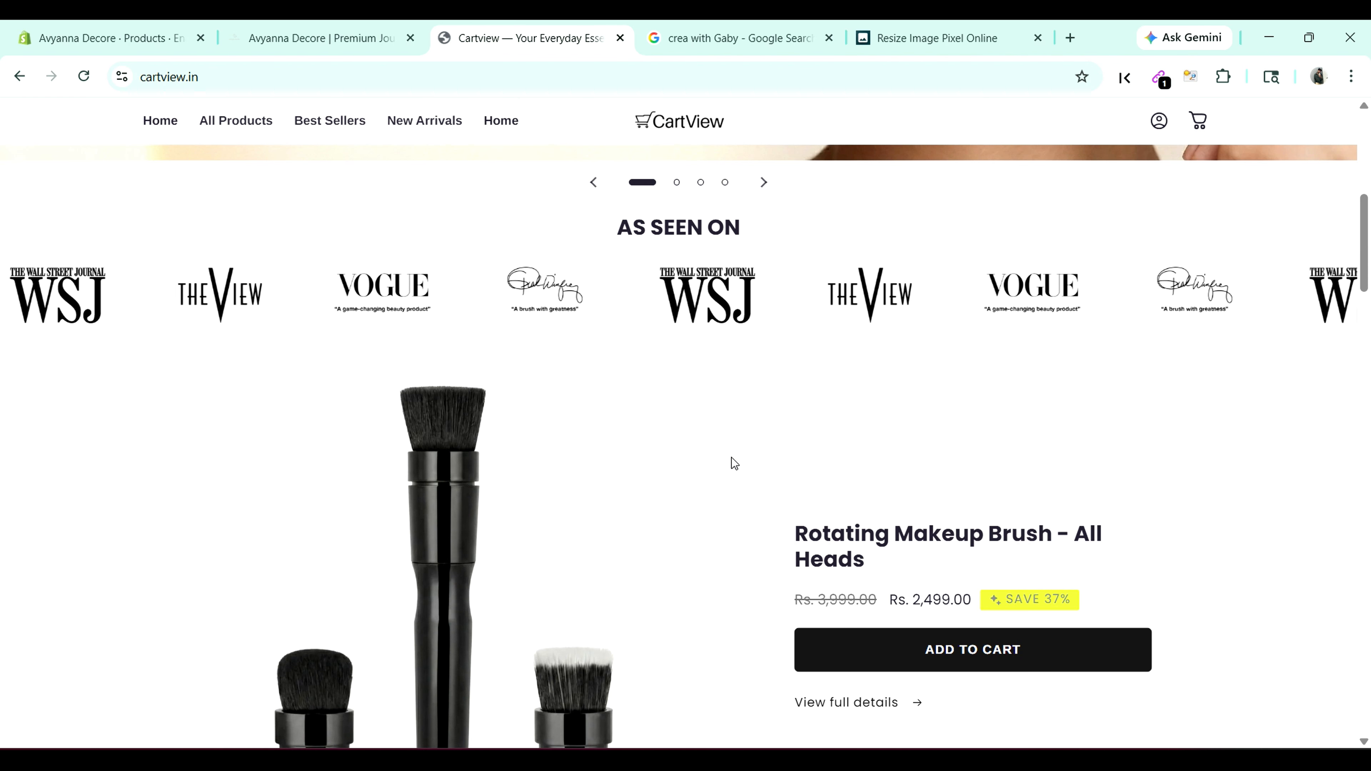
scroll(443, 481, "down", 10)
scroll(454, 480, "down", 3)
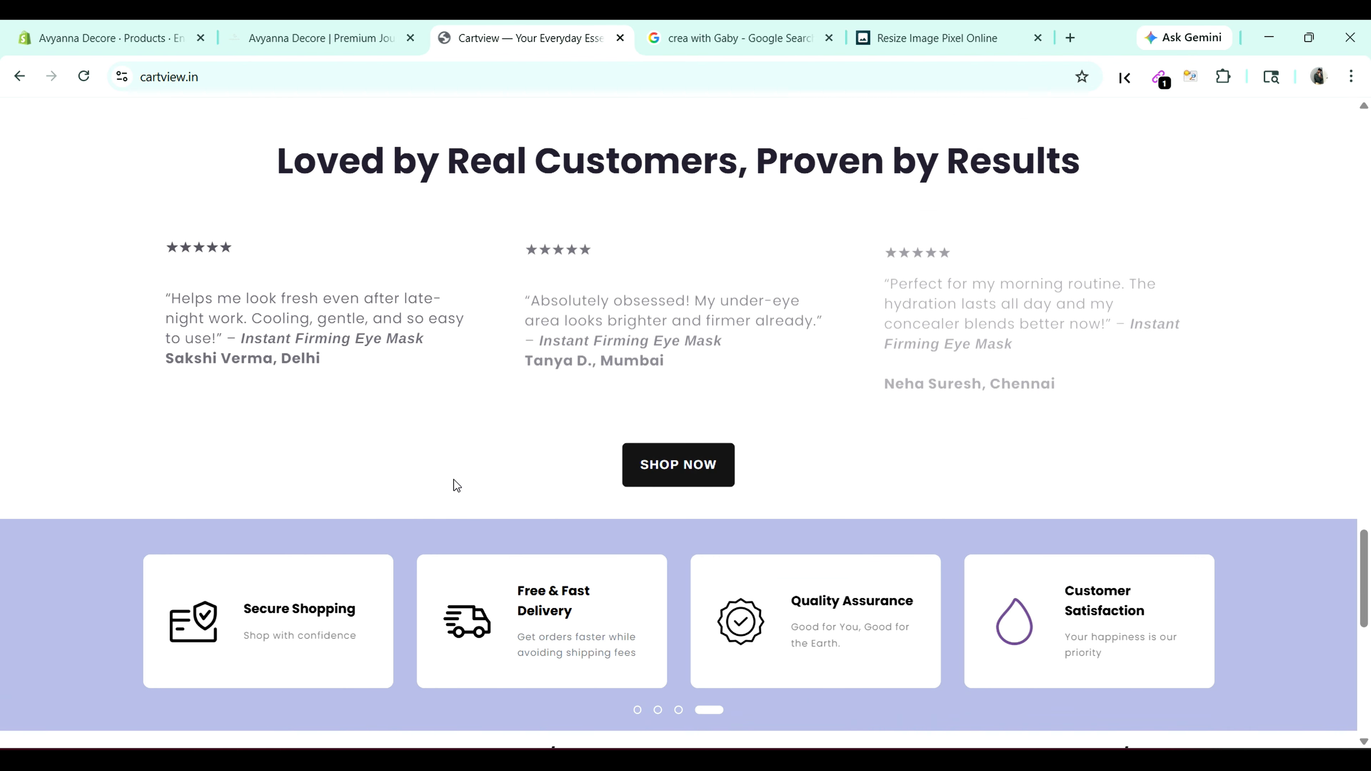
scroll(453, 481, "up", 15)
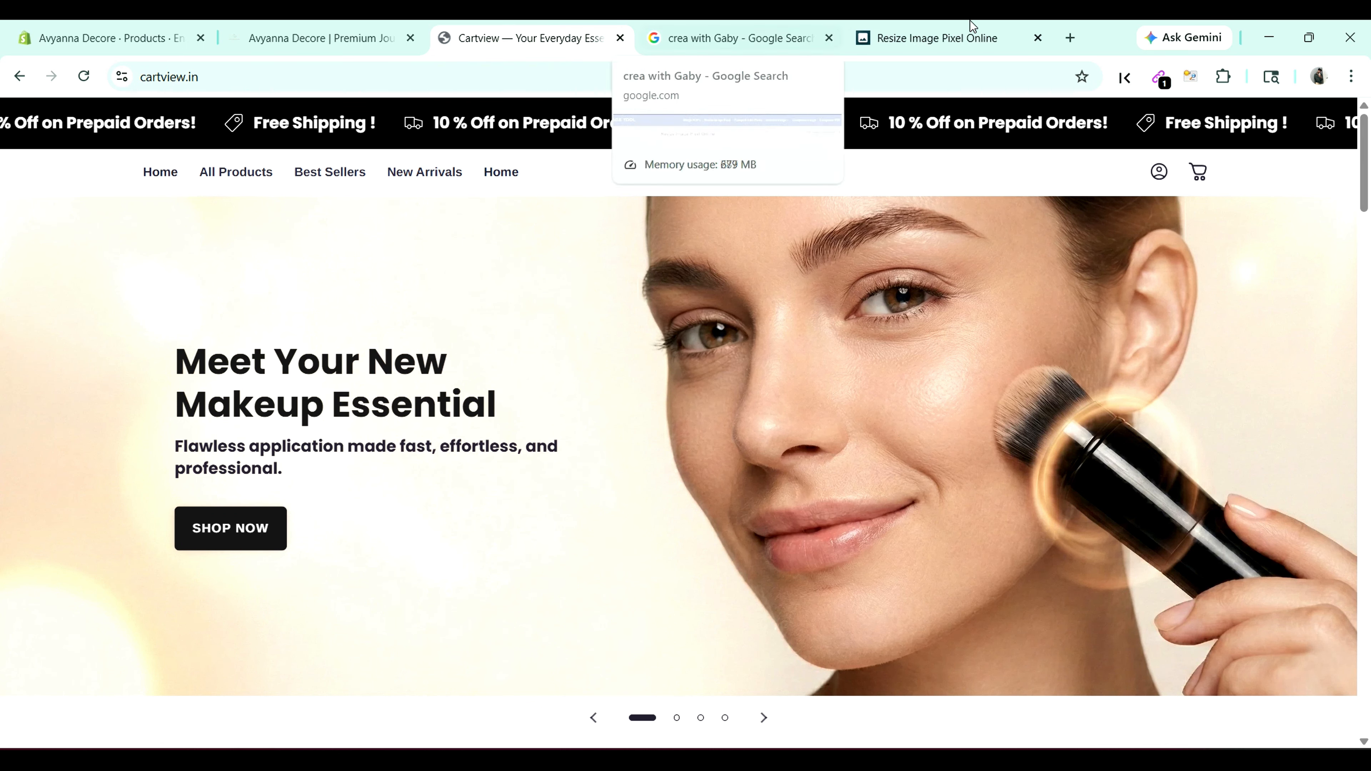
Step: Return to the crea with Gaby search results and open the brand's suggested result to view its knowledge panel
left_click(753, 32)
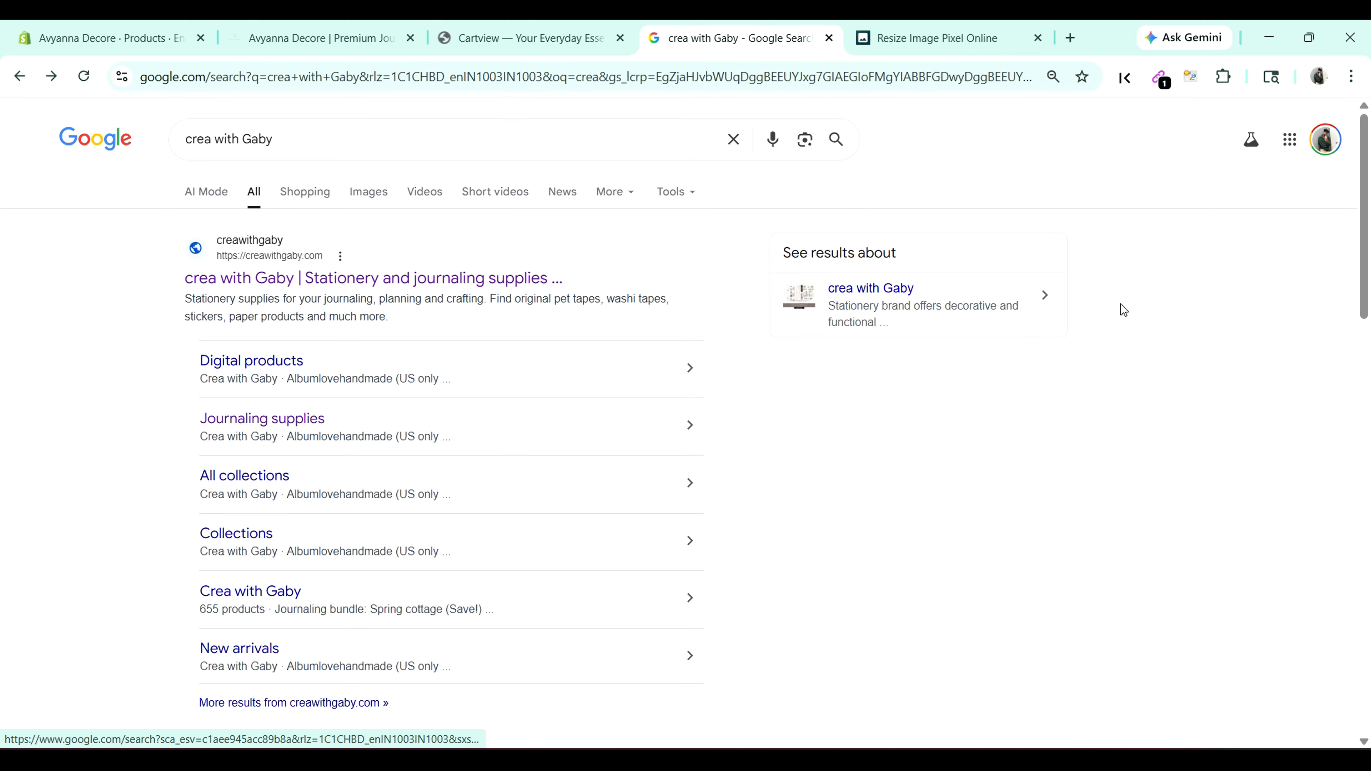
left_click(1023, 297)
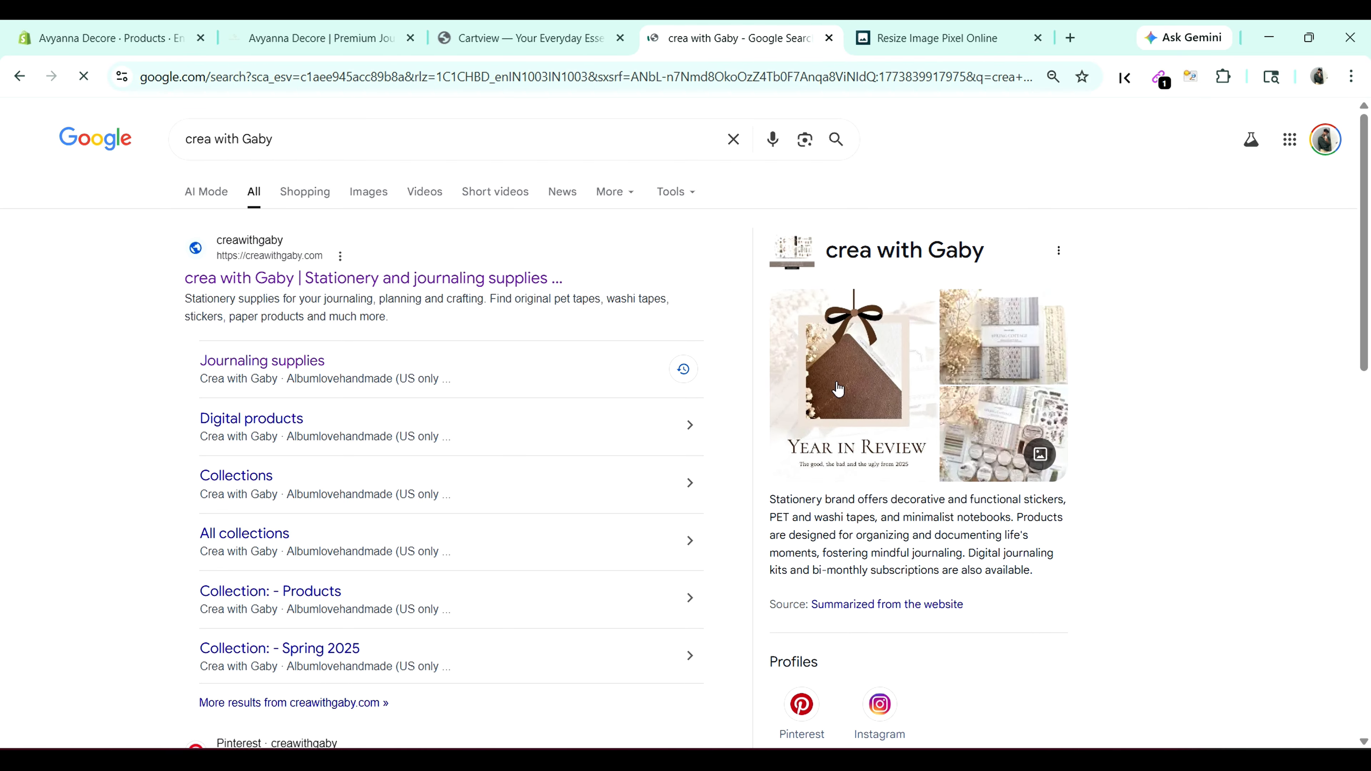
Step: Check the social profiles in the crea with Gaby knowledge panel, and open Shopify's Copy of Horizon - youtube draft in the theme editor
scroll(907, 604, "down", 3)
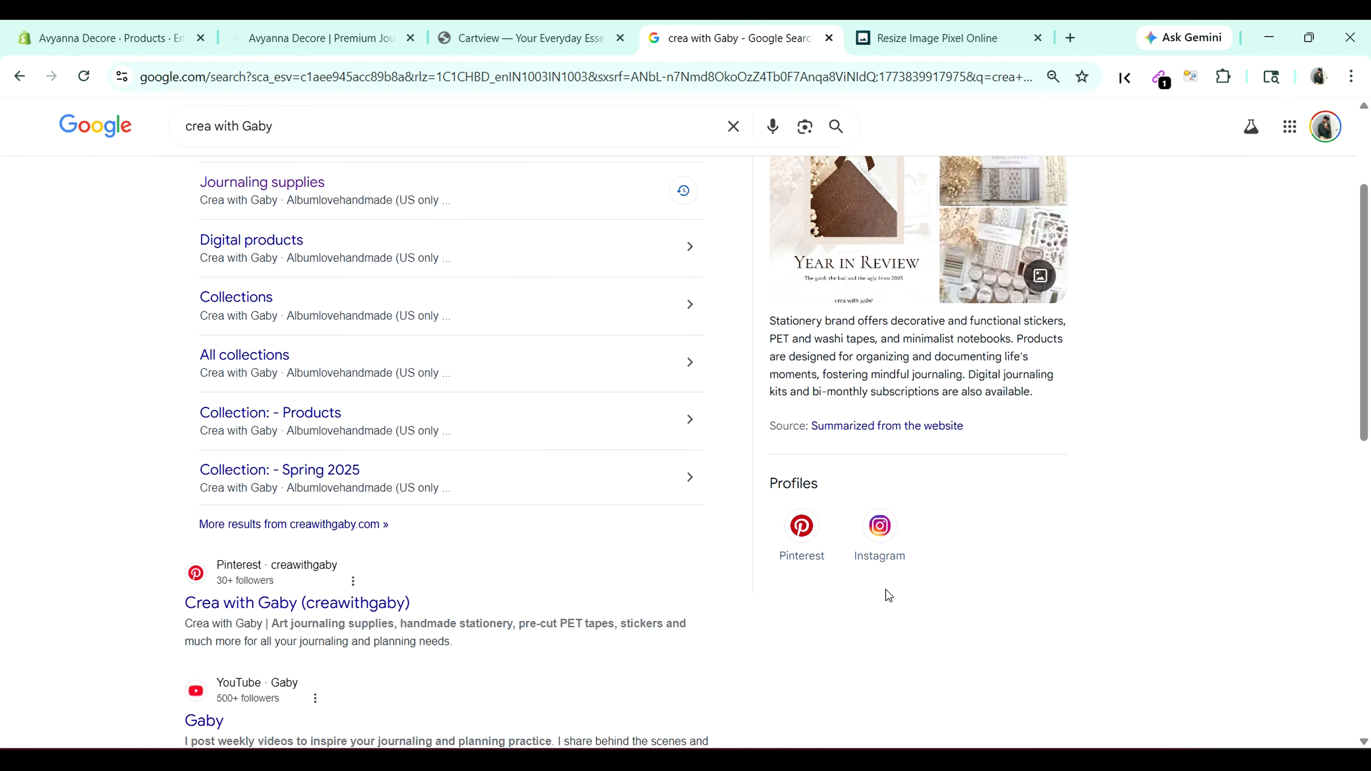
scroll(987, 535, "up", 3)
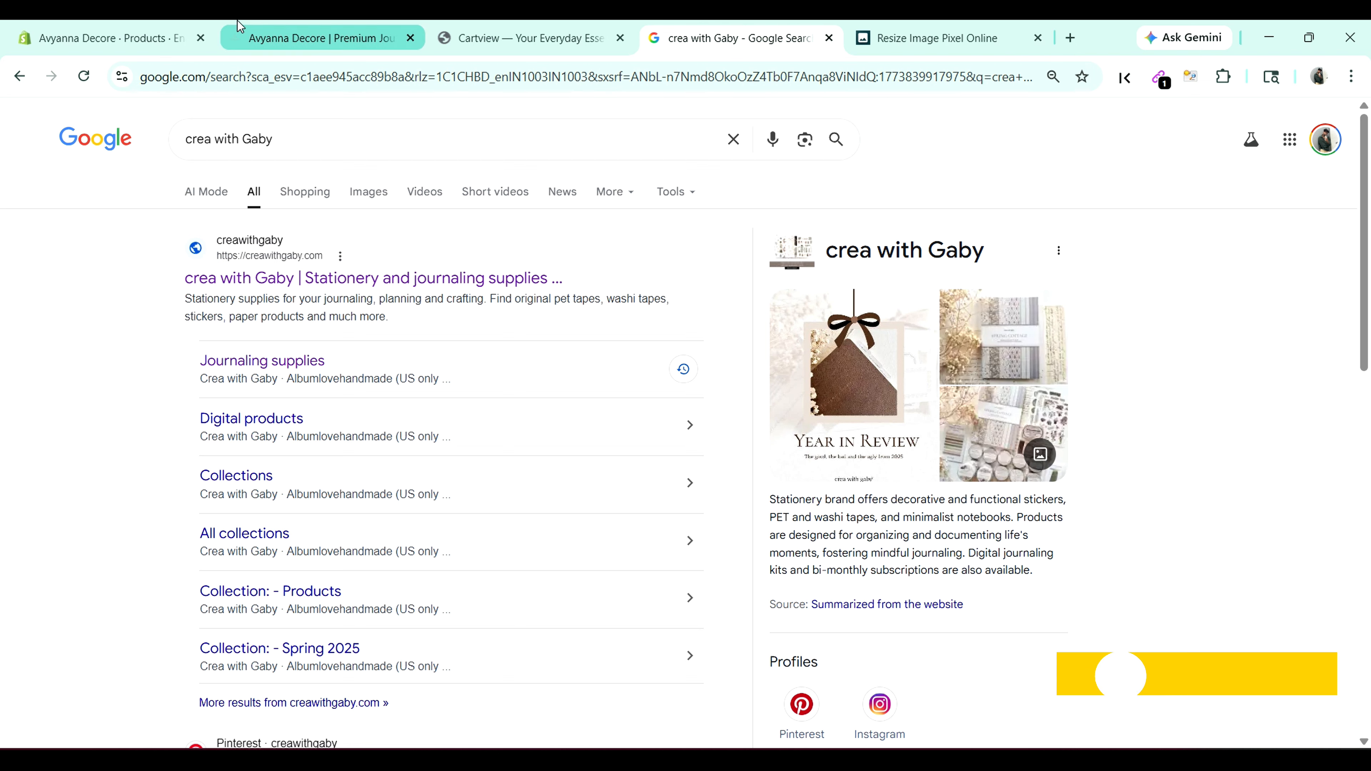
left_click(177, 27)
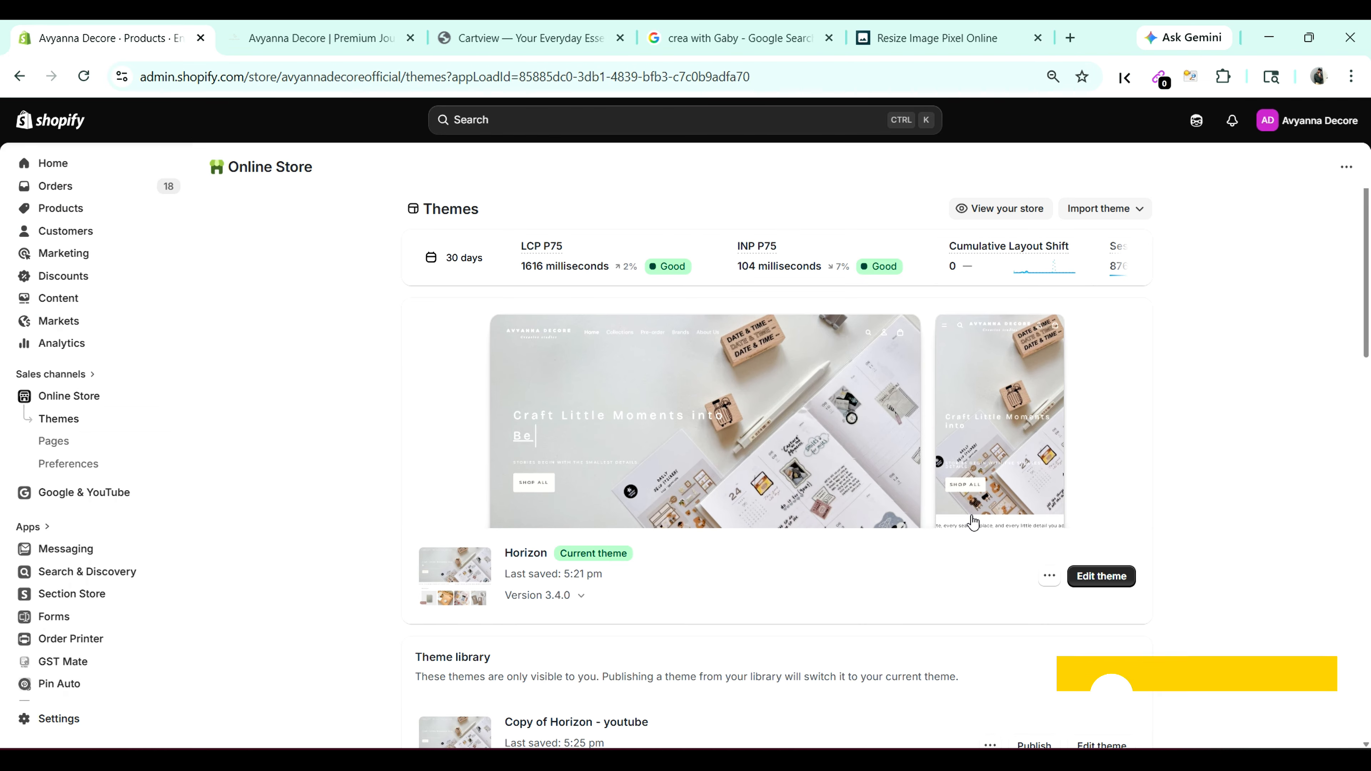
scroll(1086, 589, "down", 3)
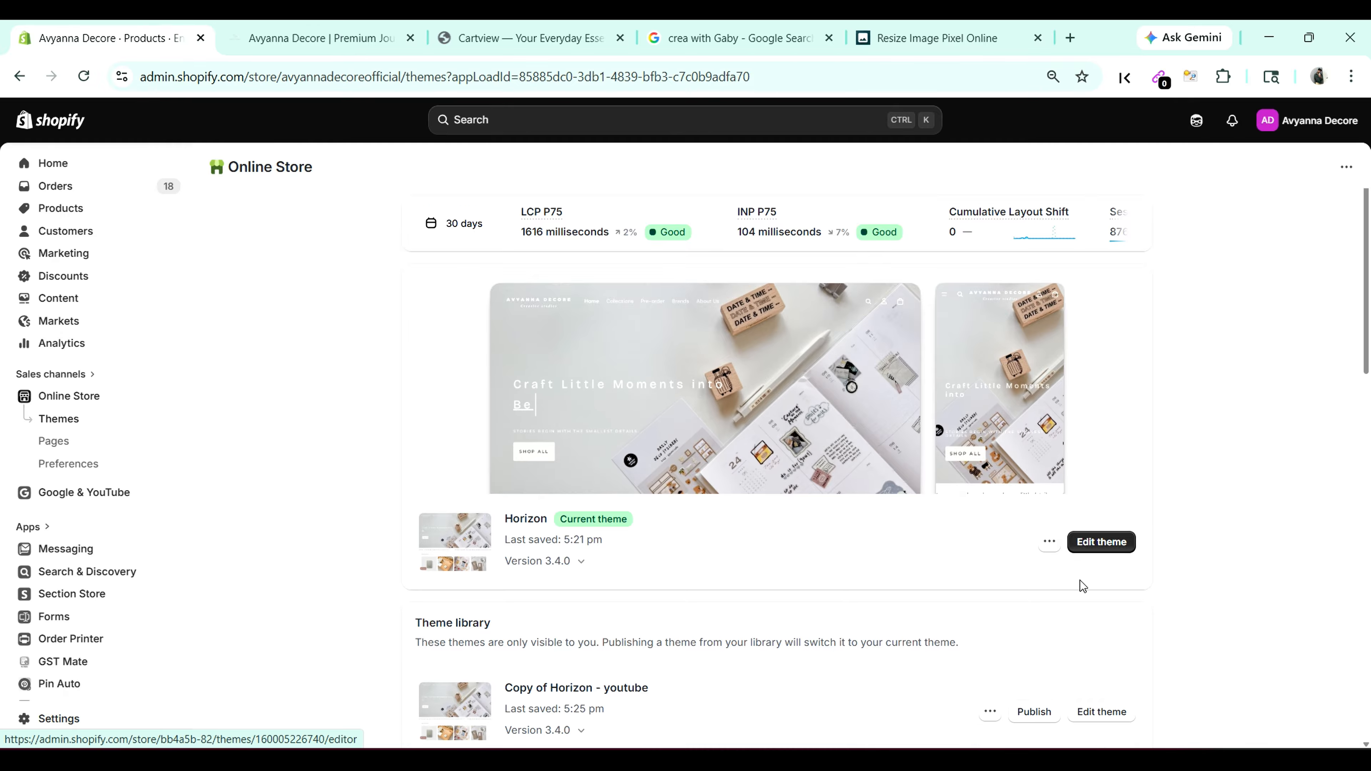
left_click(1096, 569)
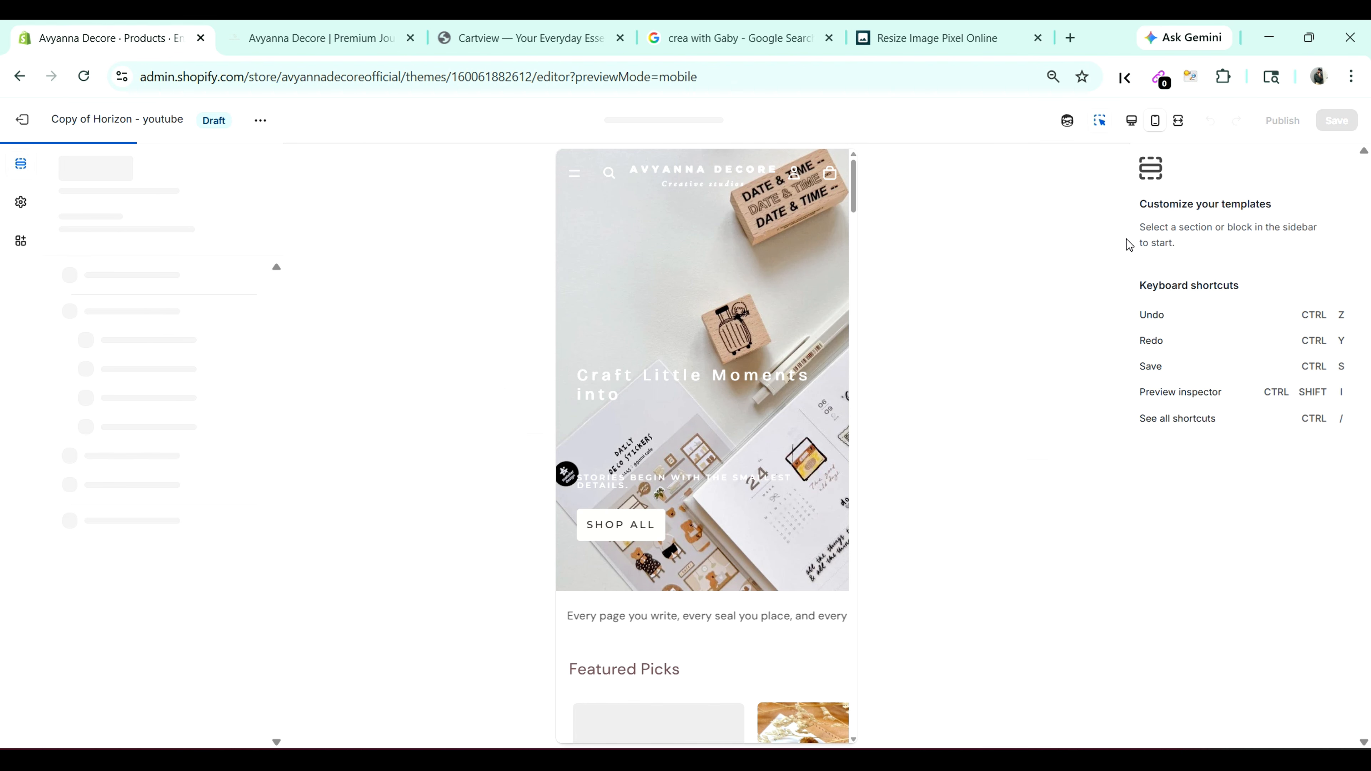
Step: Review the mobile preview of the home page from the slide show down to the Journaling Collection heading and back
scroll(724, 297, "down", 10)
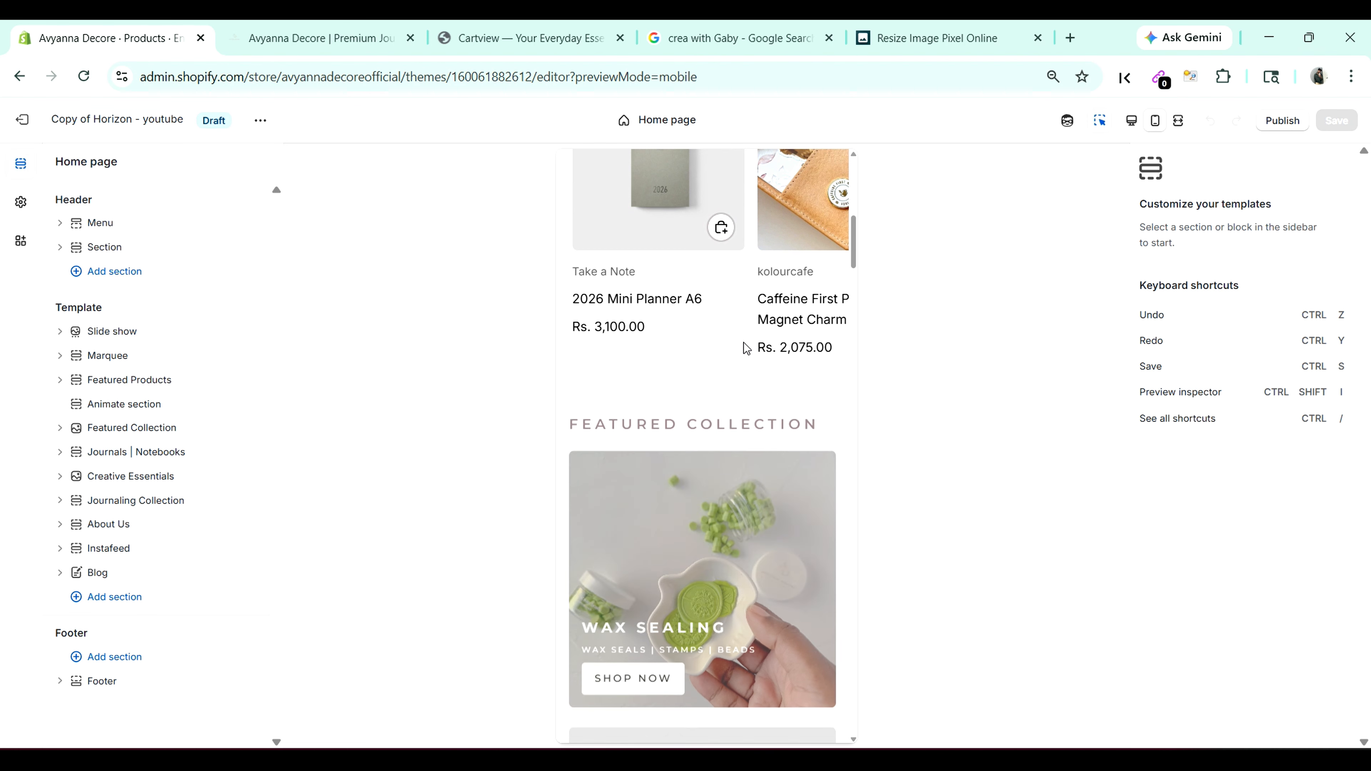
scroll(743, 342, "up", 2)
scroll(701, 324, "up", 3)
scroll(727, 377, "down", 5)
scroll(734, 385, "down", 15)
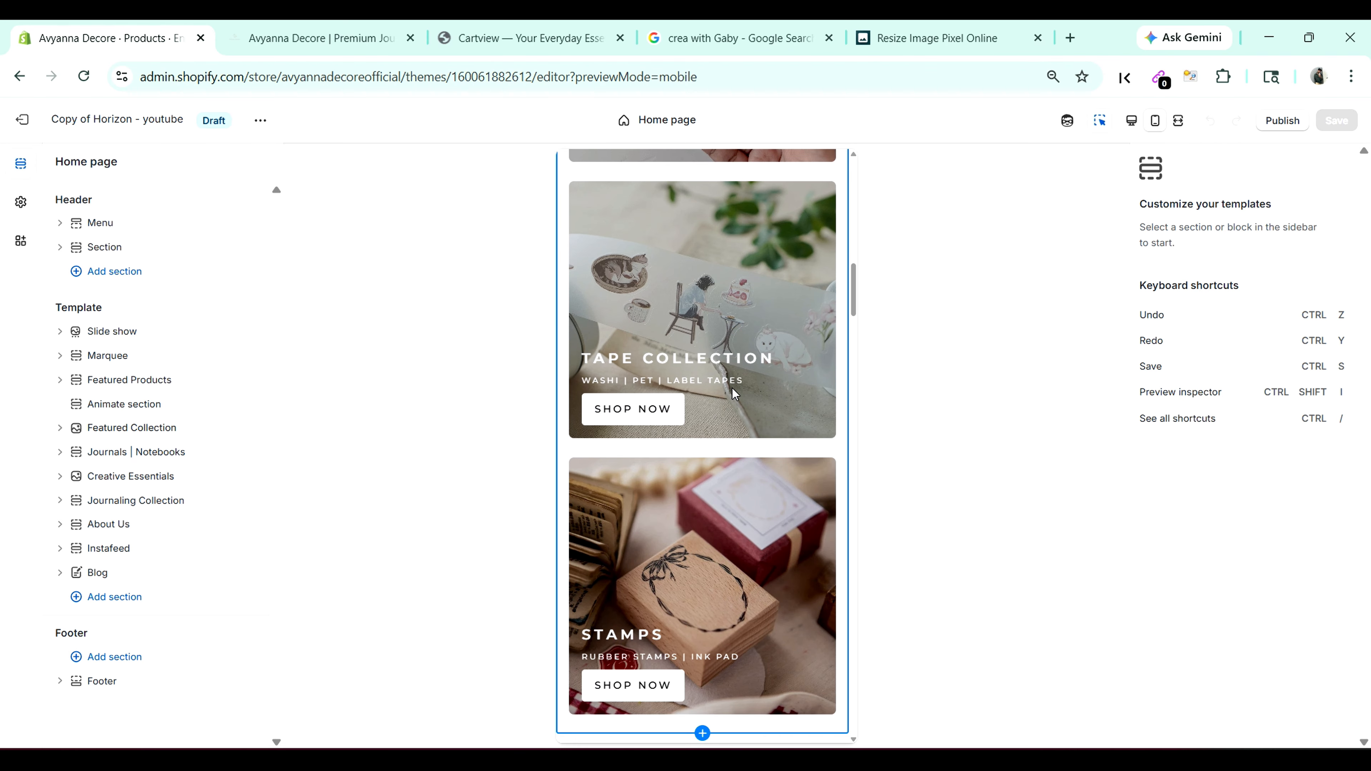
scroll(734, 390, "down", 20)
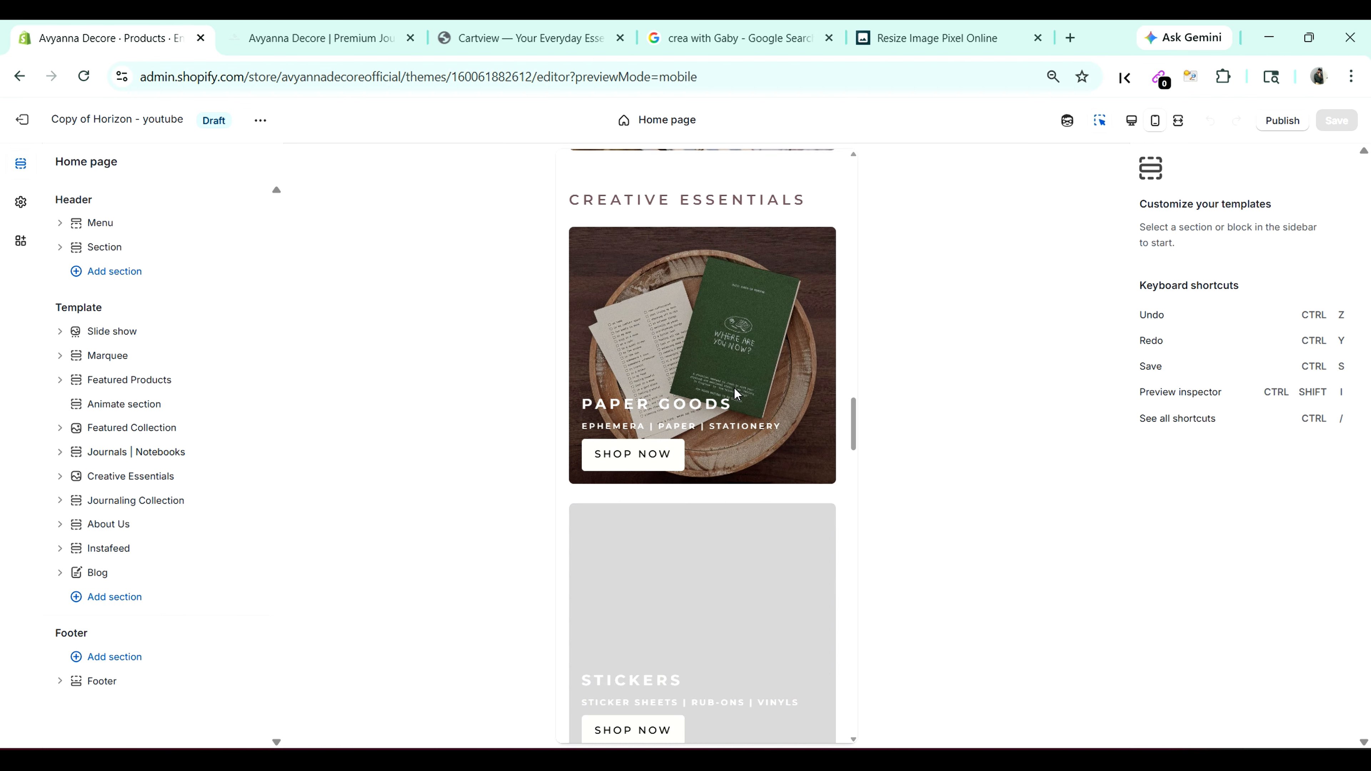
scroll(733, 387, "down", 1)
scroll(734, 388, "up", 10)
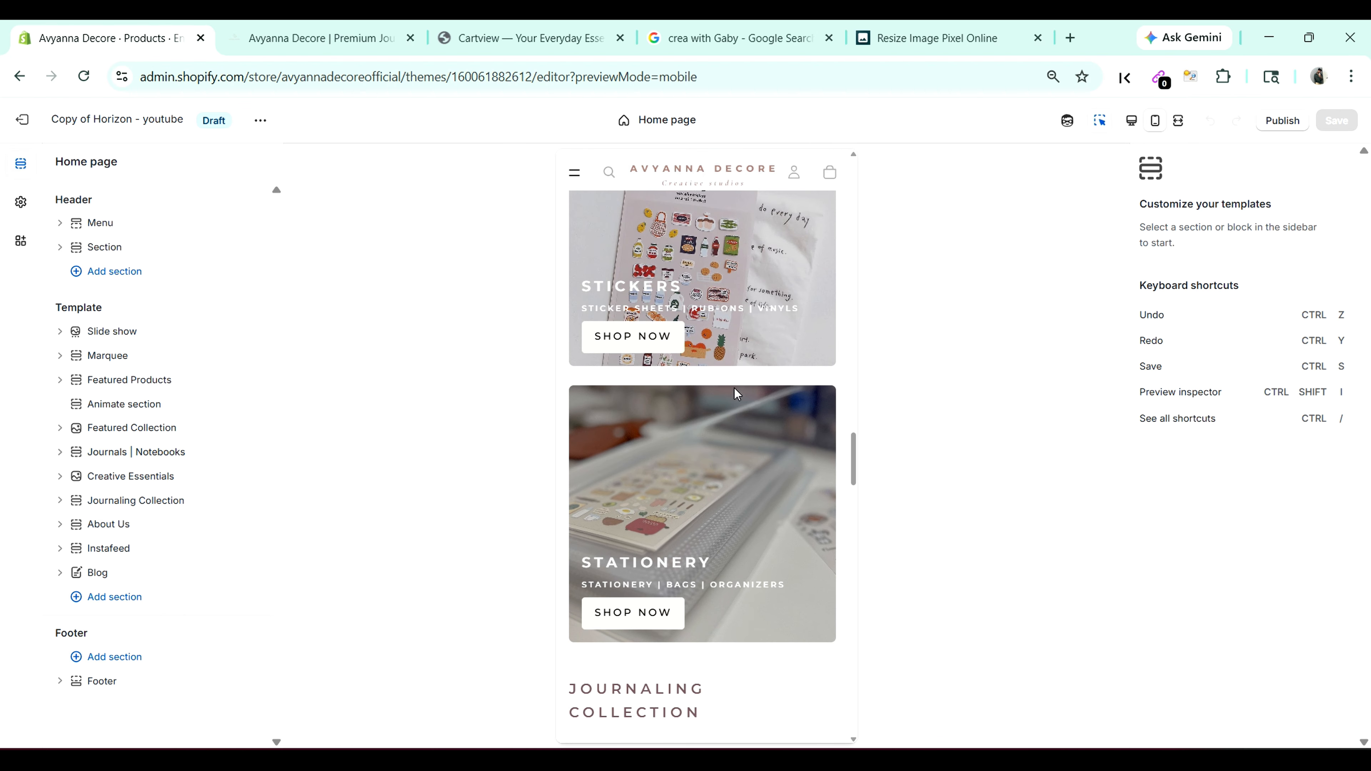
scroll(738, 394, "up", 20)
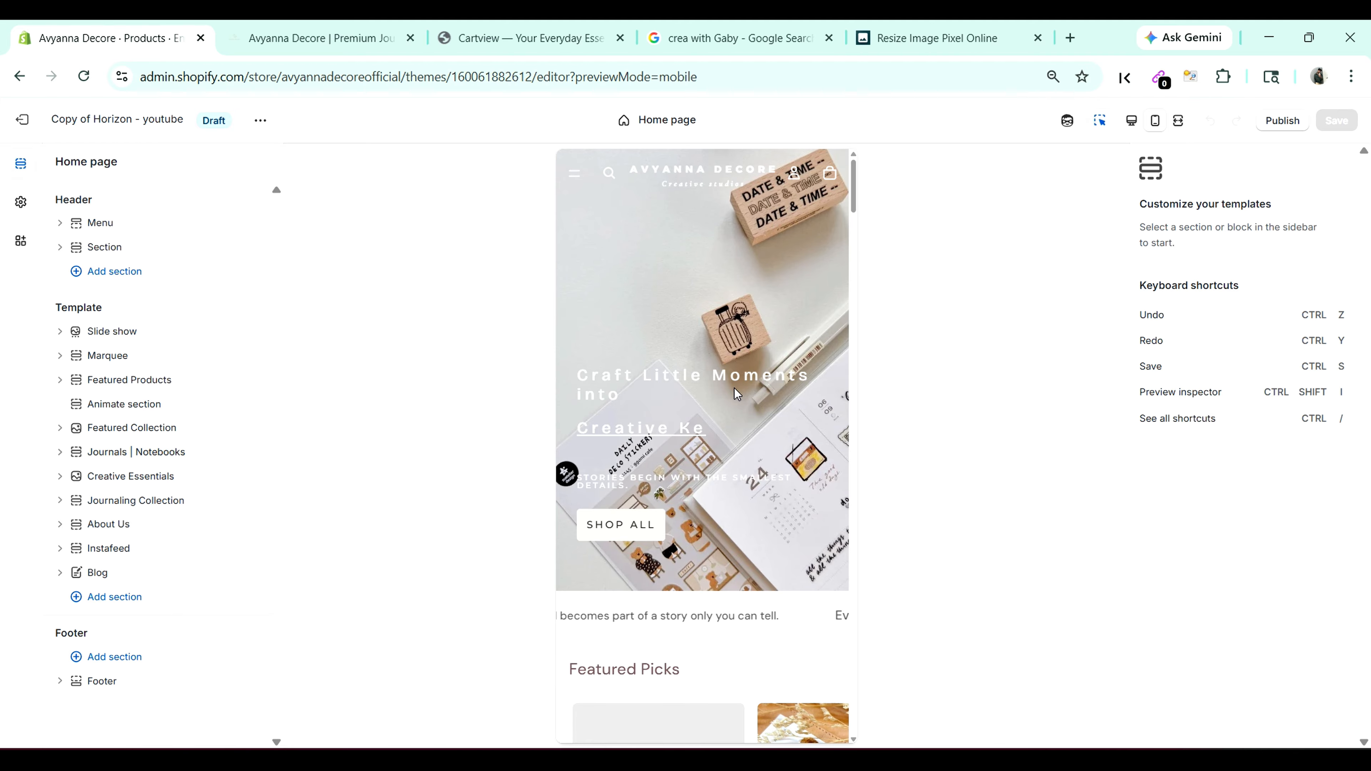
Step: Switch the home page preview to desktop and review its sections from the slide show down to Journals | Notebooks
left_click(1132, 121)
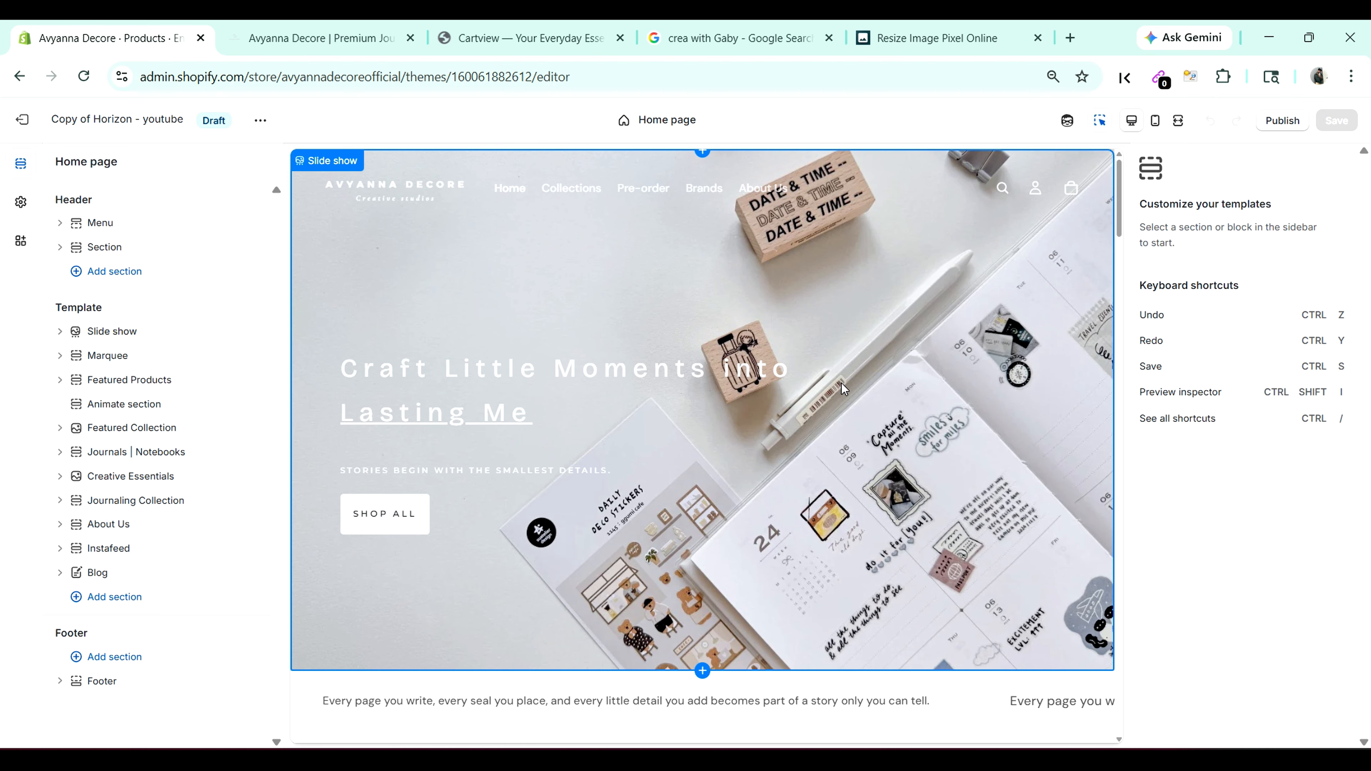
scroll(844, 389, "down", 8)
scroll(770, 388, "down", 3)
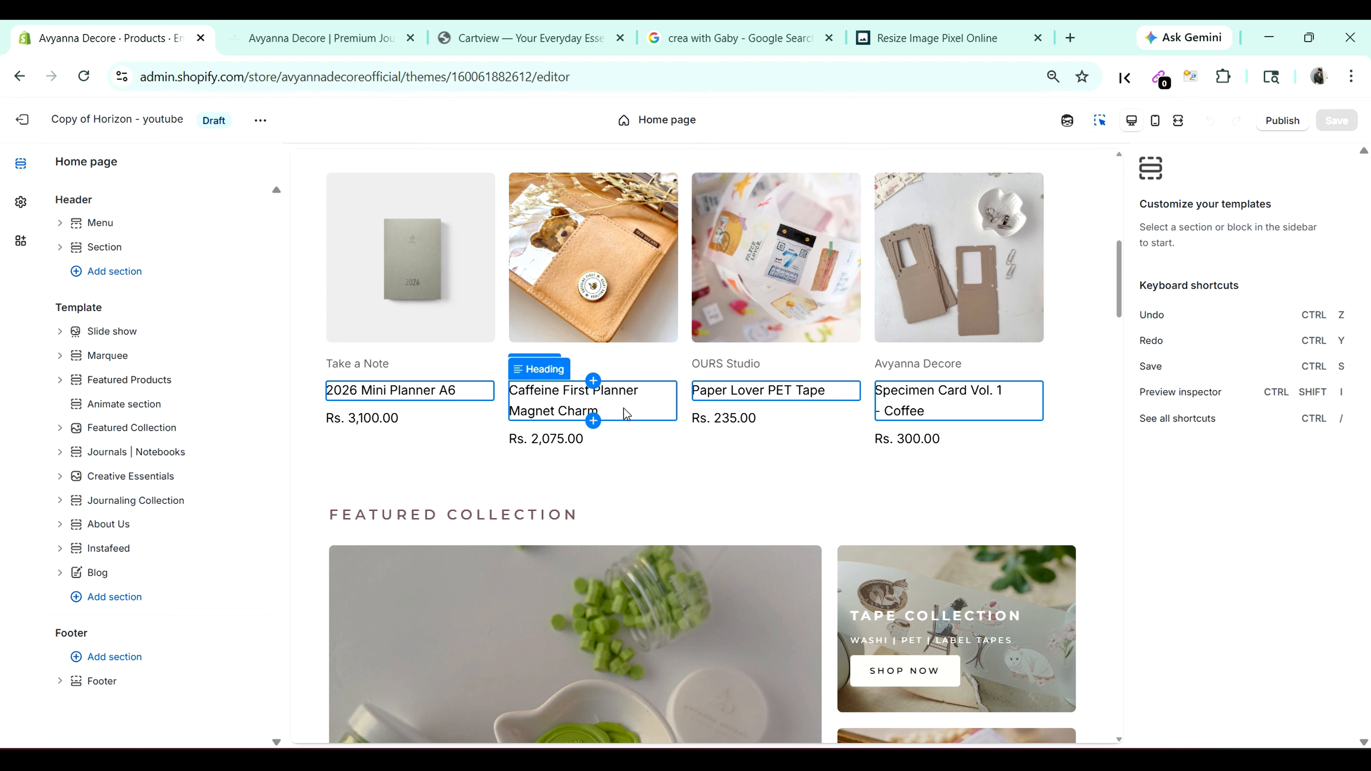
scroll(591, 550, "down", 6)
scroll(562, 594, "down", 4)
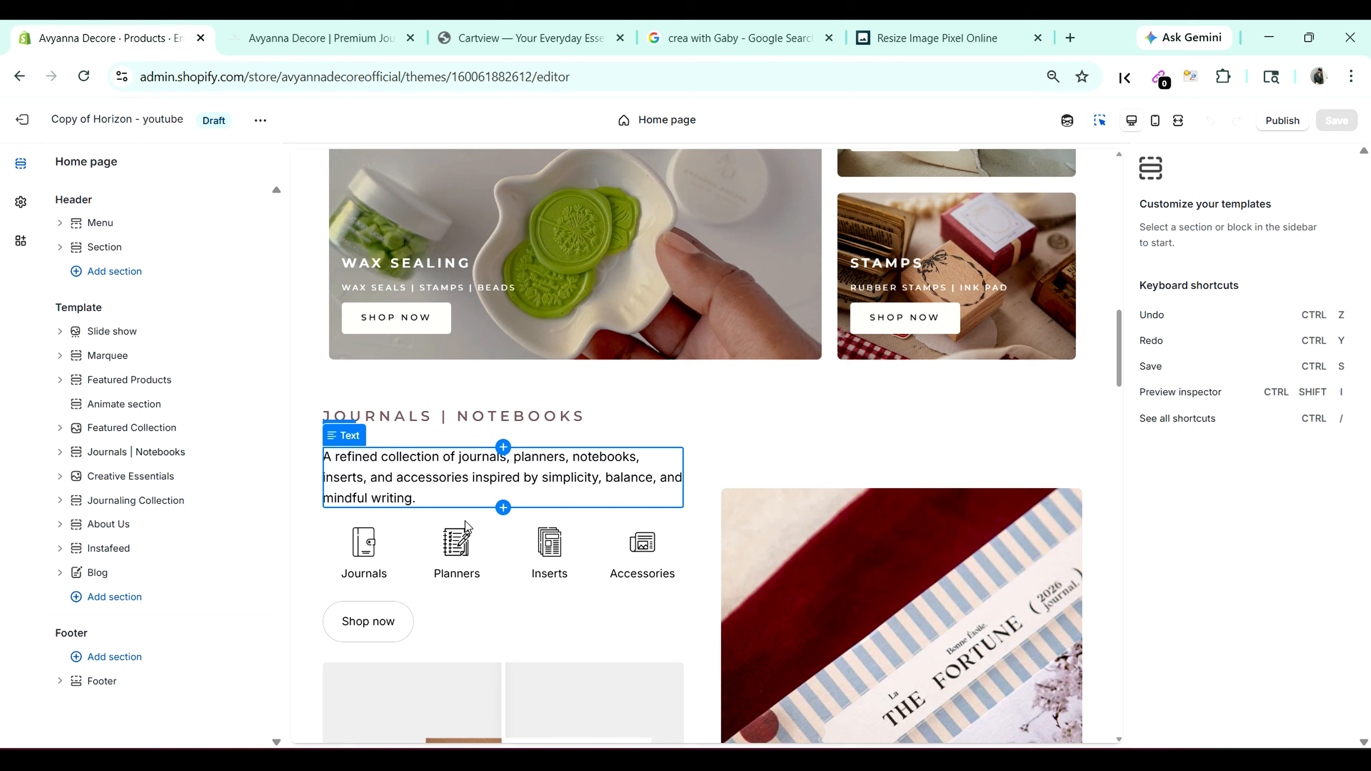
scroll(447, 477, "up", 12)
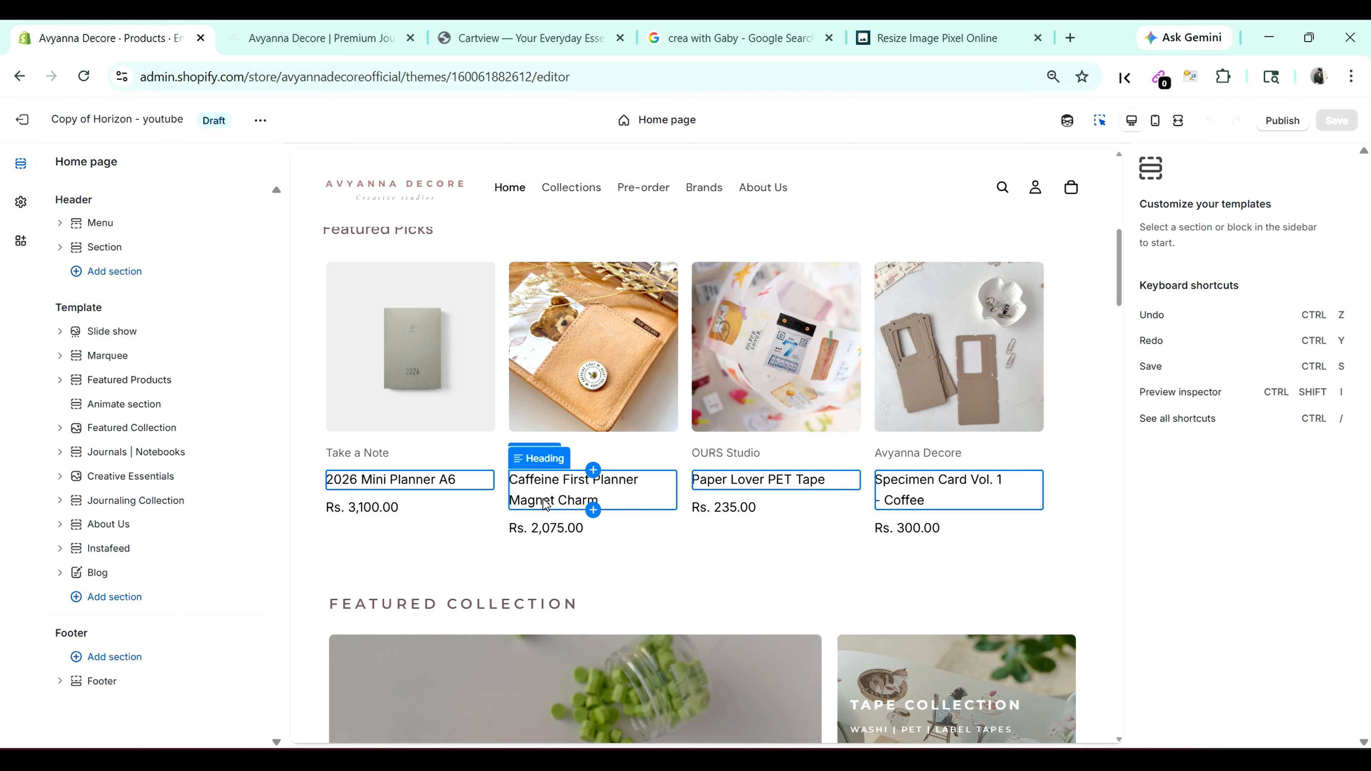
scroll(542, 499, "down", 8)
scroll(543, 499, "up", 11)
scroll(543, 498, "up", 2)
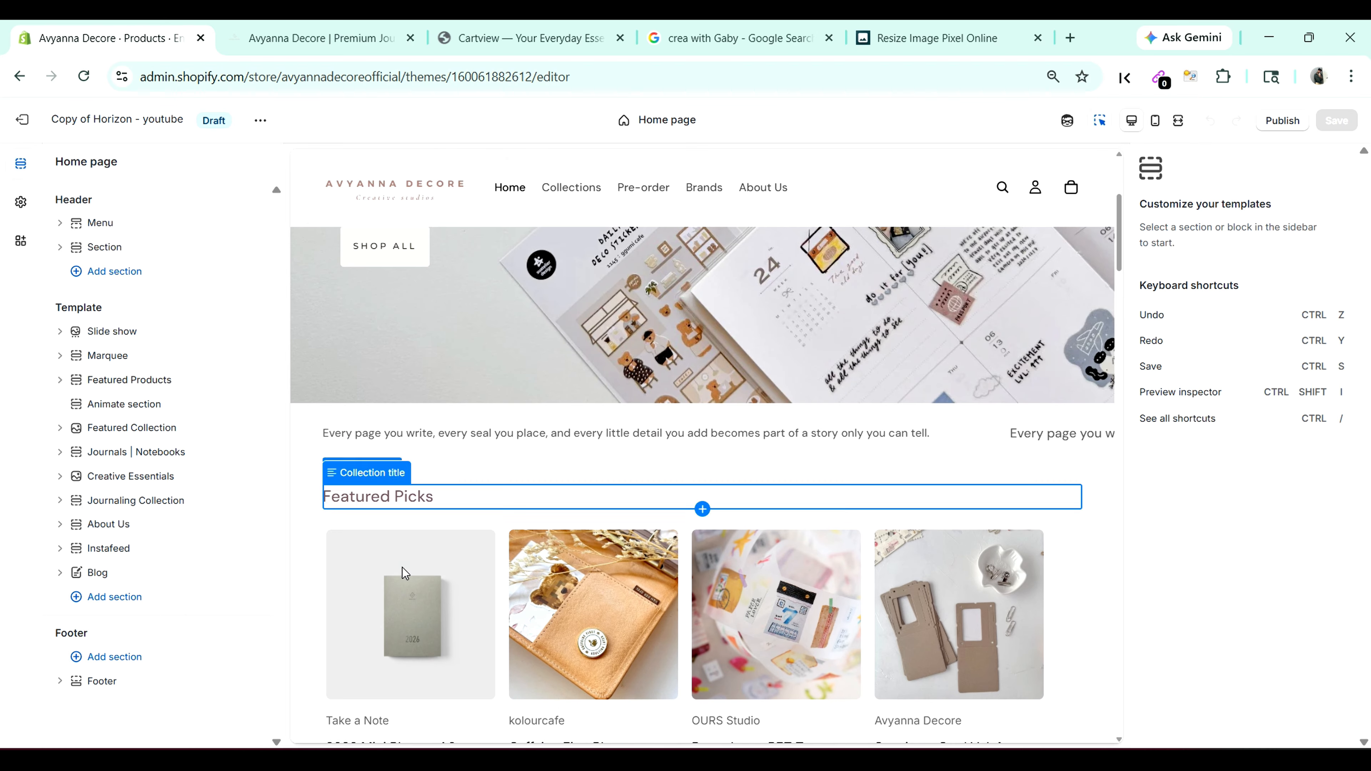
Step: Open the 2026 Mini Planner A6 product page from Featured Picks and show it in the mobile preview
left_click(401, 567)
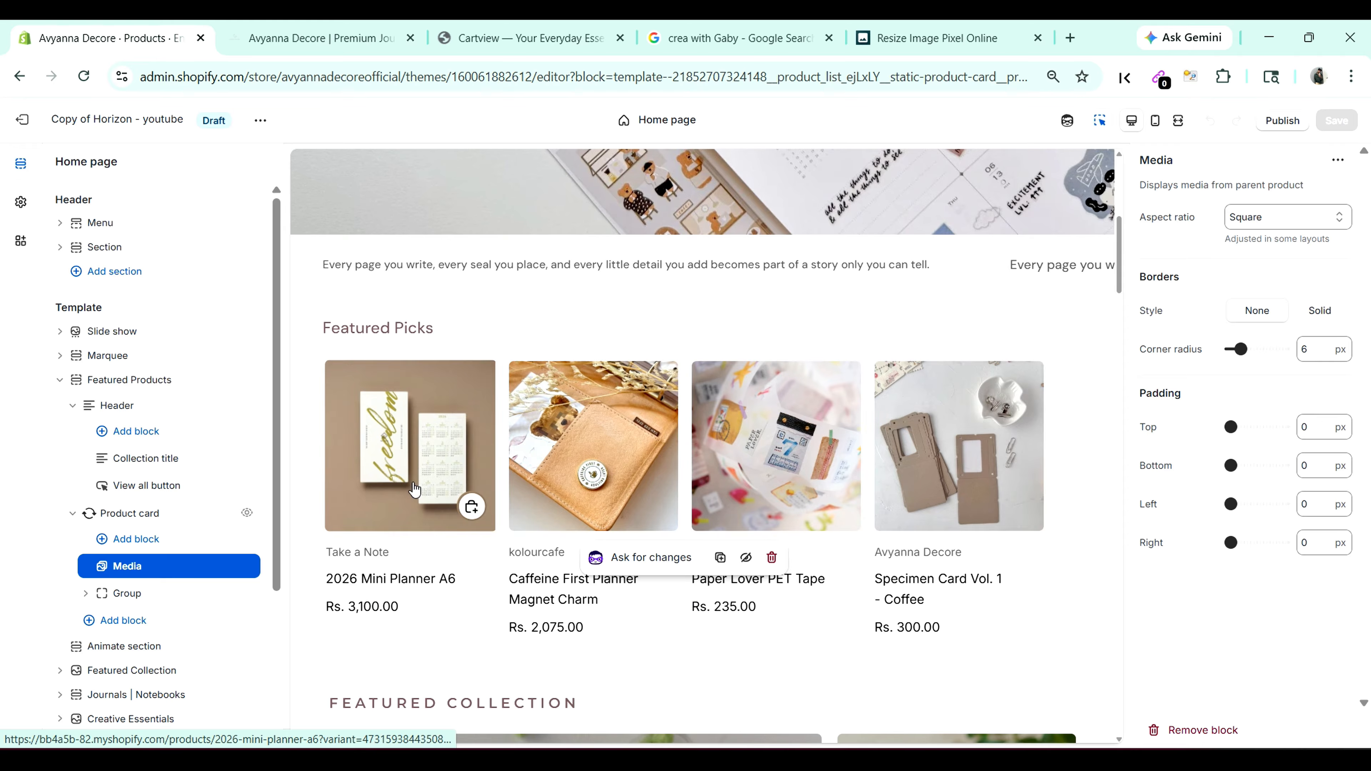
left_click(414, 486)
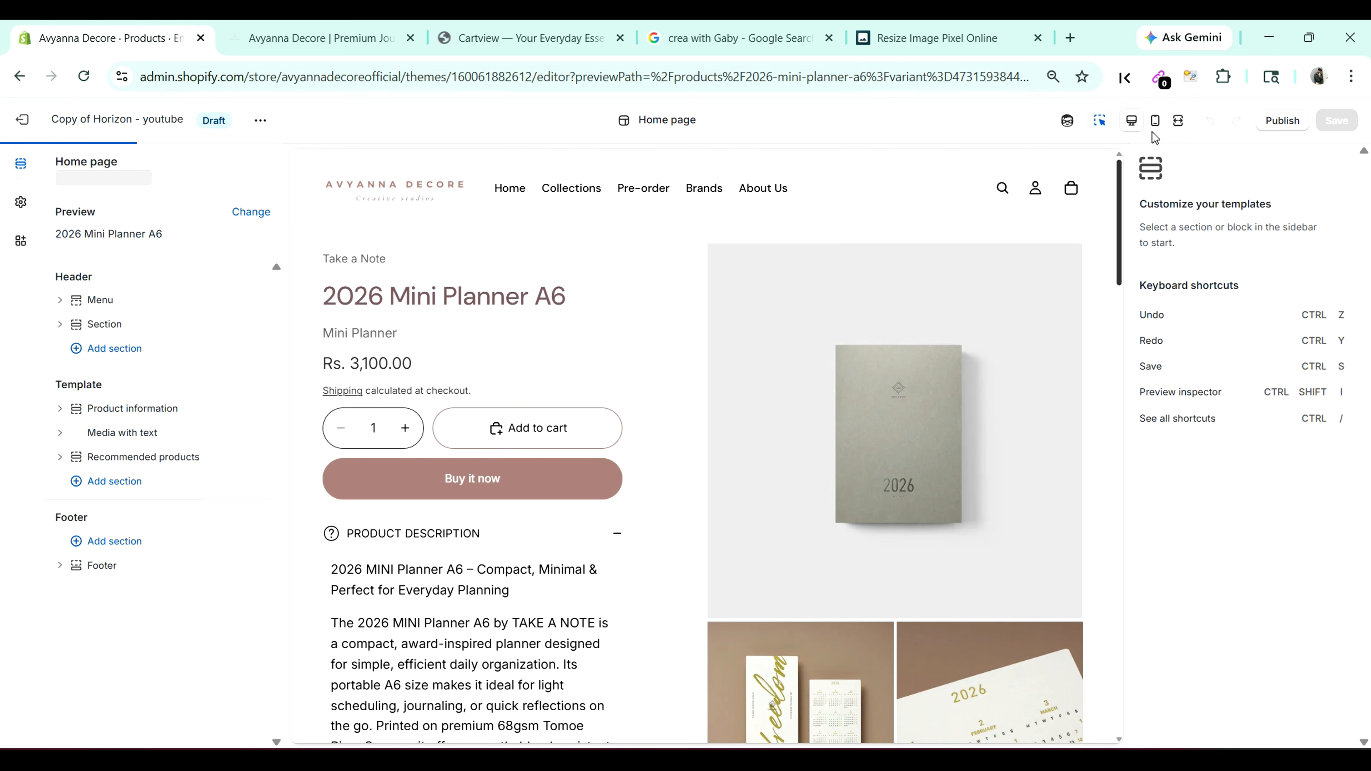
left_click(1155, 120)
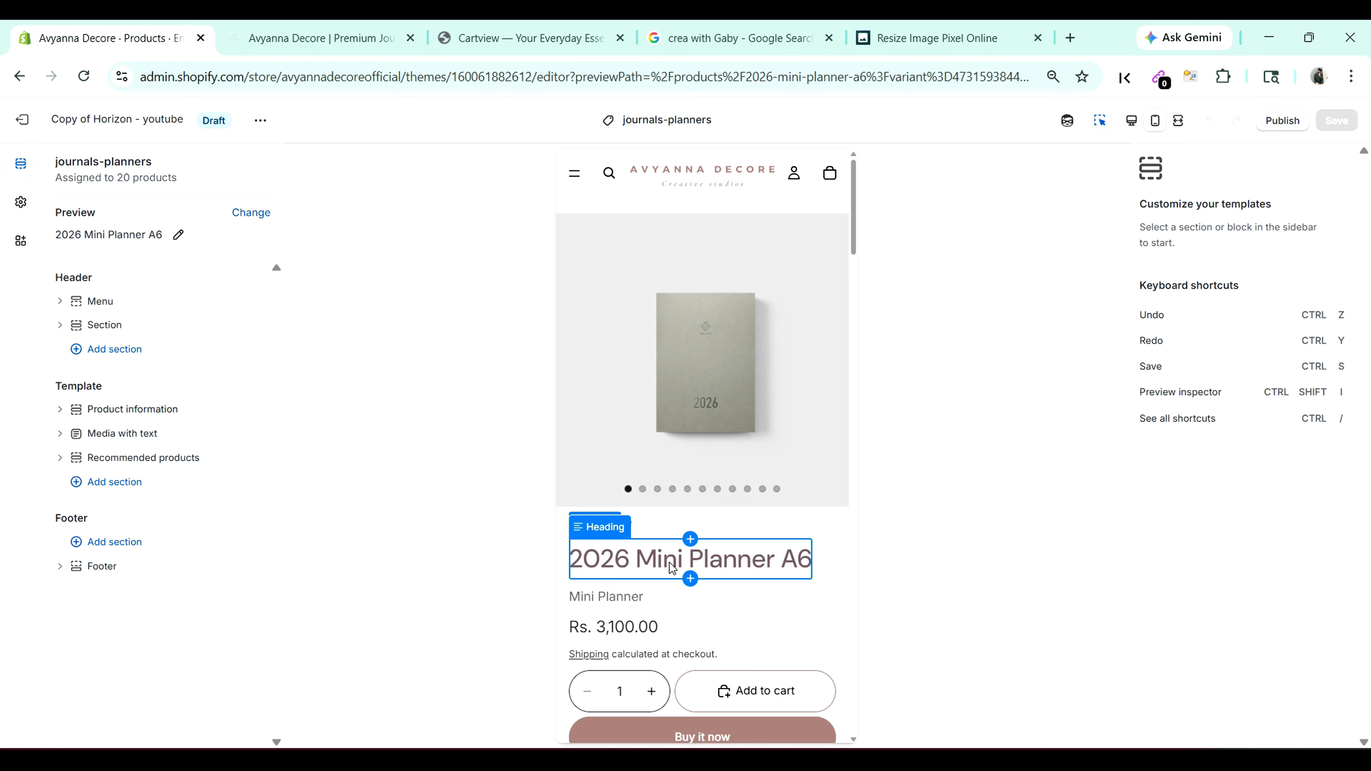
Step: Review the planner's product page, including its description, the journal and planner texts, and the recommended products
scroll(701, 486, "down", 10)
scroll(711, 503, "down", 15)
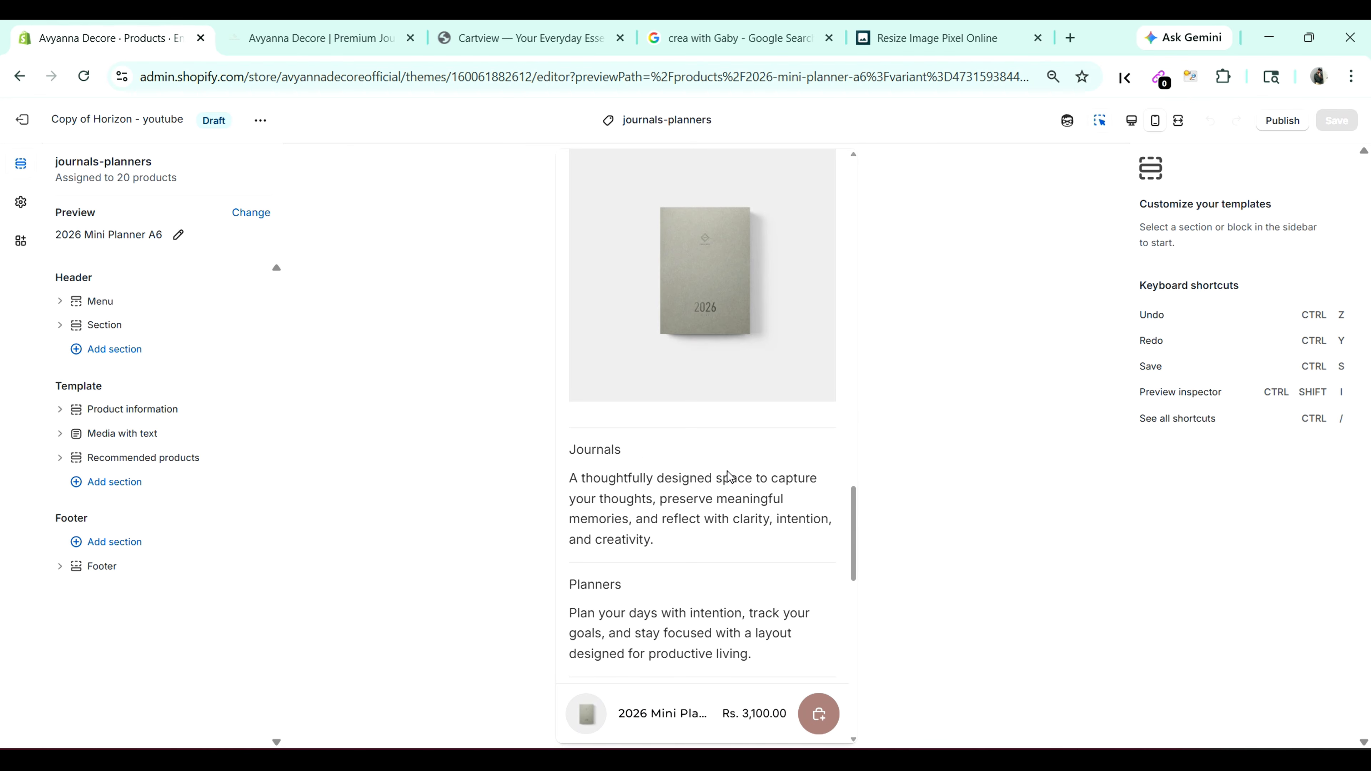
scroll(727, 477, "down", 10)
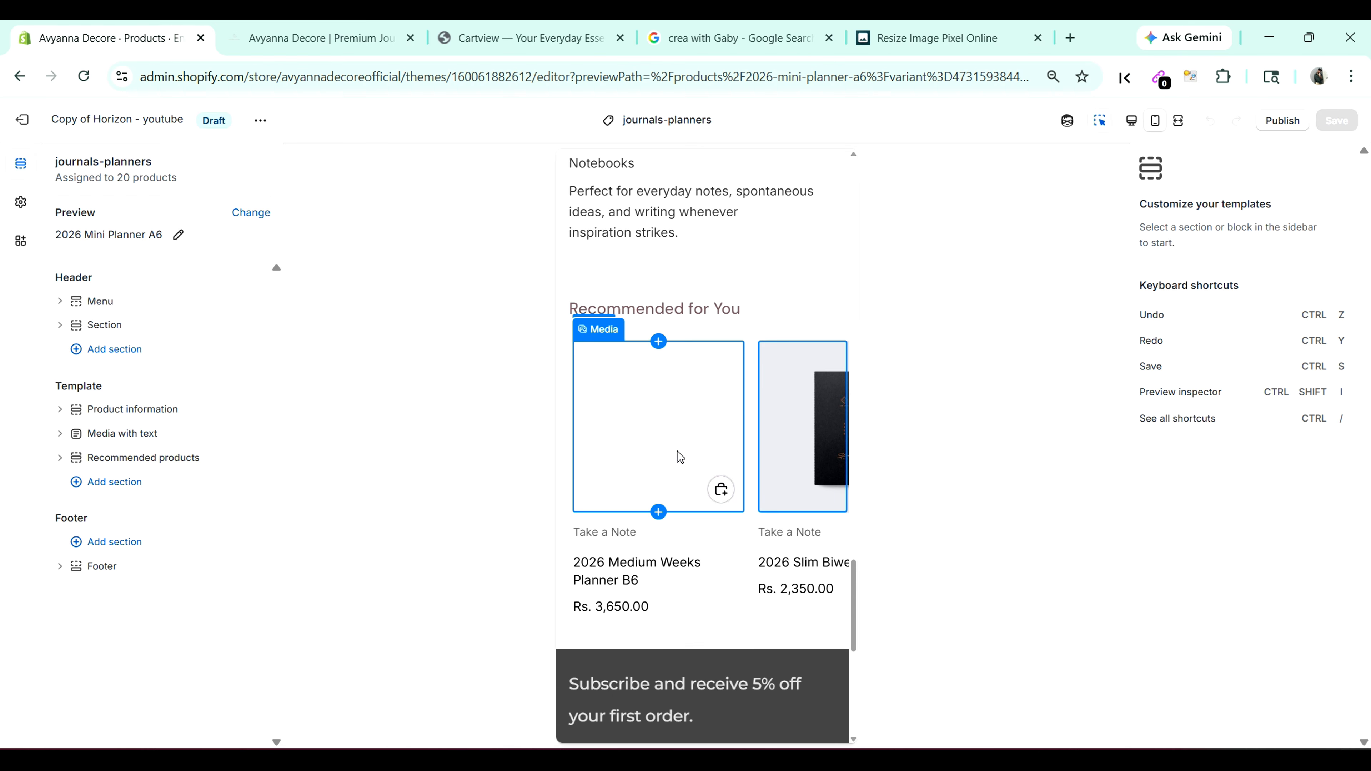
scroll(668, 467, "up", 5)
scroll(667, 467, "up", 8)
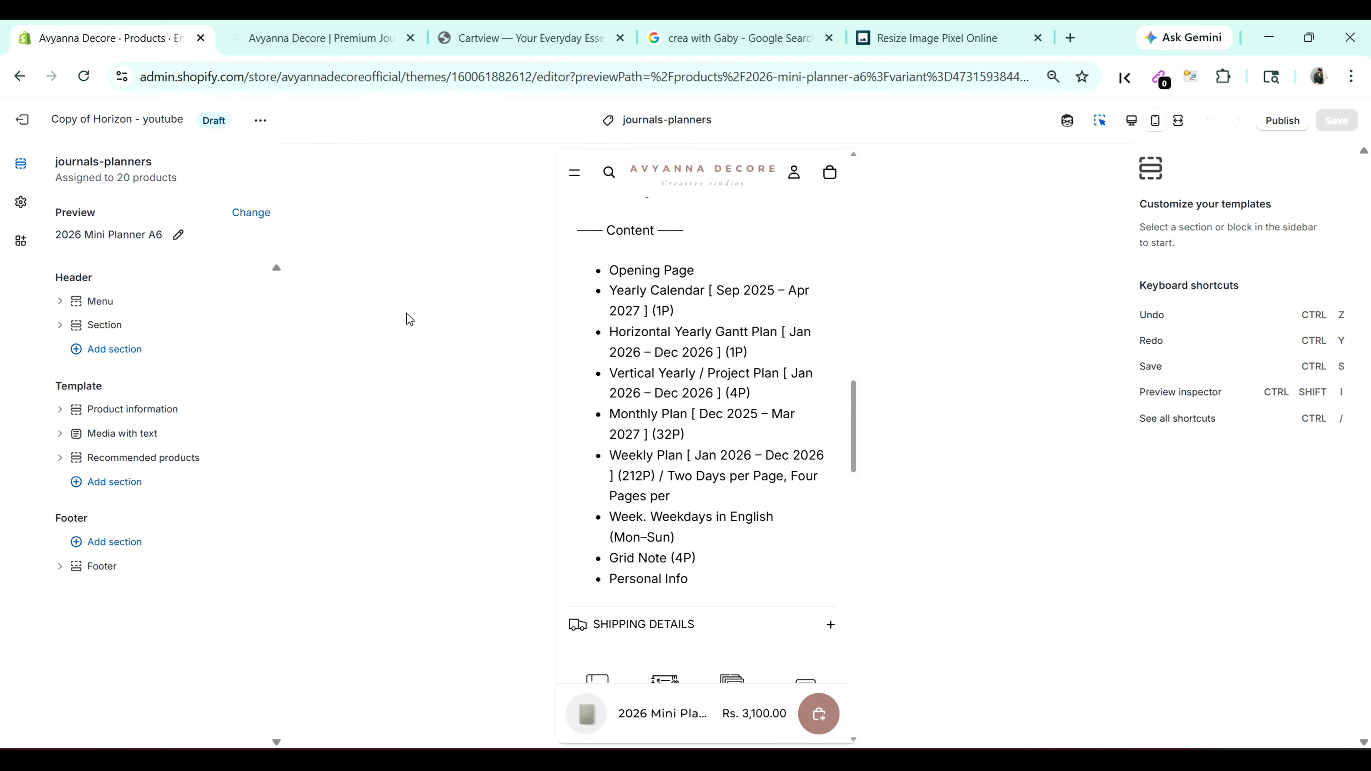
Step: Open PageSpeed Insights in place of the Cartview page
left_click(447, 27)
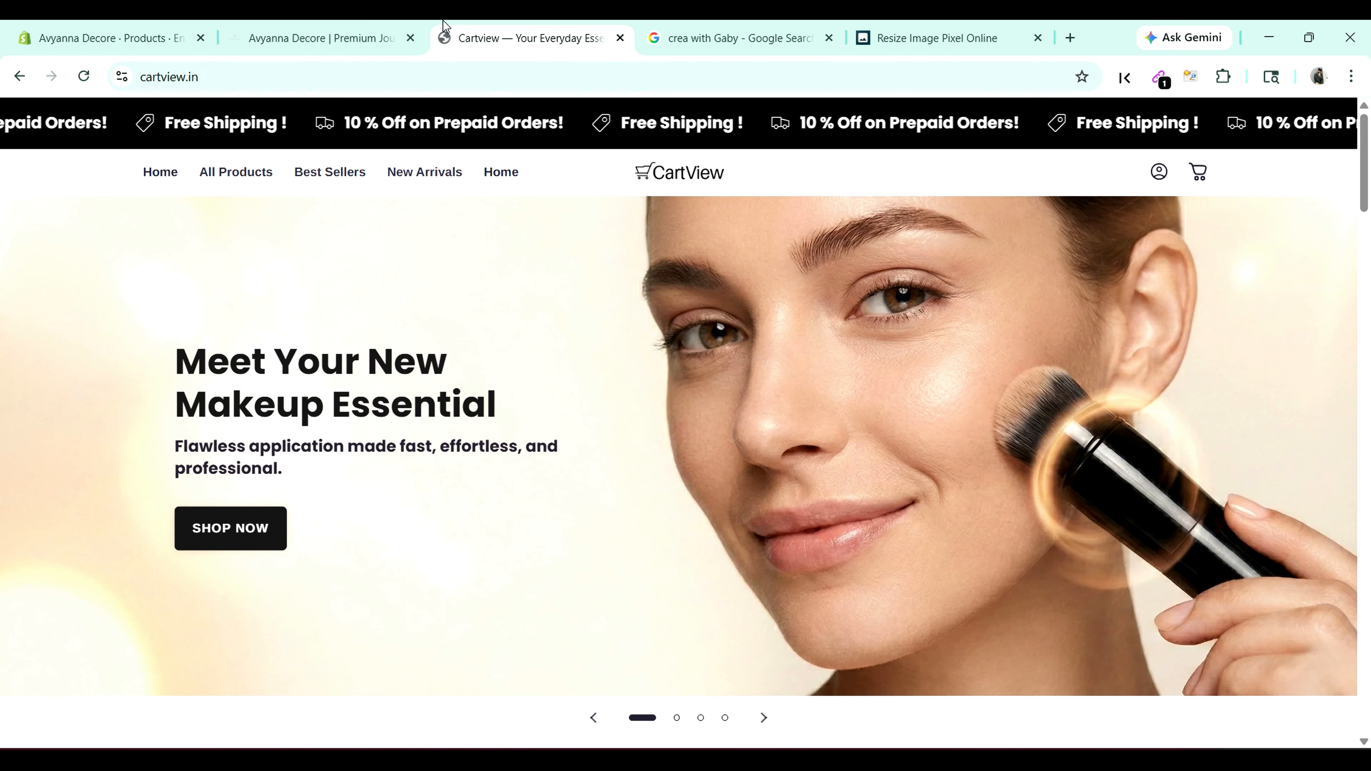
left_click(500, 74)
type("page")
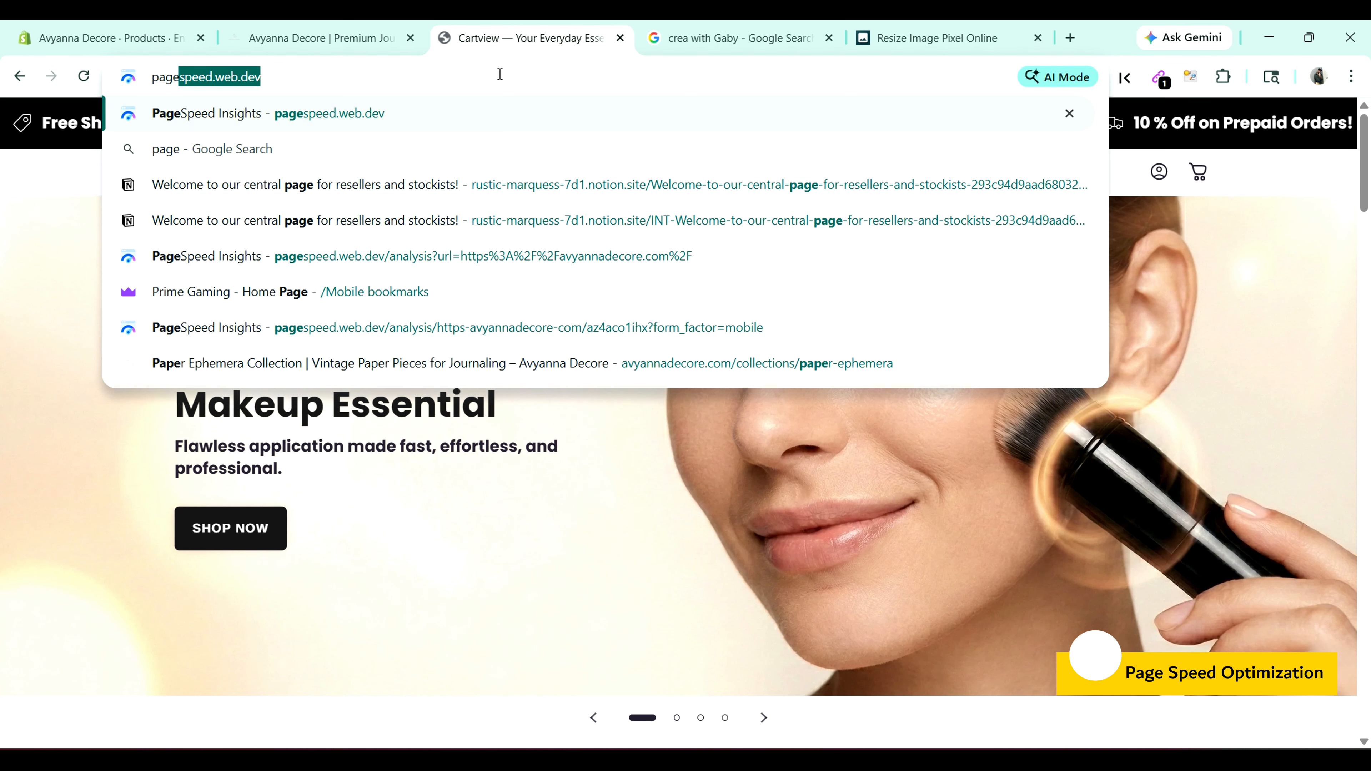
left_click(470, 112)
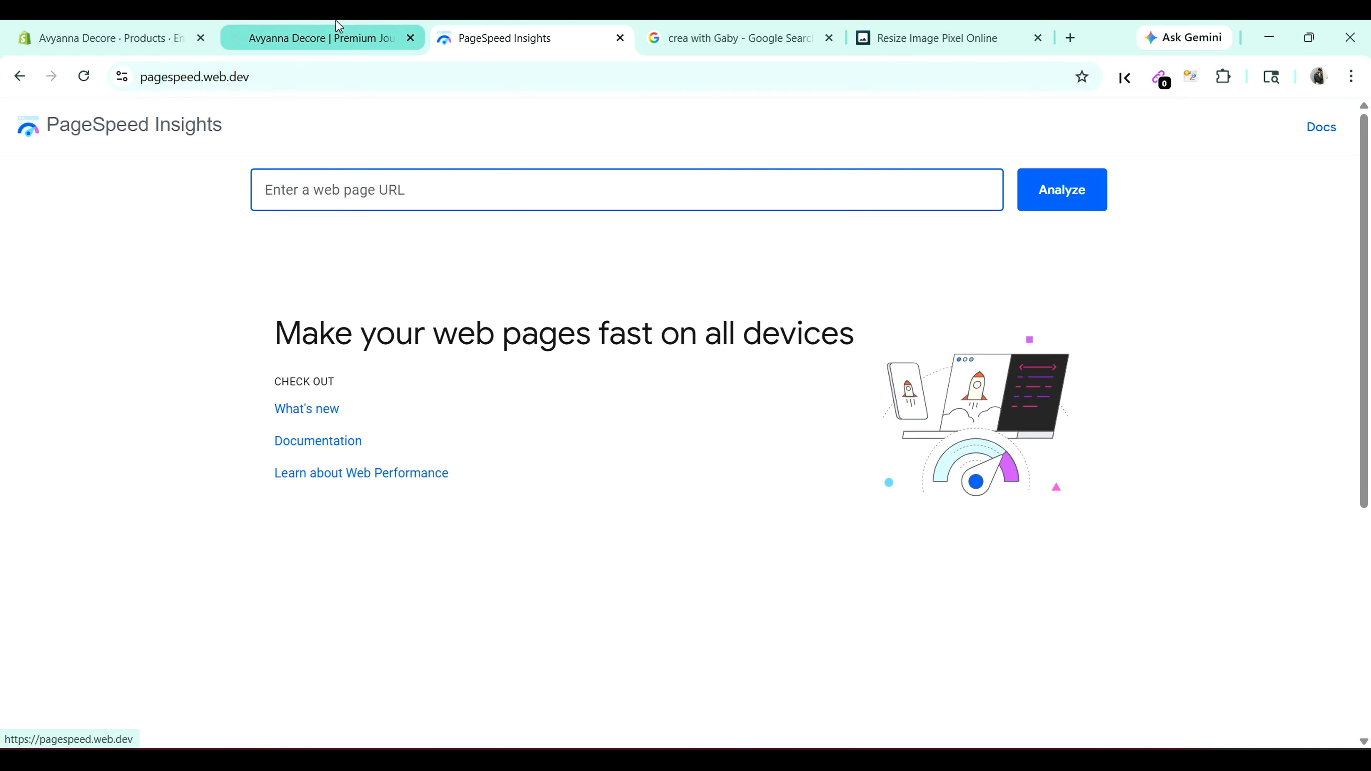
left_click(324, 38)
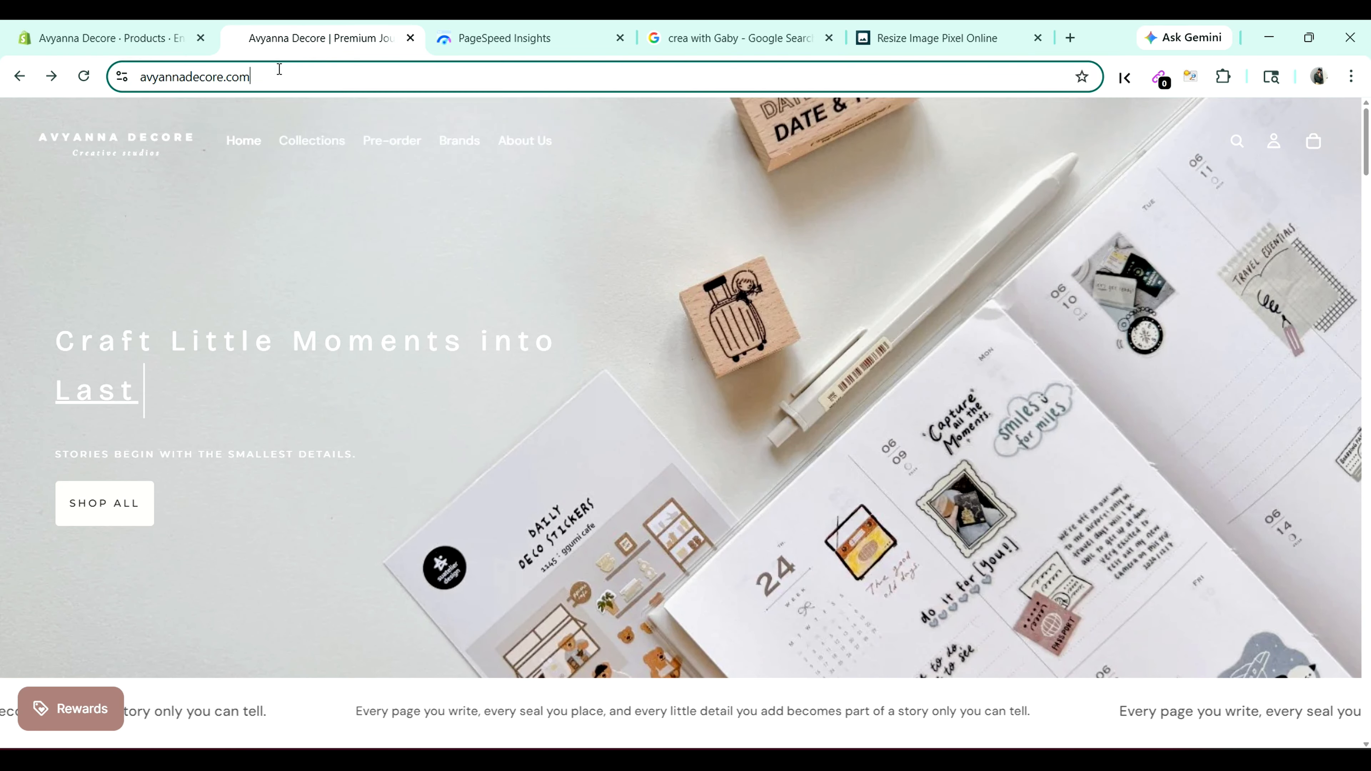
right_click(277, 77)
key("ctrl+c")
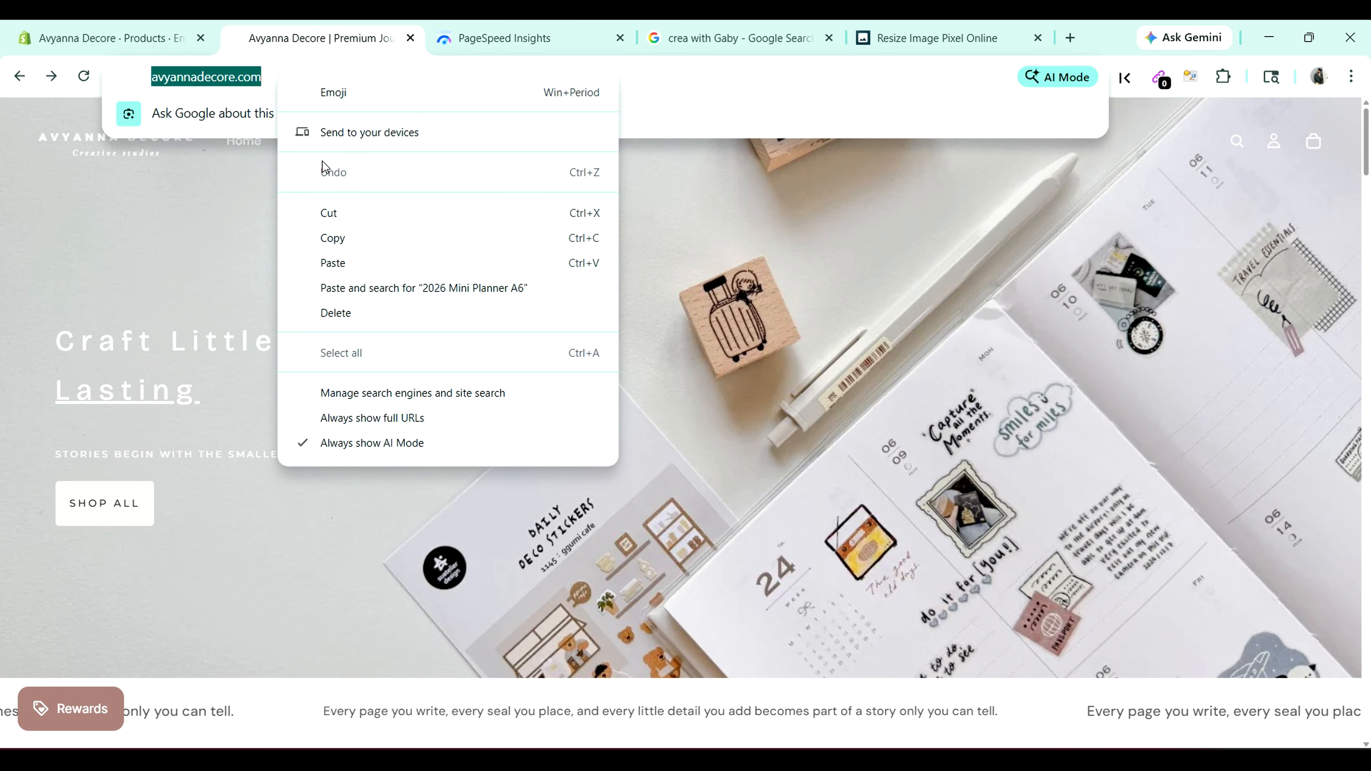
left_click(333, 238)
left_click(437, 32)
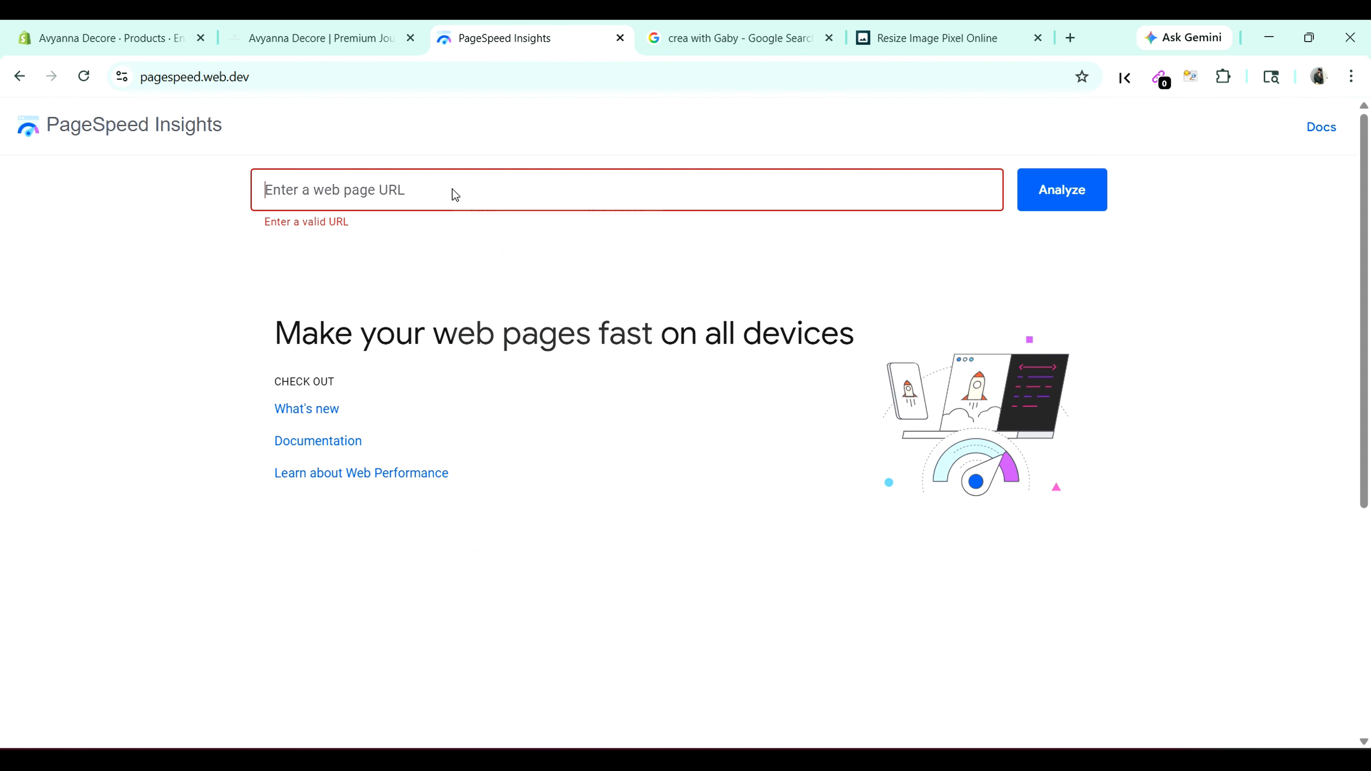
right_click(454, 204)
left_click(537, 433)
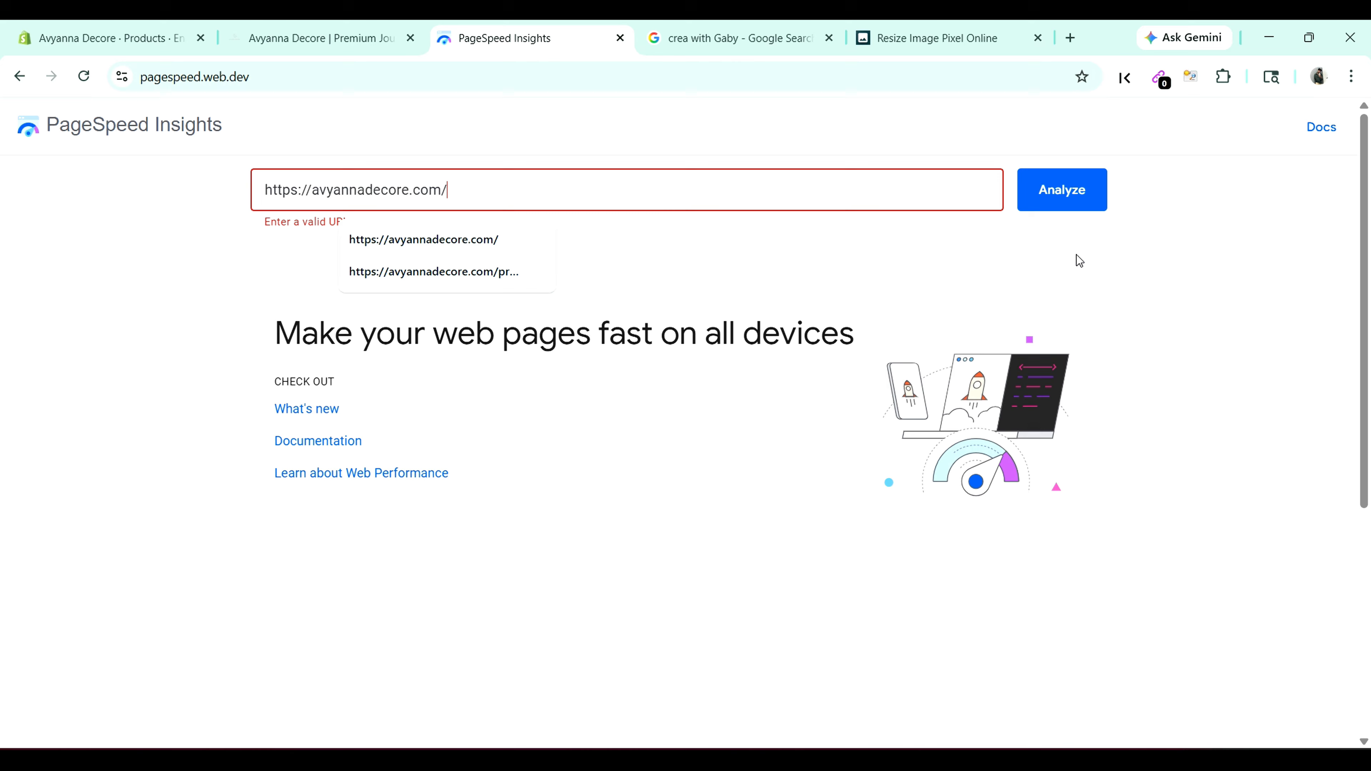
left_click(1059, 208)
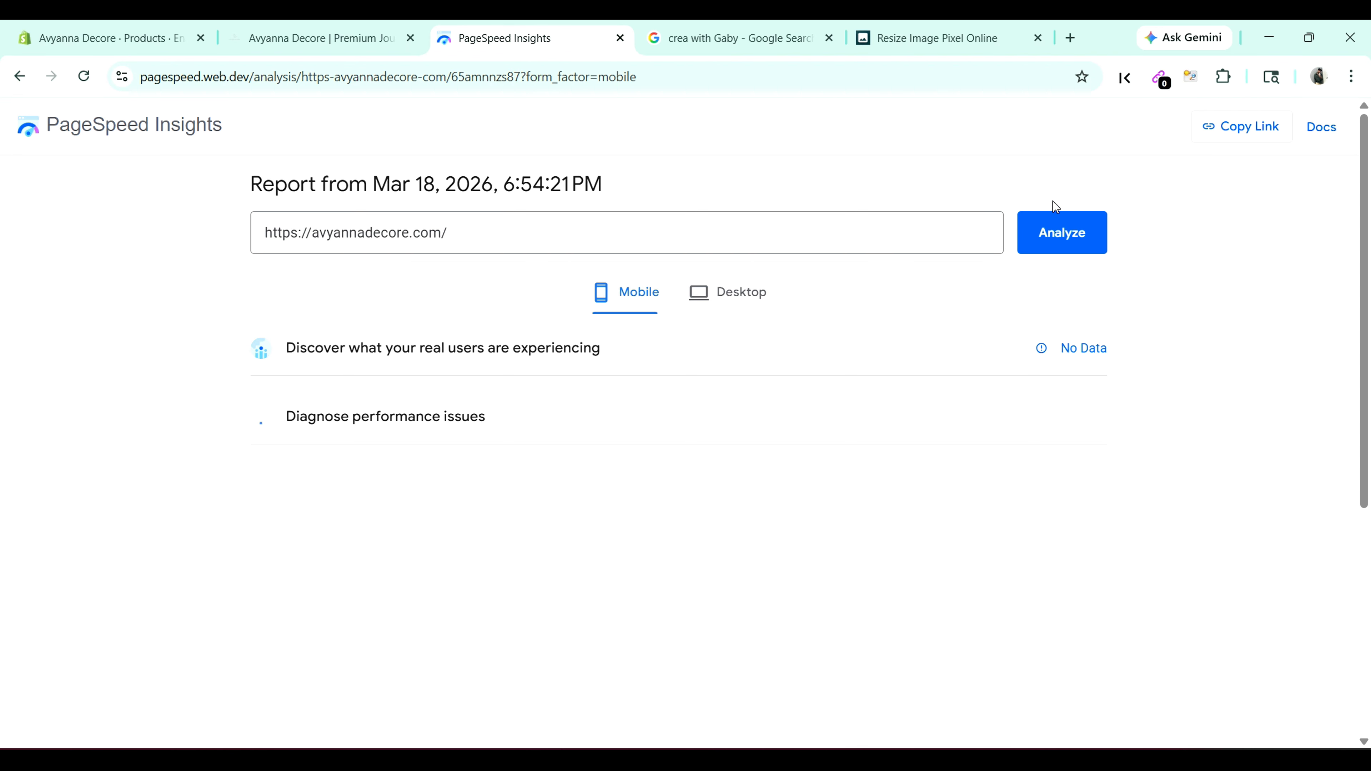
Step: Show the desktop report and examine its category scores, performance metrics and insights down to the Accessibility section
left_click(734, 298)
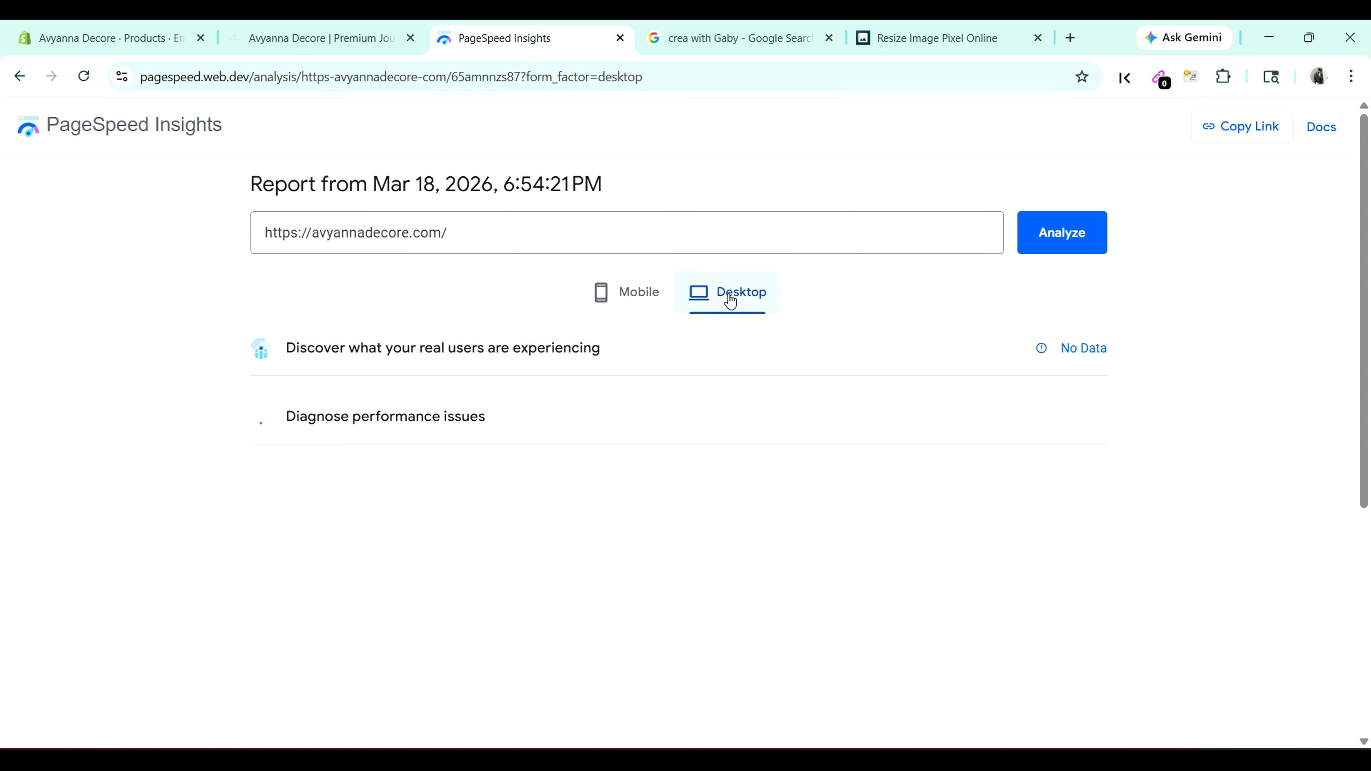
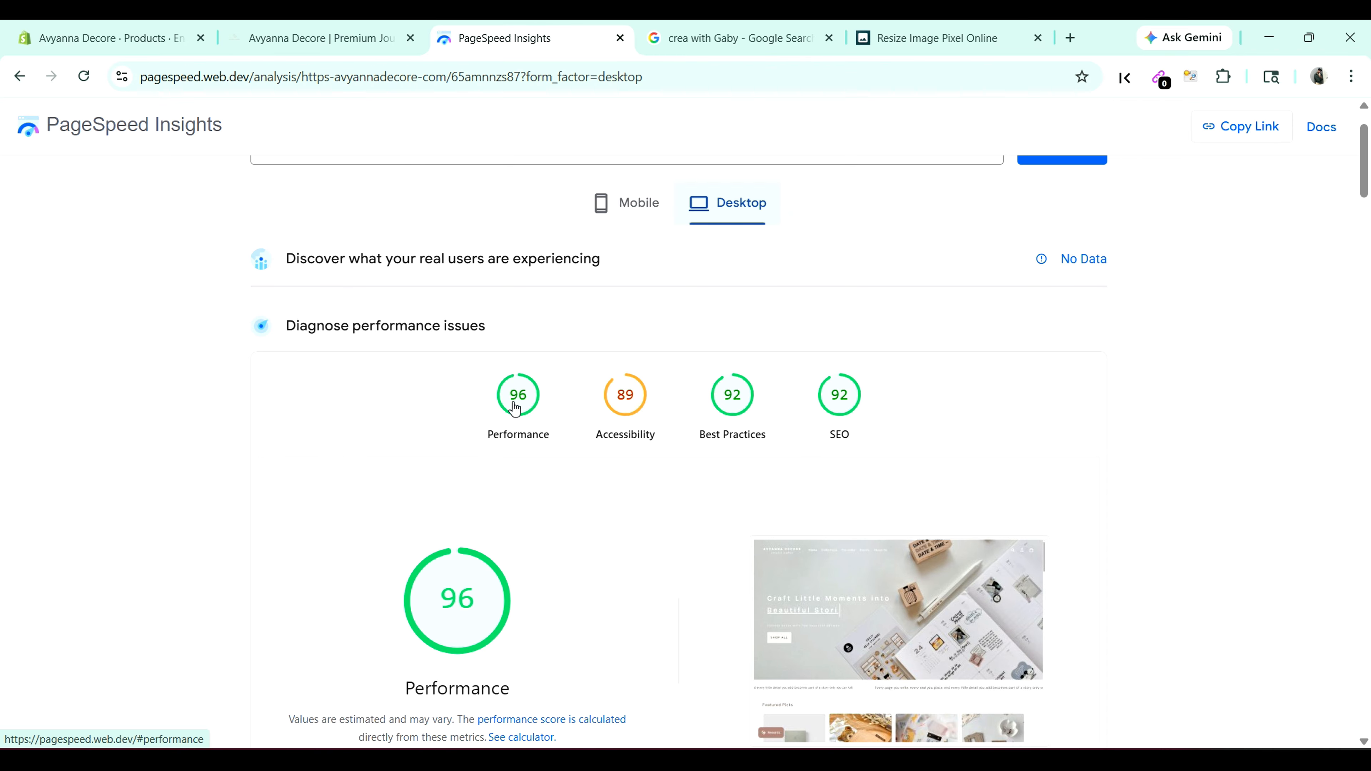
scroll(1035, 391, "up", 1)
scroll(1035, 391, "down", 5)
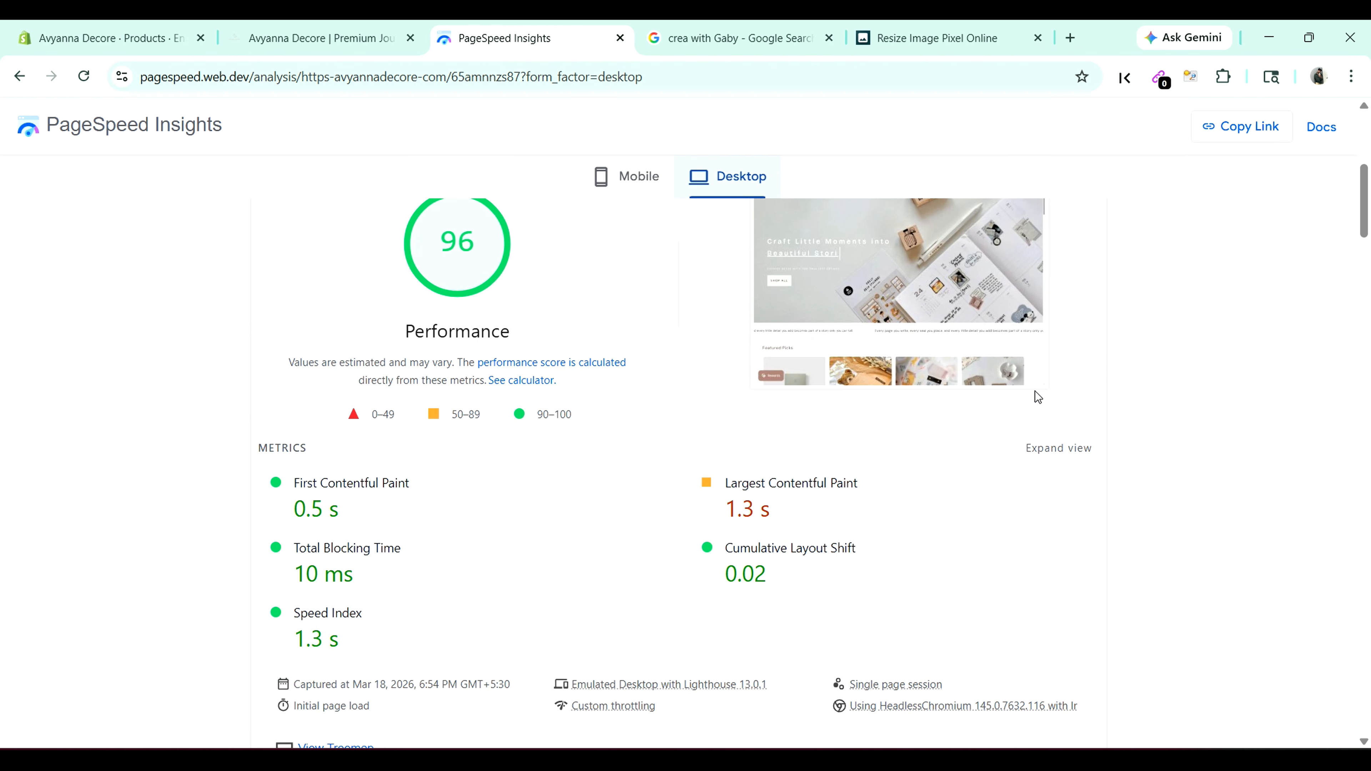
scroll(1034, 391, "down", 4)
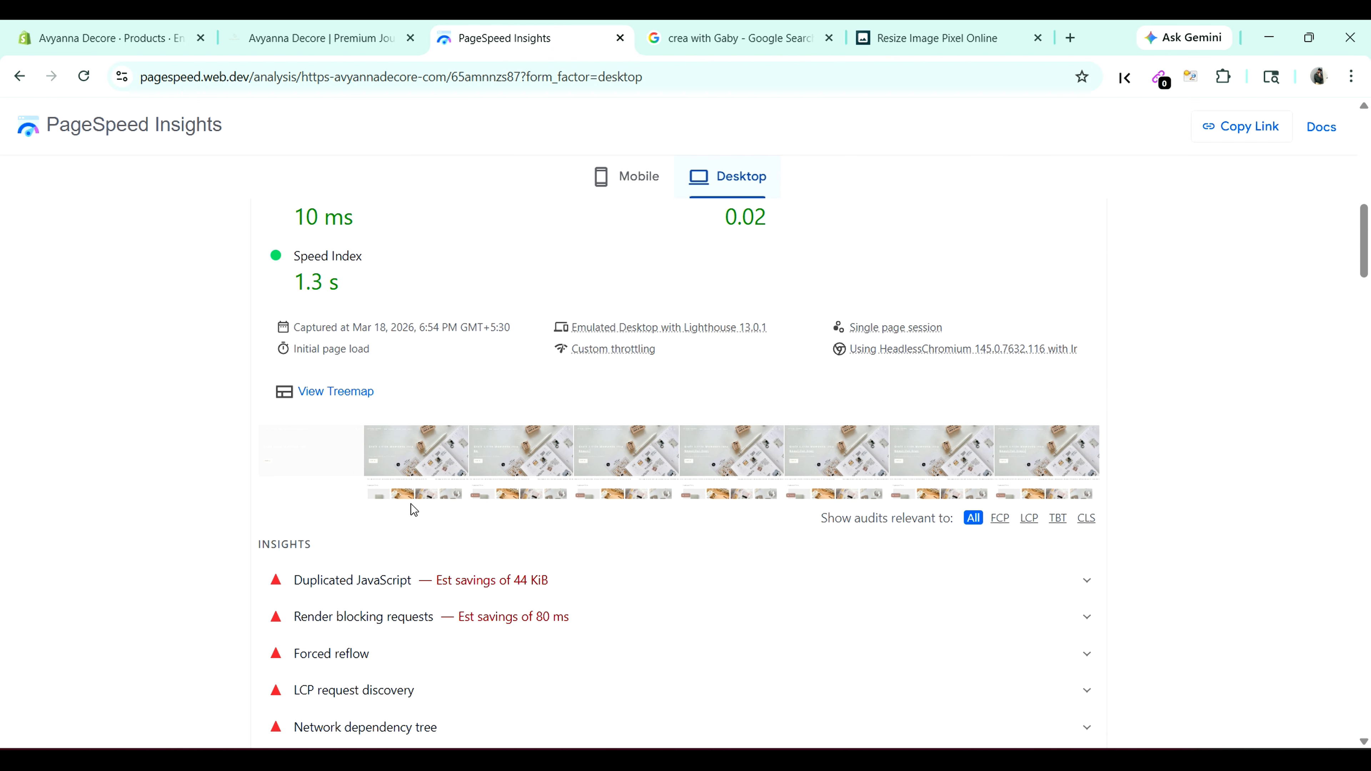
scroll(410, 504, "up", 10)
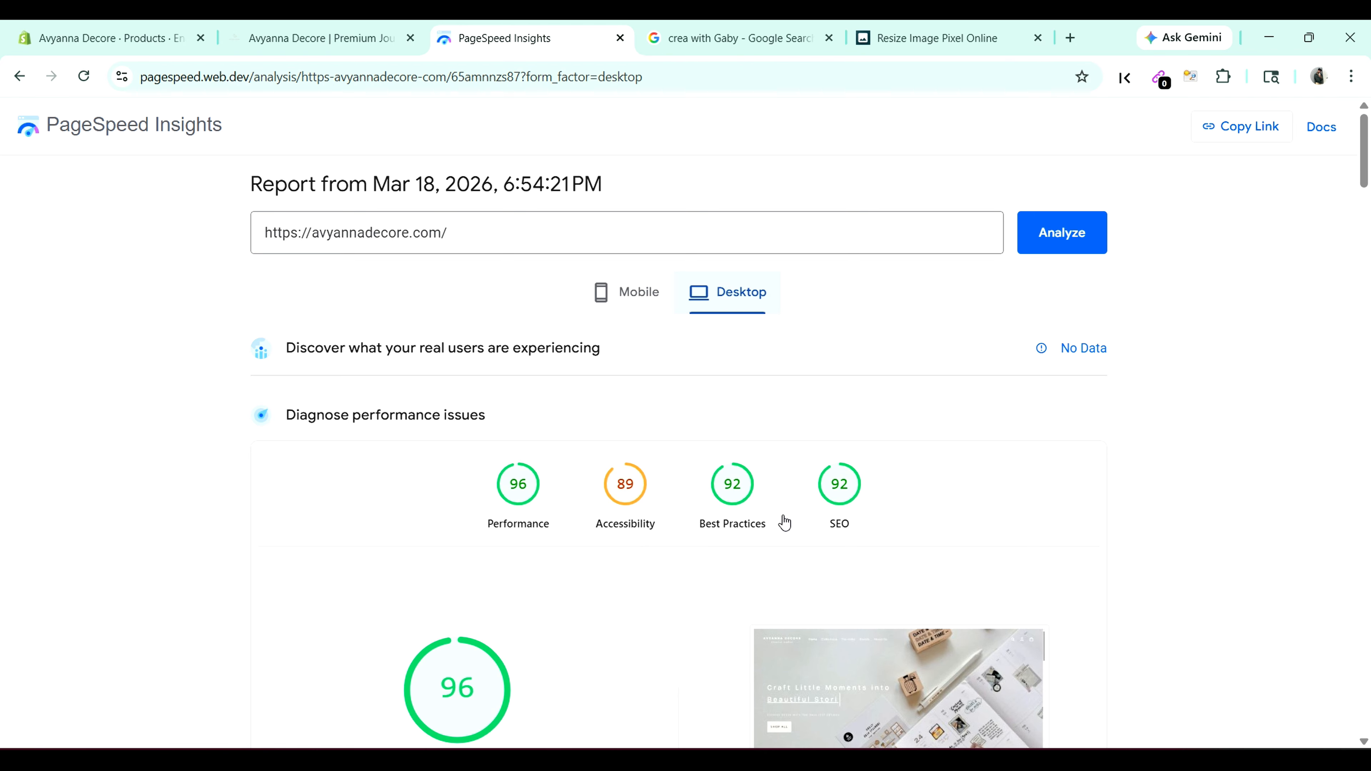
scroll(554, 521, "down", 10)
scroll(555, 522, "down", 3)
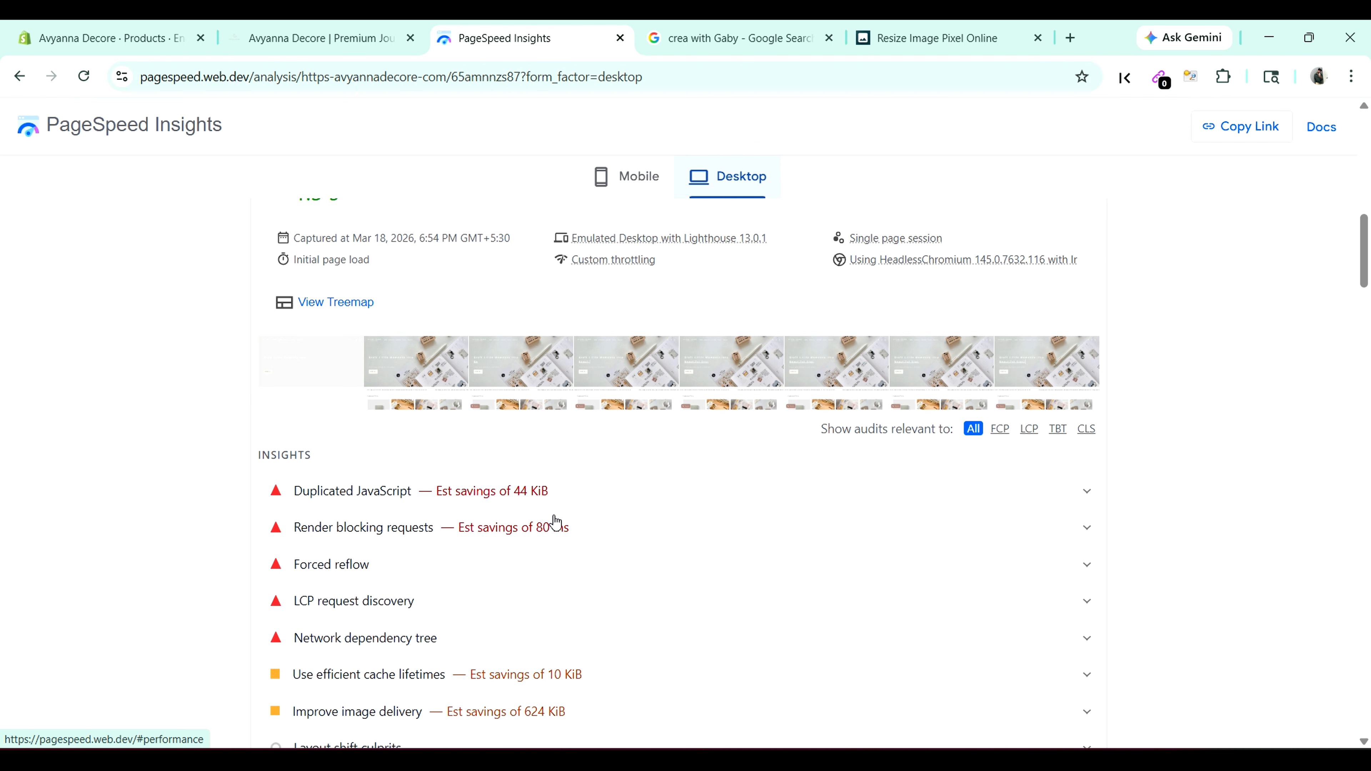
scroll(643, 505, "down", 9)
scroll(646, 505, "down", 15)
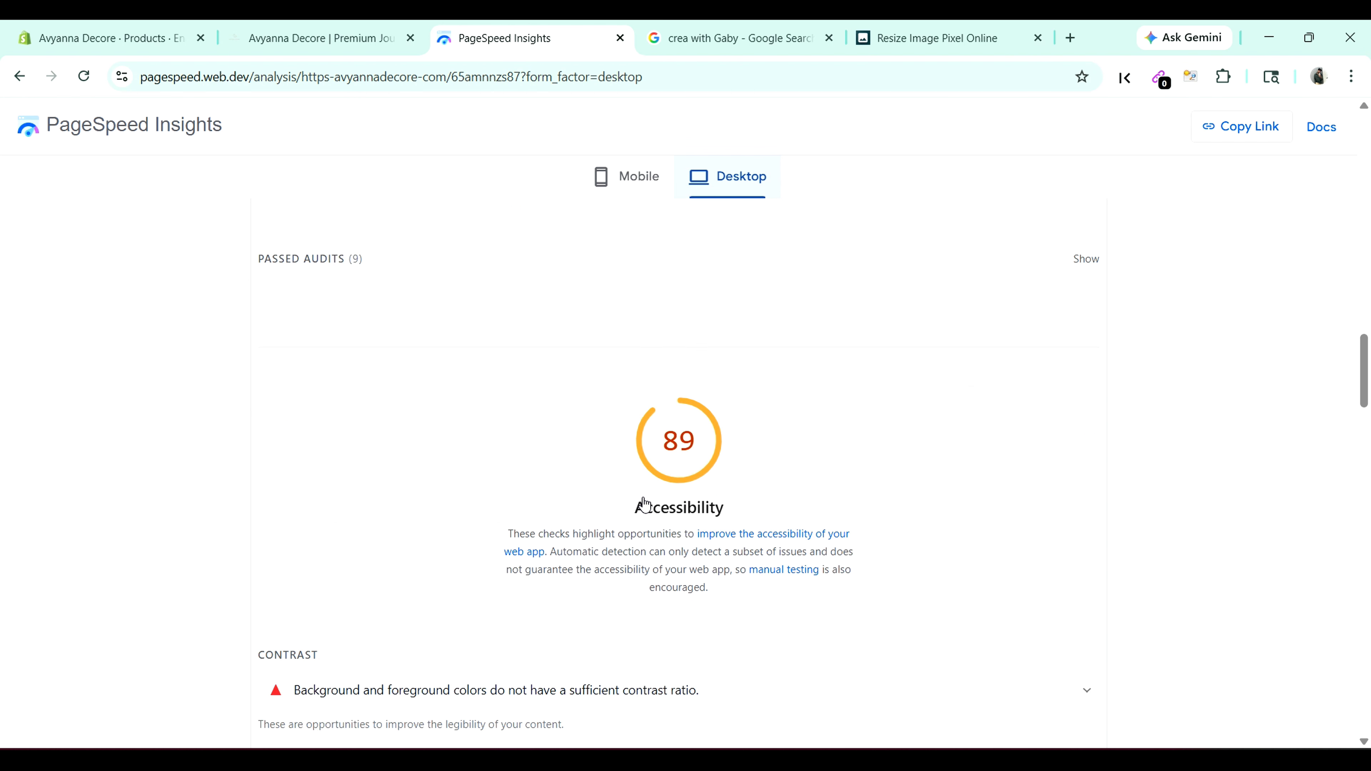
Step: Switch to the Shopify admin and open the "Copy of Horizon - youtube" theme for editing in desktop preview
scroll(645, 505, "up", 20)
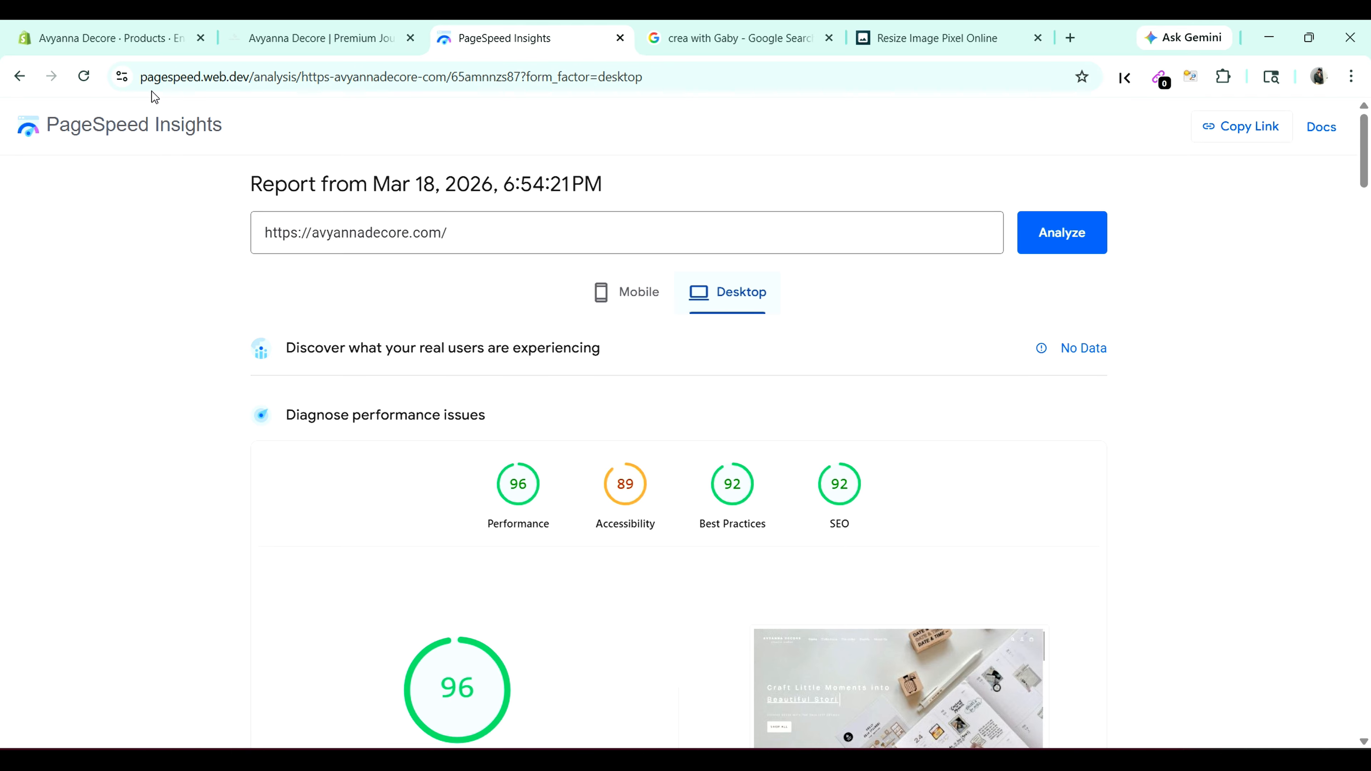
left_click(129, 23)
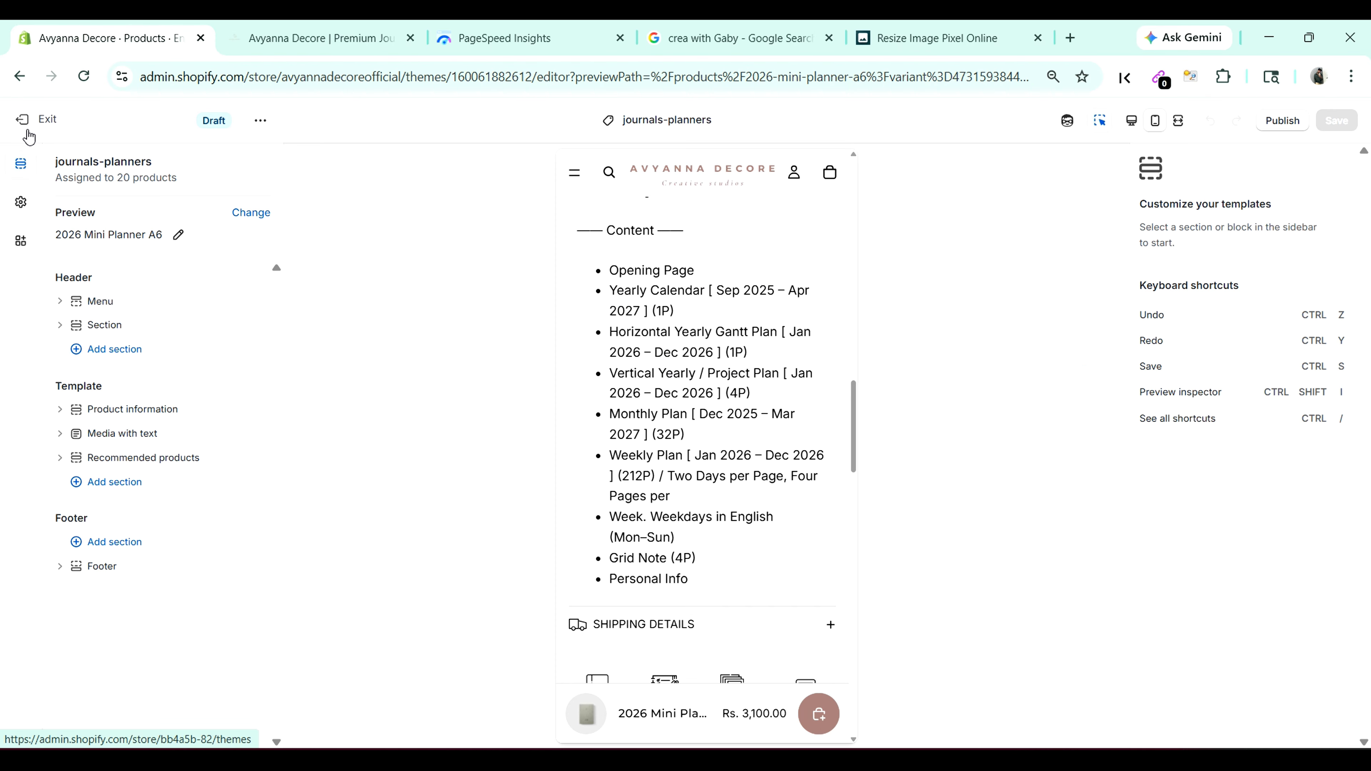
left_click(25, 131)
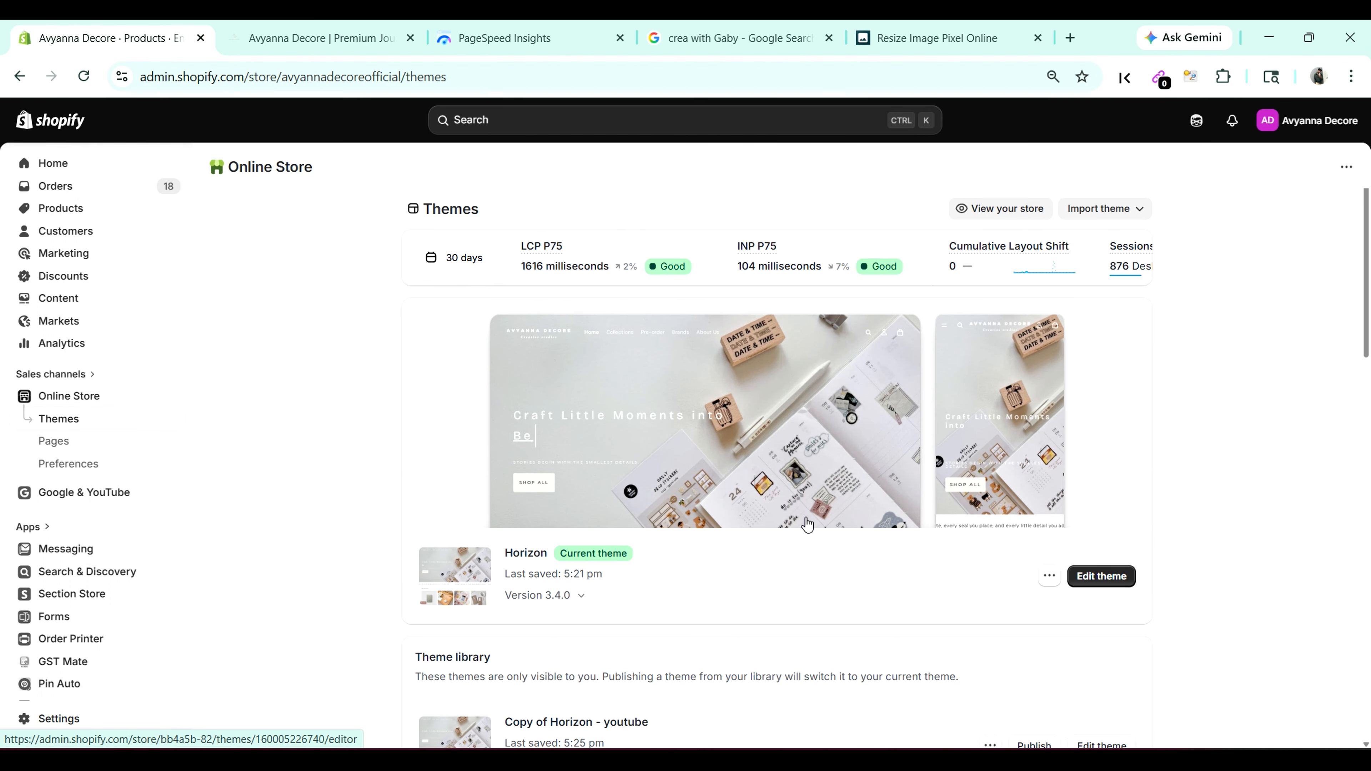
scroll(806, 524, "down", 1)
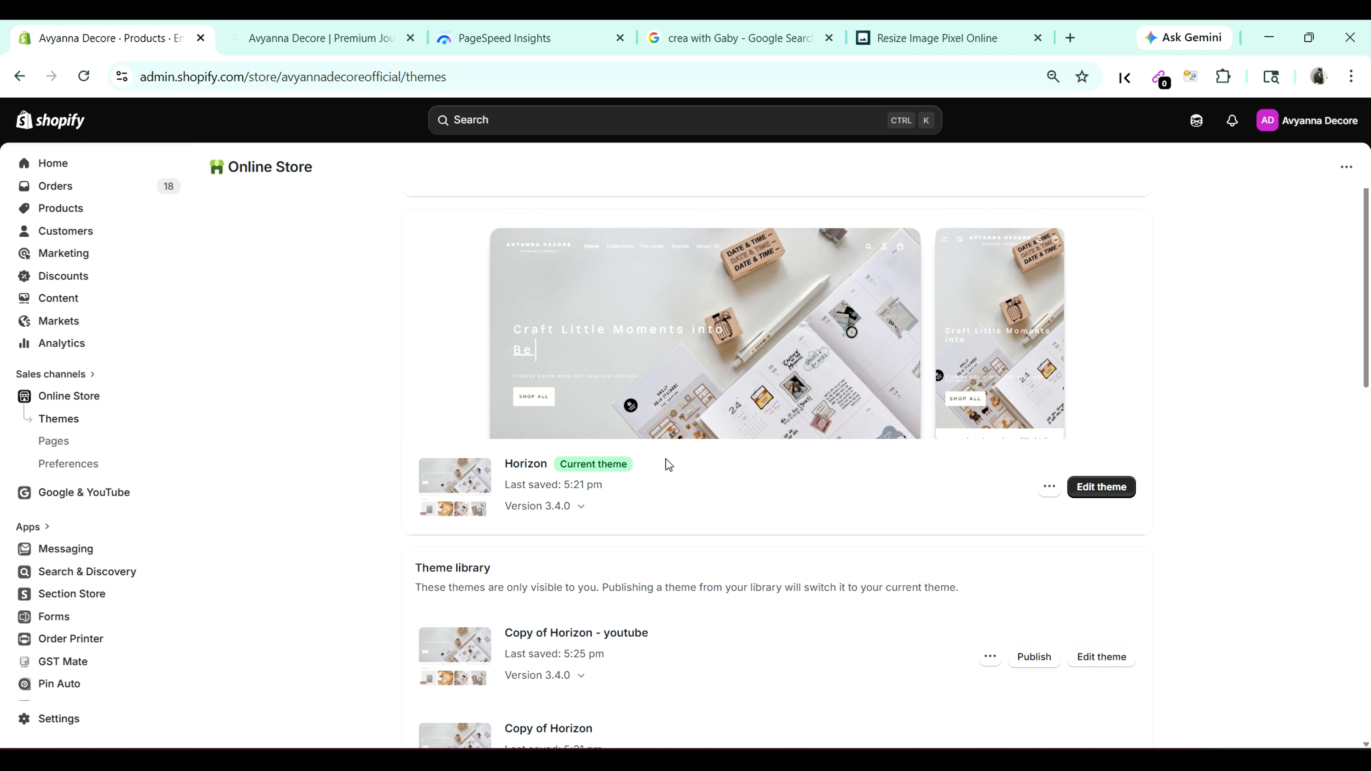
left_click(1101, 657)
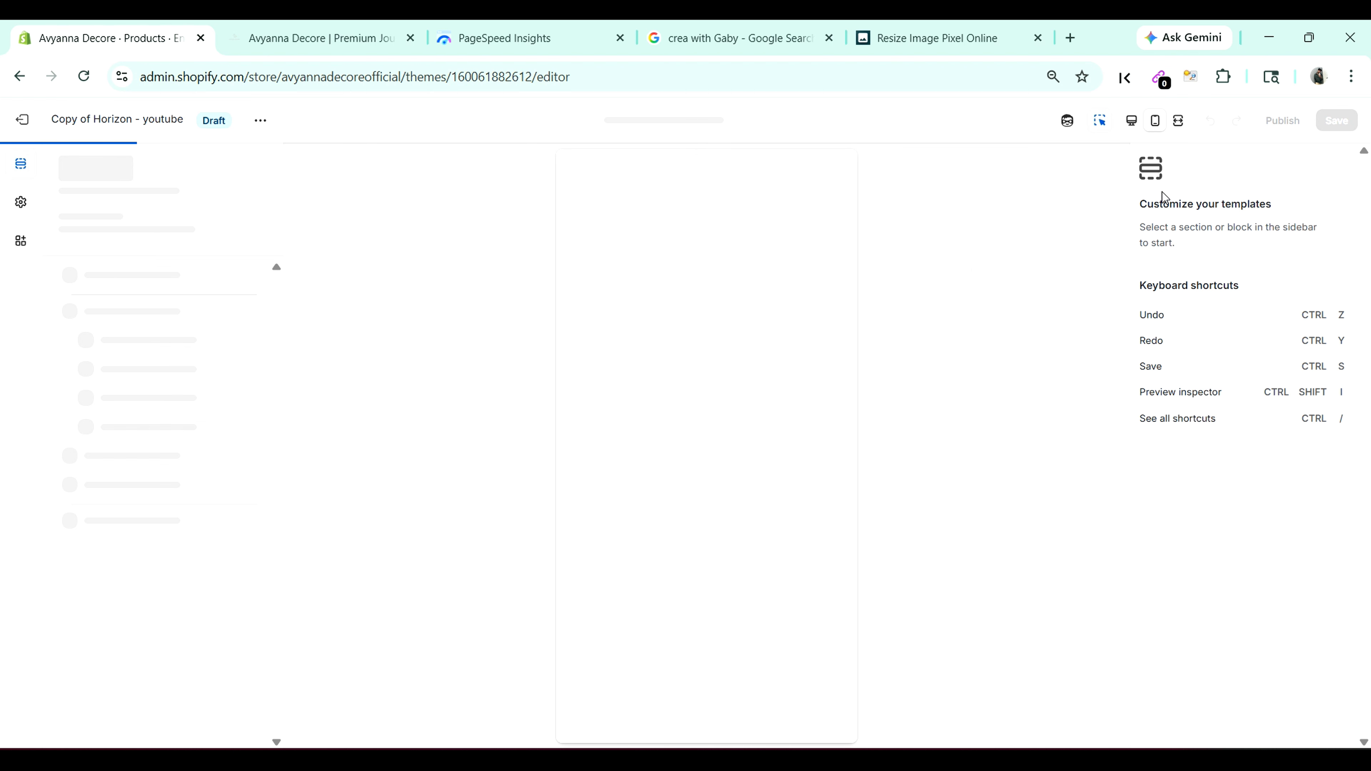
left_click(1129, 127)
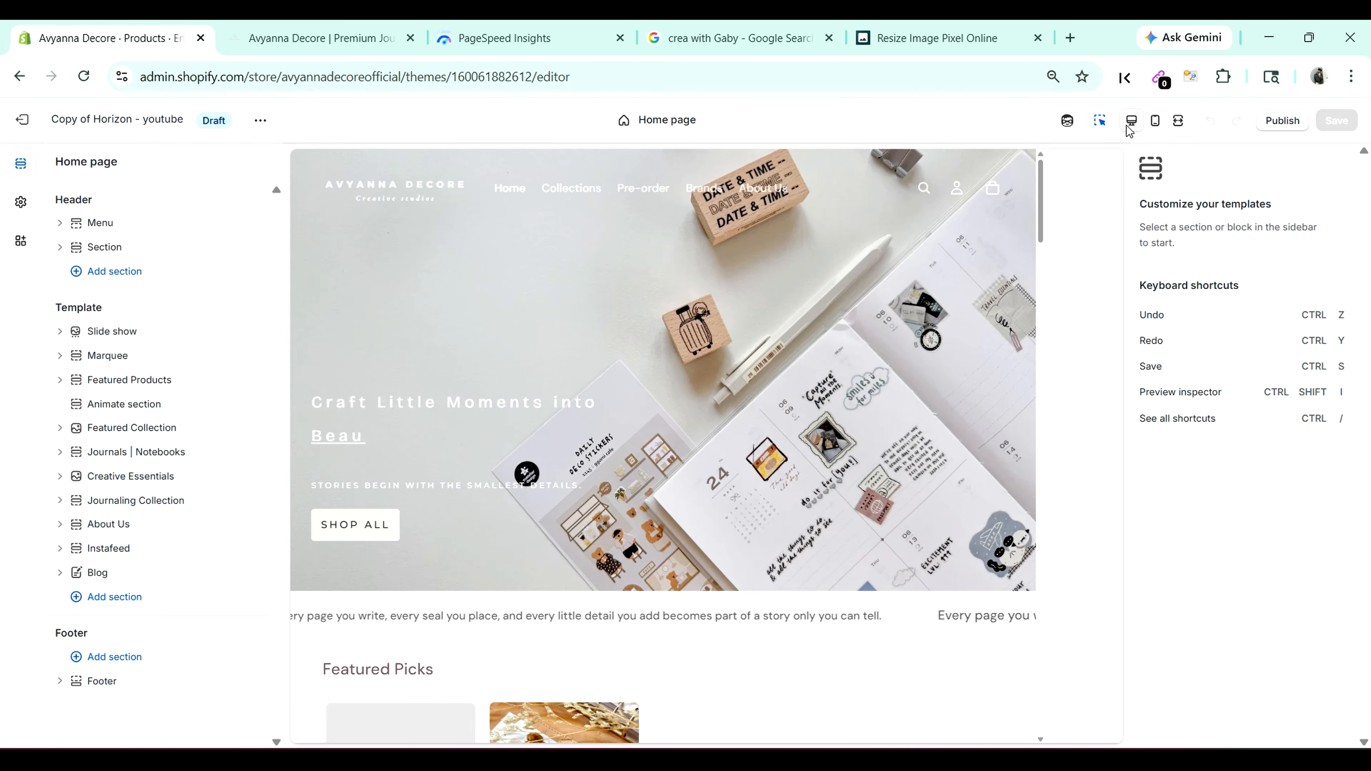
Step: Create a product template named "fgfhvhb" based on Default product
left_click(682, 121)
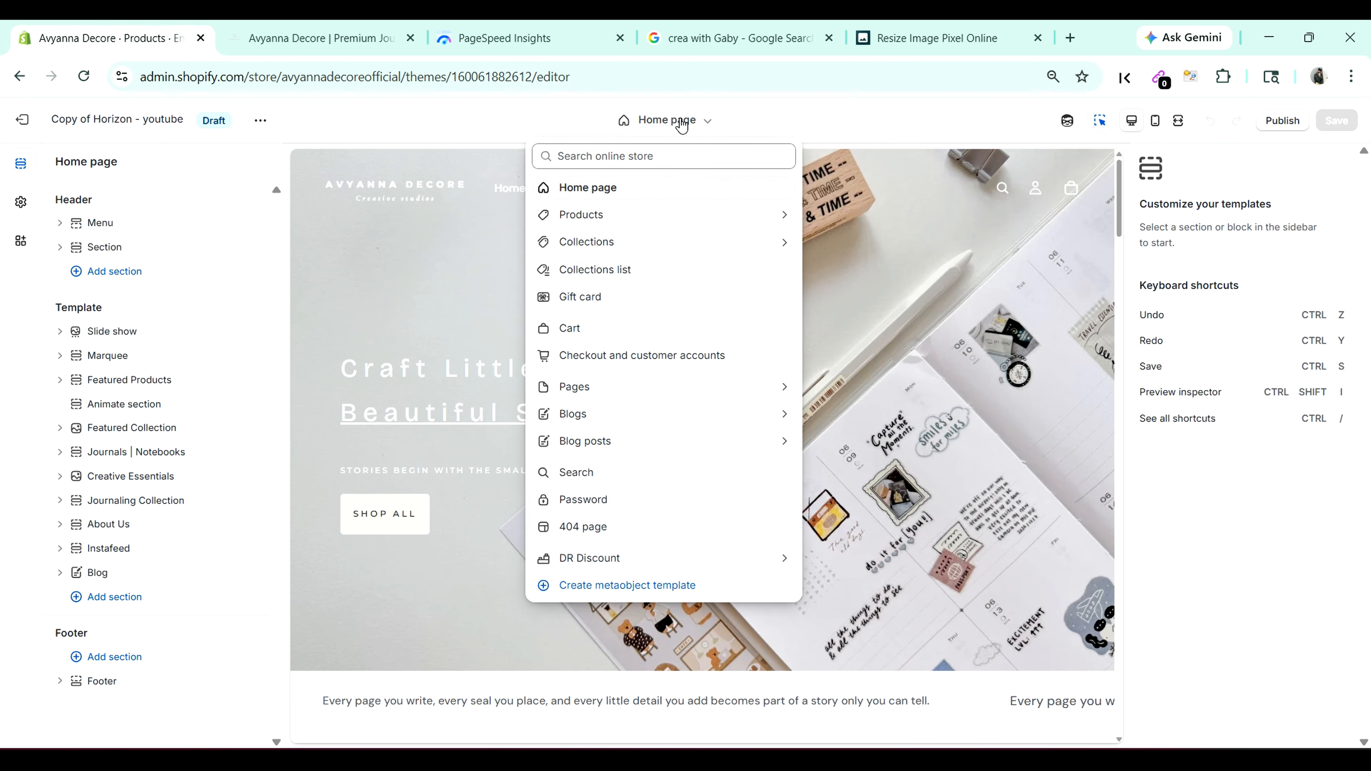
left_click(689, 215)
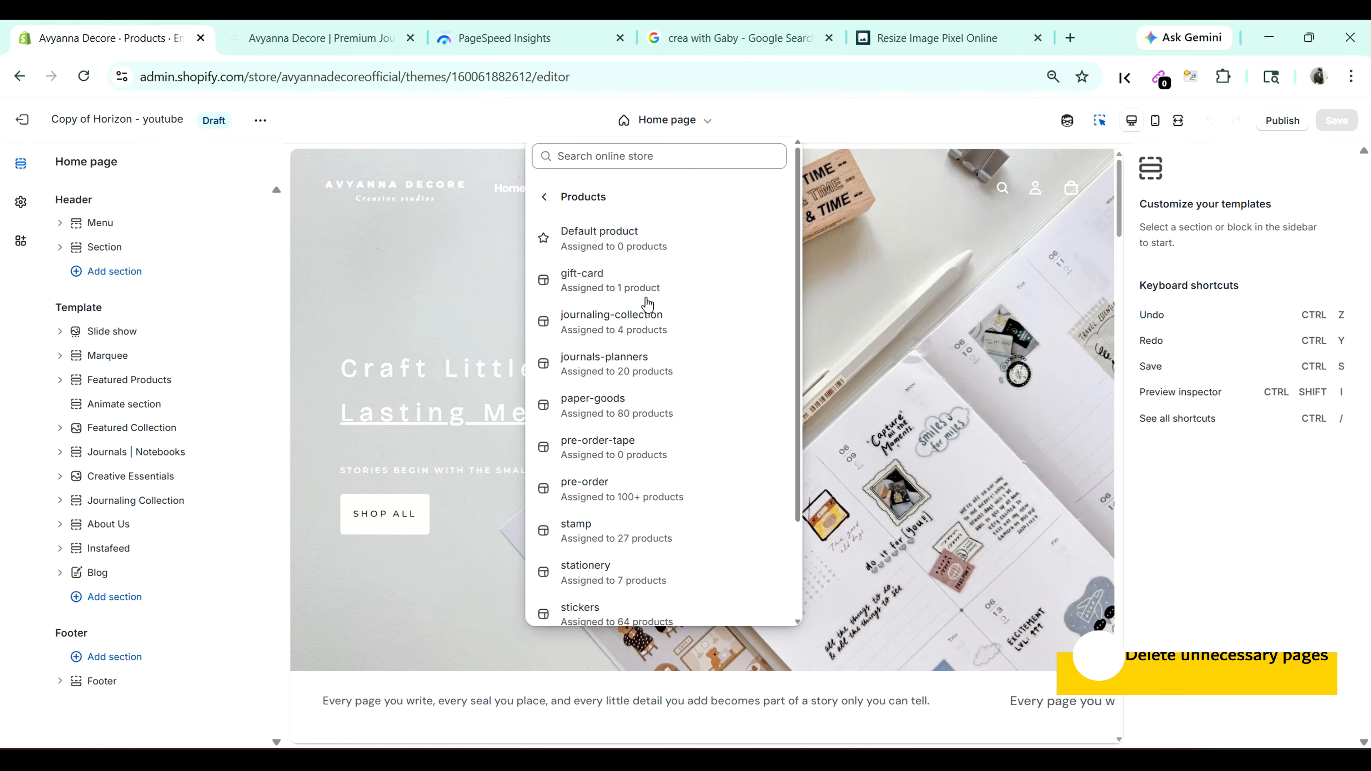
scroll(635, 467, "down", 3)
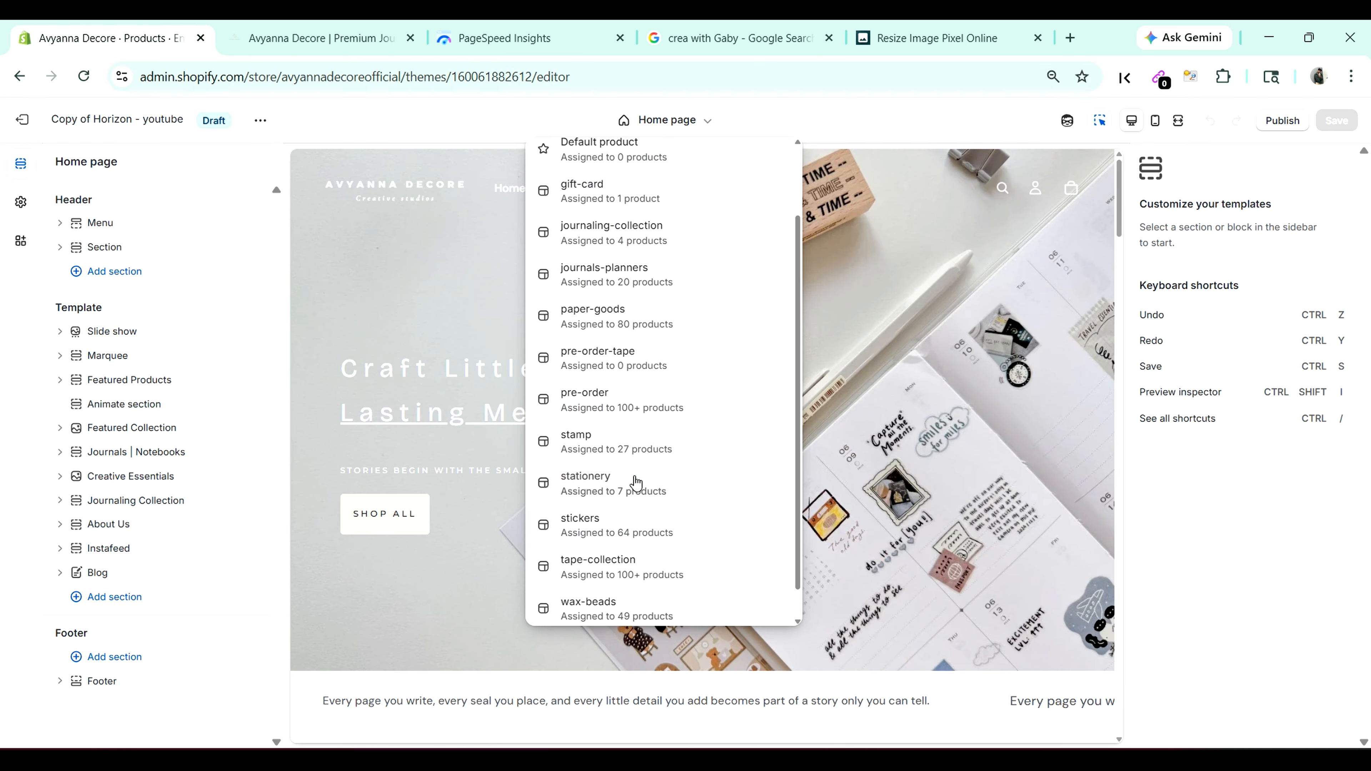
left_click(615, 608)
left_click(608, 425)
type("fgfhvhb")
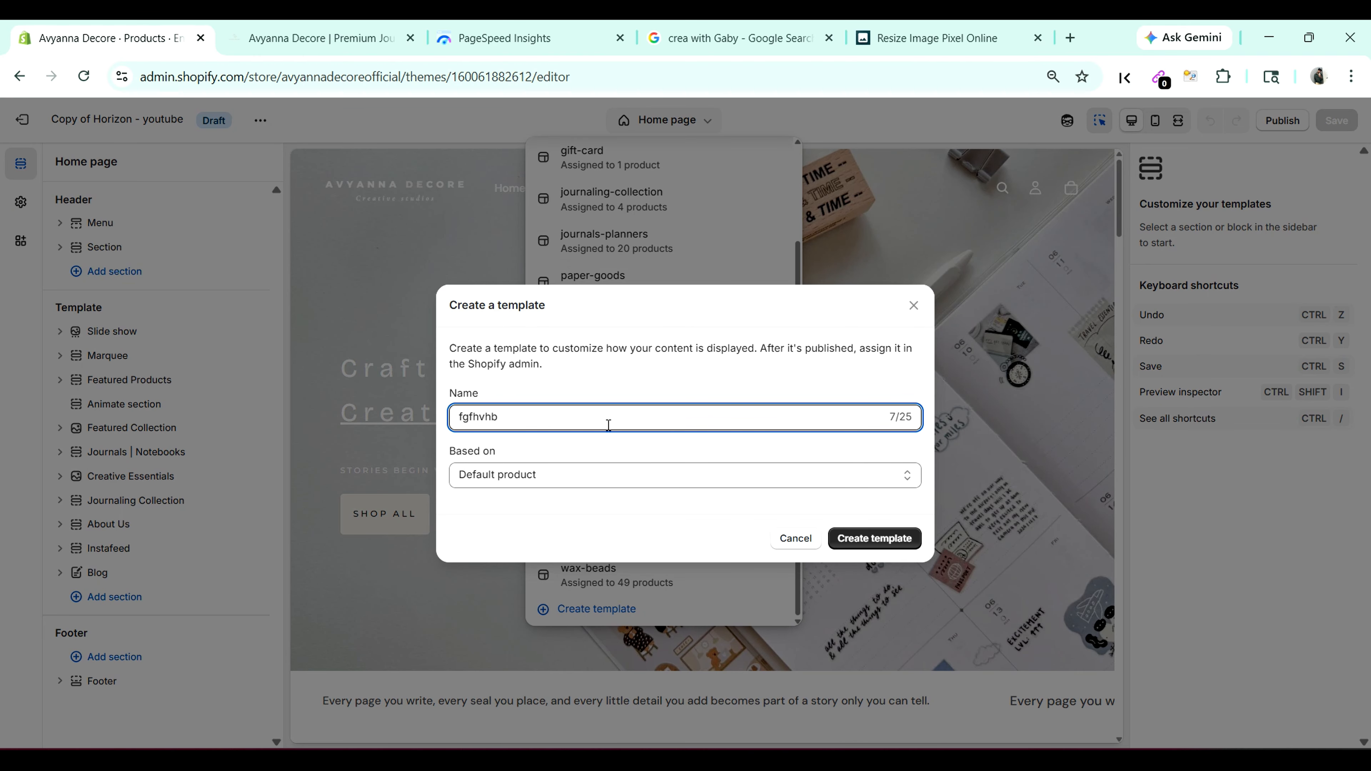
left_click(857, 538)
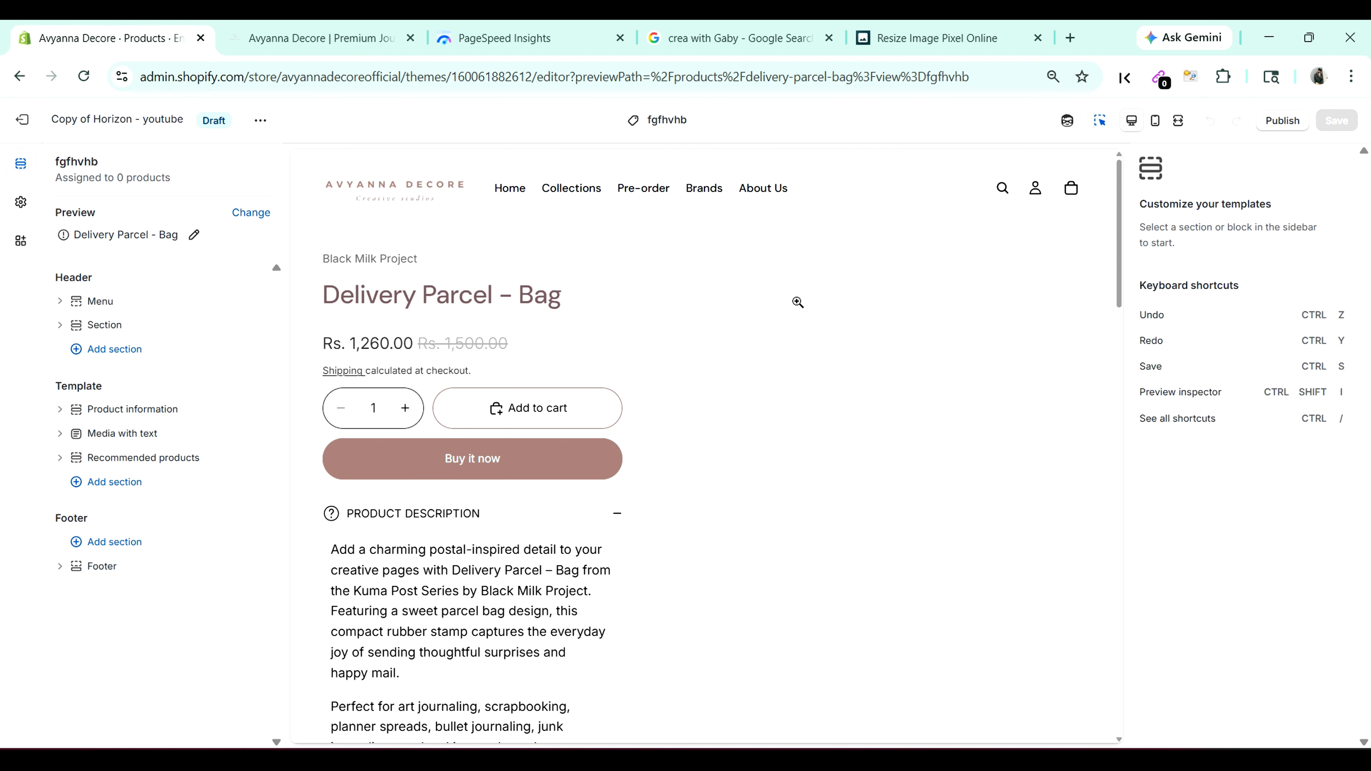
Step: Look over the new product page and the product template list, and open the gift-card template
scroll(829, 351, "down", 3)
scroll(830, 351, "up", 3)
left_click(672, 120)
left_click(676, 218)
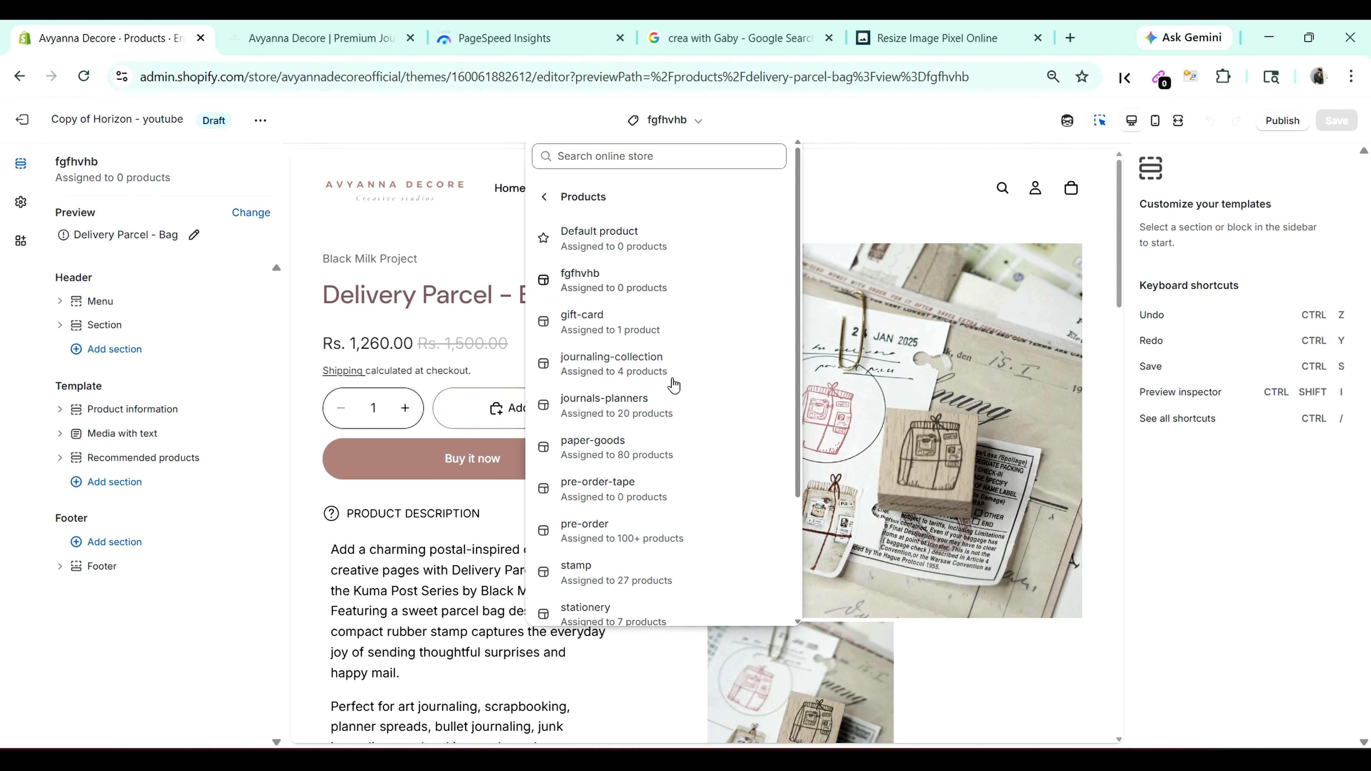
scroll(673, 490, "down", 3)
scroll(673, 494, "up", 3)
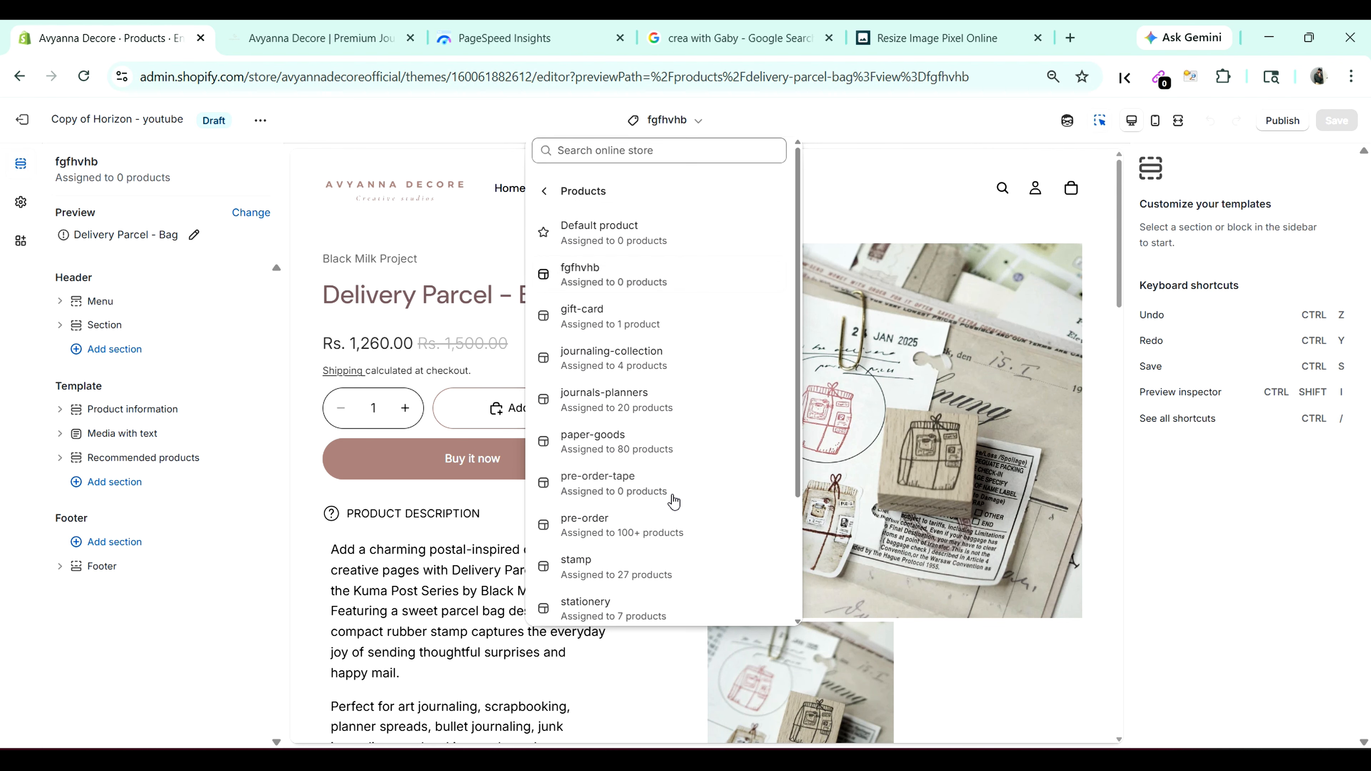
left_click(631, 336)
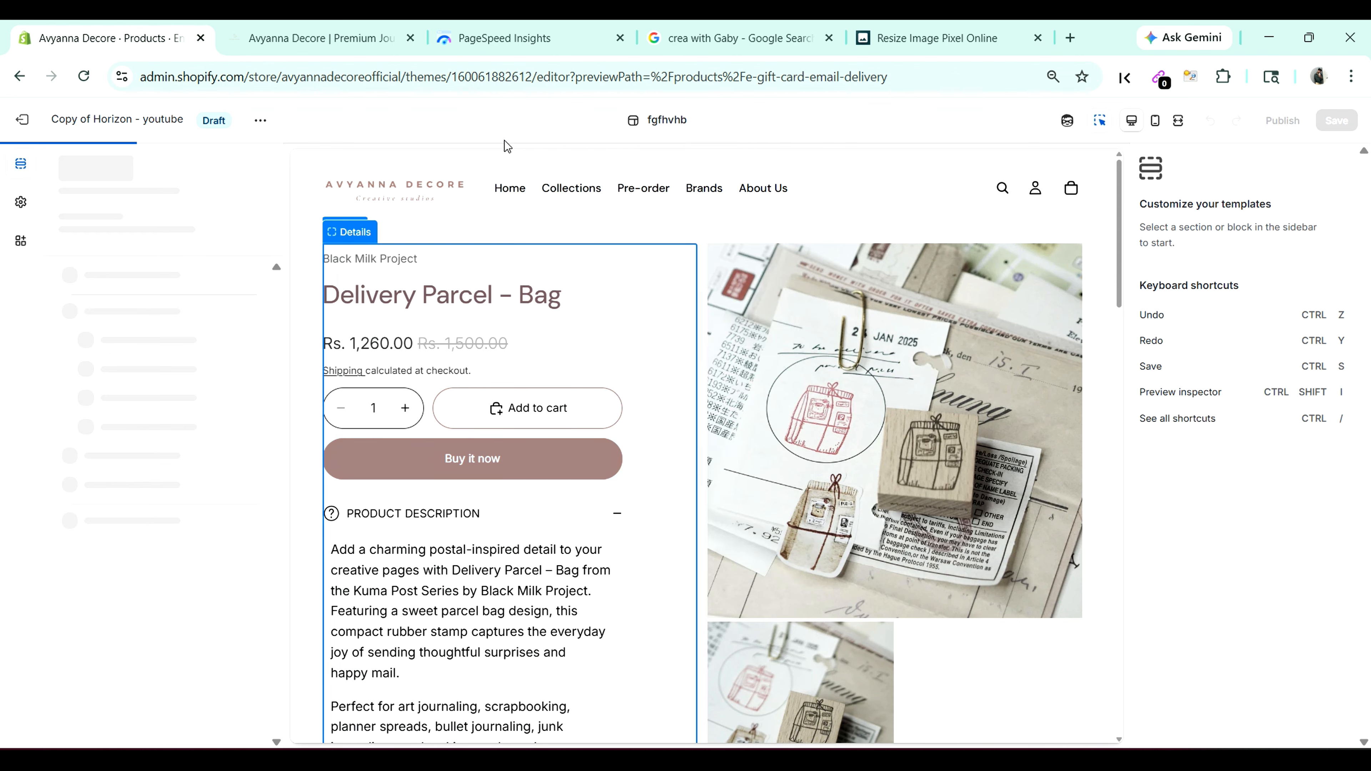
Step: Create a collection template named "yyyyyy" based on Default collection
left_click(671, 128)
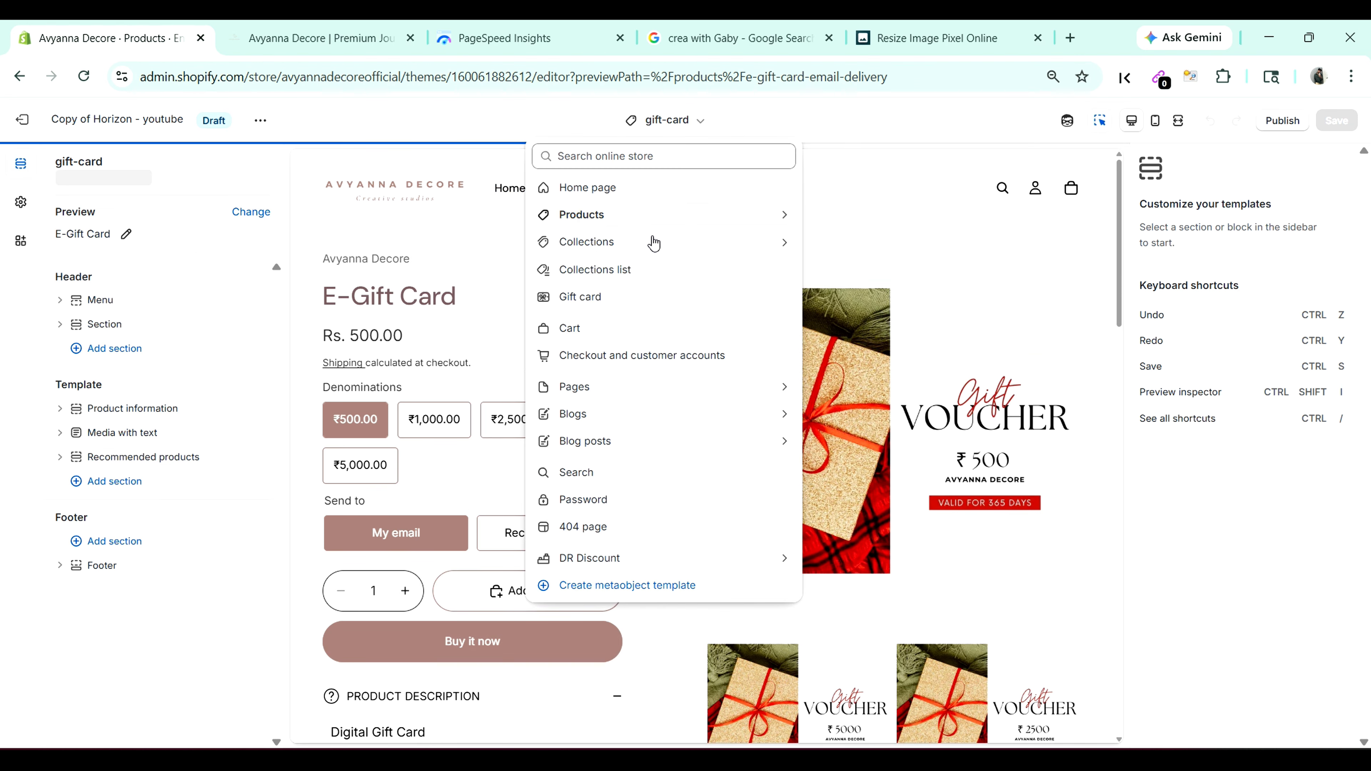
left_click(689, 251)
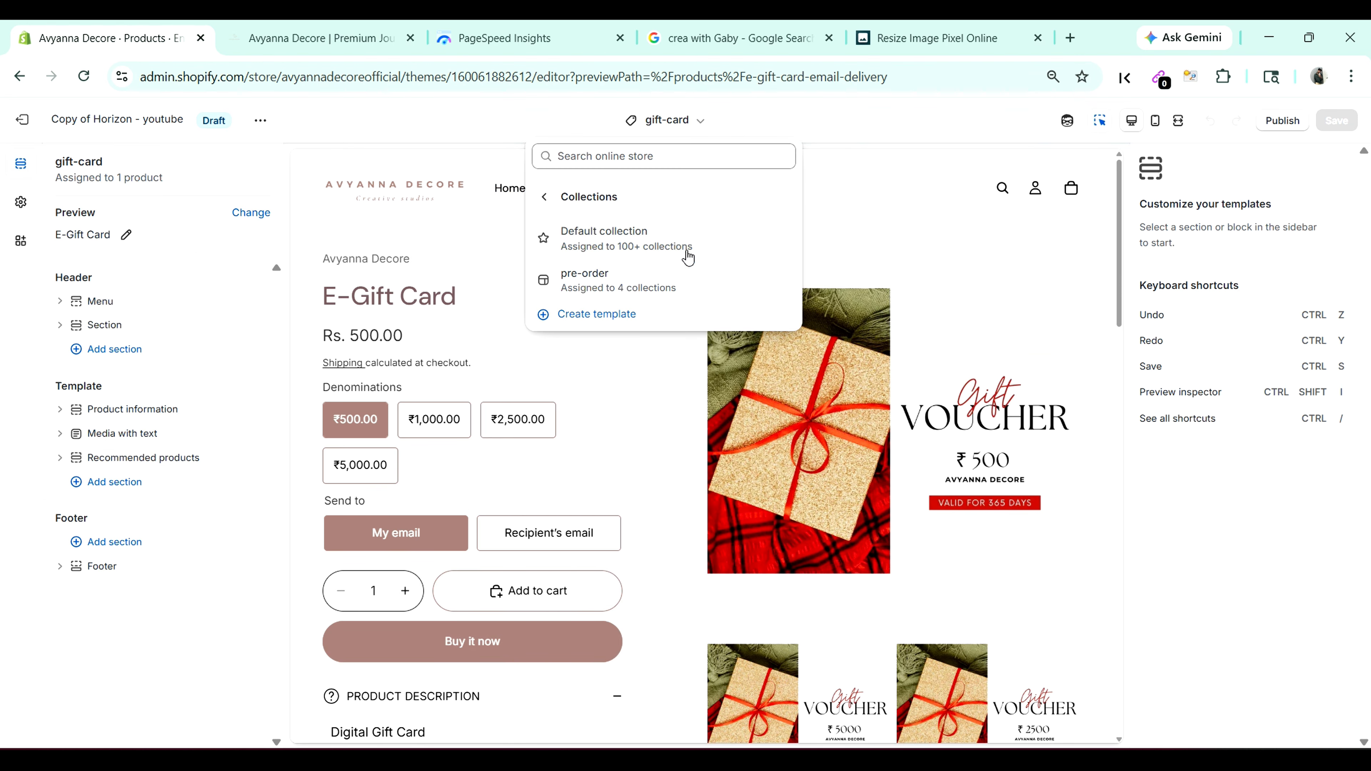
left_click(597, 314)
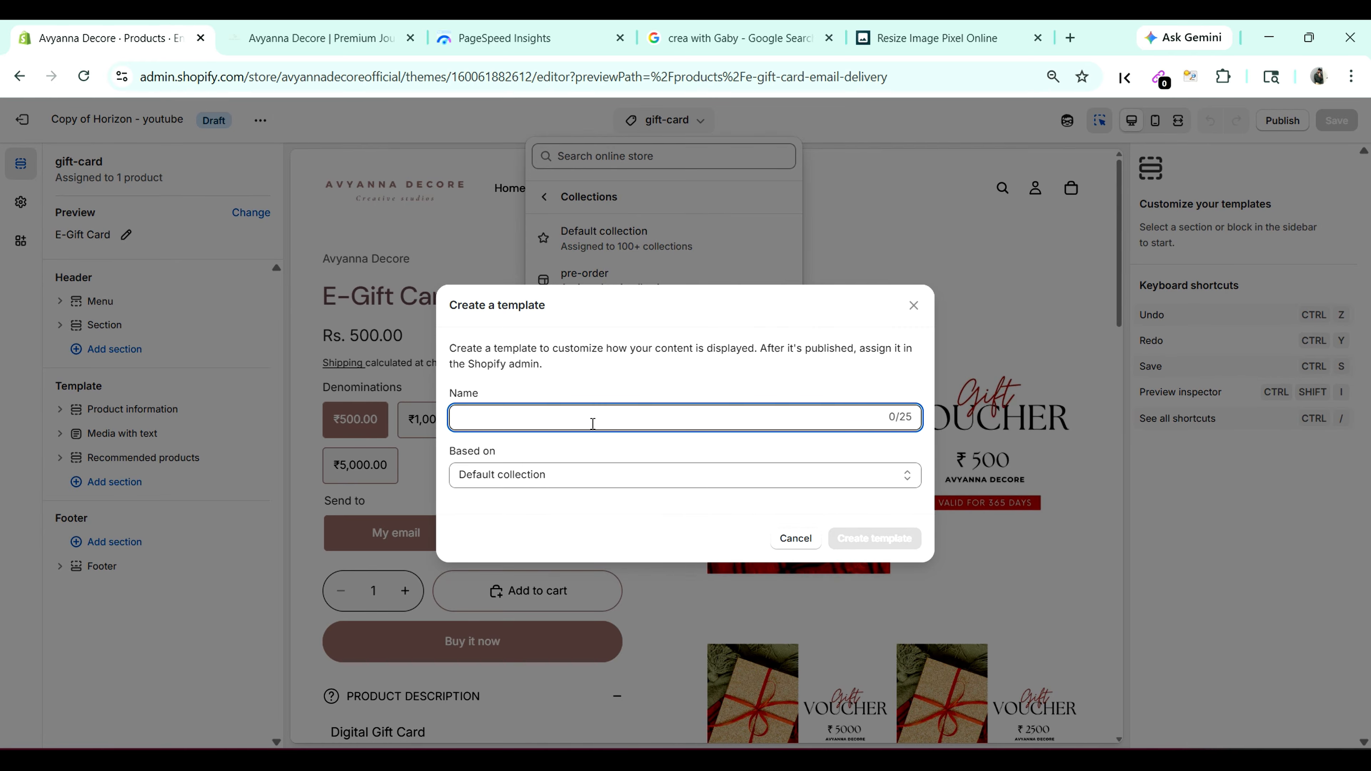
type("yyyyyy")
left_click(864, 538)
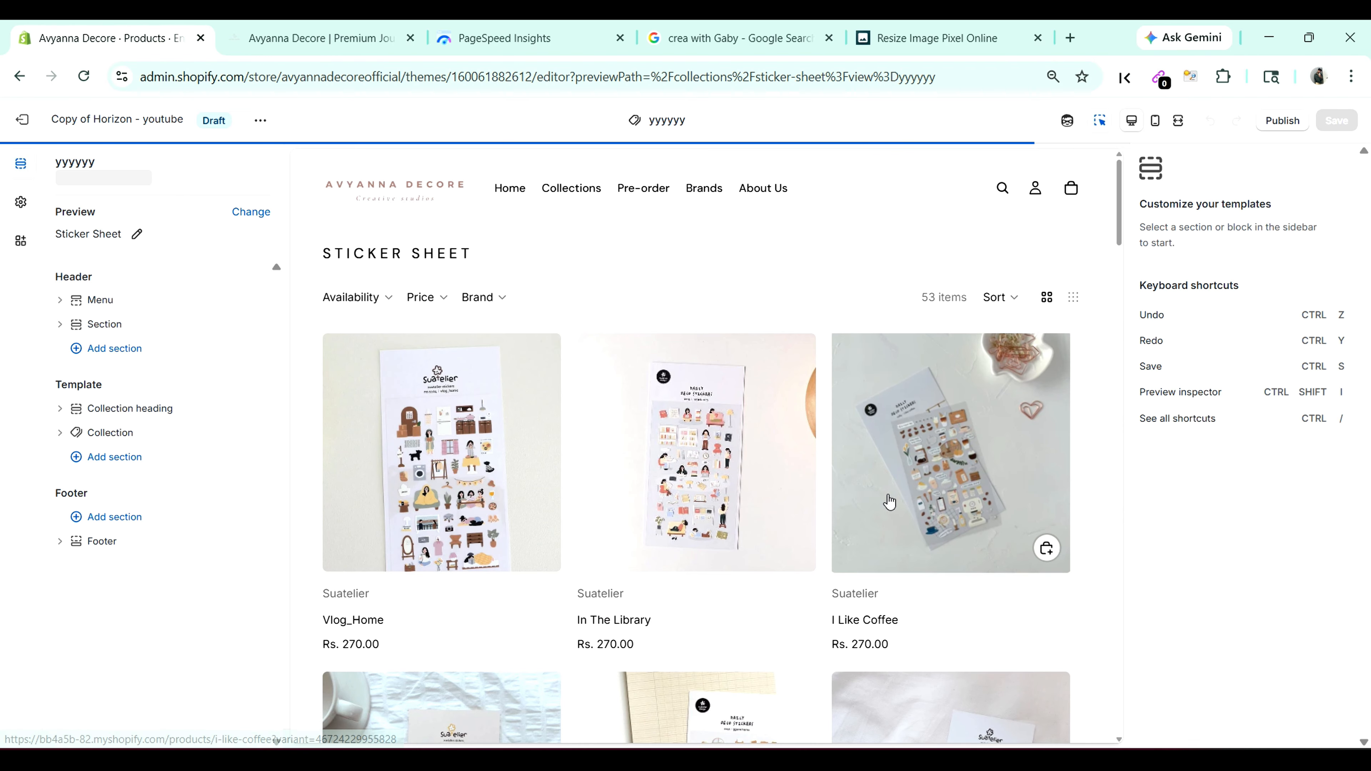
Step: Check the product and collection template lists for the two newly created templates
left_click(689, 128)
left_click(644, 225)
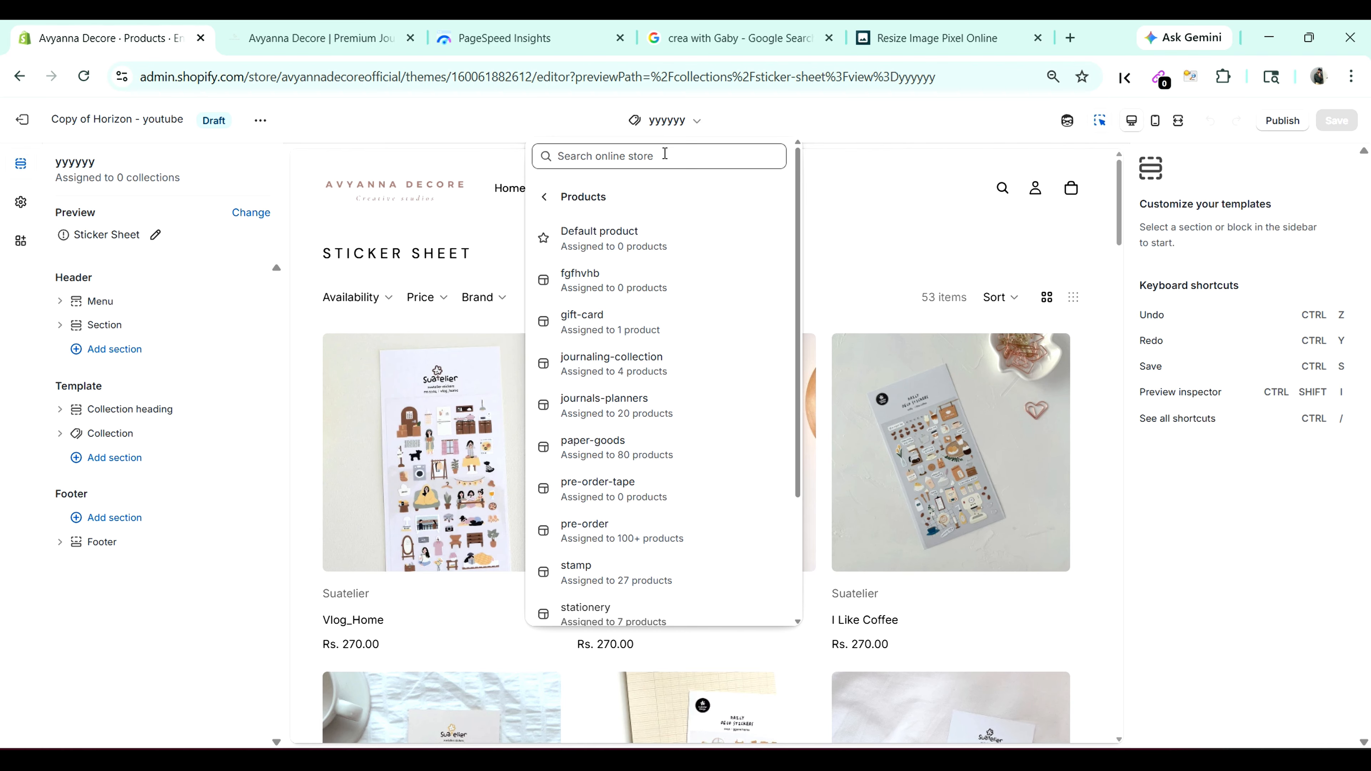
left_click(668, 132)
left_click(667, 132)
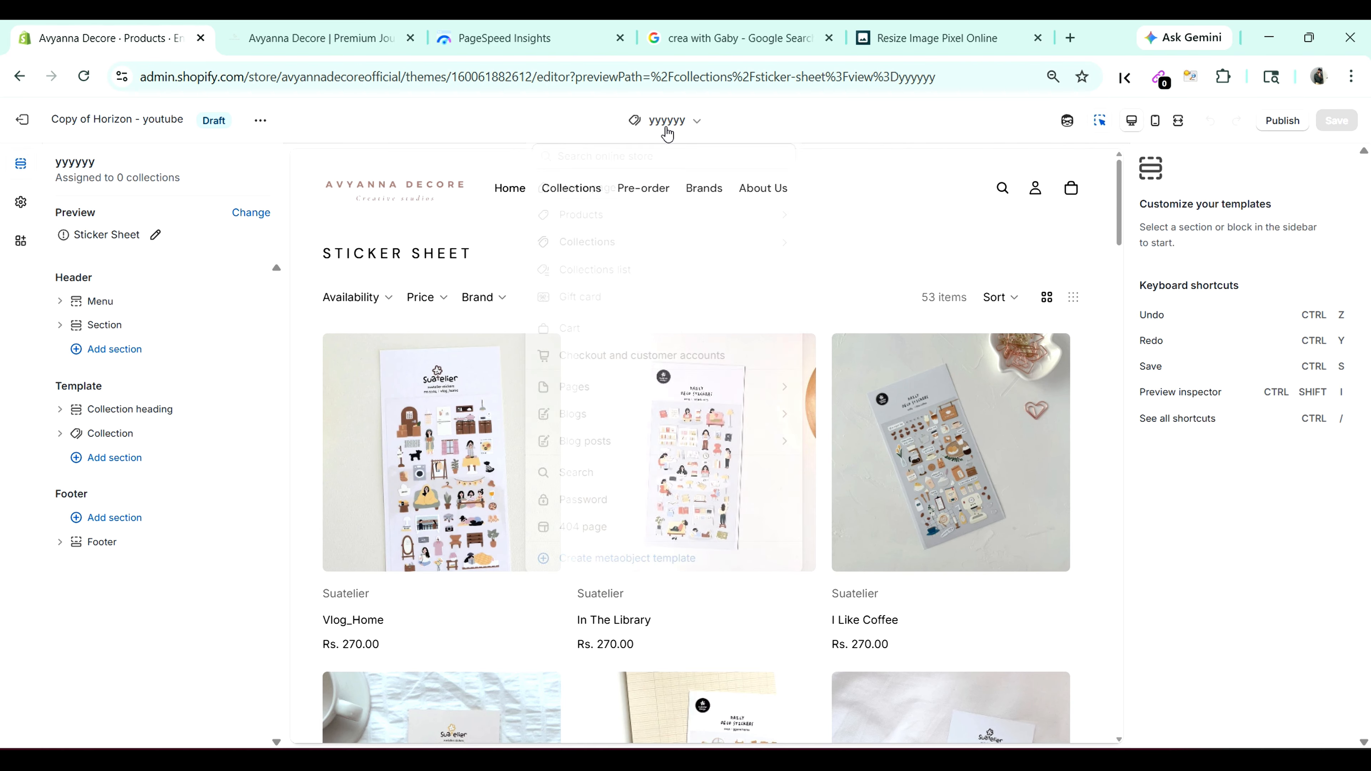
left_click(657, 240)
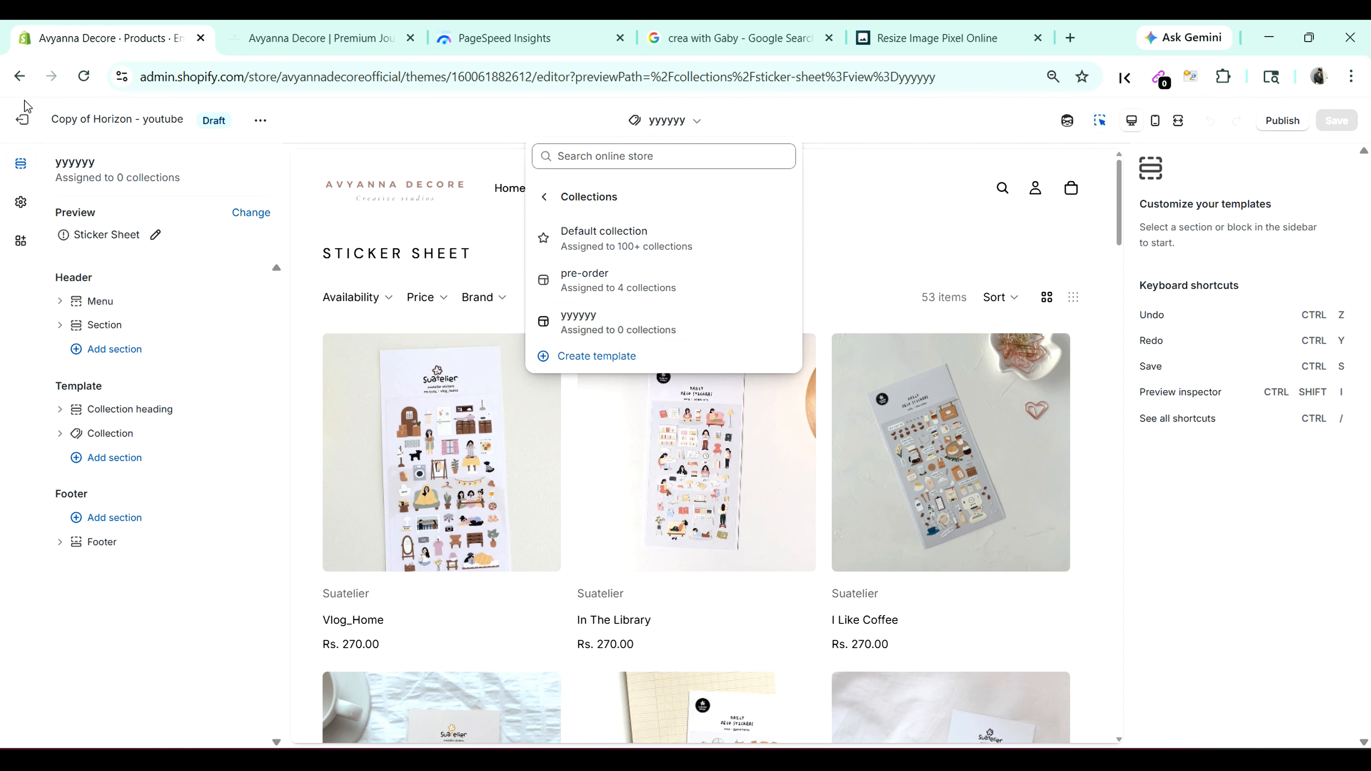
Step: Exit the theme editor and open the code of the "Copy of Horizon - youtube" theme
left_click(24, 120)
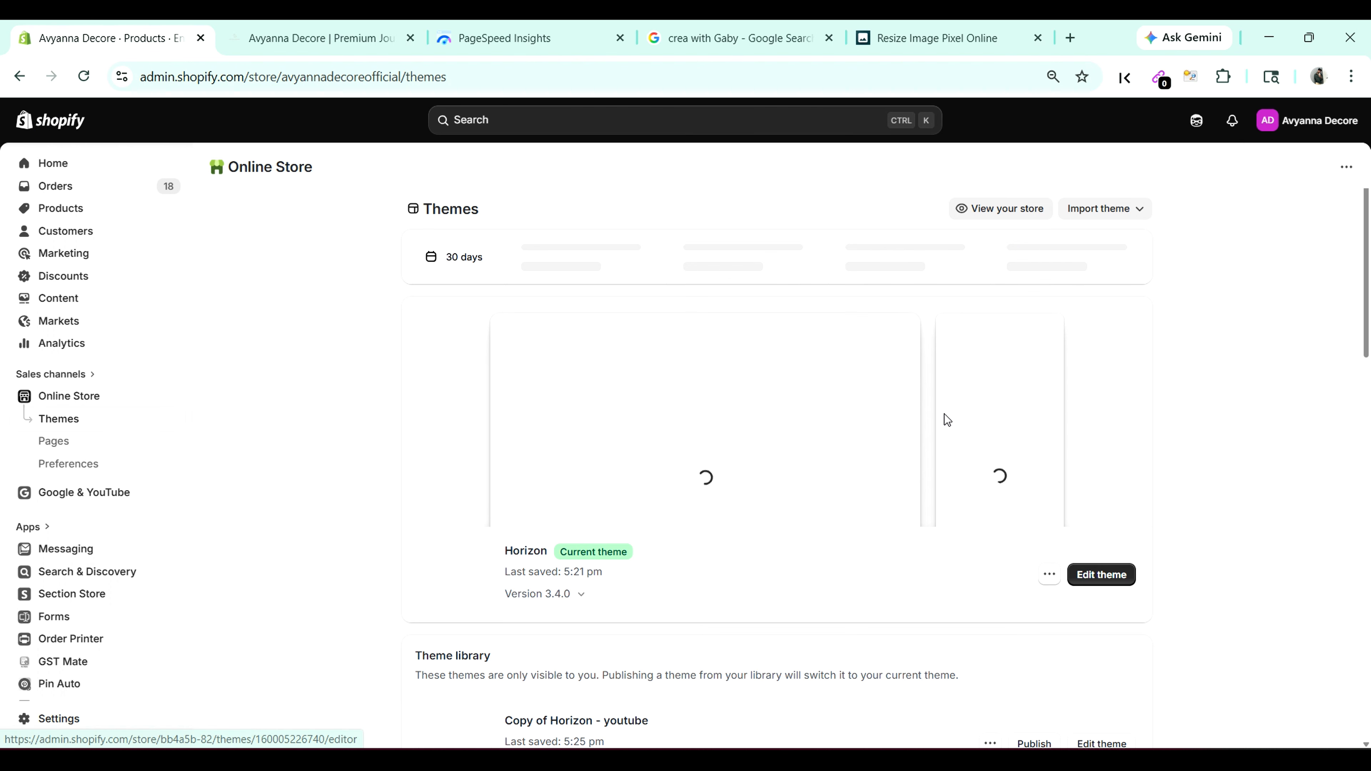
scroll(970, 450, "down", 5)
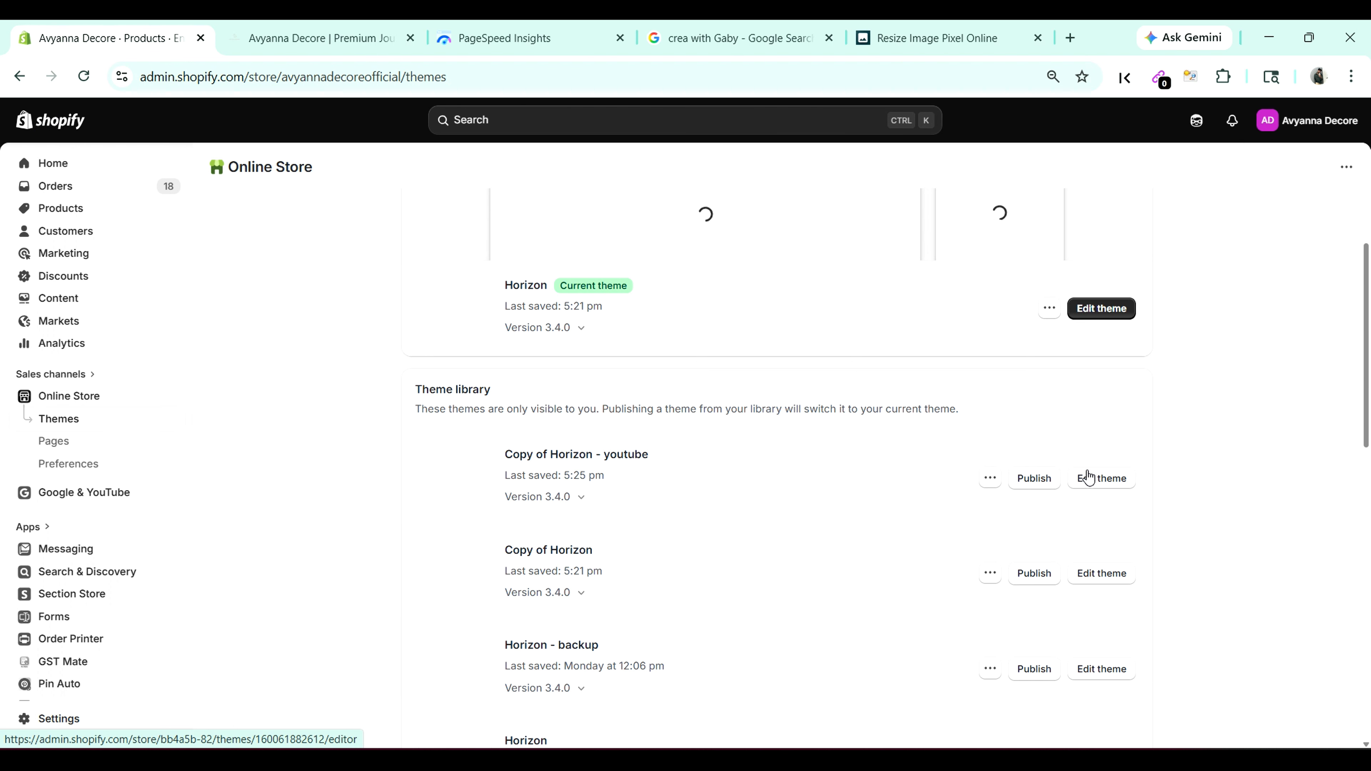
left_click(991, 479)
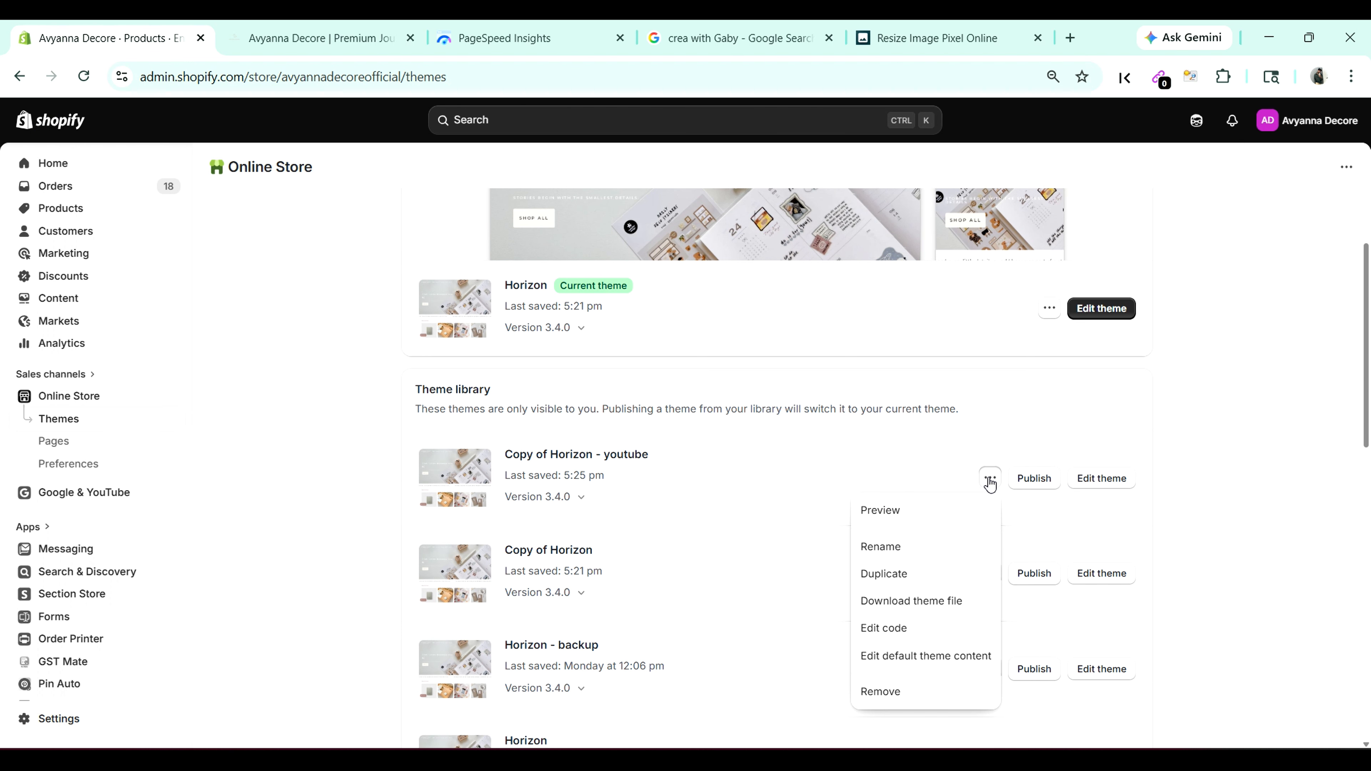
left_click(1256, 349)
left_click(985, 488)
left_click(922, 632)
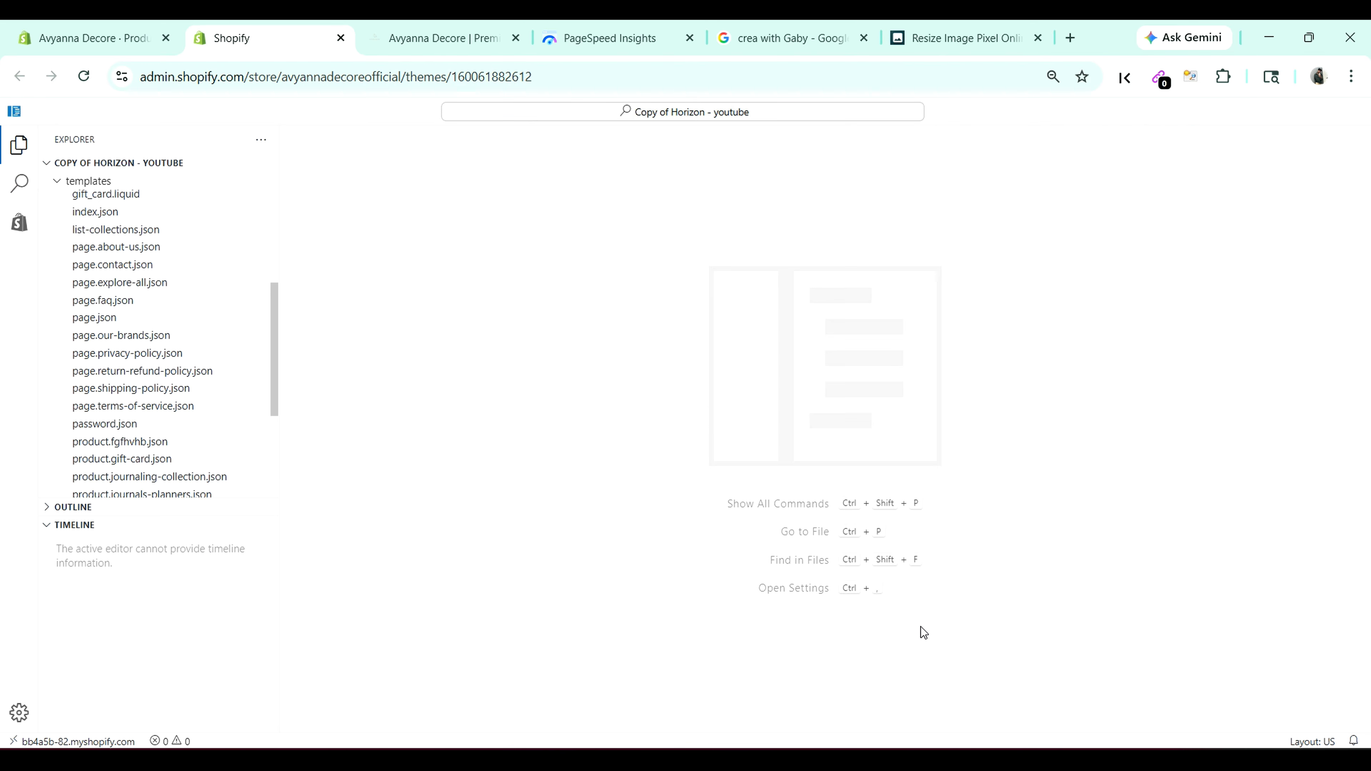
Step: Permanently delete collection.yyyyyy.json from the theme's templates folder
left_click(54, 182)
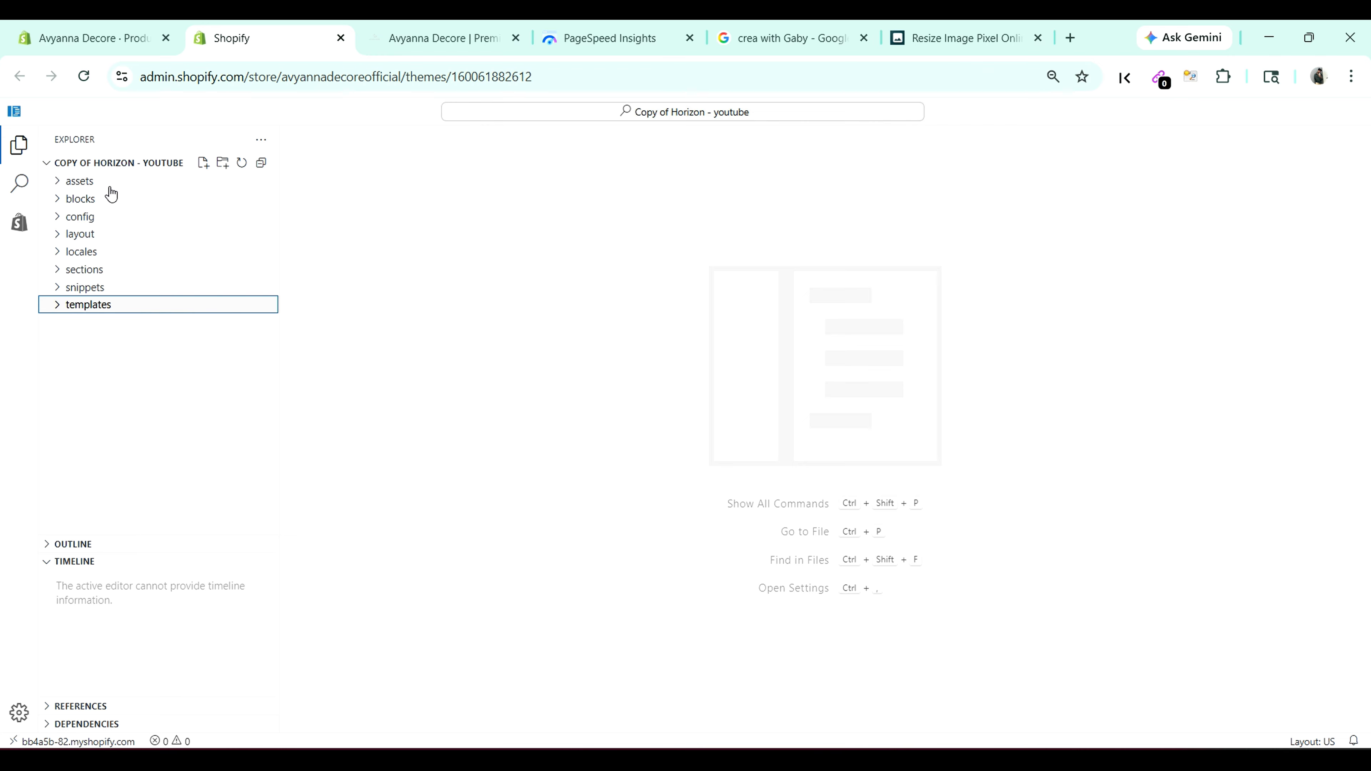
left_click(59, 312)
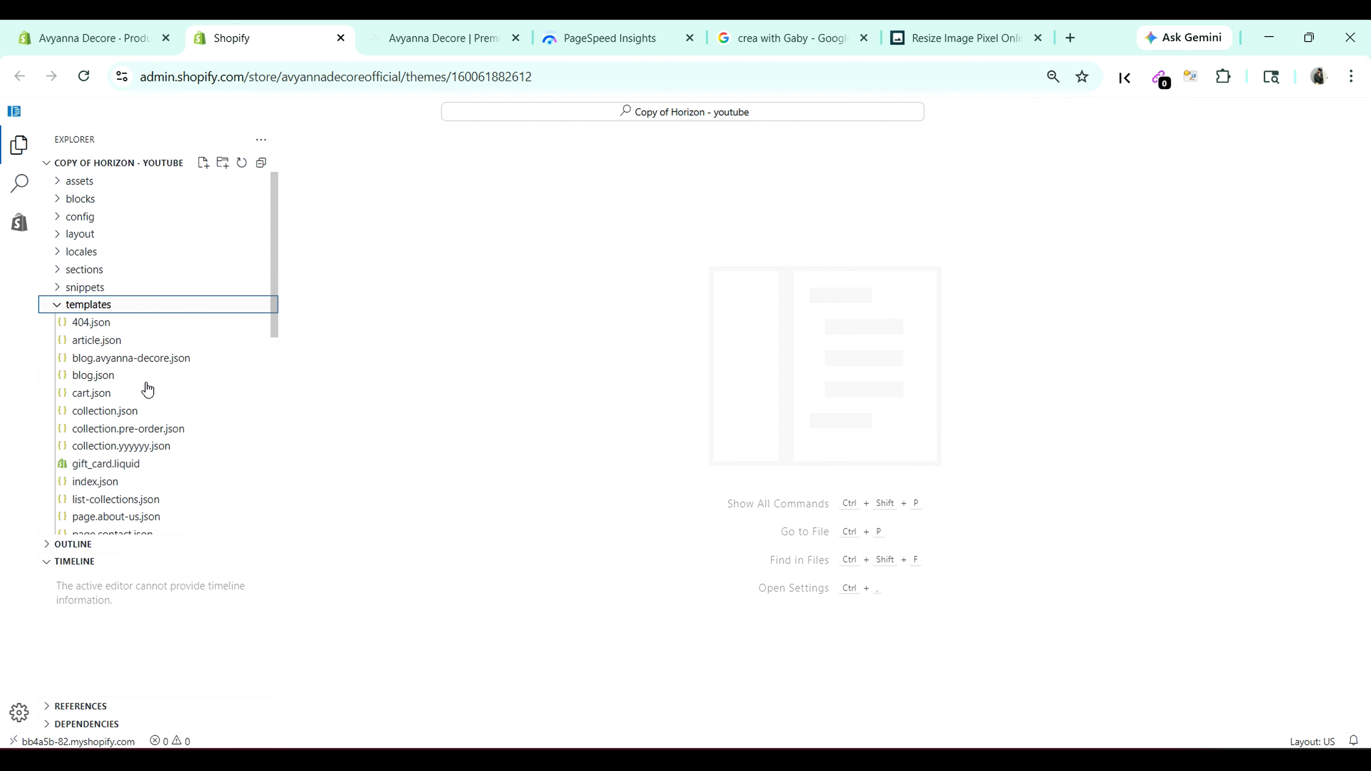
left_click(107, 447)
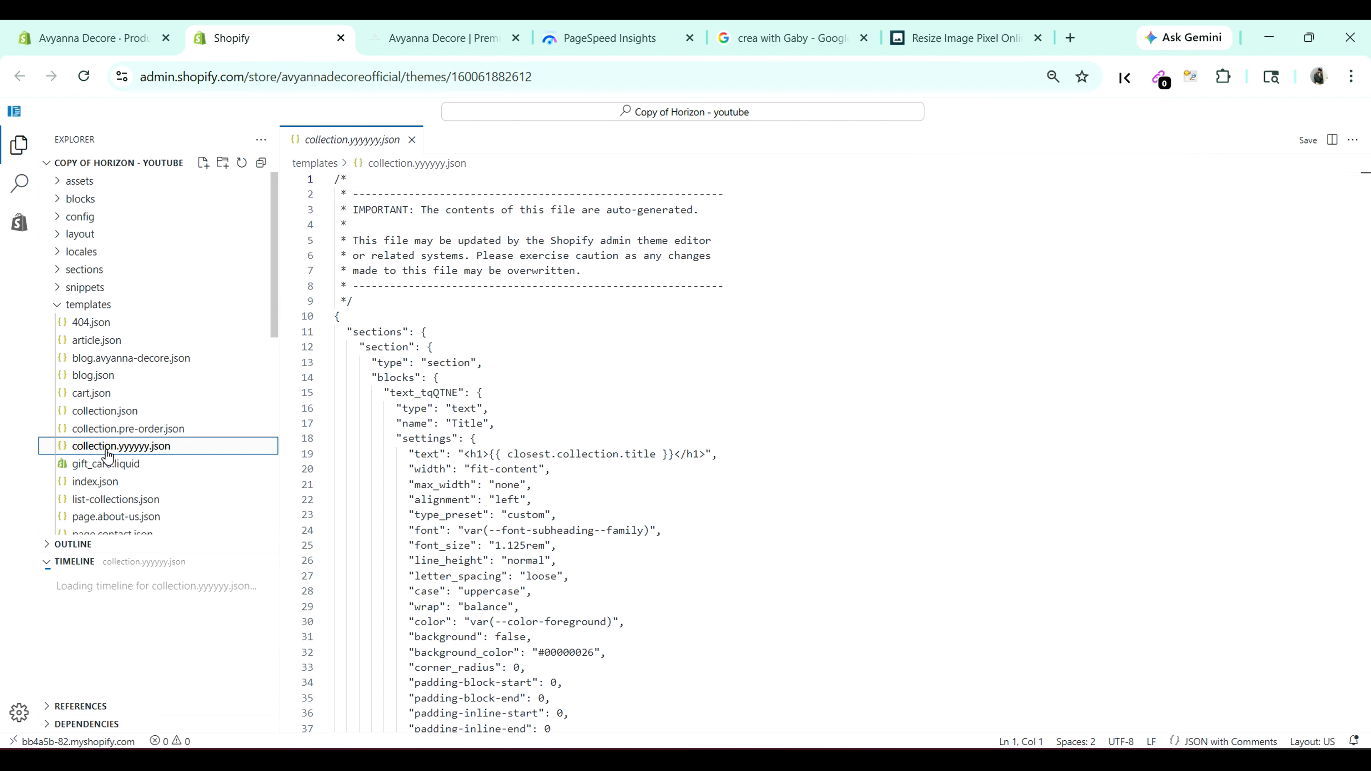
right_click(149, 452)
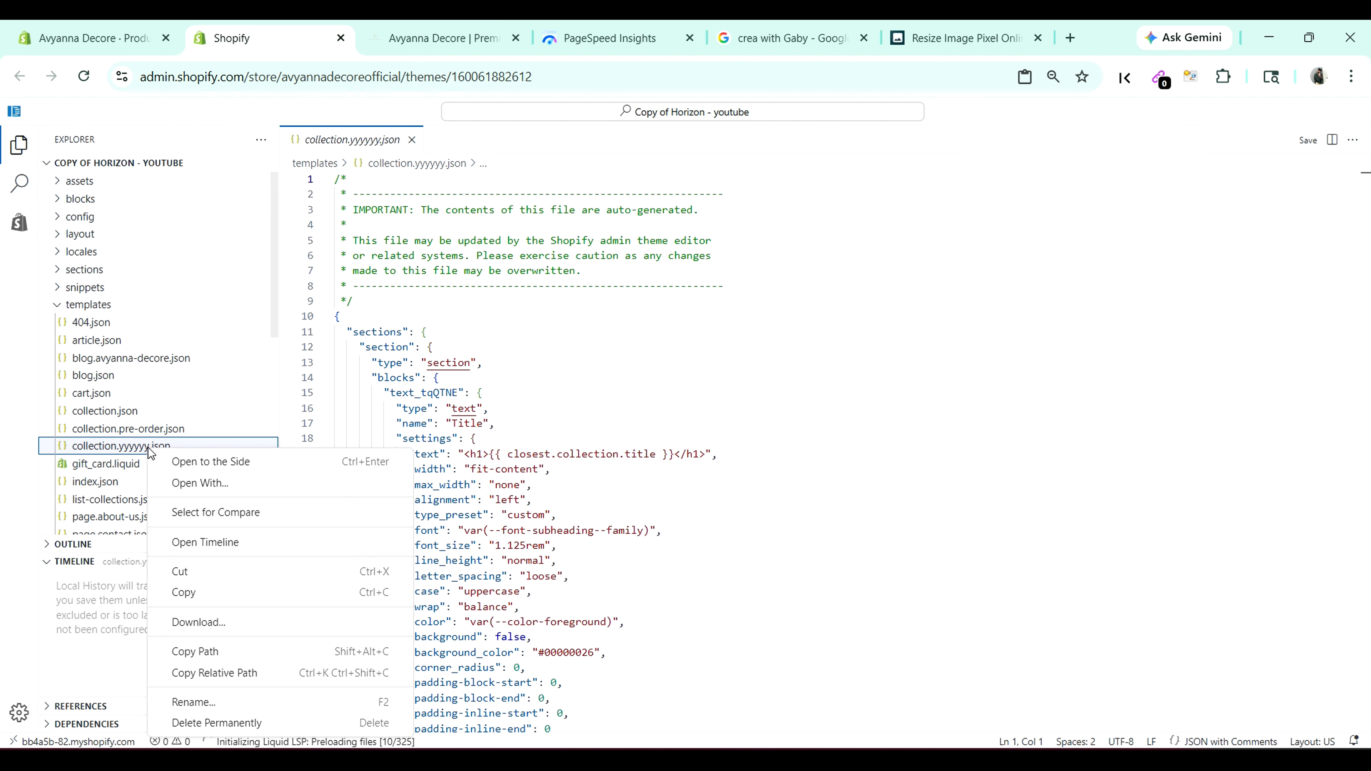
left_click(248, 726)
left_click(795, 469)
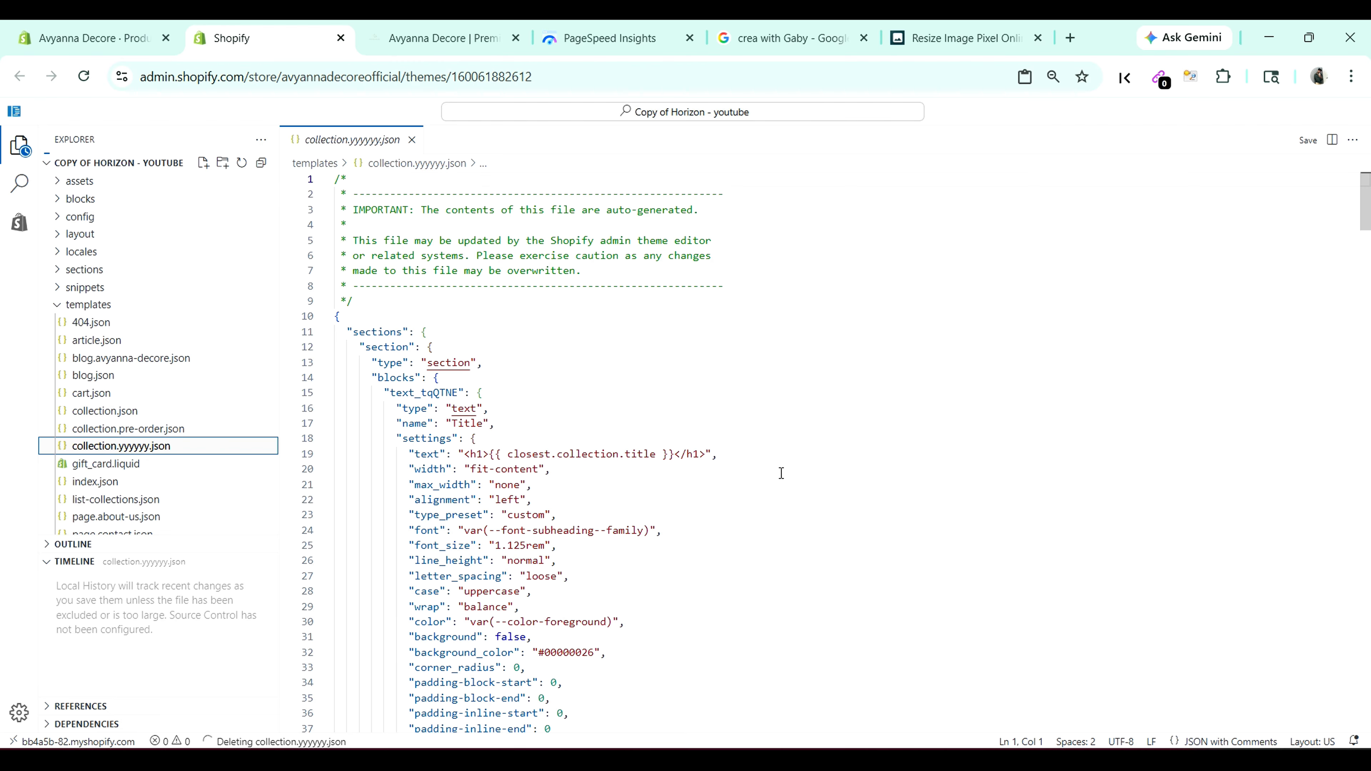
Step: Permanently delete product.fgfhvhb.json from the templates folder and return to the store's Themes page
scroll(171, 465, "down", 4)
scroll(174, 460, "down", 1)
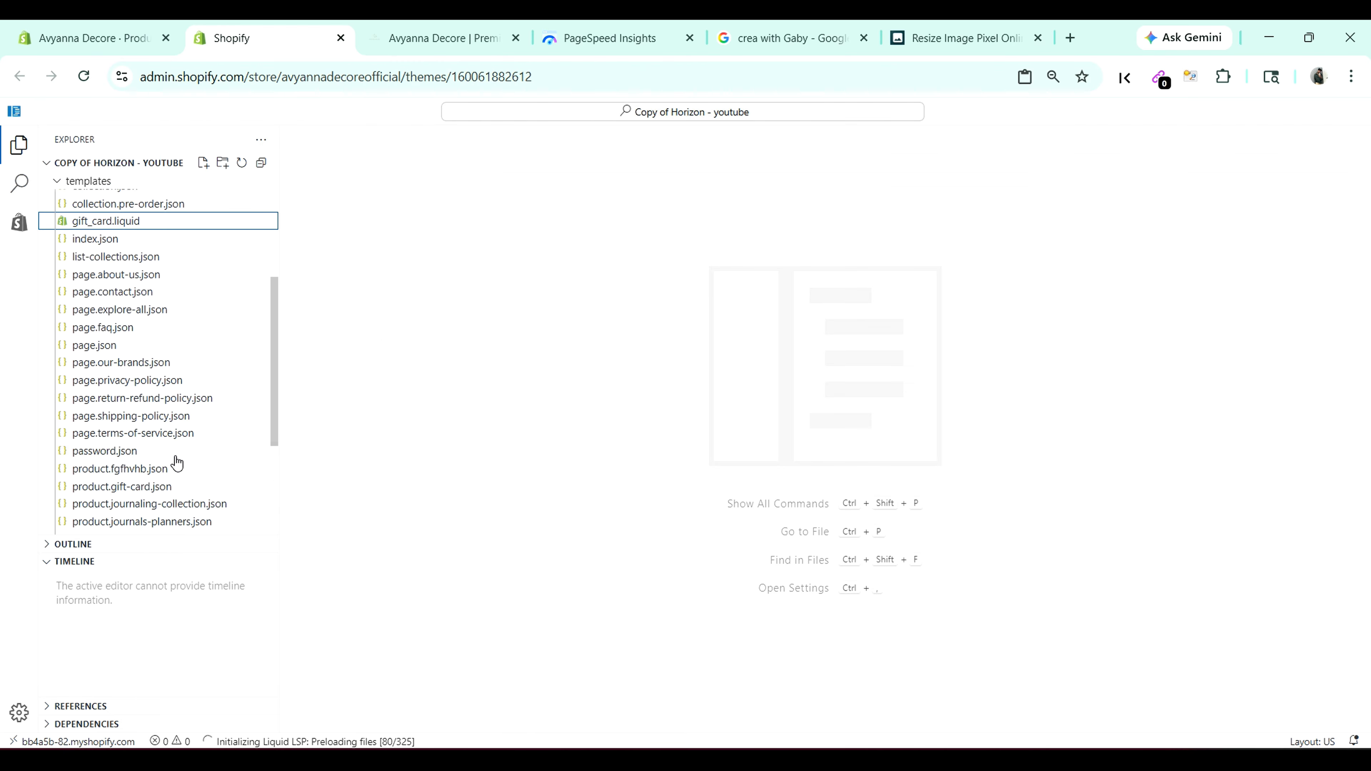
left_click(164, 475)
right_click(163, 479)
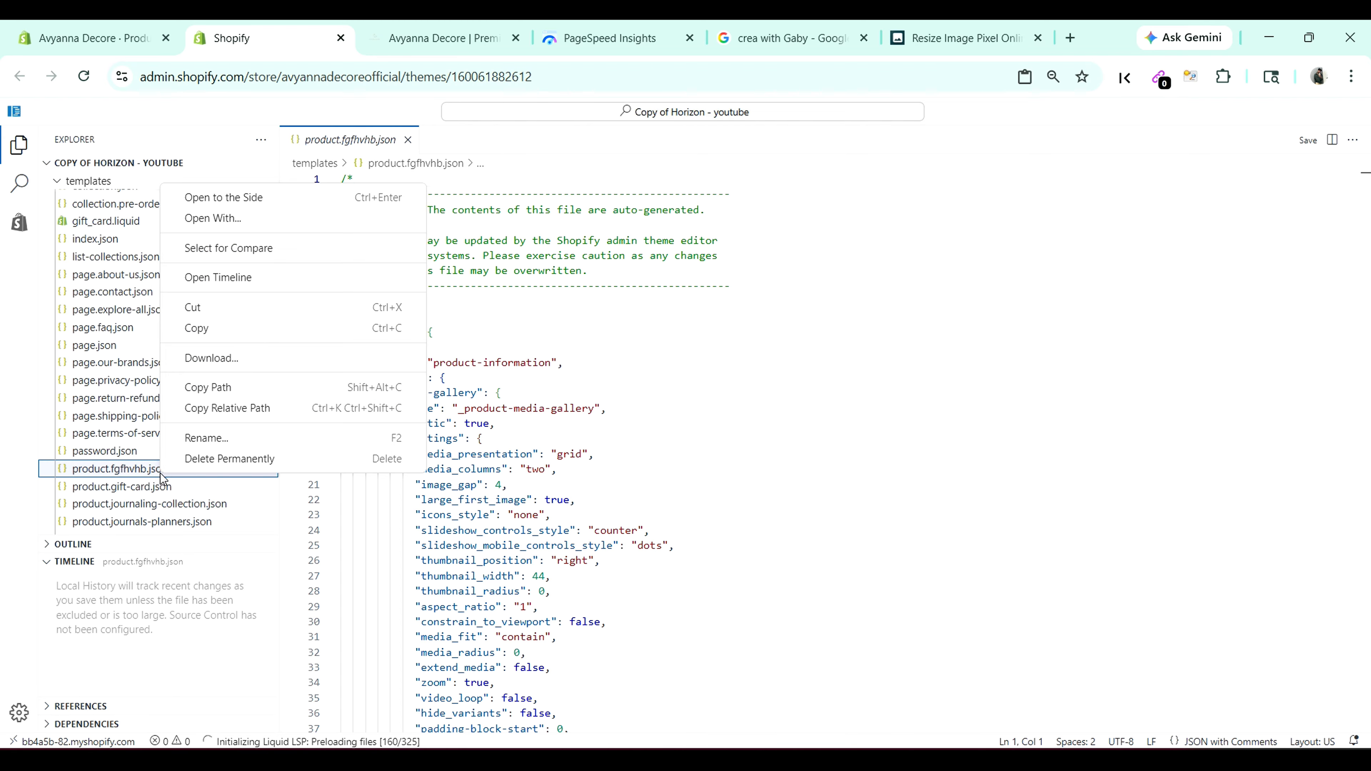
left_click(207, 458)
left_click(788, 471)
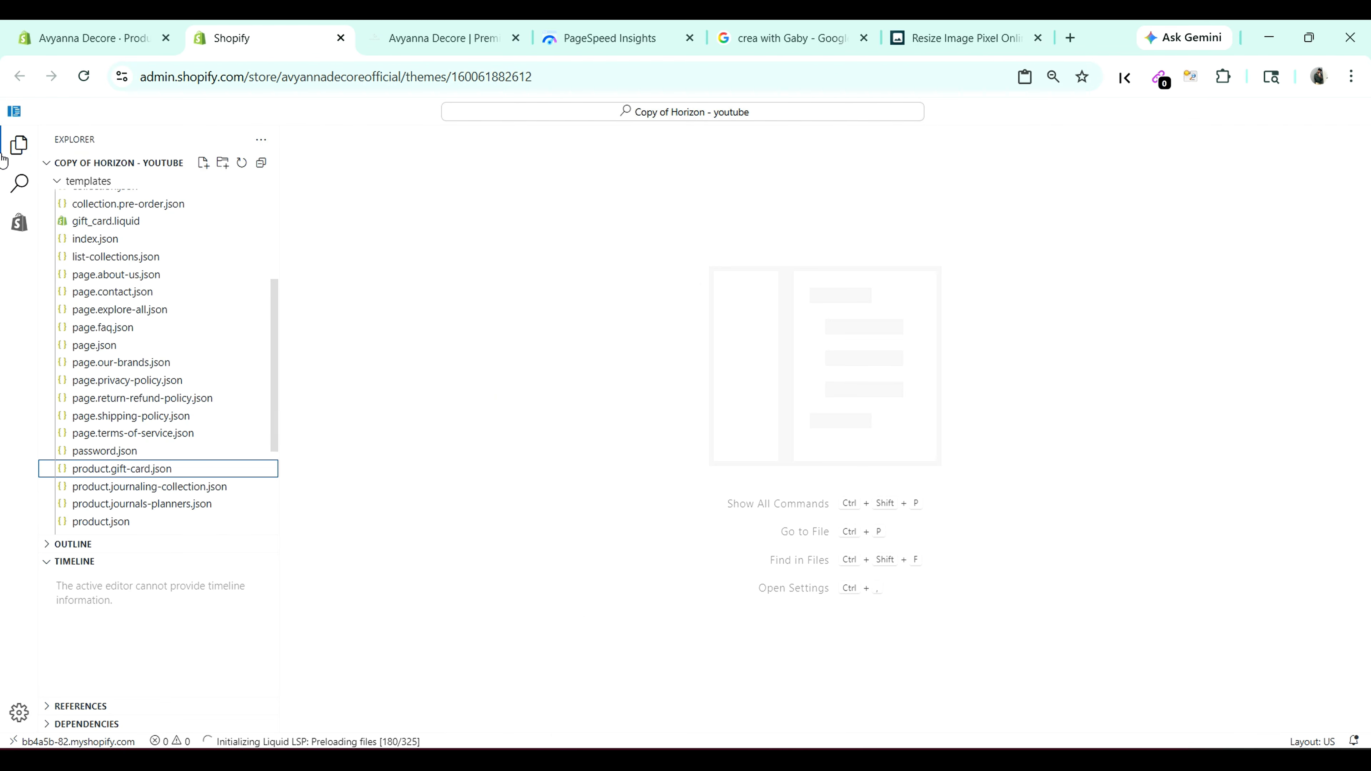
left_click(61, 28)
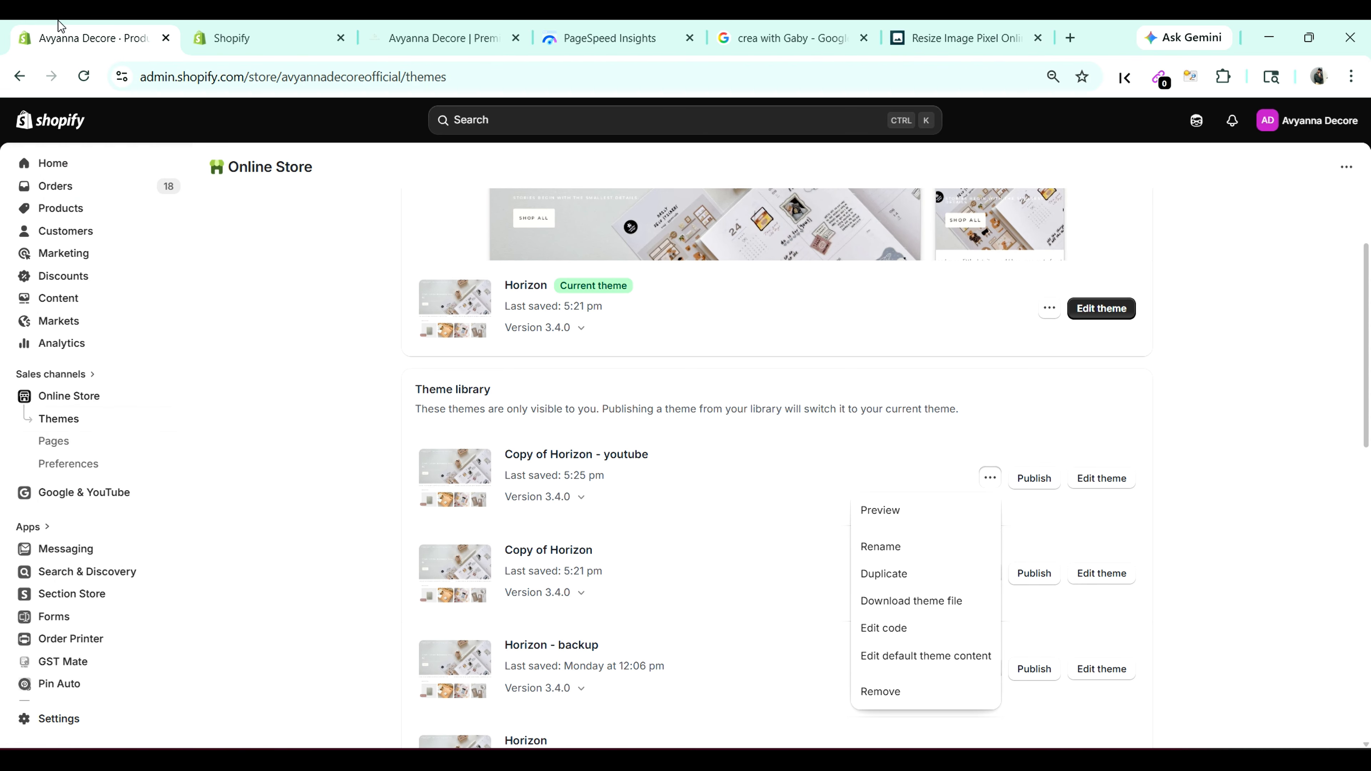
left_click(740, 366)
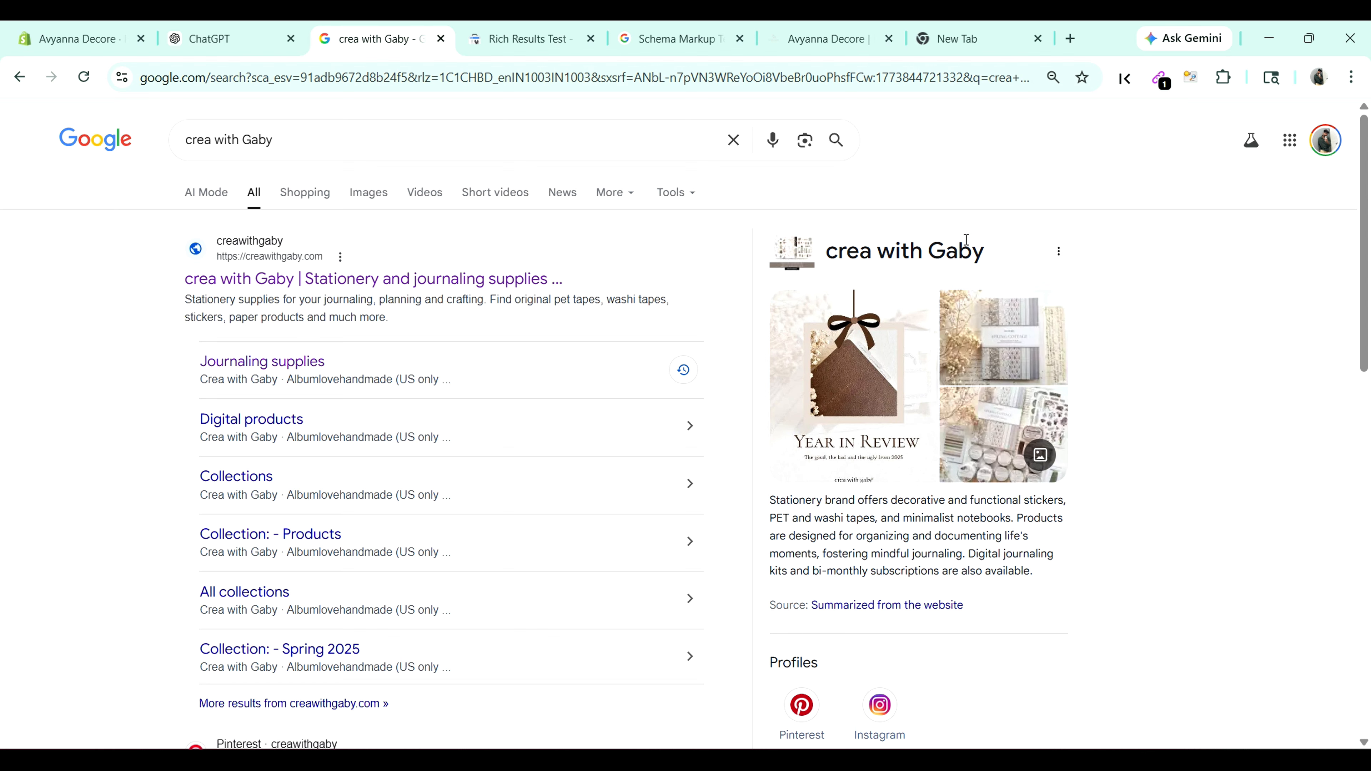
Step: Examine the knowledge panel in the "crea with Gaby" search results, including its business description and social profiles
scroll(1169, 420, "down", 2)
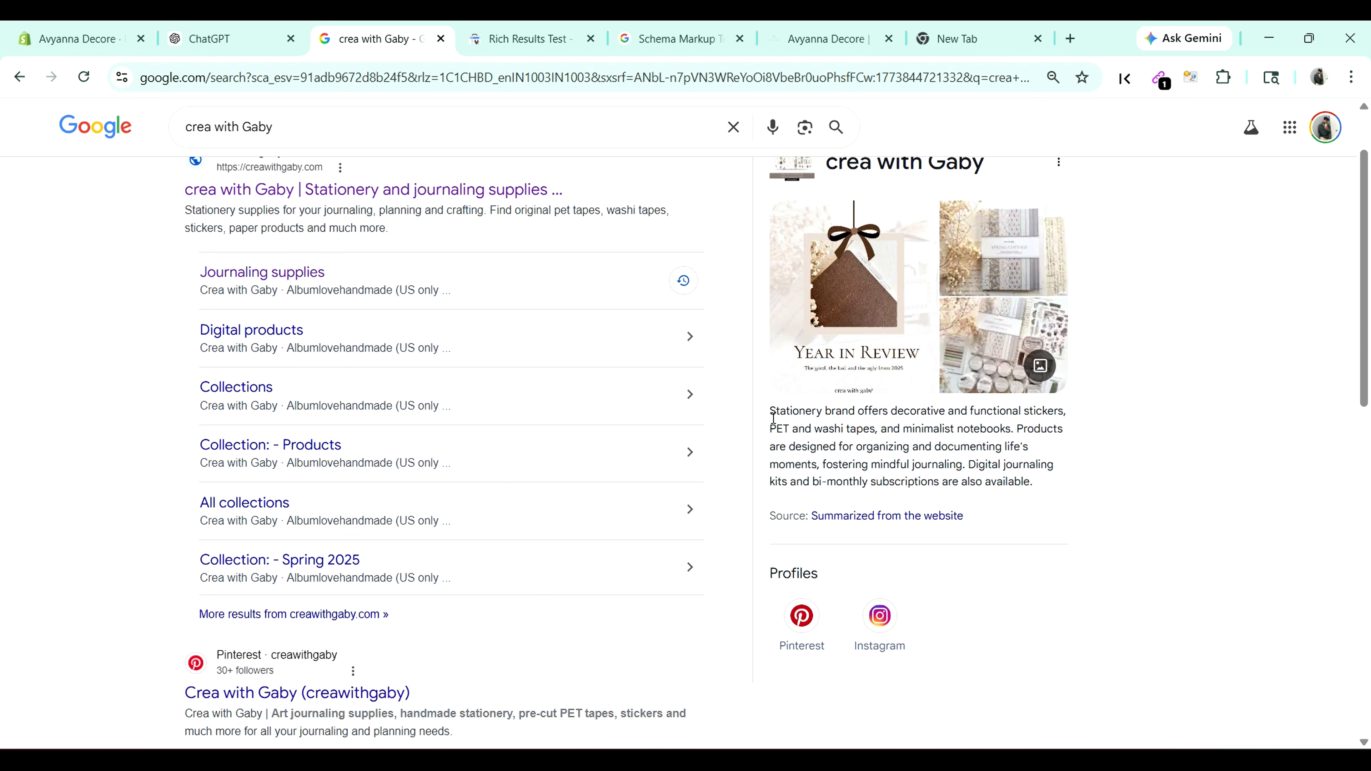
left_click_drag(770, 412, 1035, 488)
scroll(982, 509, "down", 2)
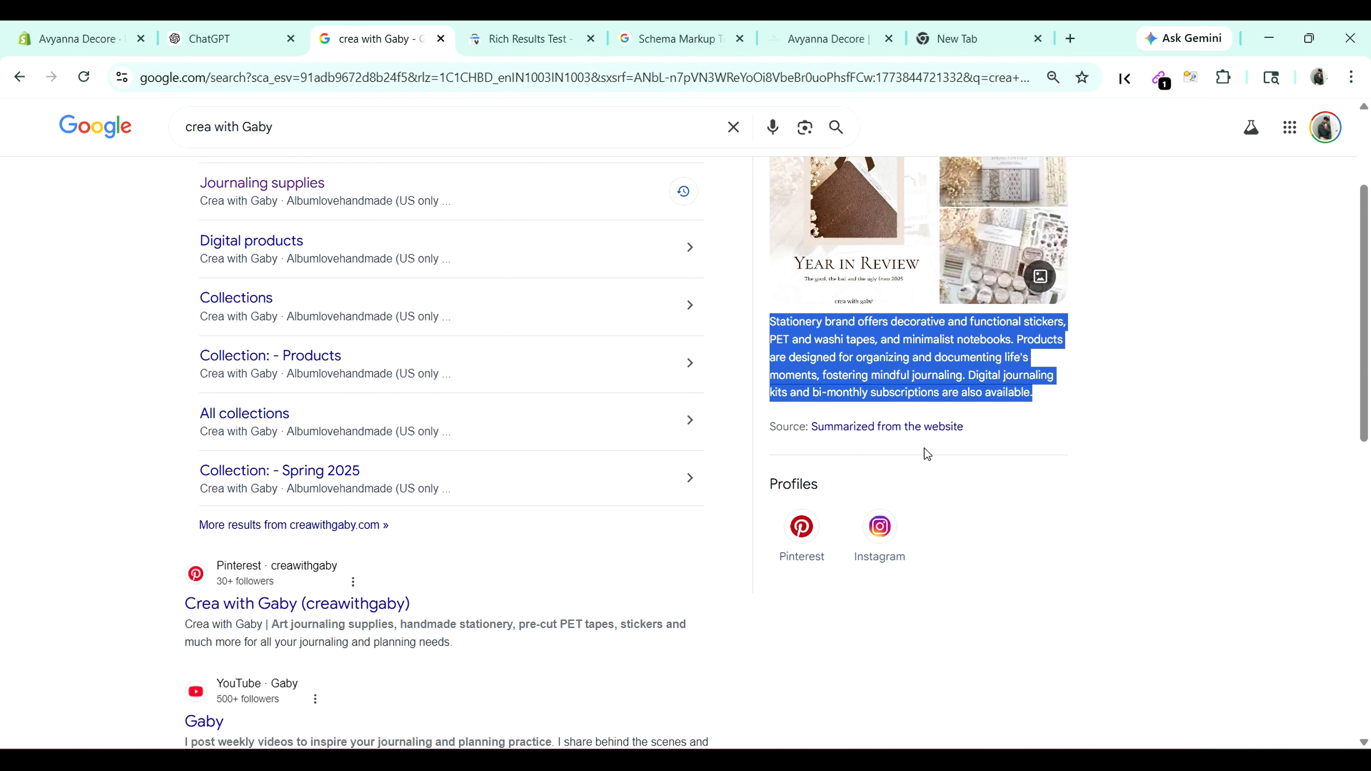
scroll(926, 454, "up", 2)
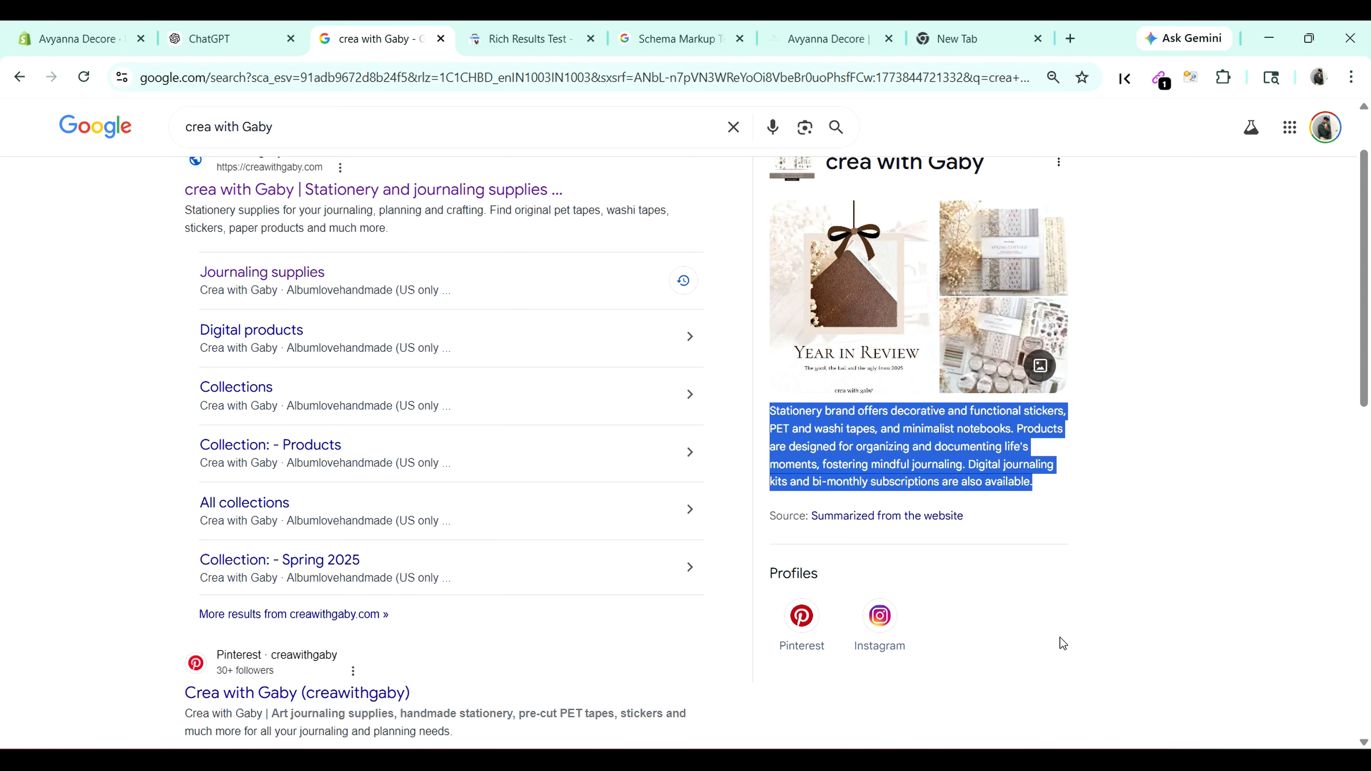
scroll(1062, 644, "up", 2)
left_click(1222, 404)
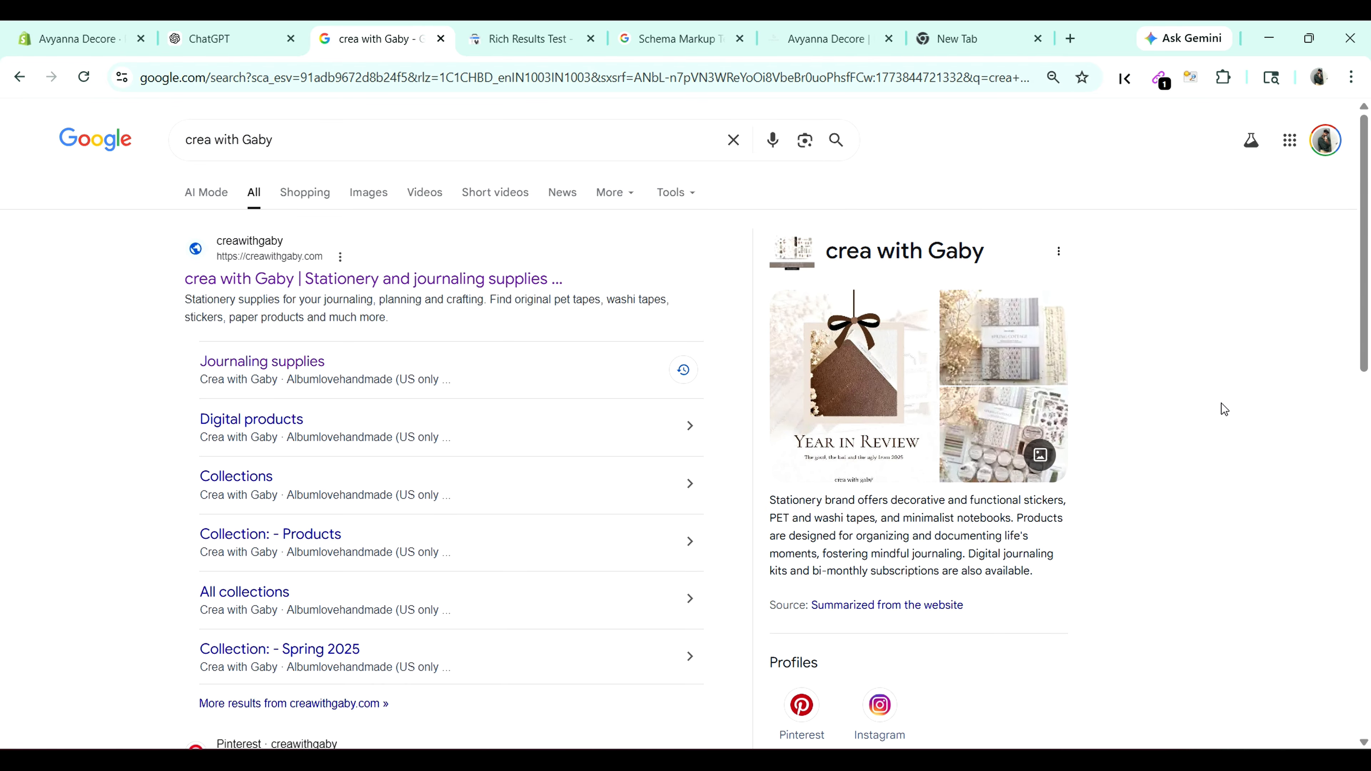
scroll(1191, 355, "down", 3)
scroll(1190, 355, "up", 3)
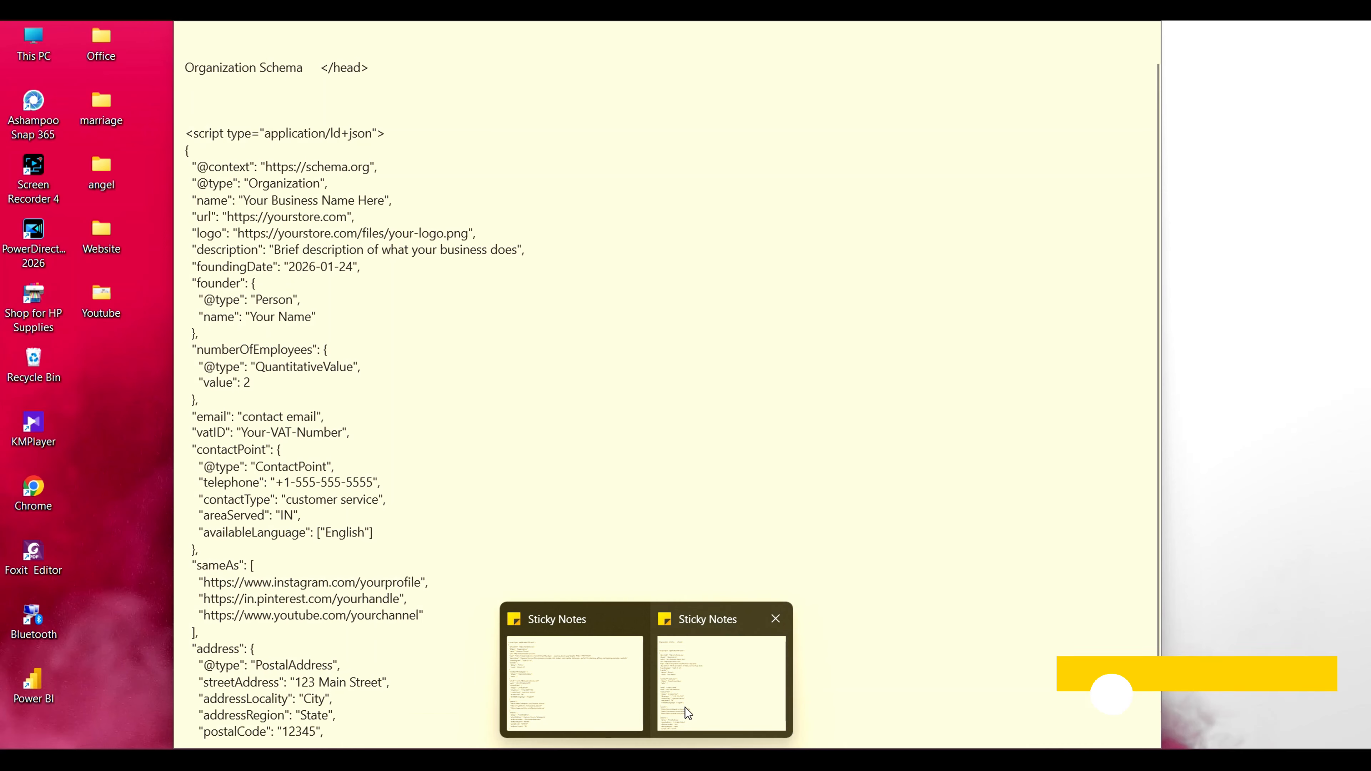
Step: Open the two Organization schema sticky notes and move the completed Avyanna Decore note over the placeholder version
left_click(684, 707)
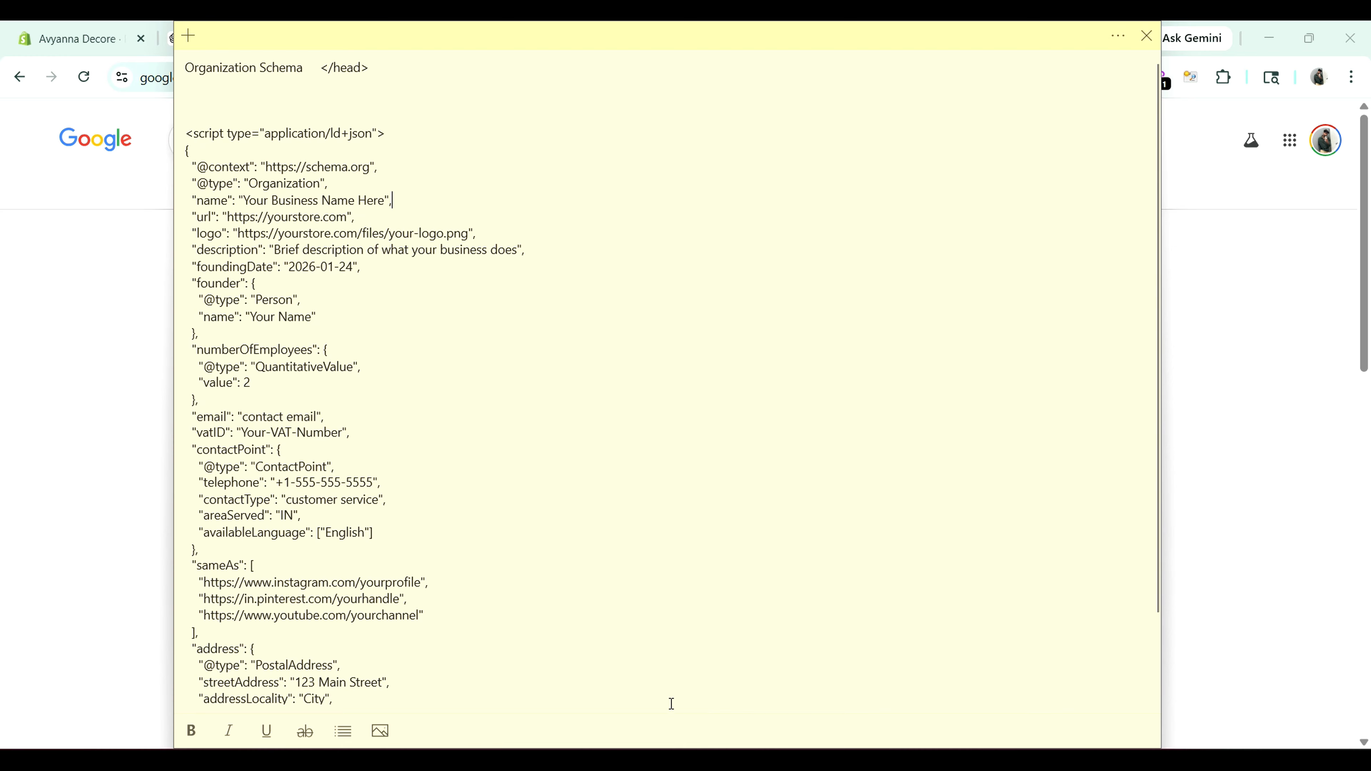
mouse_move(621, 745)
left_click(596, 697)
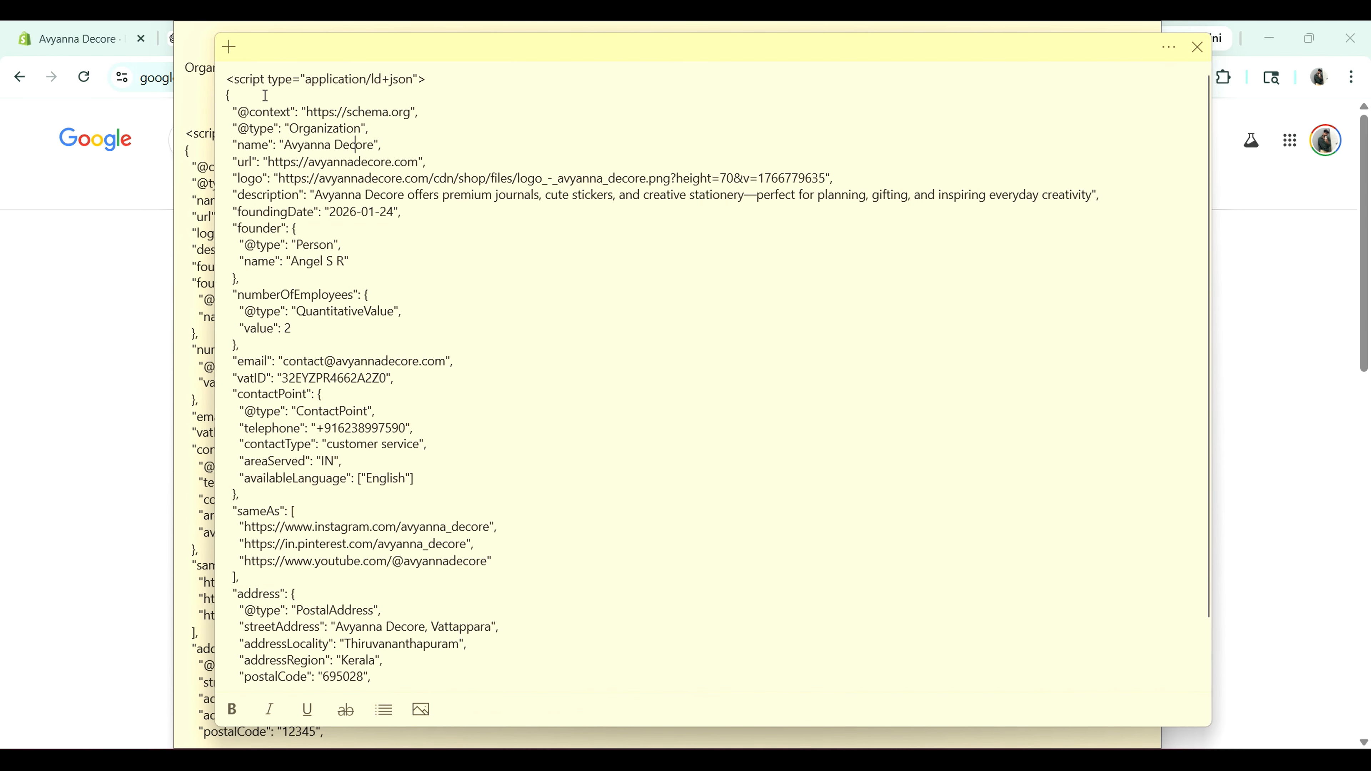
left_click(1127, 29)
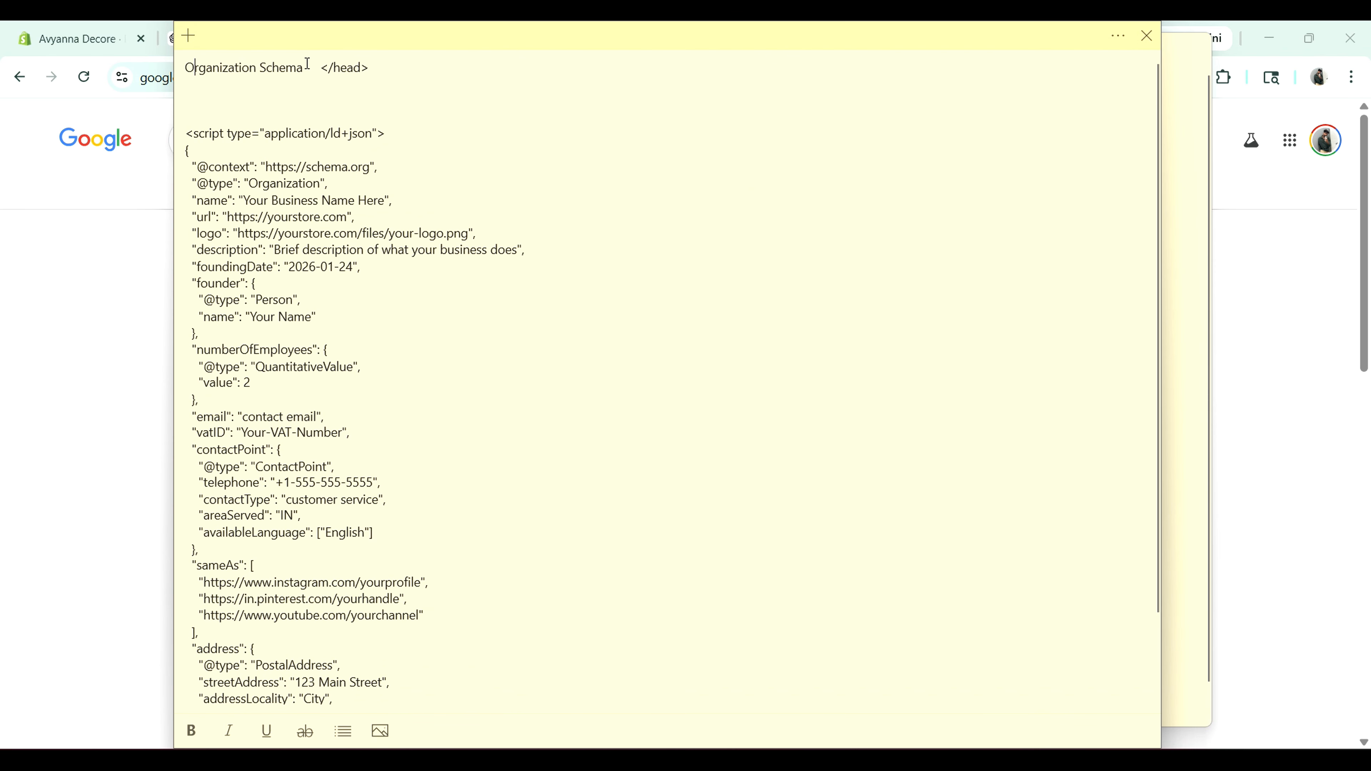
left_click(1183, 84)
left_click_drag(815, 59, 769, 44)
left_click(448, 119)
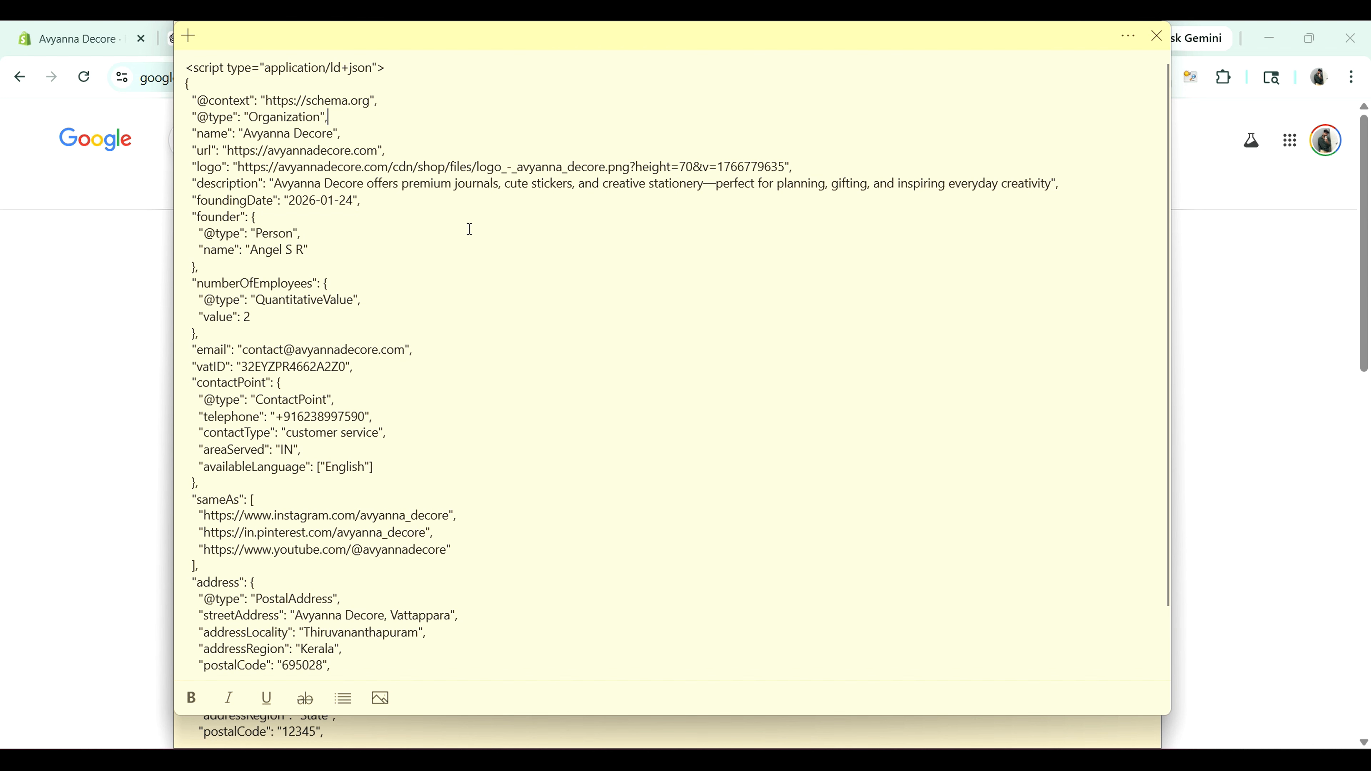
Step: Examine the business name, URL, logo, description and founding date values in the completed Organization schema note
left_click_drag(244, 132, 336, 134)
left_click_drag(227, 151, 380, 153)
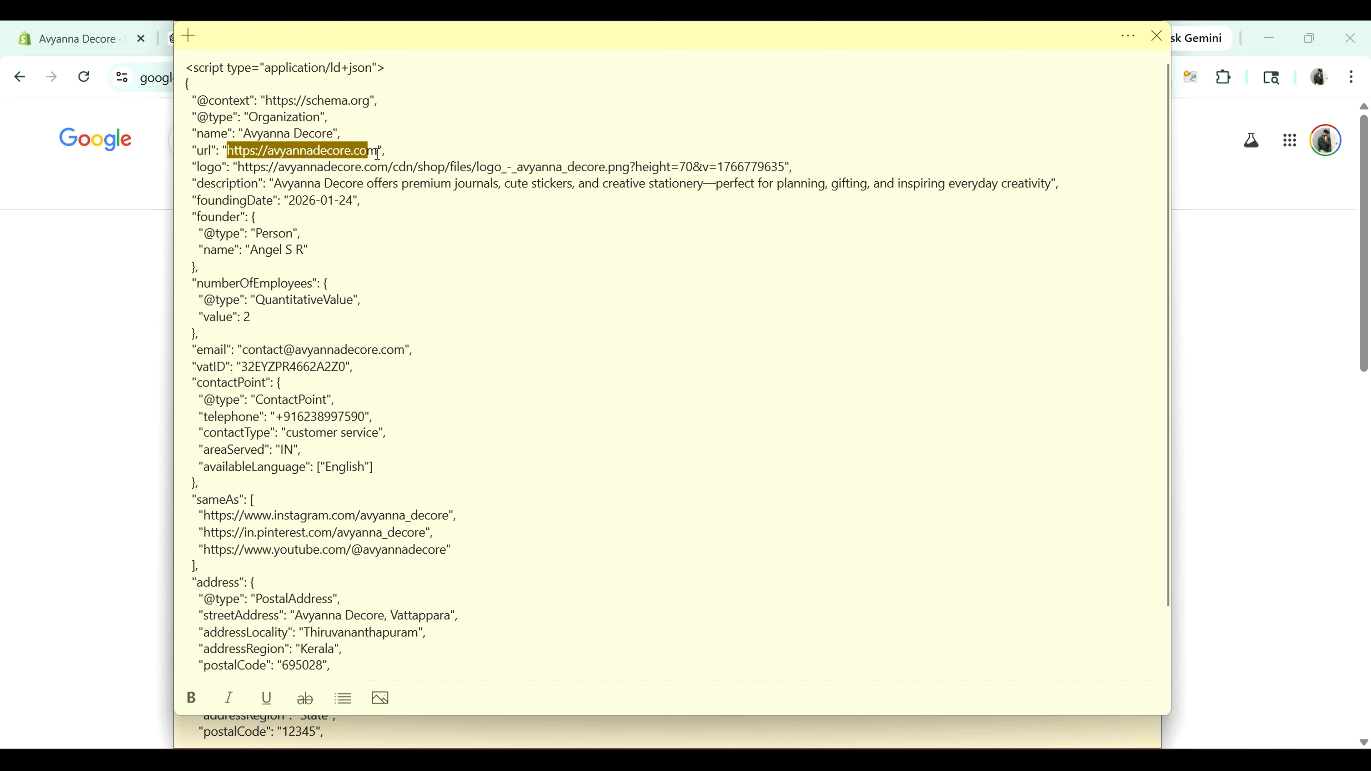
left_click(237, 167)
left_click(272, 171)
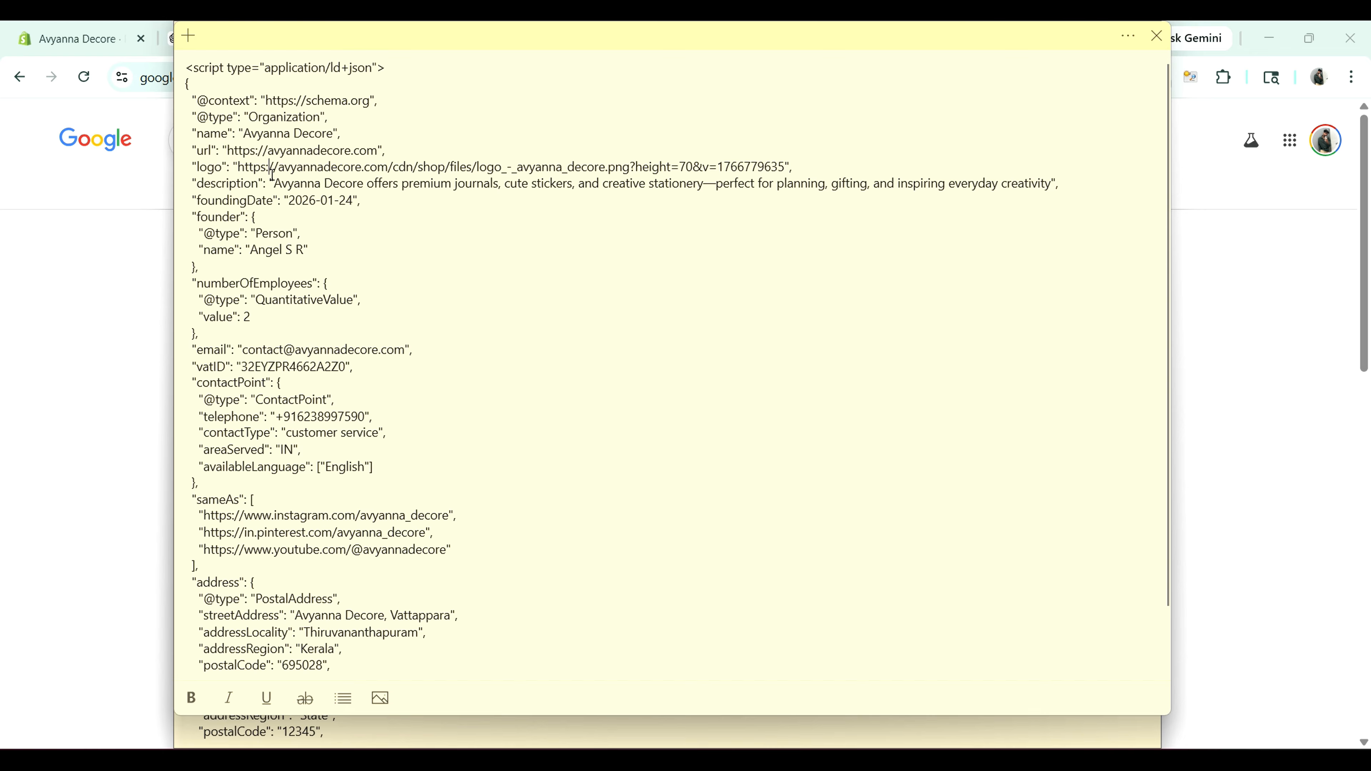
left_click_drag(238, 168, 781, 172)
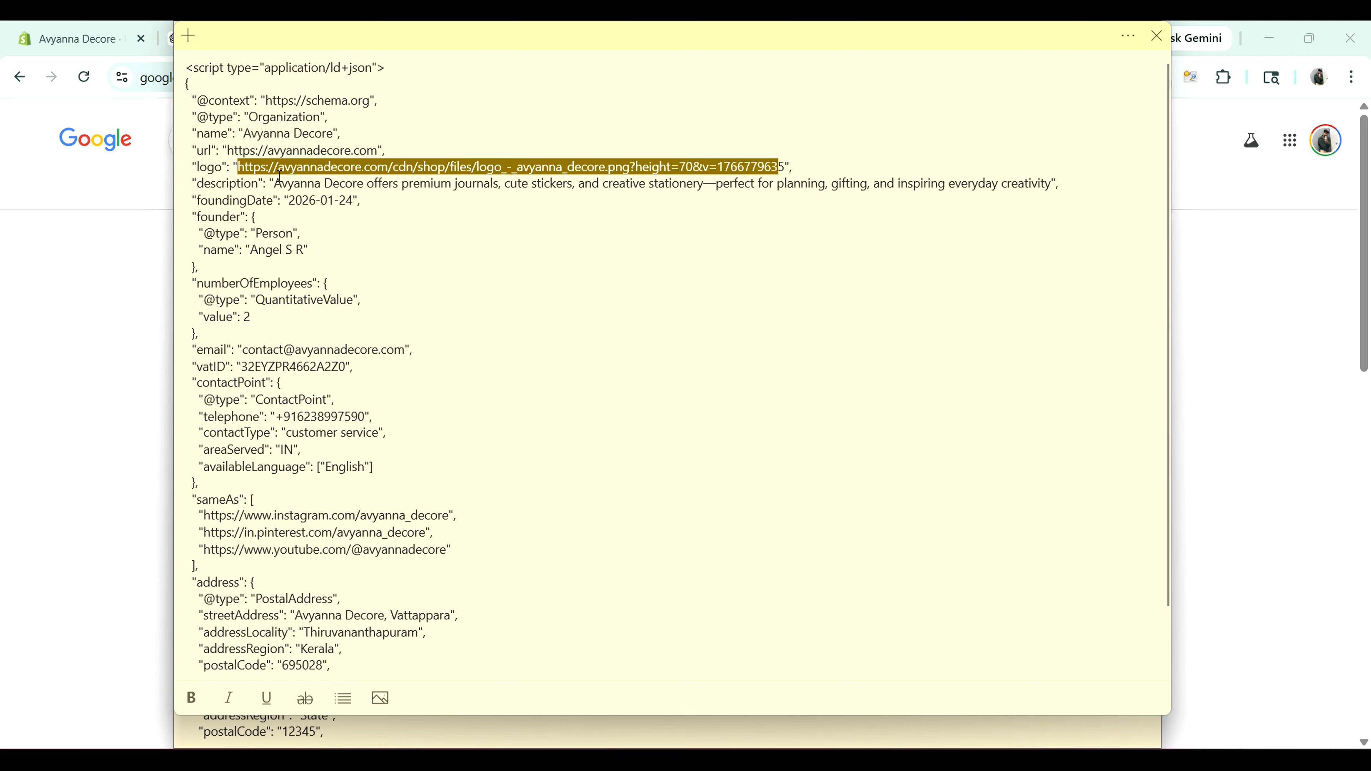
left_click_drag(274, 183, 1050, 184)
left_click_drag(289, 201, 346, 201)
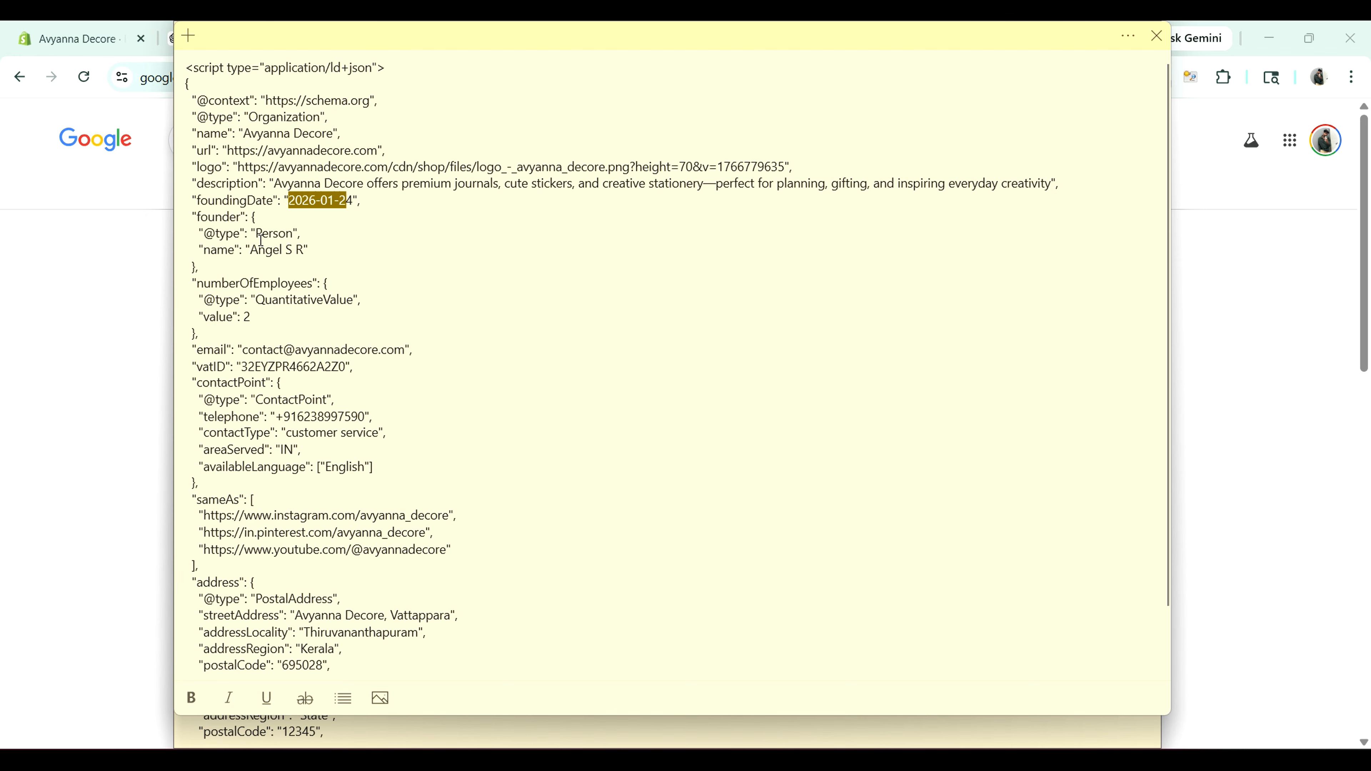
Step: Examine the founder, employee, email, VAT ID, social profile and address entries in the completed Organization schema note
left_click_drag(252, 250, 304, 250)
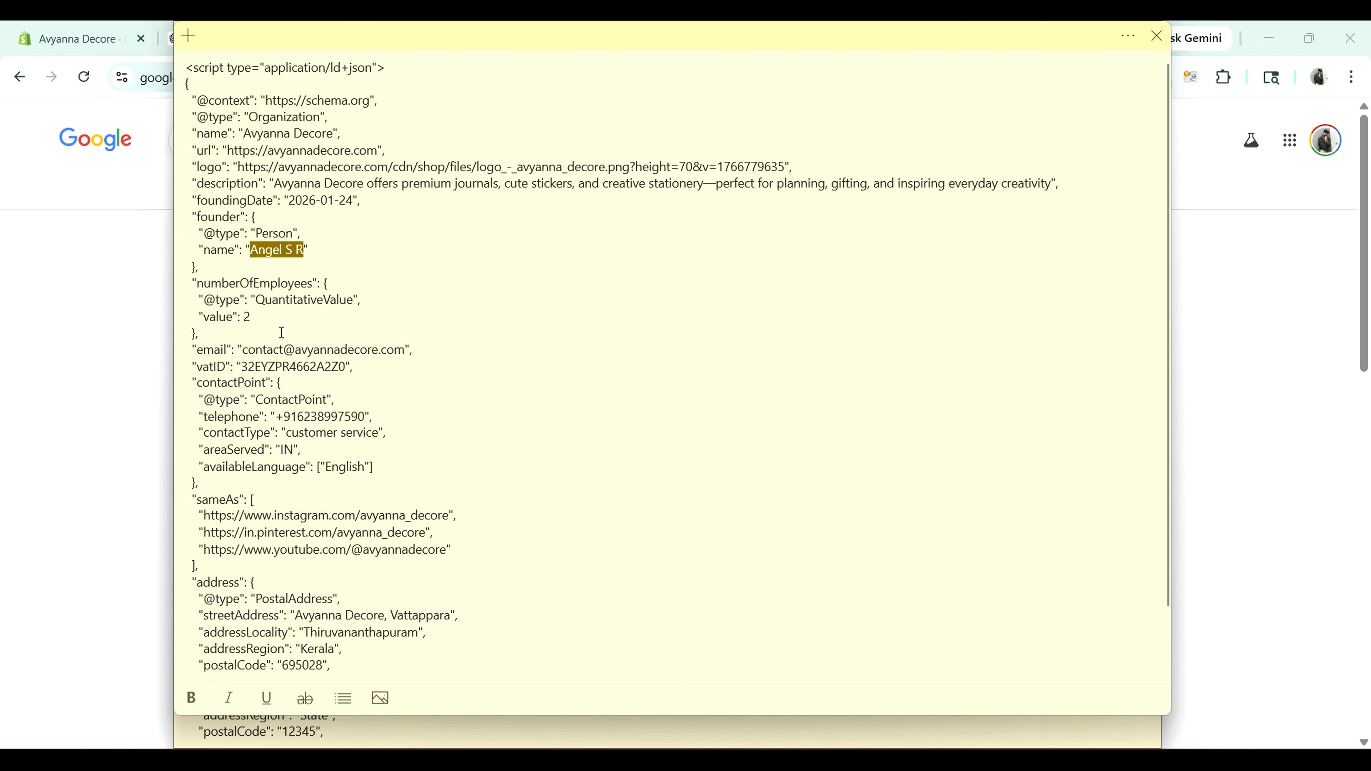
left_click_drag(257, 303, 348, 303)
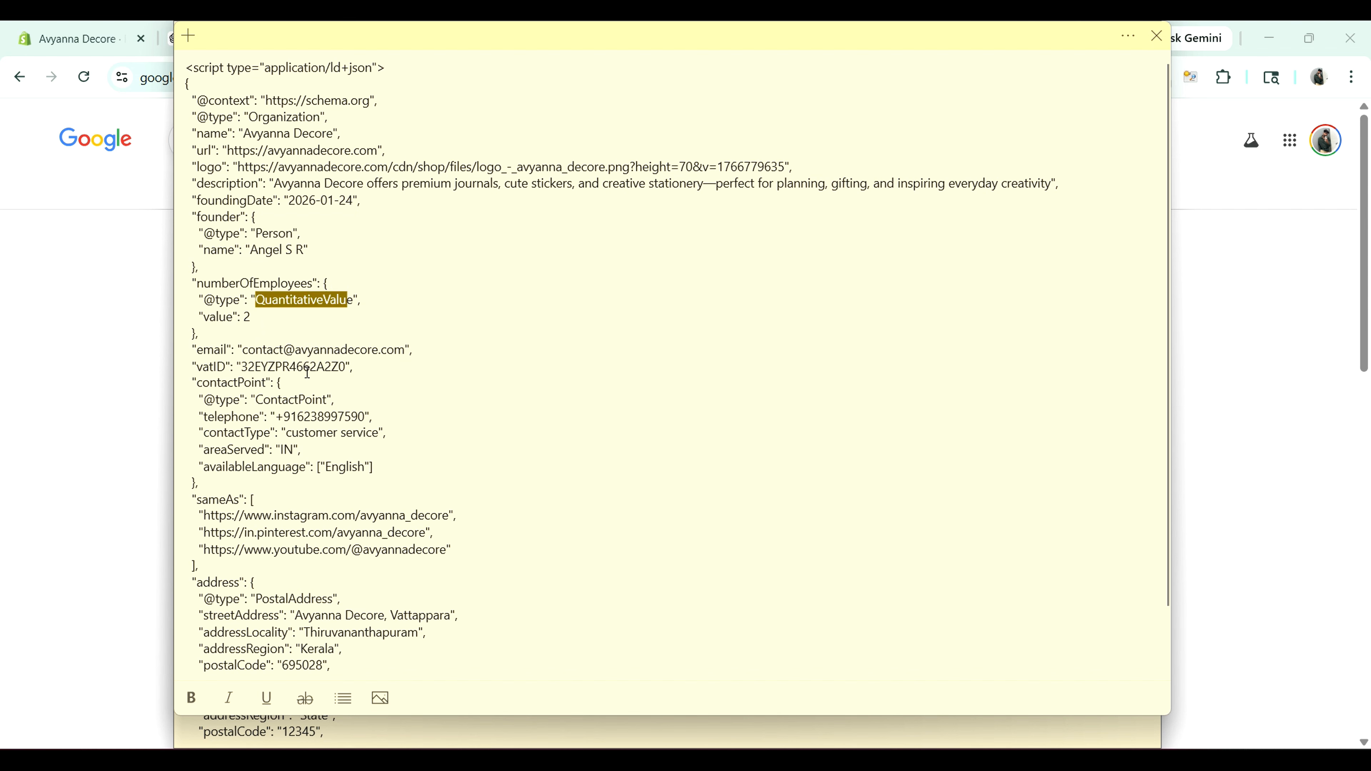
left_click_drag(245, 350, 395, 350)
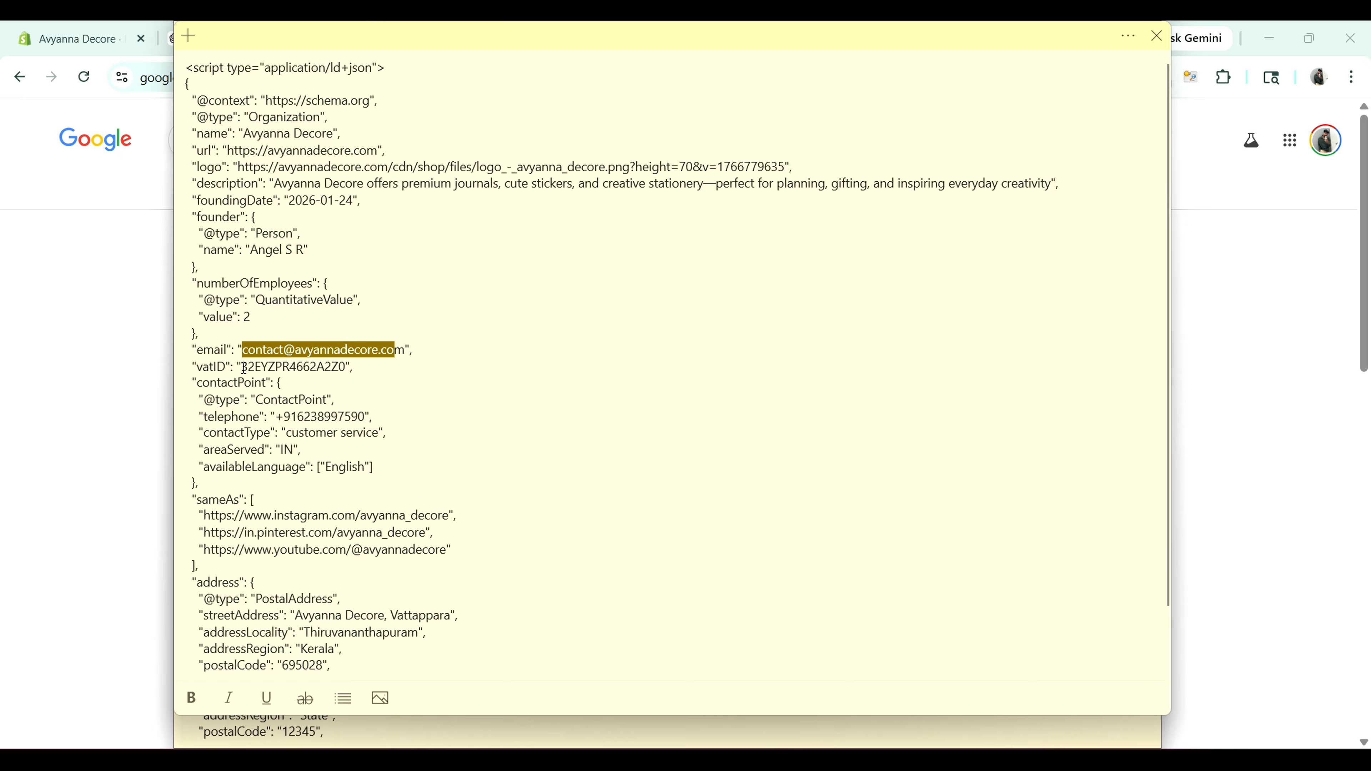
left_click_drag(243, 368, 345, 369)
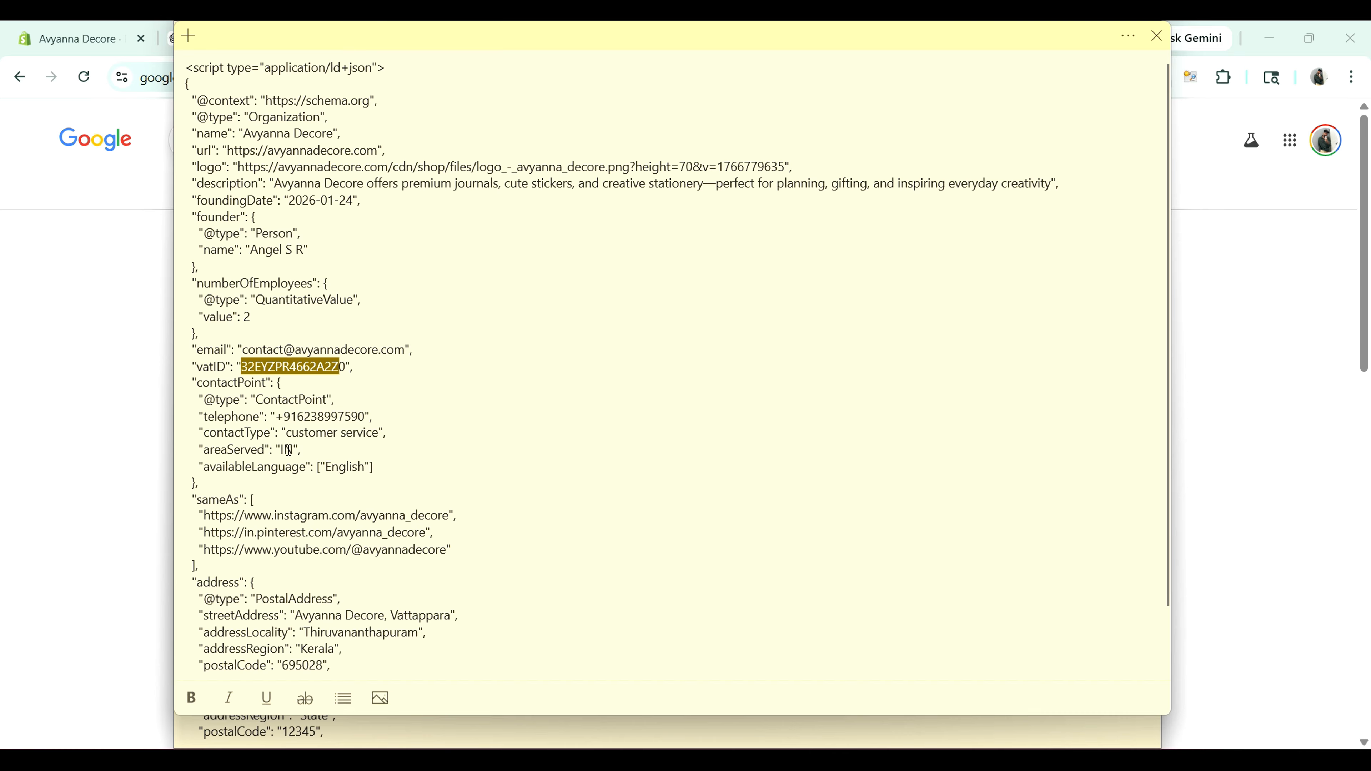
scroll(289, 450, "down", 1)
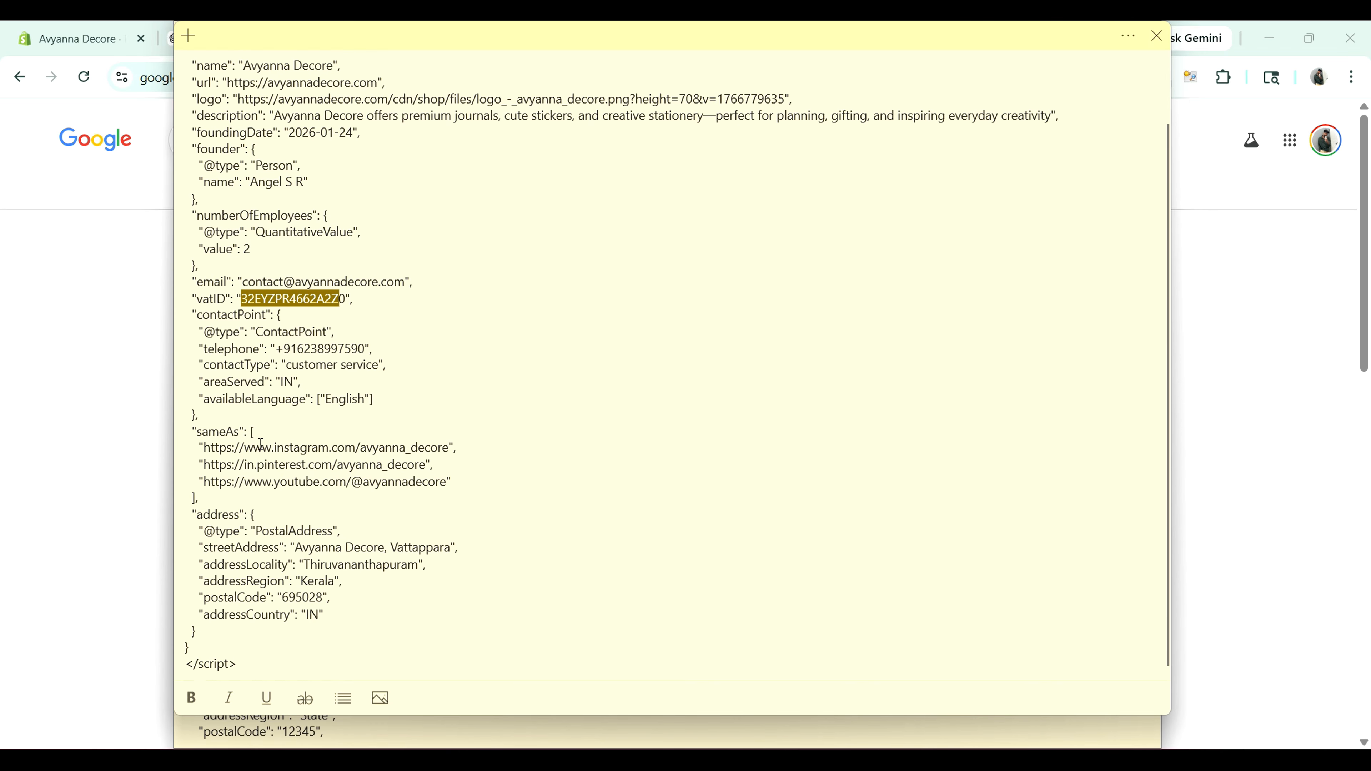
left_click_drag(206, 447, 444, 448)
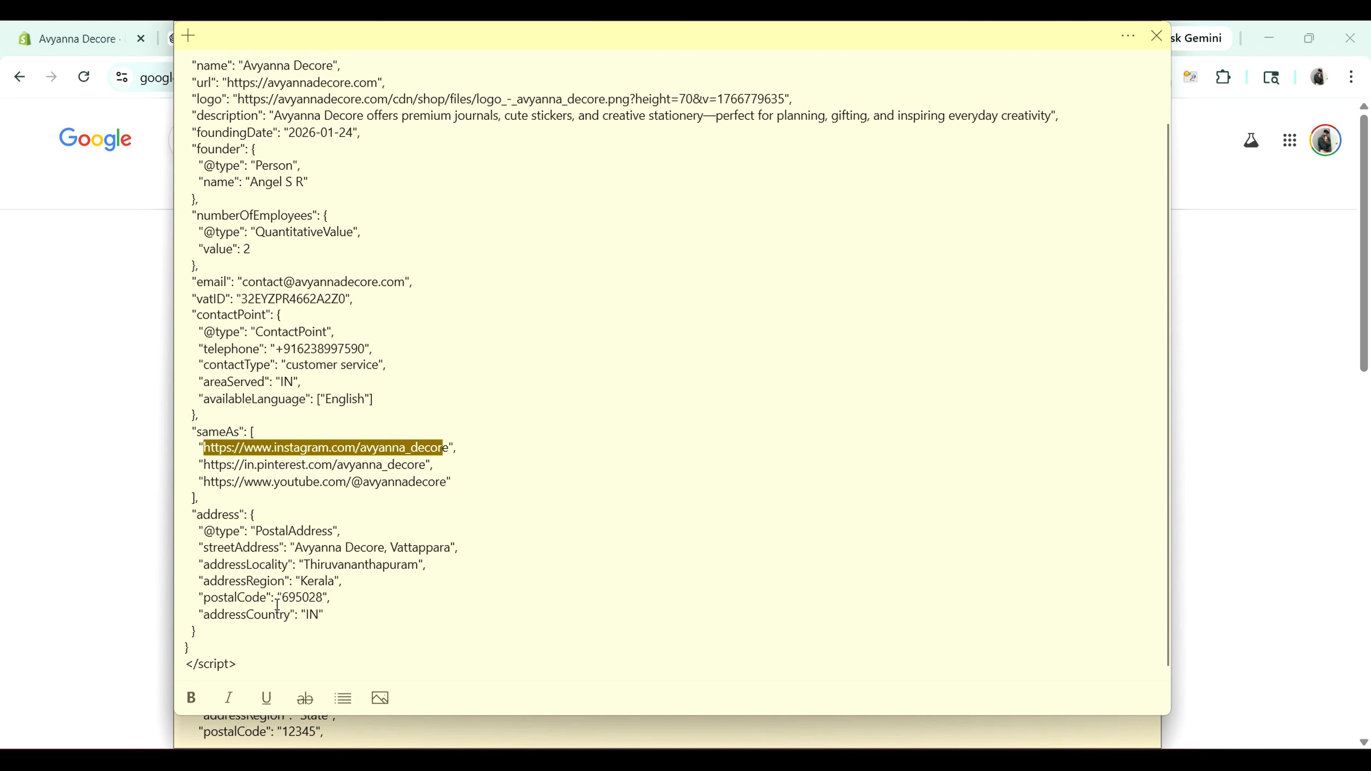
scroll(368, 509, "up", 1)
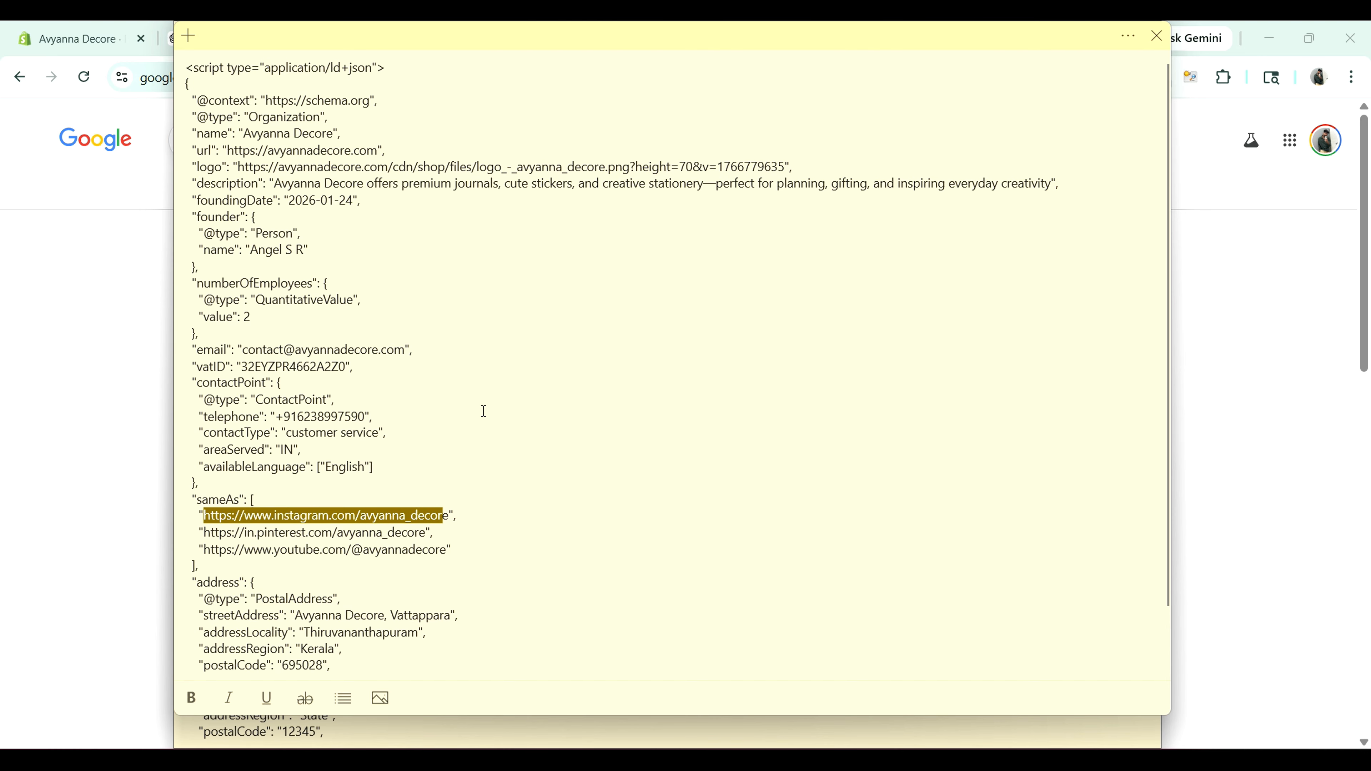
Step: Switch to the placeholder Organization schema note and examine the "Your Business Name Here" value inside its quotation marks
left_click(1195, 391)
mouse_move(684, 756)
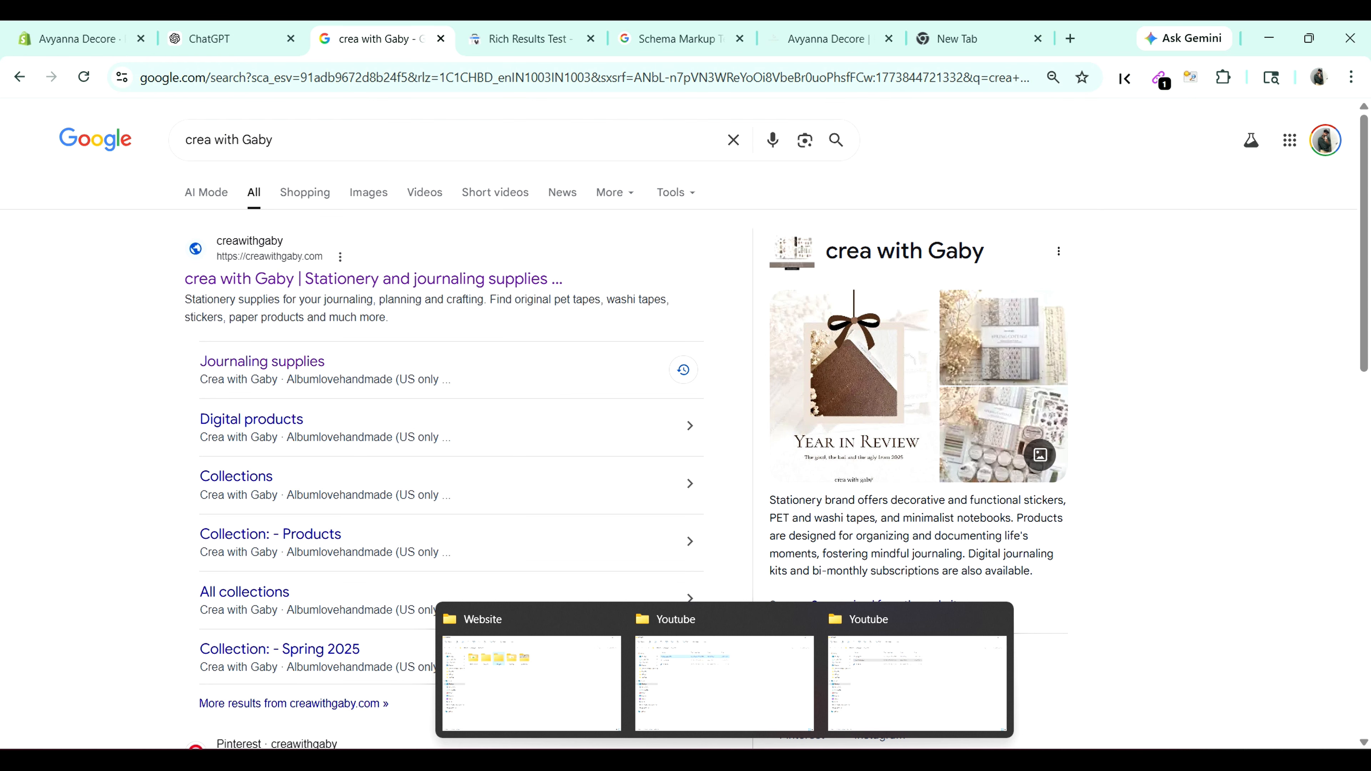
left_click(571, 707)
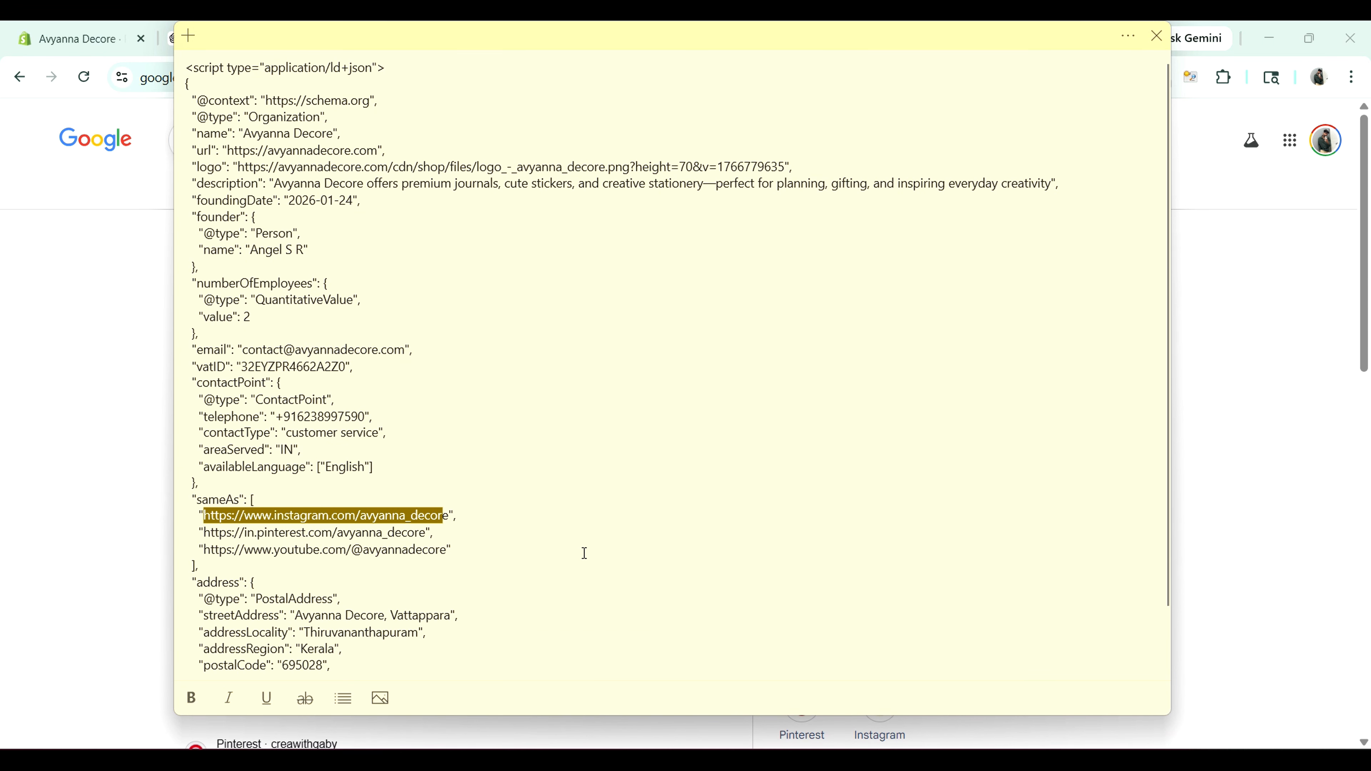
left_click(715, 691)
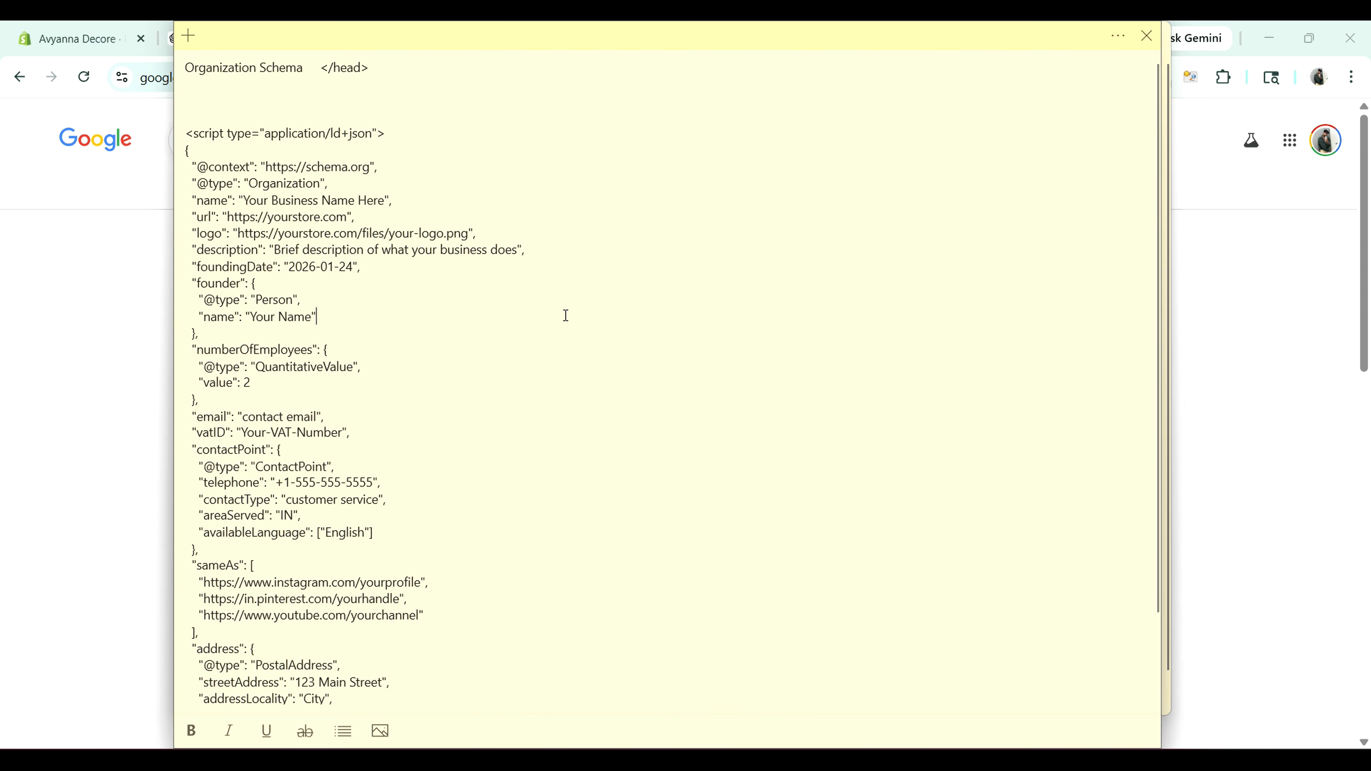
left_click(187, 117)
left_click_drag(247, 200, 386, 204)
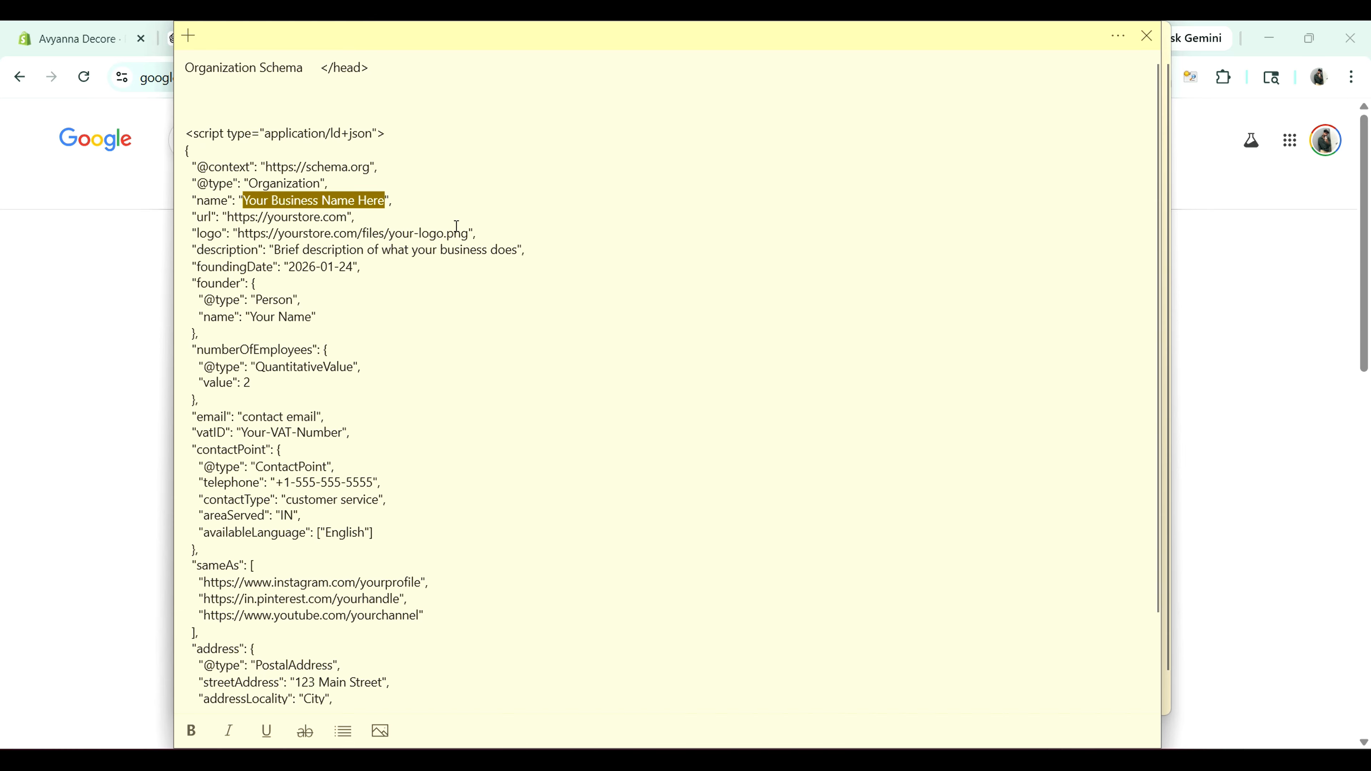
left_click(426, 203)
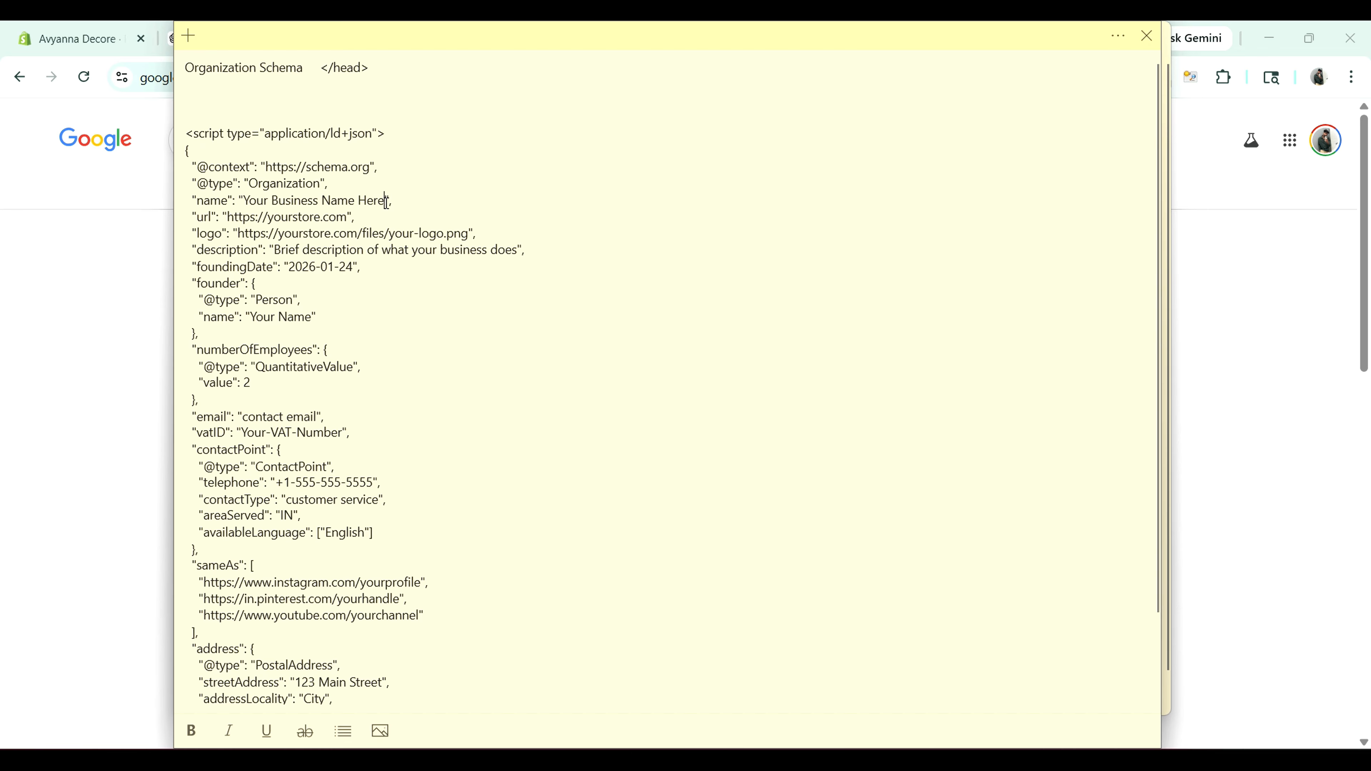
left_click_drag(386, 202, 244, 203)
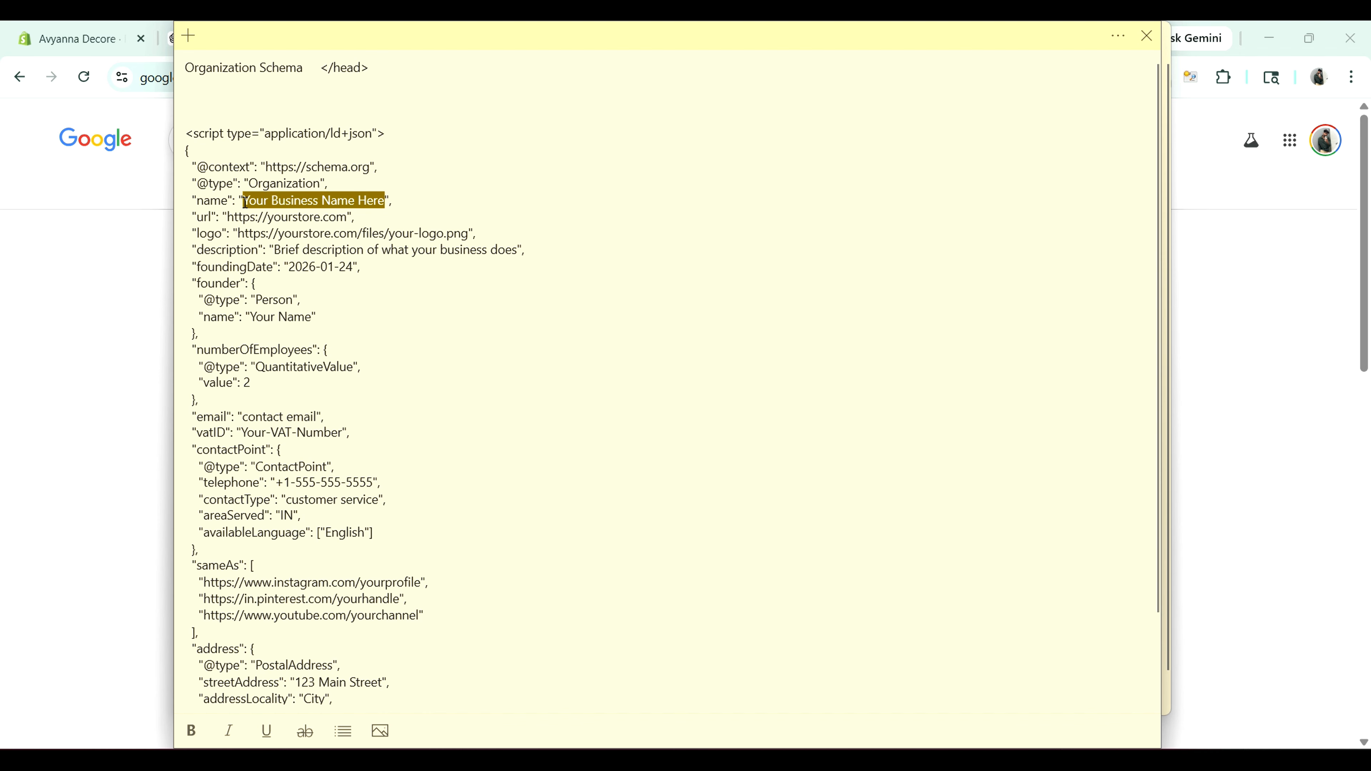
left_click(259, 201)
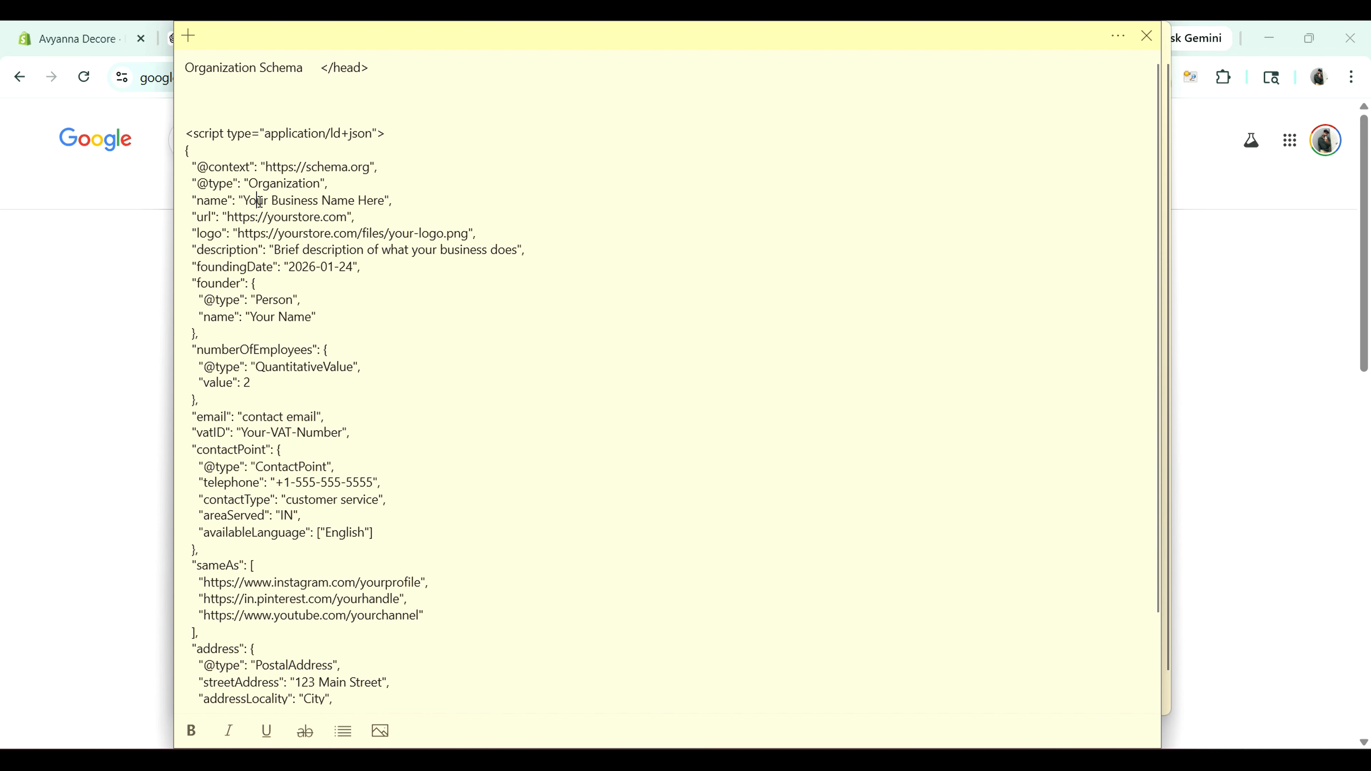
left_click_drag(243, 201, 388, 201)
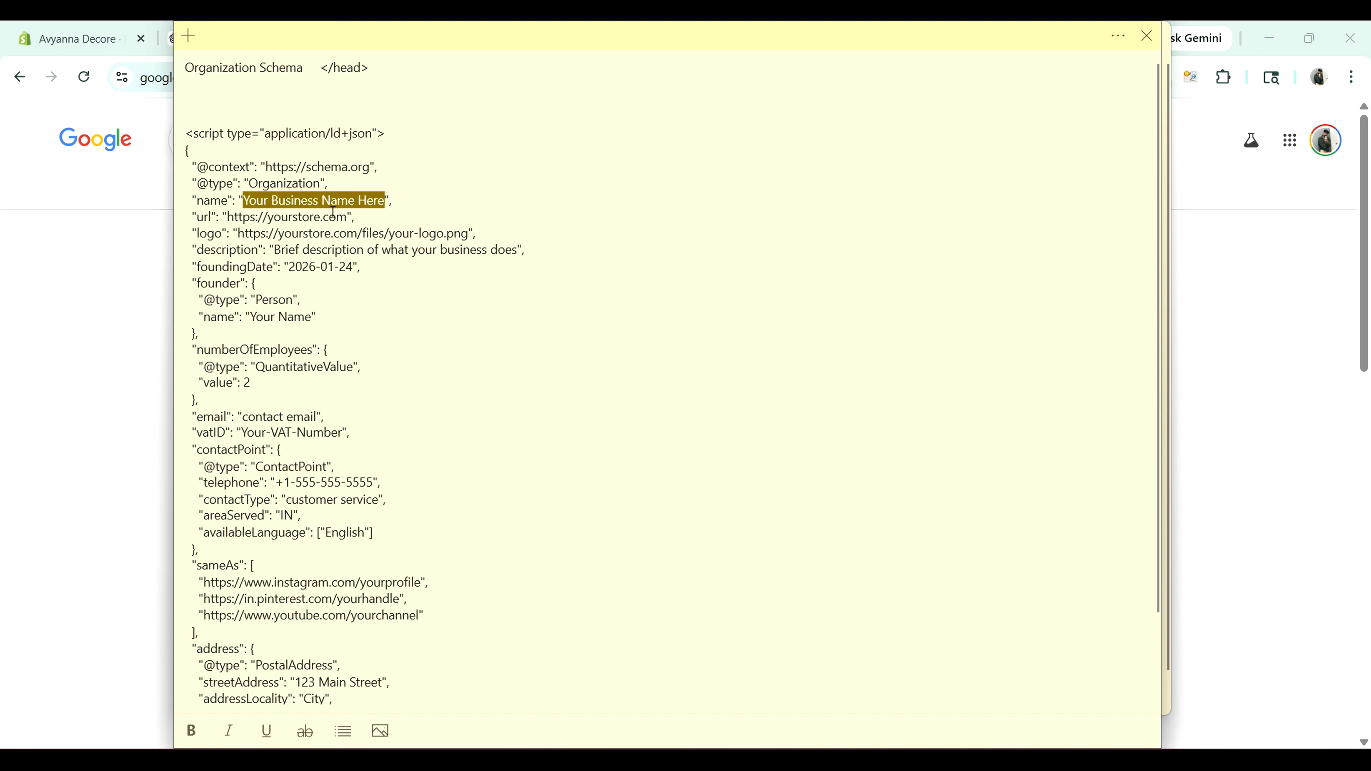
Step: Examine the placeholder store URL and logo URL values in the Organization schema template
left_click(268, 217)
left_click_drag(228, 217, 347, 224)
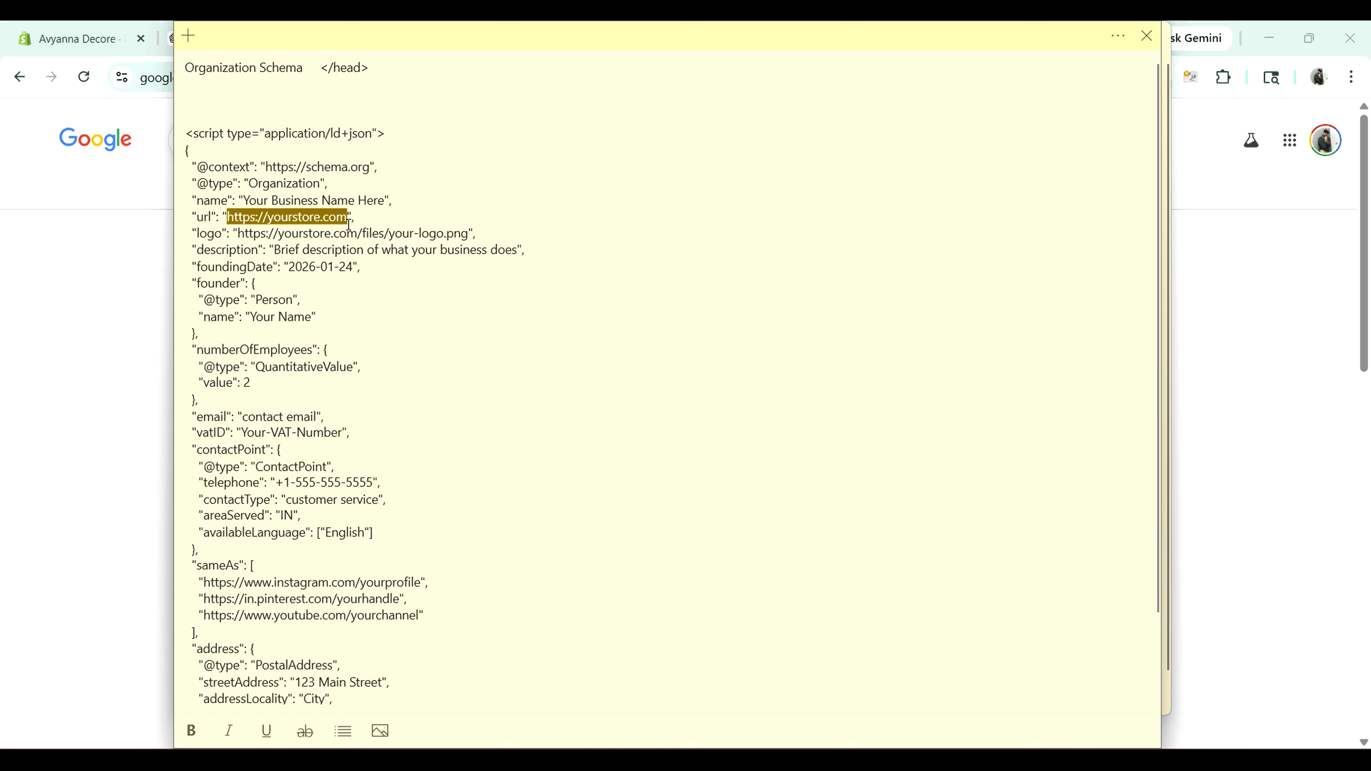
left_click(358, 231)
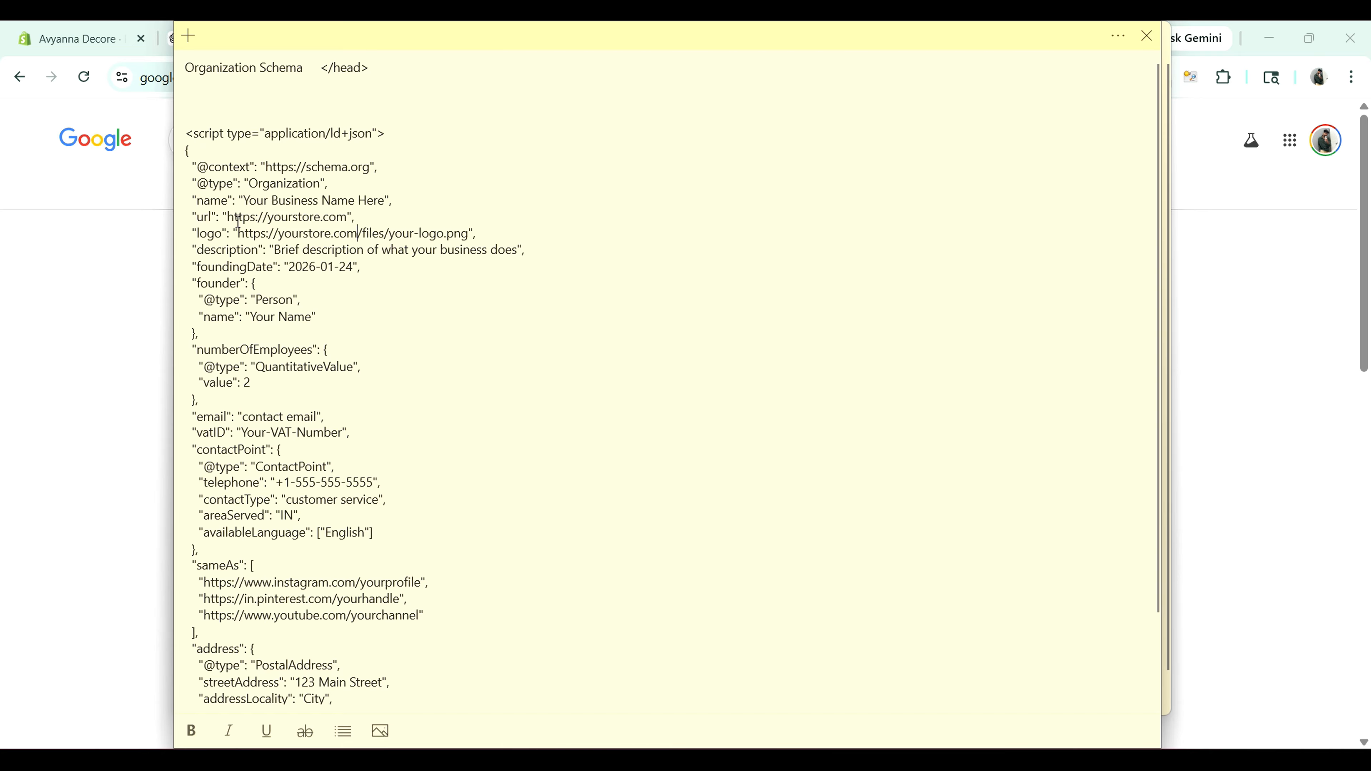
left_click_drag(227, 216, 343, 222)
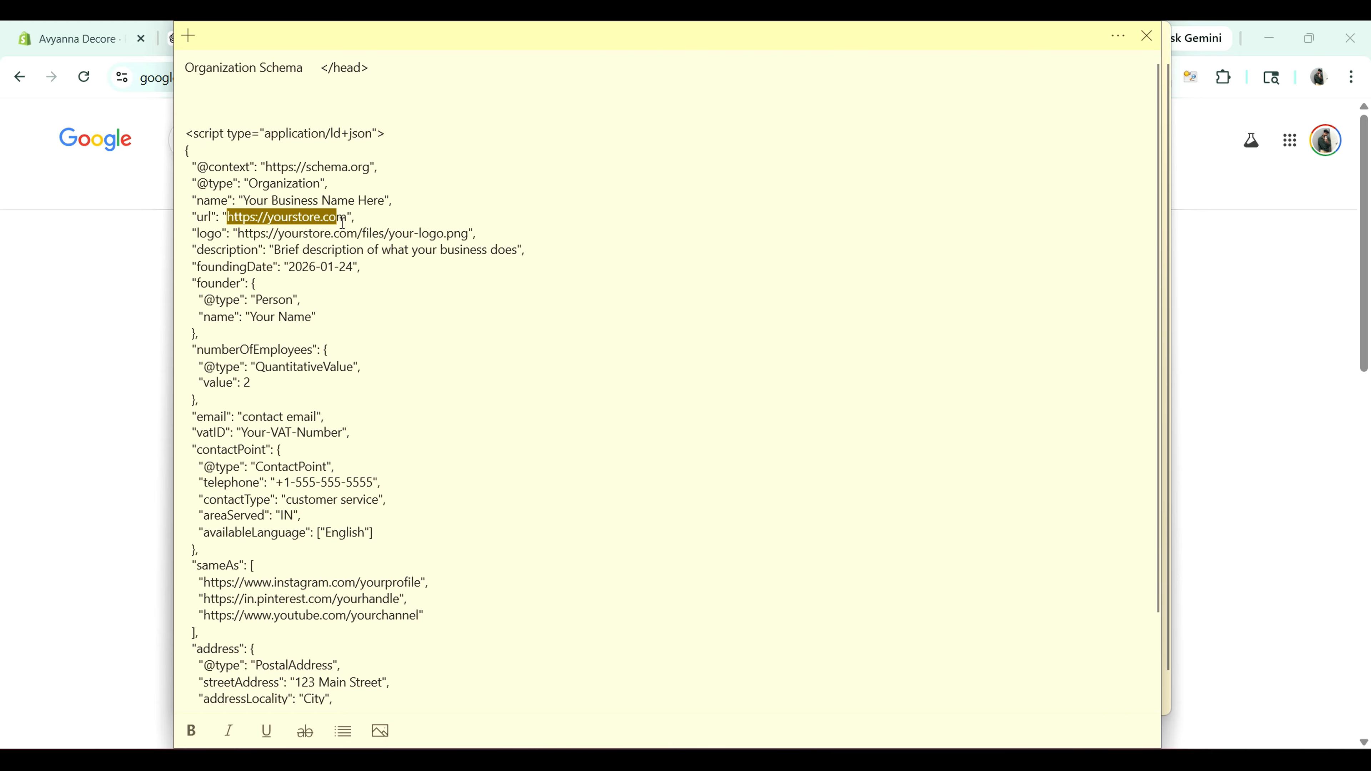
left_click(264, 237)
left_click_drag(238, 233, 472, 237)
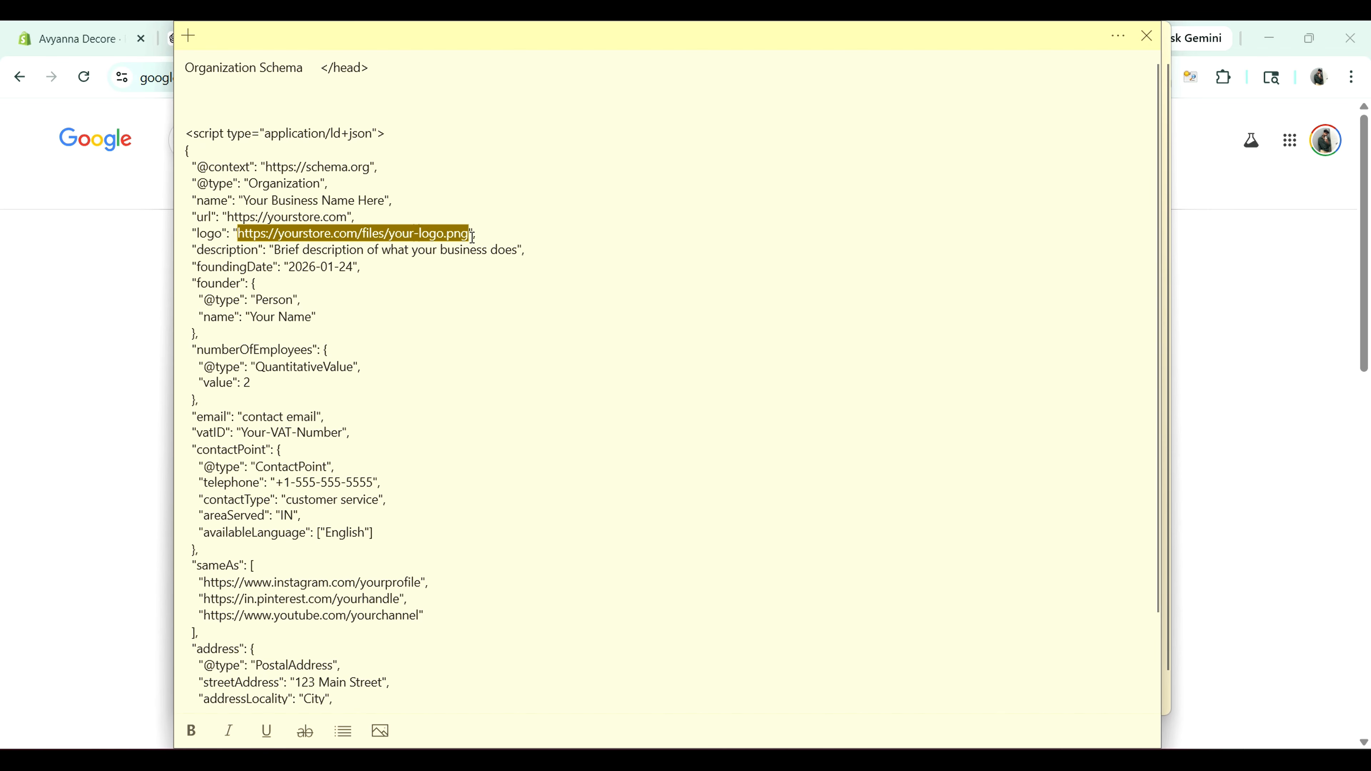
Step: Return to the browser and view the avyannadecore.com storefront home page
left_click(158, 234)
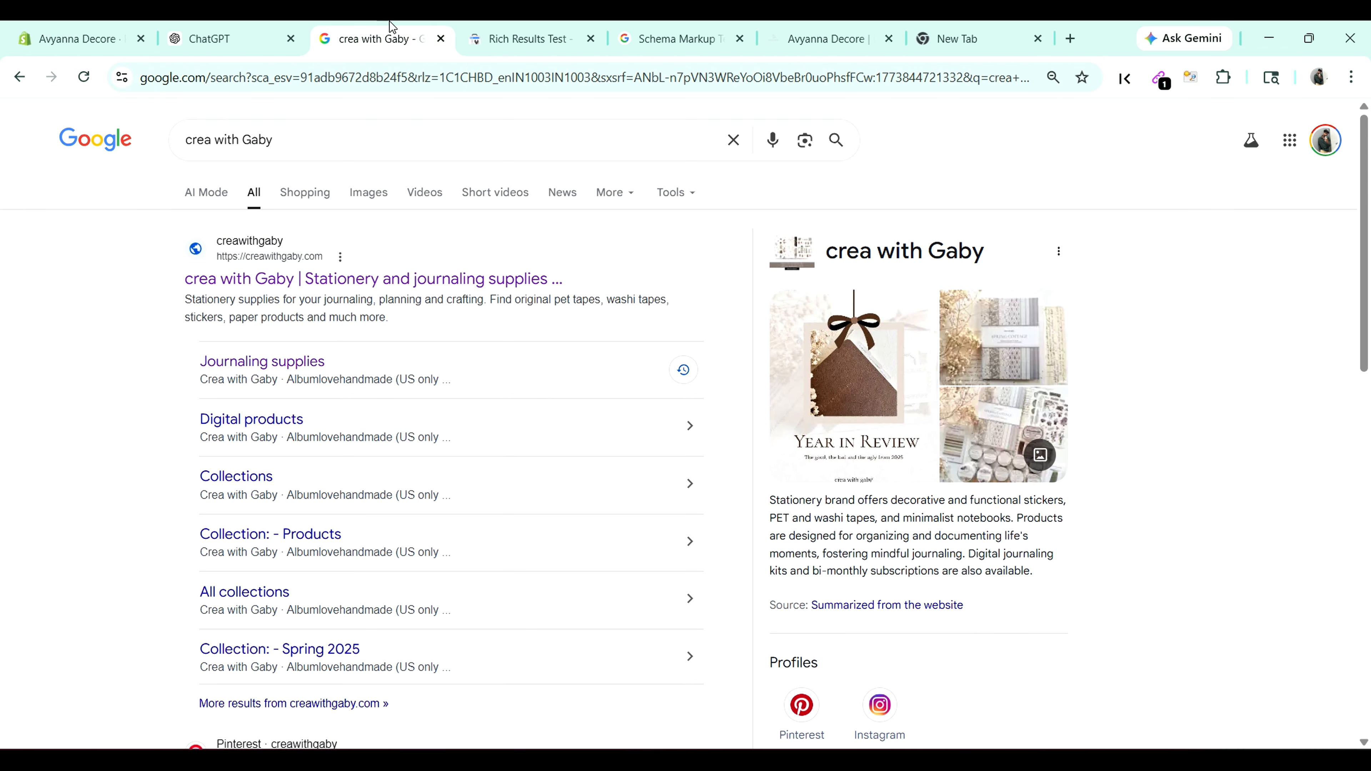
left_click(826, 39)
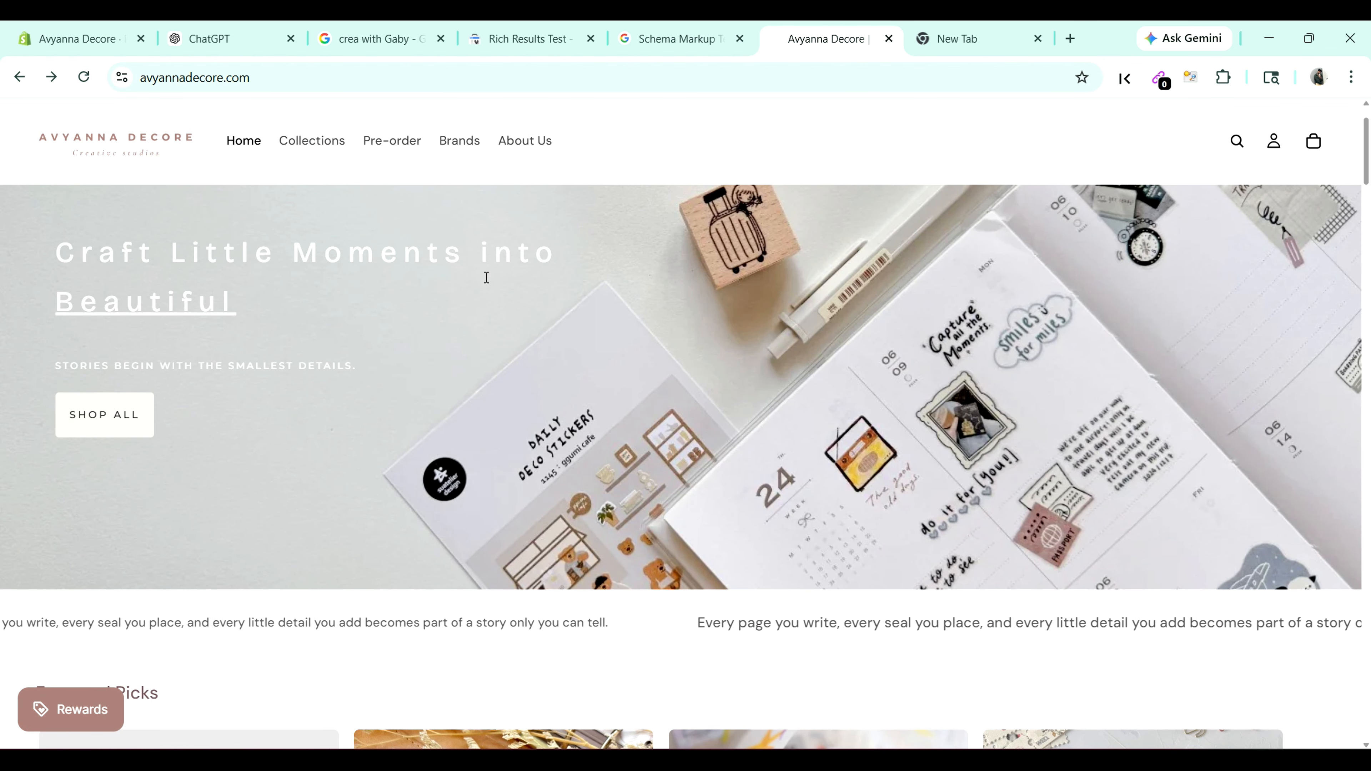
scroll(465, 486, "down", 5)
scroll(539, 627, "up", 6)
scroll(308, 378, "down", 4)
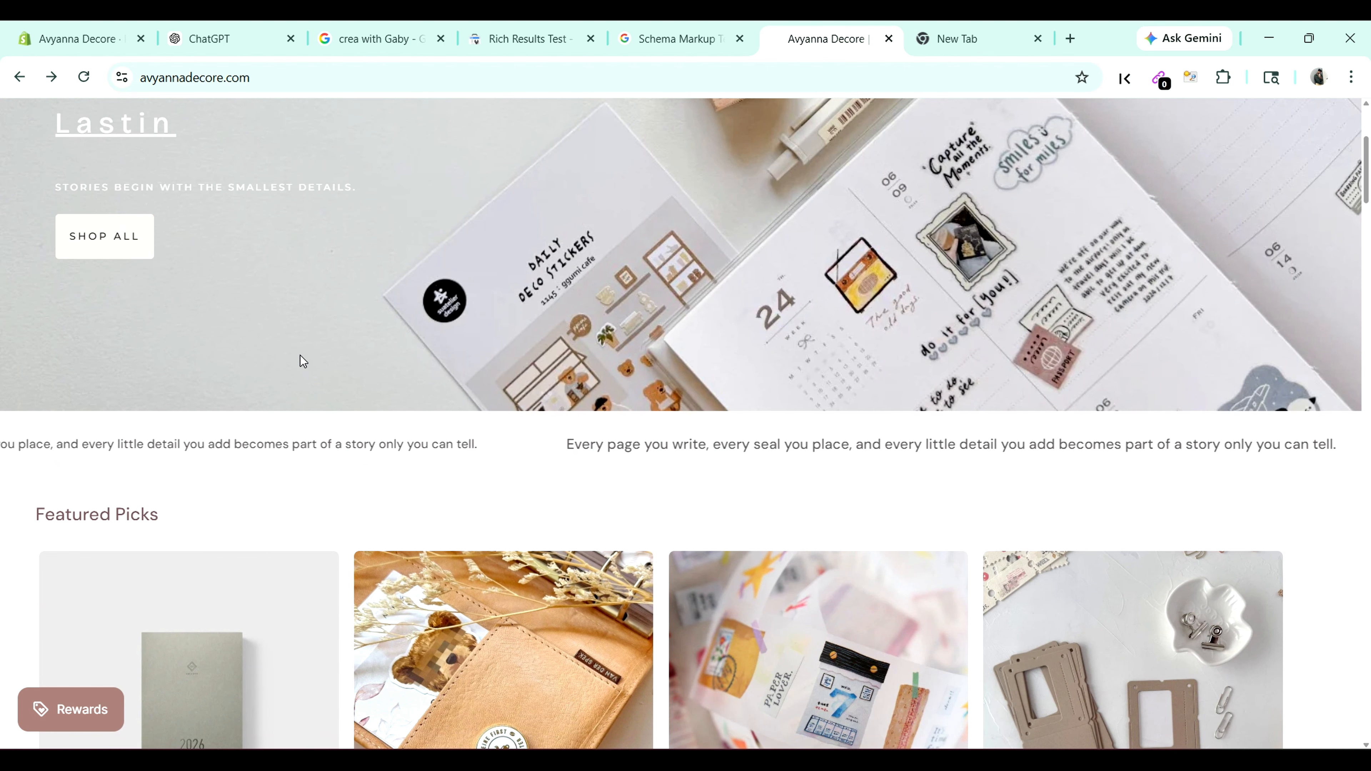
Step: Copy the image address of the Avyanna Decore header logo and open it in the empty browser tab
scroll(286, 341, "up", 2)
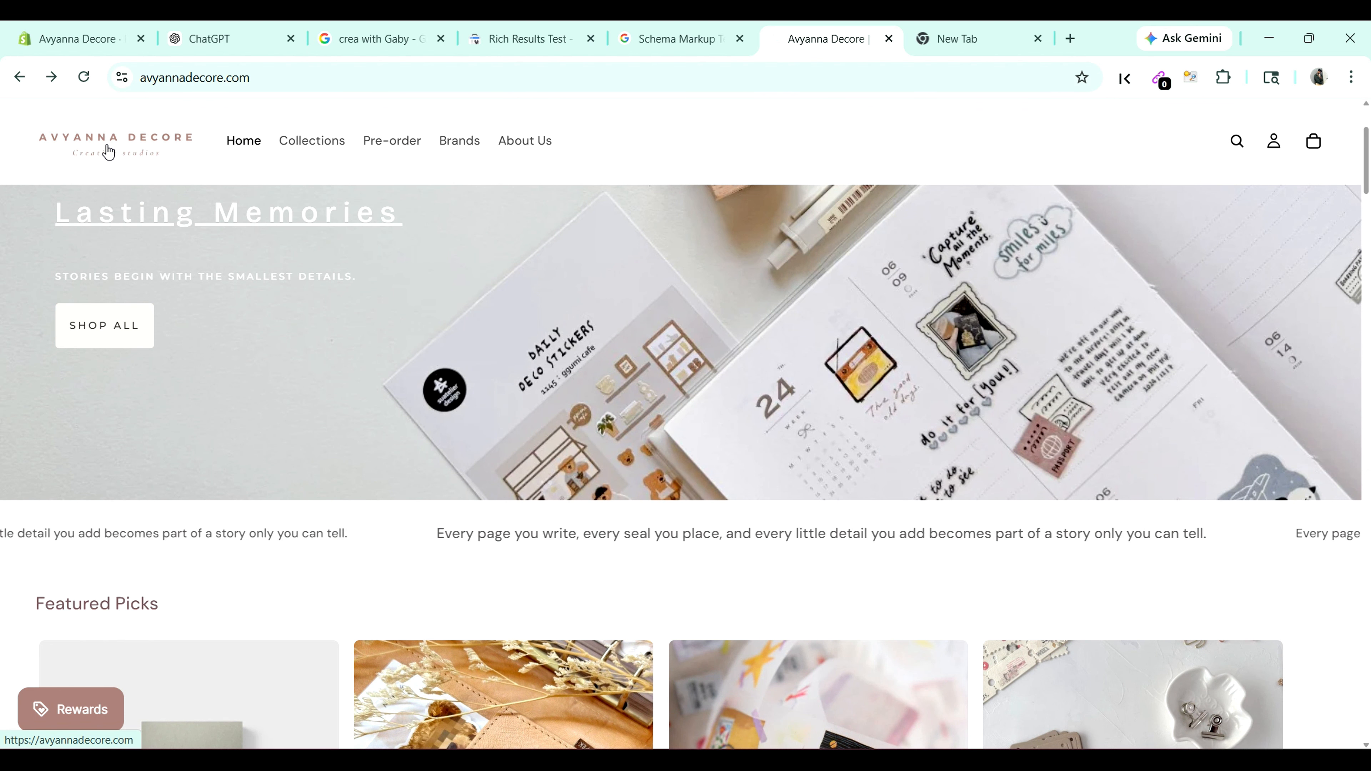
right_click(107, 153)
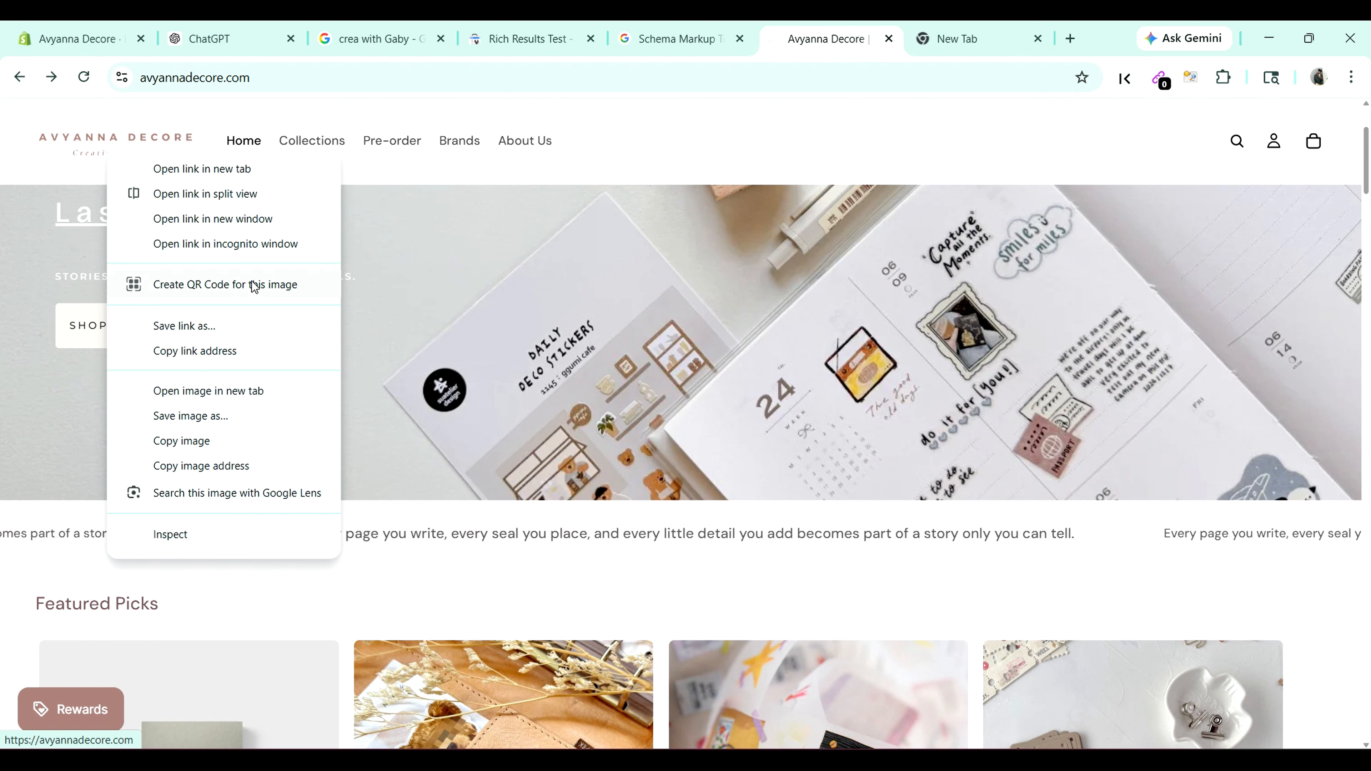
left_click(205, 466)
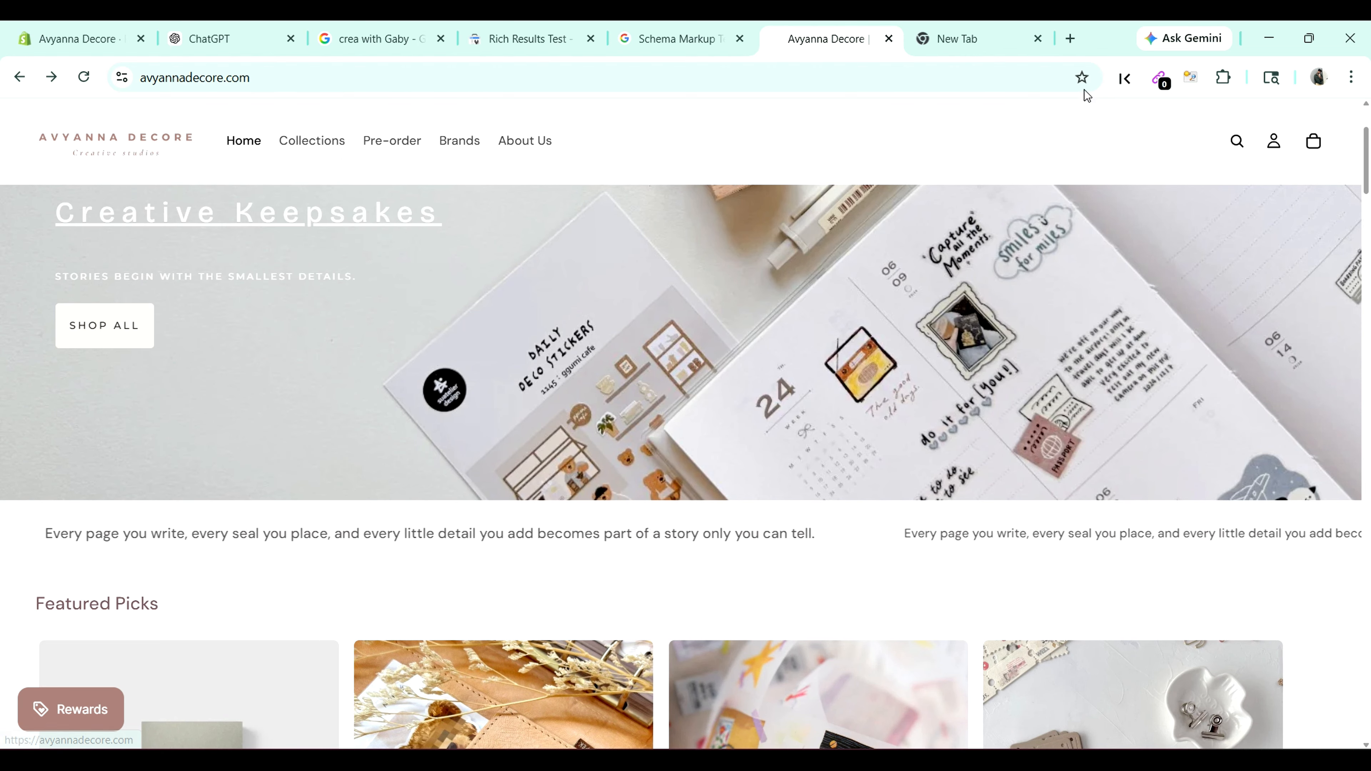
left_click(1043, 30)
right_click(863, 77)
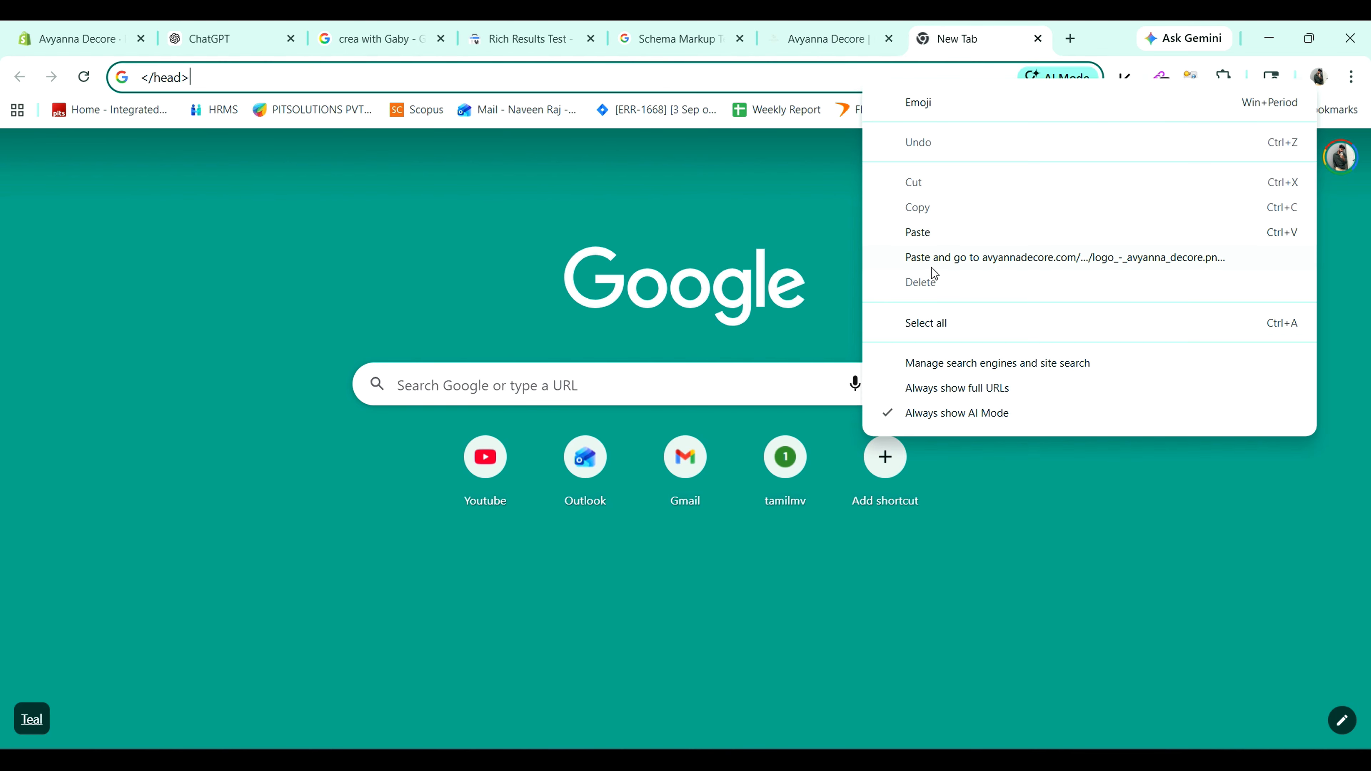
left_click(944, 268)
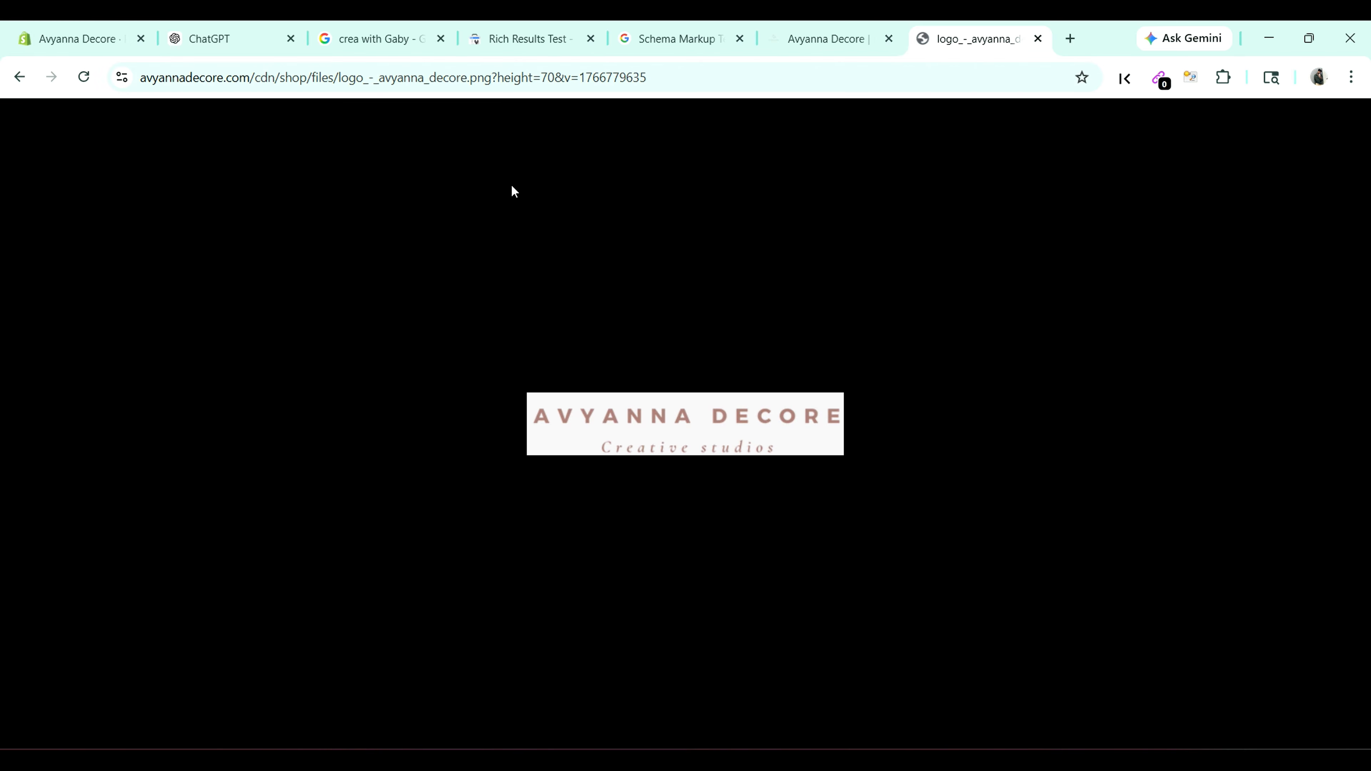
Step: Examine the placeholder logo URL in the Organization schema note and the storefront logo's image address options
mouse_move(762, 713)
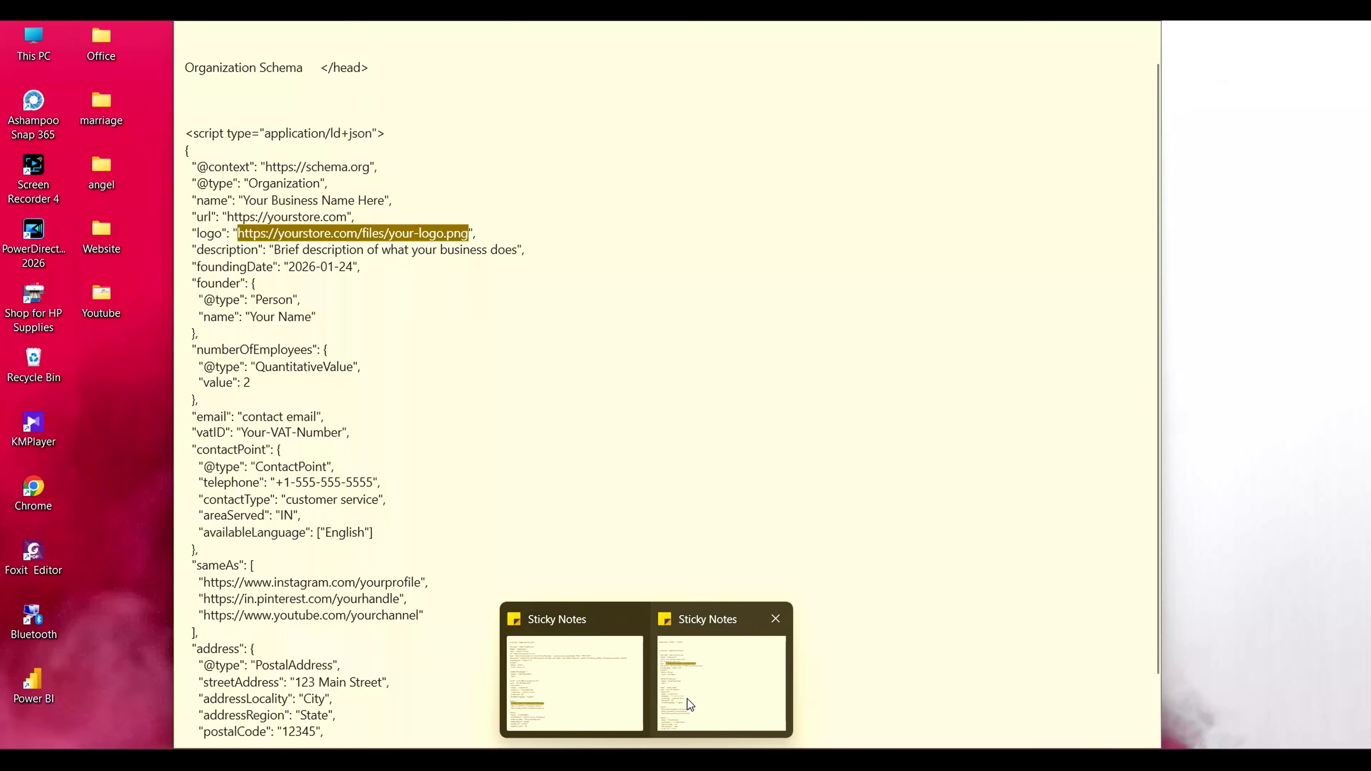
left_click(689, 705)
left_click(331, 238)
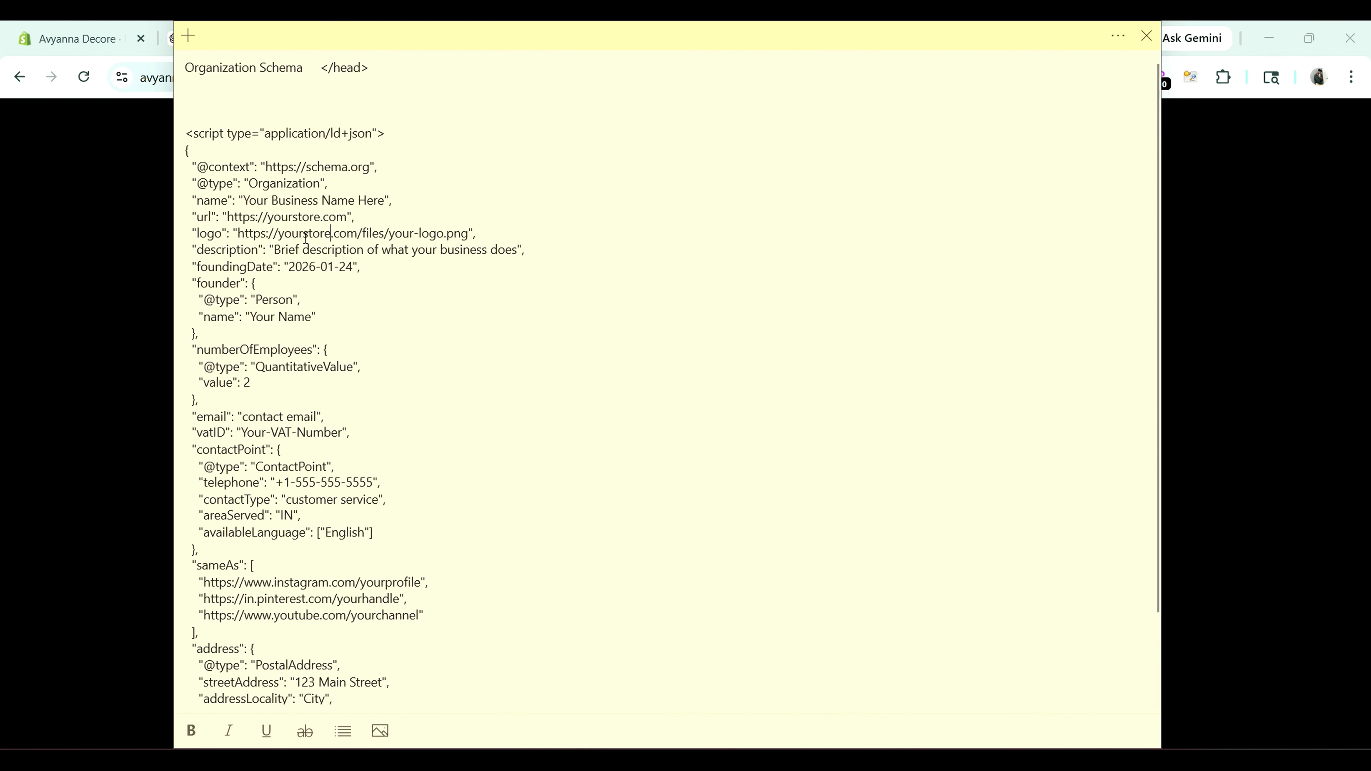
left_click_drag(242, 231, 469, 231)
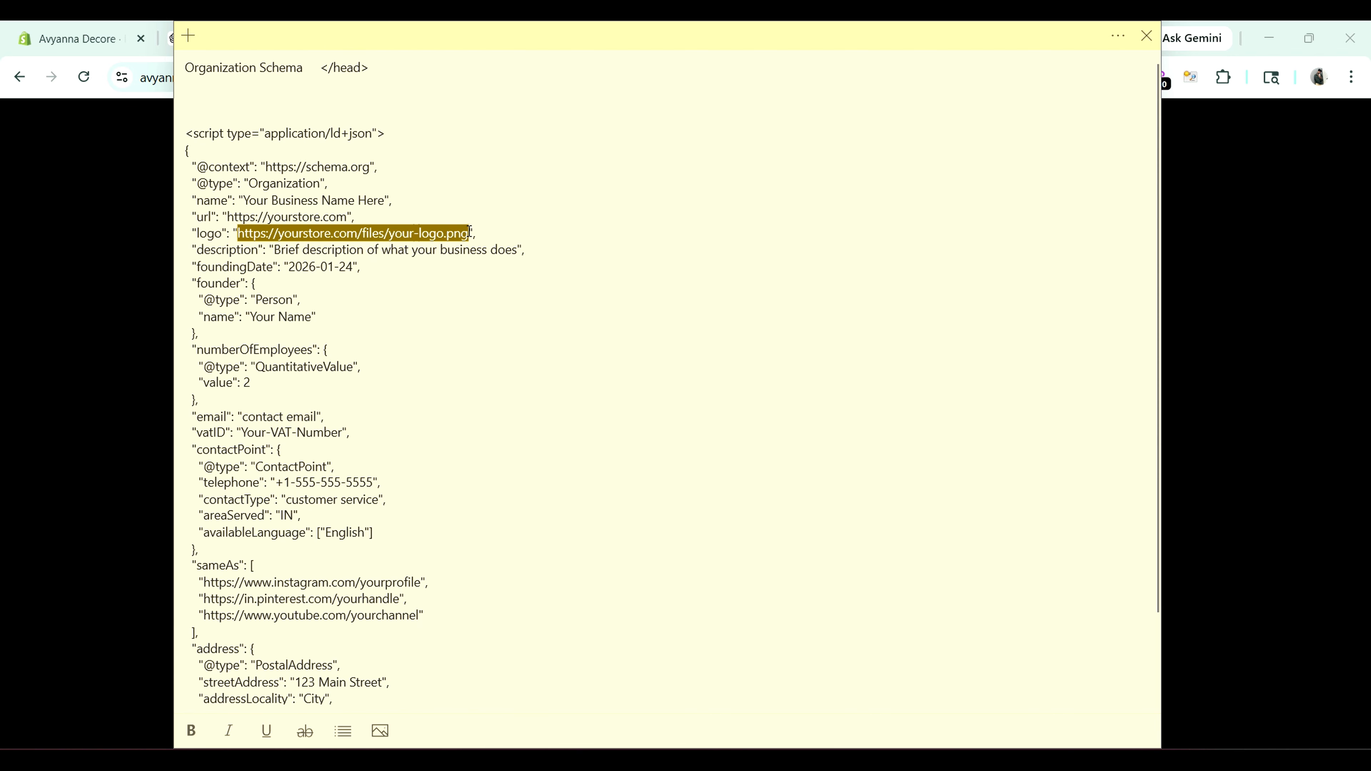
left_click(459, 284)
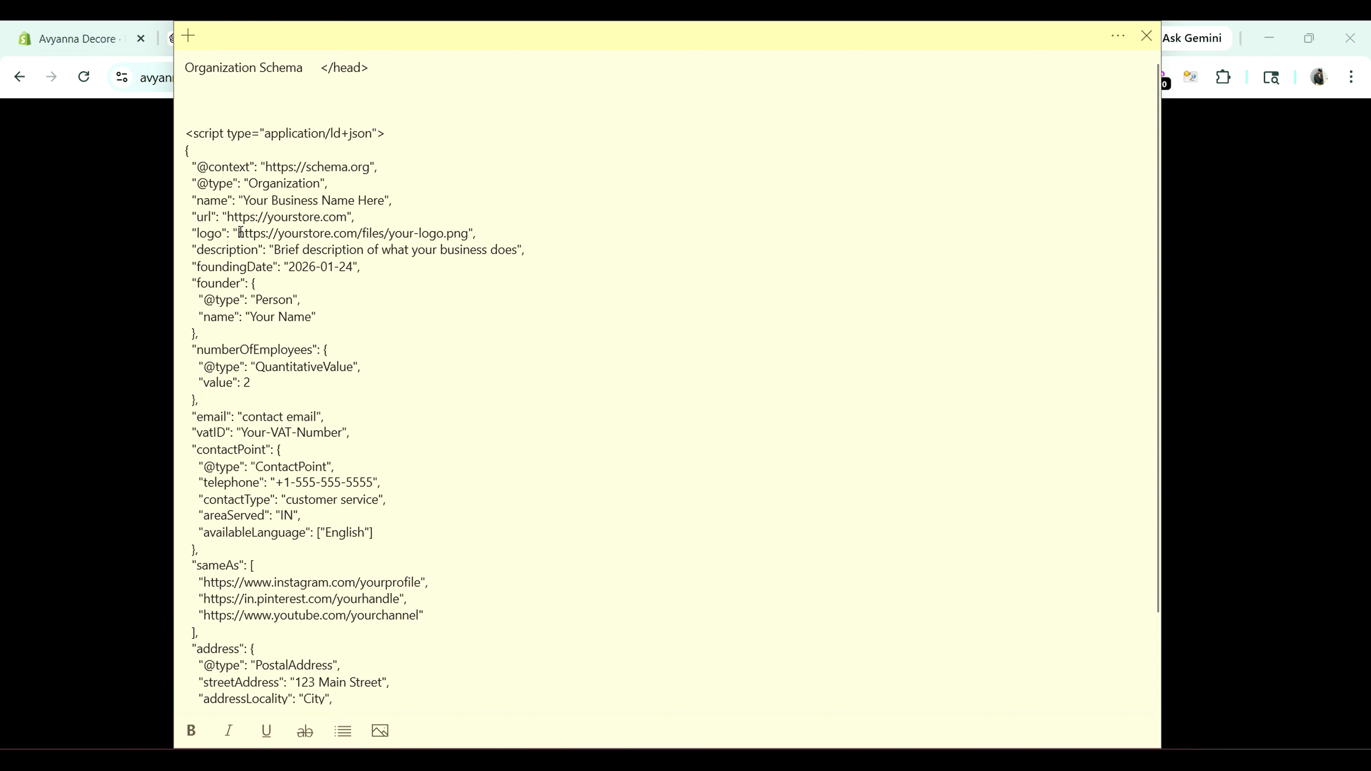
left_click_drag(239, 232, 409, 232)
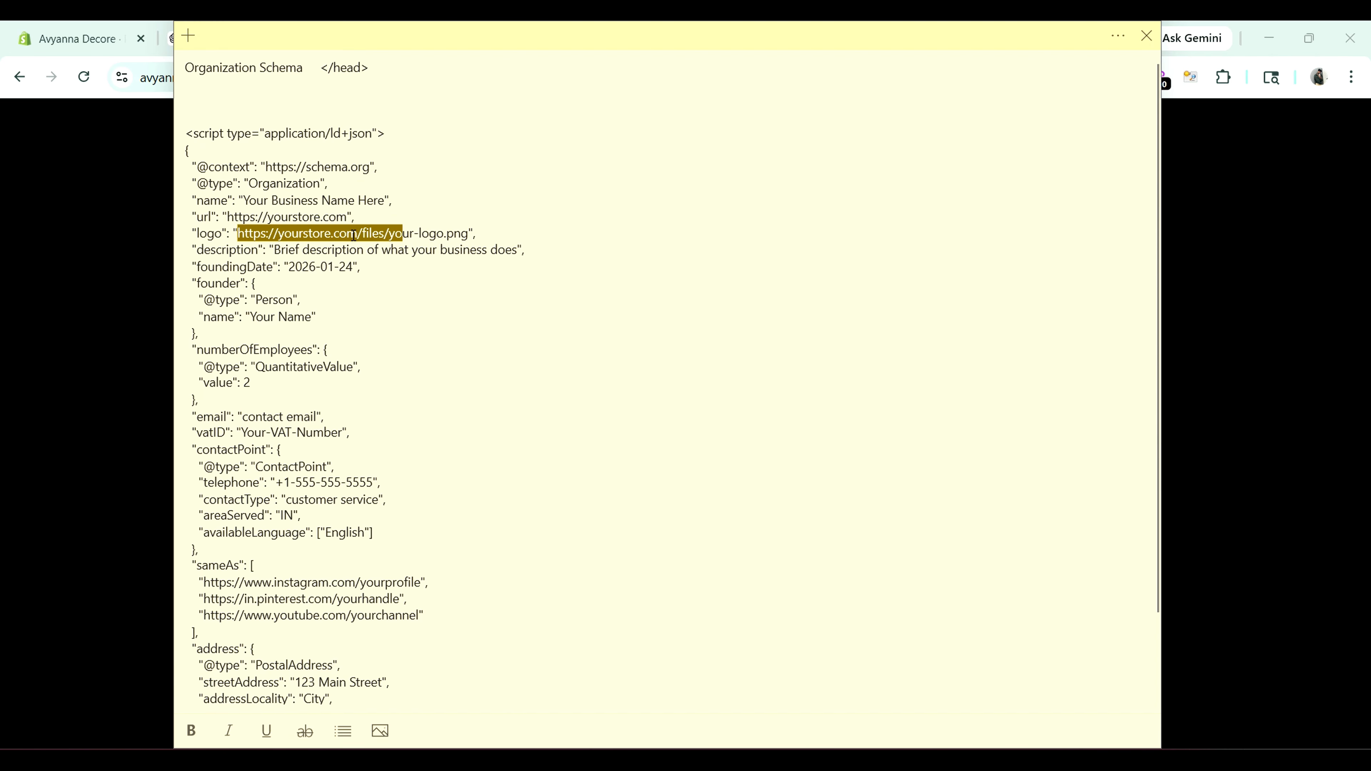
left_click(132, 241)
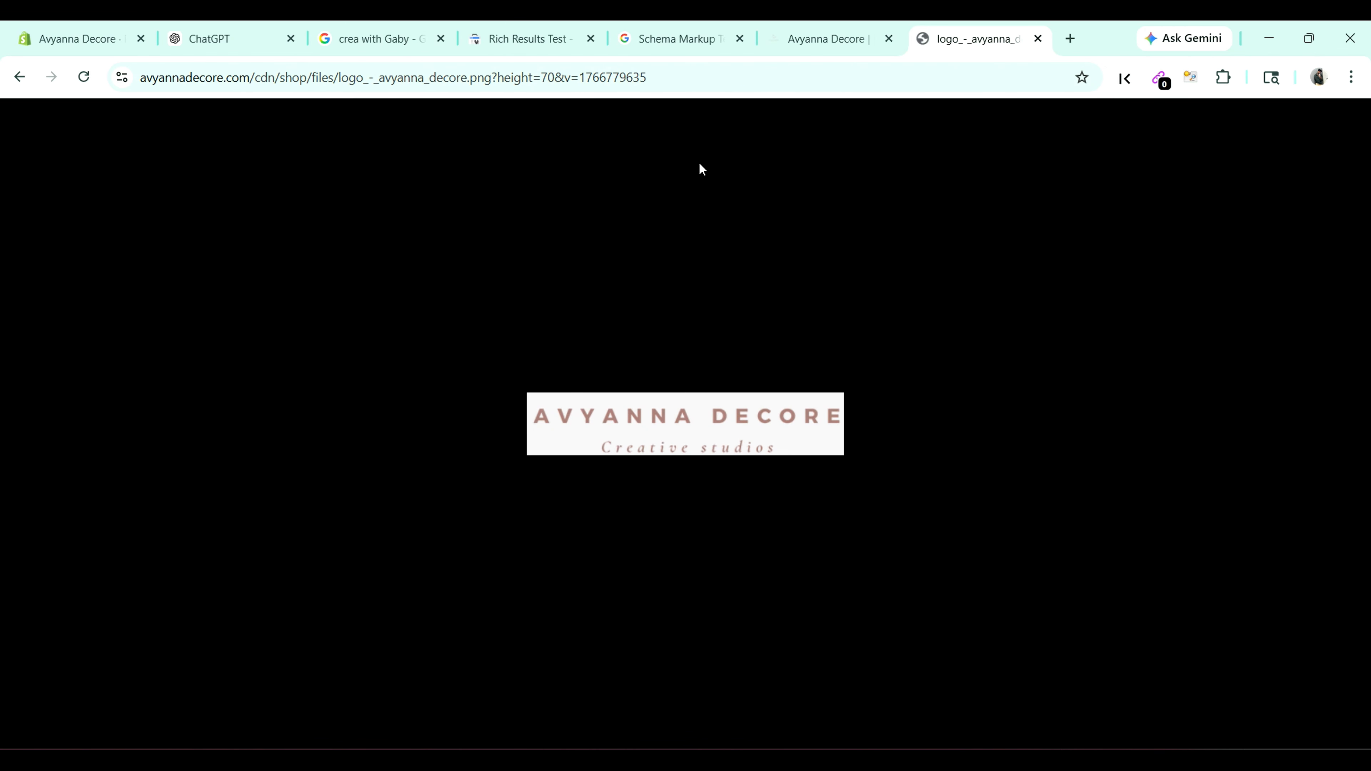
left_click(829, 25)
right_click(162, 155)
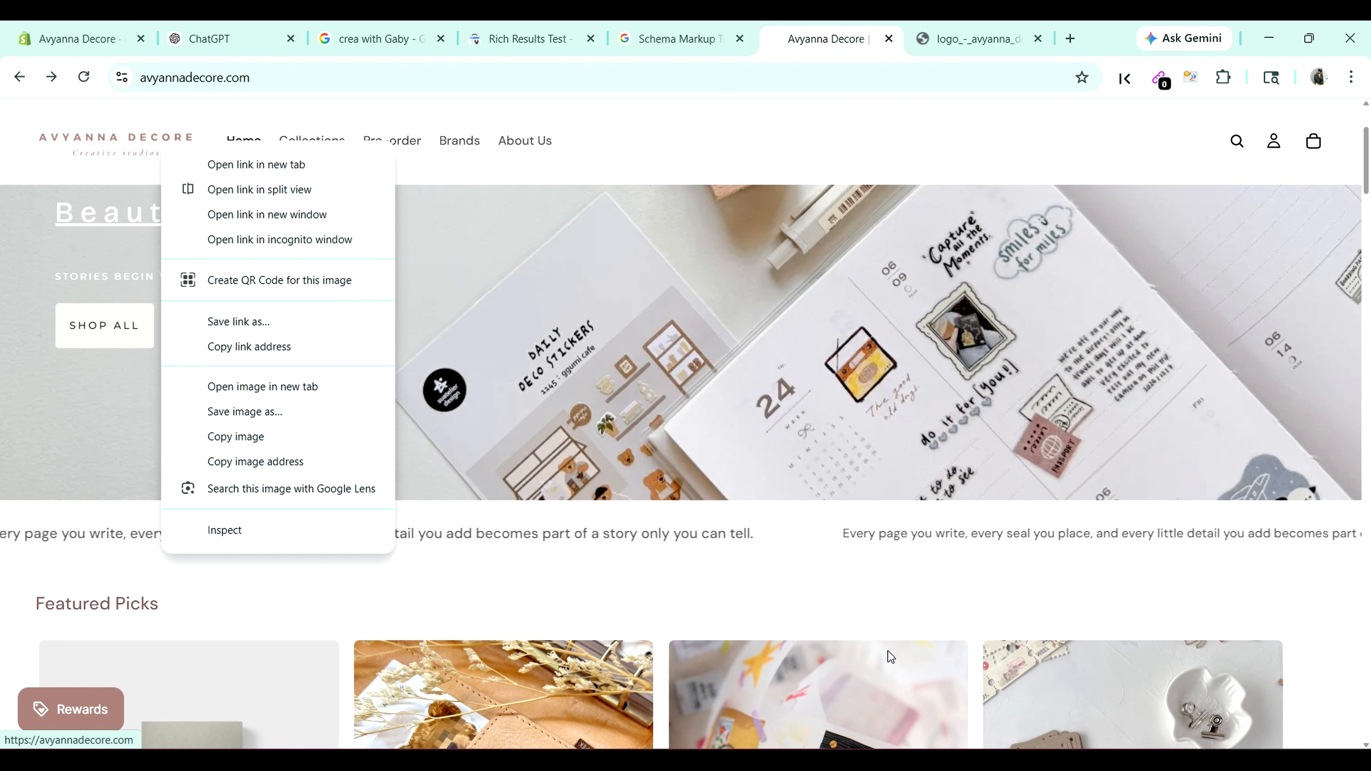
Step: Switch back to the placeholder schema note and examine the business description value inside its quotation marks
mouse_move(724, 769)
mouse_move(647, 769)
left_click(721, 675)
left_click(386, 285)
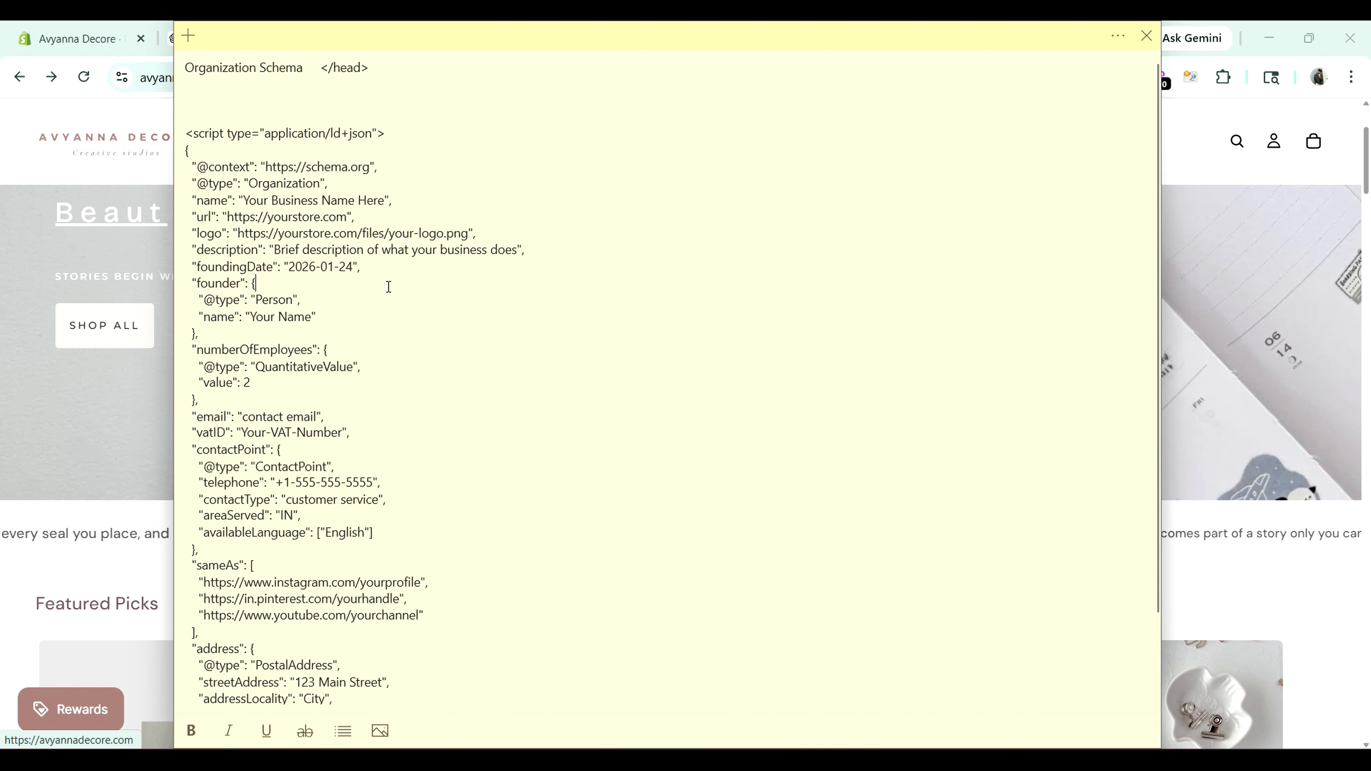
left_click_drag(274, 251, 516, 254)
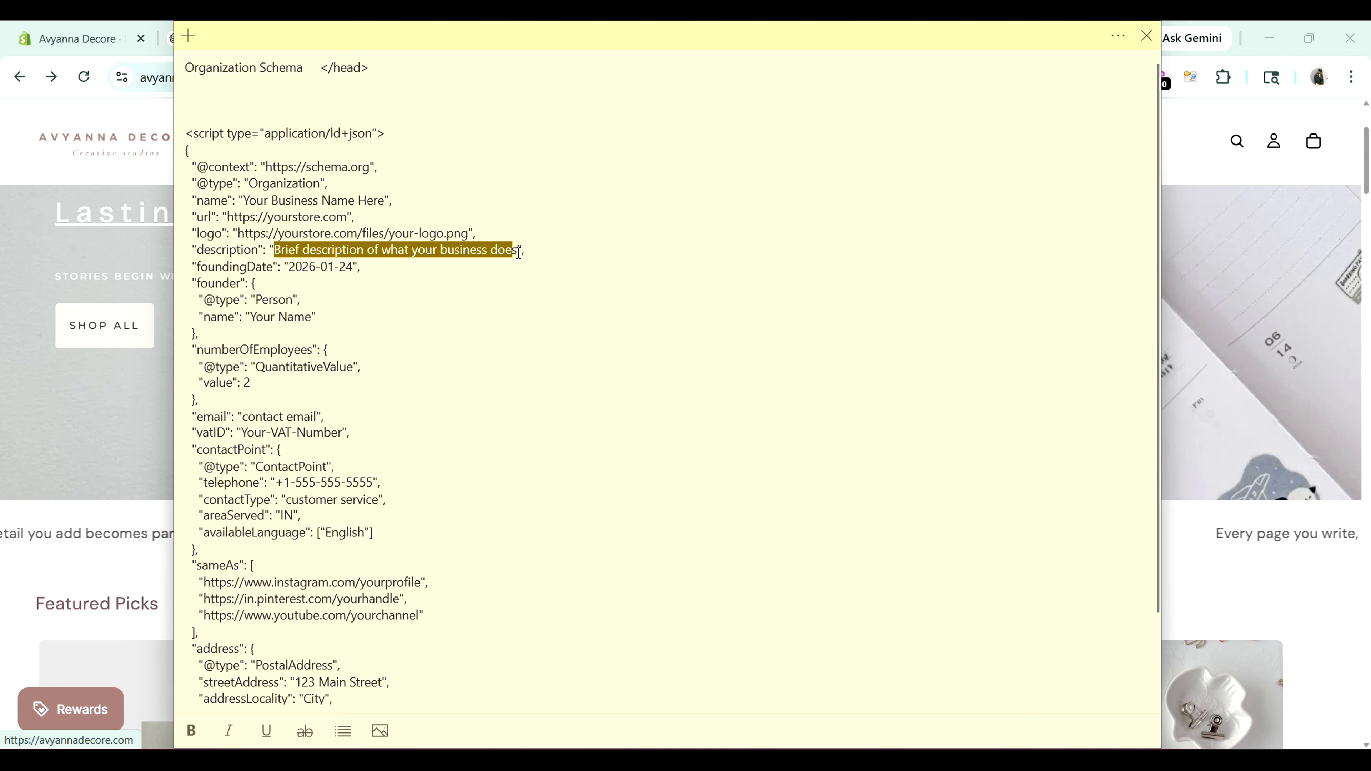
left_click_drag(520, 254, 521, 253)
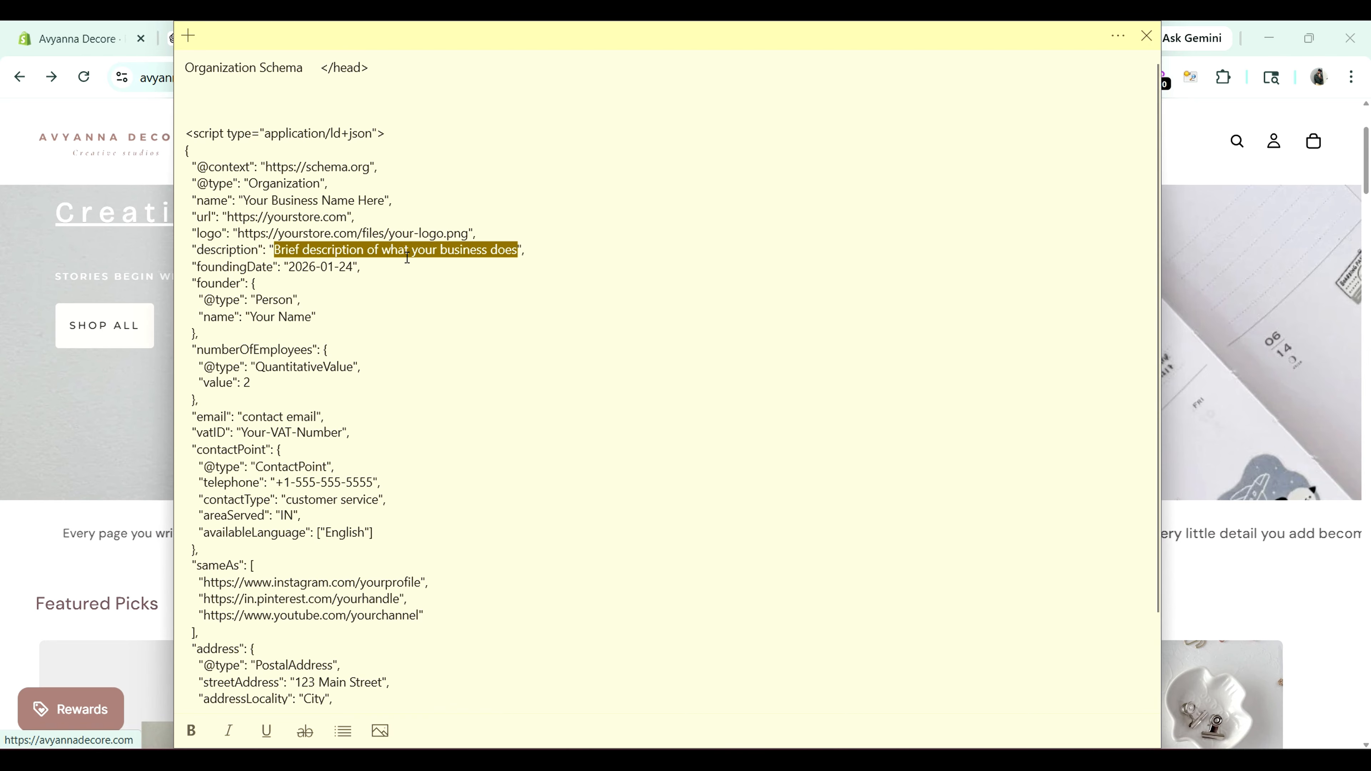
left_click(292, 249)
left_click_drag(274, 249, 518, 251)
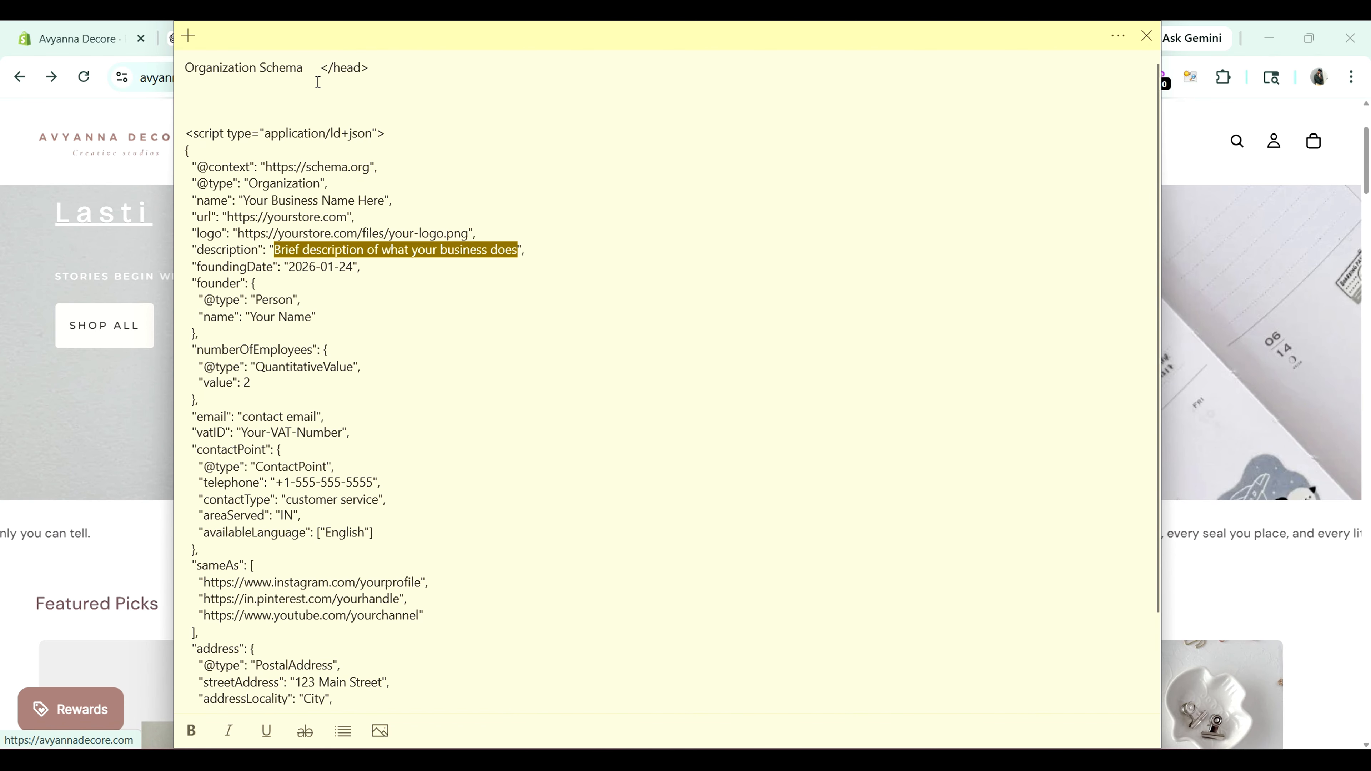
left_click(317, 250)
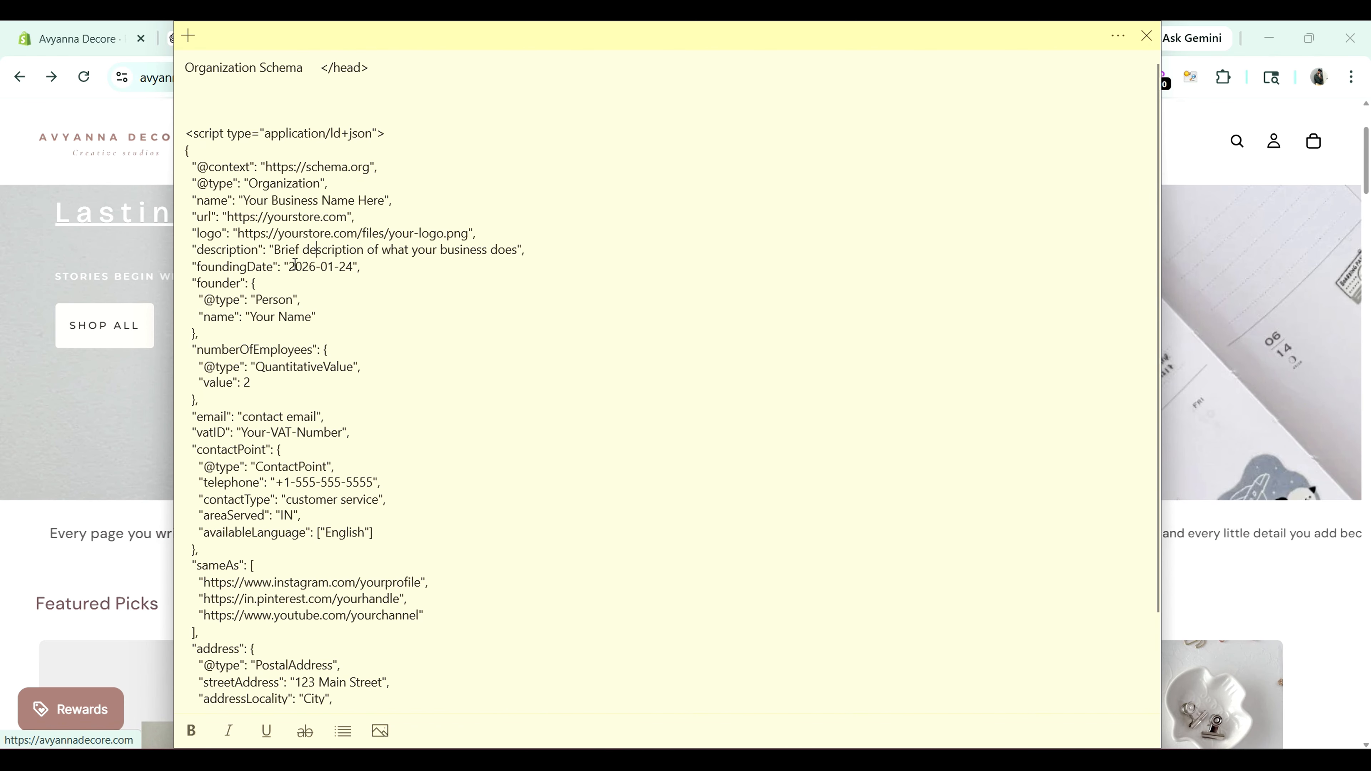
Step: Examine the founding date, founder name and number of employees values in the Organization schema template
left_click_drag(292, 267, 356, 269)
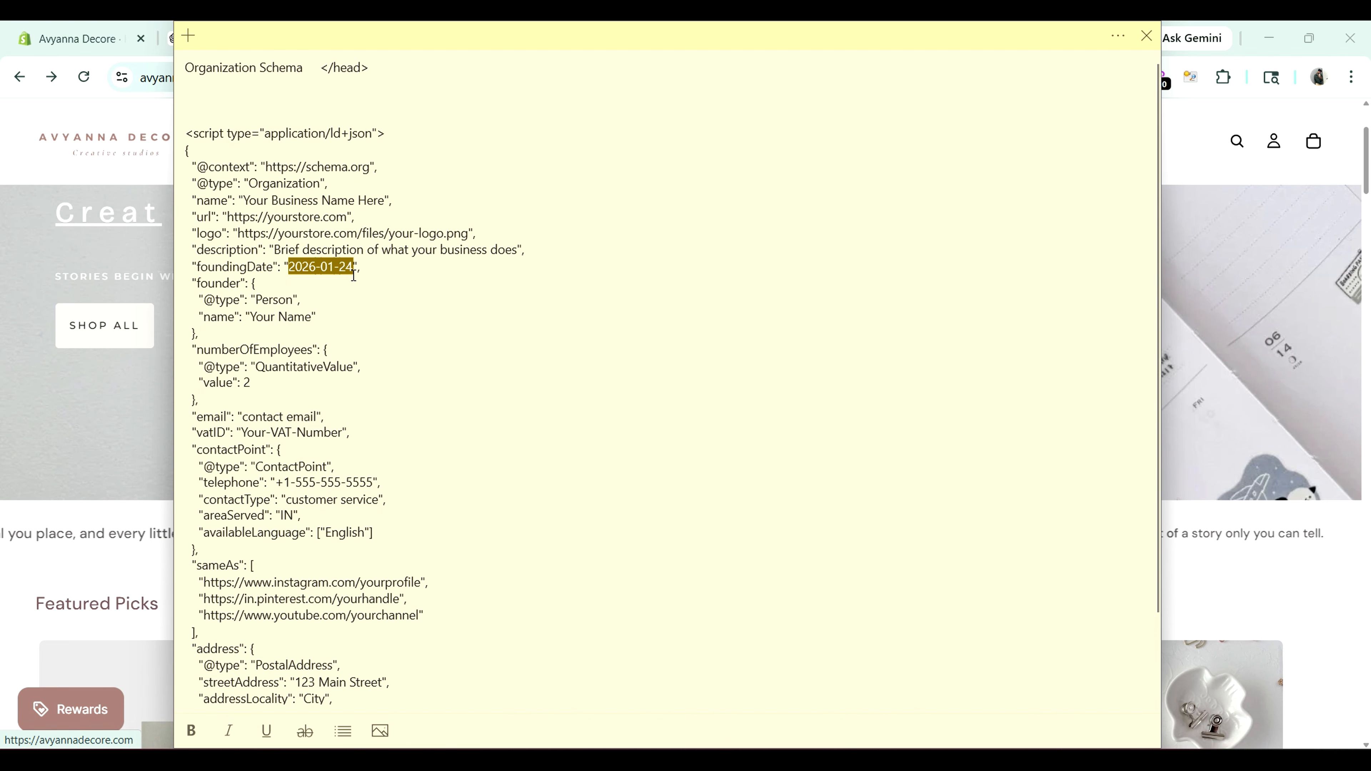
left_click(317, 269)
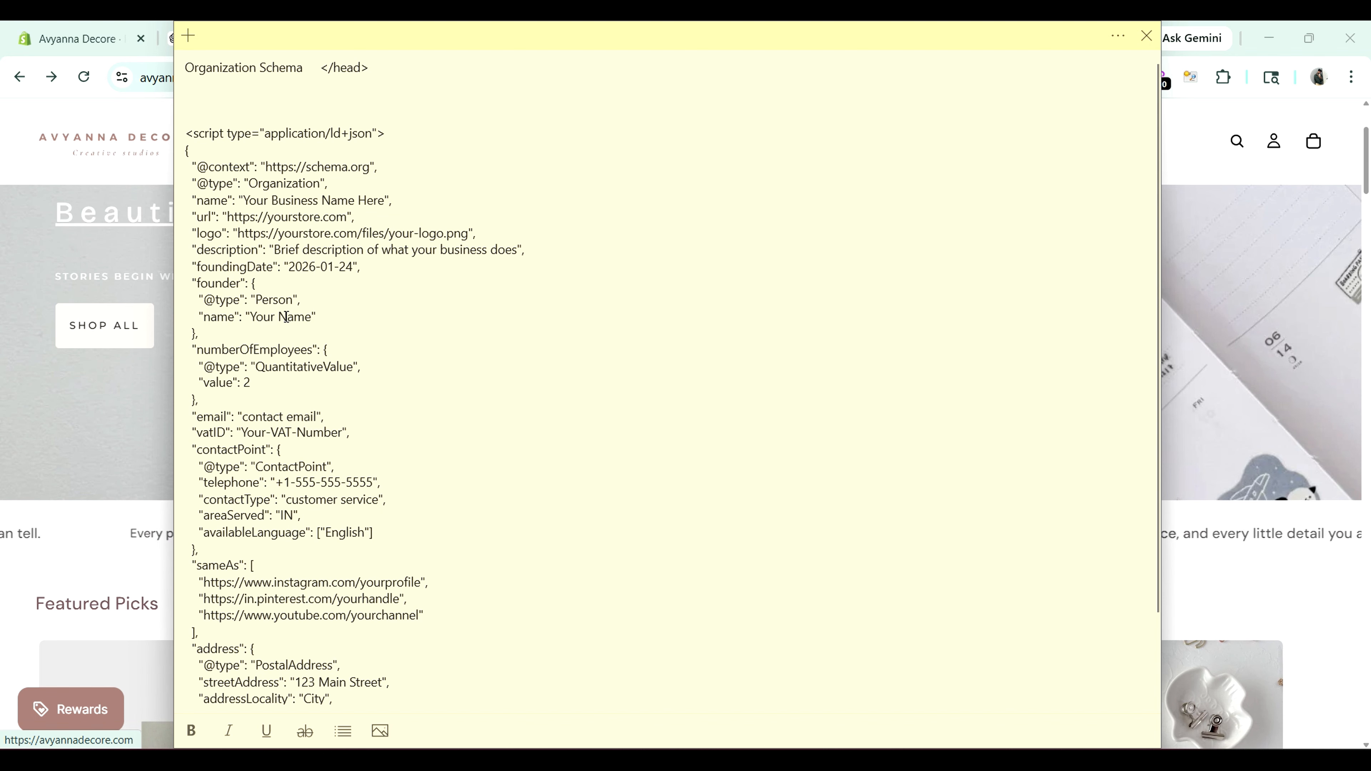
left_click_drag(250, 318, 313, 319)
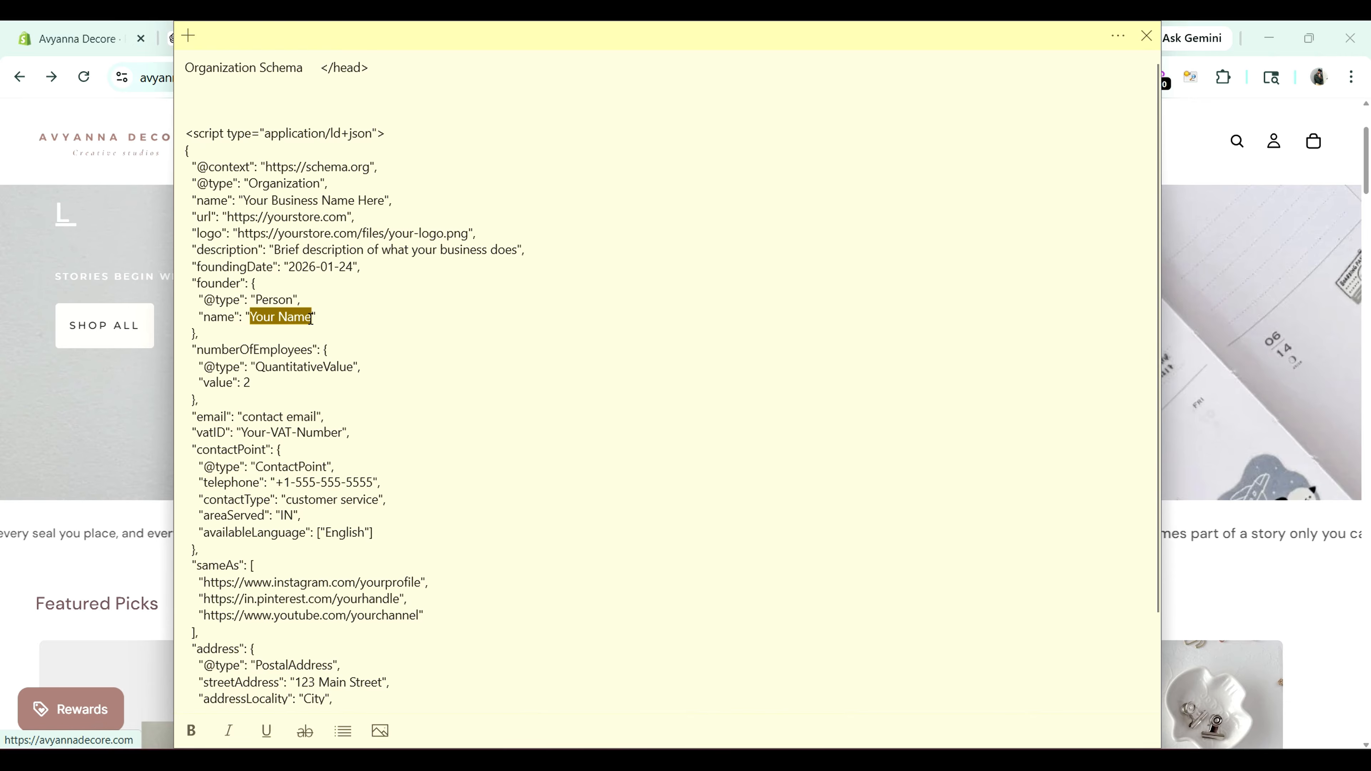
left_click(257, 367)
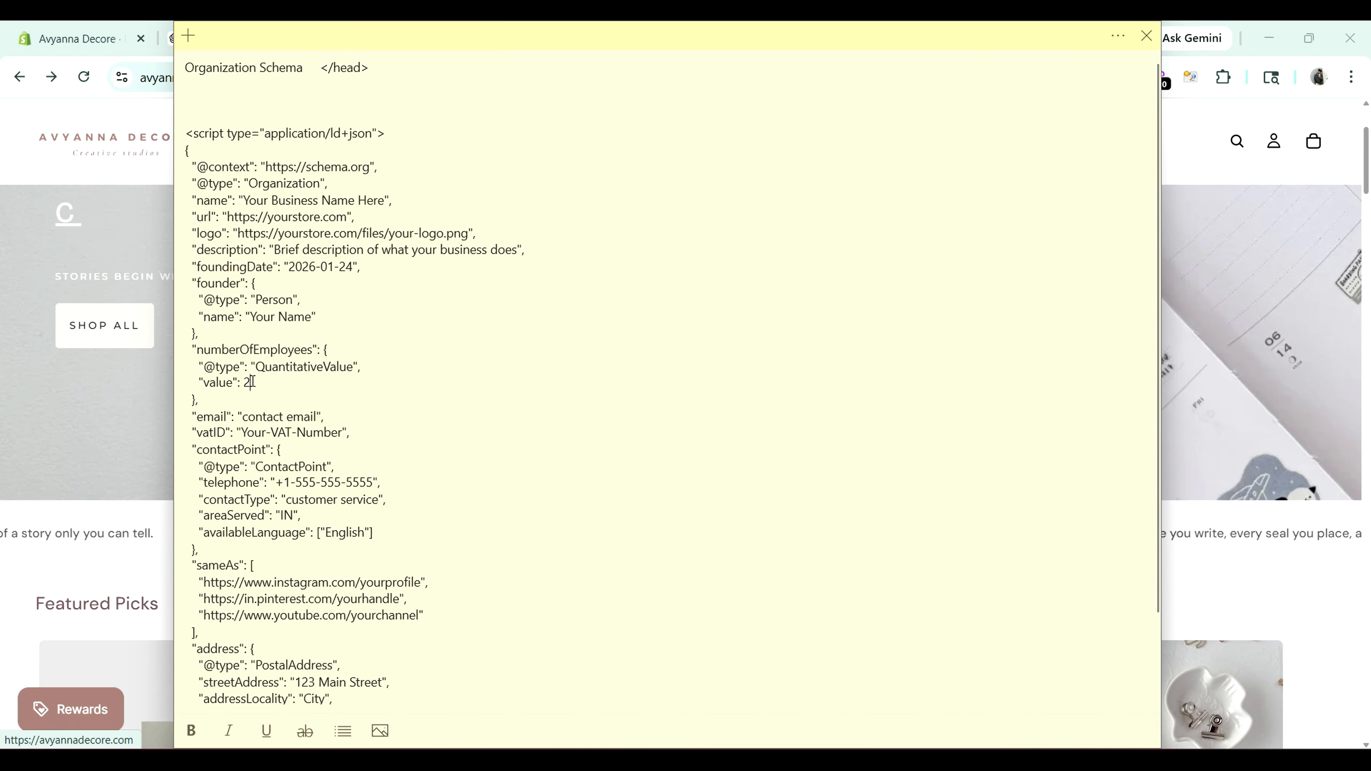
Step: Examine the placeholder VAT number value in the vatID entry of the schema template
scroll(265, 399, "down", 2)
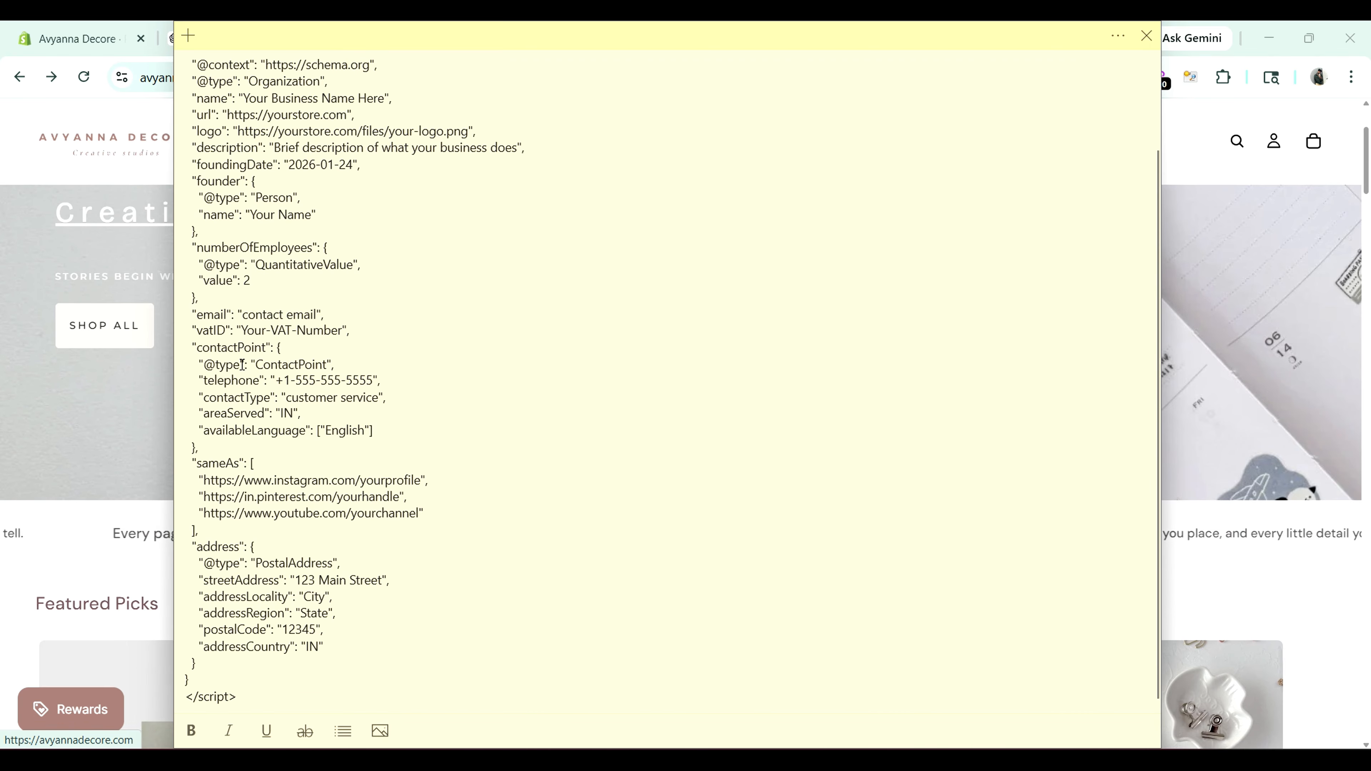
double_click(205, 331)
left_click(242, 331)
left_click_drag(242, 331, 341, 332)
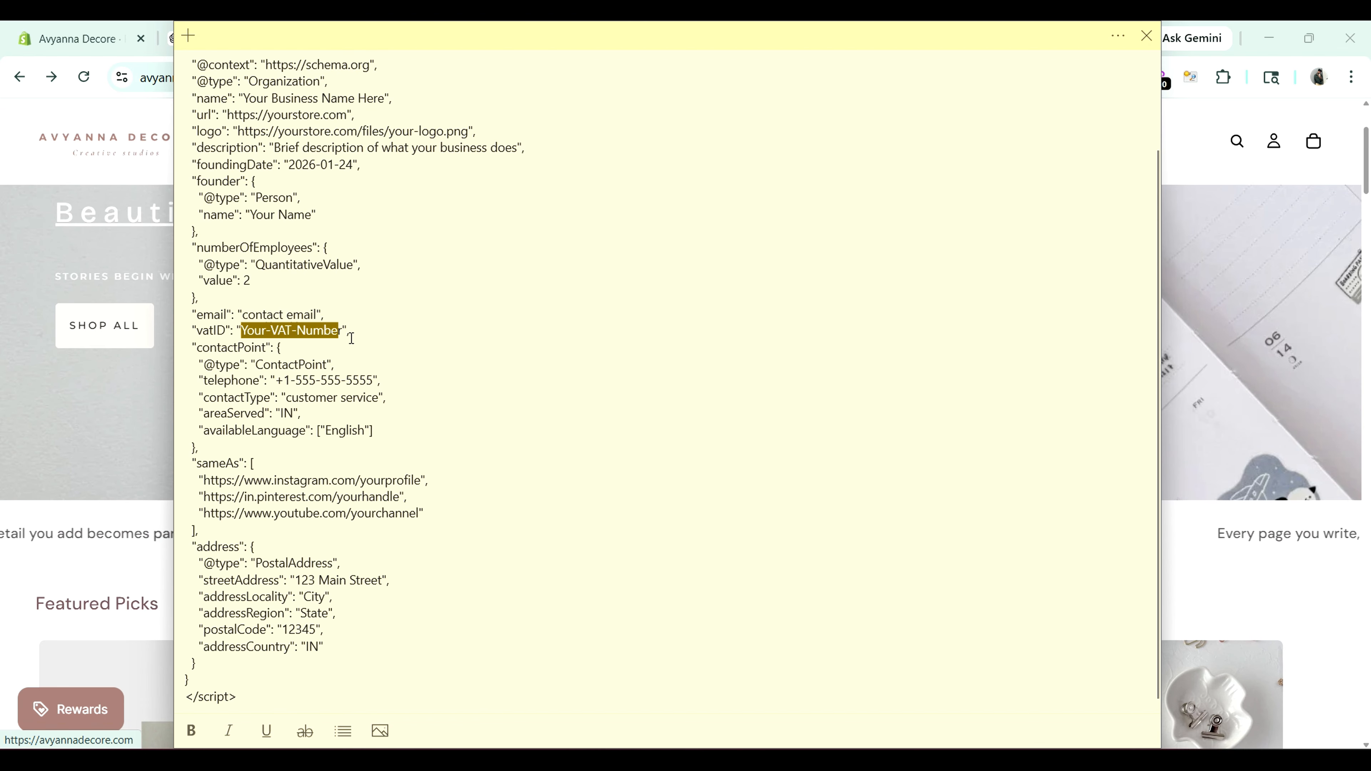
left_click(351, 335)
Step: Try deleting the entire vatID line from the Organization schema template, and undo the deletion
left_click_drag(359, 331, 187, 336)
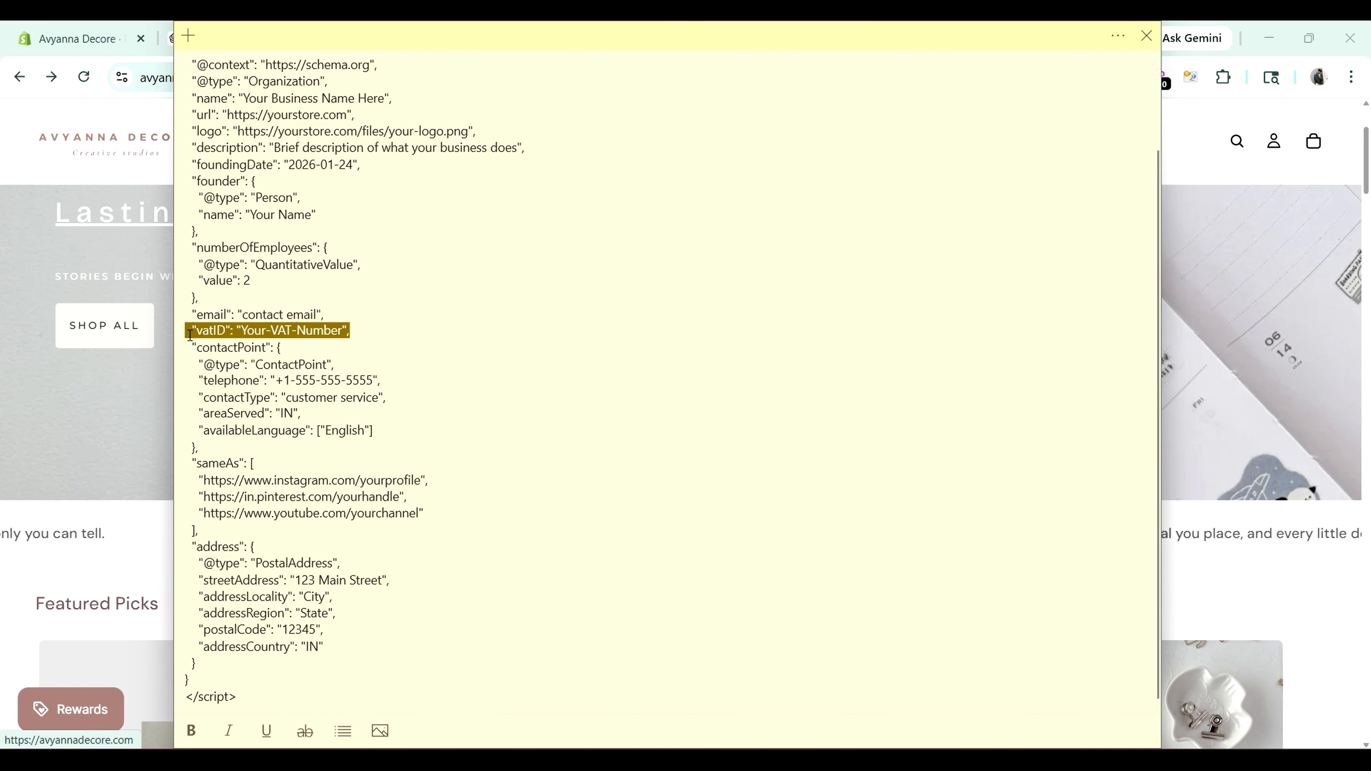
key("BackSpace")
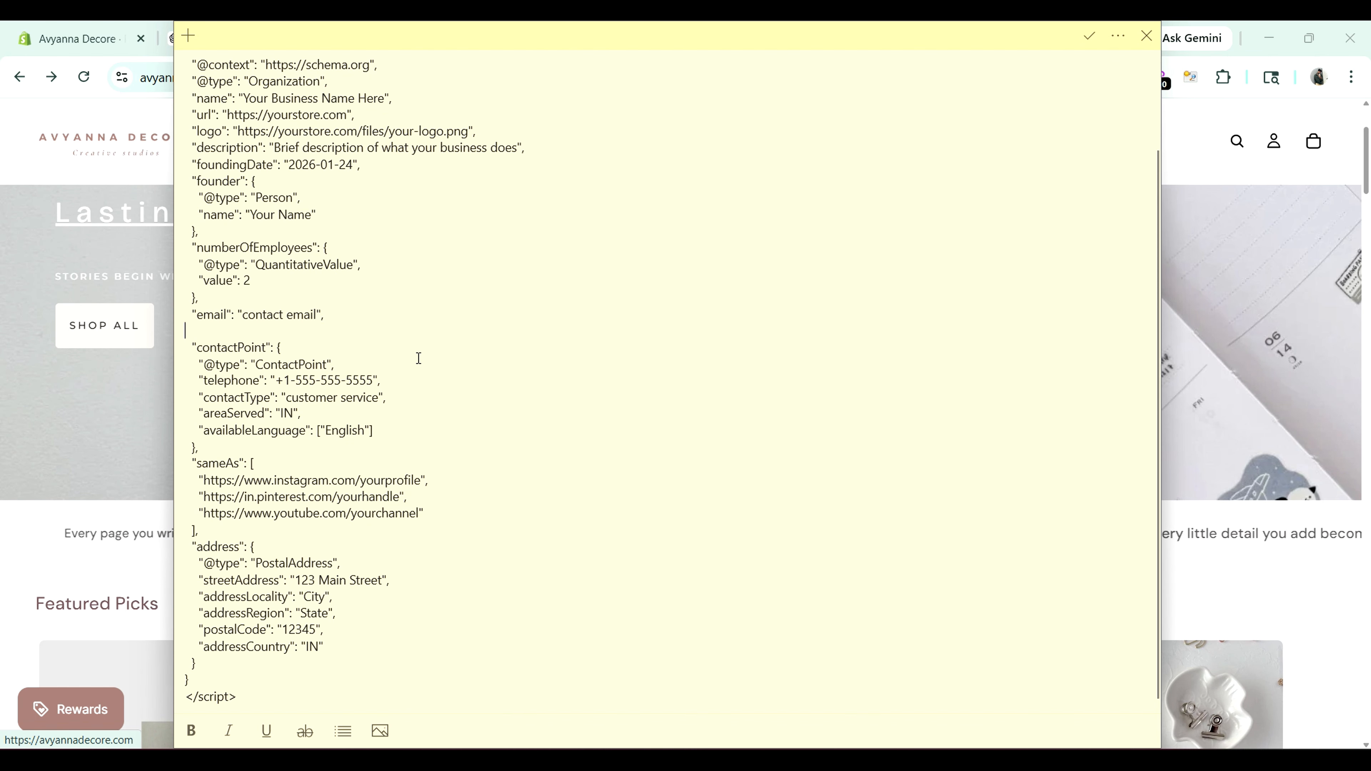
key("BackSpace")
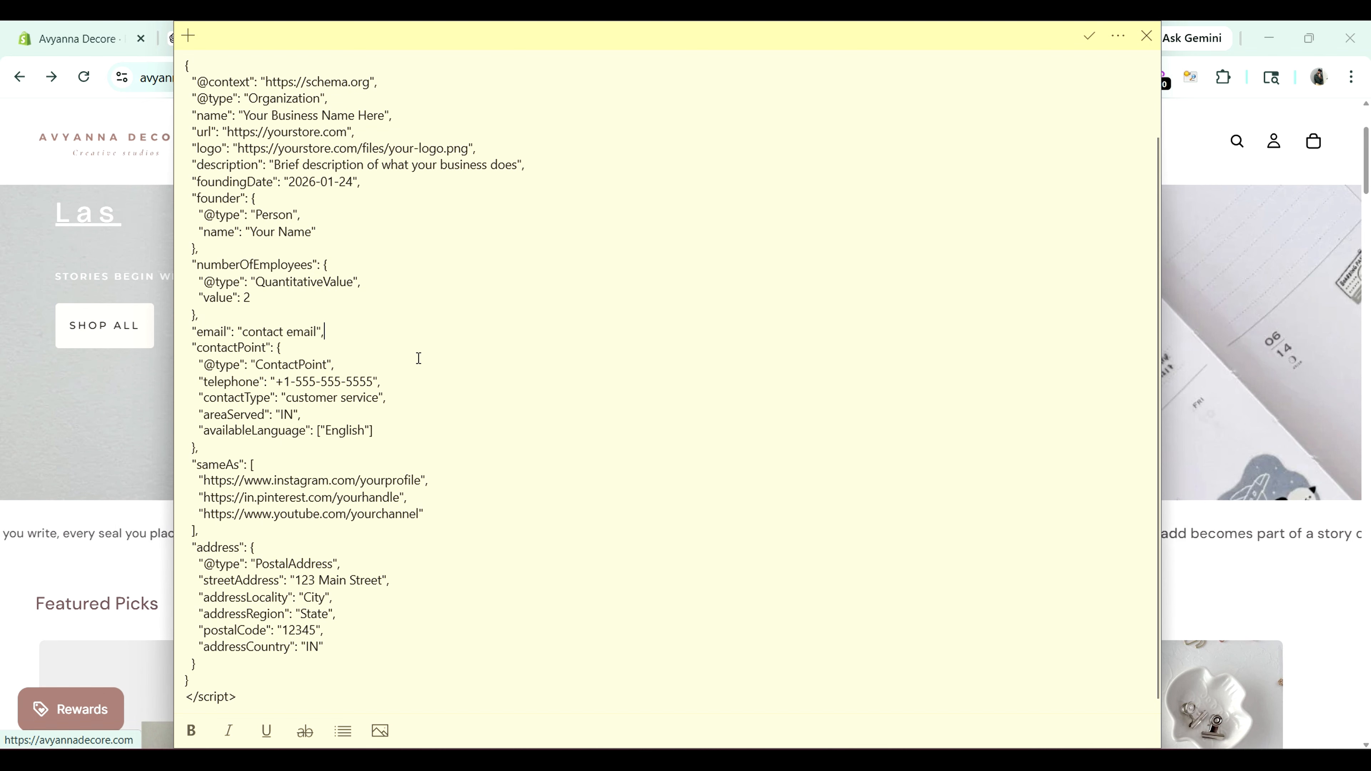
key("Return")
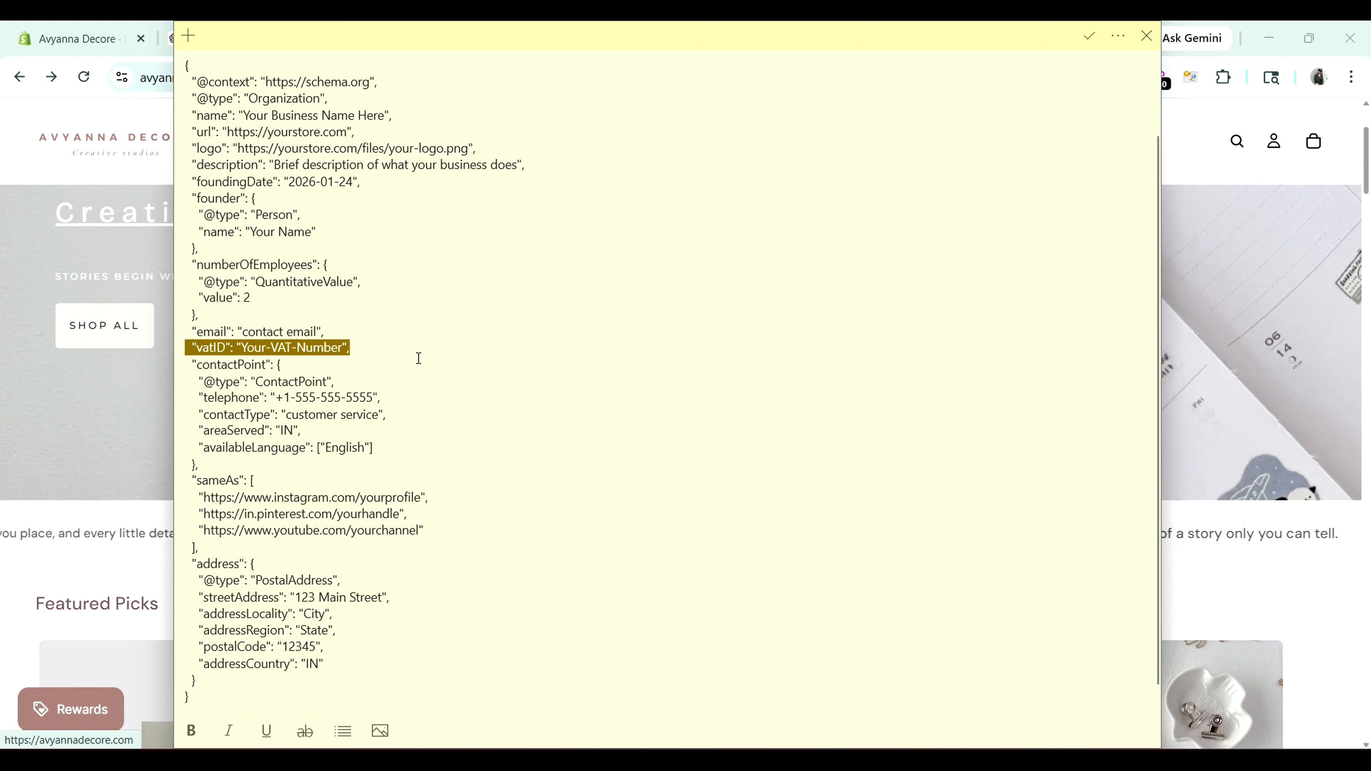
left_click(371, 367)
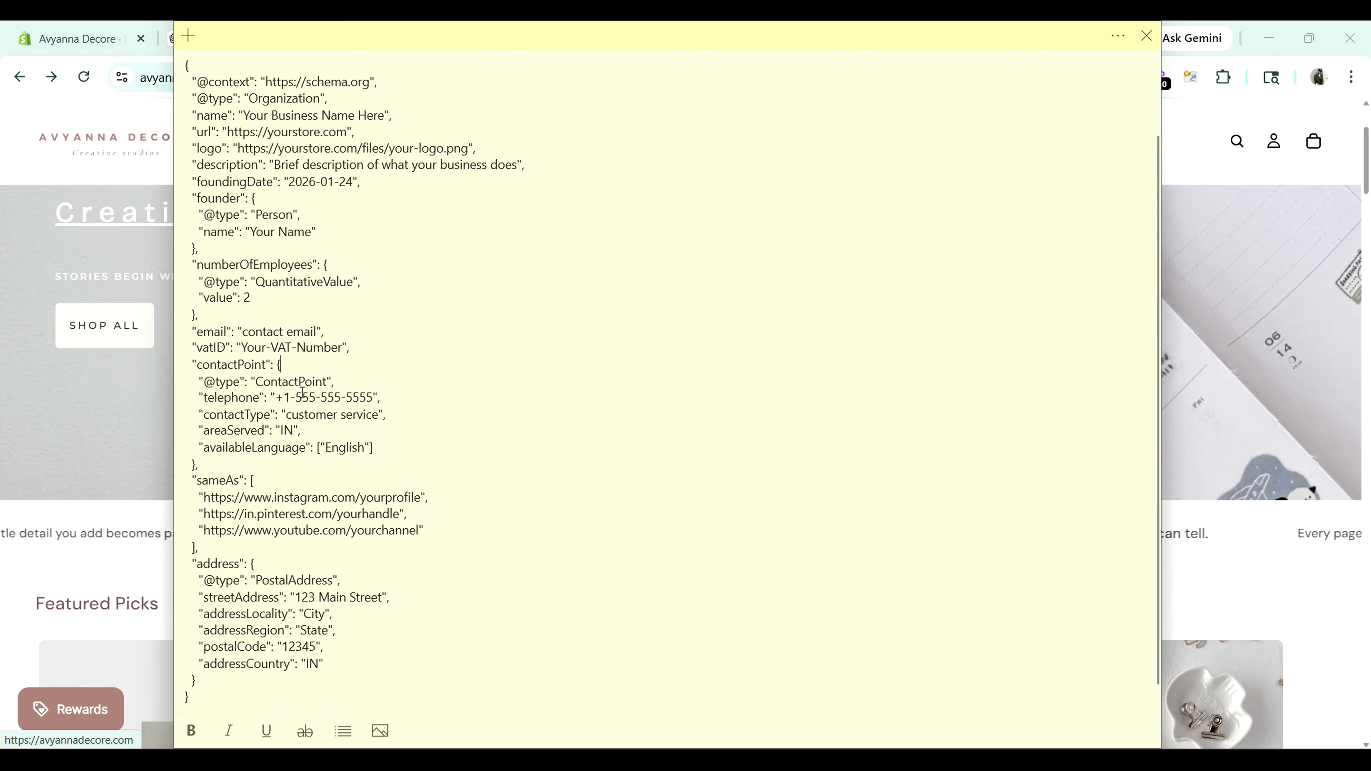
Step: Examine the placeholder telephone value in the contactPoint section of the schema template
left_click_drag(276, 397, 373, 397)
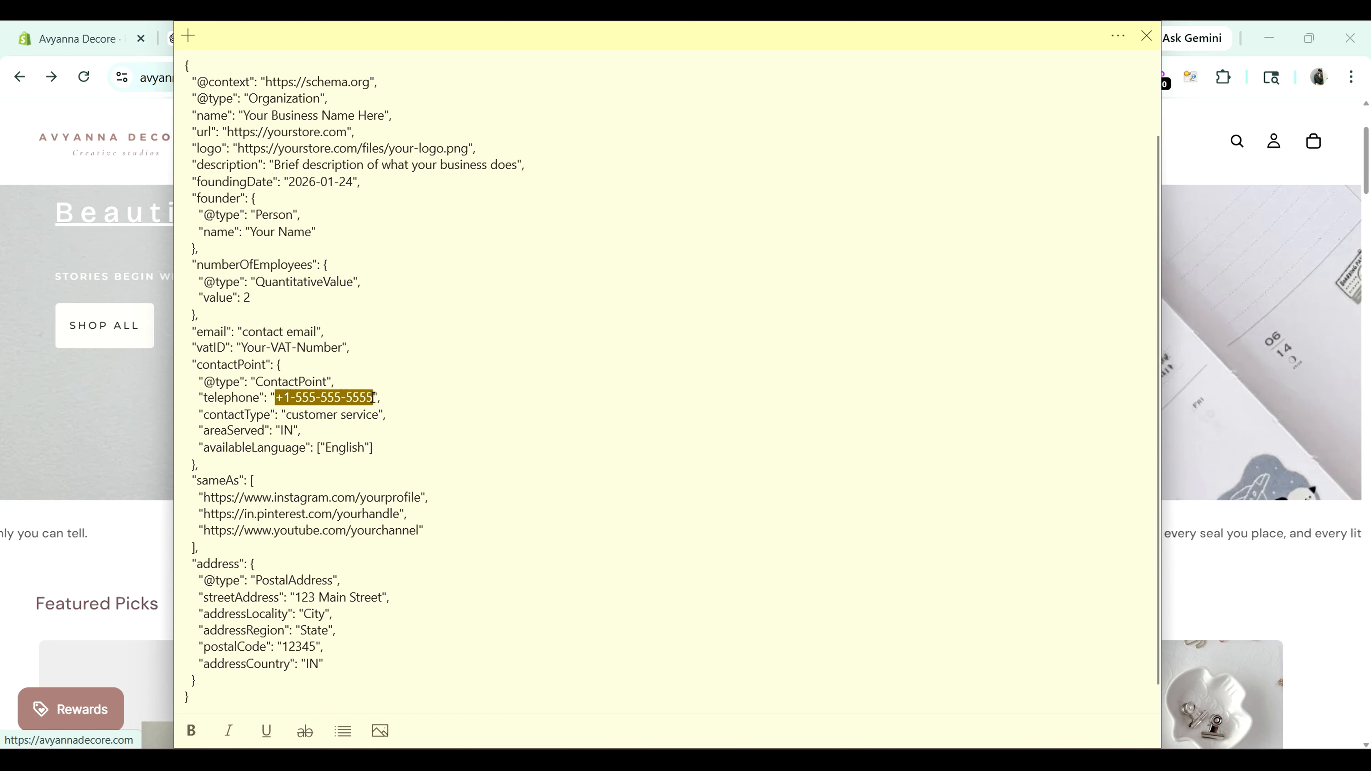
left_click(431, 387)
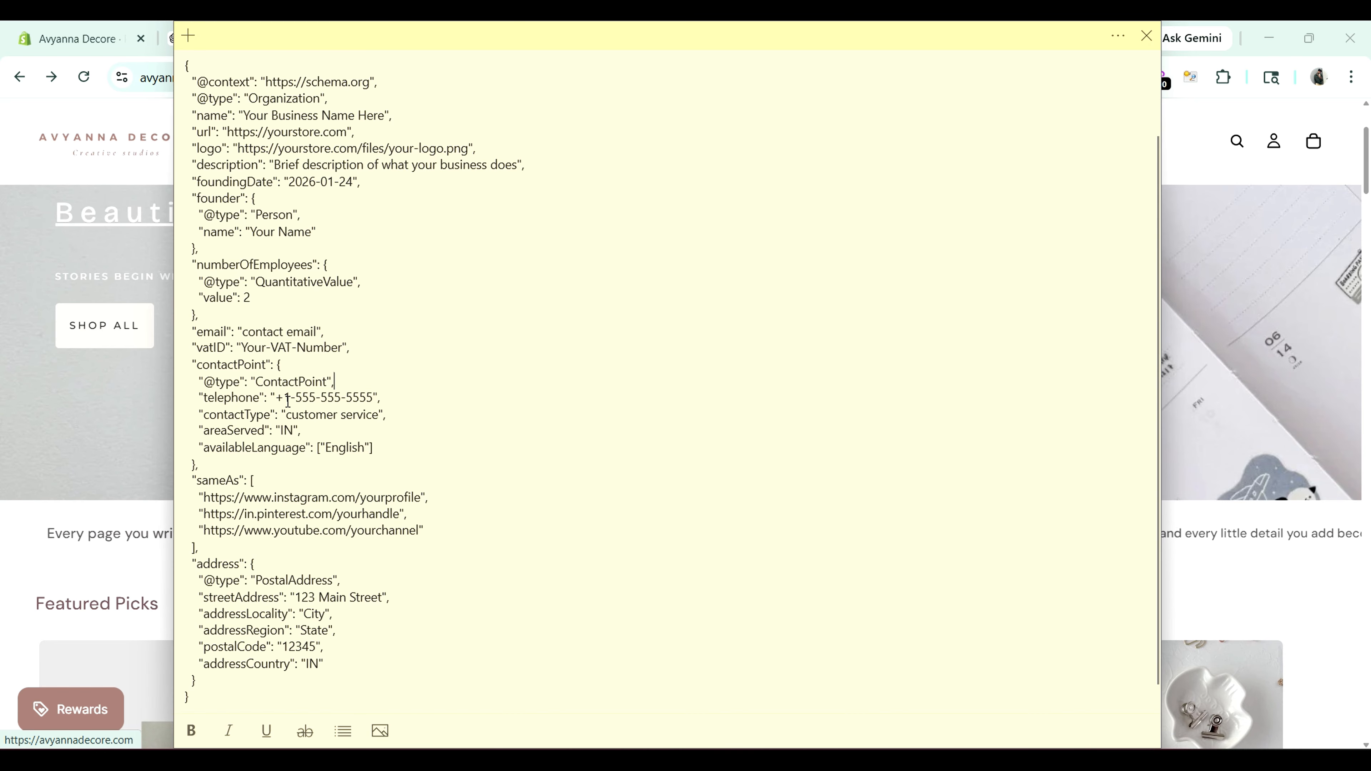
left_click_drag(276, 398, 374, 398)
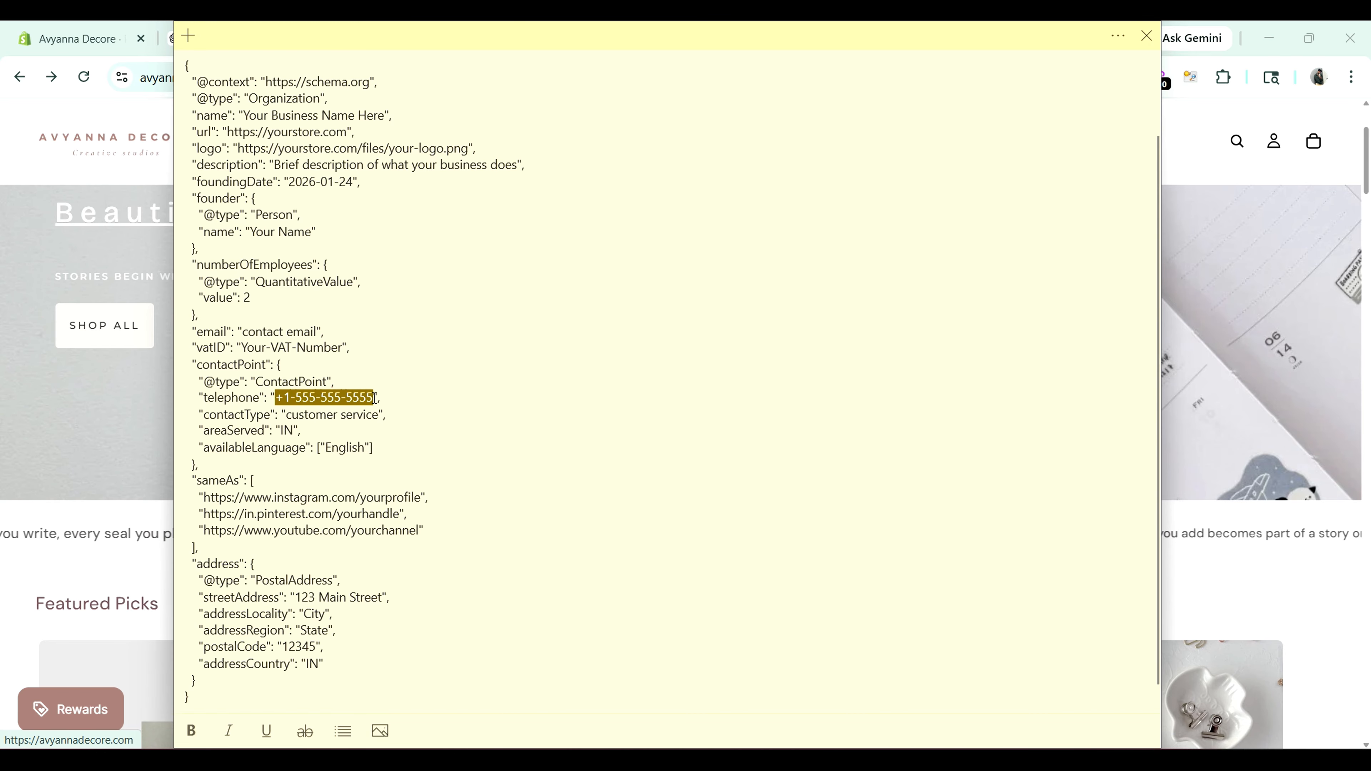
left_click(413, 414)
Step: Examine the placeholder Instagram, Pinterest and YouTube profile URLs in the sameAs section of the schema template
scroll(412, 415, "down", 1)
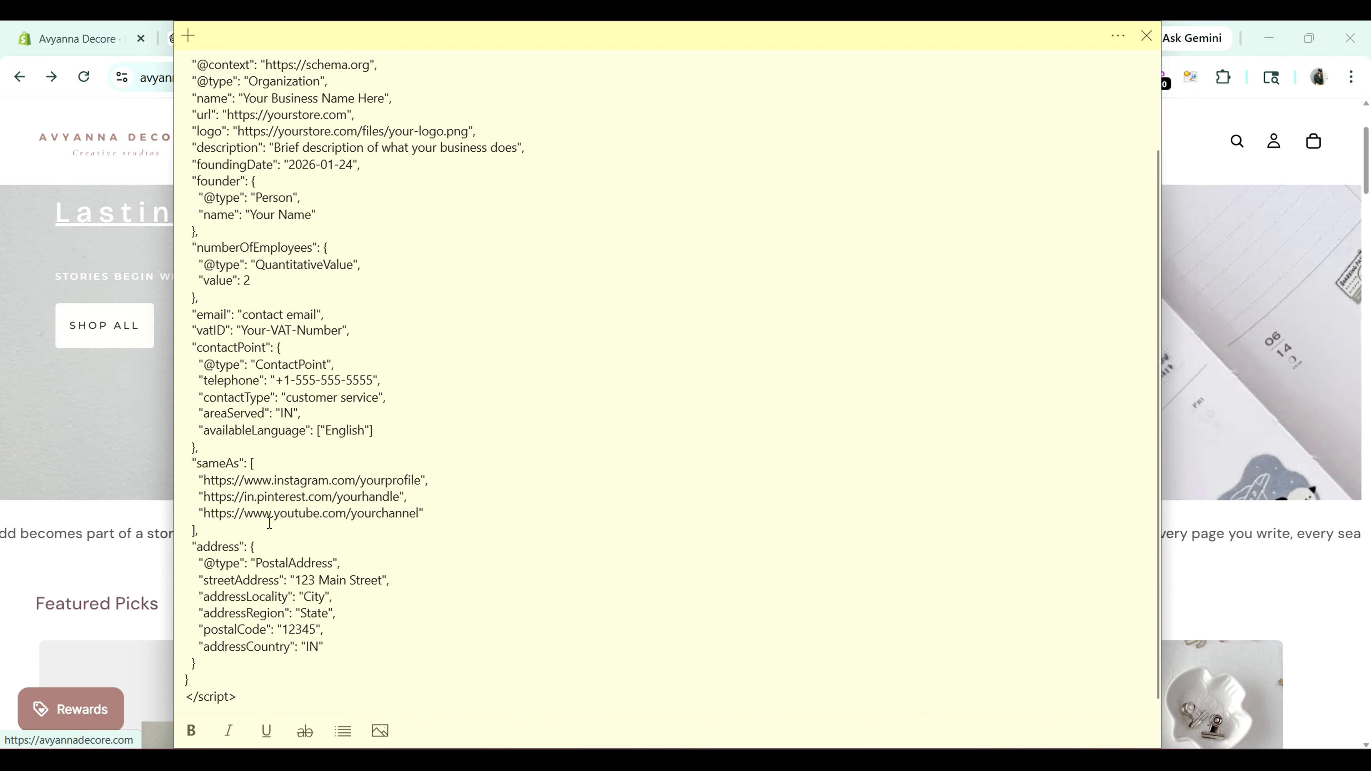
left_click_drag(209, 478, 420, 481)
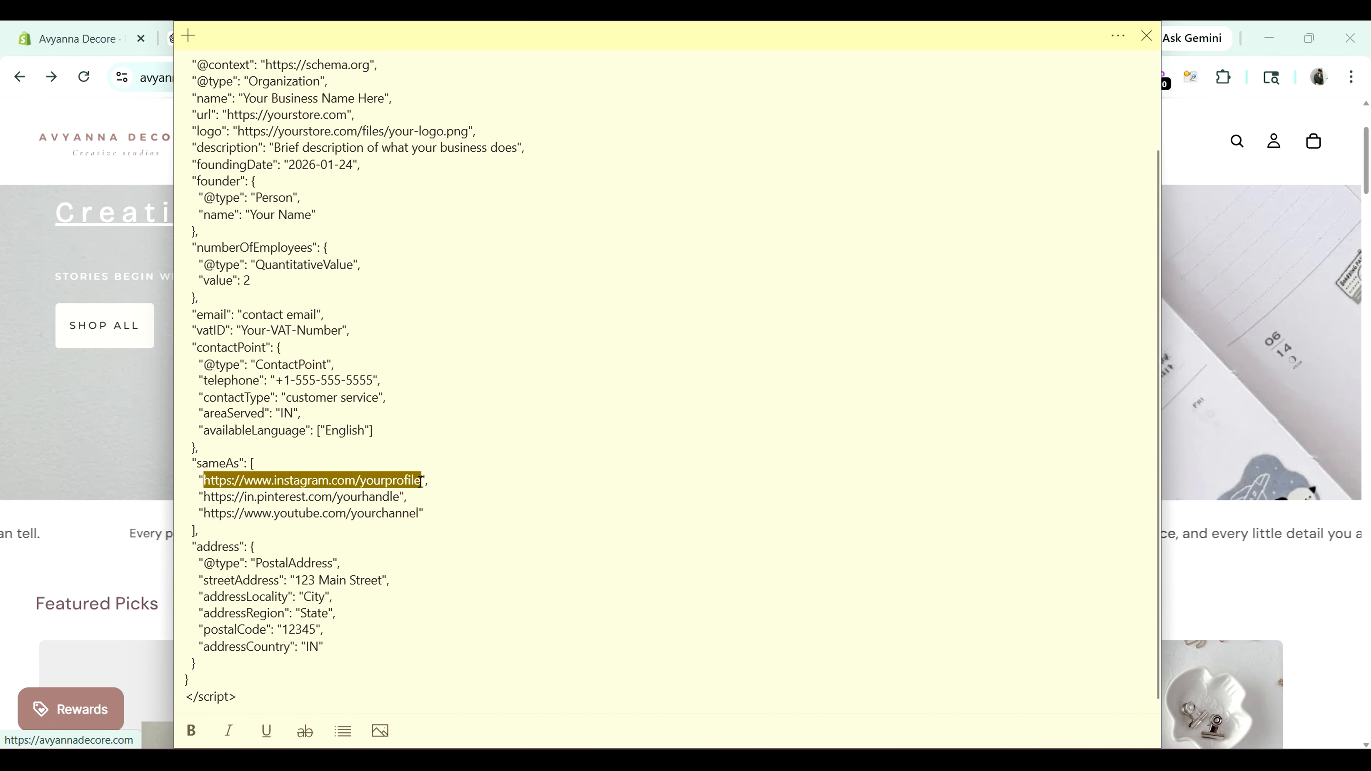
left_click_drag(205, 497, 401, 497)
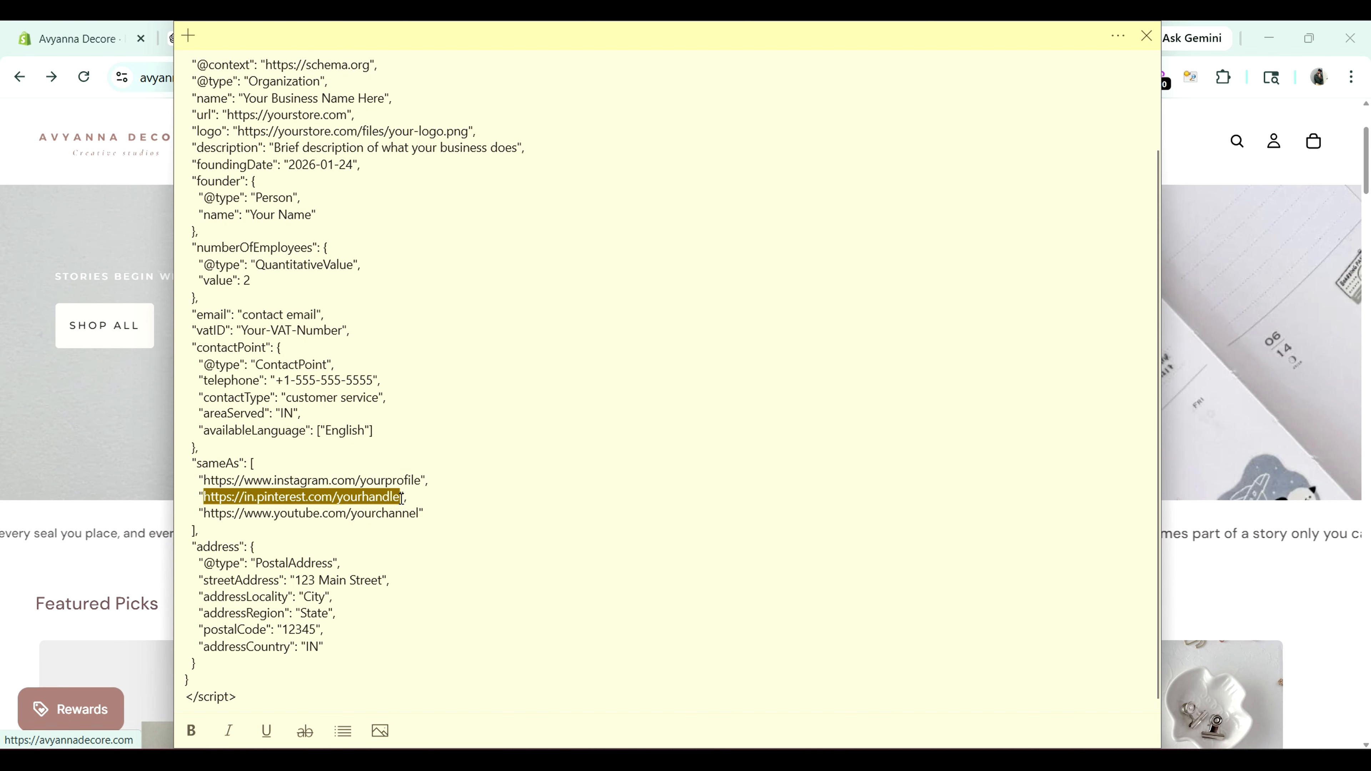
left_click(202, 513)
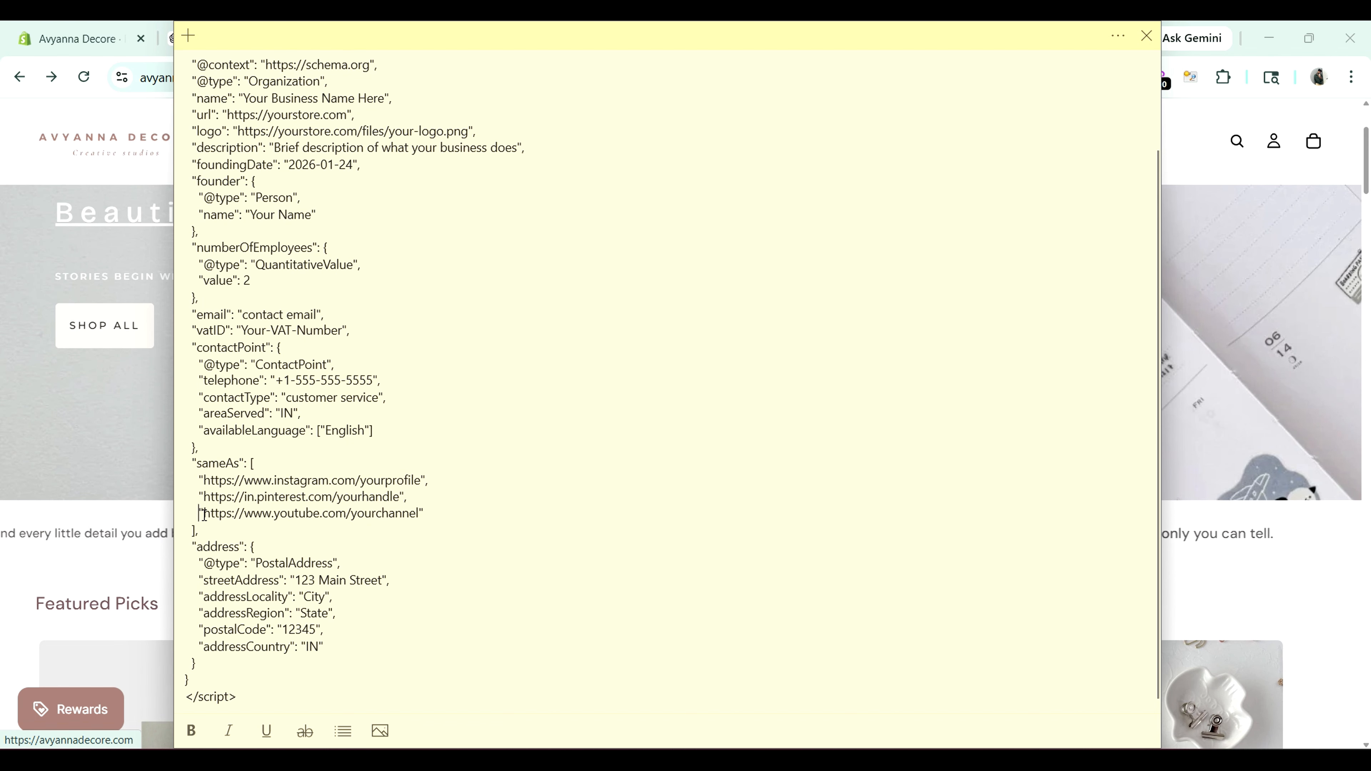
left_click_drag(219, 515, 424, 512)
left_click(427, 512)
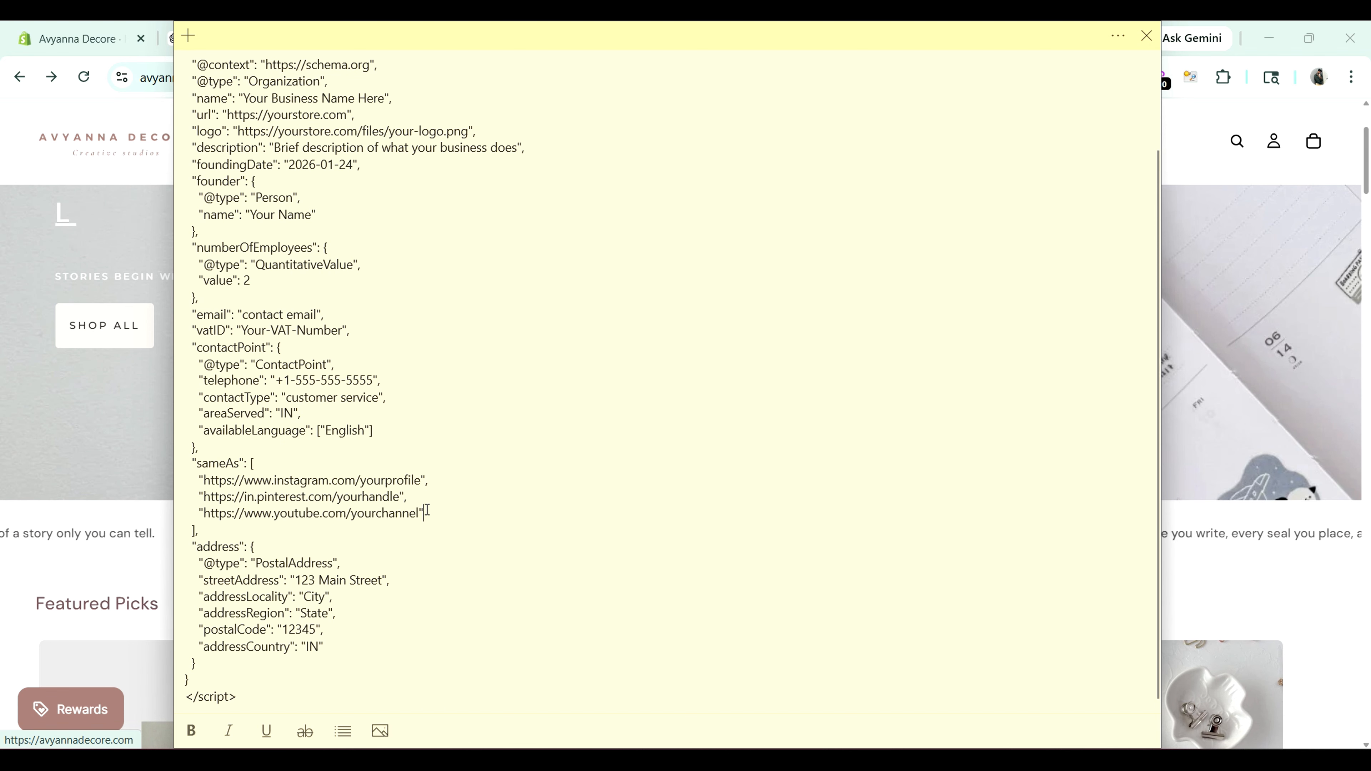
left_click_drag(208, 515, 426, 514)
left_click(425, 513)
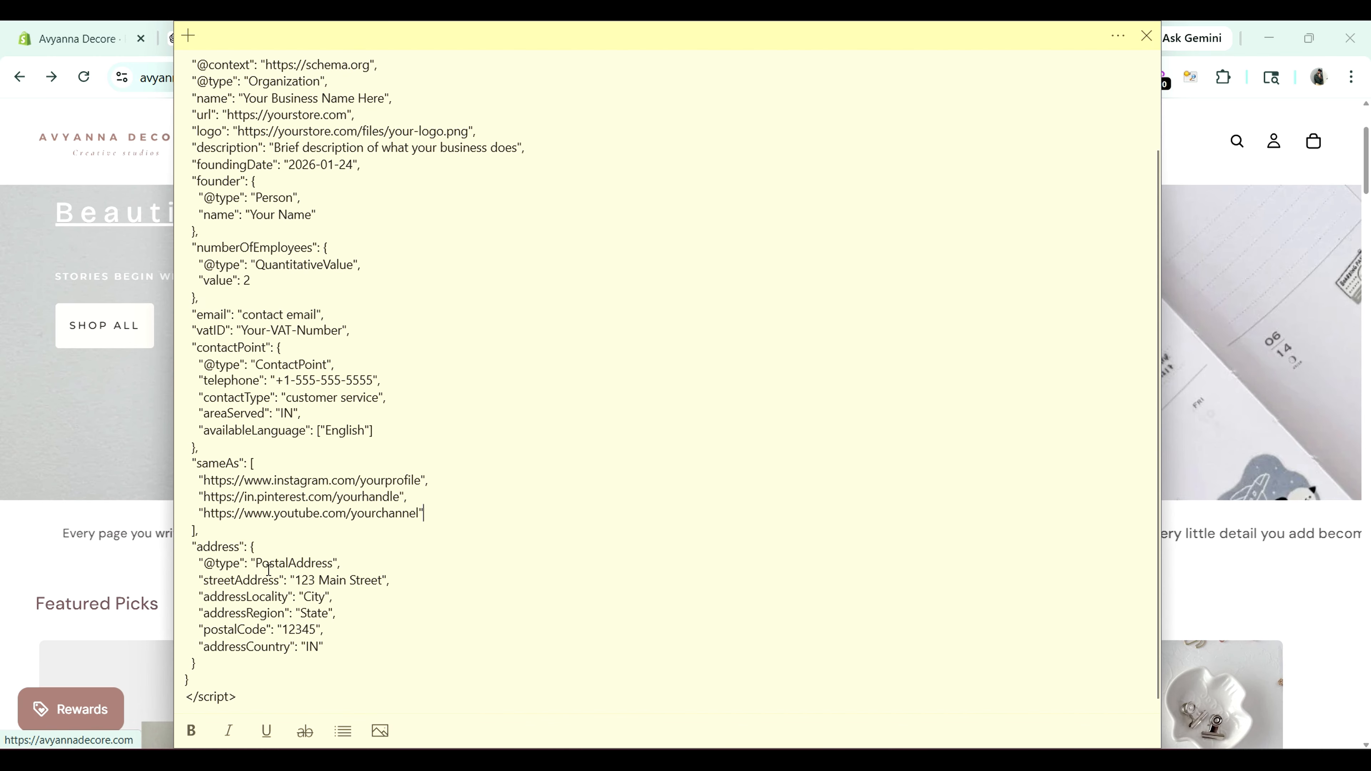
scroll(261, 683, "up", 2)
scroll(243, 442, "down", 2)
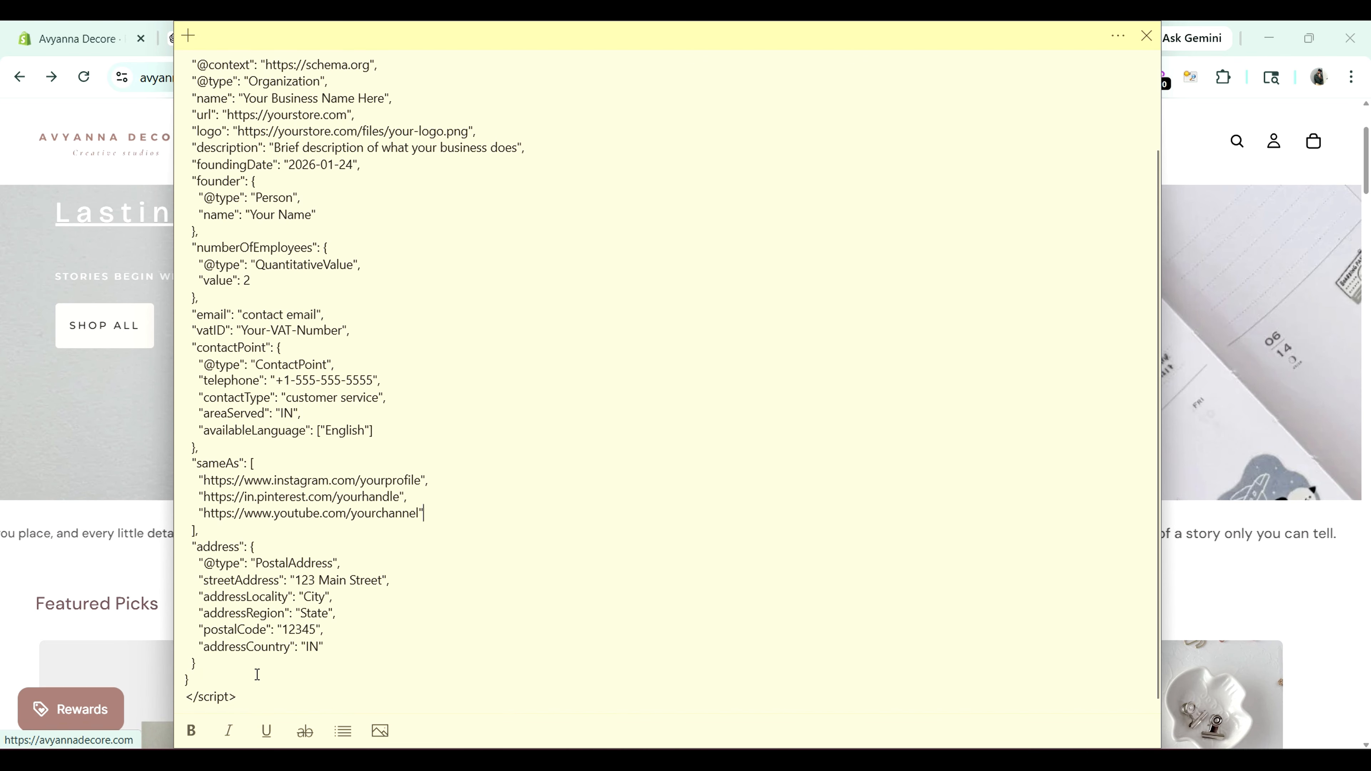
Step: Copy the entire filled-in Avyanna Decore Organization schema from the other sticky note
left_click_drag(242, 695, 189, 114)
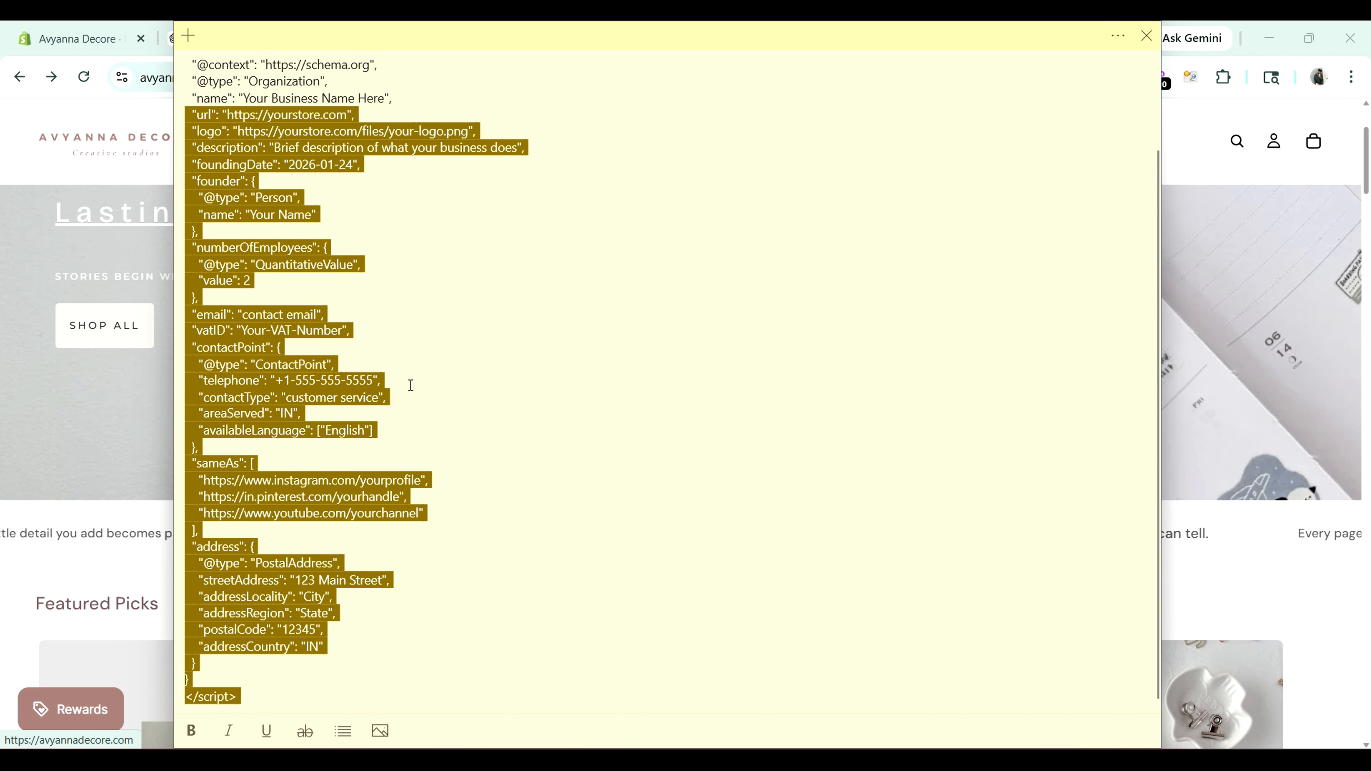
left_click(620, 726)
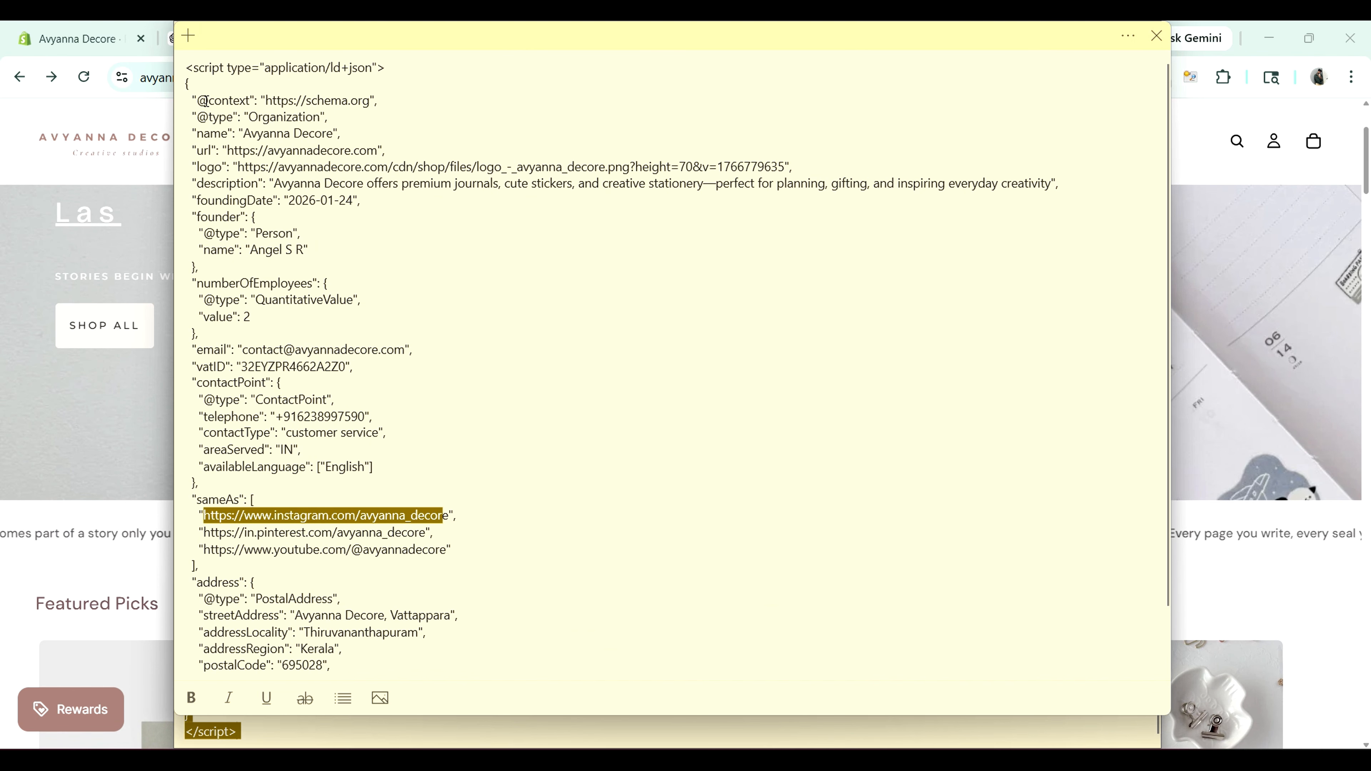
left_click_drag(186, 67, 324, 676)
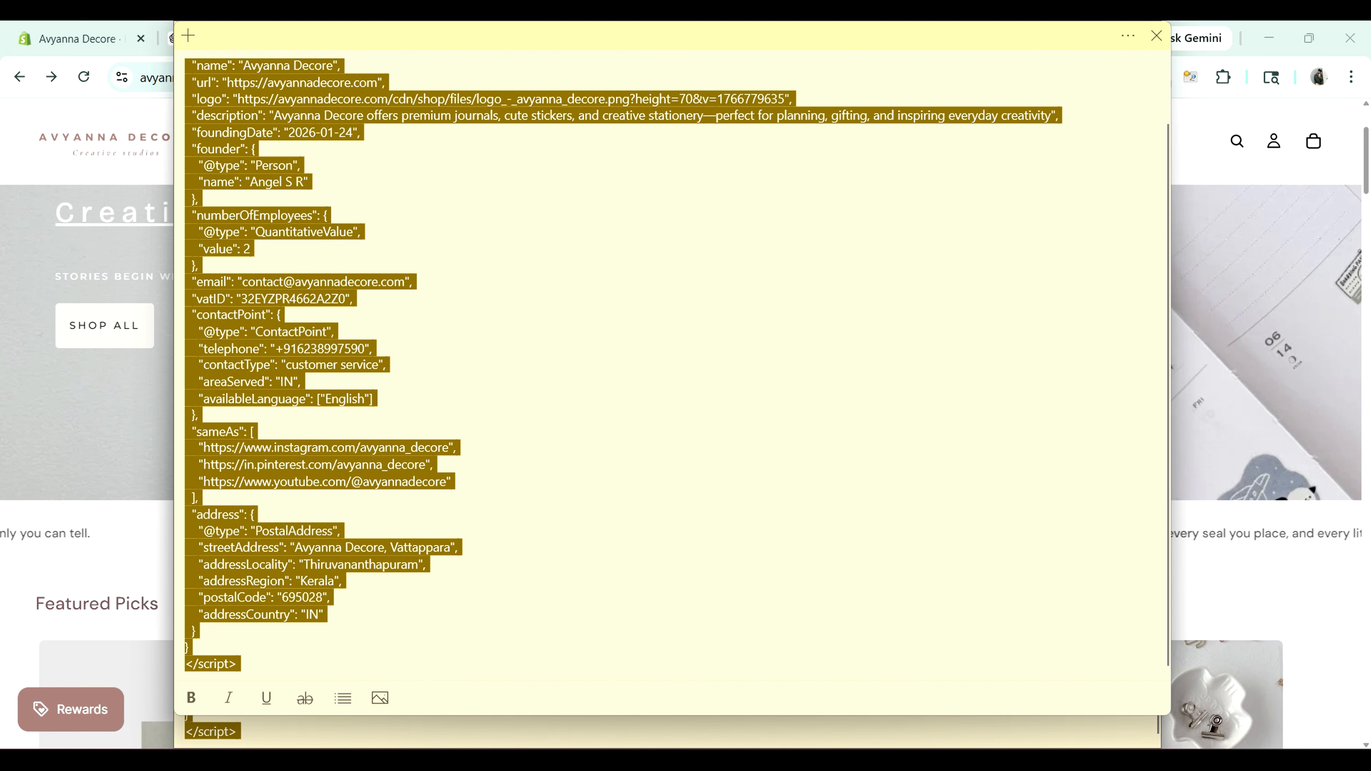
right_click(241, 359)
left_click(272, 320)
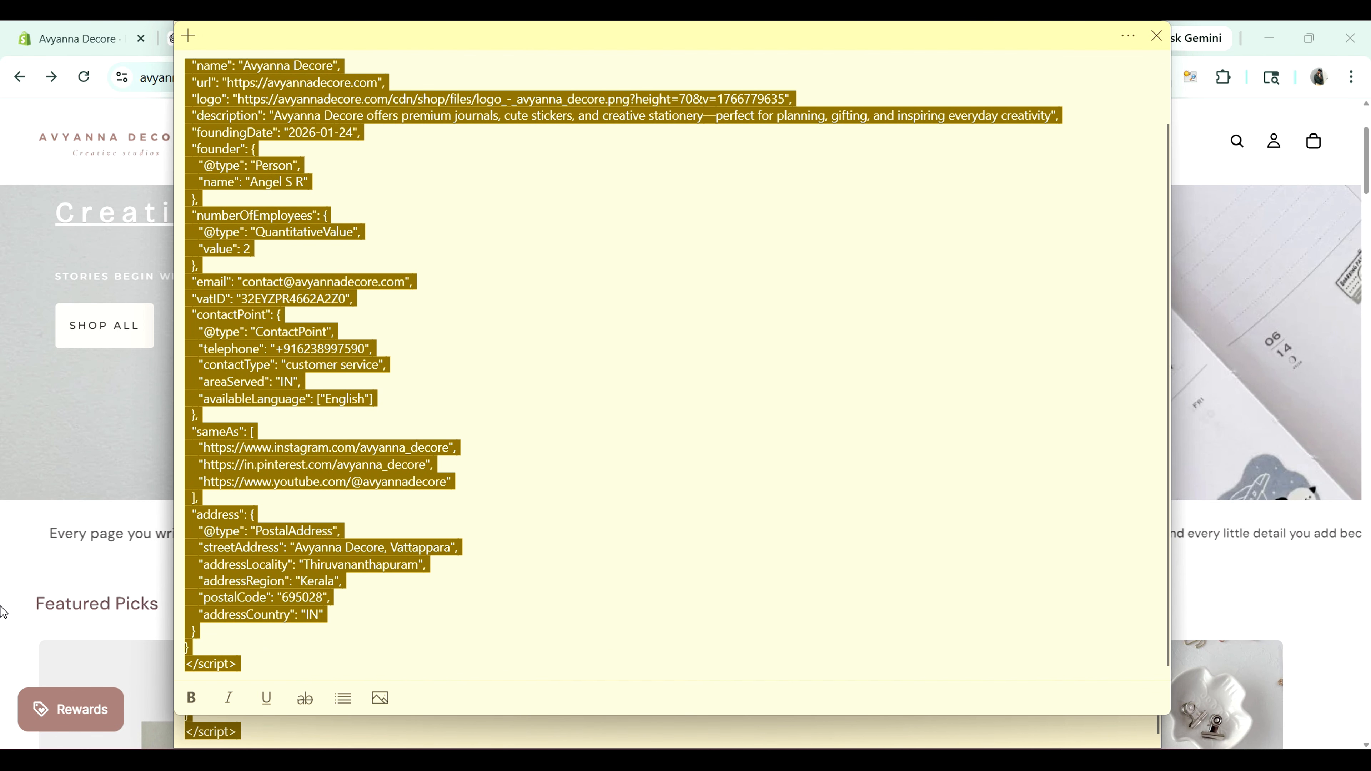
Step: Switch to ChatGPT and submit "chechk the schema correct or not" followed by the copied Organization schema
left_click(92, 303)
left_click(211, 38)
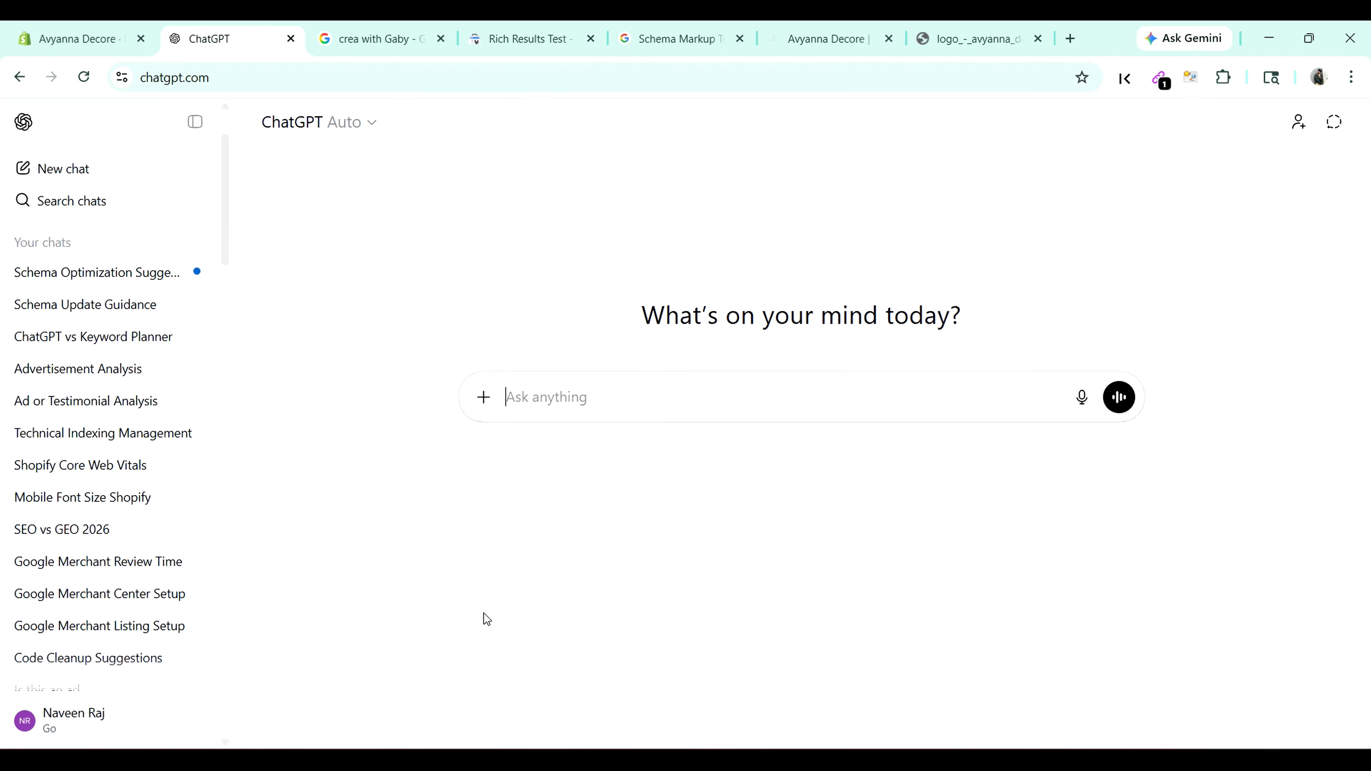
type("chech")
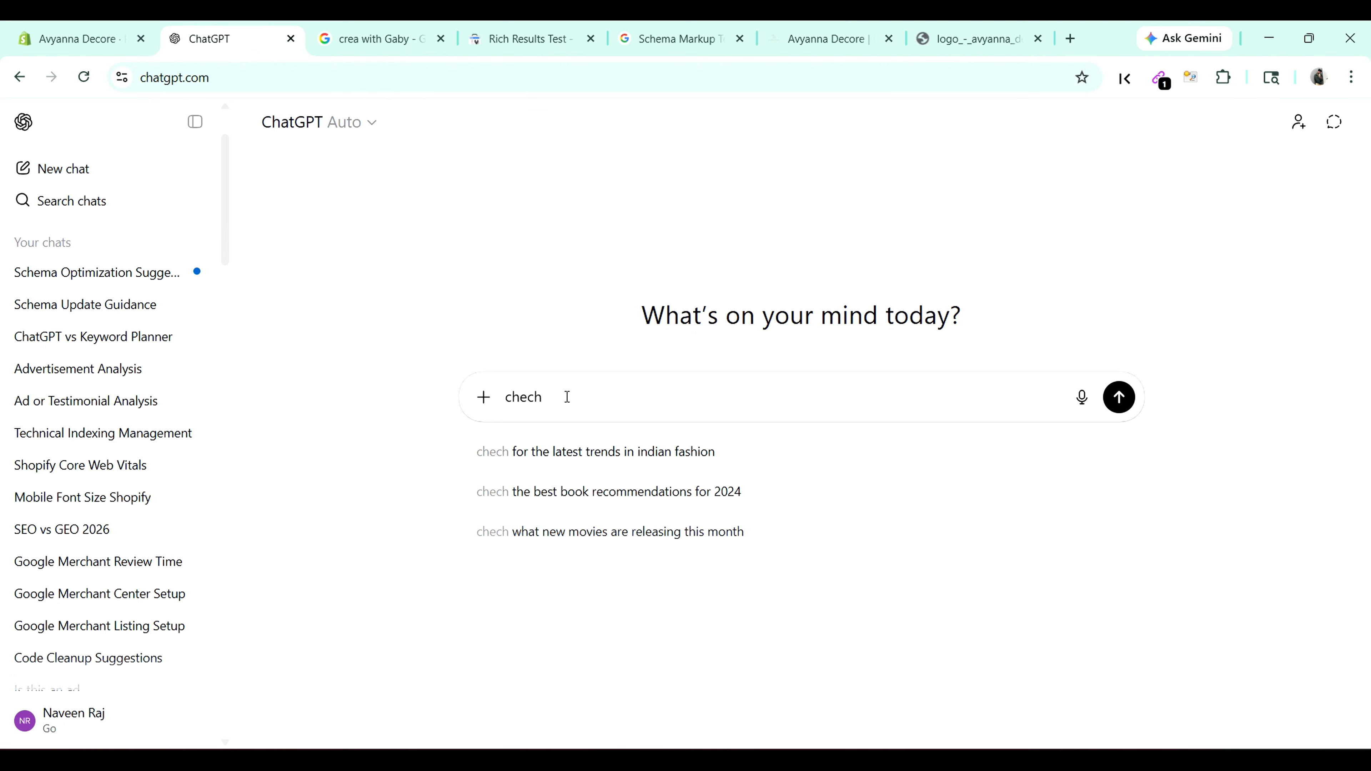
type("k the")
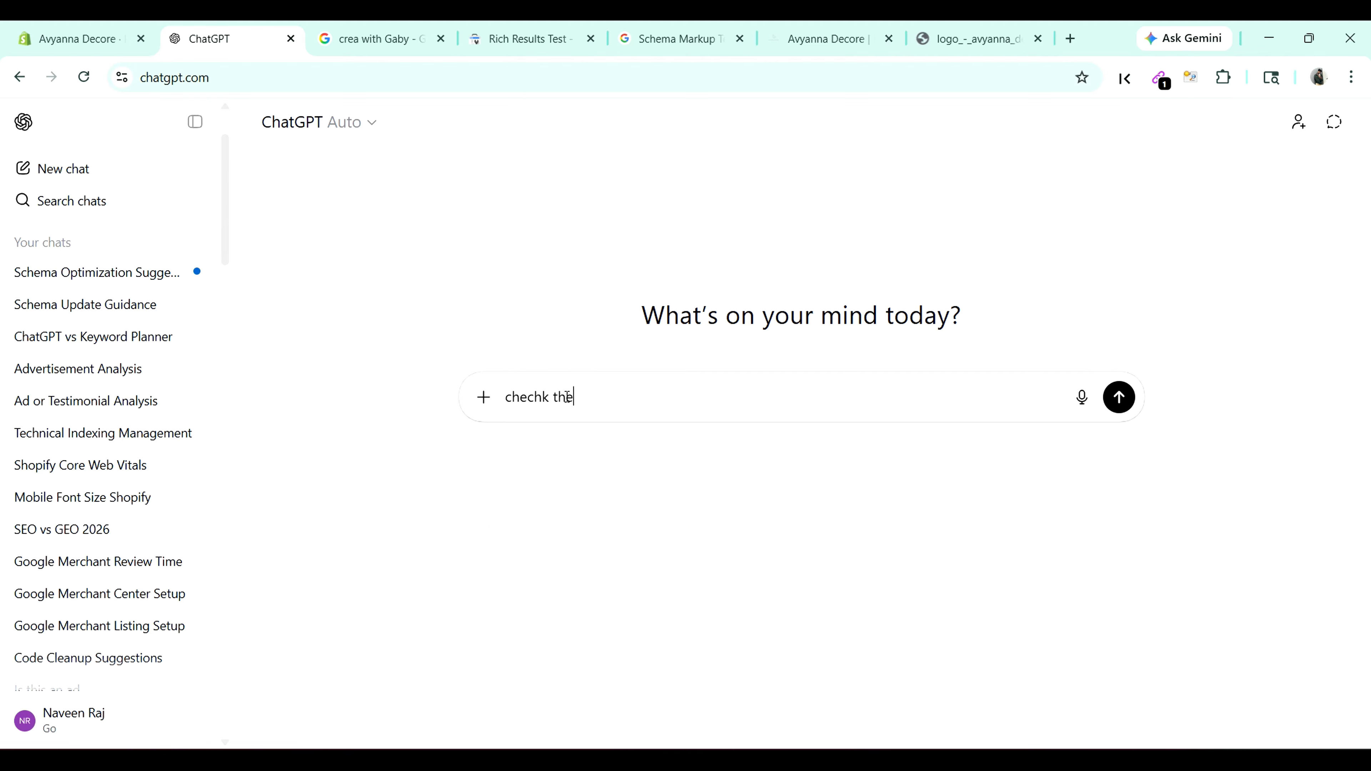
type(" schema correct or not \"")
key("ctrl+v")
key("Return")
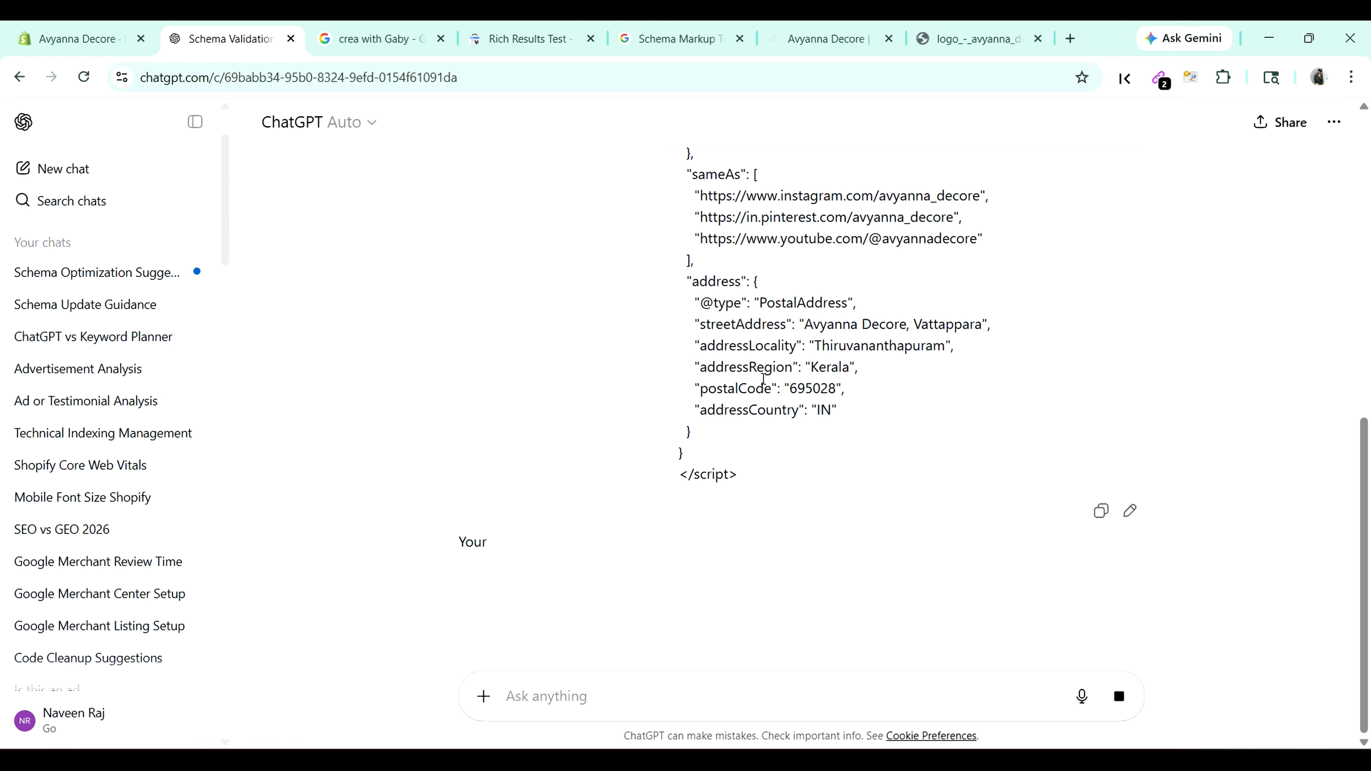
Step: Review the suggested schema improvements in the reply and copy the code of the Final Optimized Schema
scroll(790, 374, "down", 3)
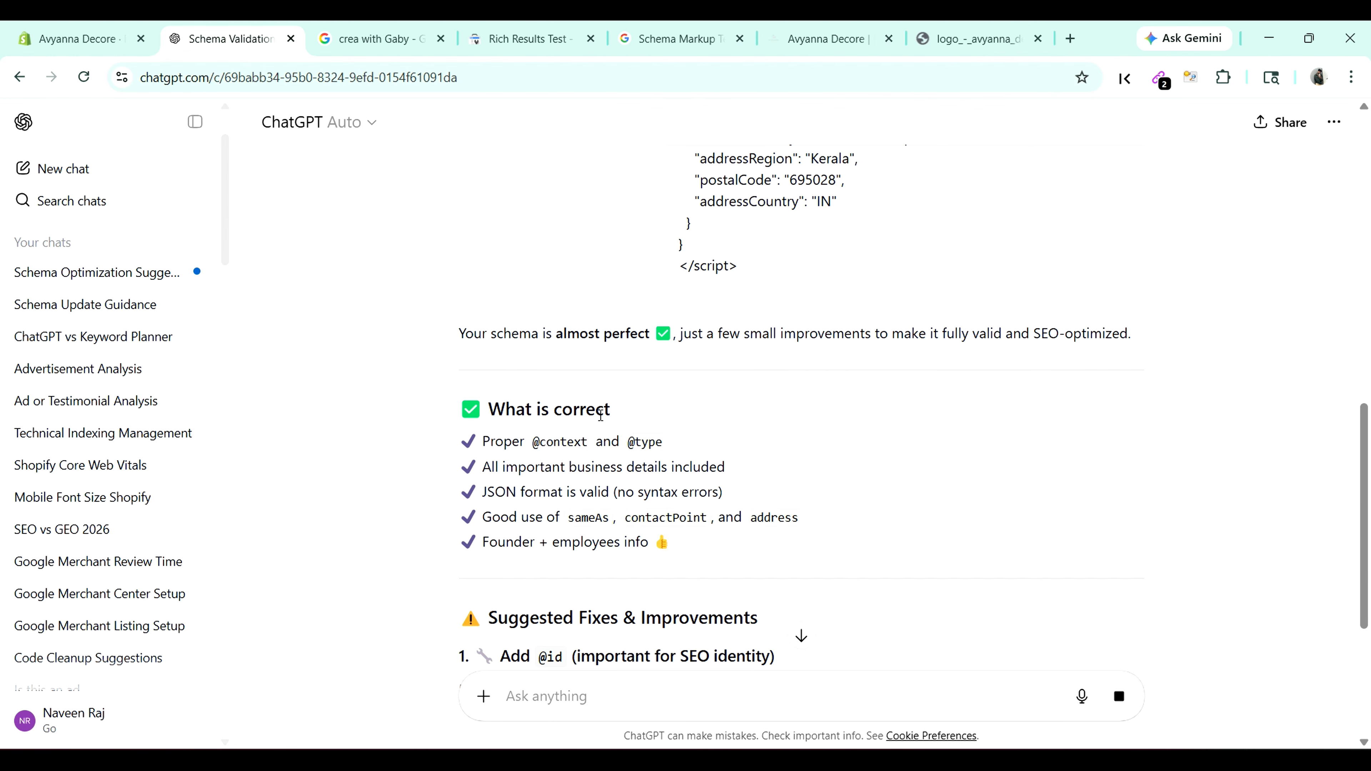
scroll(989, 436, "up", 15)
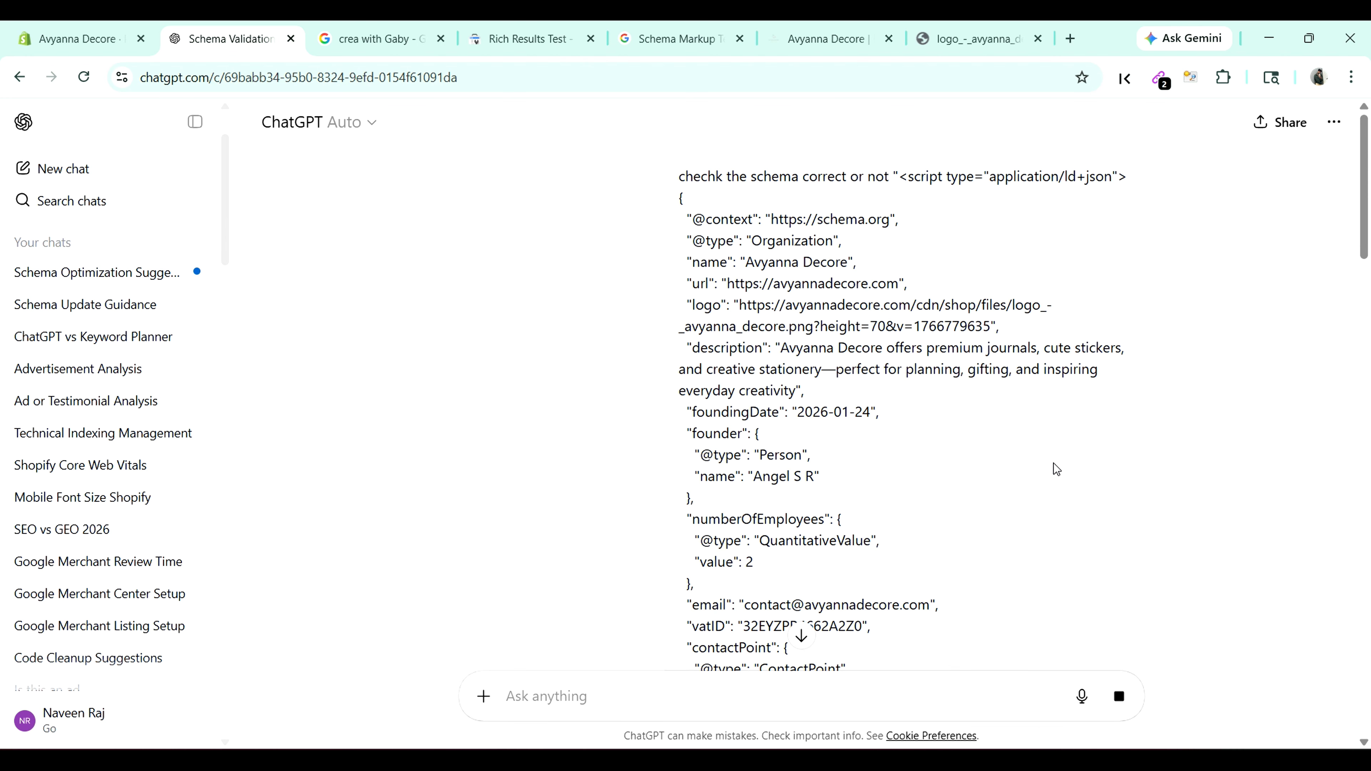
scroll(1080, 512, "down", 12)
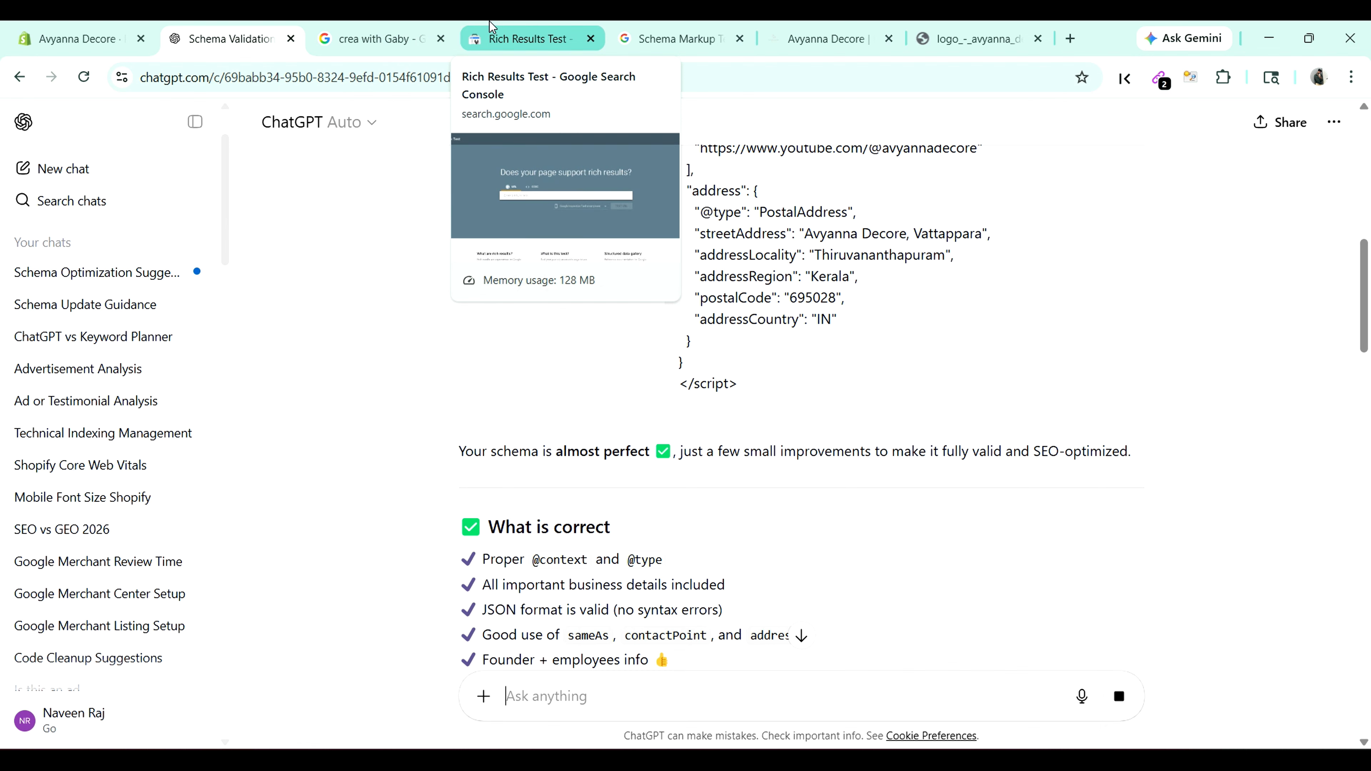
scroll(672, 476, "down", 15)
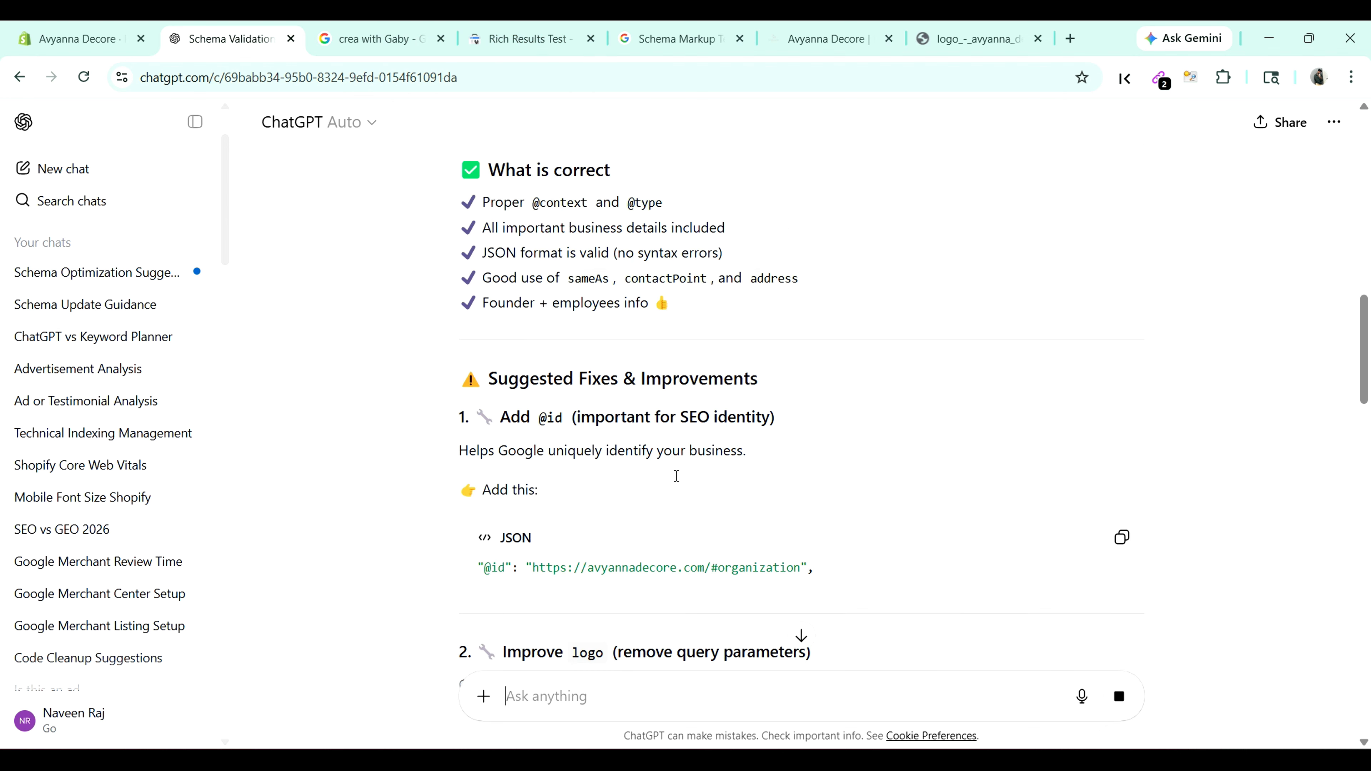
scroll(672, 475, "down", 20)
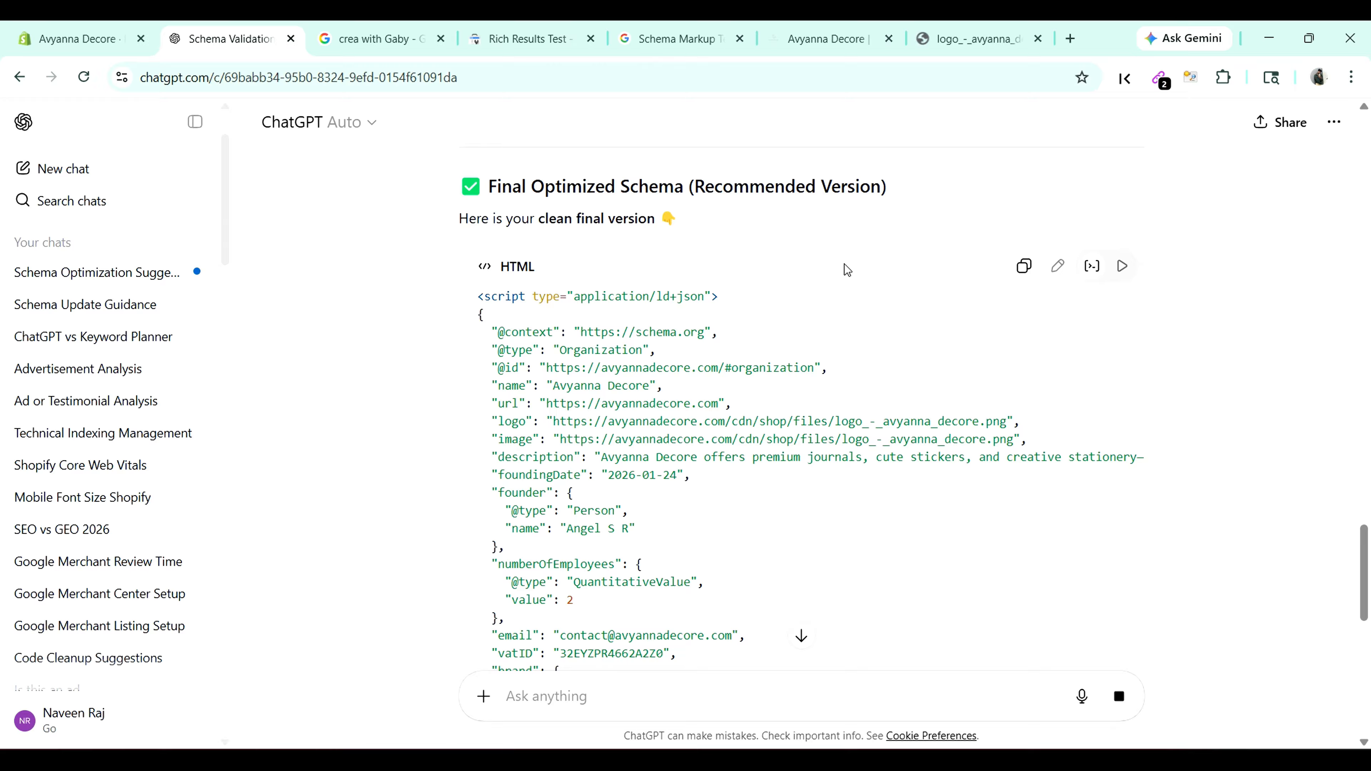
left_click(1031, 268)
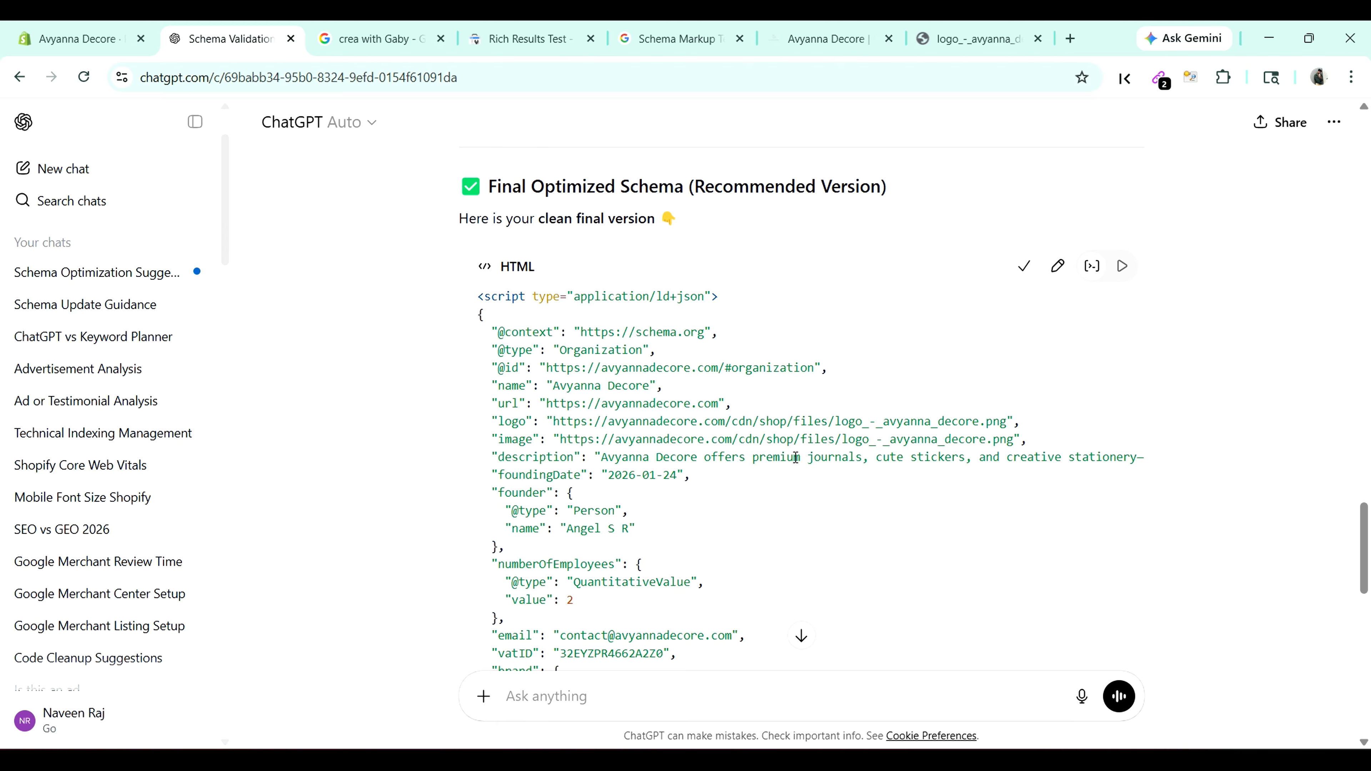
scroll(797, 457, "down", 5)
scroll(796, 457, "down", 5)
scroll(796, 458, "up", 5)
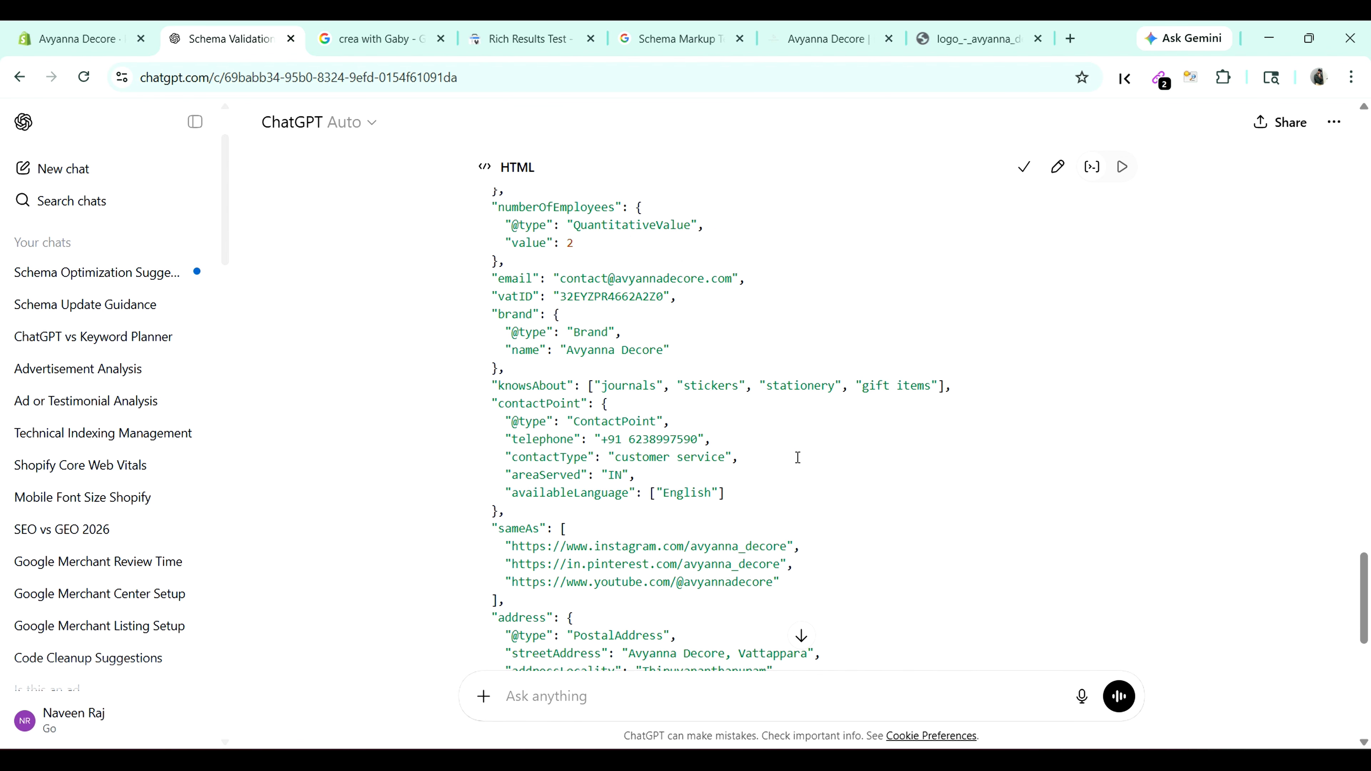
scroll(798, 458, "up", 3)
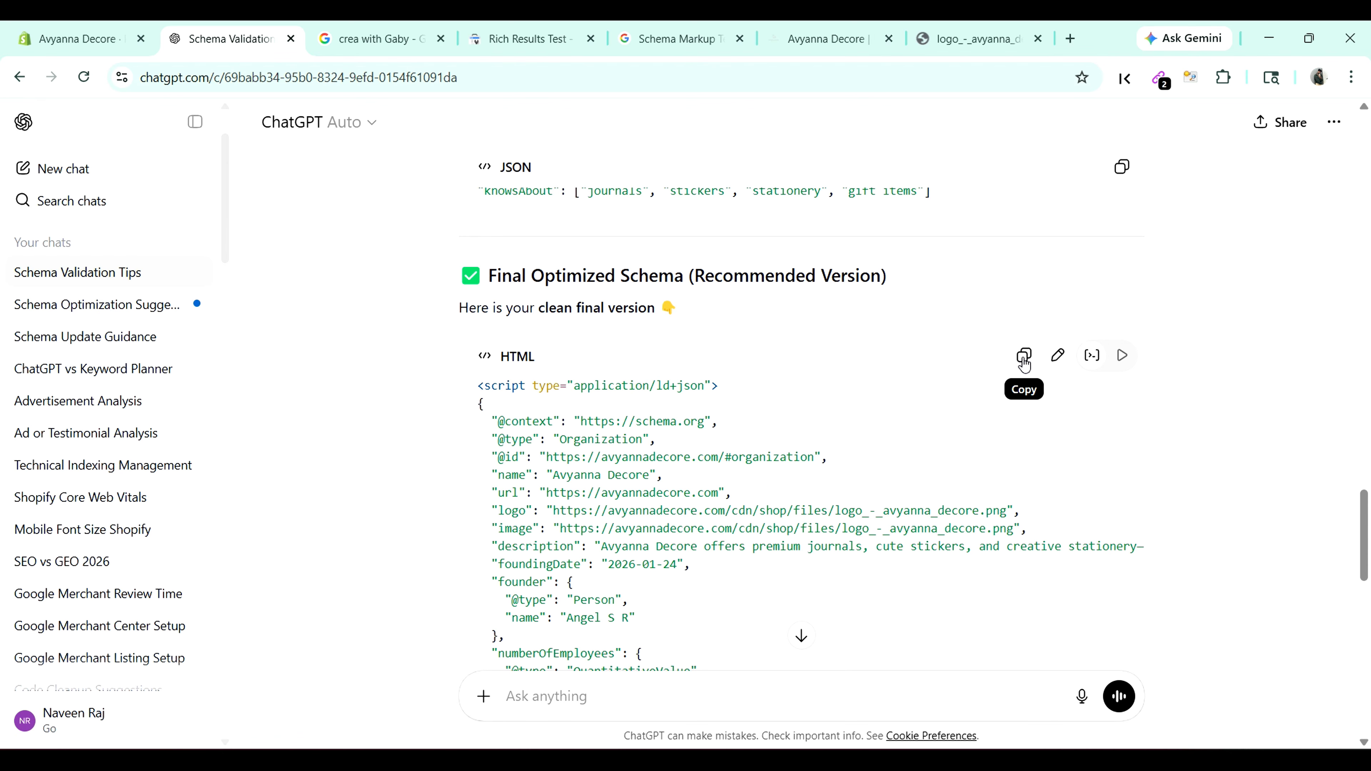
left_click(1025, 357)
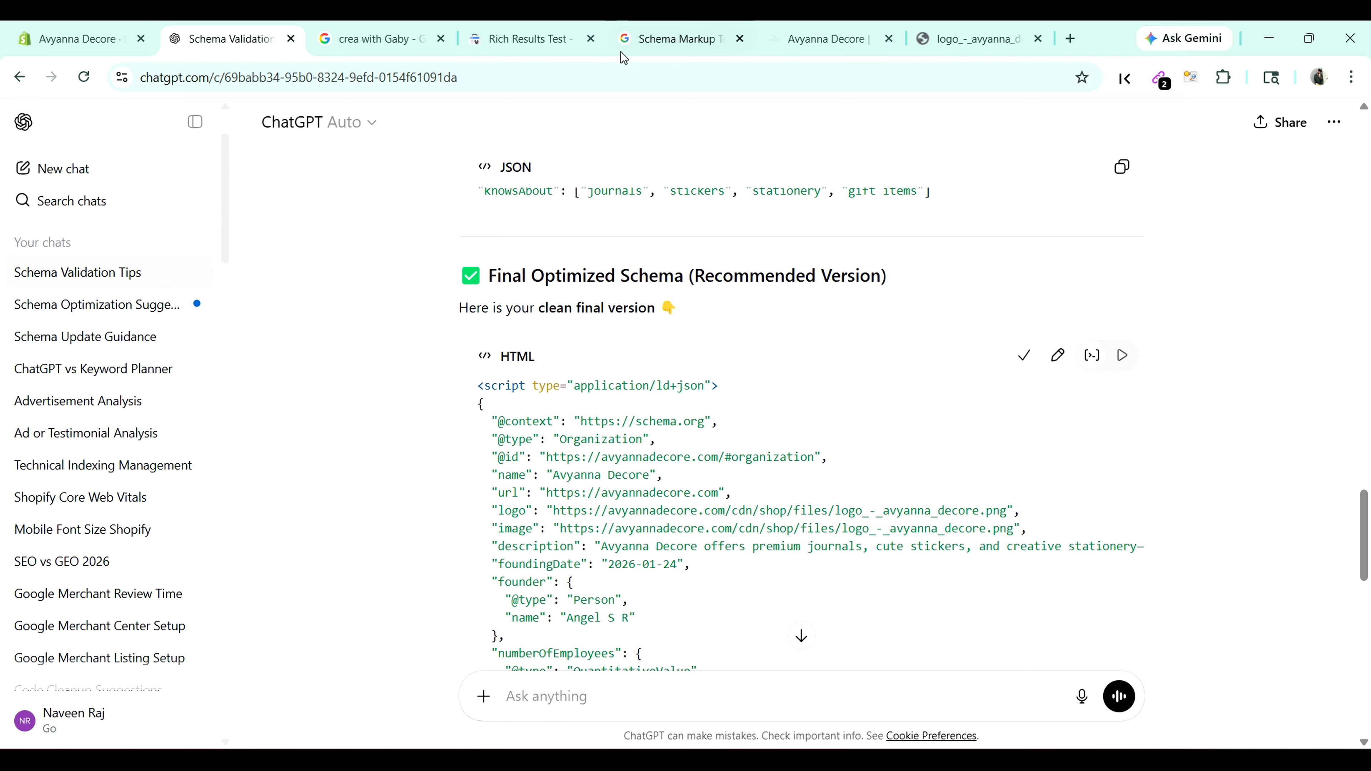
Step: Search Google for "schema chek" and open the Schema Markup Validator at validator.schema.org
left_click(543, 30)
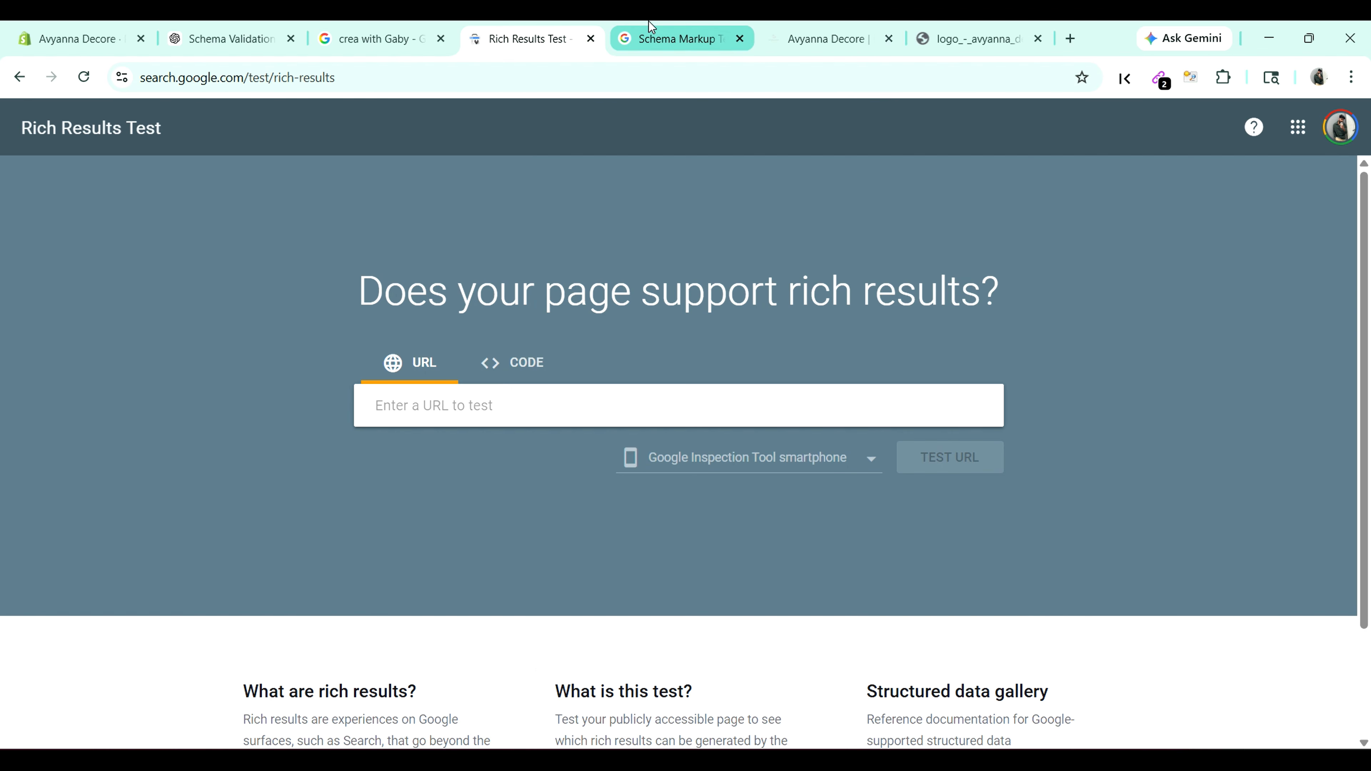
left_click(699, 29)
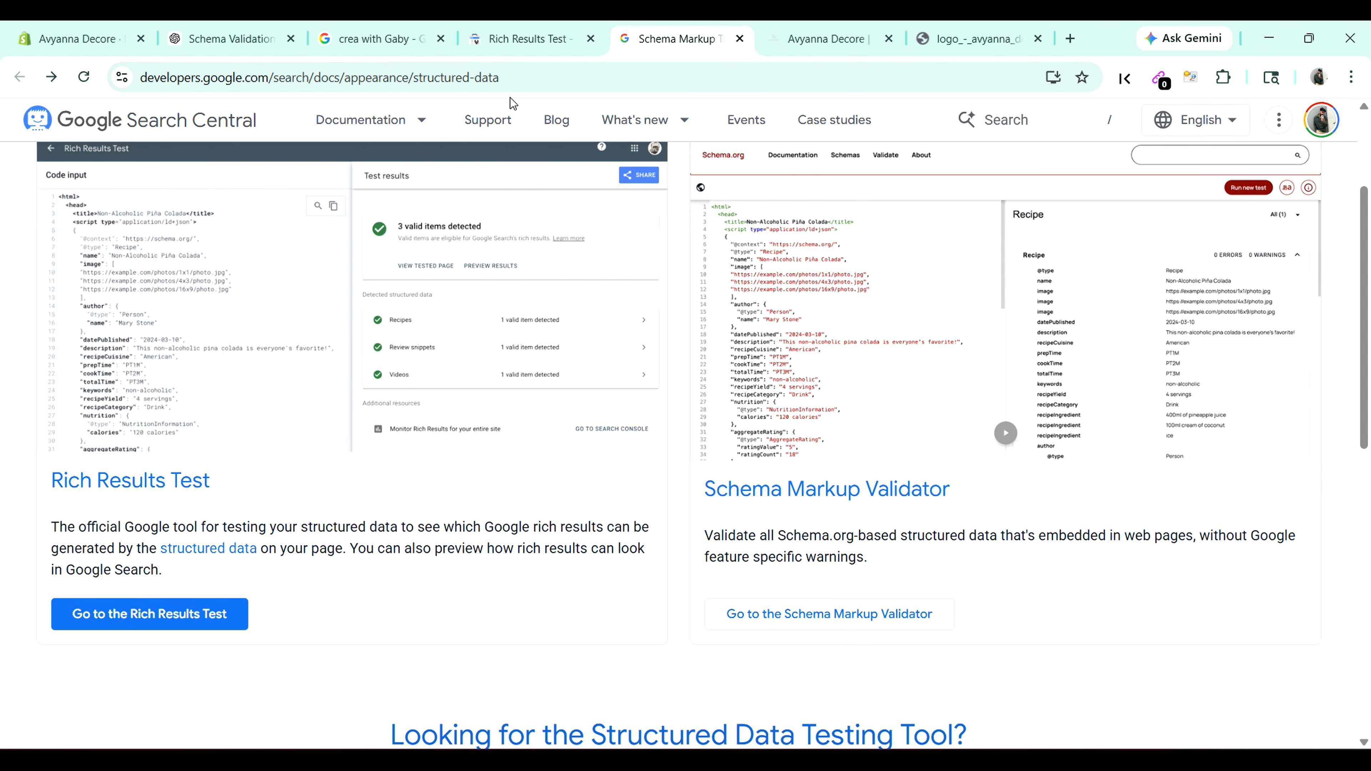
left_click(517, 80)
type("sche")
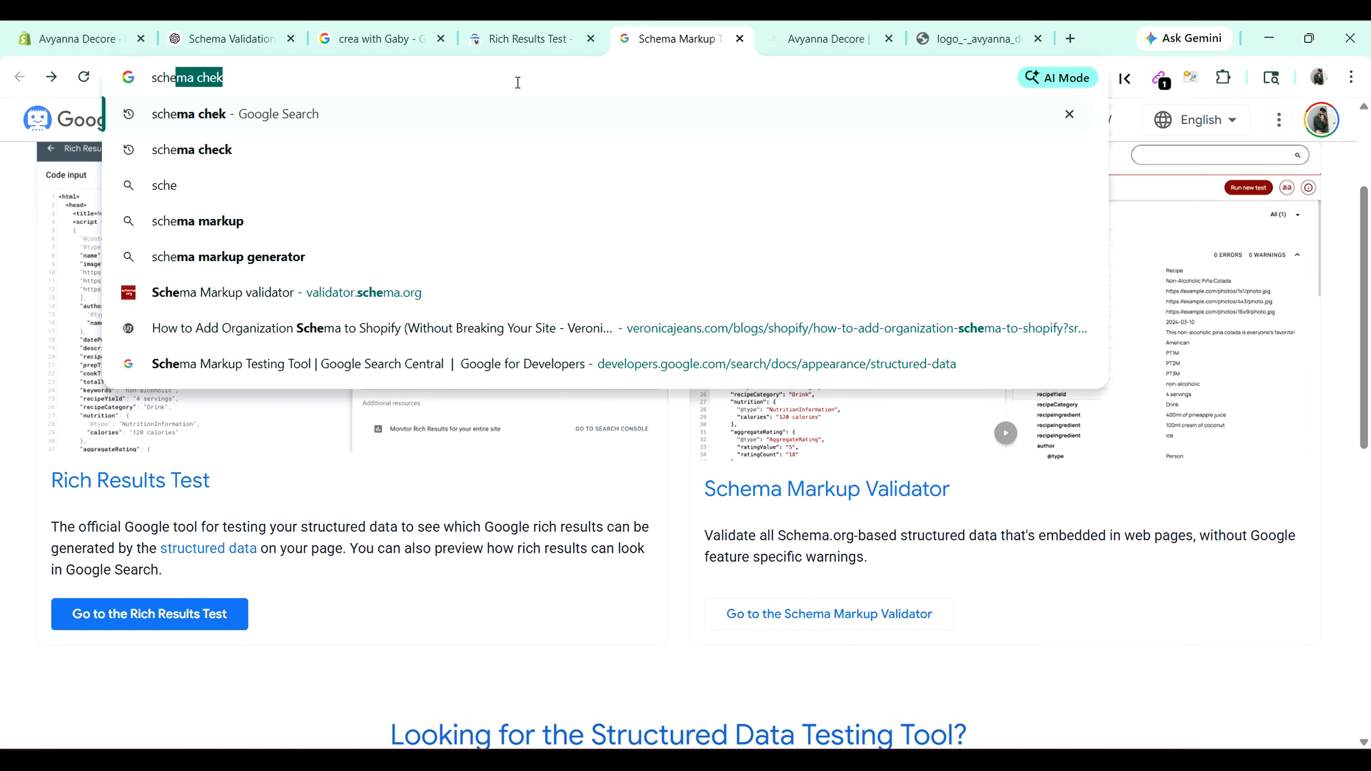
left_click(539, 113)
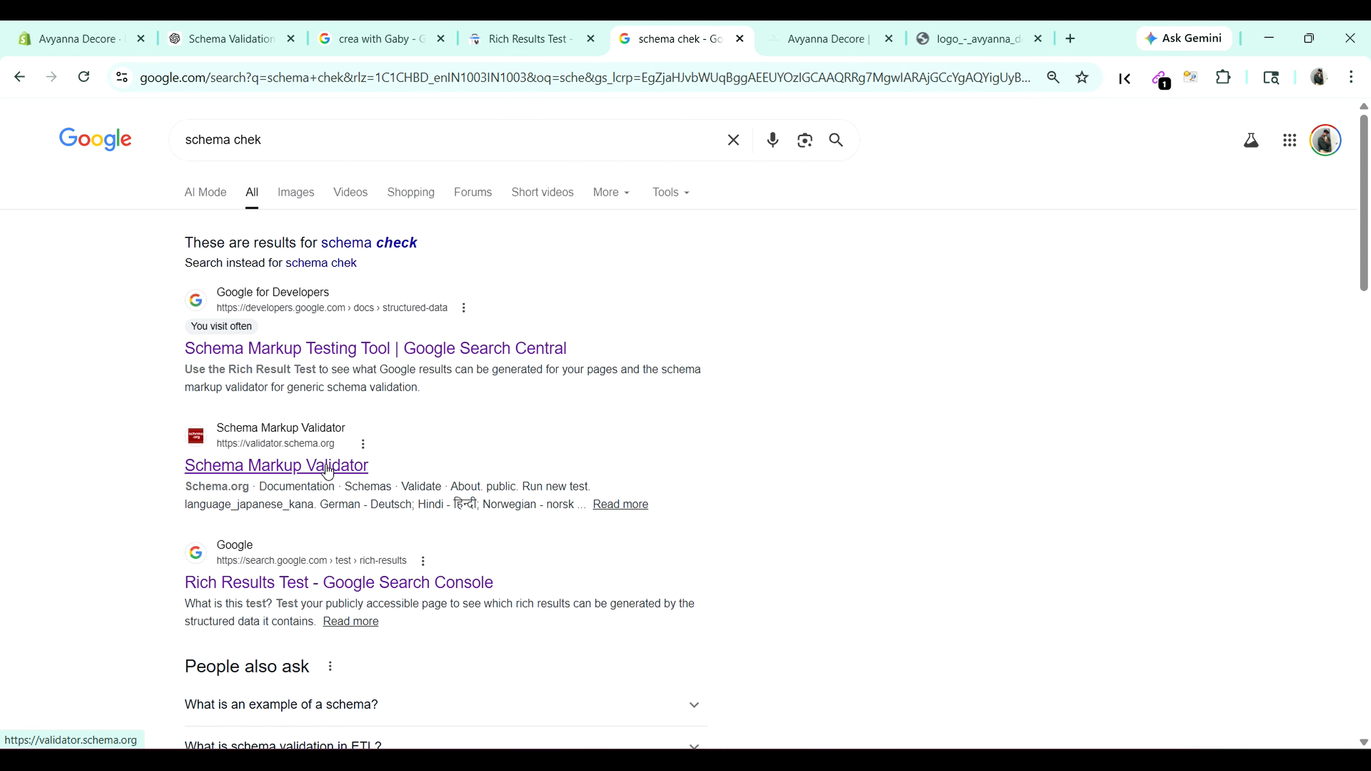
left_click(279, 466)
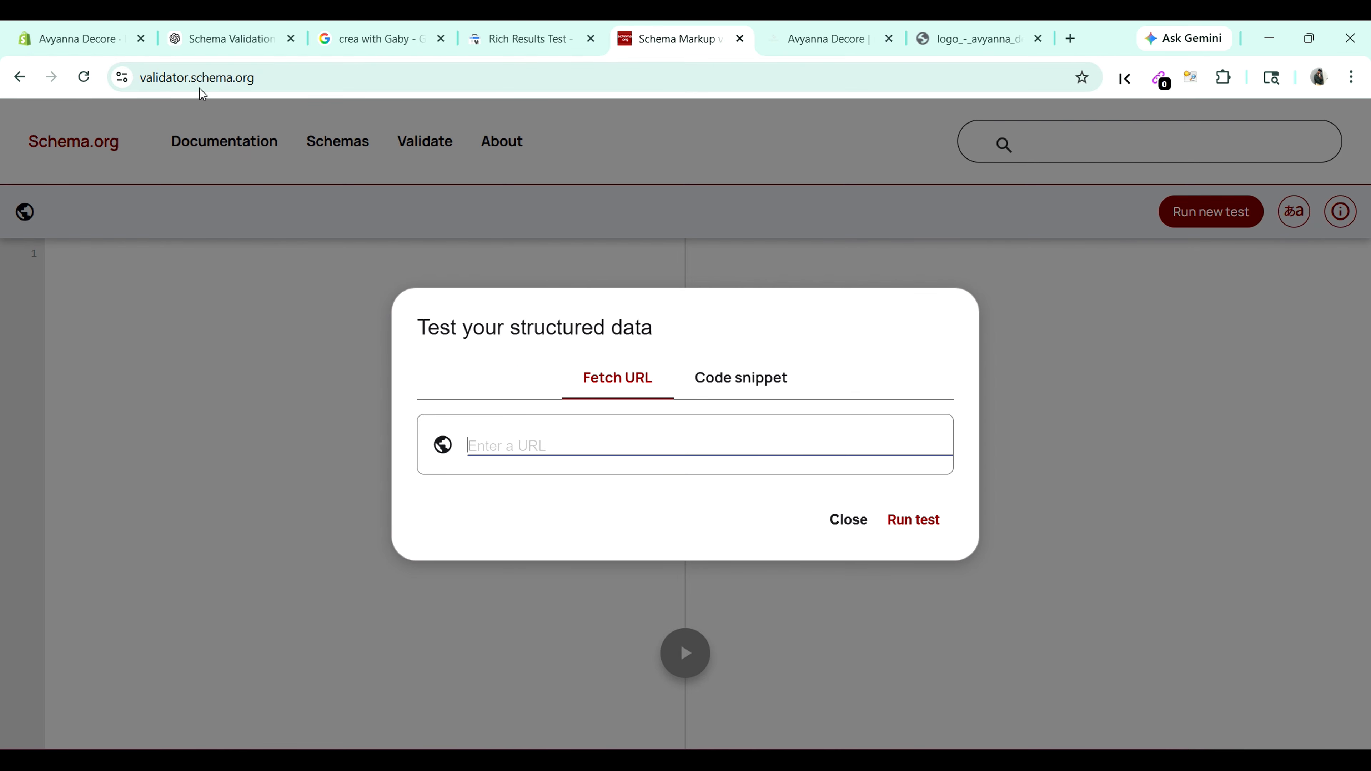
Step: Paste the optimized Organization schema into the validator as a code snippet and run the test
left_click(712, 387)
right_click(489, 330)
left_click(519, 528)
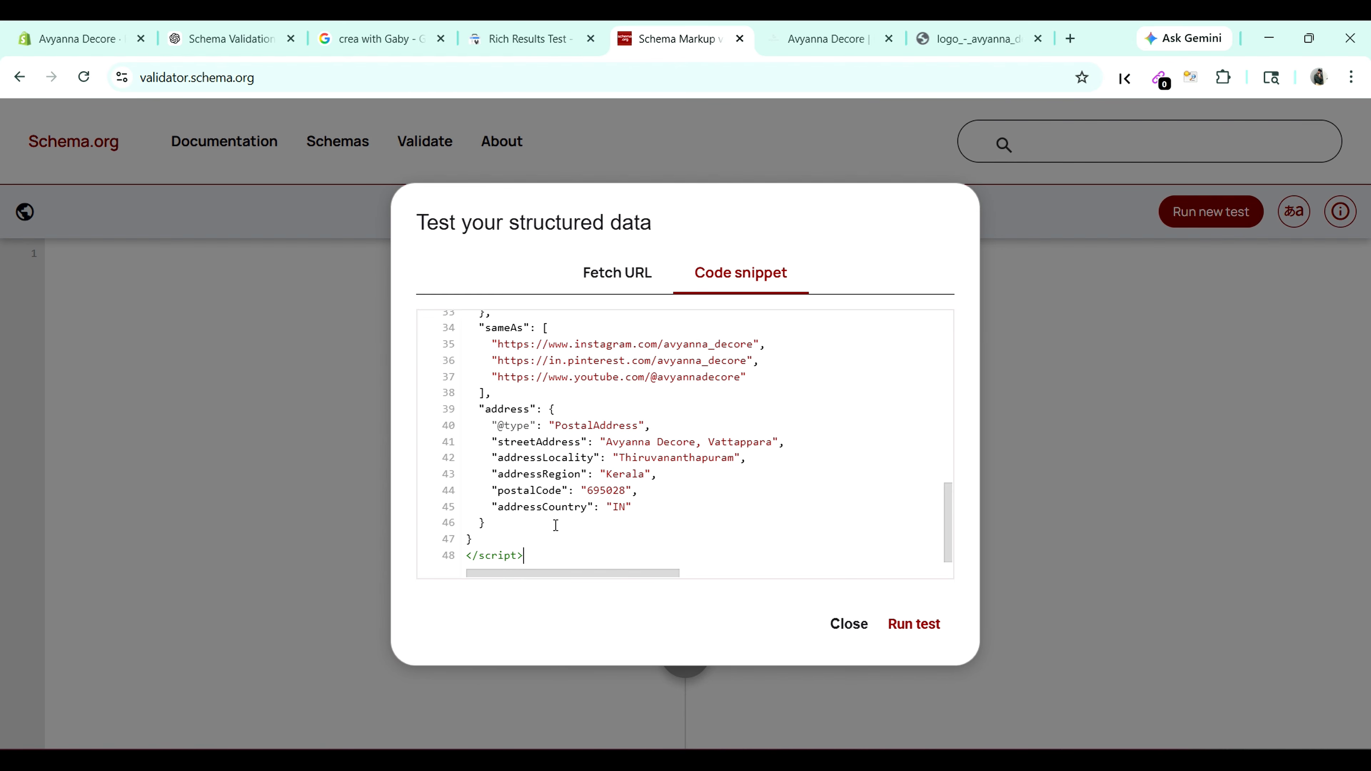
left_click(913, 625)
right_click(932, 634)
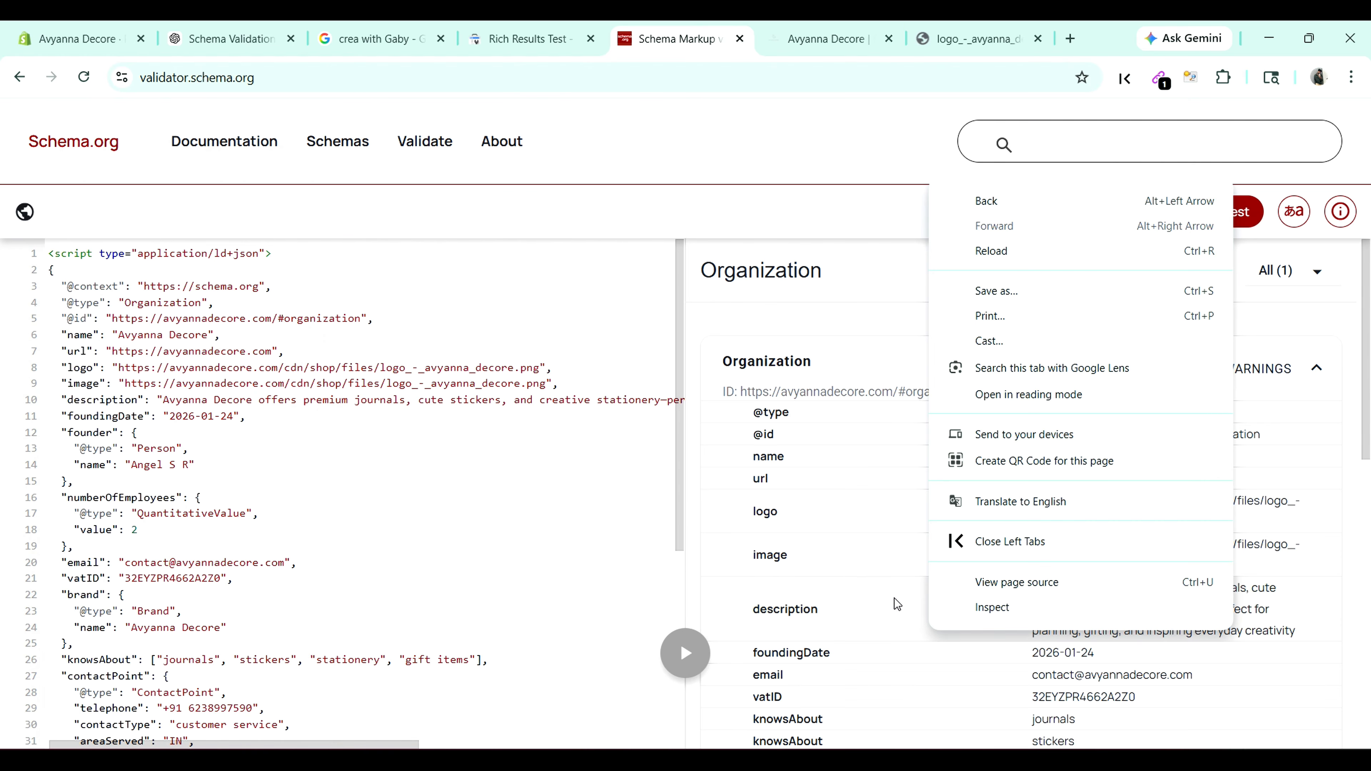
left_click(804, 301)
Step: Reopen the Schema Markup Validator, rerun the code snippet test with the optimized schema and review the Organization results
left_click(19, 76)
left_click(290, 468)
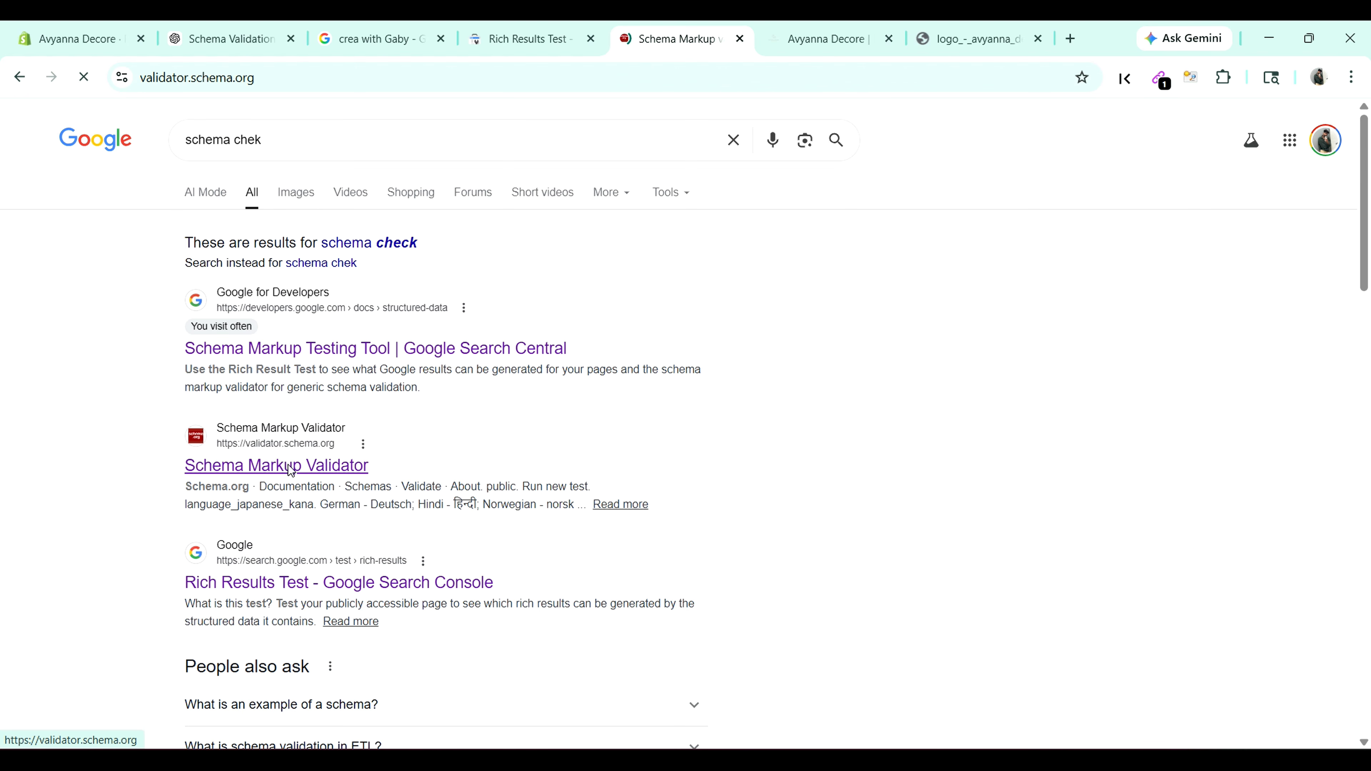
left_click(761, 398)
right_click(504, 347)
left_click(542, 545)
left_click(931, 626)
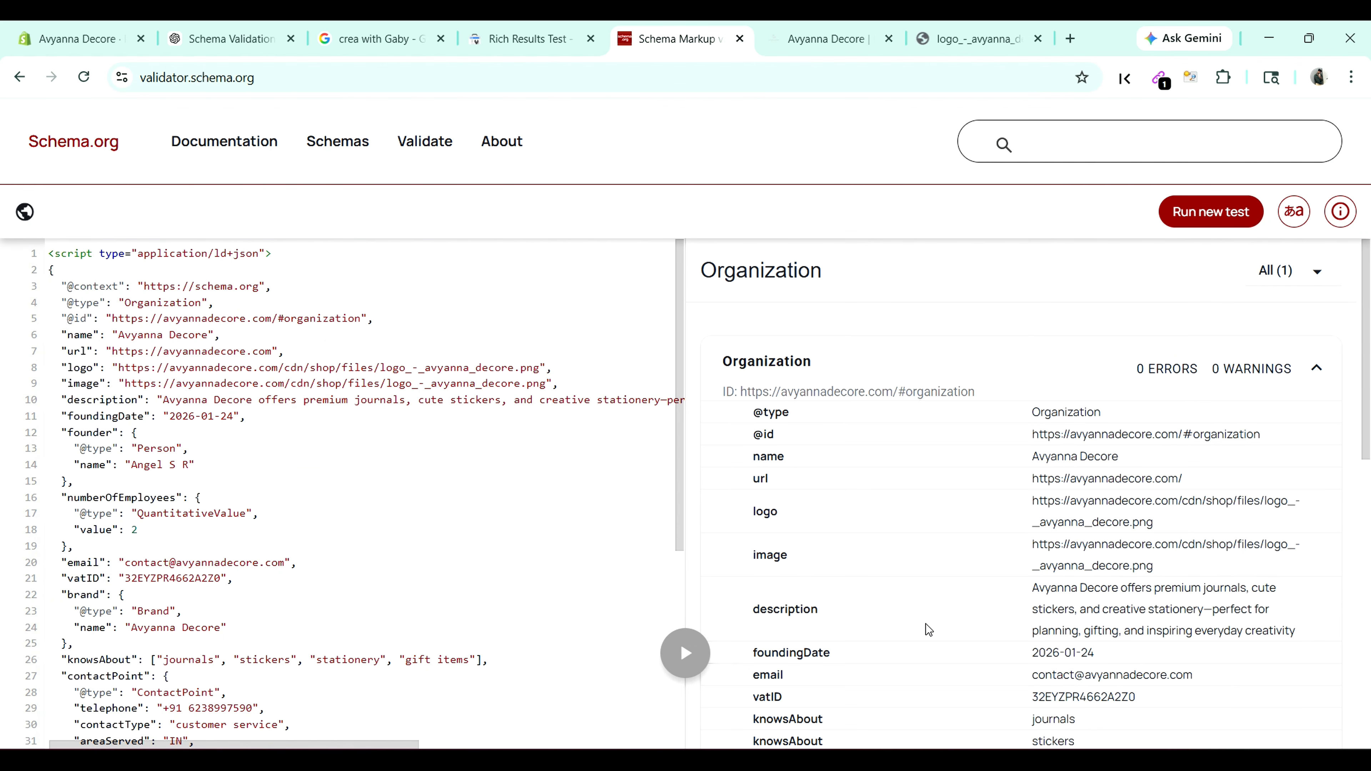
scroll(1019, 432, "down", 3)
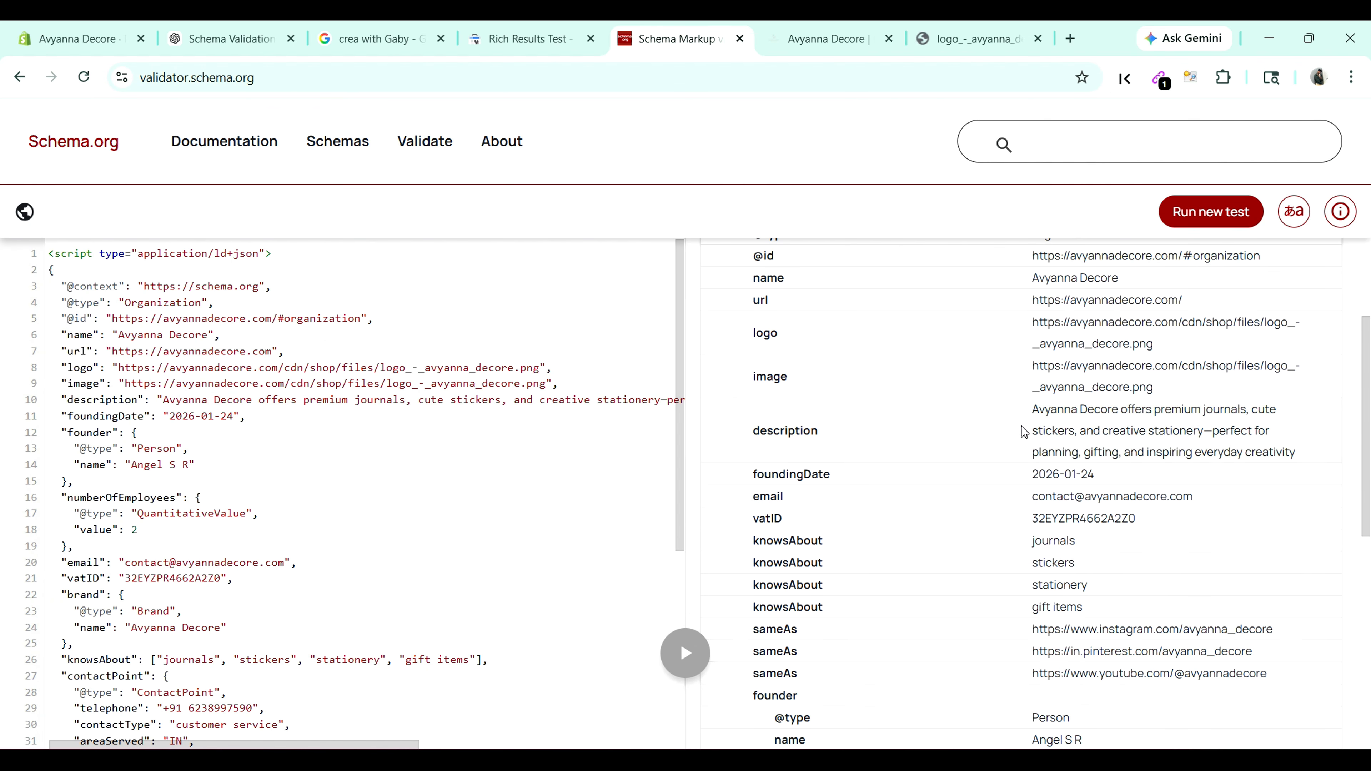
scroll(1024, 432, "up", 3)
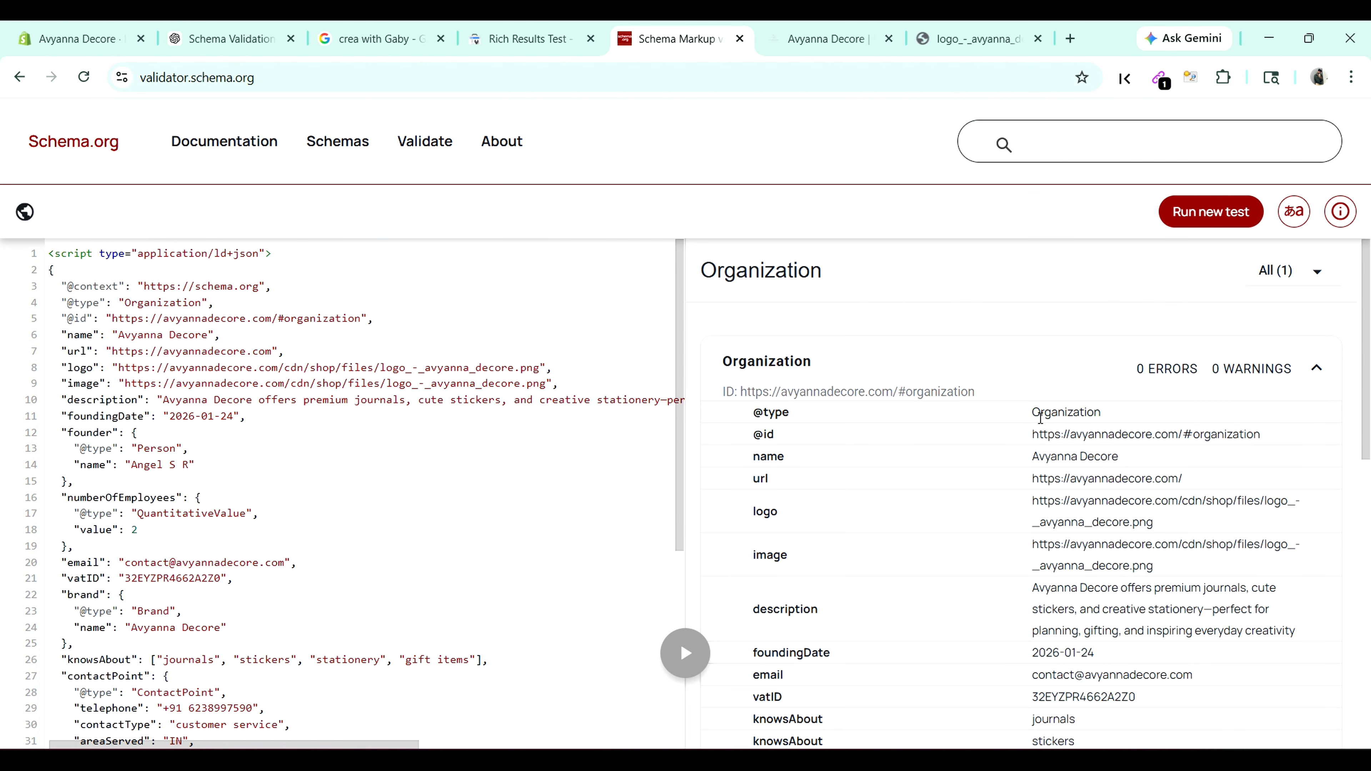
Step: Review the Organization properties in the validator results, from the brand name down to the contact point and address details
left_click_drag(1033, 457, 1139, 465)
key("ctrl+c")
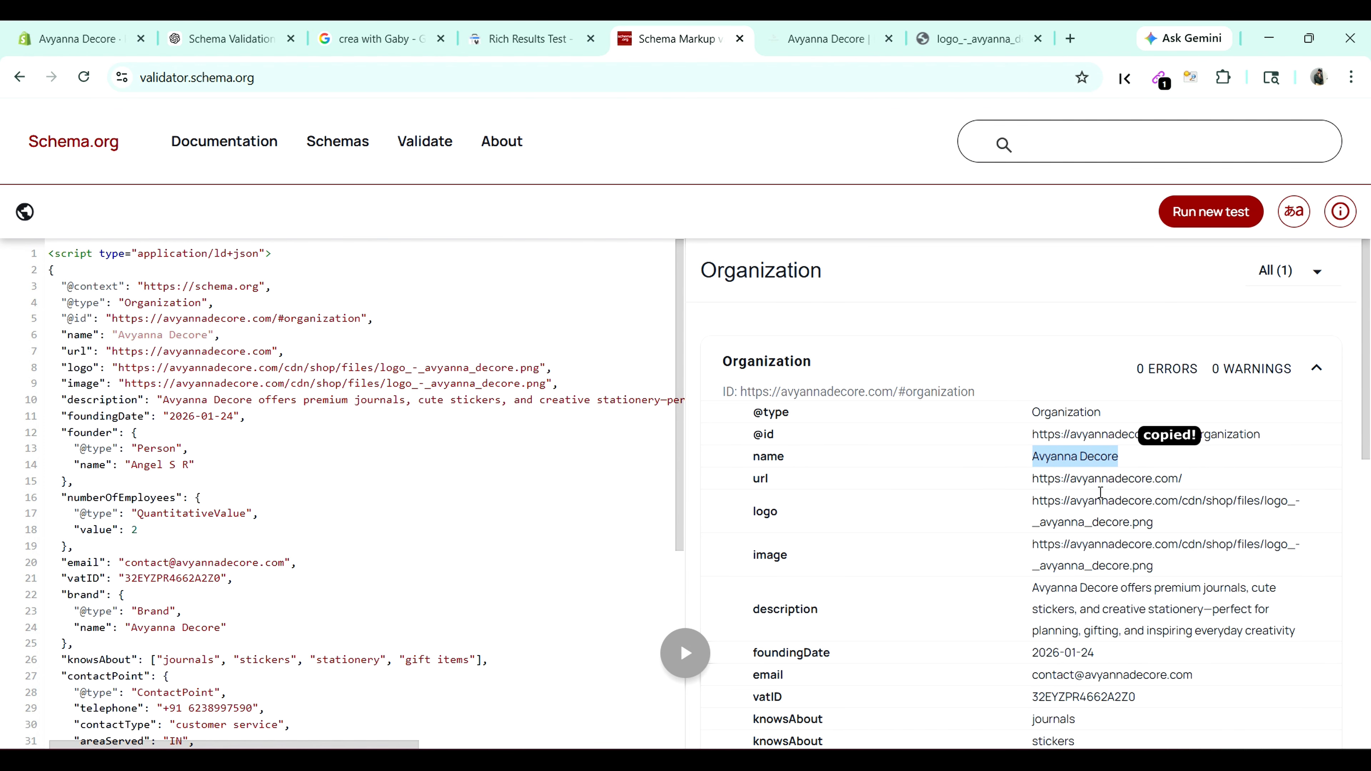
scroll(1080, 502, "down", 1)
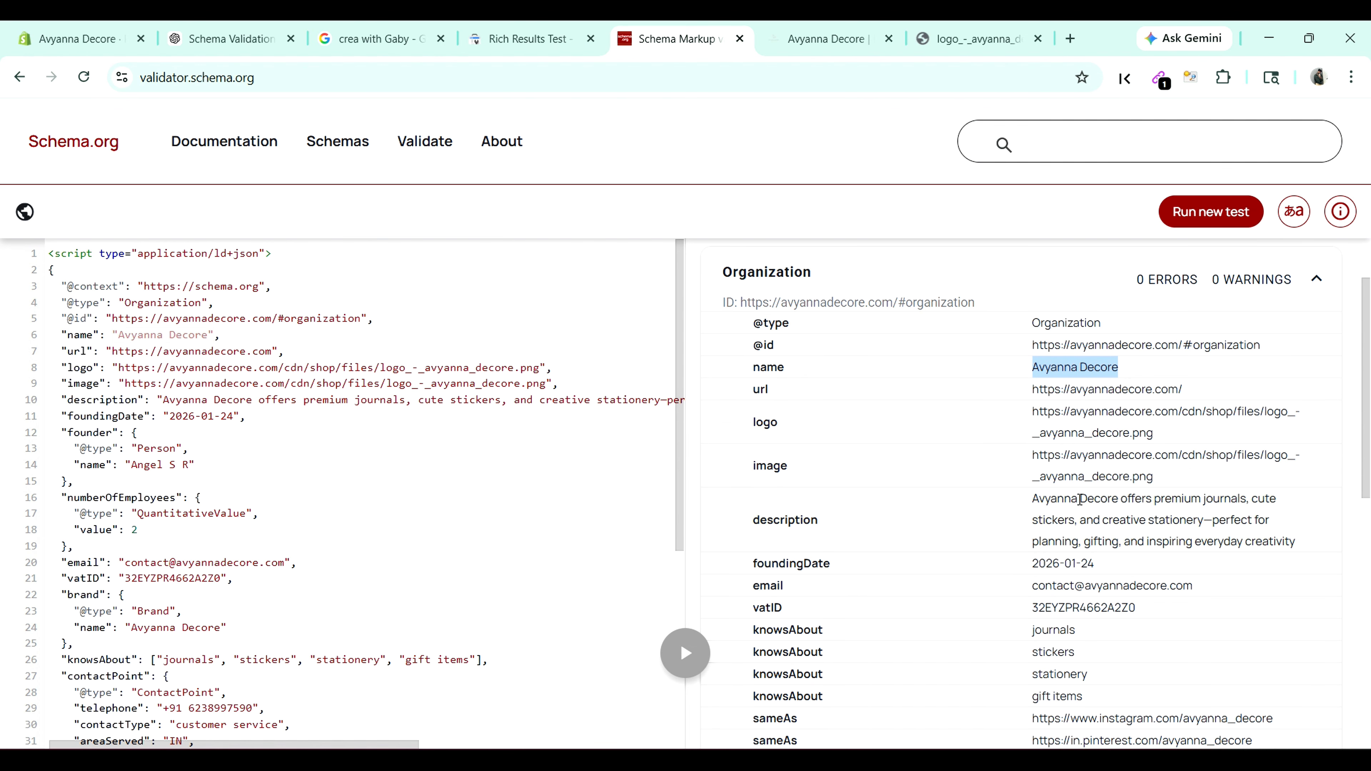
scroll(1087, 533, "down", 1)
scroll(1087, 534, "down", 2)
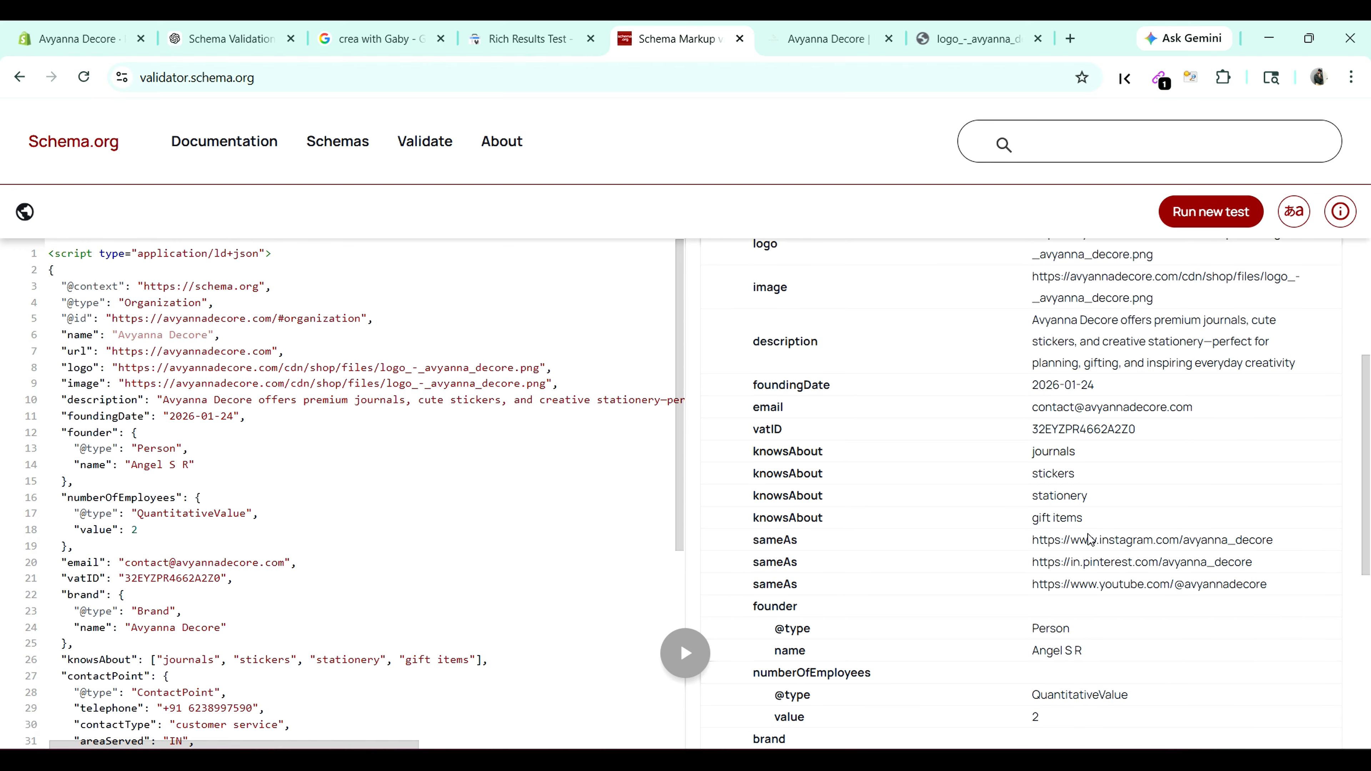
scroll(1089, 534, "down", 3)
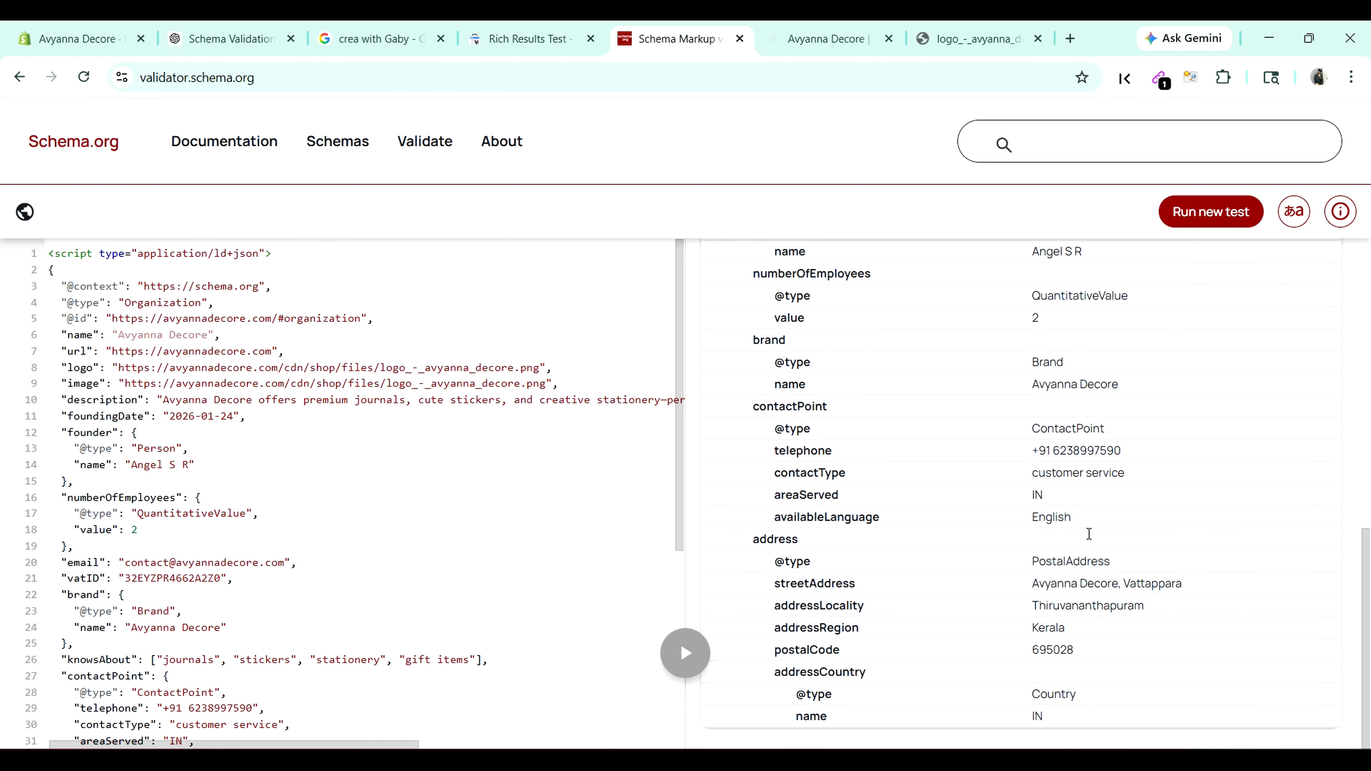
scroll(1099, 630, "up", 6)
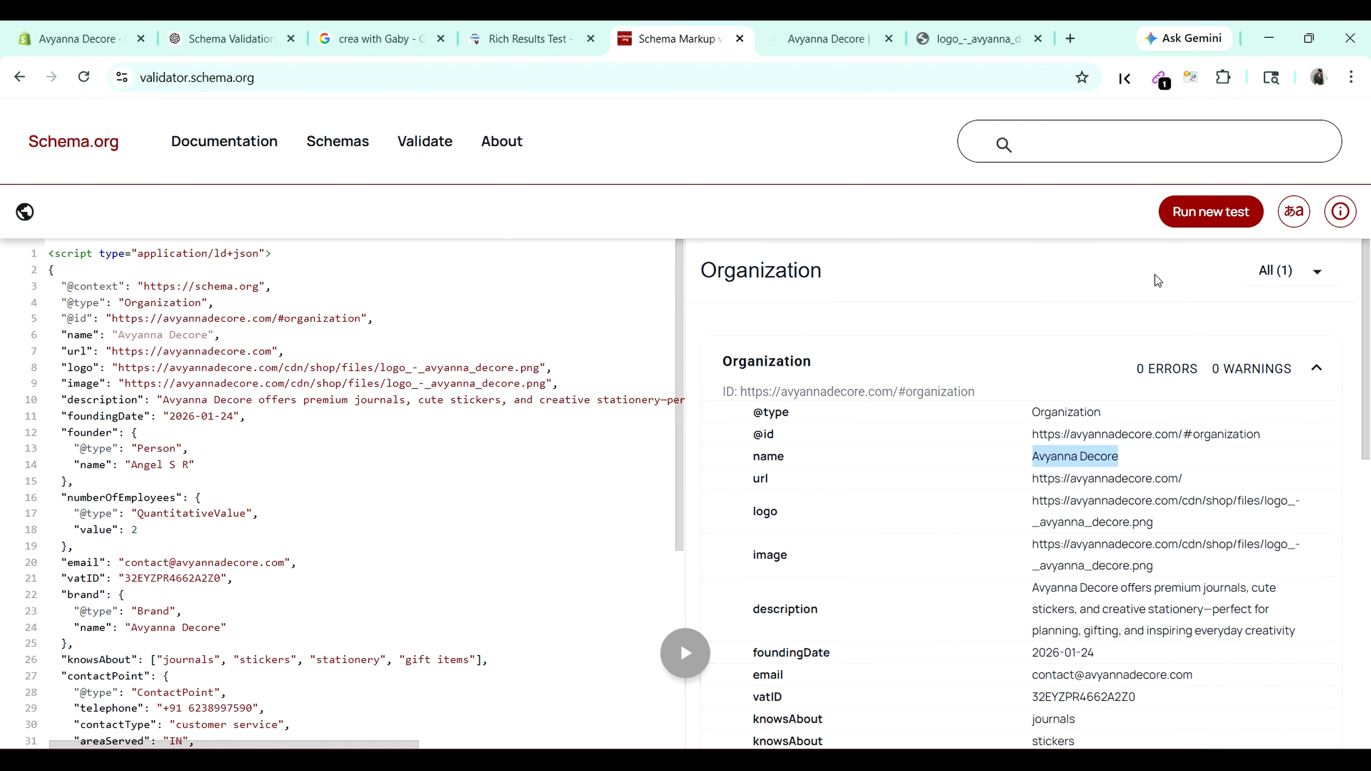
Step: Switch to Google's Rich Results Test and set it to test code instead of a URL
left_click(488, 38)
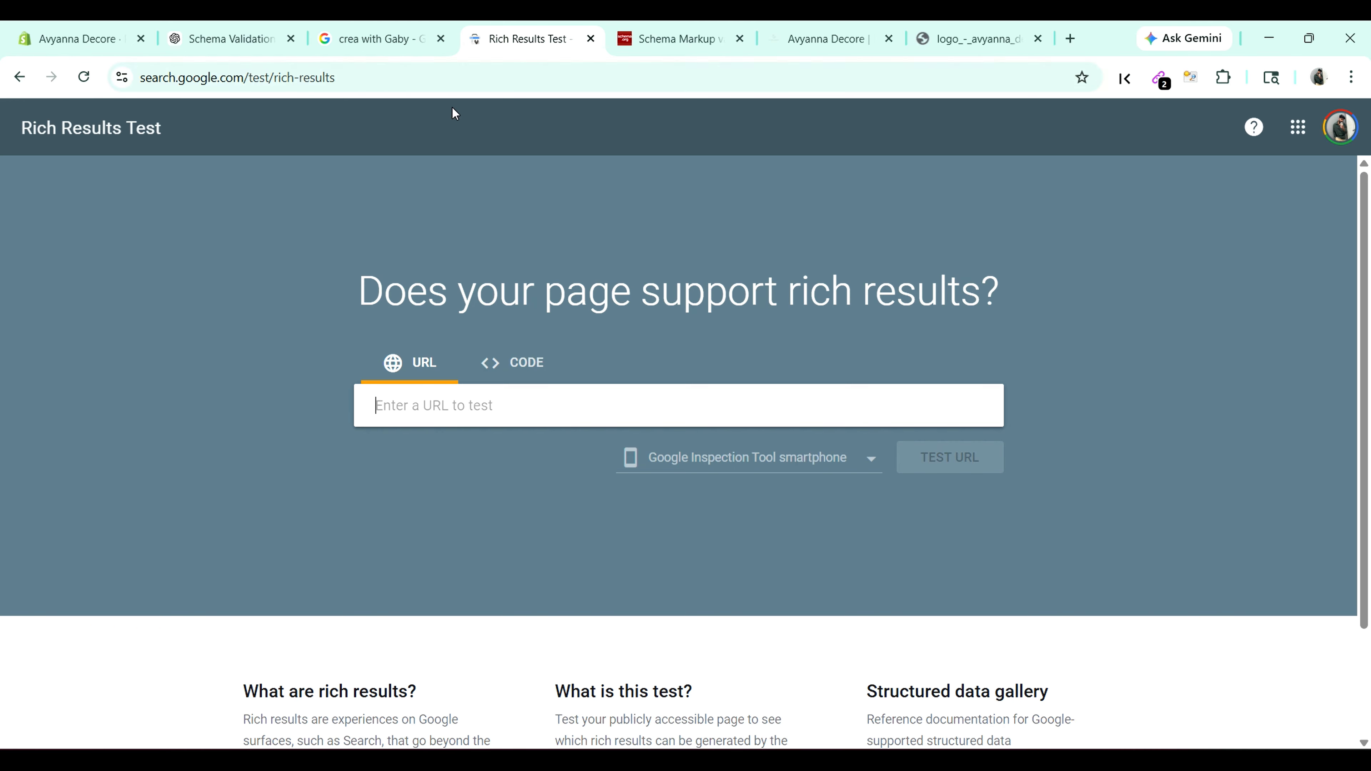
left_click(371, 30)
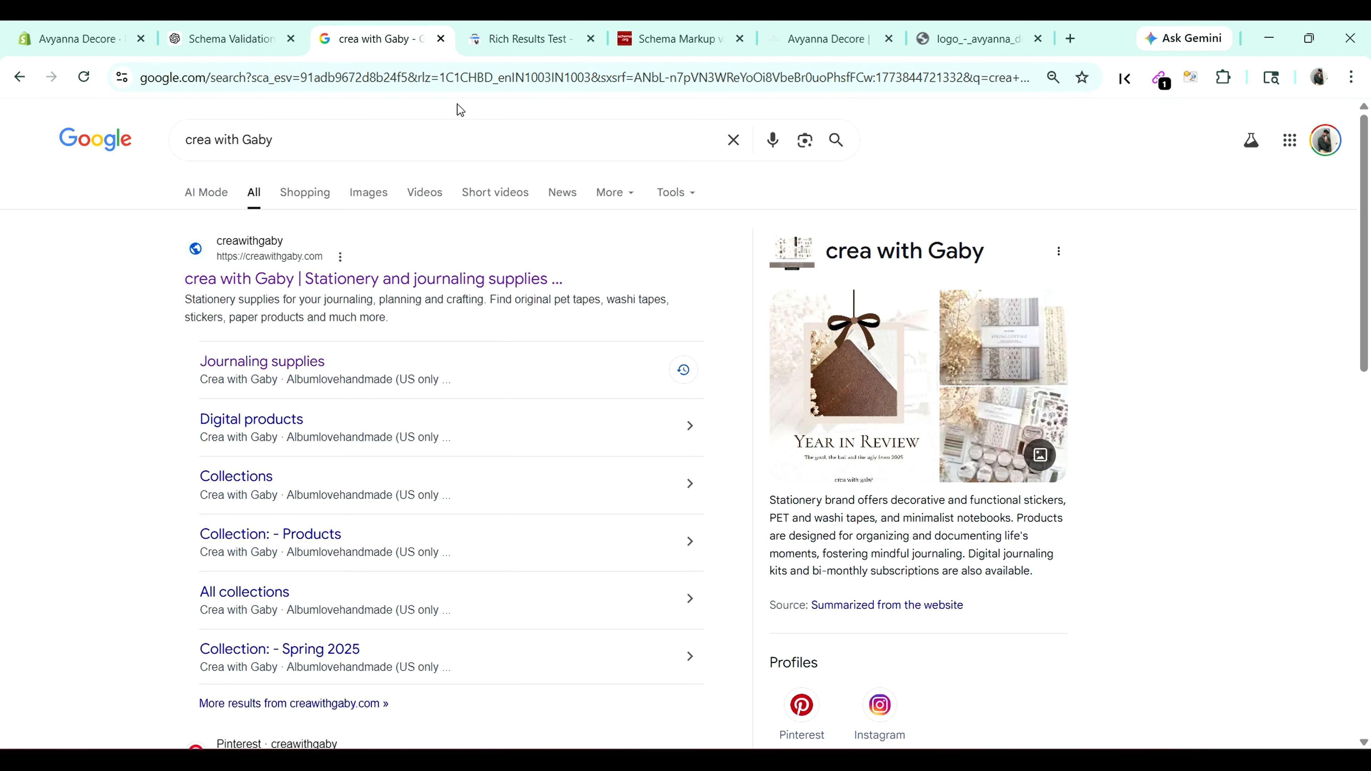
left_click(475, 39)
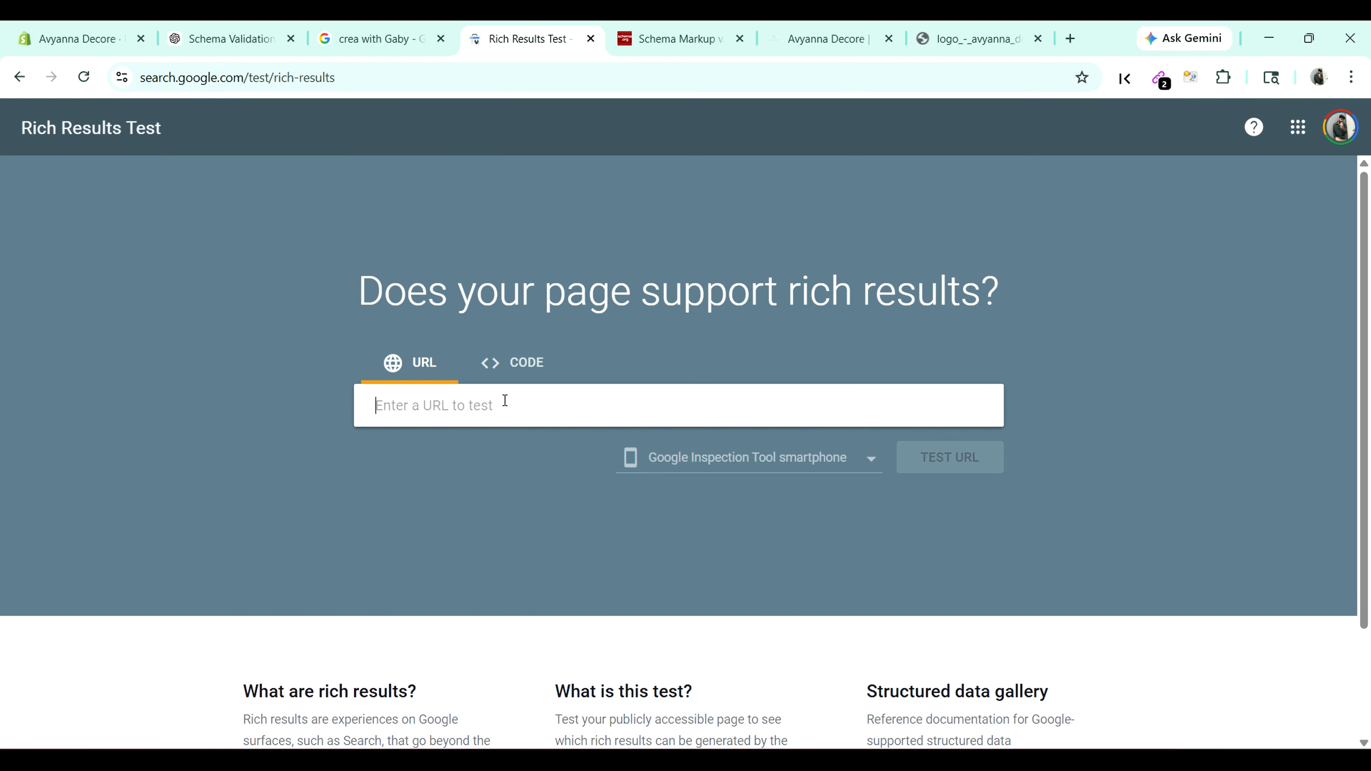
left_click(523, 370)
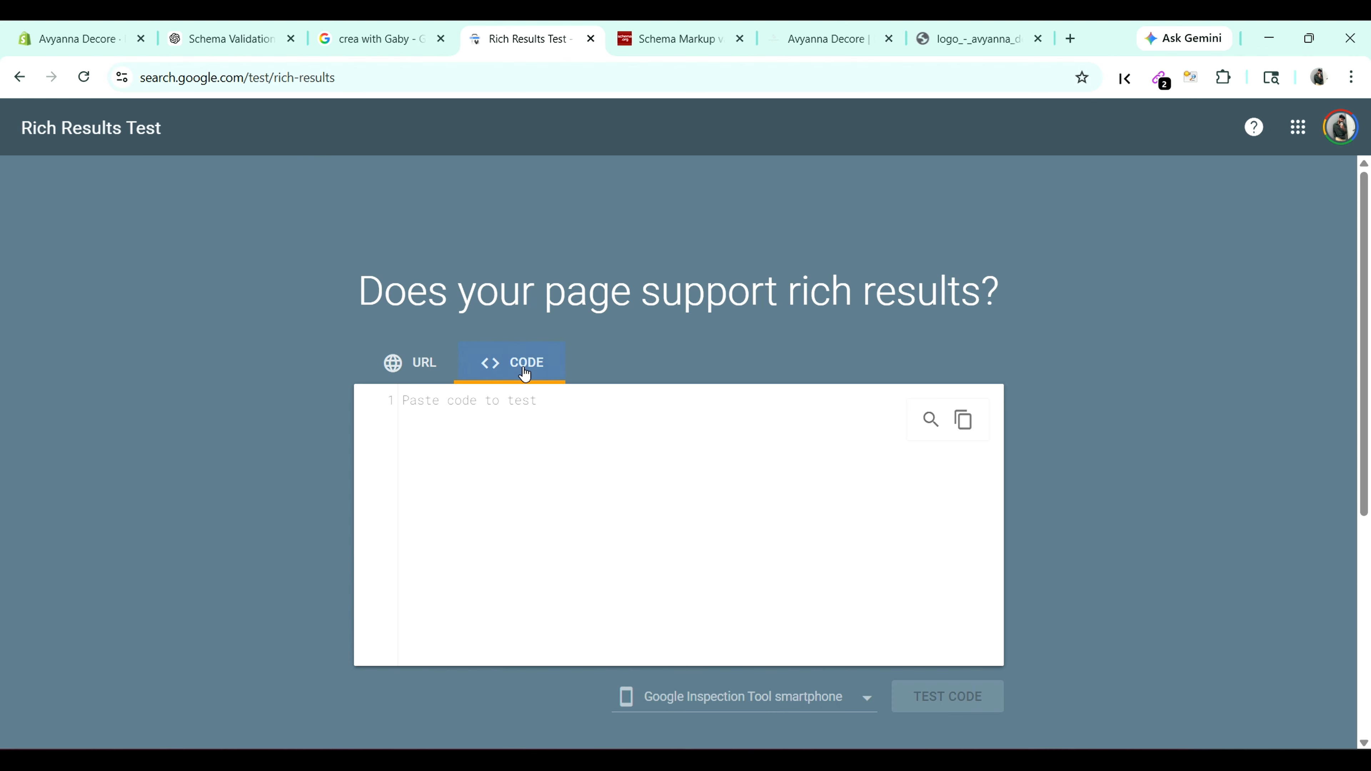
left_click(424, 363)
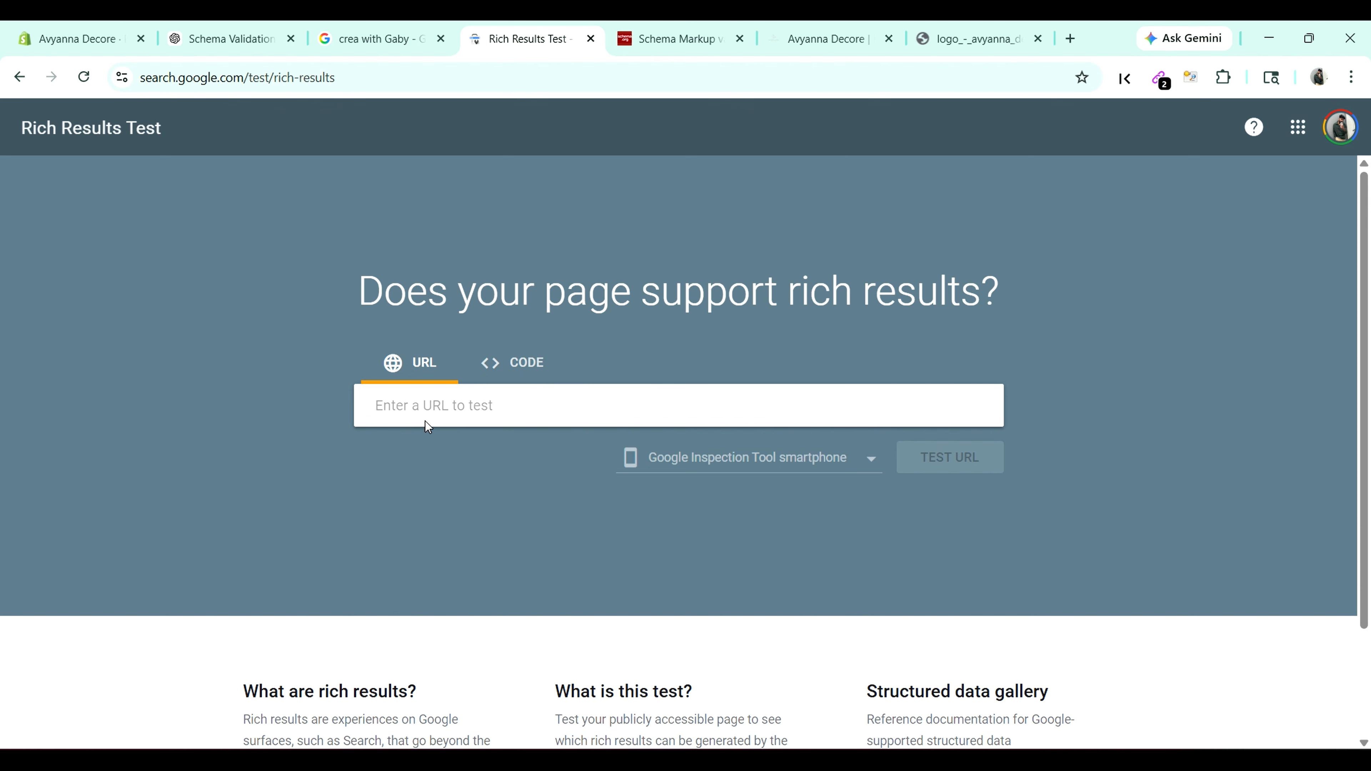
left_click(534, 366)
left_click(677, 38)
left_click(527, 39)
Step: Copy the Organization schema code from the other open window, use it as the Rich Results Test's entire code input and run the test
right_click(441, 397)
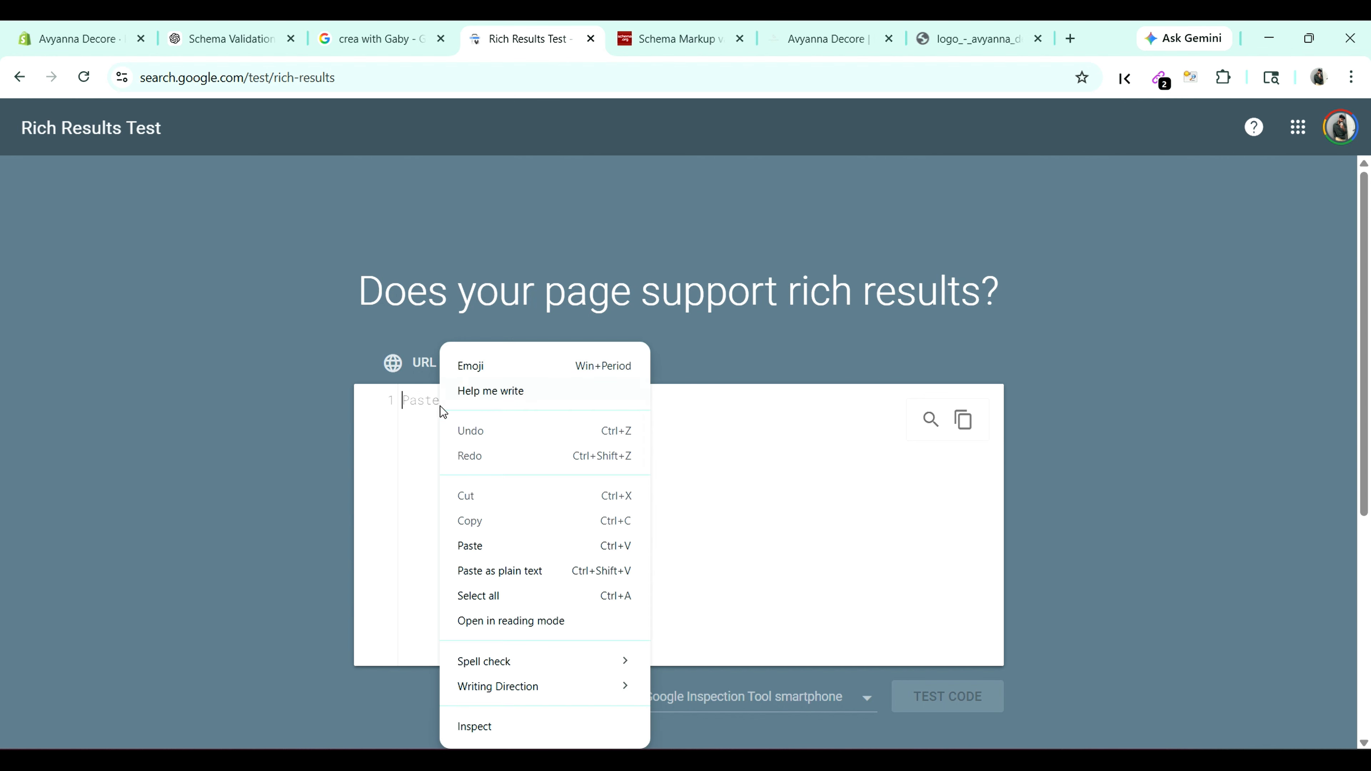
left_click(497, 546)
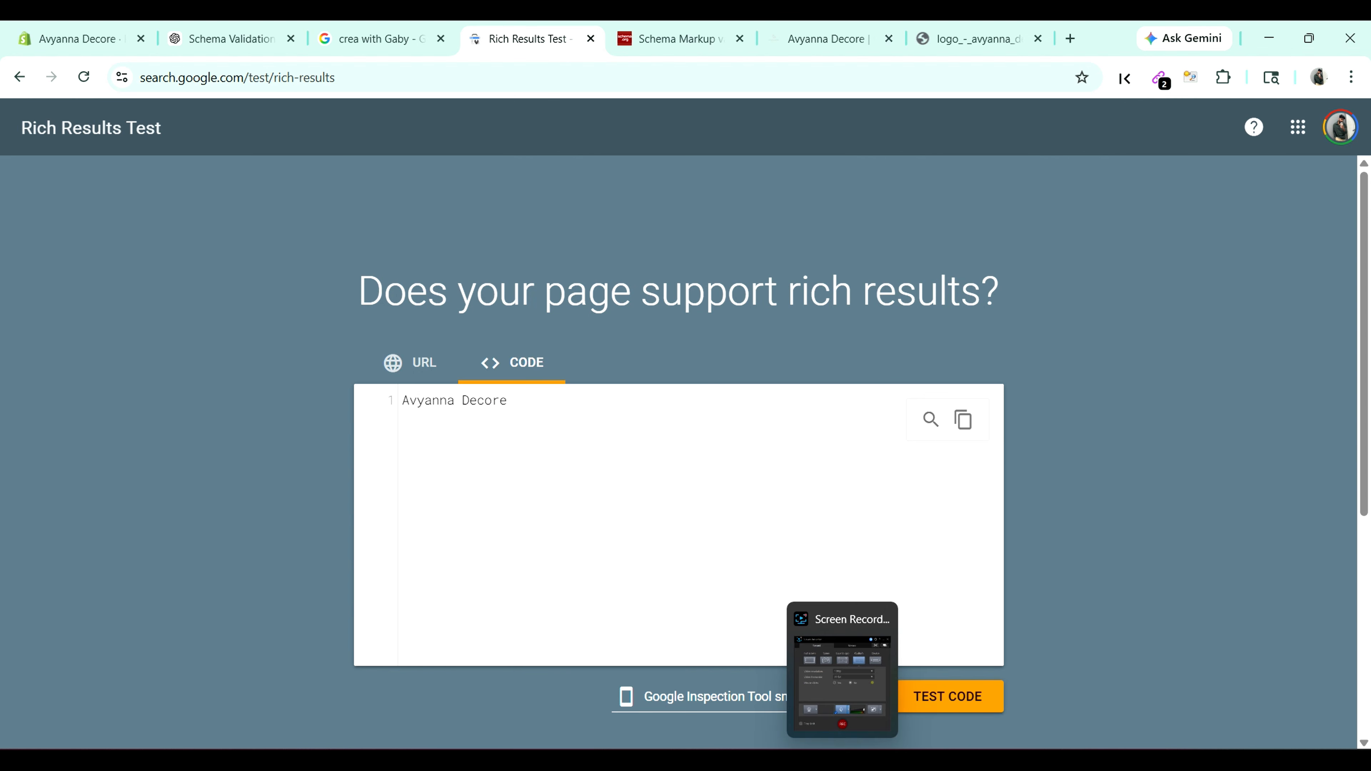
left_click(598, 693)
scroll(237, 141, "up", 2)
right_click(235, 139)
left_click(249, 161)
key("alt+Tab")
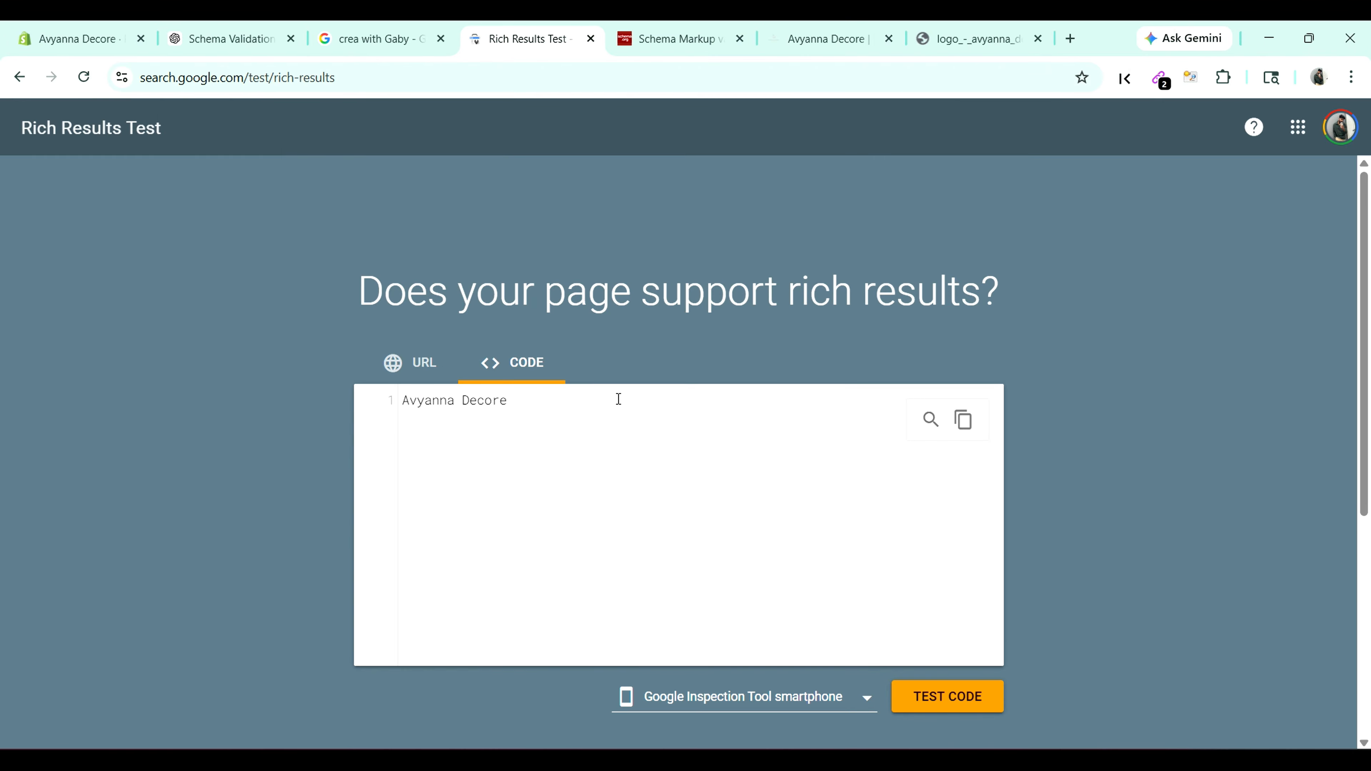
left_click_drag(619, 399, 374, 409)
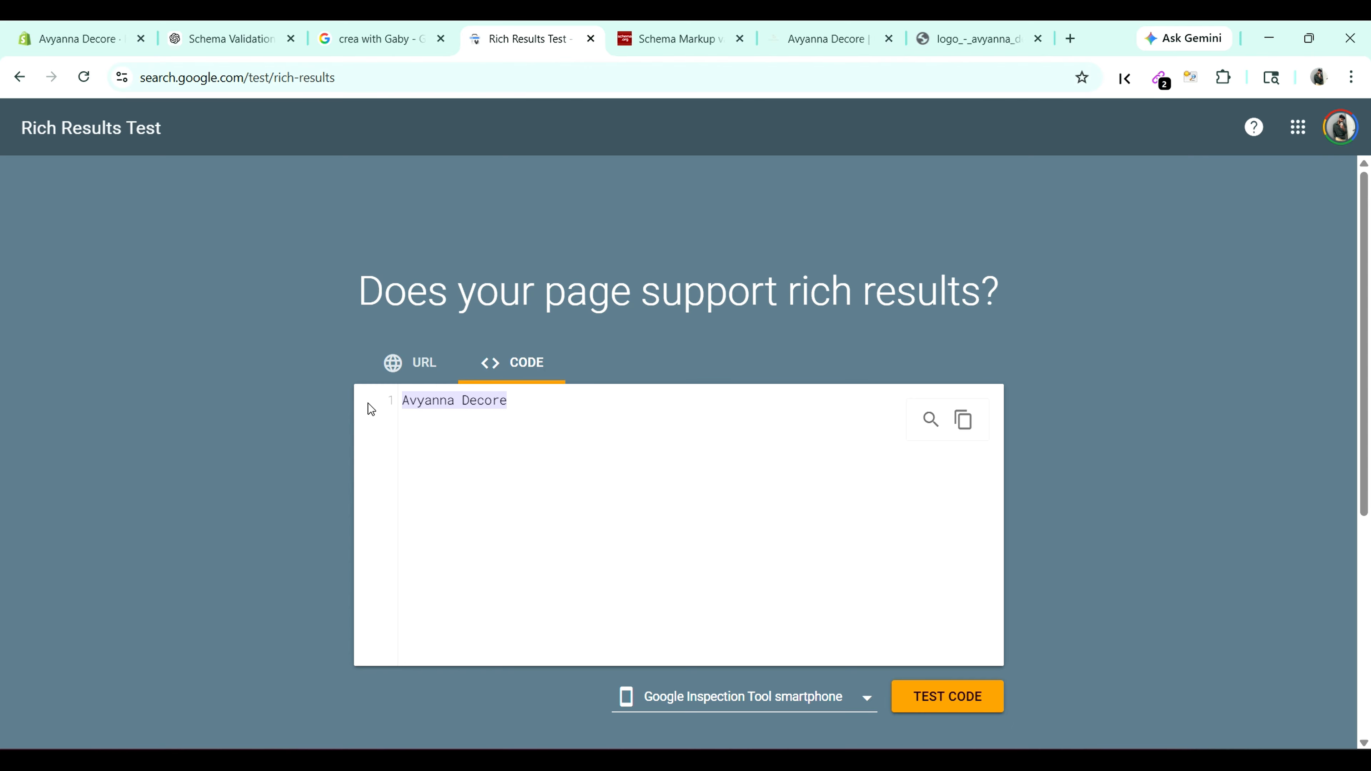
key("ctrl+v")
left_click(937, 695)
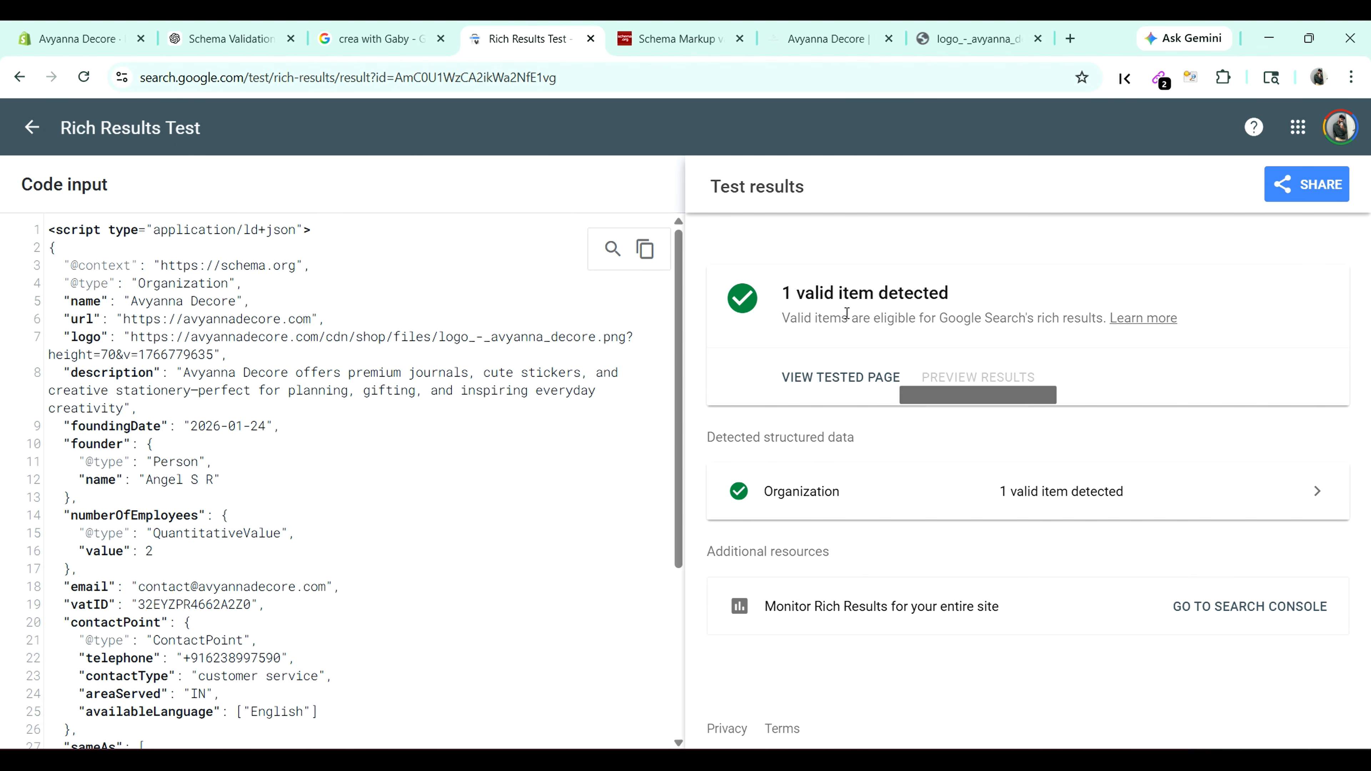
Step: Open the detected Organization item in the test results and review all of its Avyanna Decore properties
left_click(1302, 496)
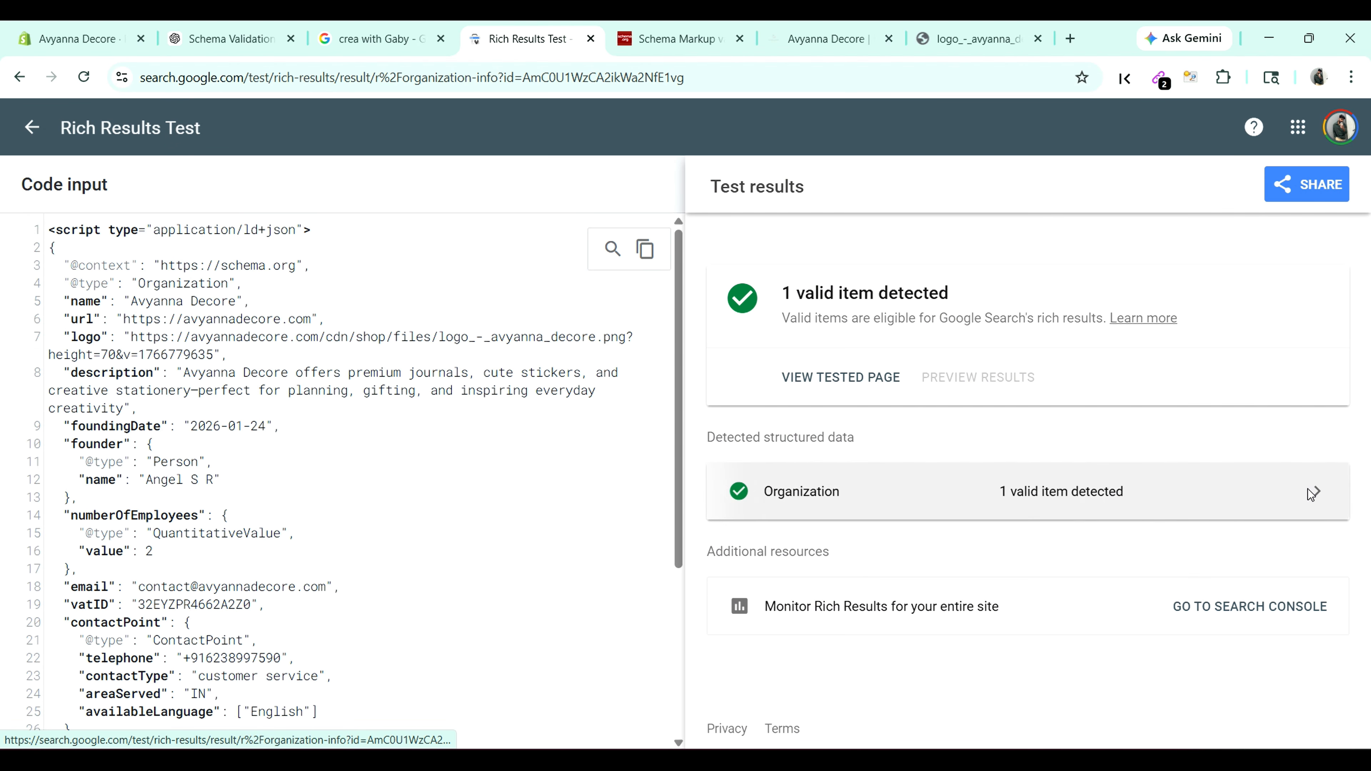
left_click(1104, 528)
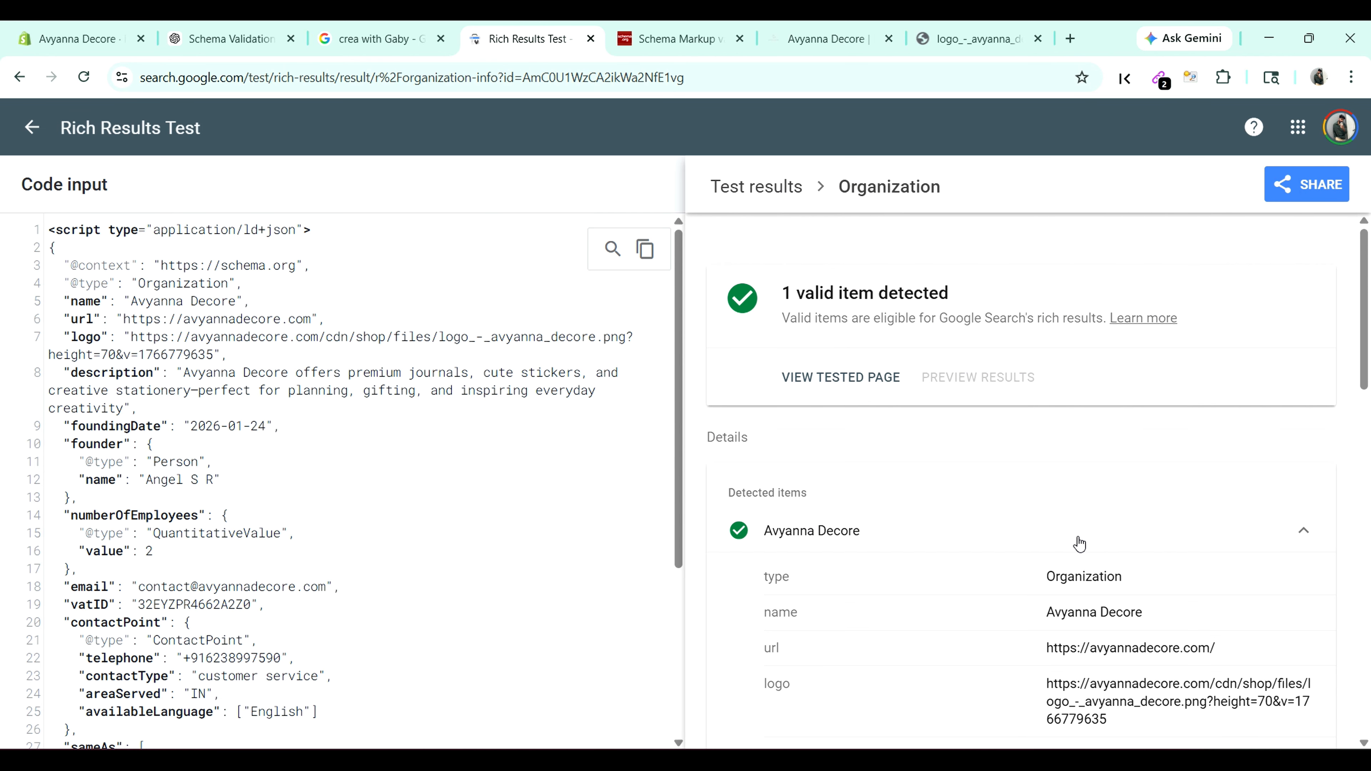
scroll(1074, 519, "down", 5)
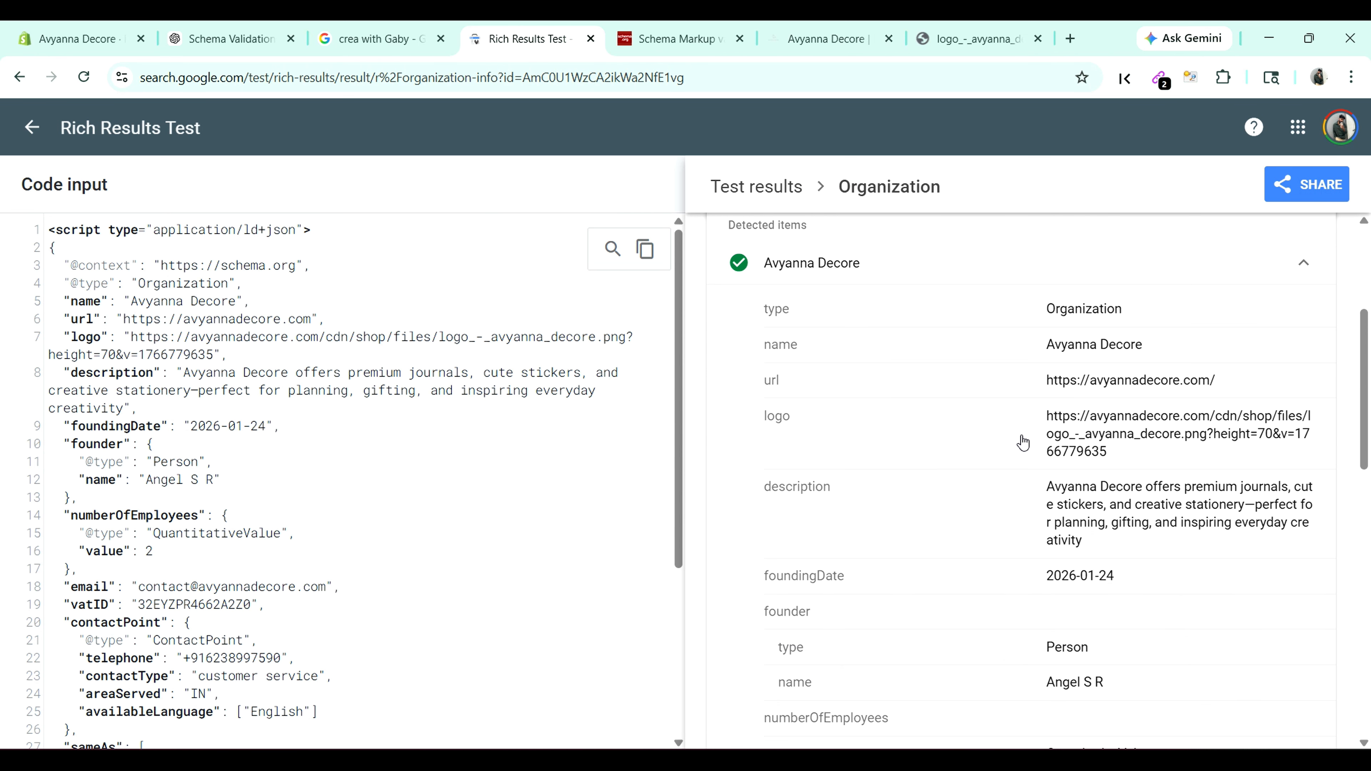
scroll(1034, 521, "down", 3)
scroll(1047, 528, "down", 15)
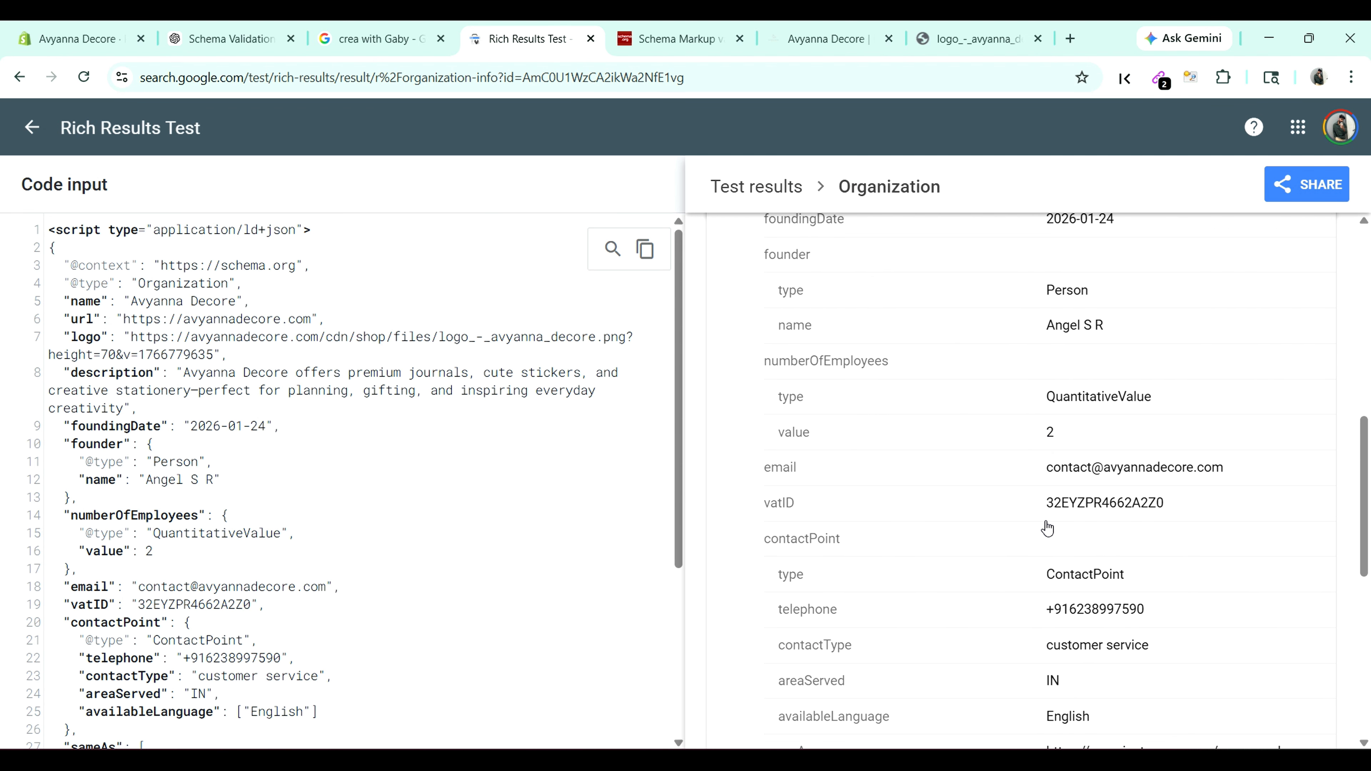
scroll(1050, 528, "up", 13)
scroll(1051, 528, "up", 10)
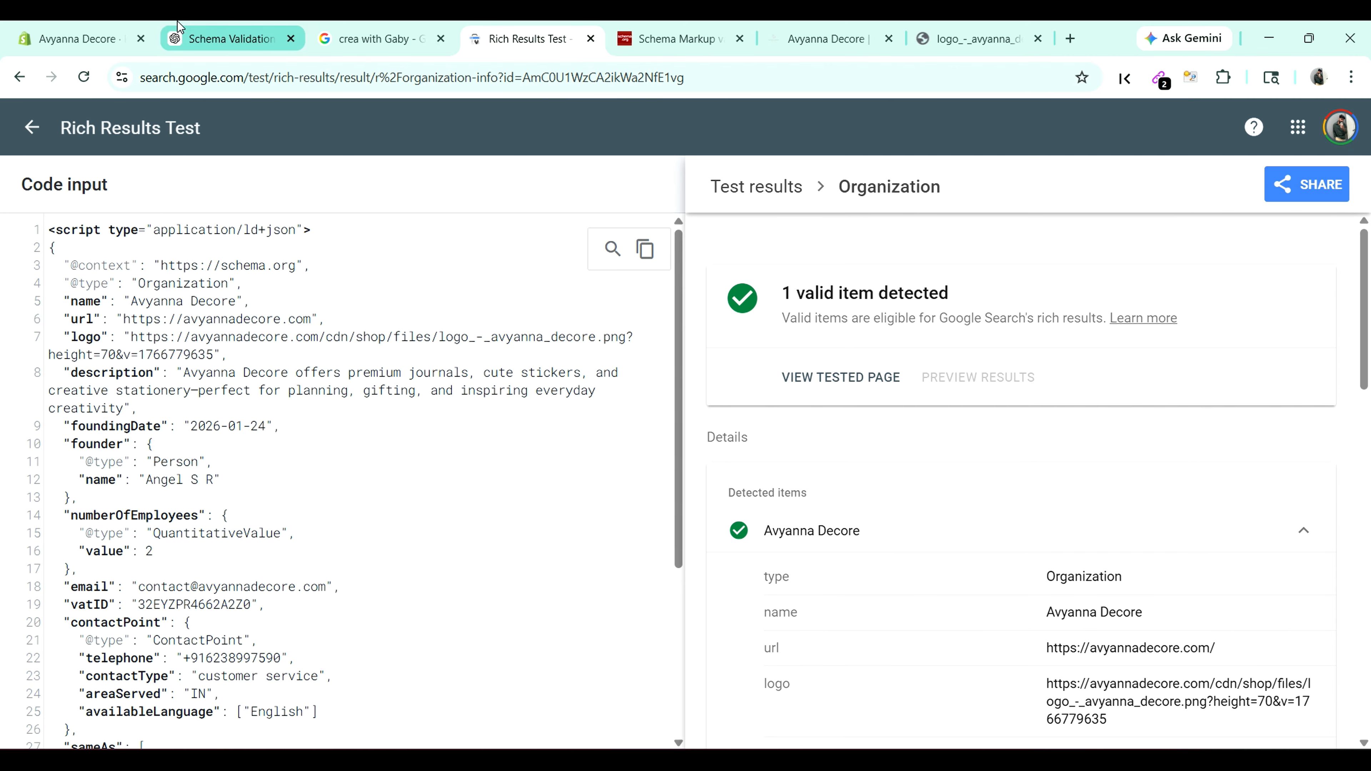
Step: Switch to the Shopify themes page and open the code of the just added Copy of Horizon theme
left_click(81, 38)
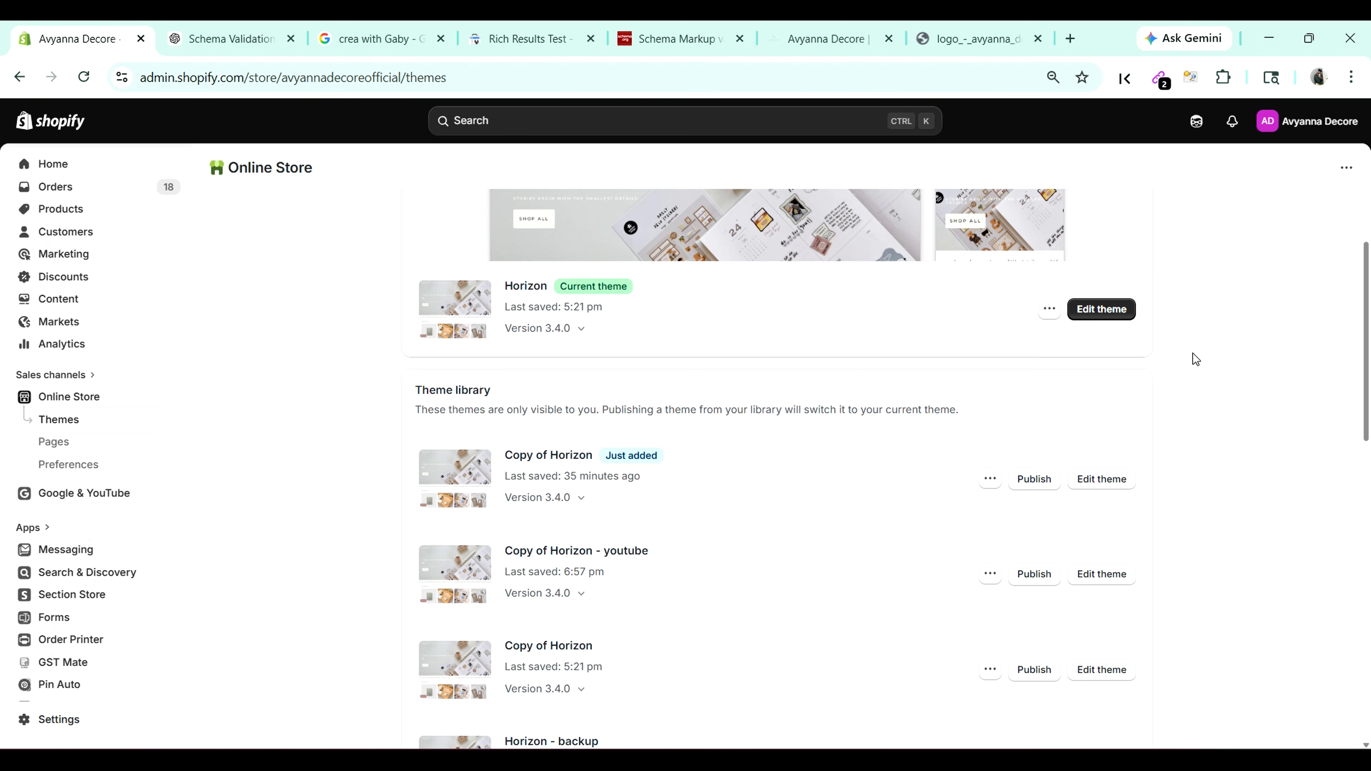
scroll(252, 227, "up", 5)
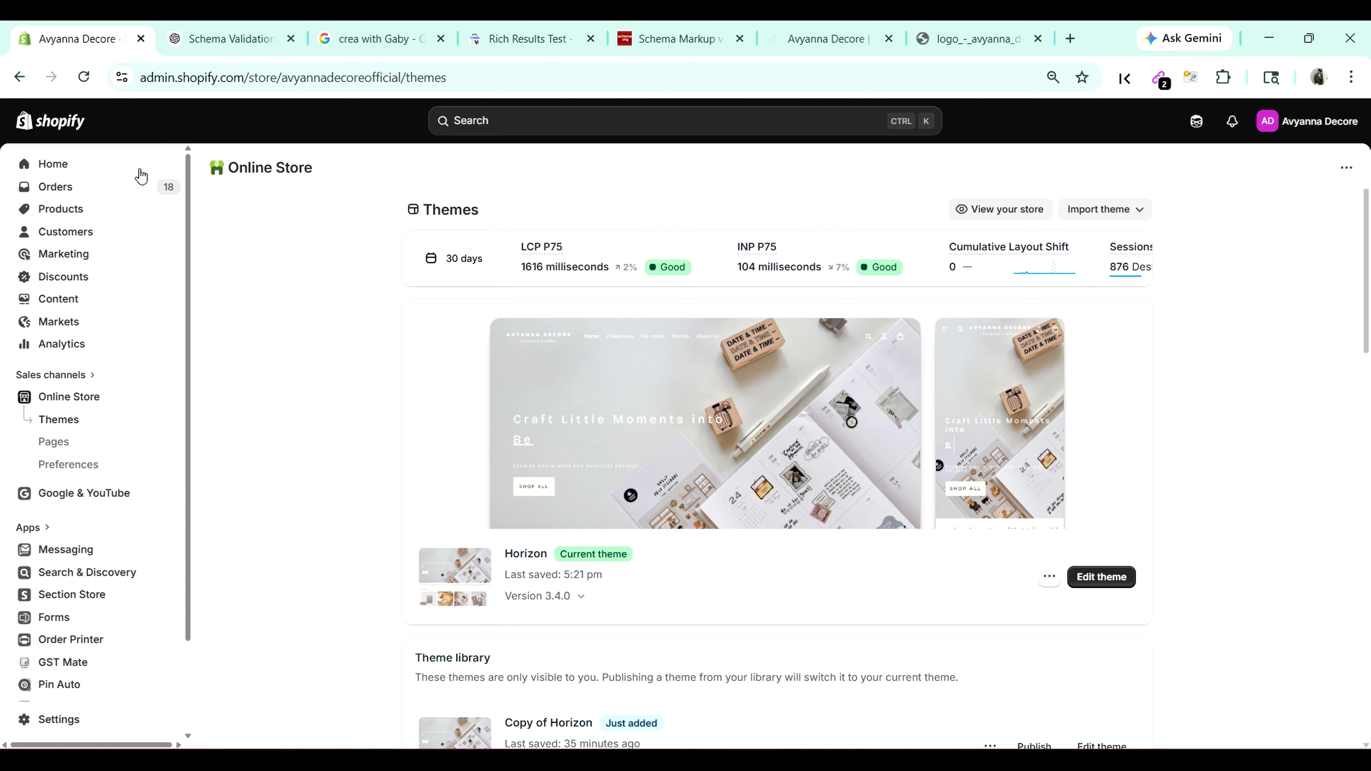
scroll(300, 389, "down", 5)
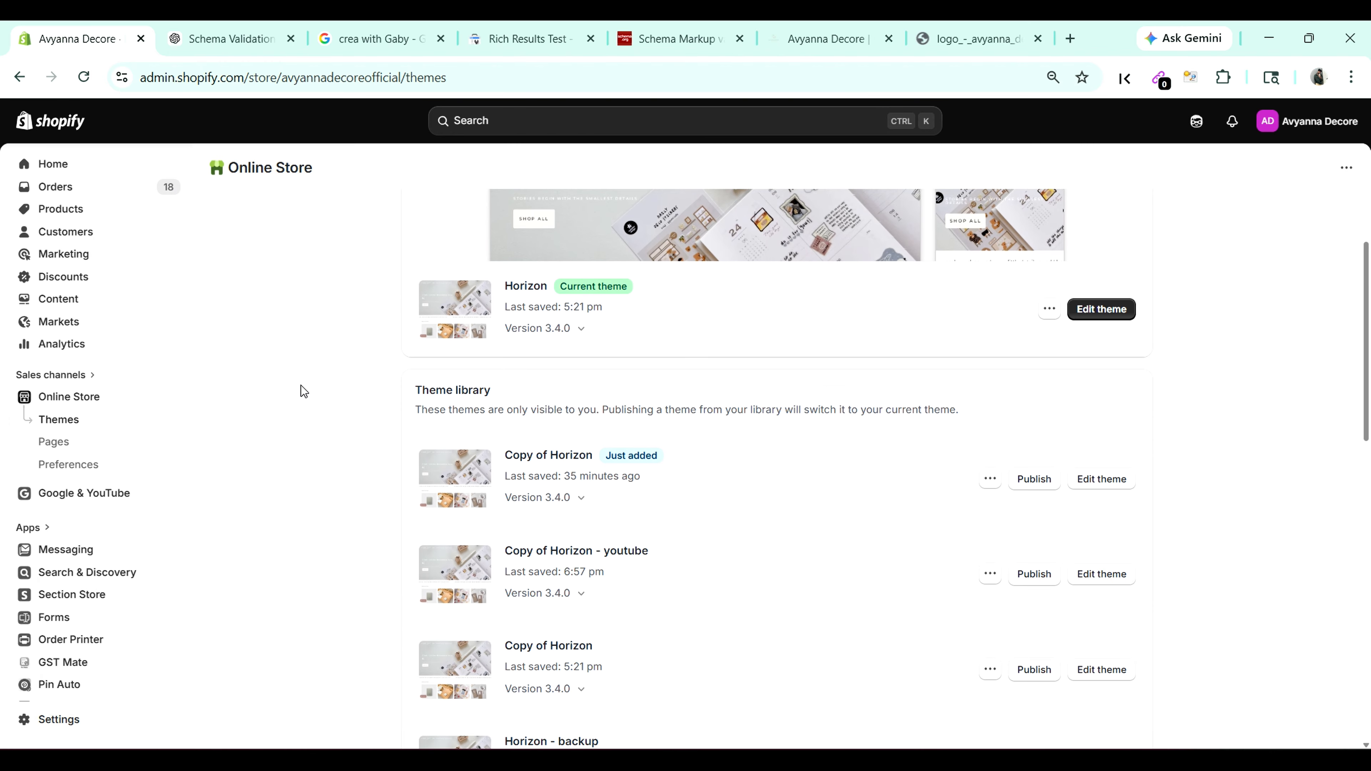
left_click(1056, 314)
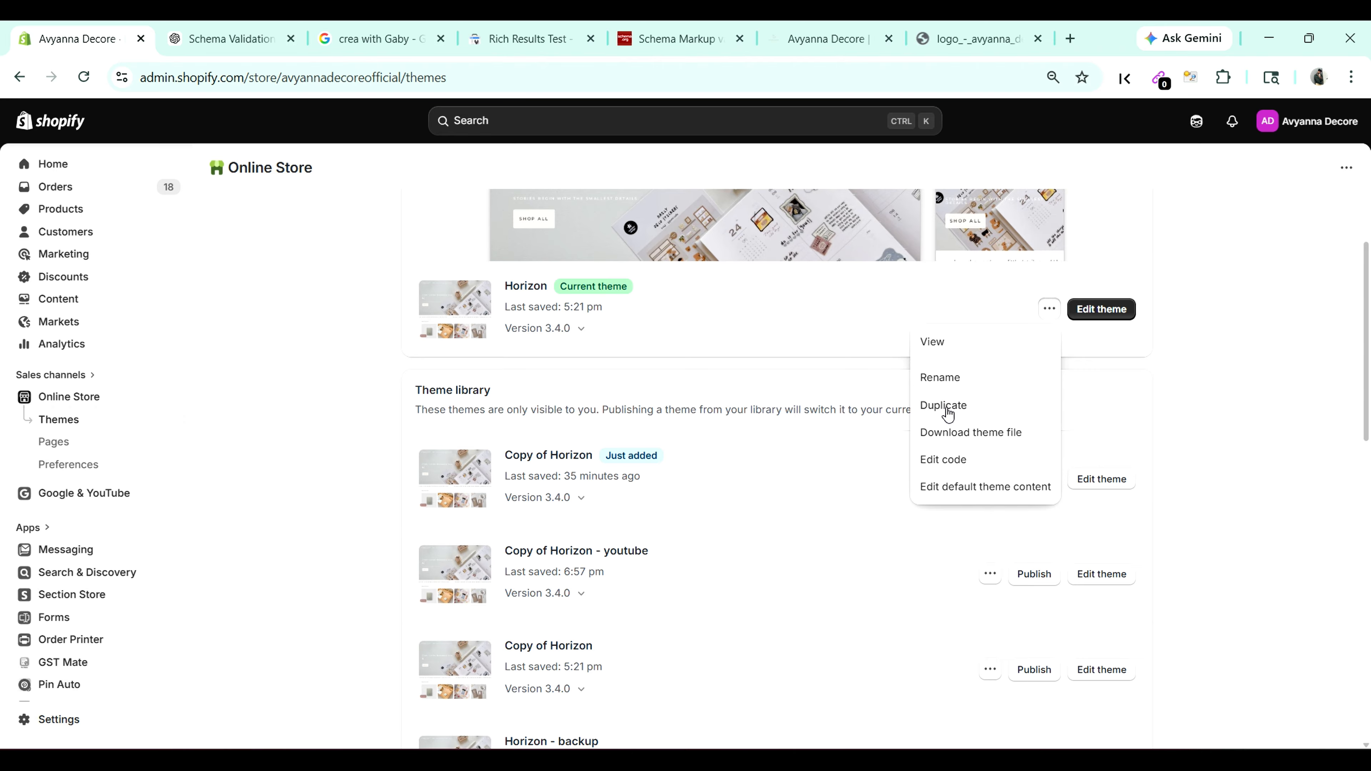
left_click(1218, 391)
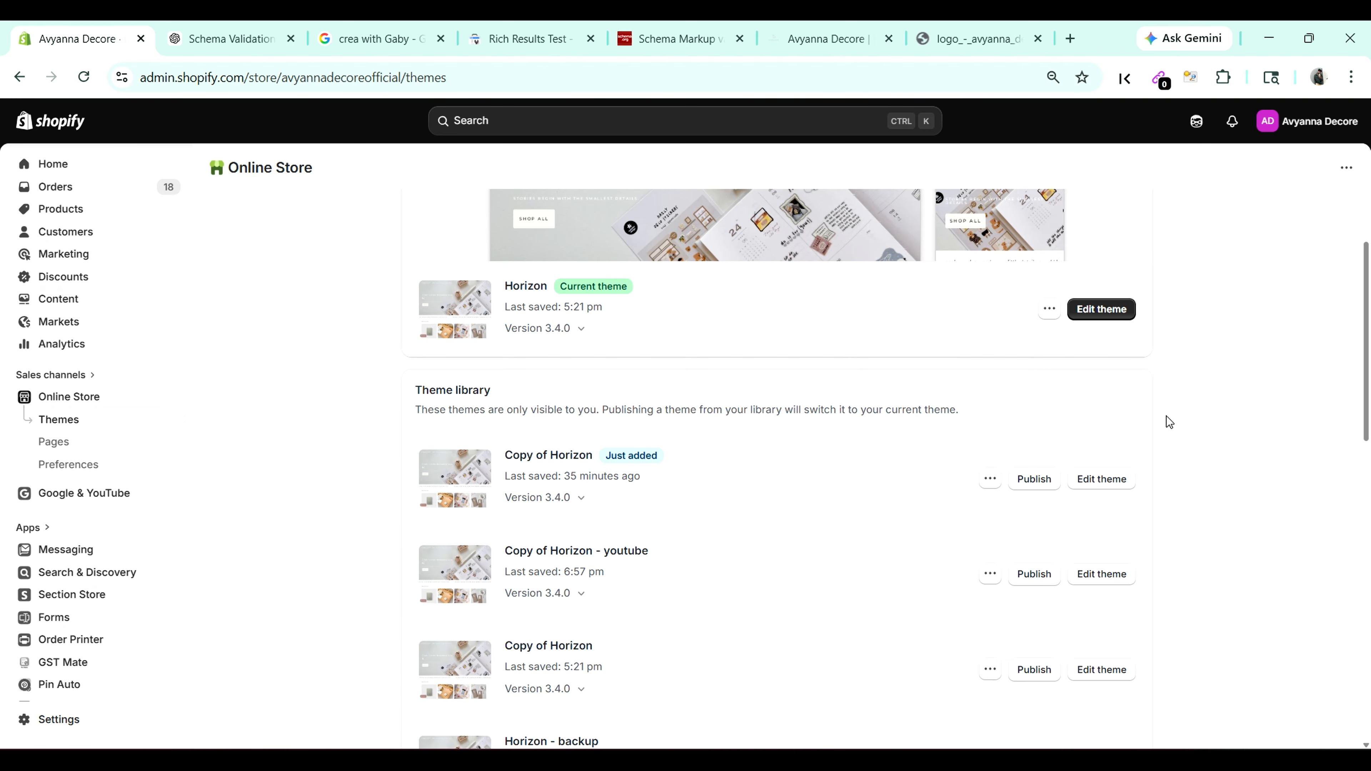
left_click(992, 478)
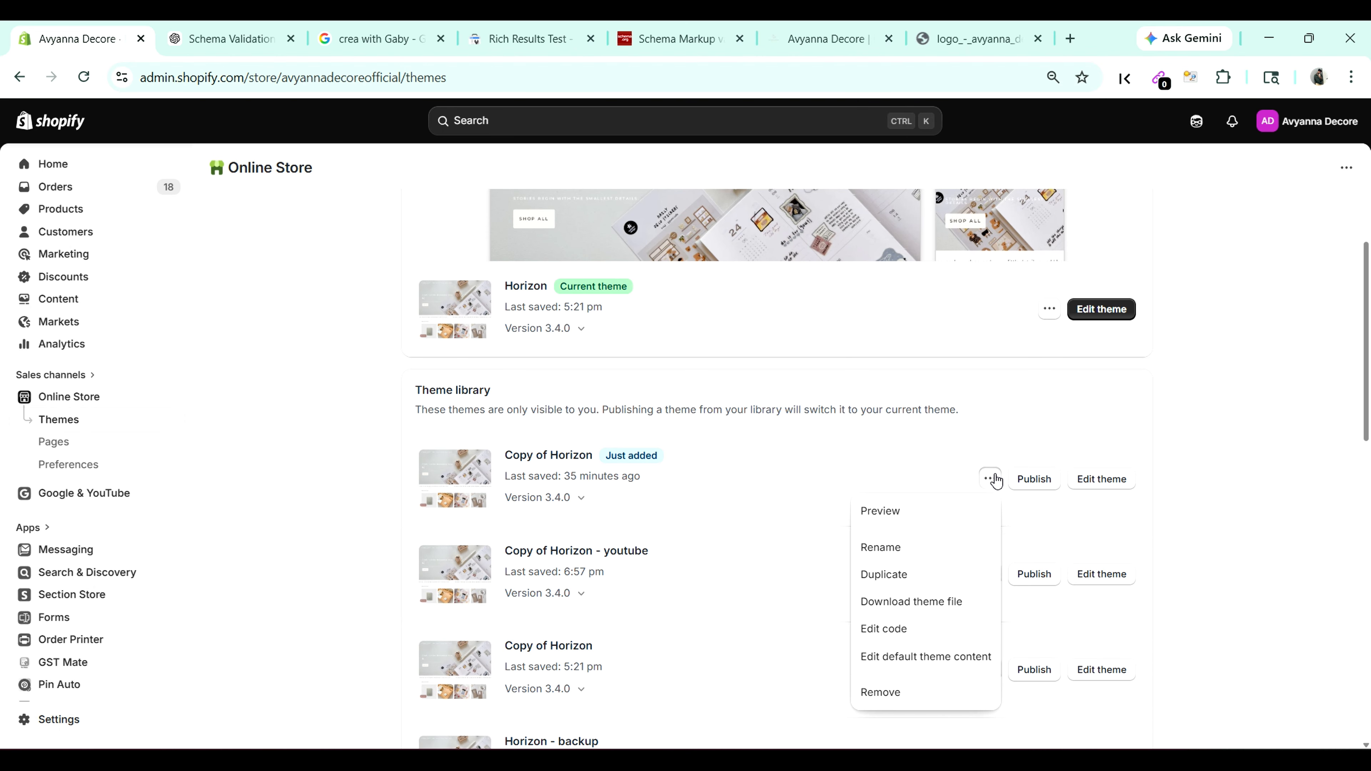
left_click(917, 631)
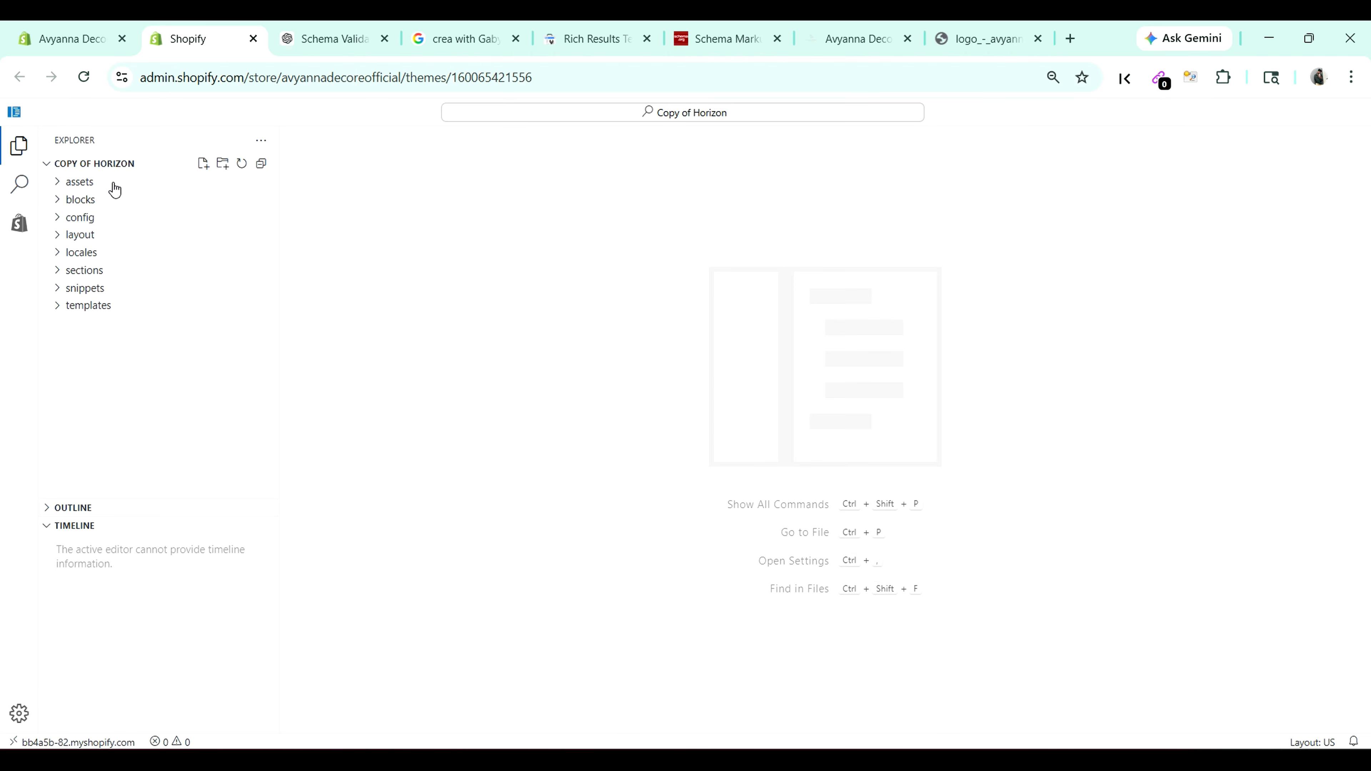
Step: Open the theme.liquid file from the layout folder of the Copy of Horizon theme
left_click(63, 241)
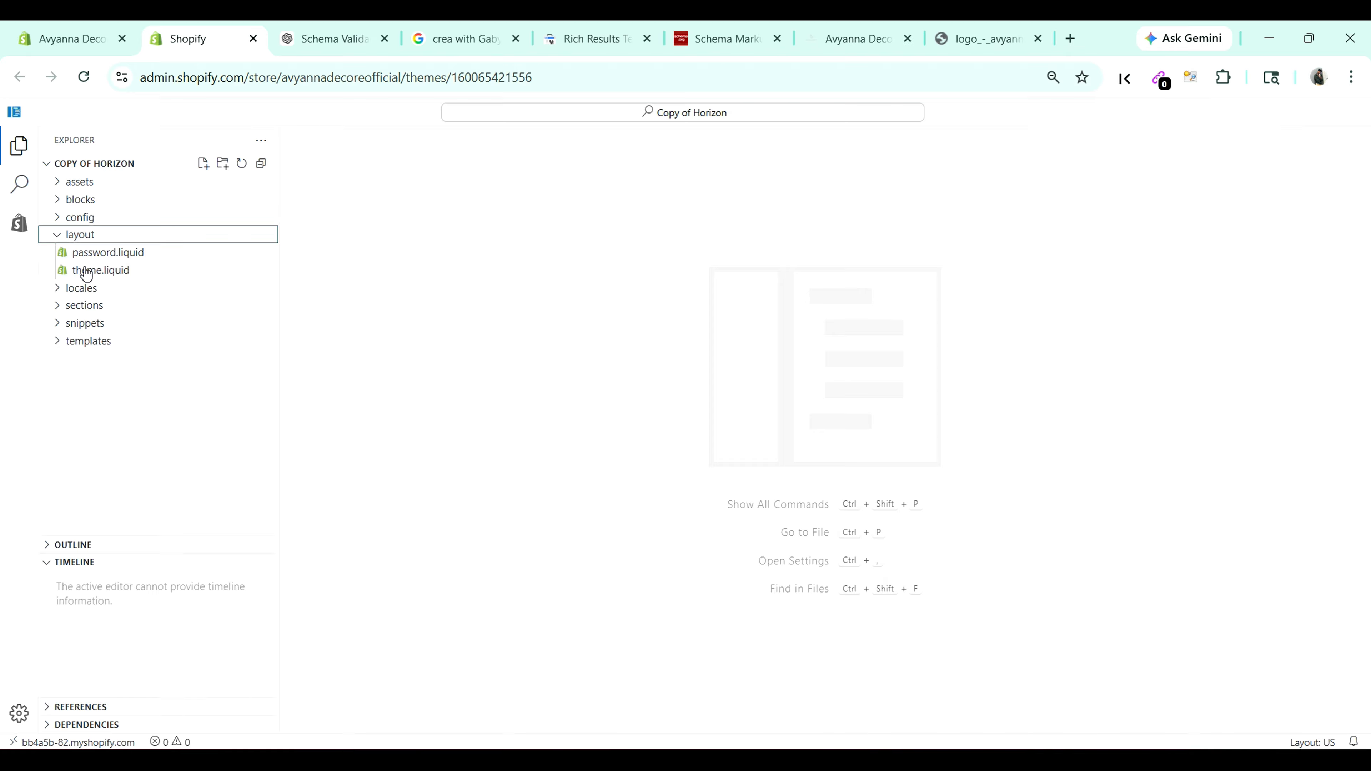
left_click(130, 272)
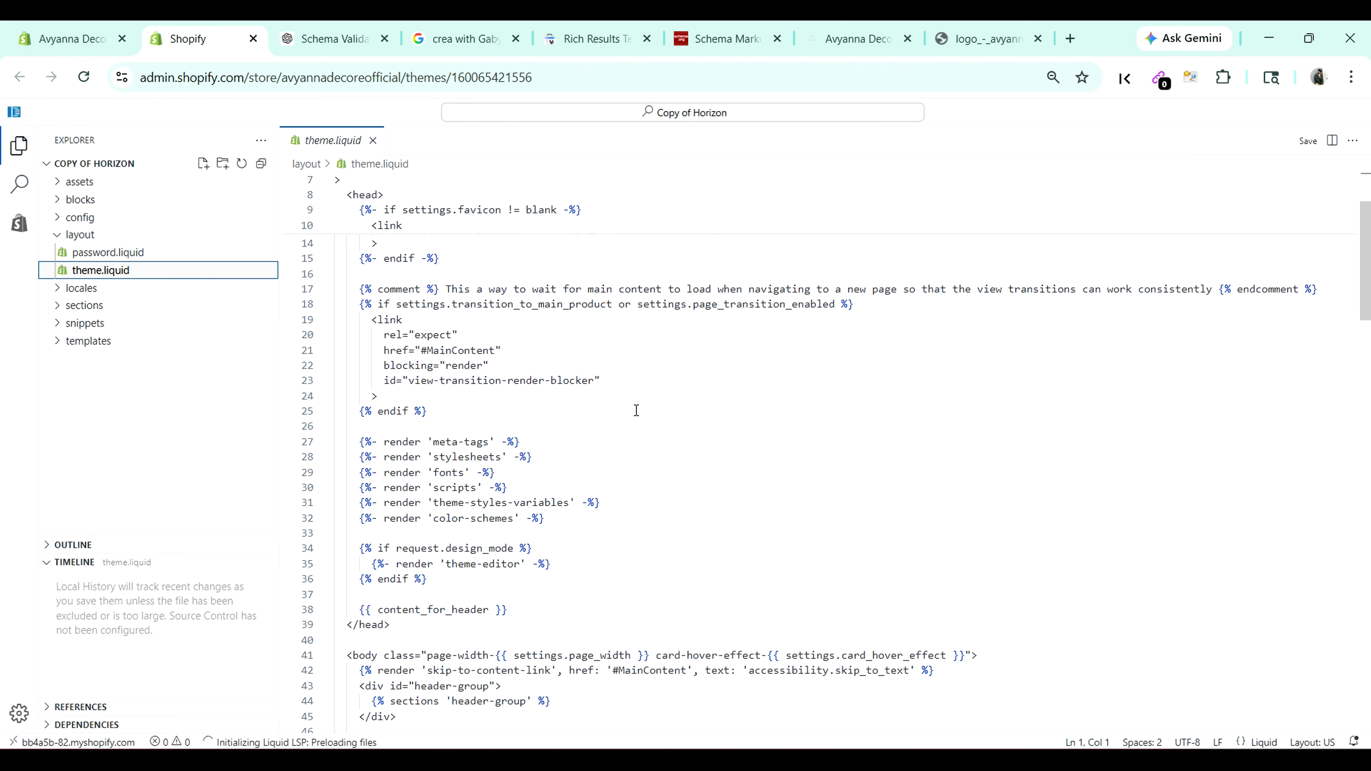
scroll(637, 410, "down", 3)
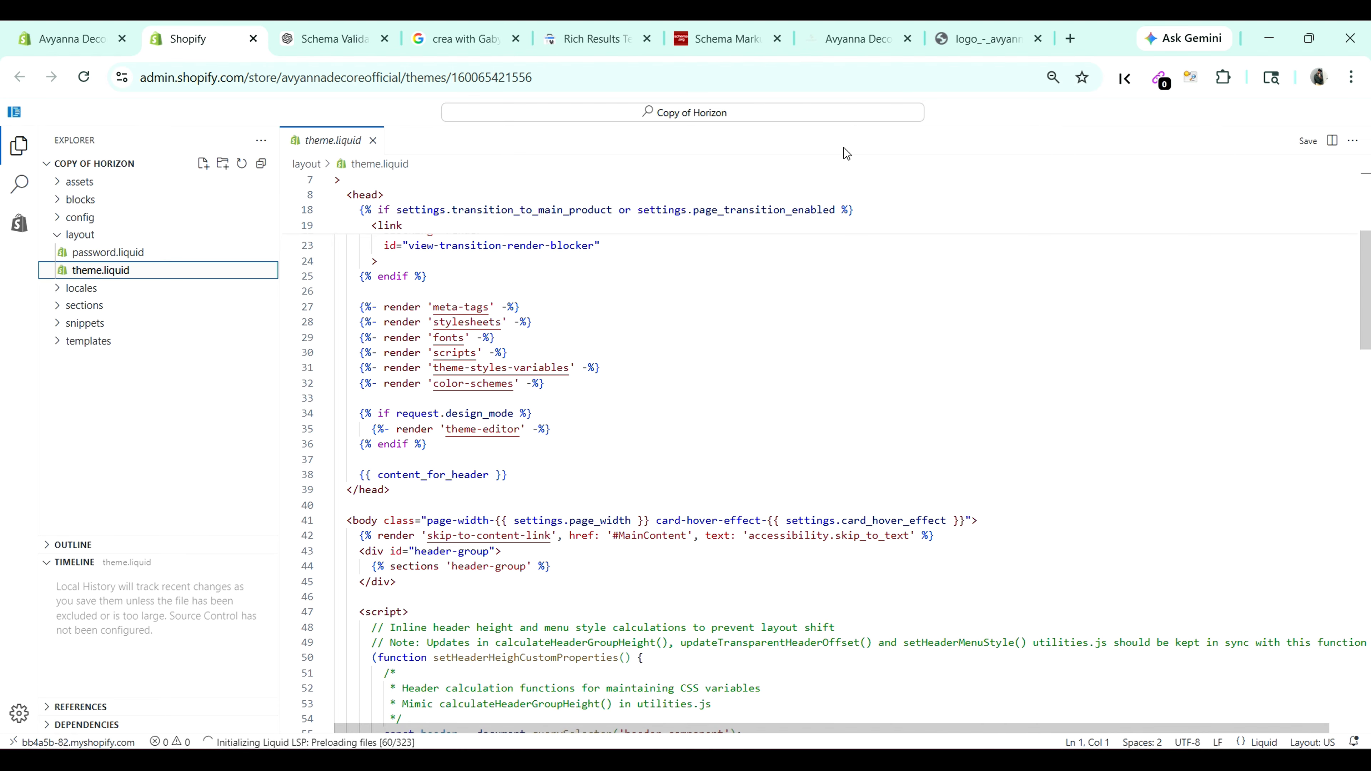
left_click(977, 27)
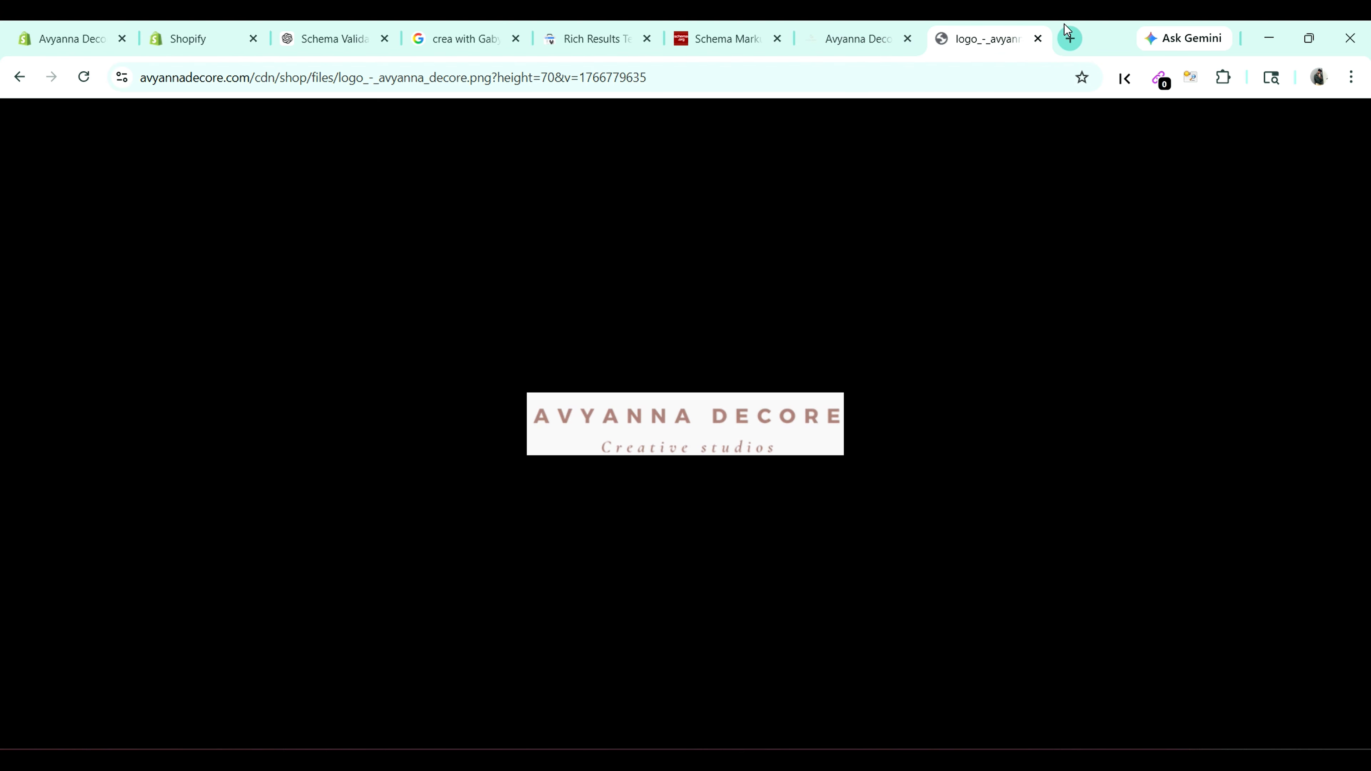
left_click(315, 32)
left_click(221, 27)
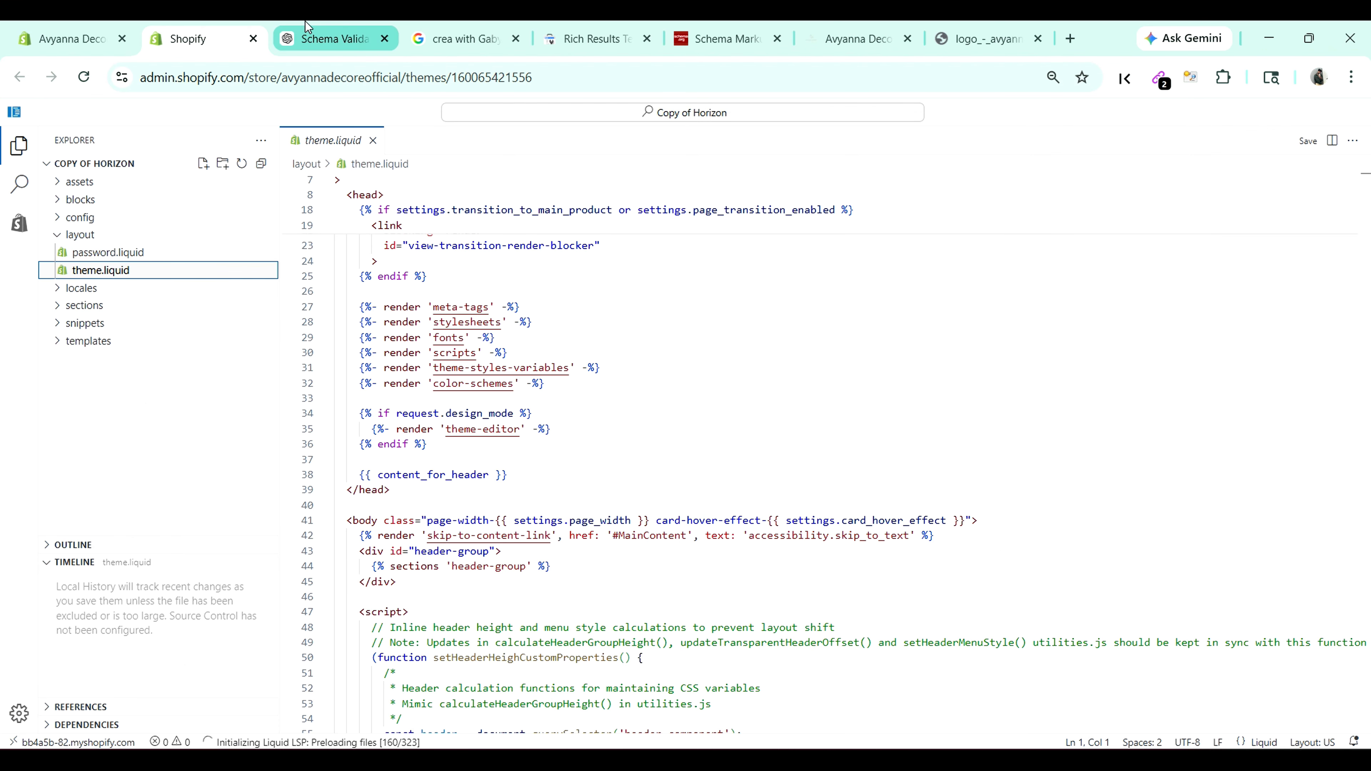
left_click(291, 33)
left_click(194, 32)
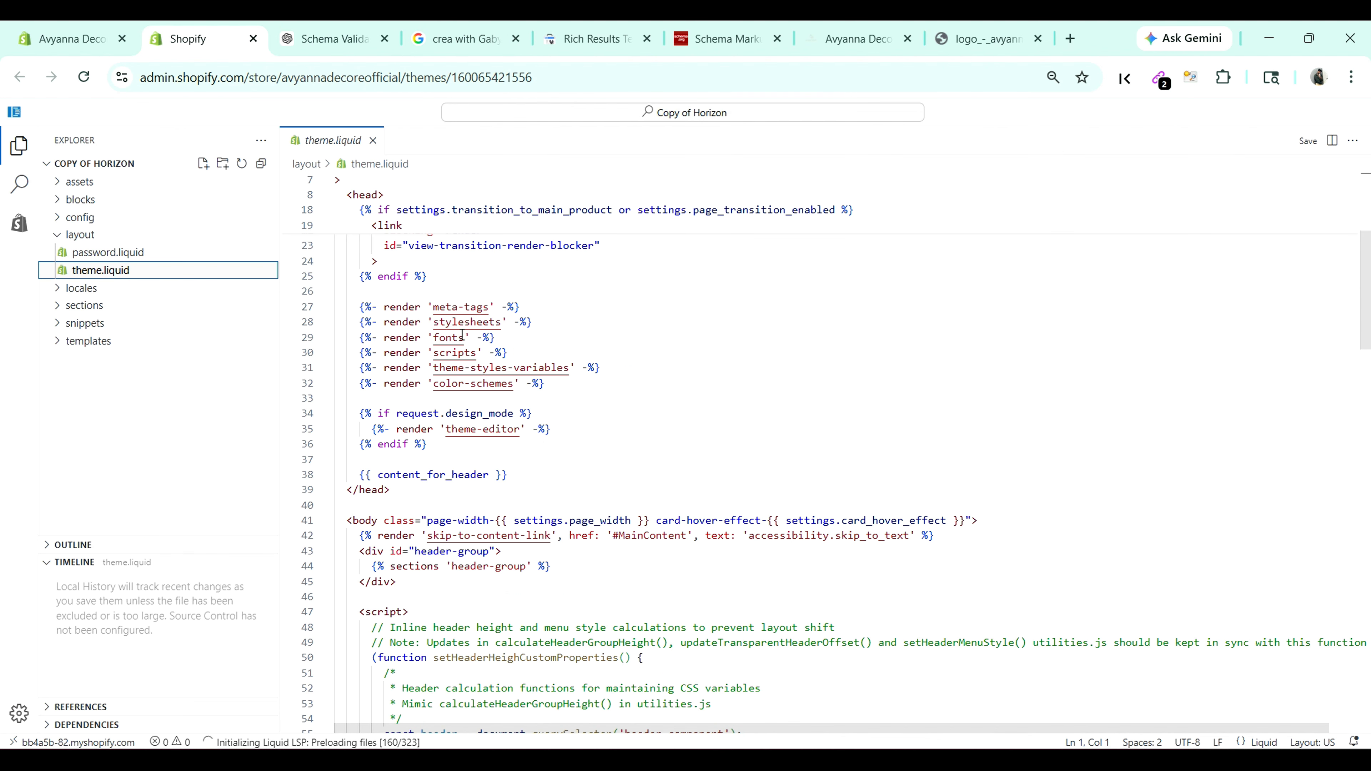
Step: Search theme.liquid for the closing </head> tag
left_click_drag(389, 489, 347, 489)
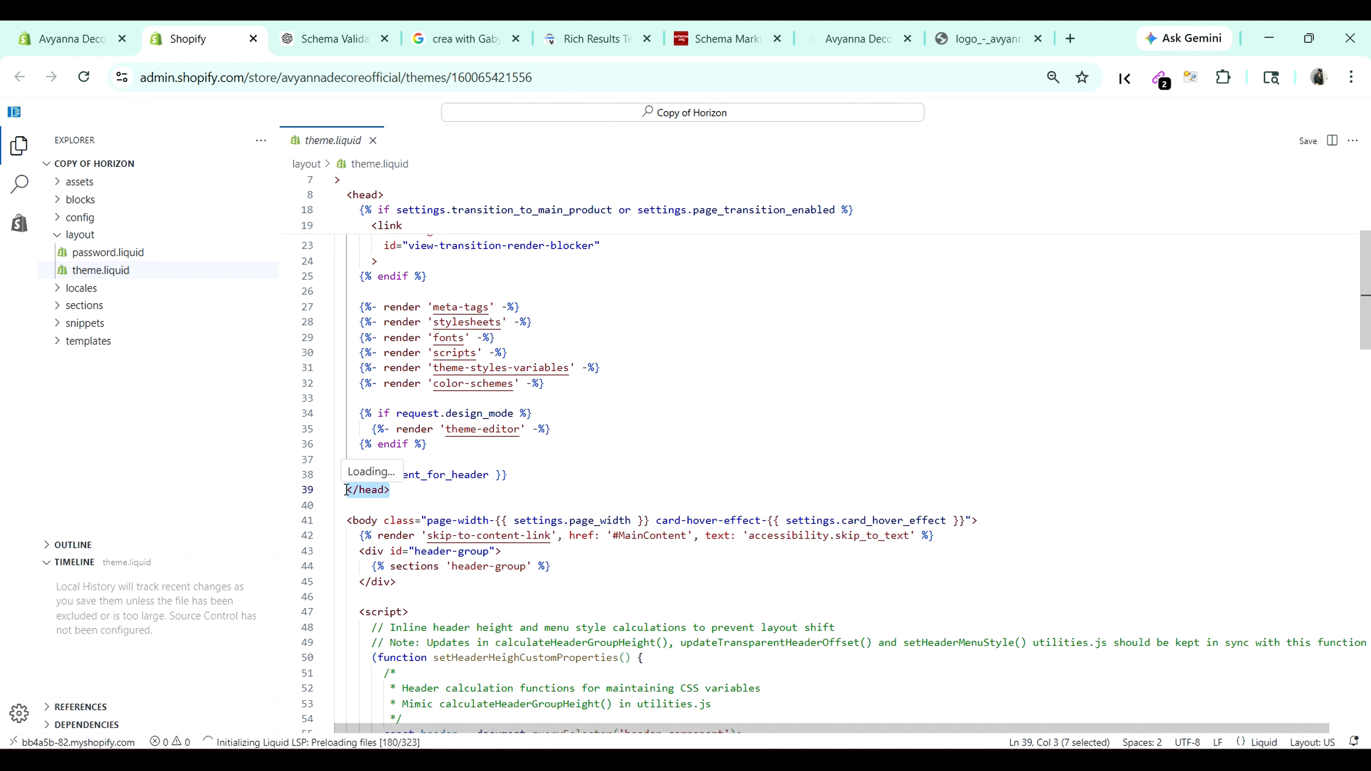
key("ctrl+f")
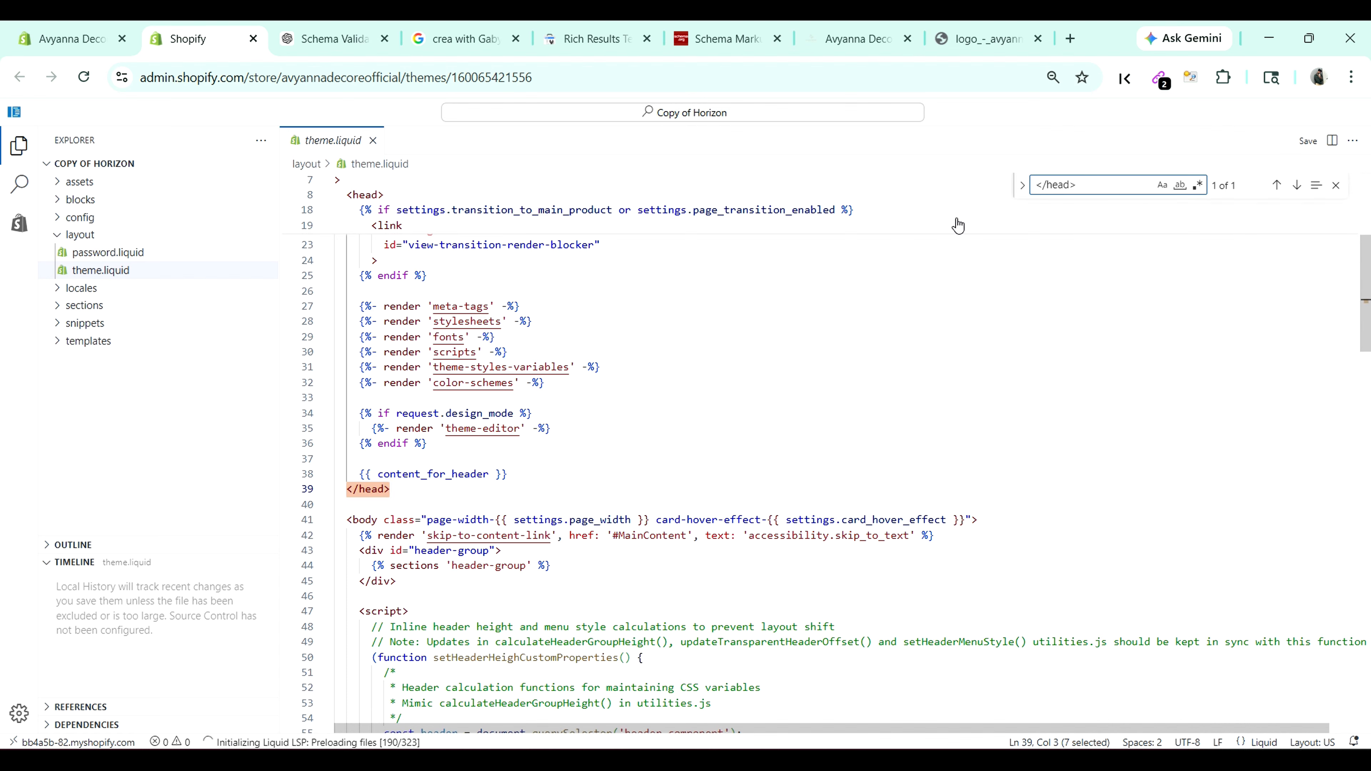
Step: Add an empty line below {{ content_for_header }}, directly above the closing </head> tag in theme.liquid
left_click_drag(1078, 185, 1033, 183)
left_click(1089, 182)
left_click(509, 470)
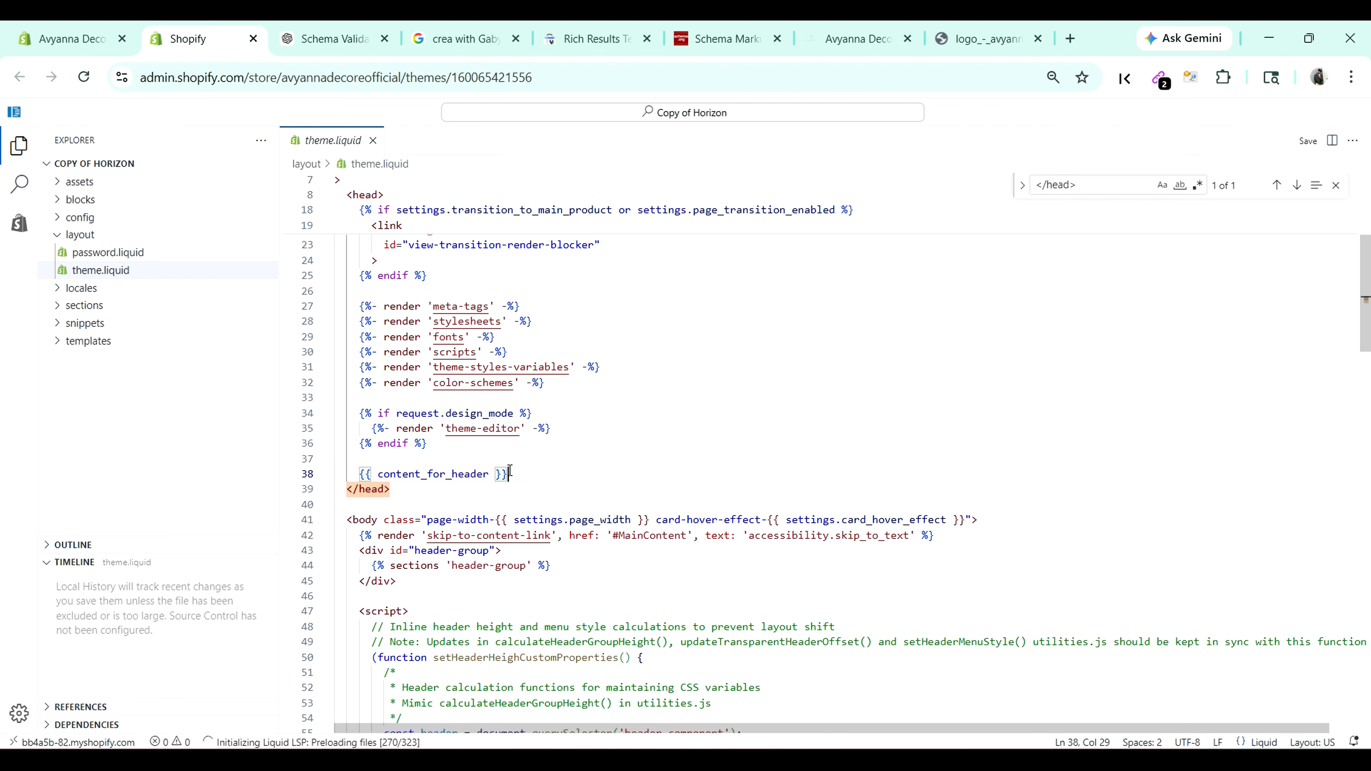
key("Return")
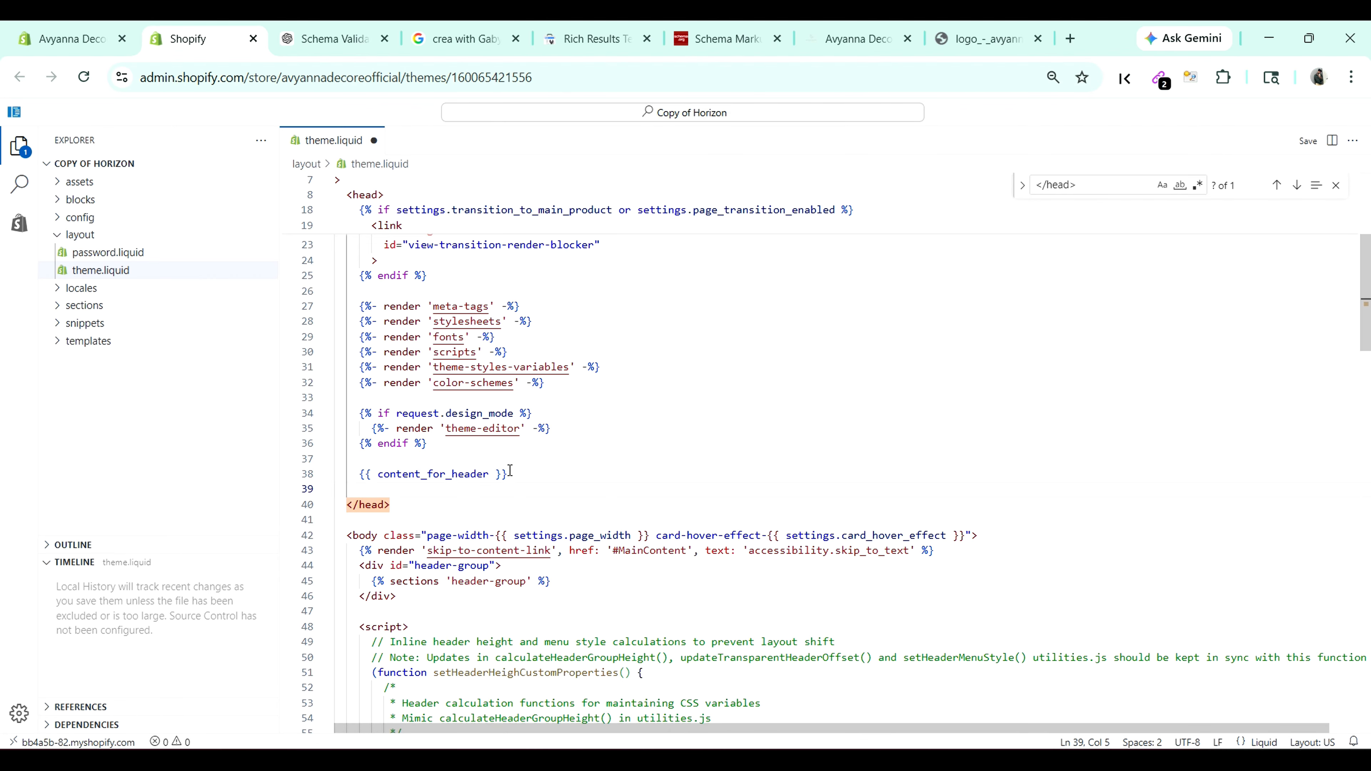
Step: Switch to the Sticky Notes note with the Organization schema and copy the whole JSON-LD script
mouse_move(642, 762)
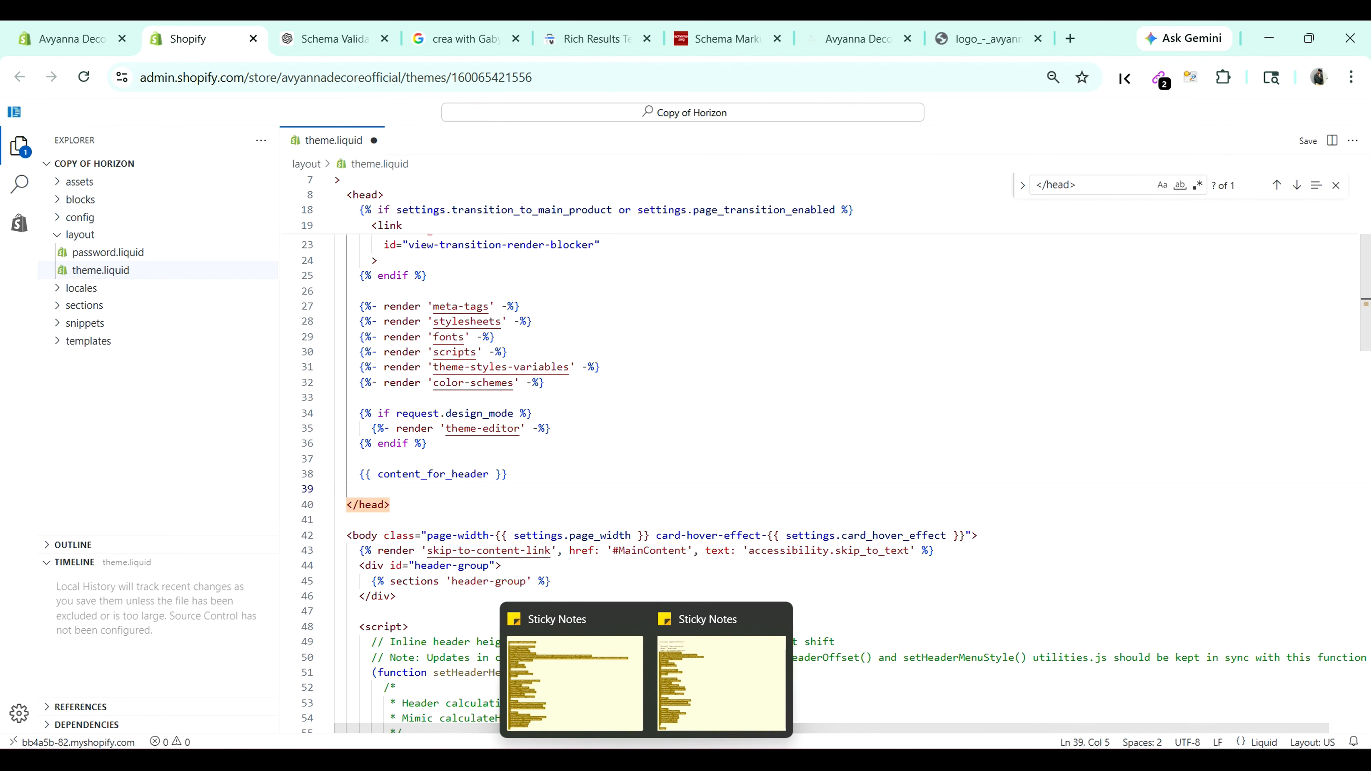
left_click(609, 699)
scroll(560, 468, "up", 2)
right_click(301, 163)
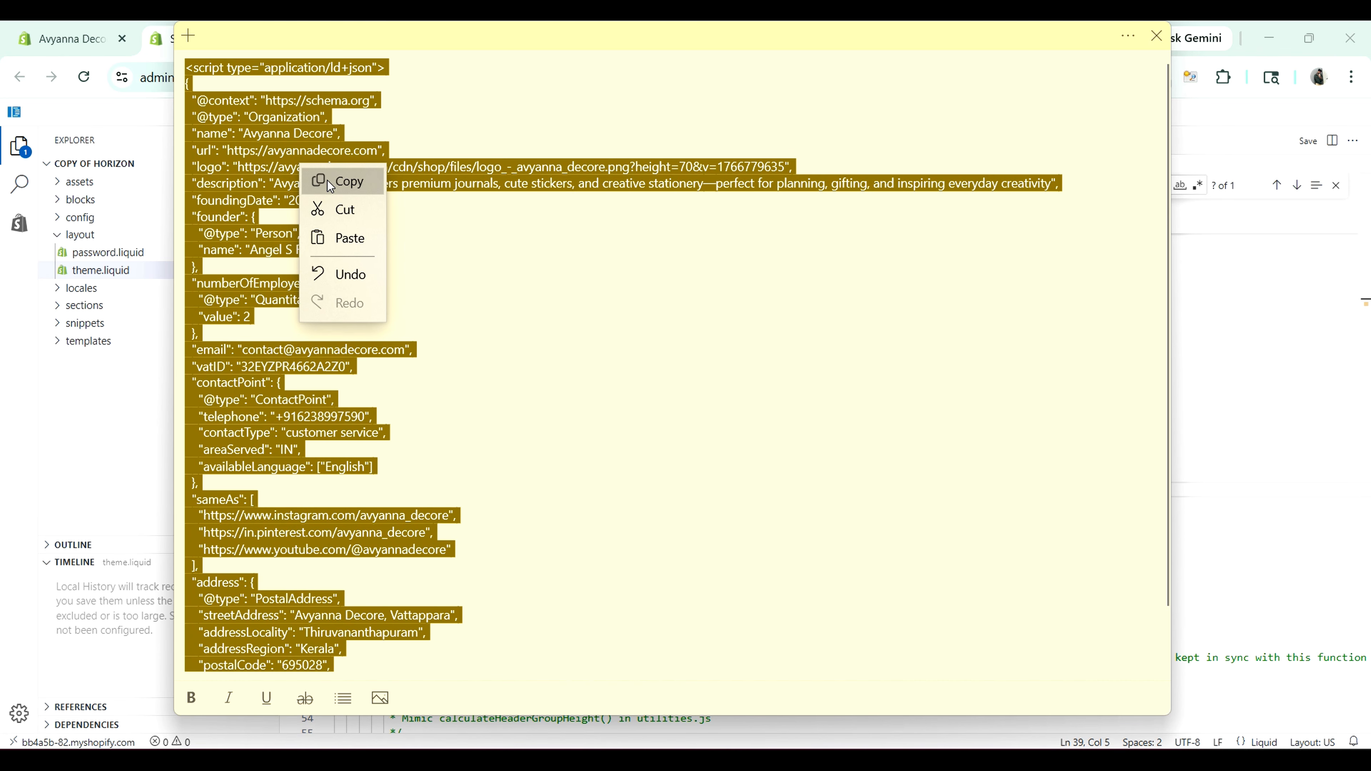
left_click(346, 180)
Step: Paste the copied Organization schema script into theme.liquid on the empty line above </head> and check its placement
key("alt+Tab")
left_click(362, 489)
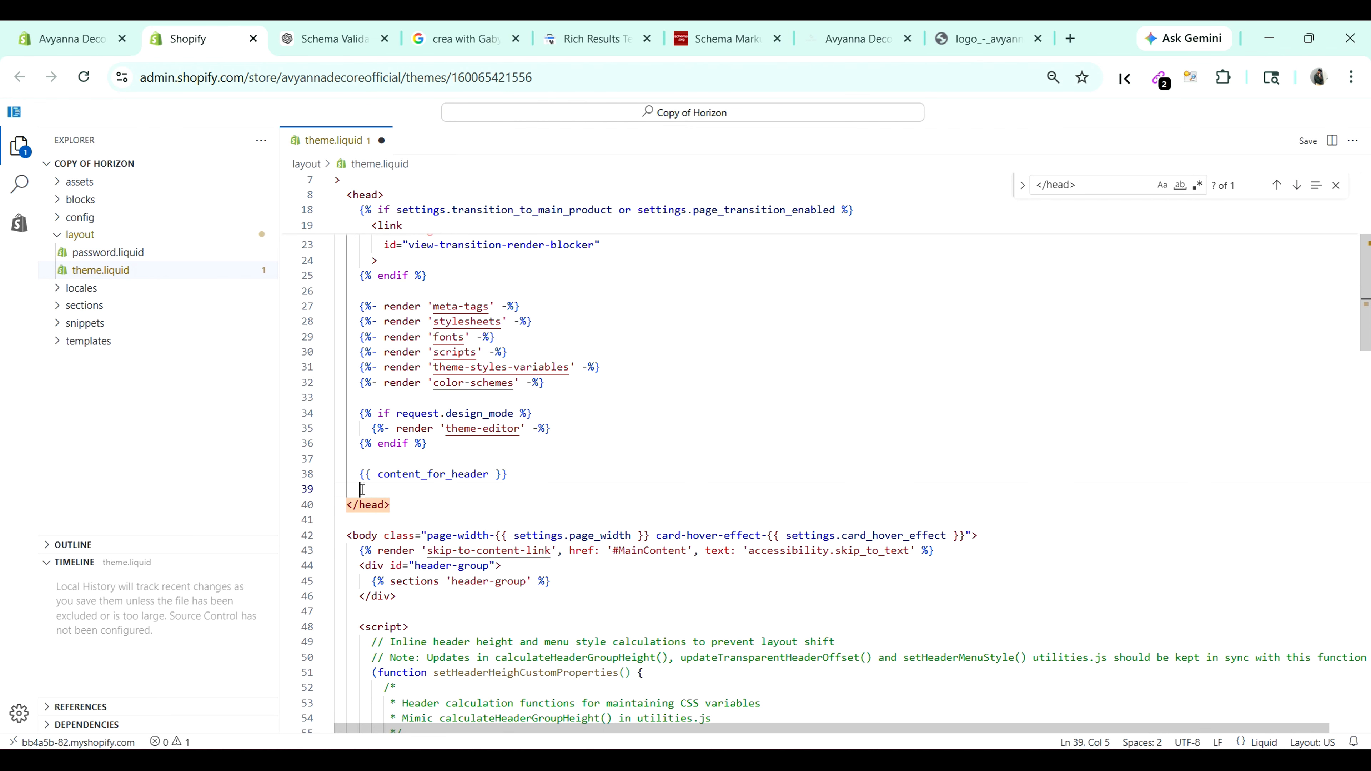
right_click(361, 489)
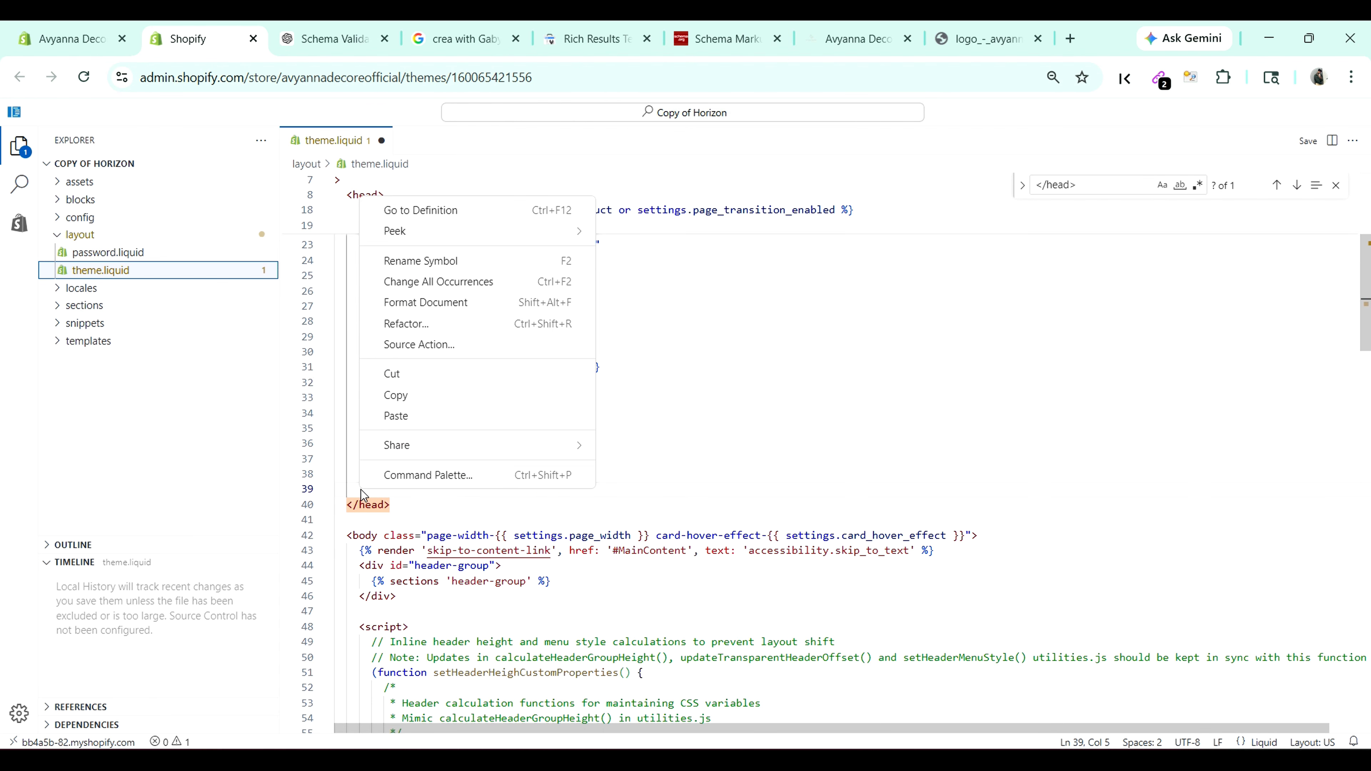
left_click(414, 415)
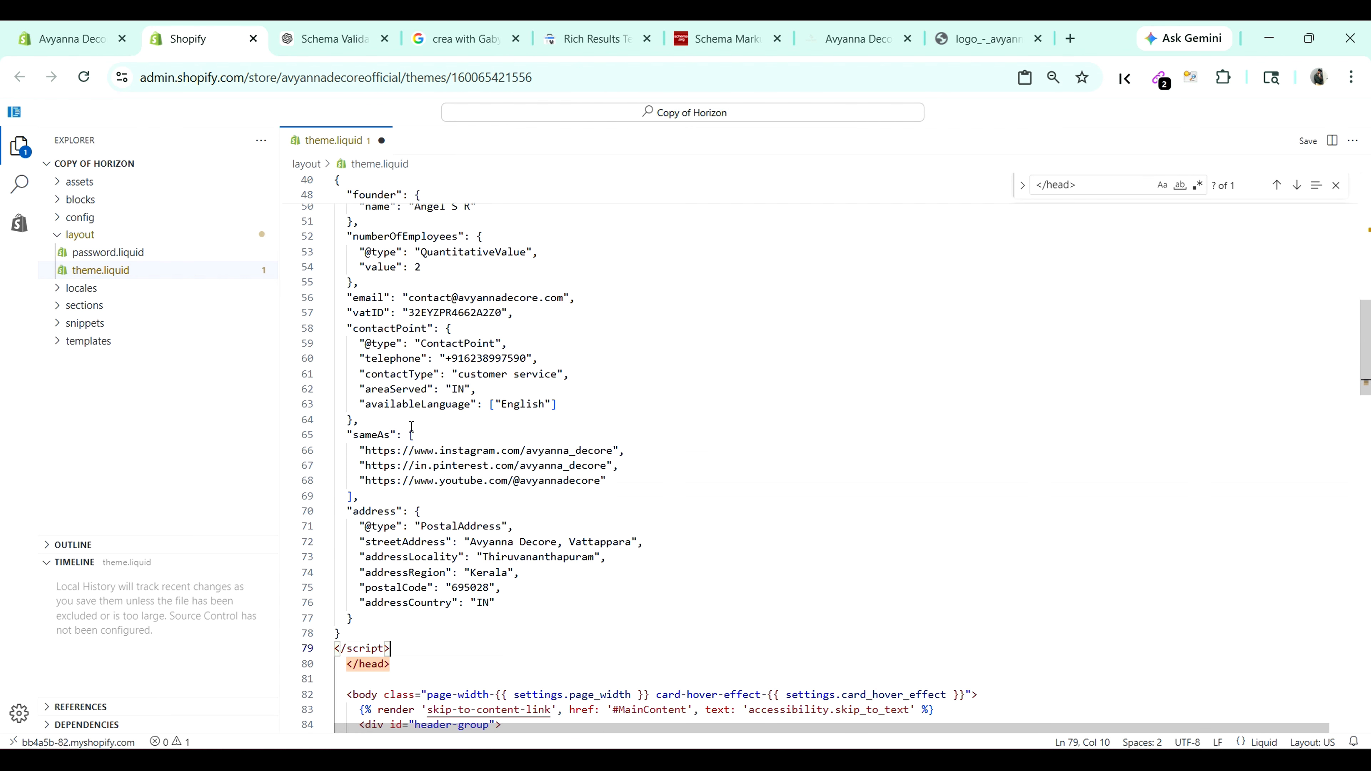
scroll(456, 470, "up", 7)
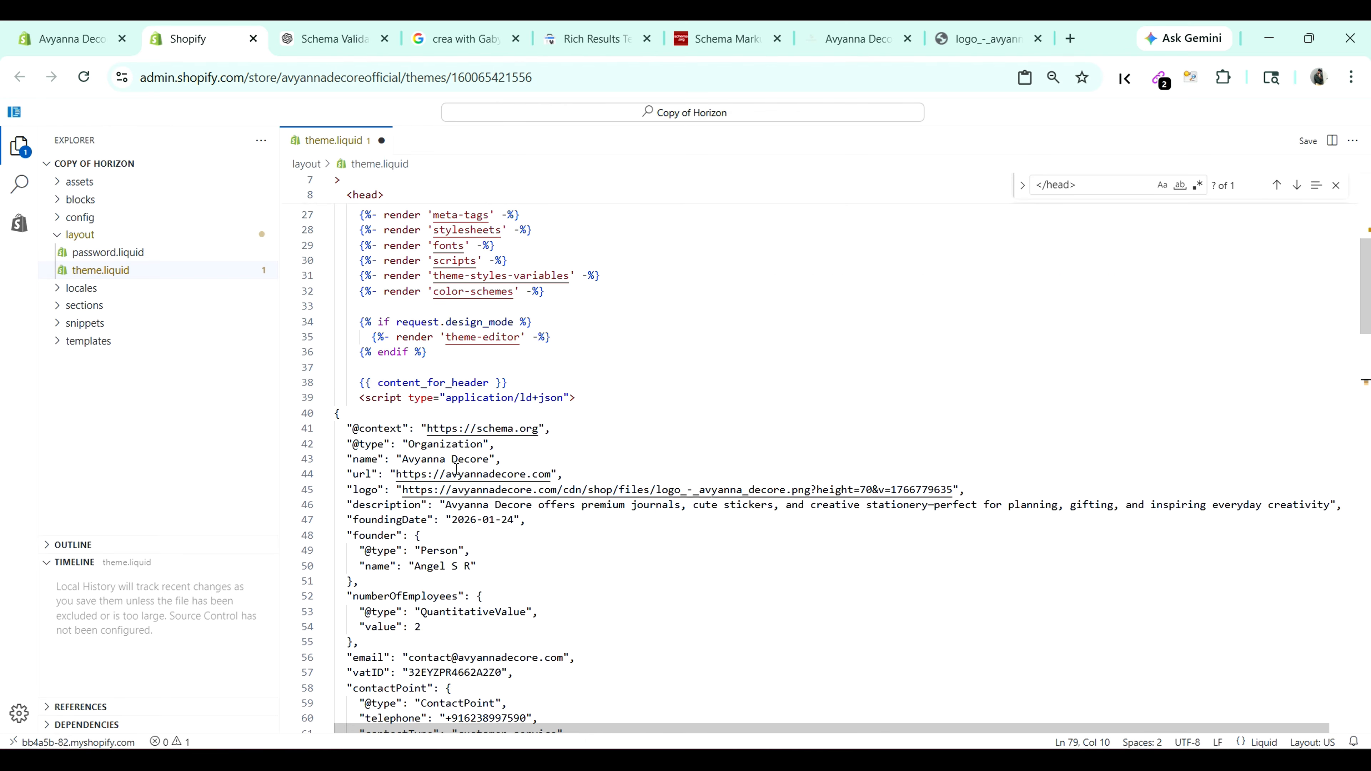
scroll(456, 470, "down", 10)
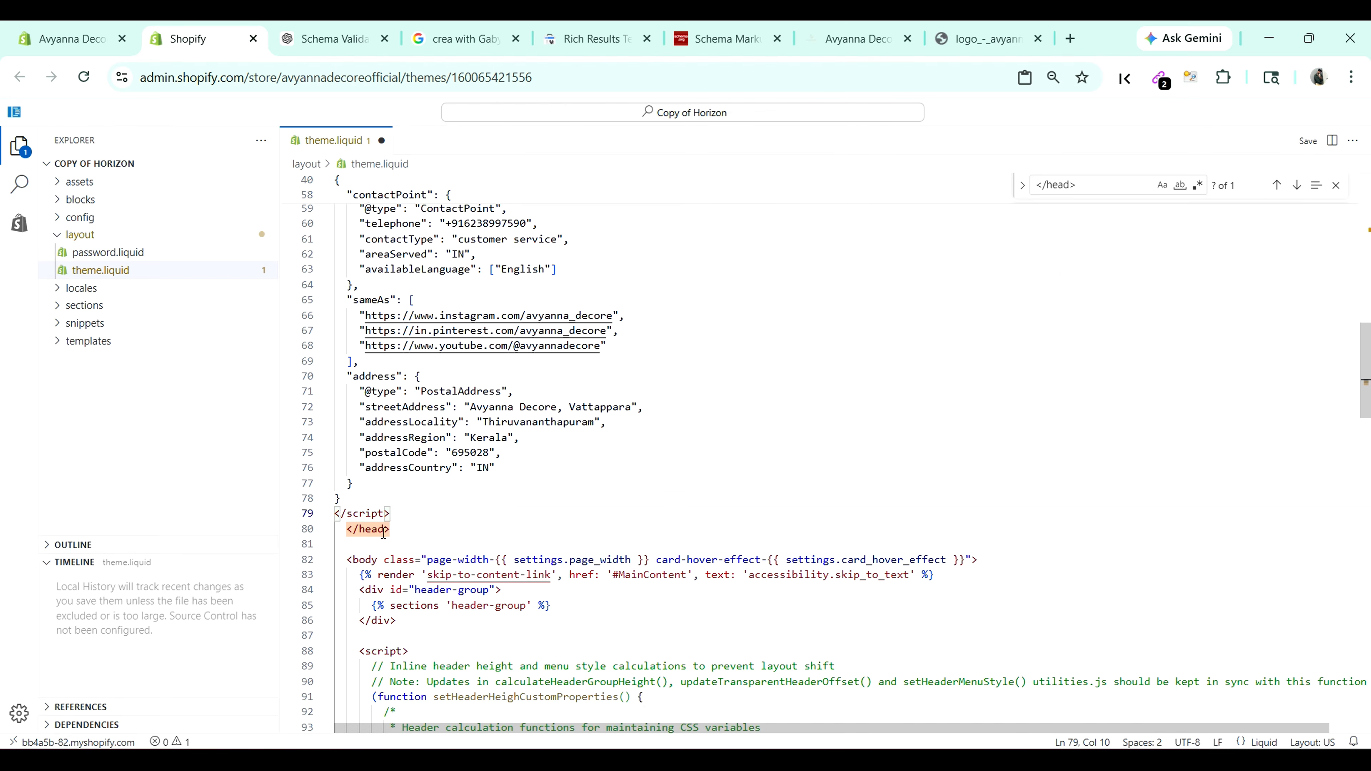
Step: Close the find box, save theme.liquid and look over the inserted schema code
left_click(1335, 185)
left_click(1309, 143)
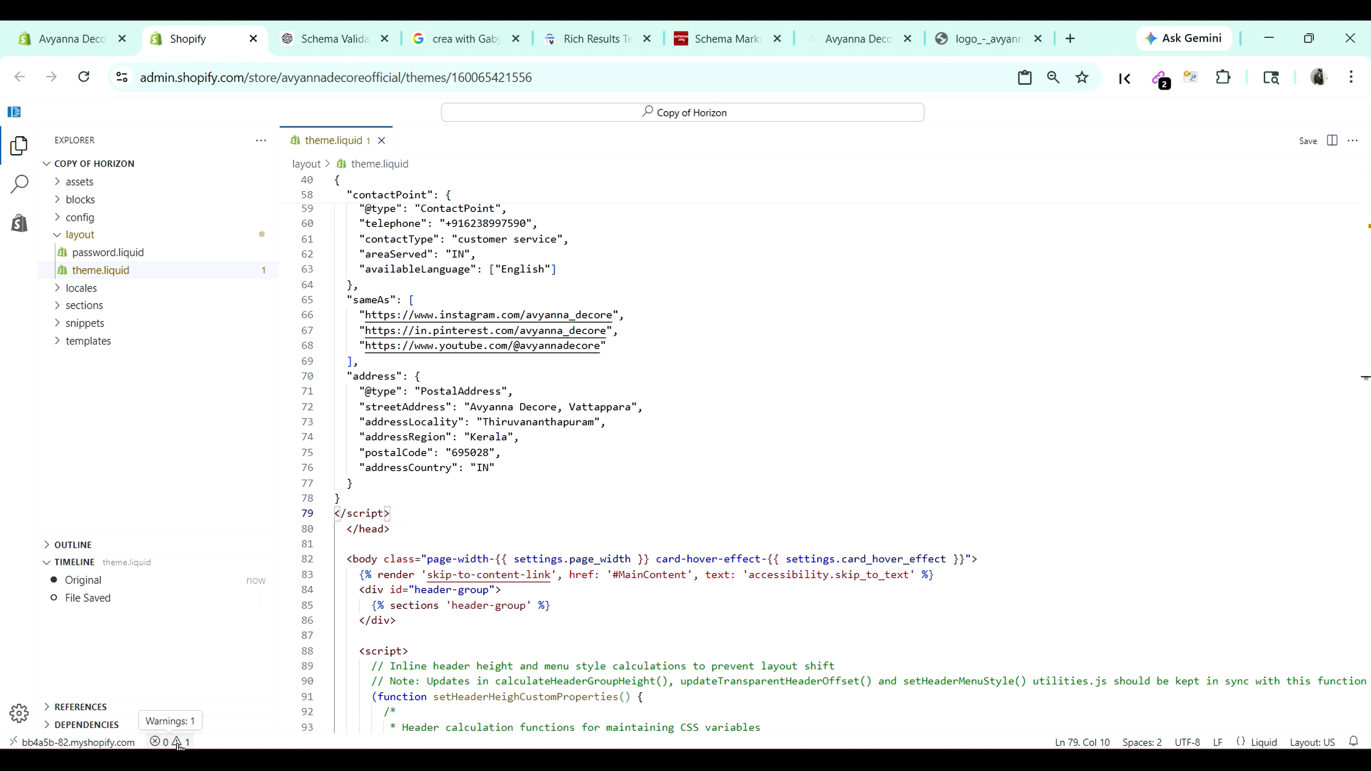
scroll(972, 411, "up", 10)
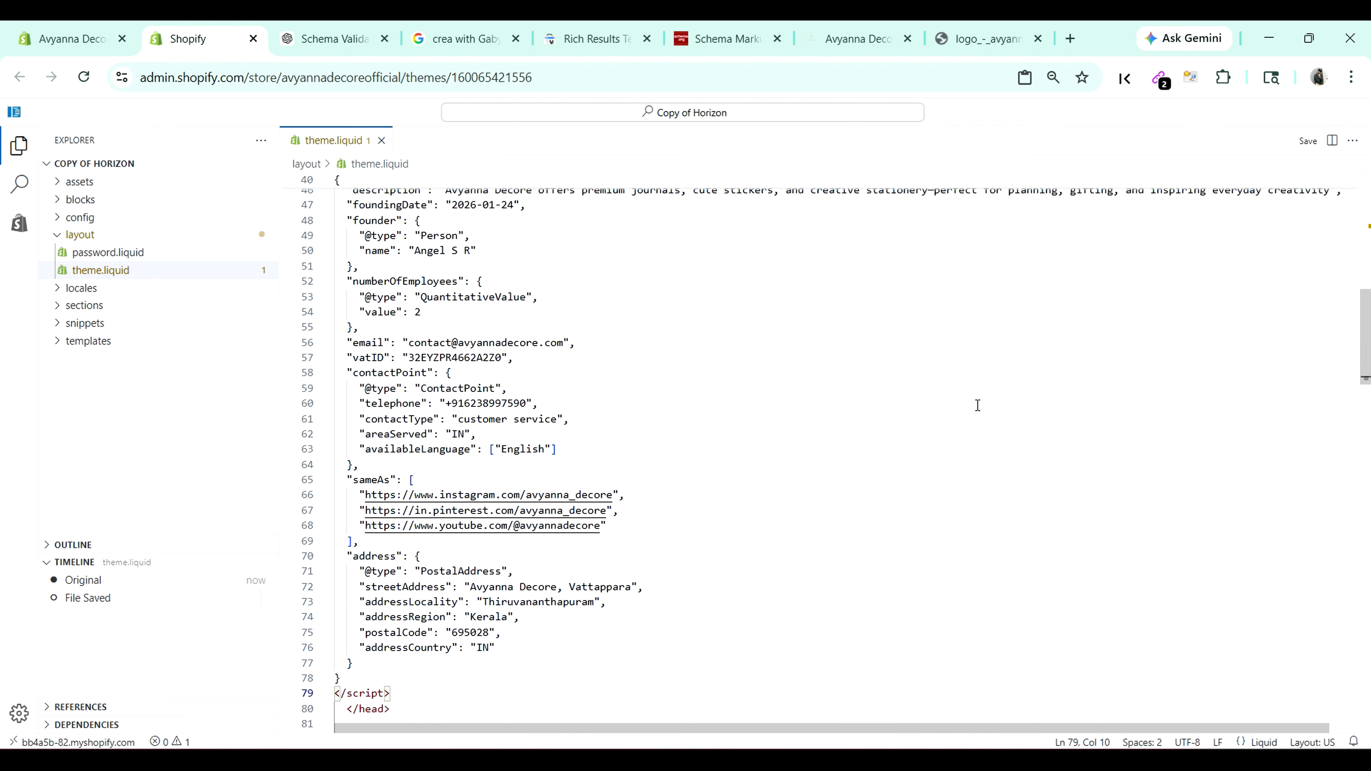
scroll(878, 439, "down", 5)
Step: Switch to the Rich Results Test and leave the old code results for its start page
key("ctrl+shift+Tab")
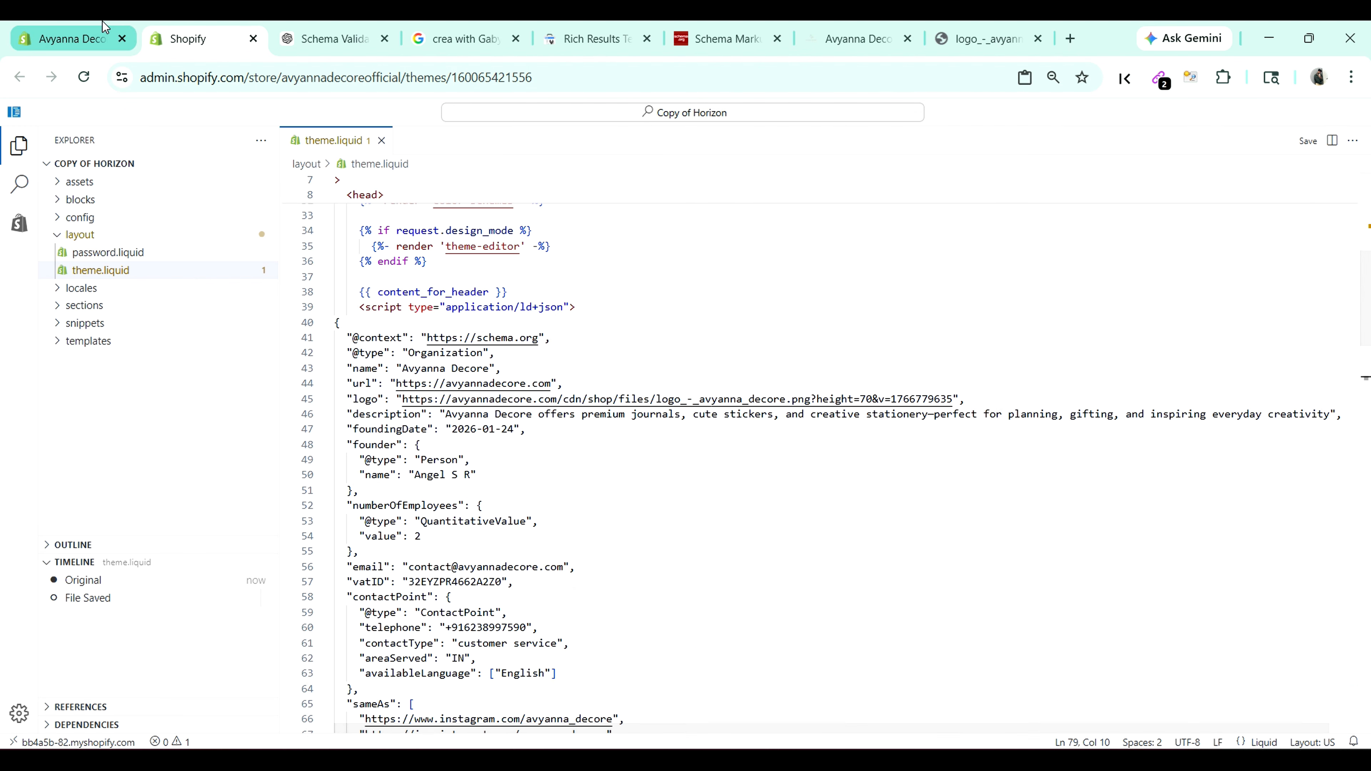
left_click(1214, 428)
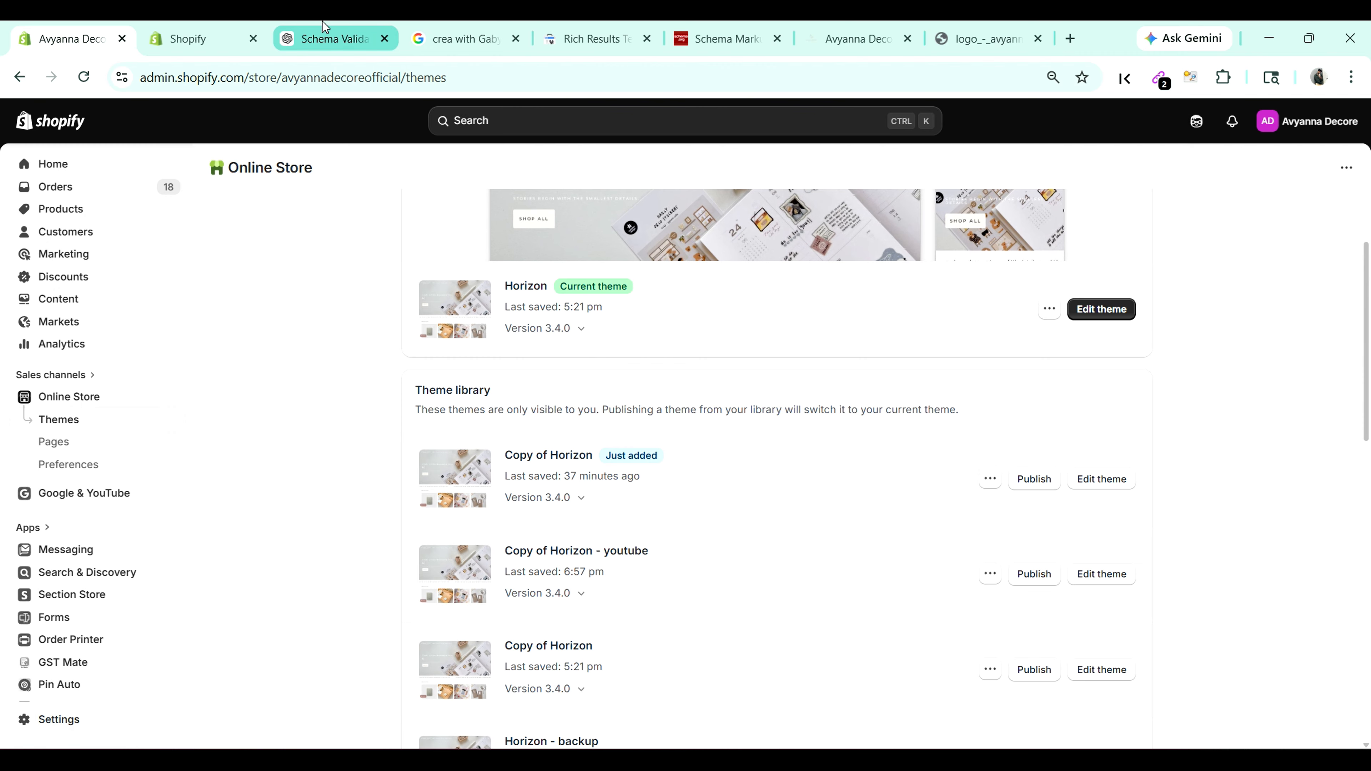
left_click(326, 34)
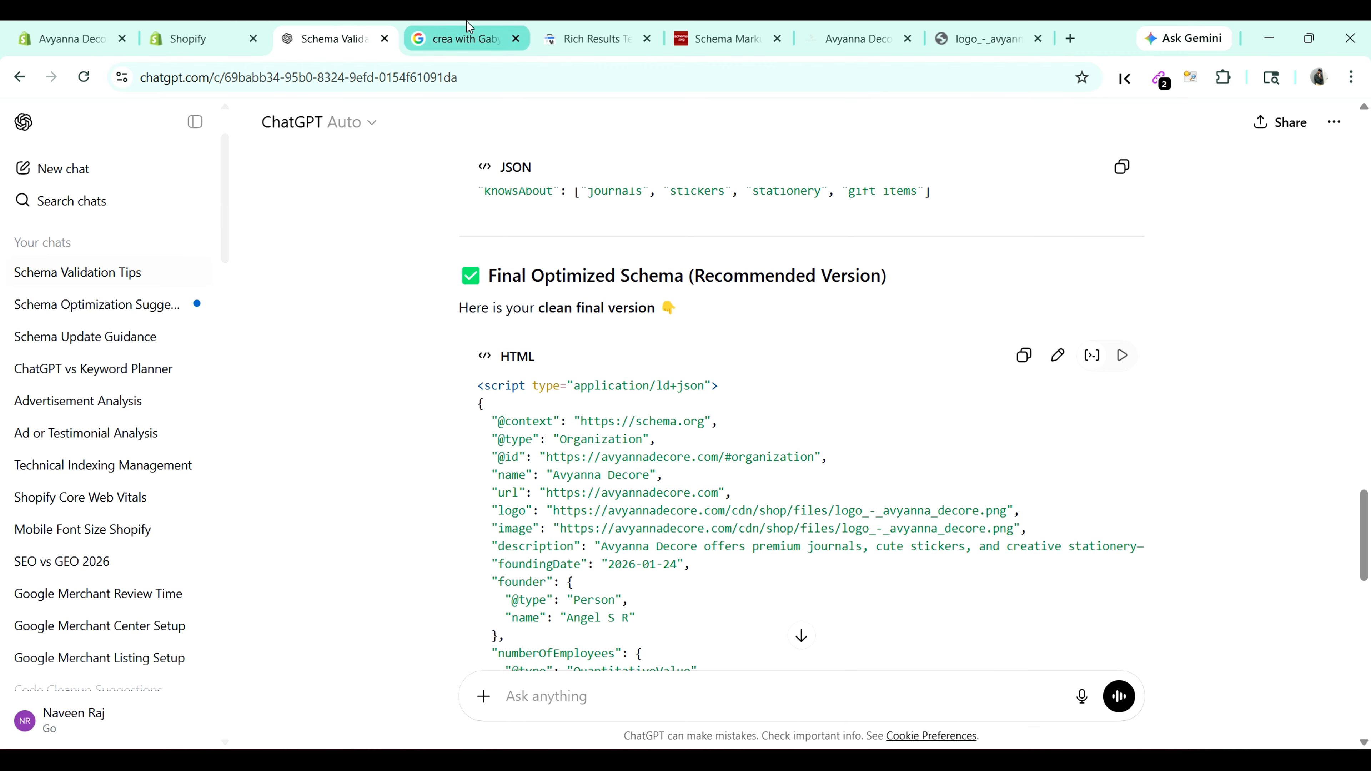
left_click(594, 38)
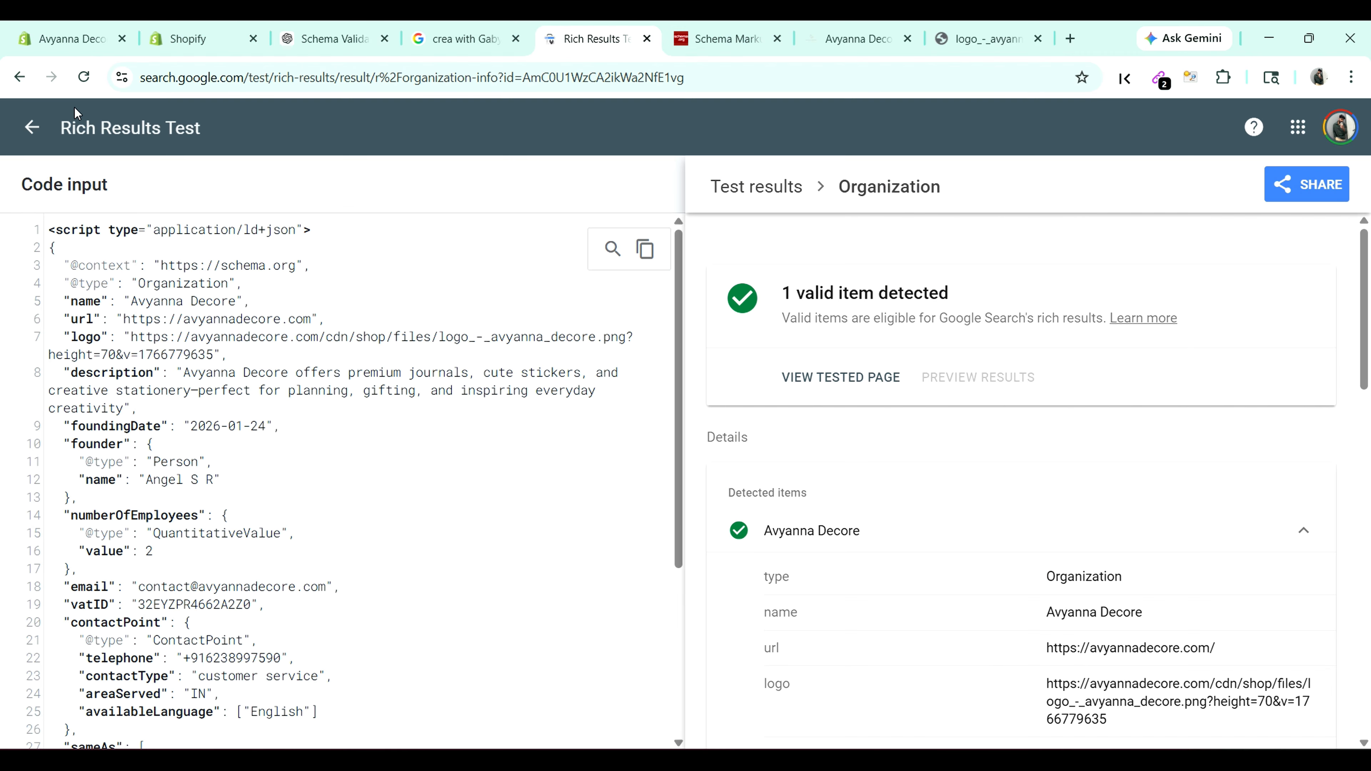
left_click(32, 129)
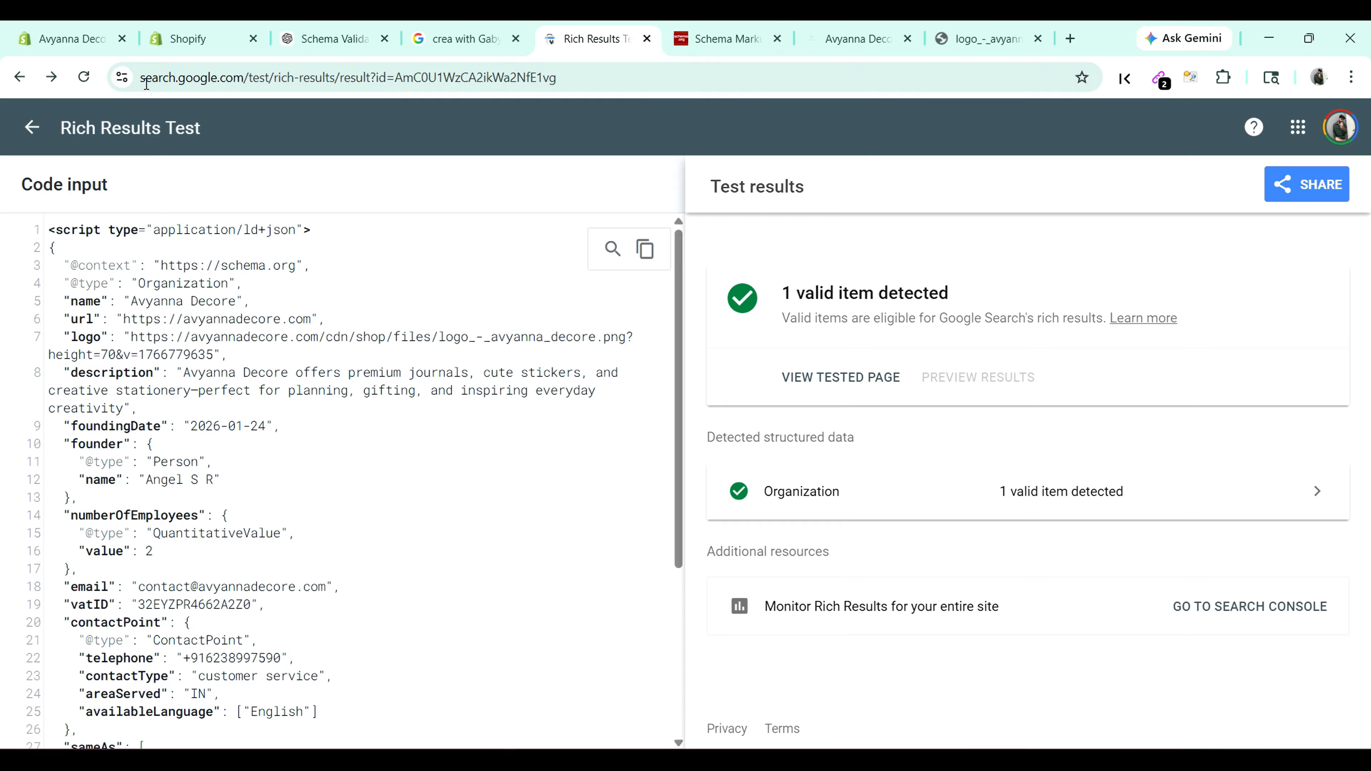
left_click(31, 128)
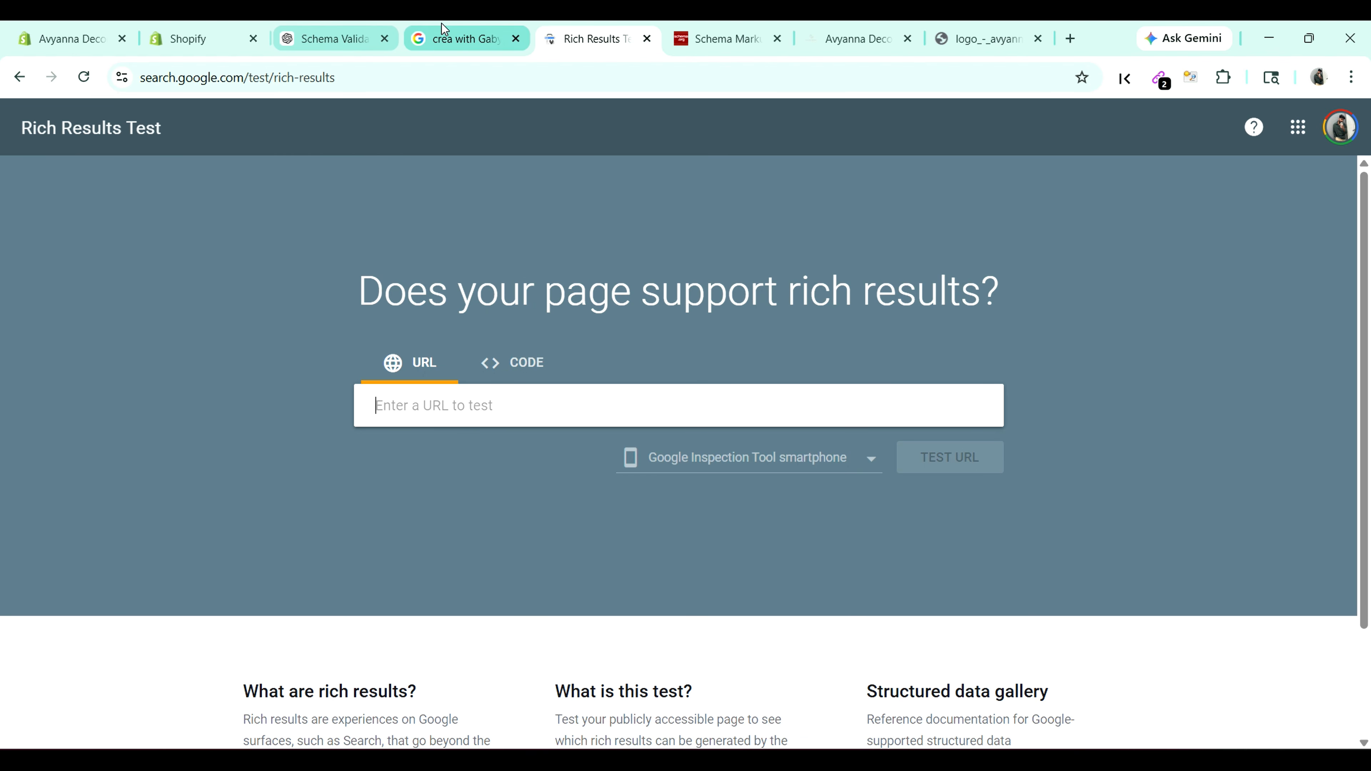
Step: Copy the homepage address of the Avyanna Decore storefront
left_click(458, 37)
left_click(896, 36)
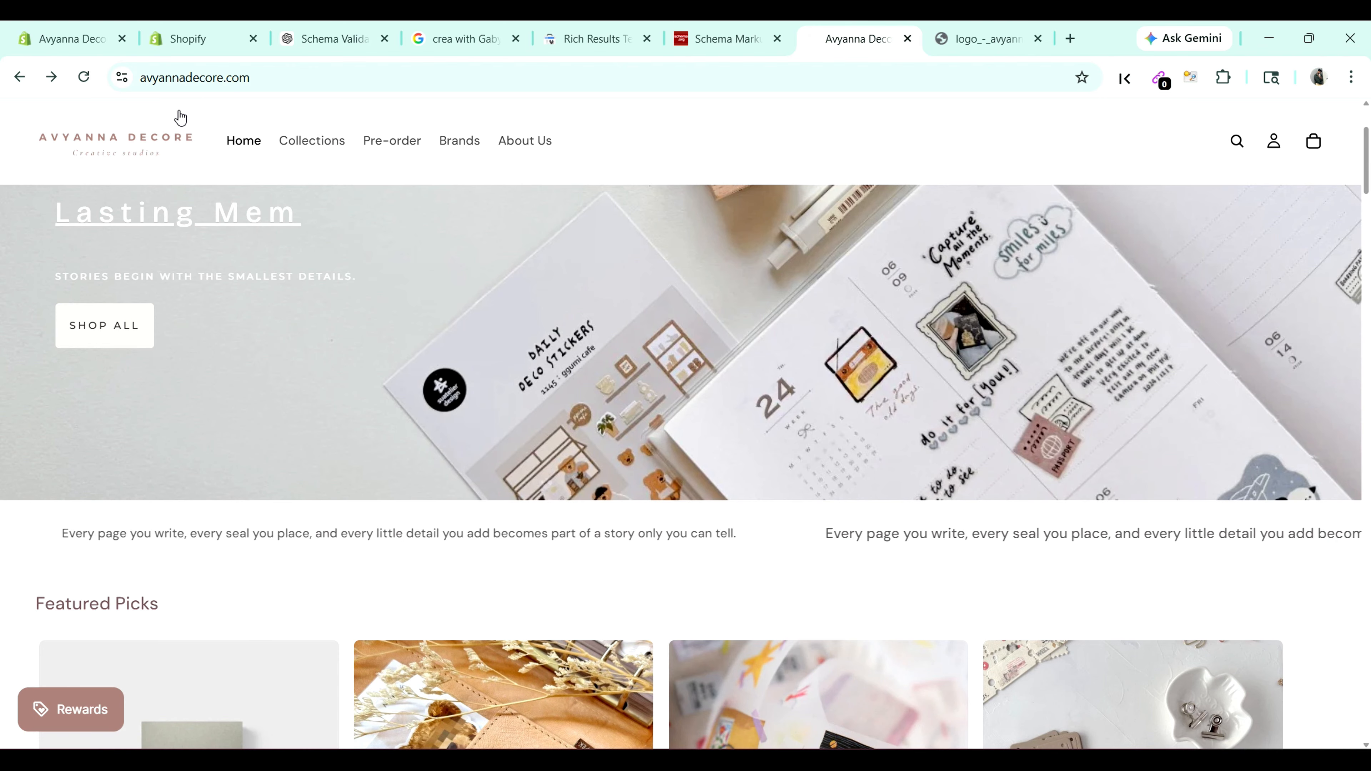
right_click(188, 80)
key("ctrl+c")
left_click(266, 219)
left_click(555, 22)
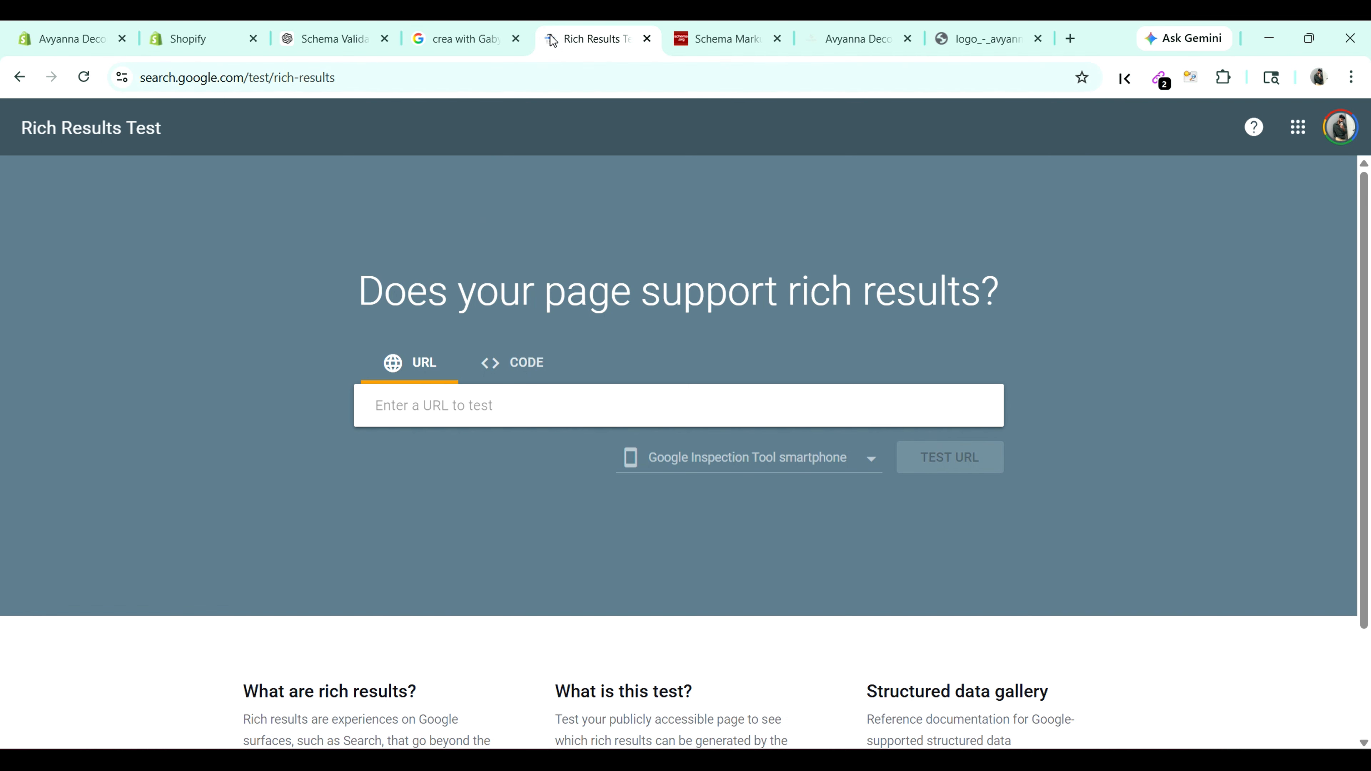
right_click(422, 413)
left_click(466, 553)
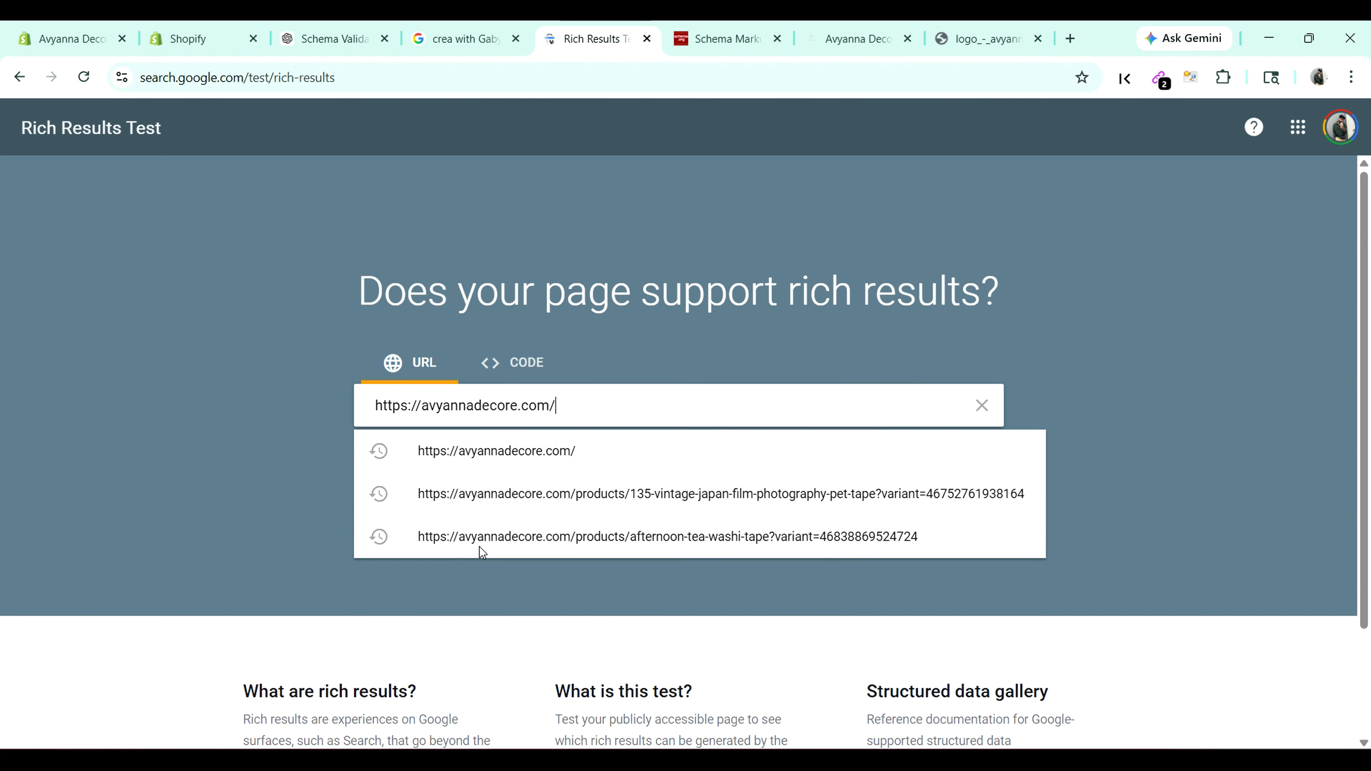
key("Return")
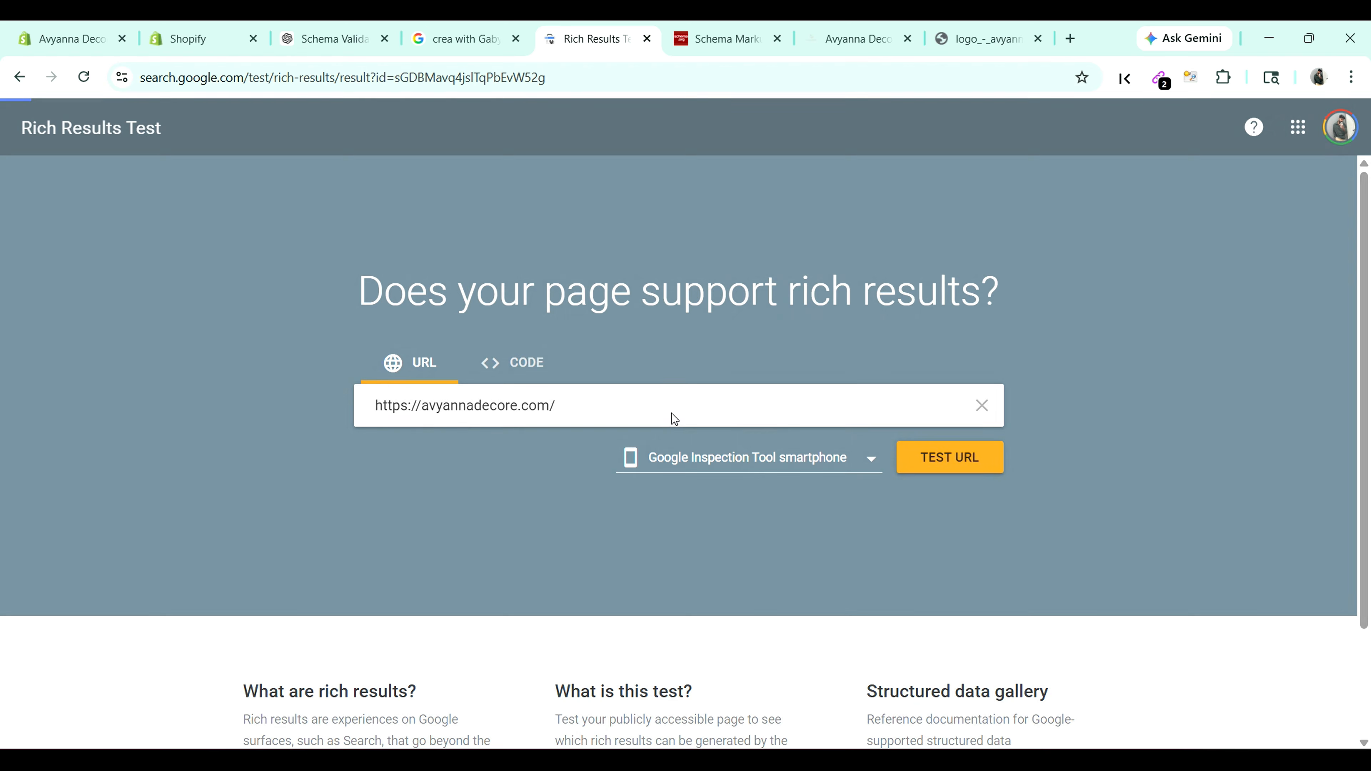
Step: Open the Organization item detected on the live homepage and review its Avyanna Decore properties, from id to contact details
scroll(528, 360, "down", 2)
scroll(443, 384, "up", 2)
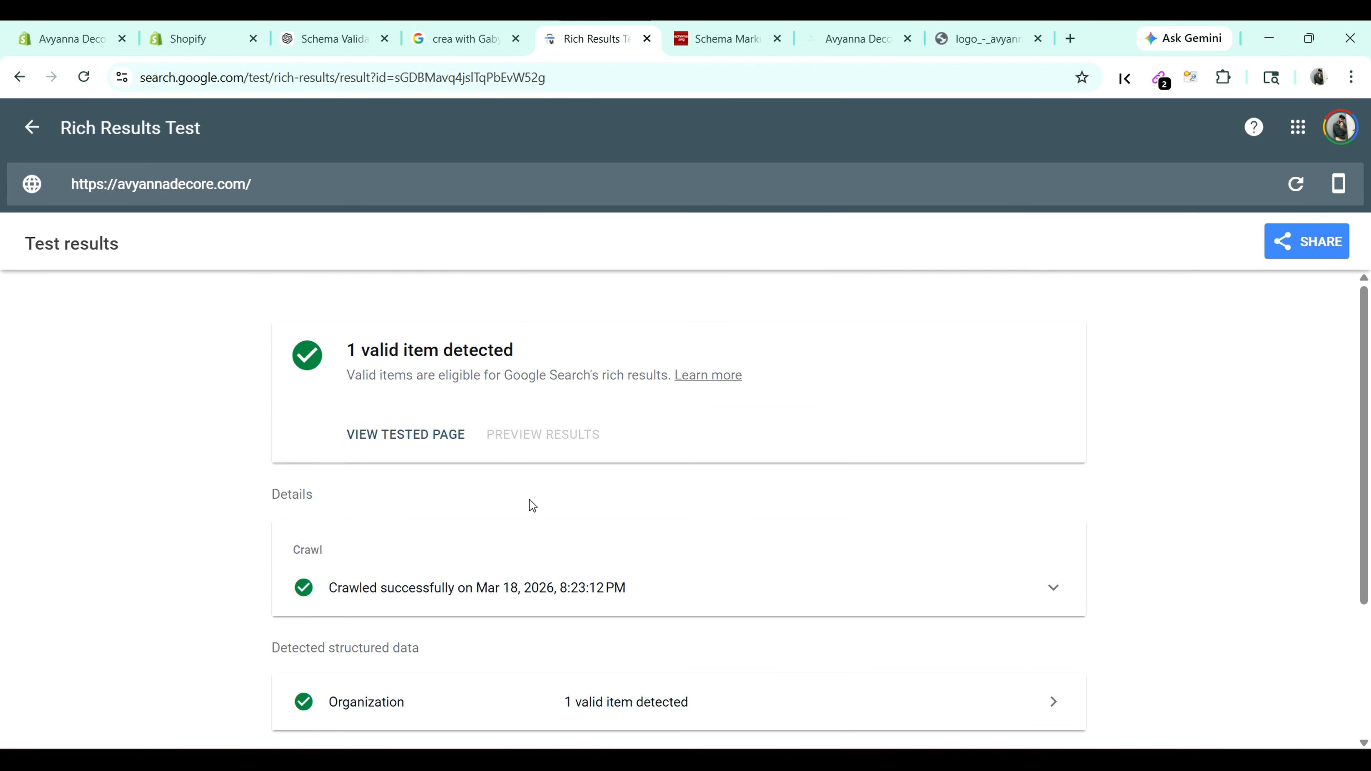
scroll(530, 498, "down", 2)
scroll(460, 607, "down", 2)
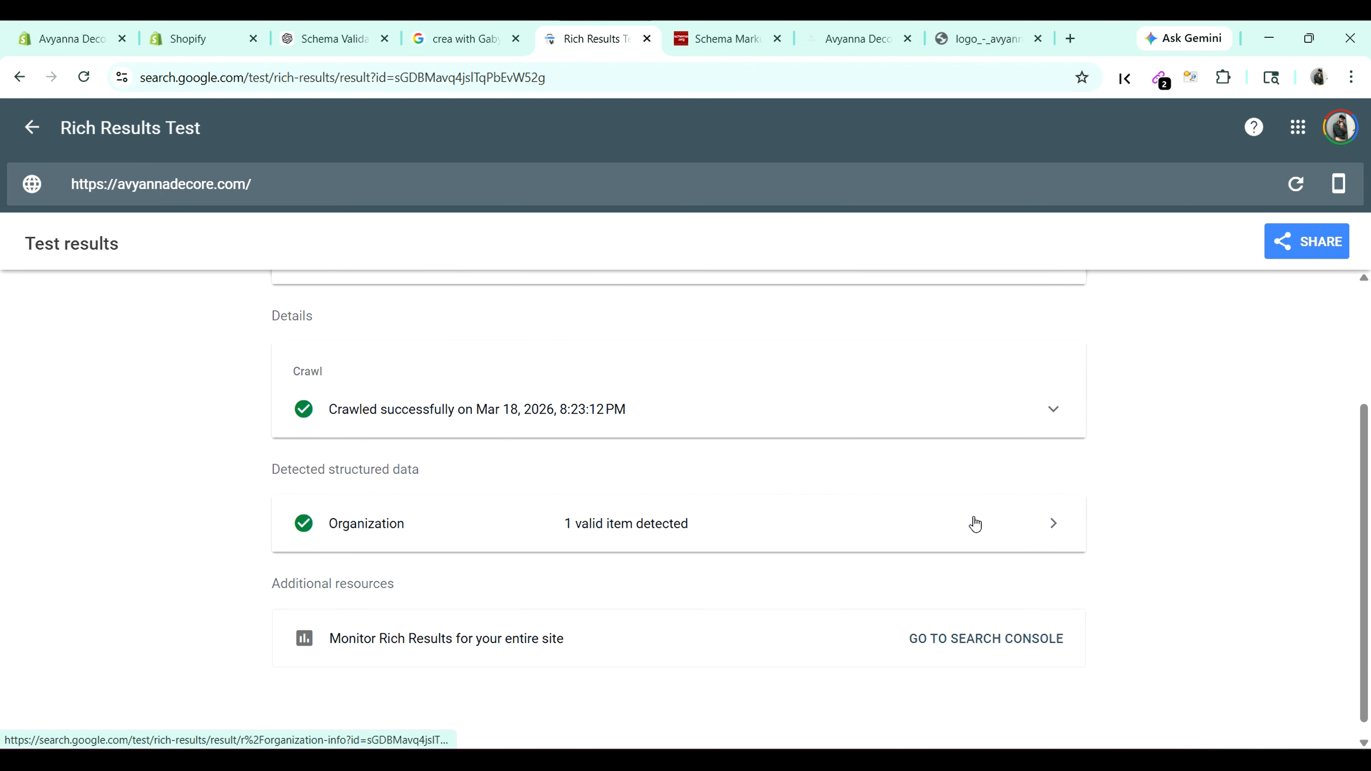
left_click(1058, 530)
scroll(646, 432, "down", 2)
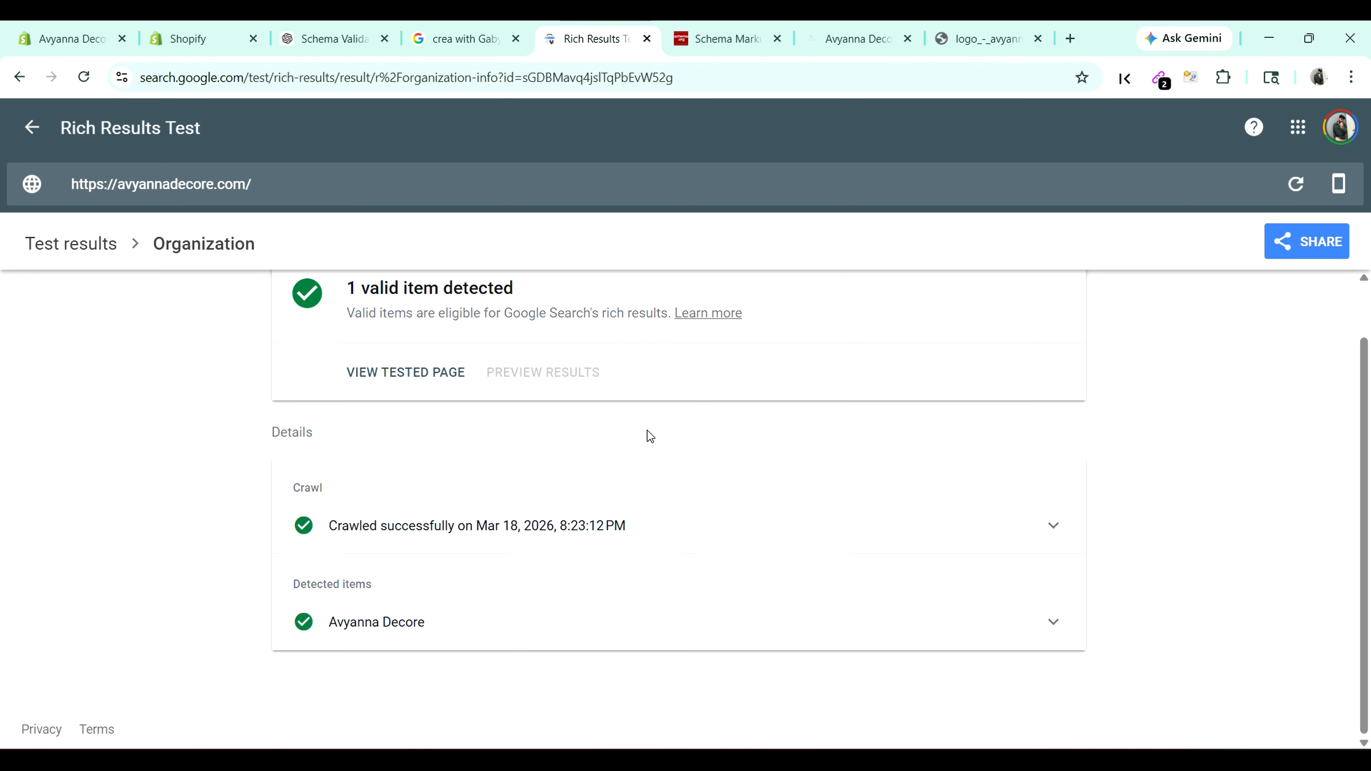
left_click(1052, 628)
scroll(971, 556, "down", 7)
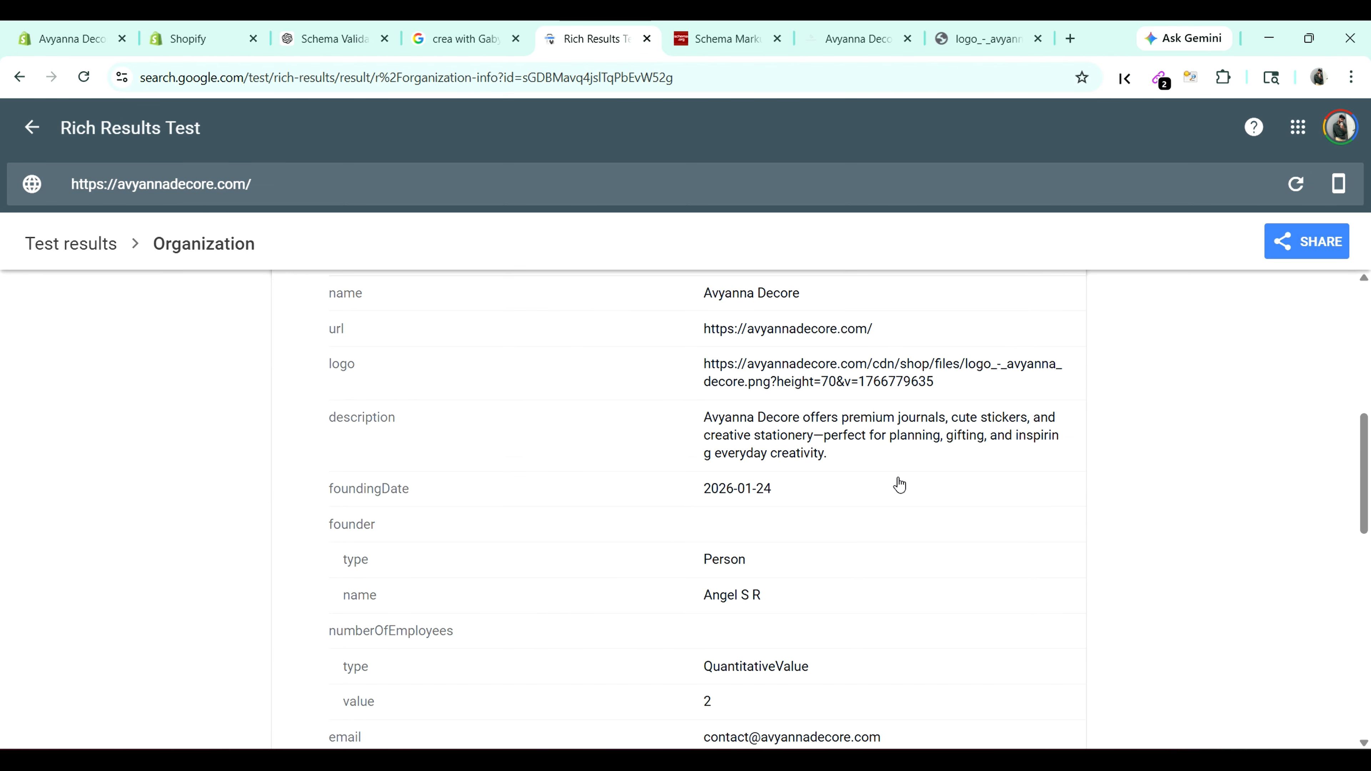
scroll(842, 437, "up", 2)
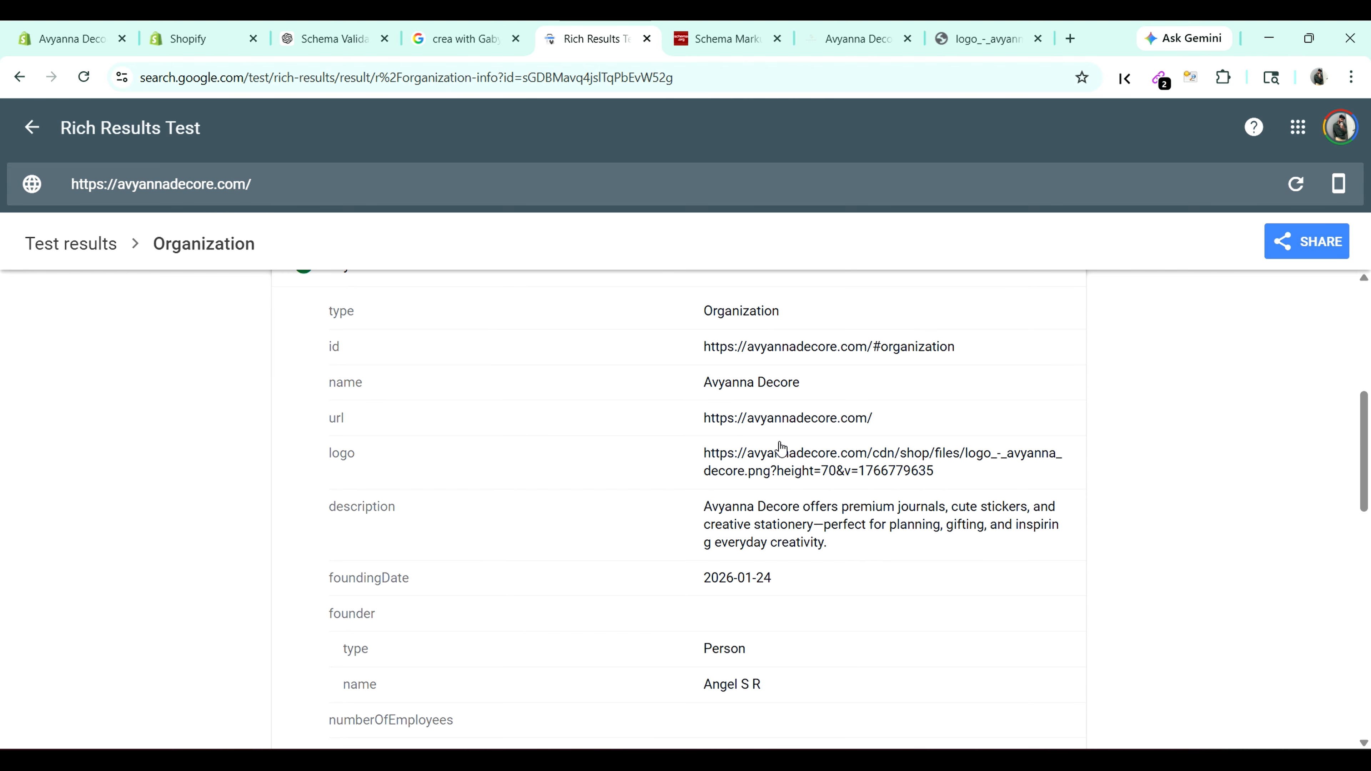
scroll(785, 533, "down", 10)
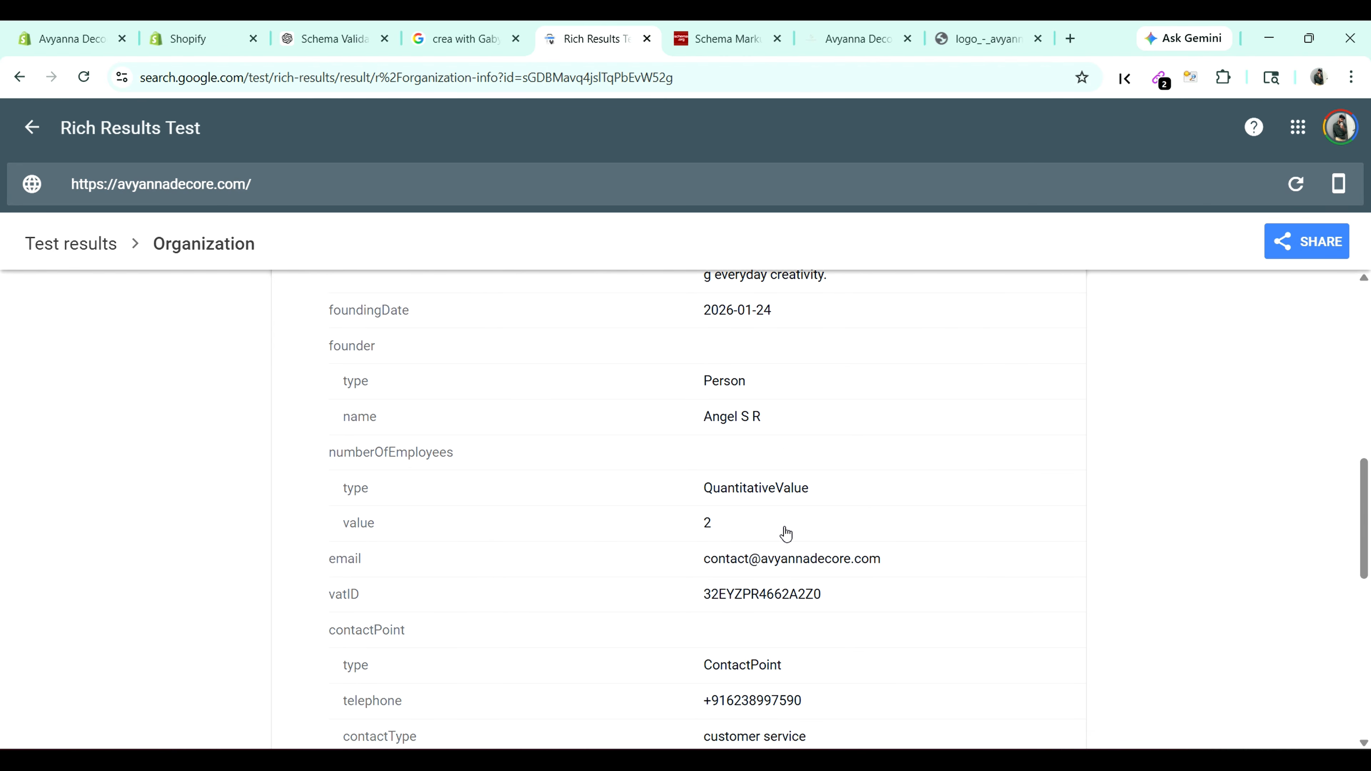
scroll(788, 539, "down", 3)
scroll(787, 539, "up", 15)
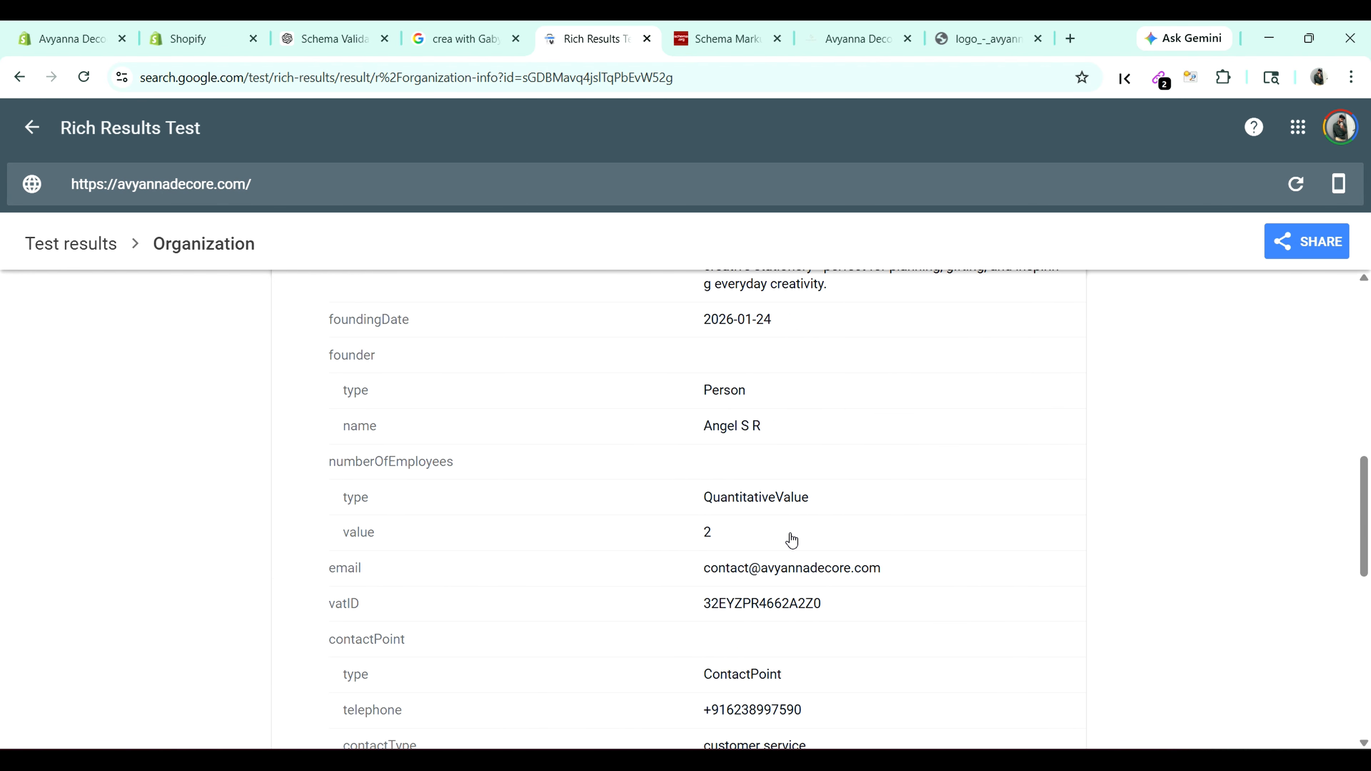
Step: Leave the homepage's rich results and reopen the Schema Markup Validator with an empty structured data test
left_click(42, 144)
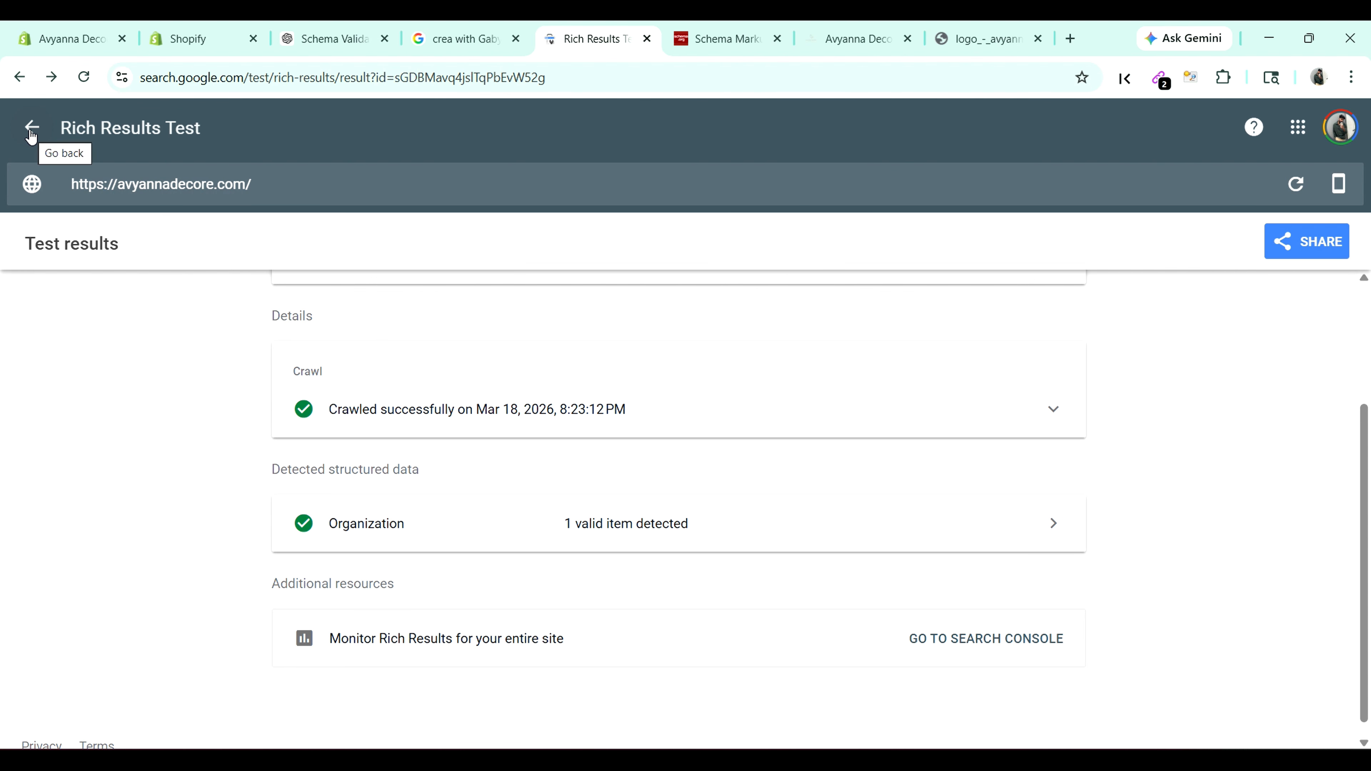
left_click(32, 128)
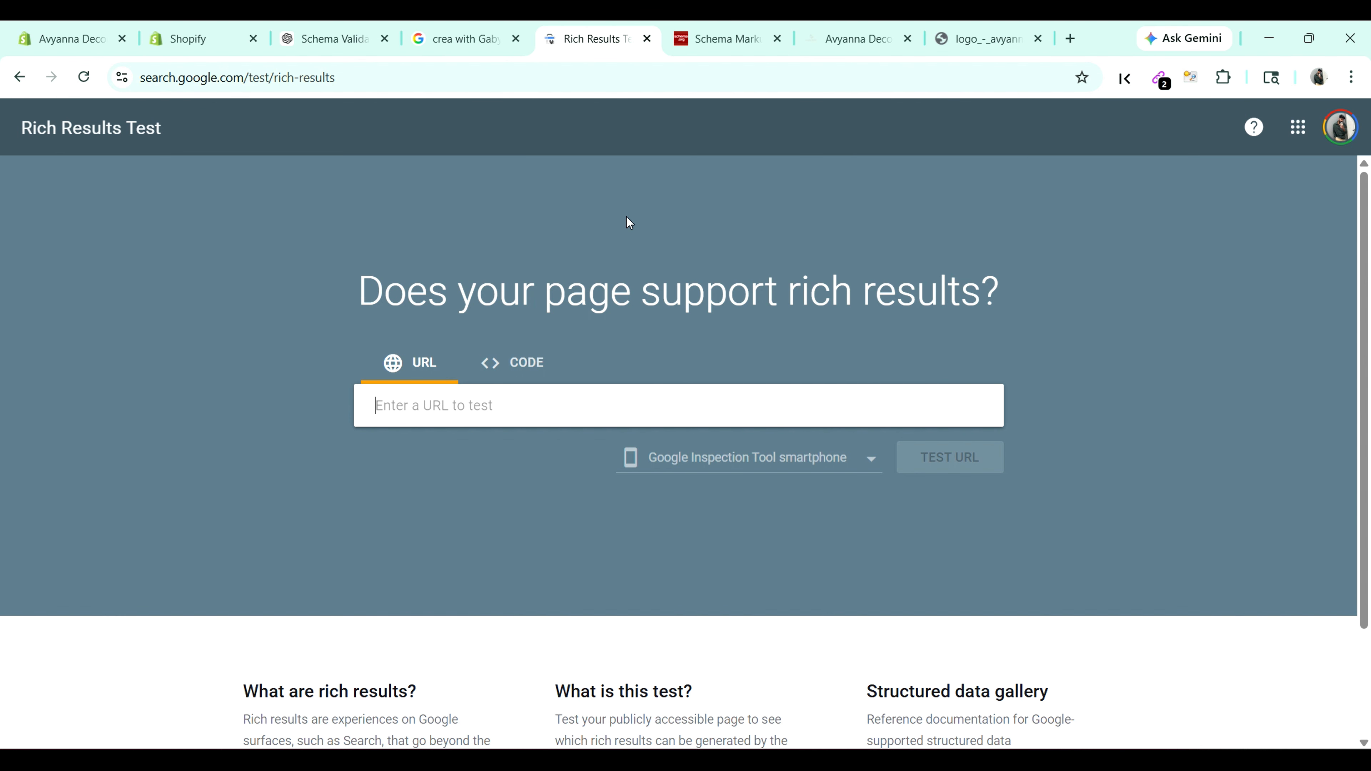
left_click(703, 25)
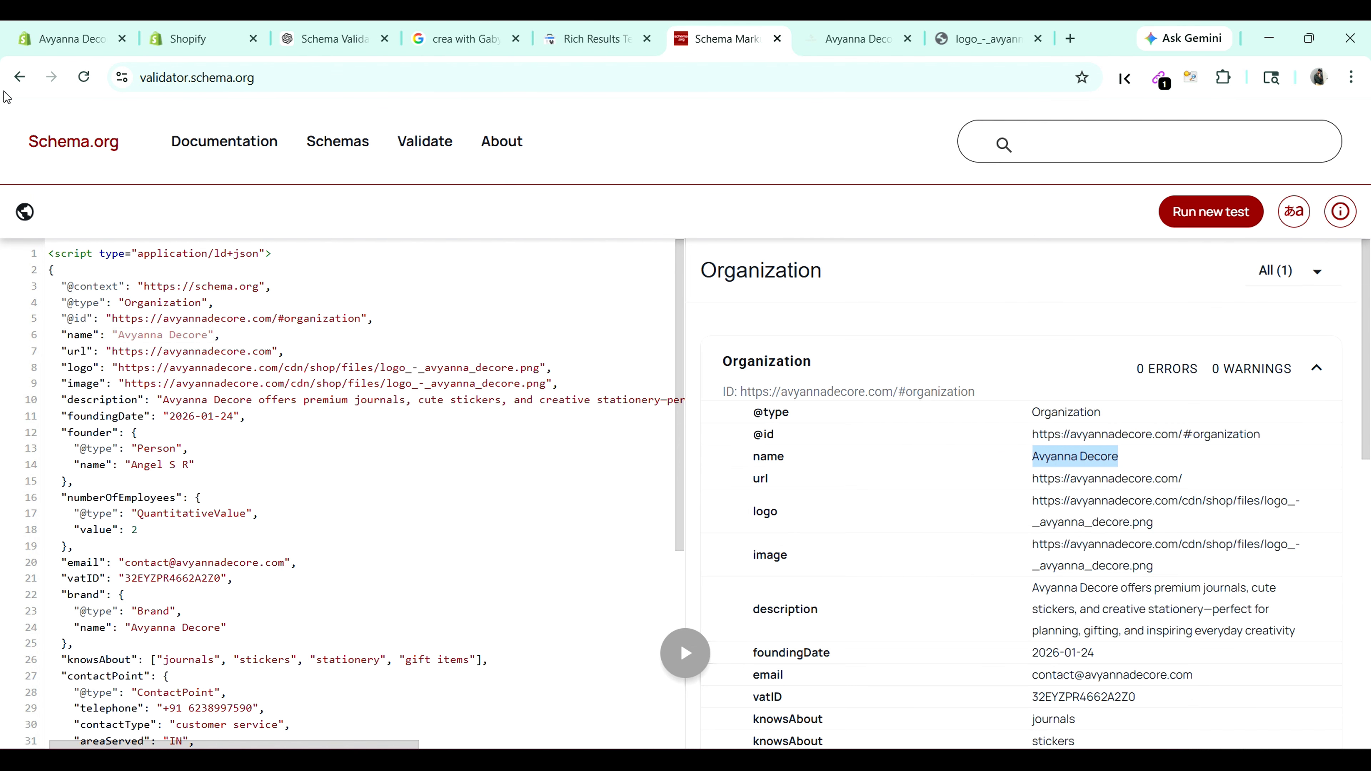
left_click(19, 76)
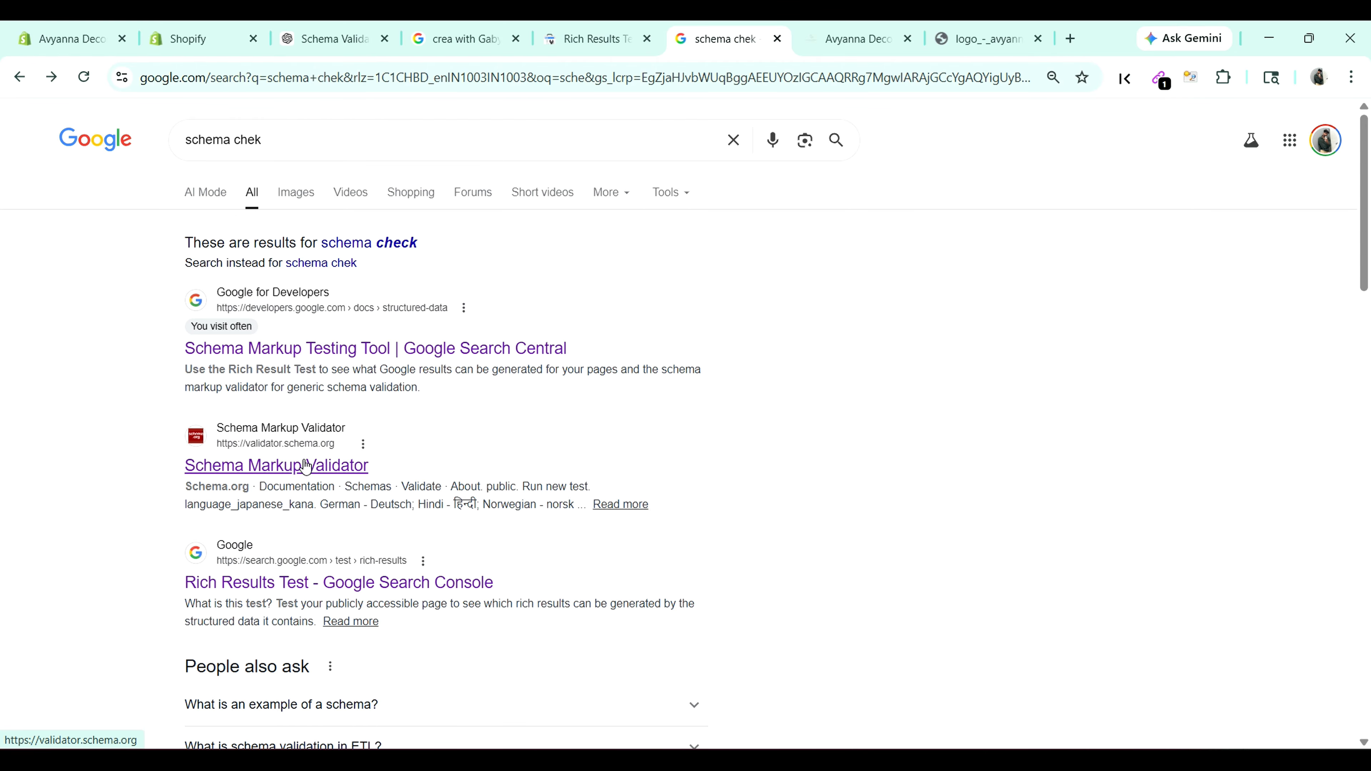
left_click(295, 472)
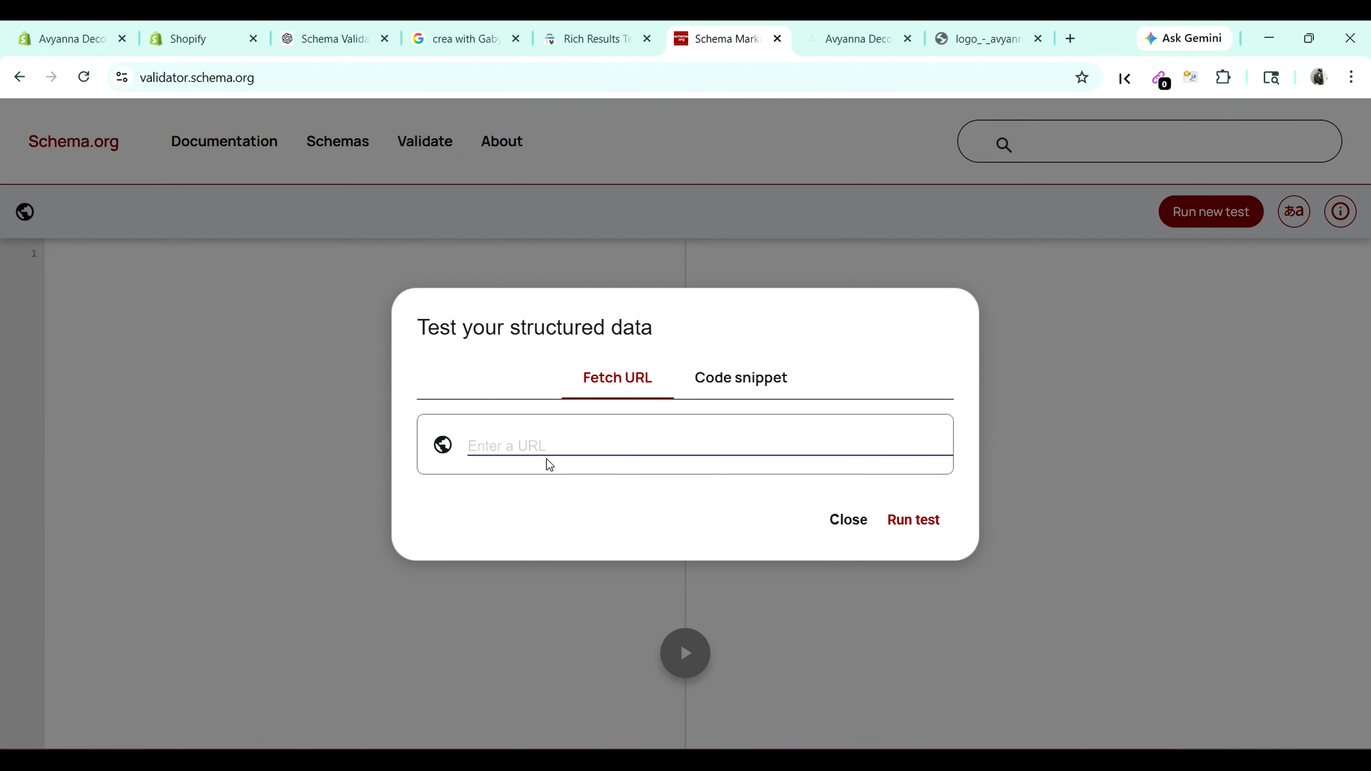
right_click(572, 446)
left_click(615, 240)
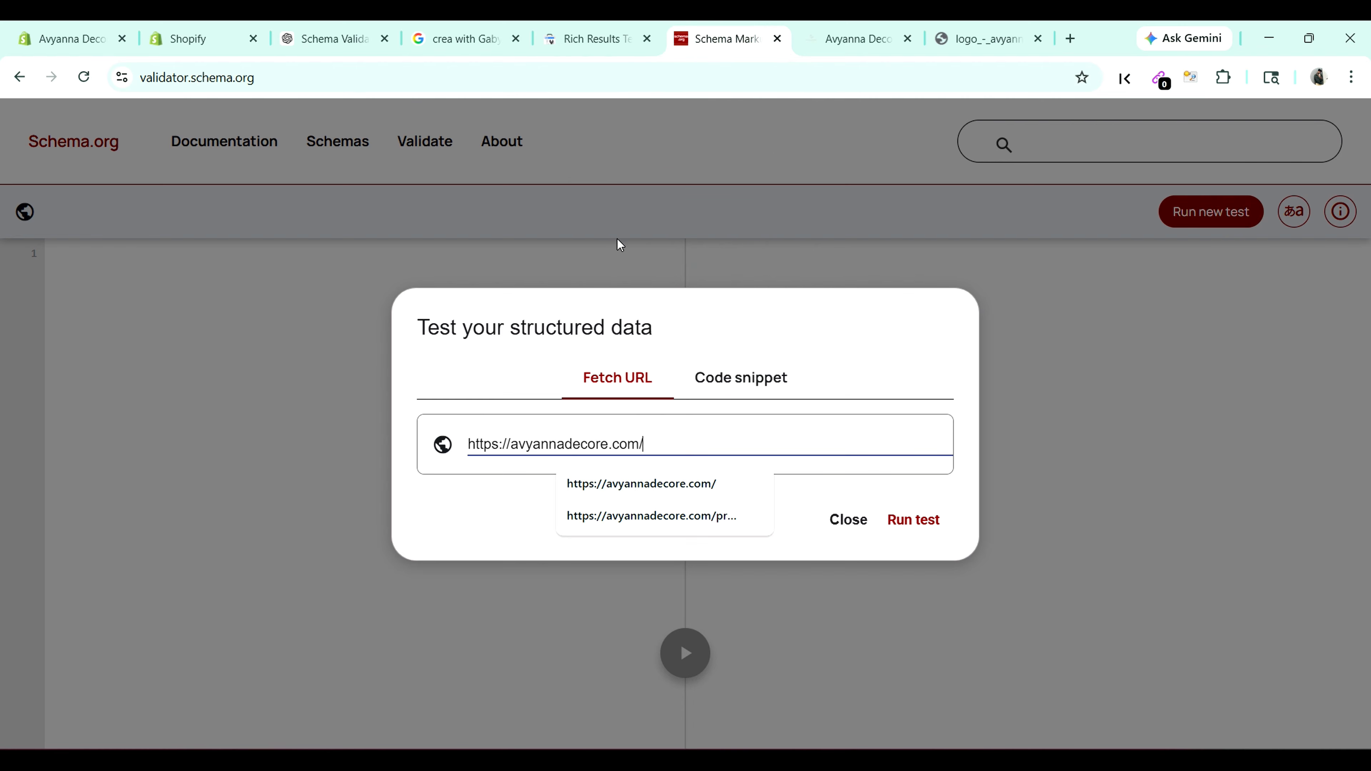
left_click(902, 524)
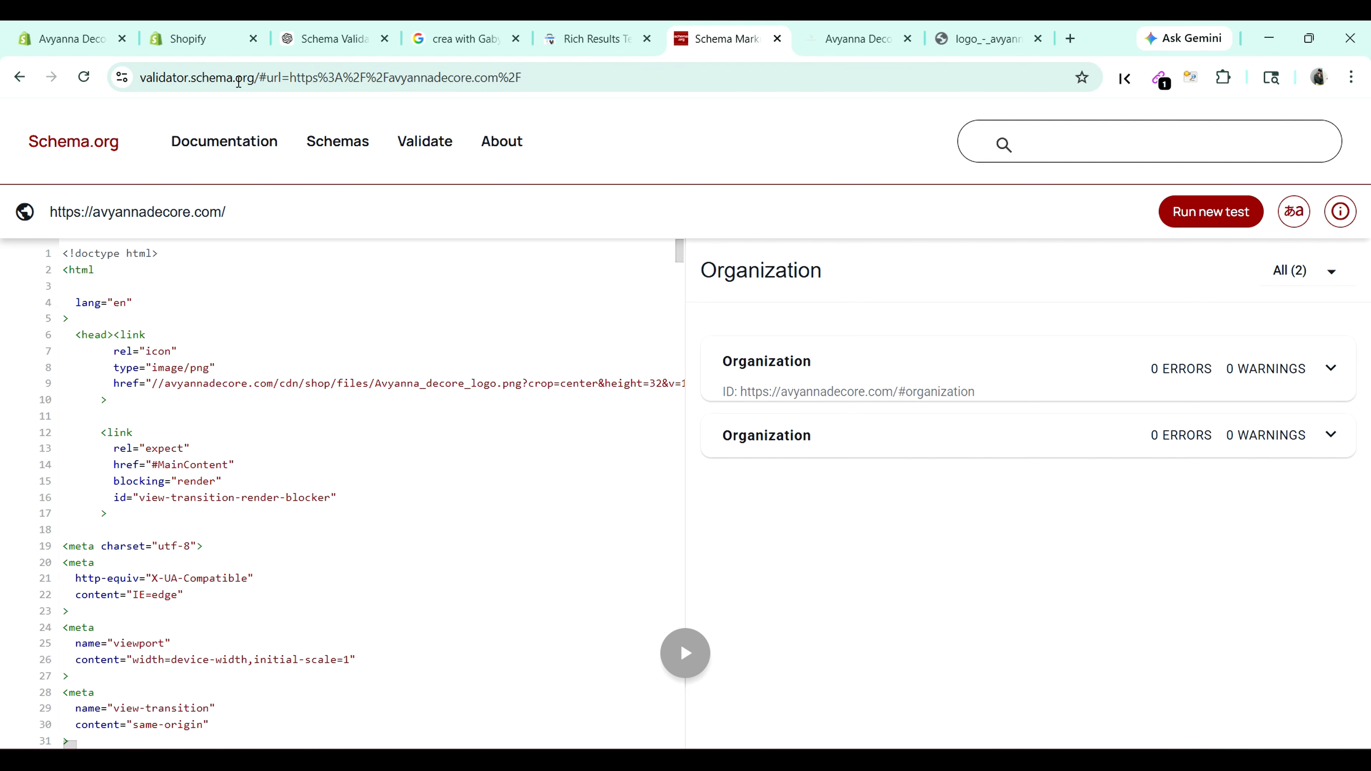
Step: Expand the homepage's Organization item with the #organization ID, review its properties through the postal address, and collapse it
left_click(1331, 370)
scroll(1267, 405, "down", 10)
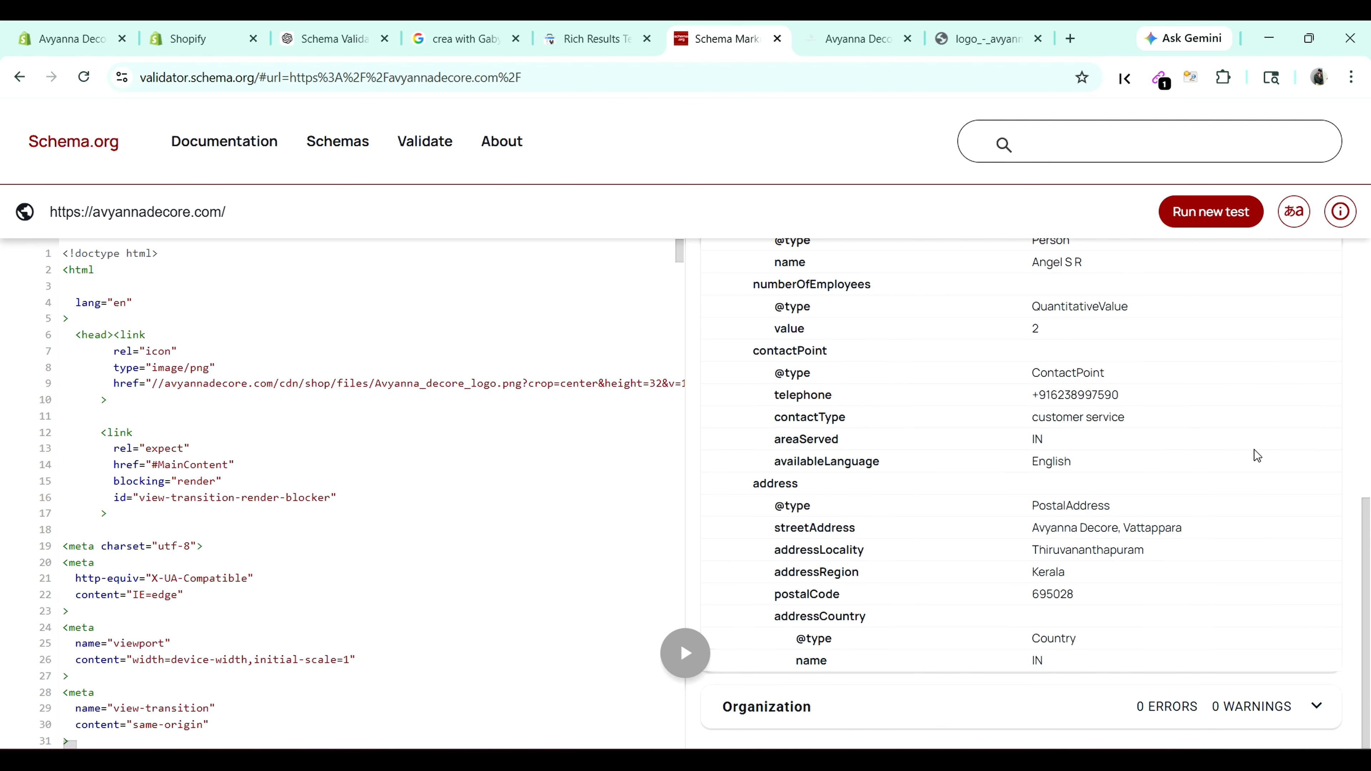
scroll(1256, 451, "up", 10)
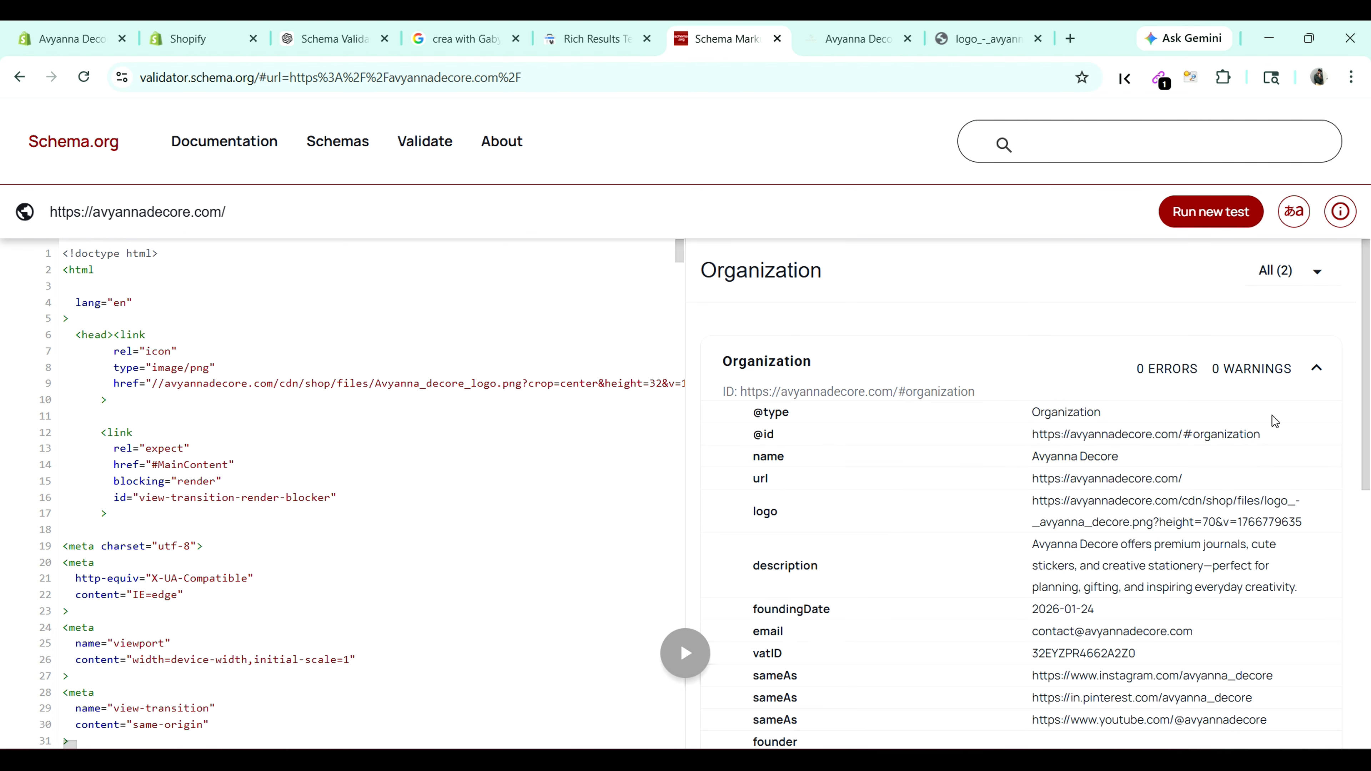
left_click(1316, 368)
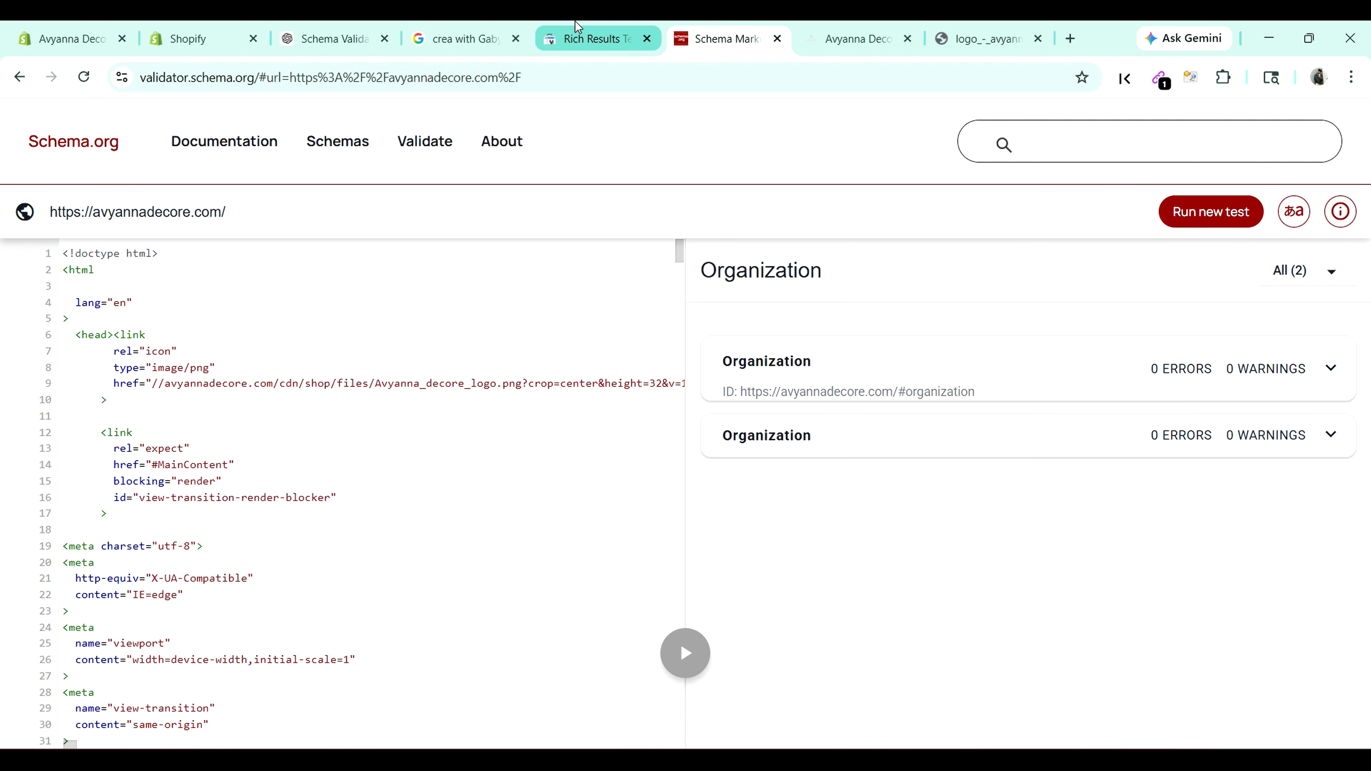
left_click(183, 27)
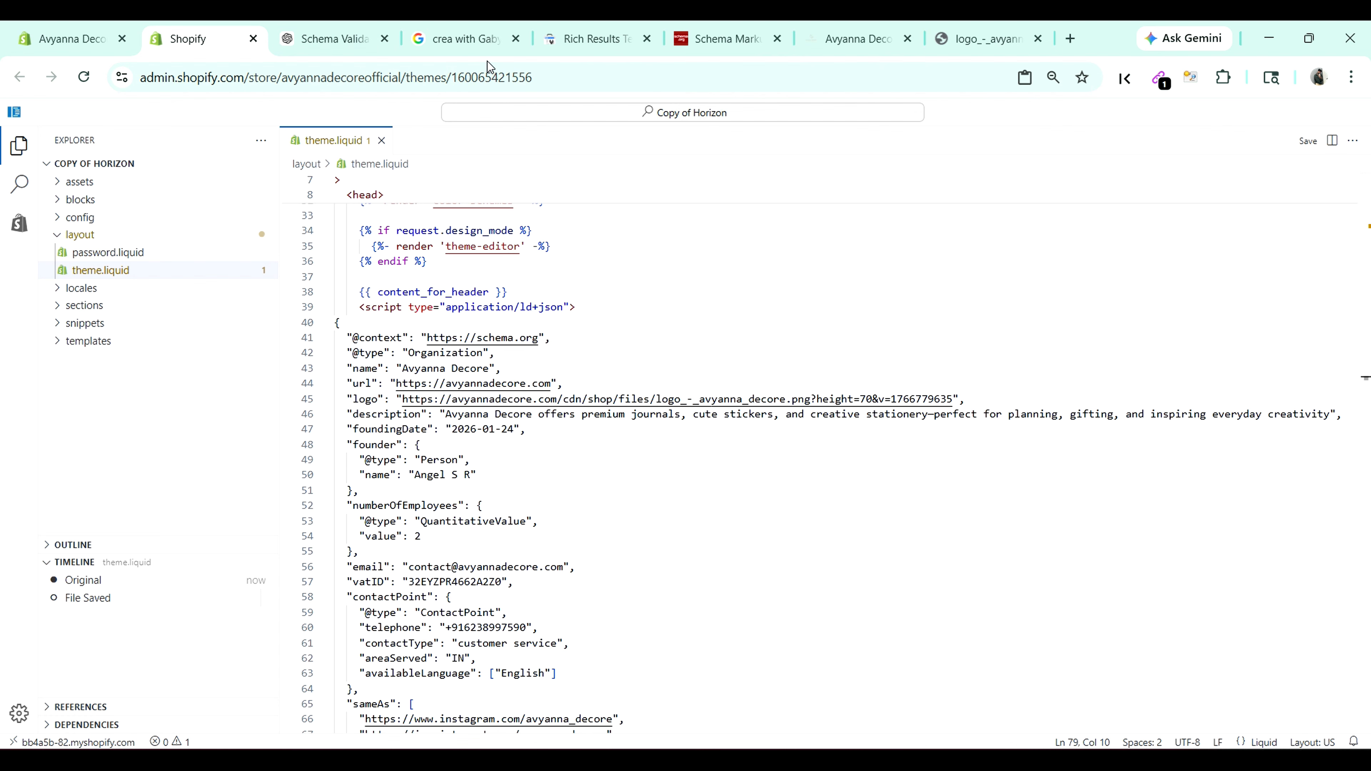
left_click(104, 26)
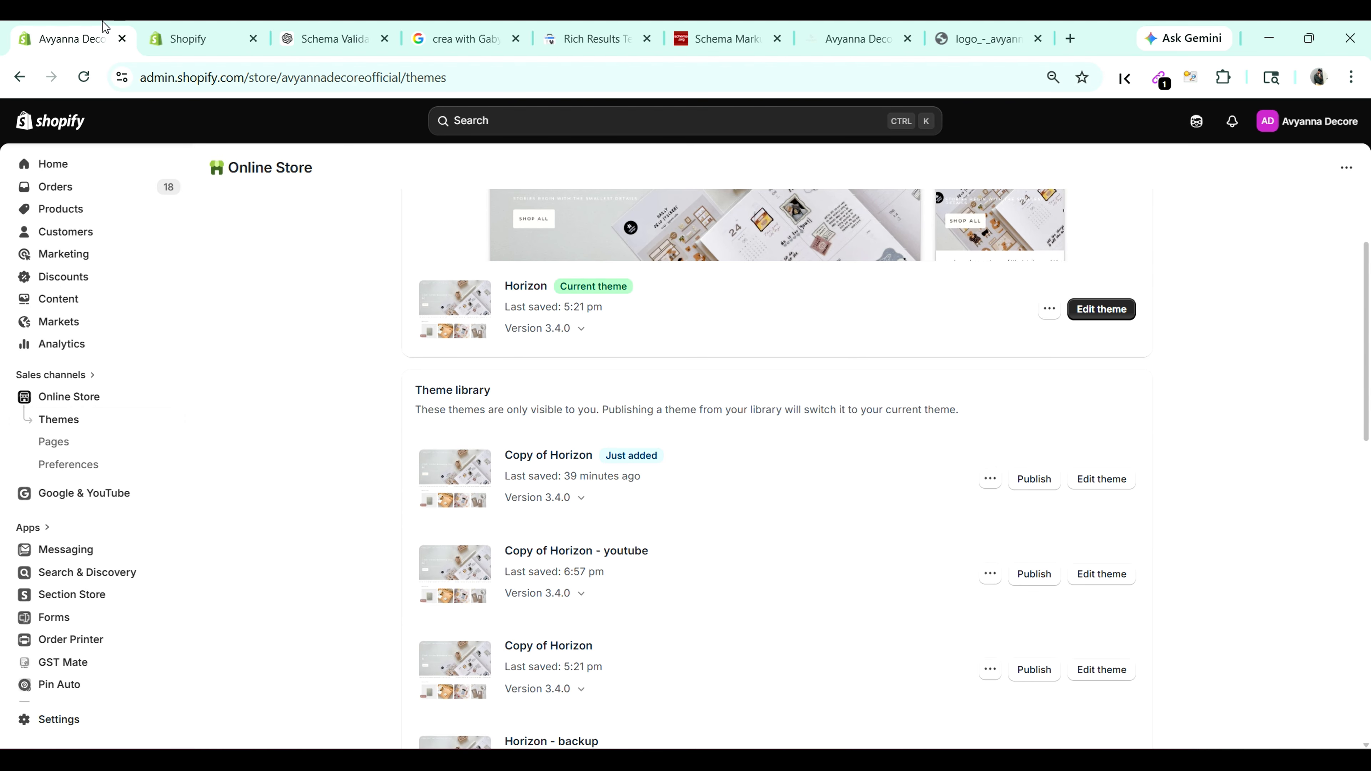
Step: On the live storefront, open the Cafe Sticky Memo Tape product page from the Tape Collection
left_click(859, 38)
mouse_move(522, 145)
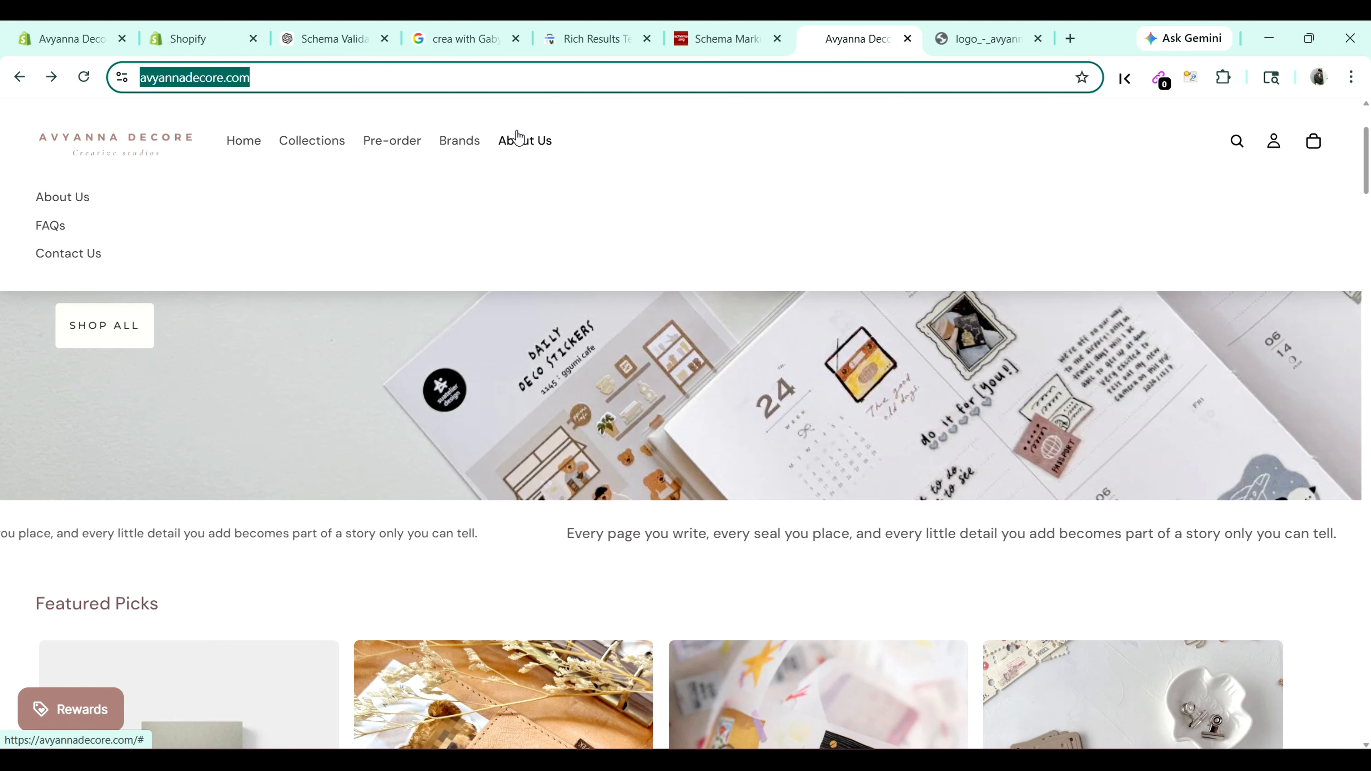
mouse_move(312, 141)
left_click(303, 201)
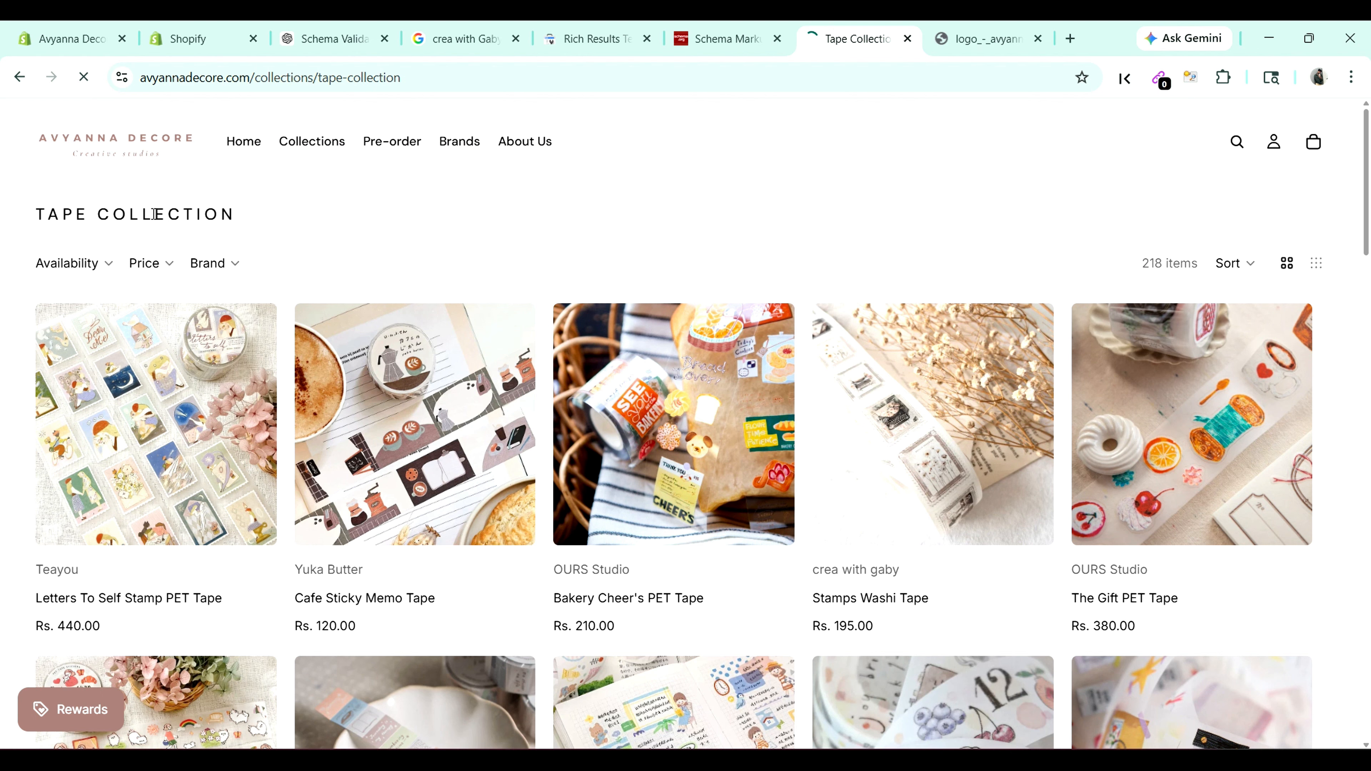
mouse_move(361, 393)
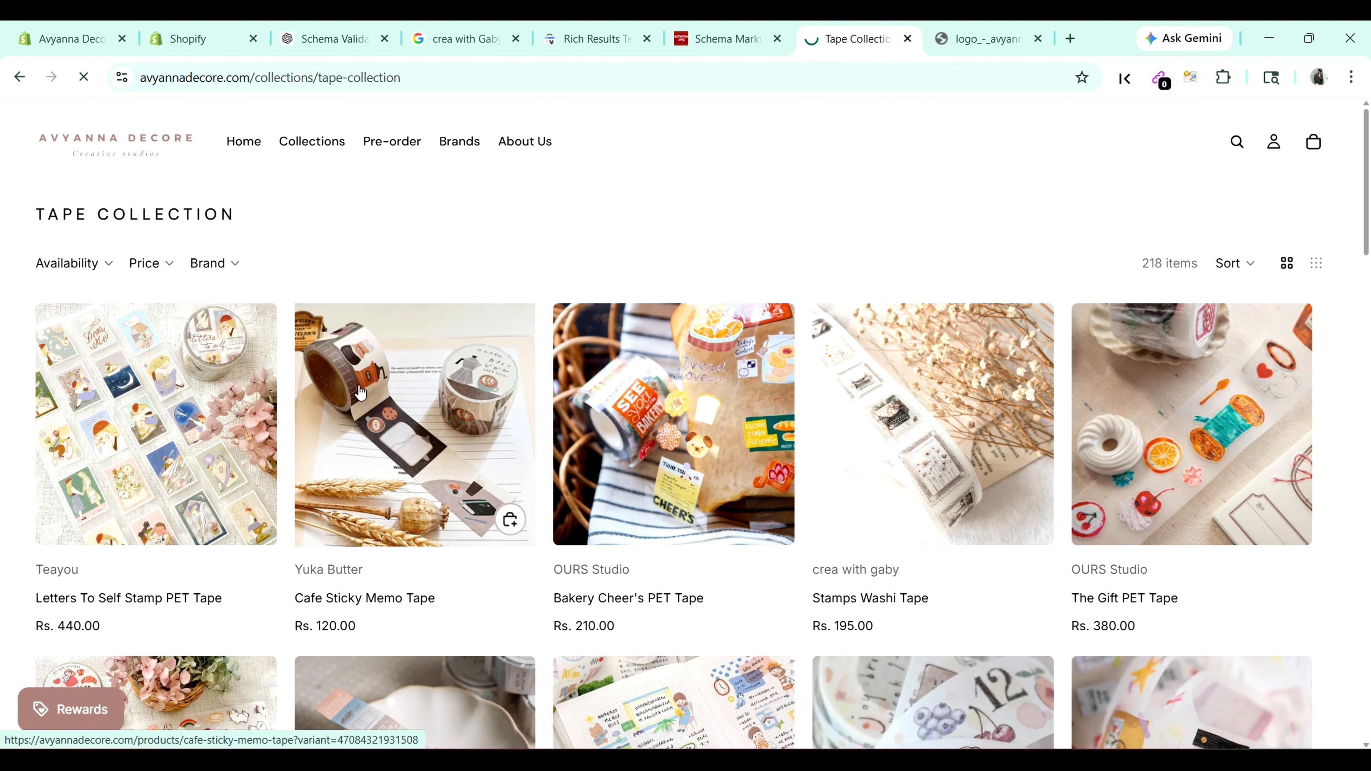
left_click(361, 393)
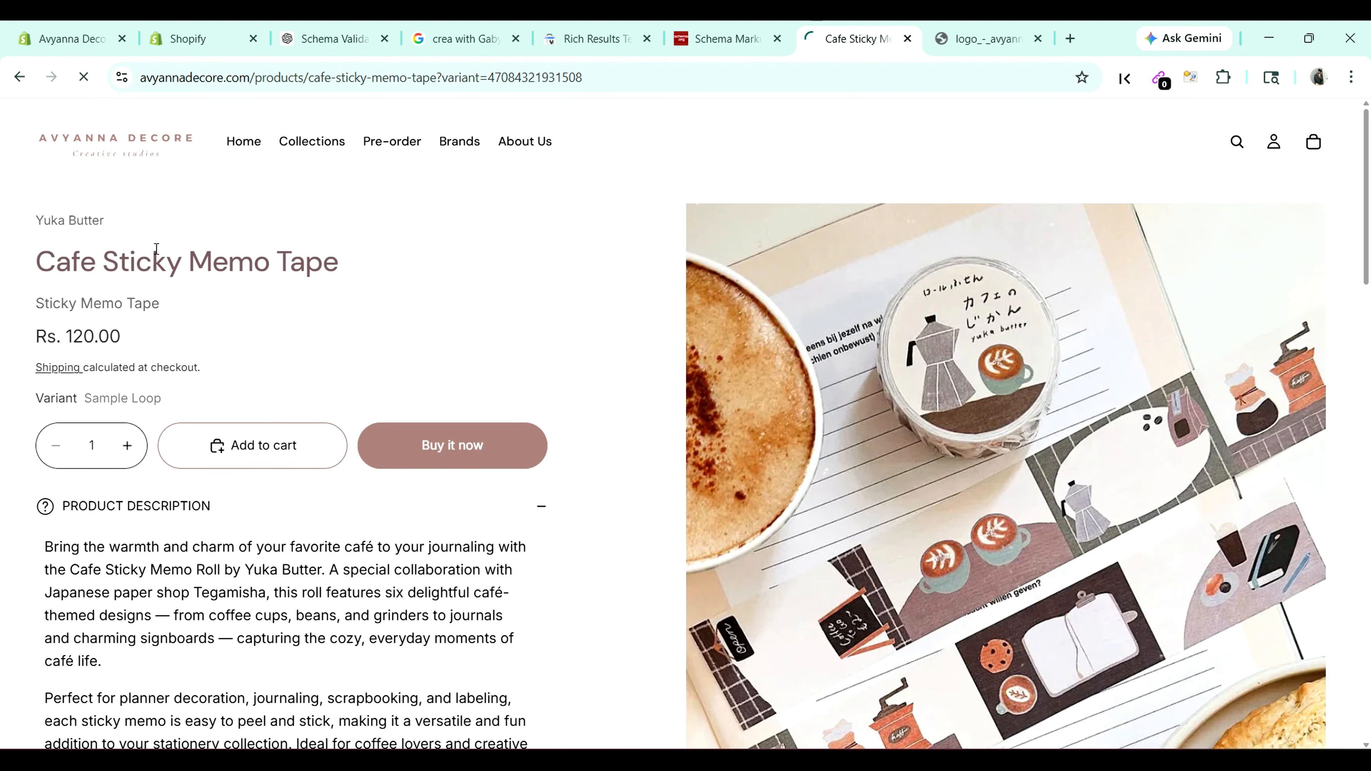
Step: Look over the Cafe Sticky Memo Tape product page and copy its URL
scroll(211, 436, "down", 10)
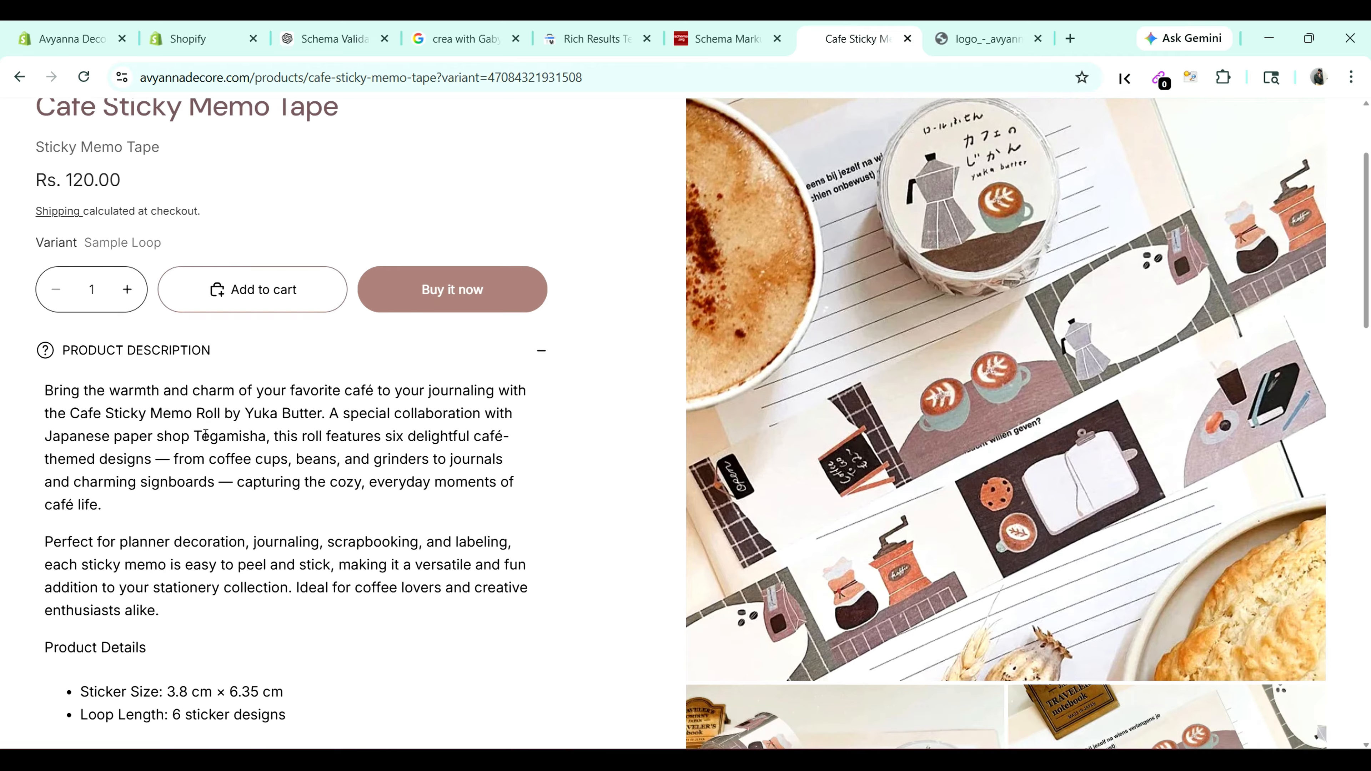
scroll(214, 435, "up", 8)
scroll(214, 378, "up", 3)
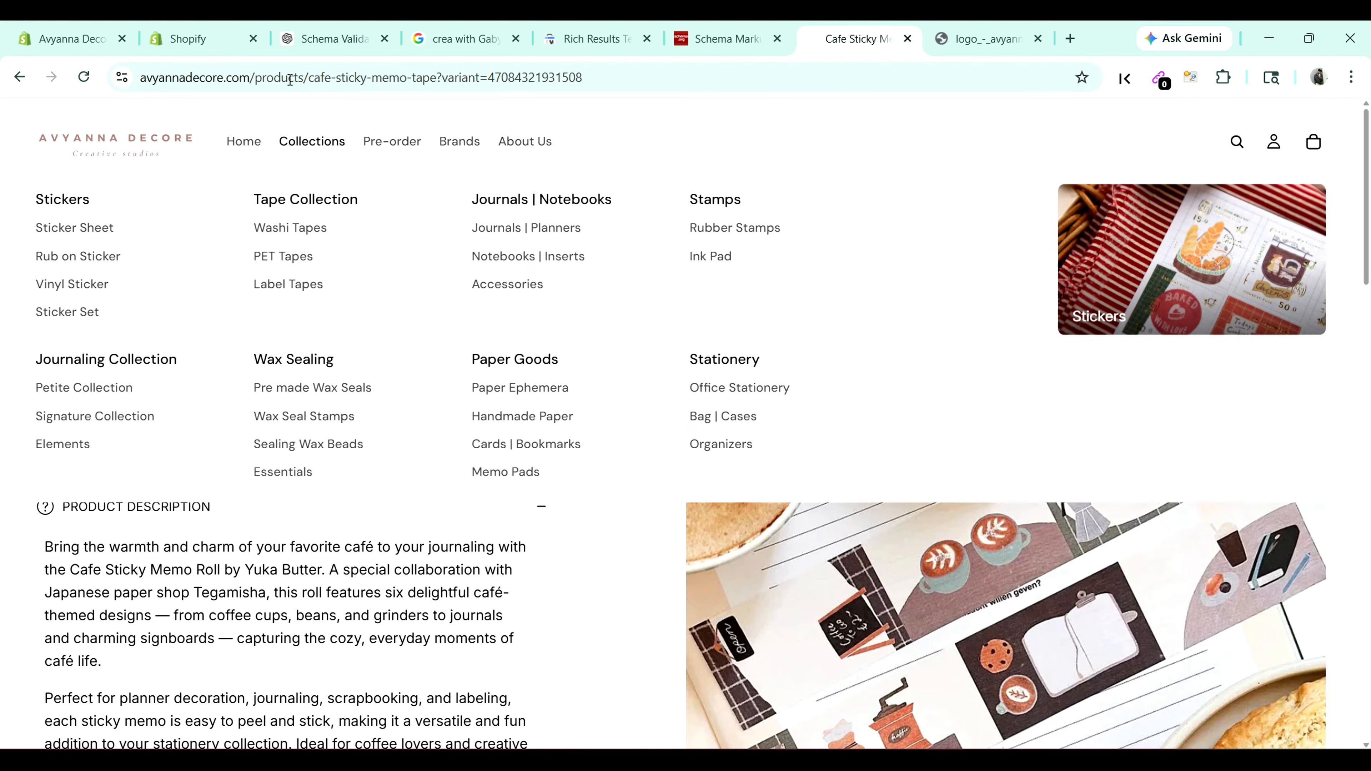
left_click(299, 77)
right_click(299, 81)
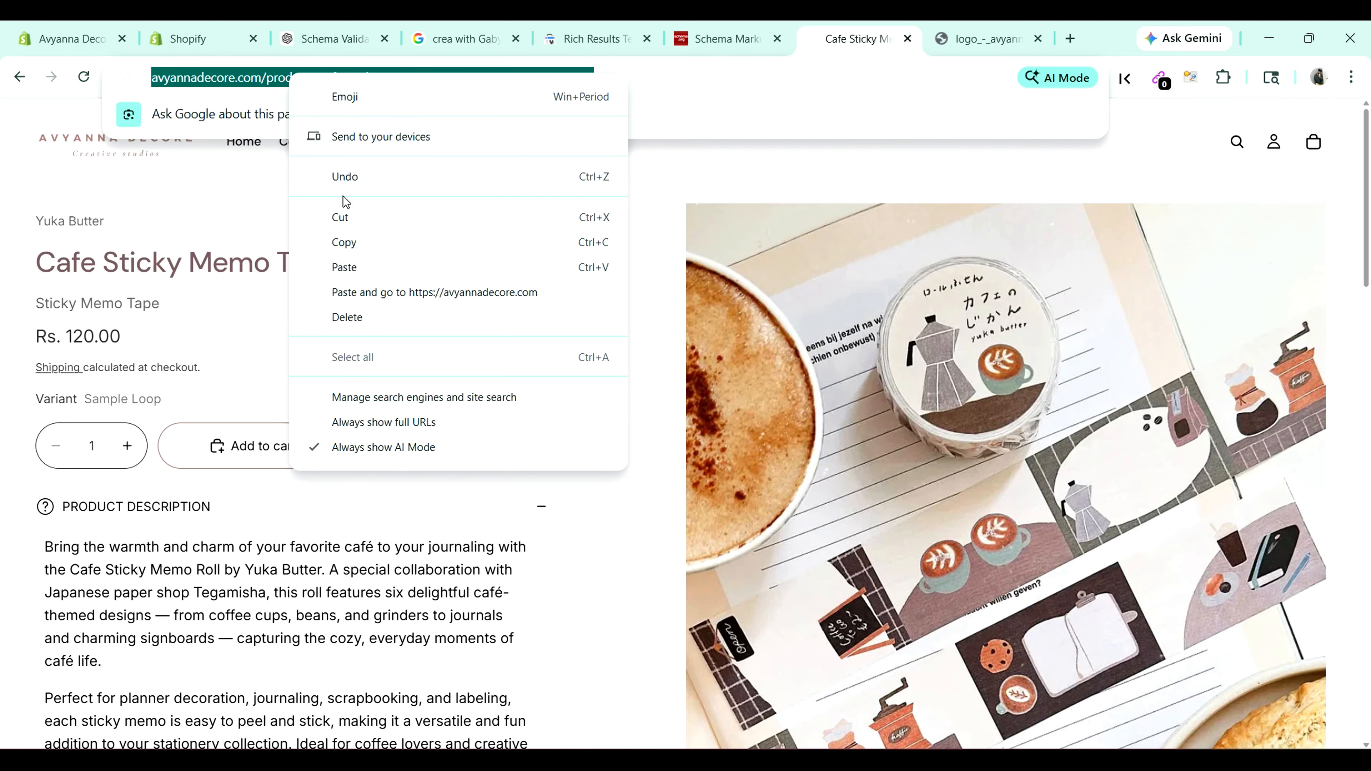
left_click(369, 245)
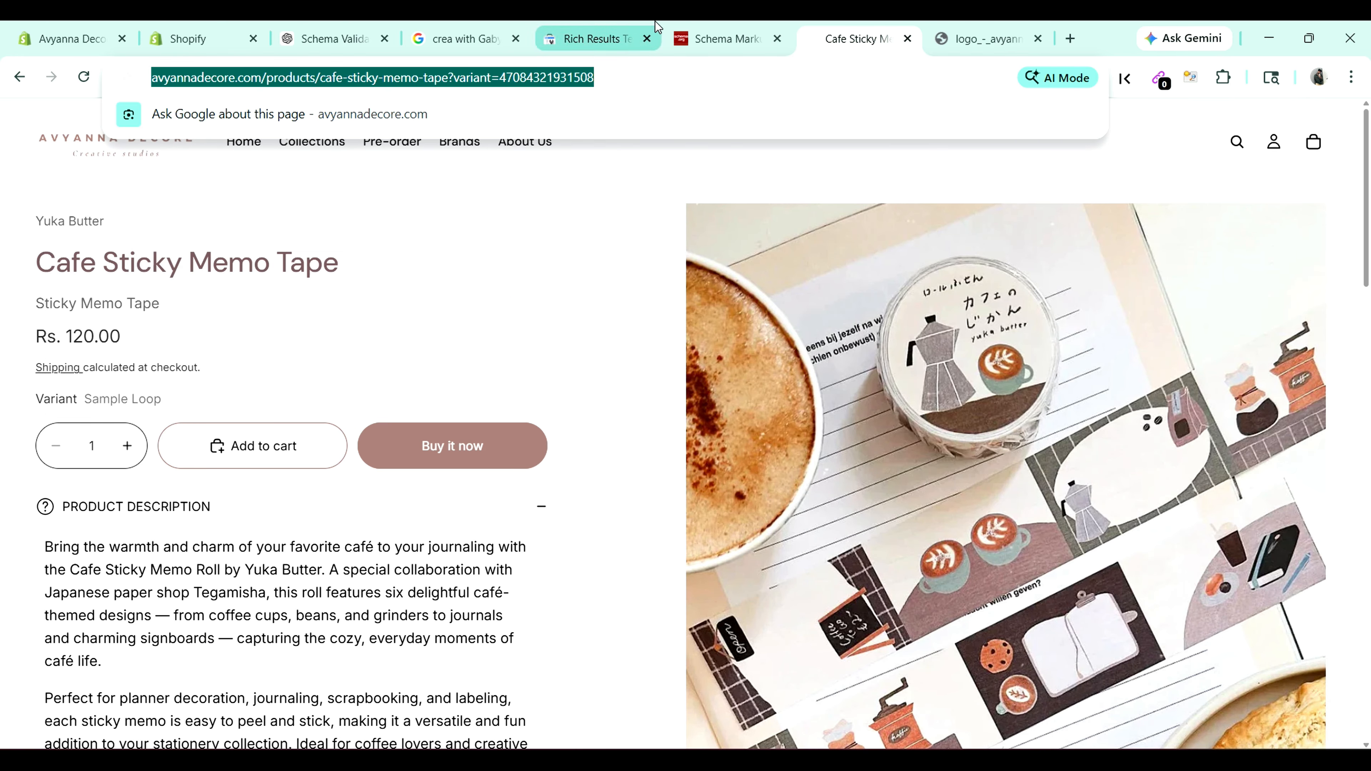
left_click(723, 40)
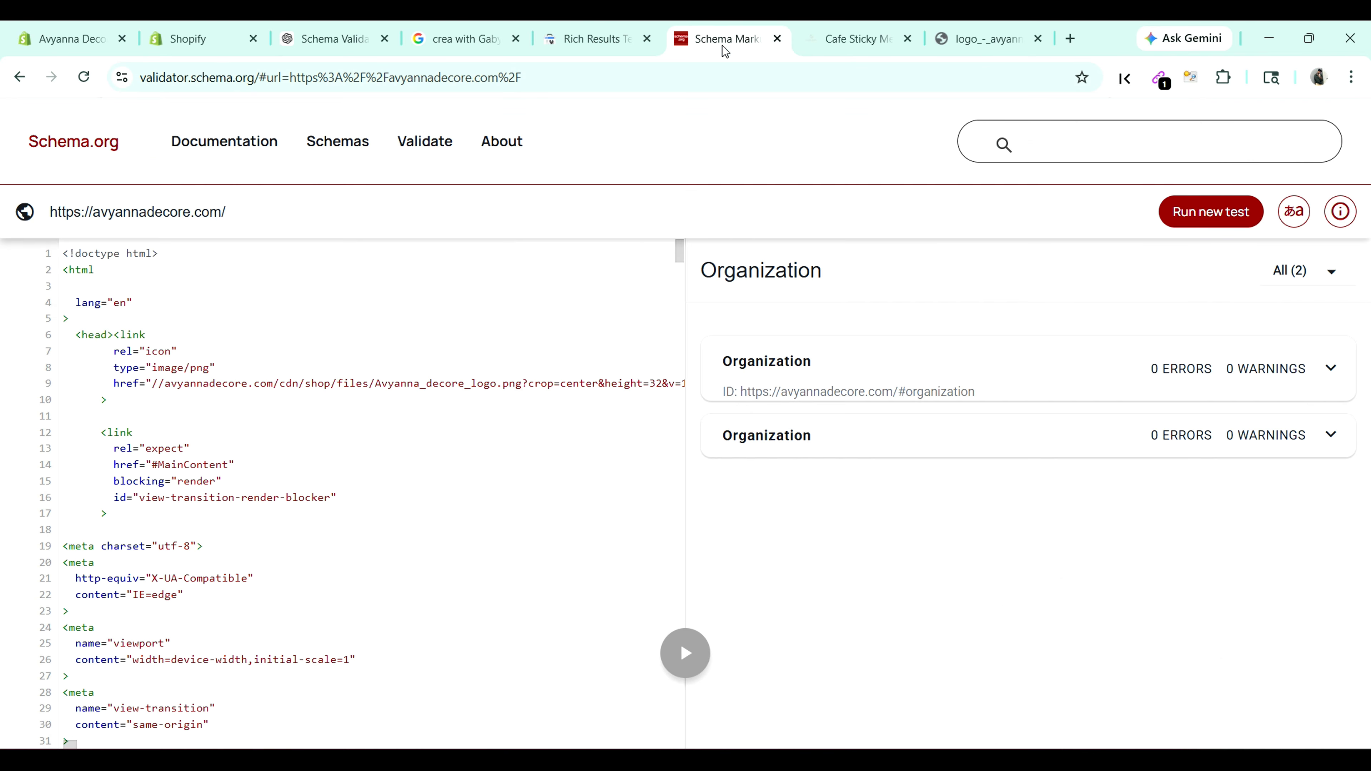
left_click(20, 77)
left_click(22, 82)
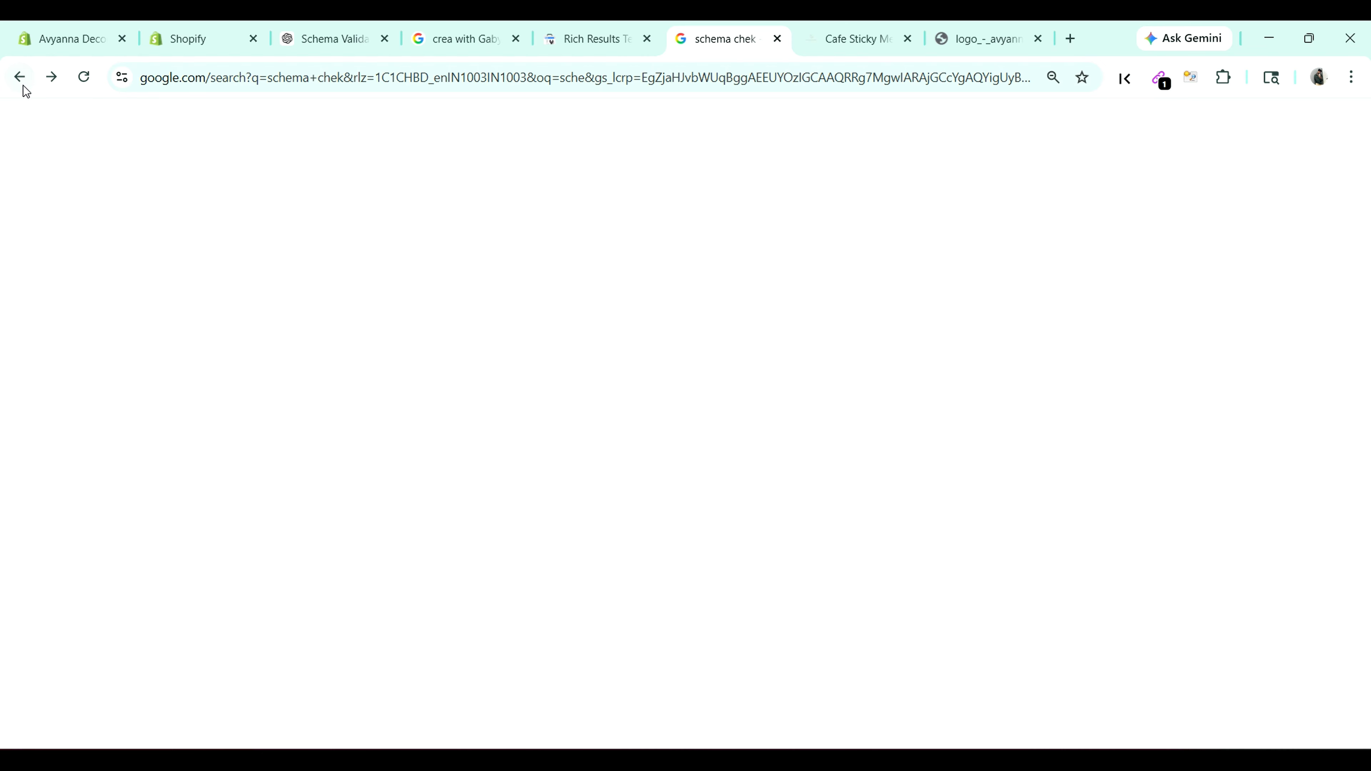
left_click(297, 465)
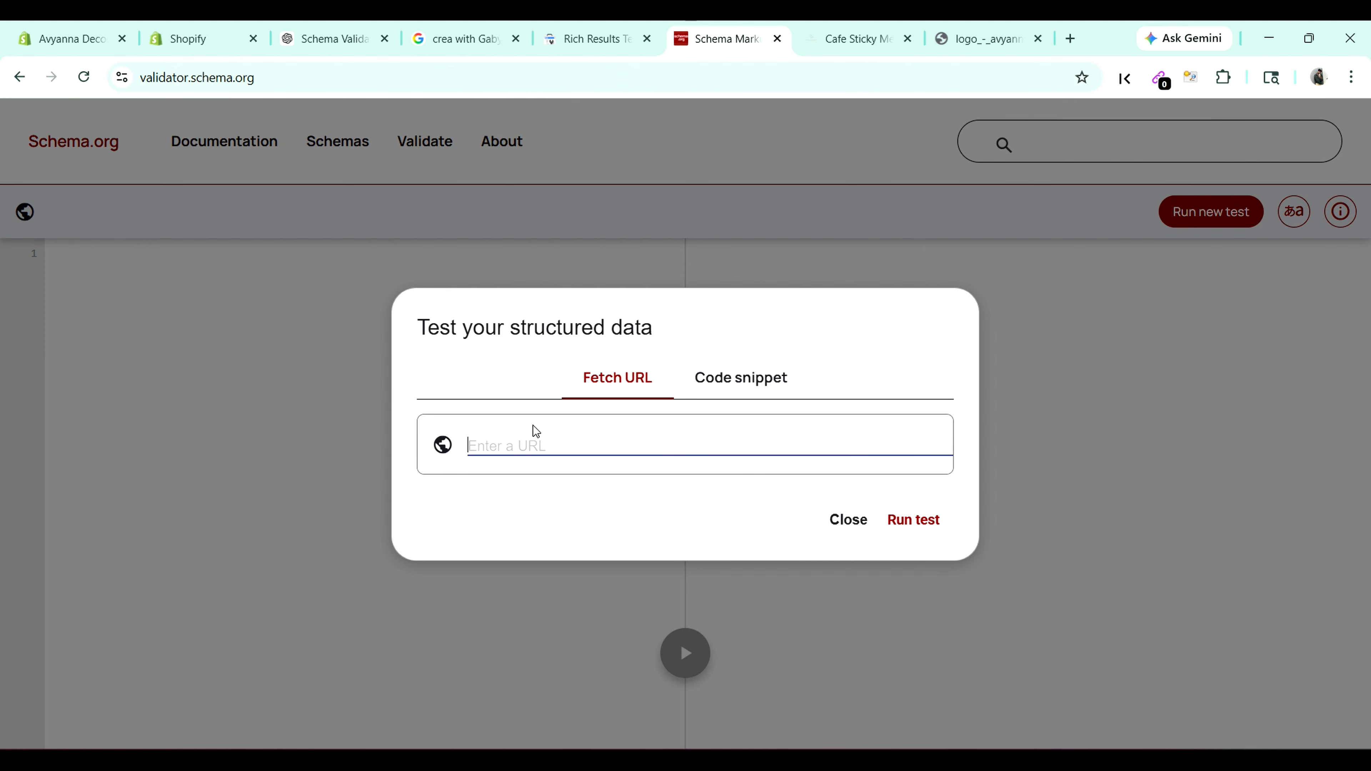
left_click(531, 444)
right_click(531, 444)
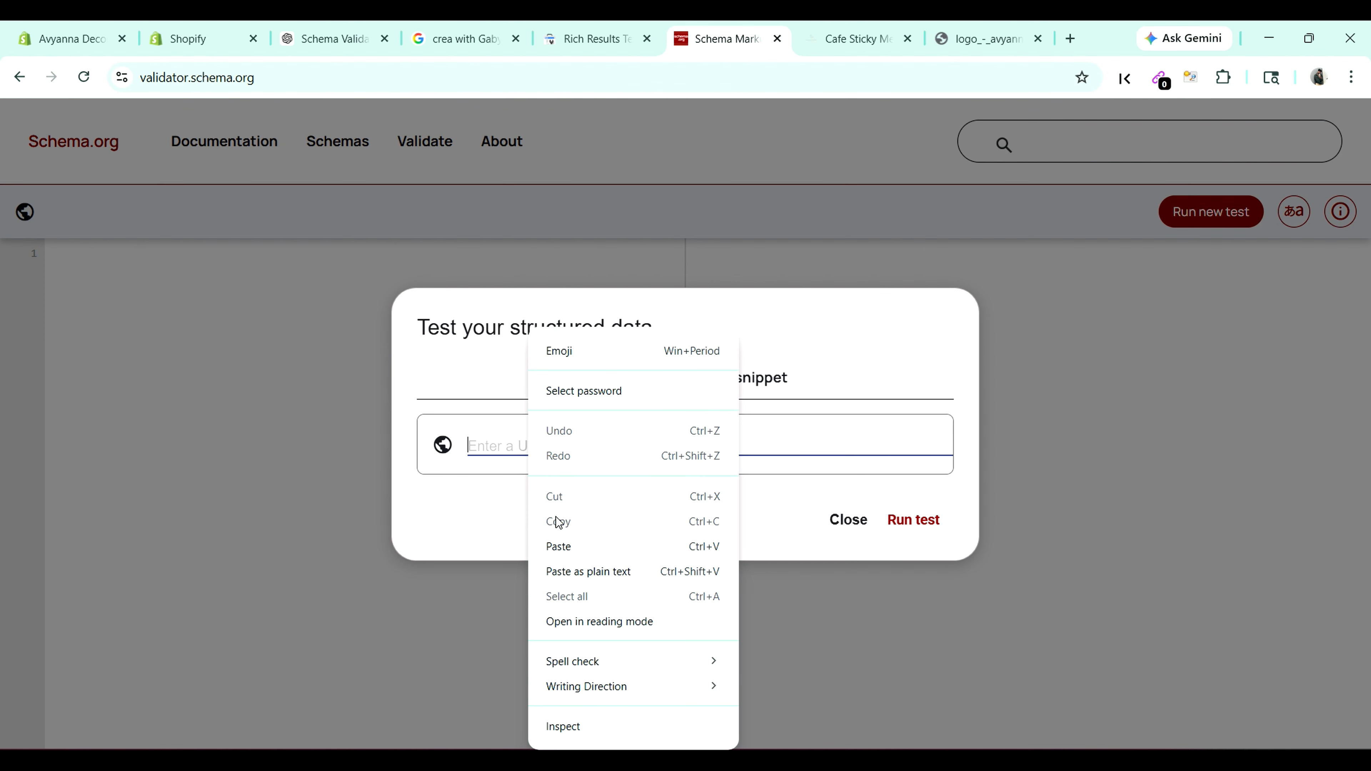
left_click(576, 547)
left_click(922, 528)
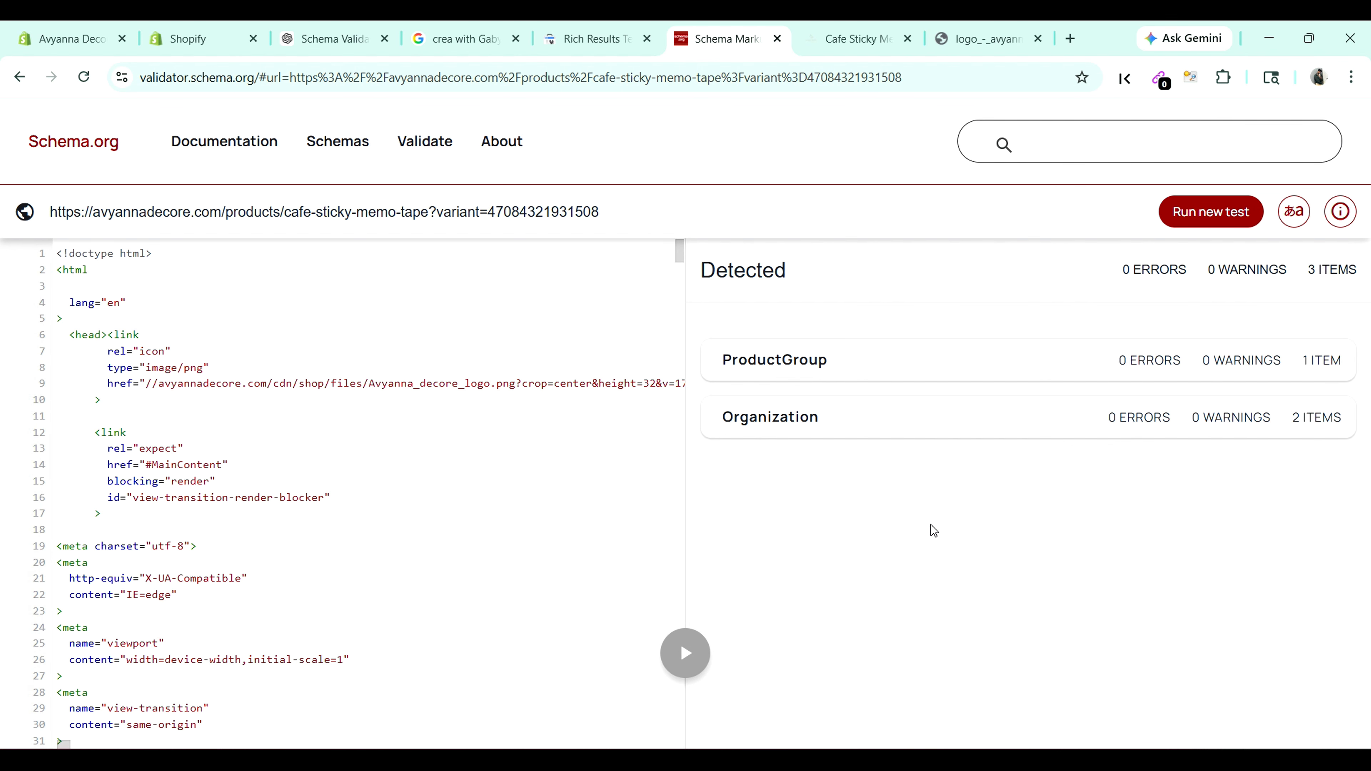
Step: Open the product page's detected ProductGroup item and review its properties, from description to brand and variant details
left_click(1258, 369)
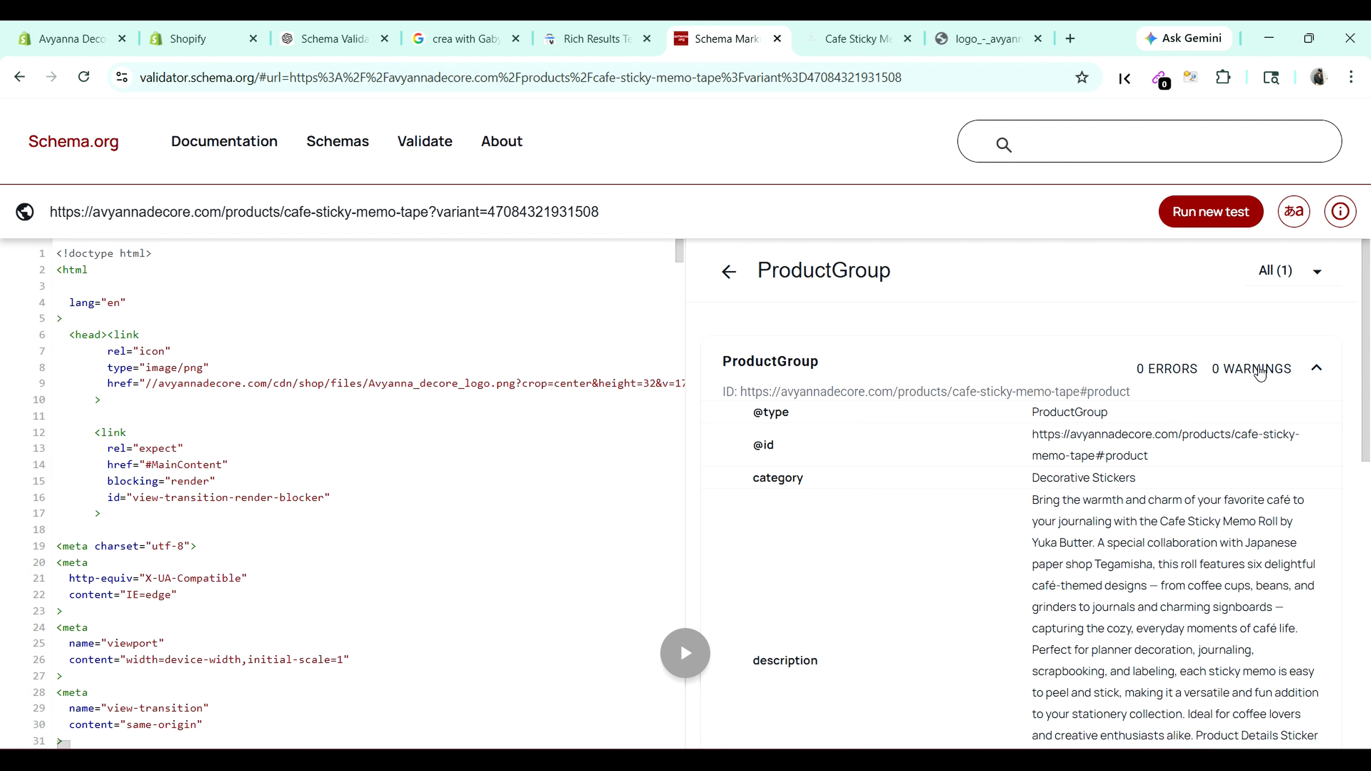
scroll(1051, 451, "down", 2)
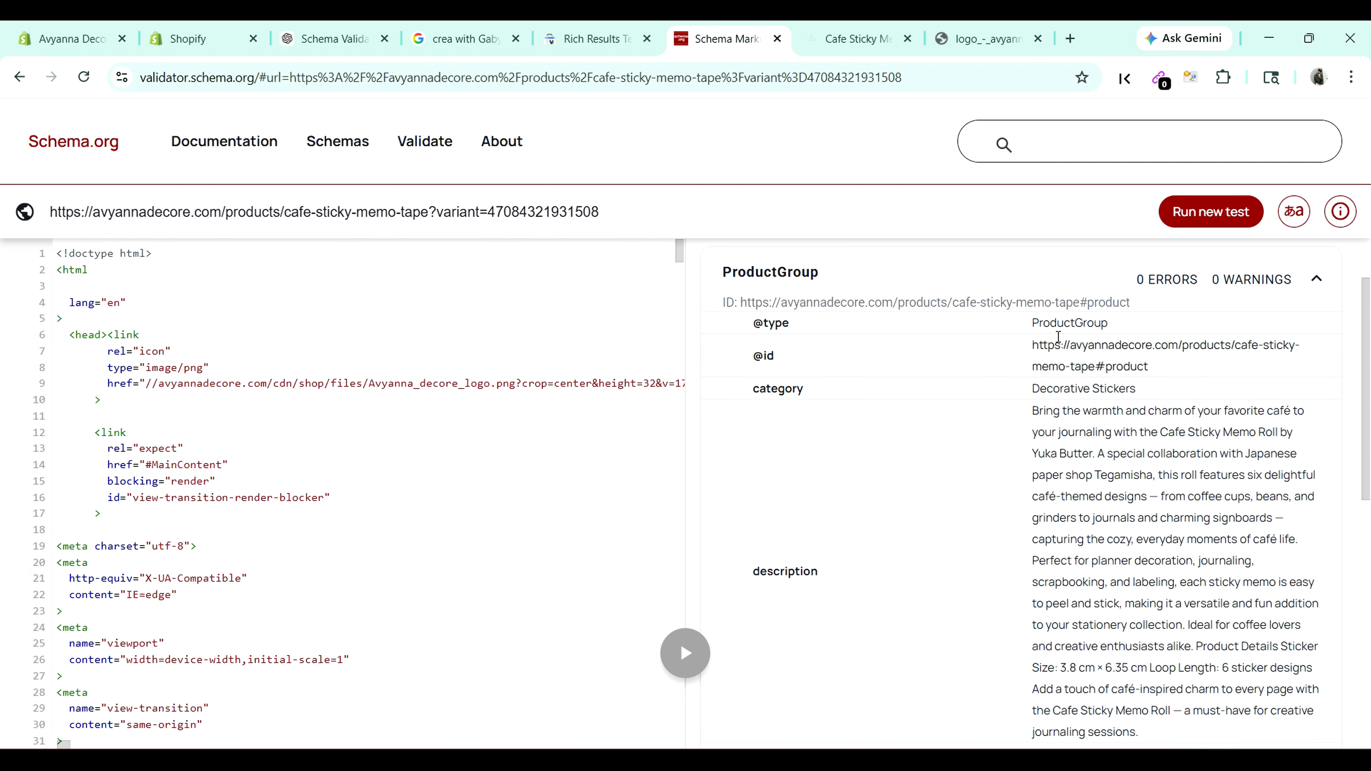
scroll(1001, 543, "down", 5)
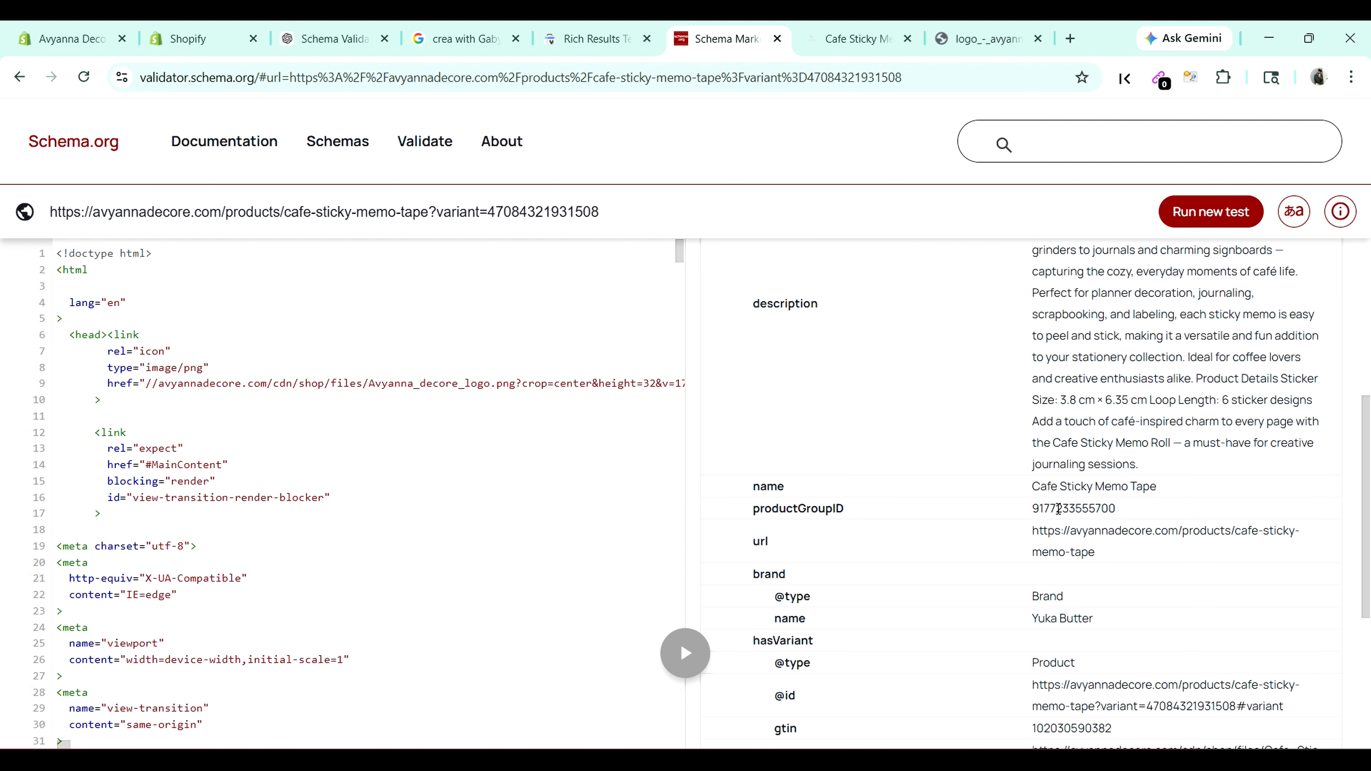
scroll(1042, 599, "down", 5)
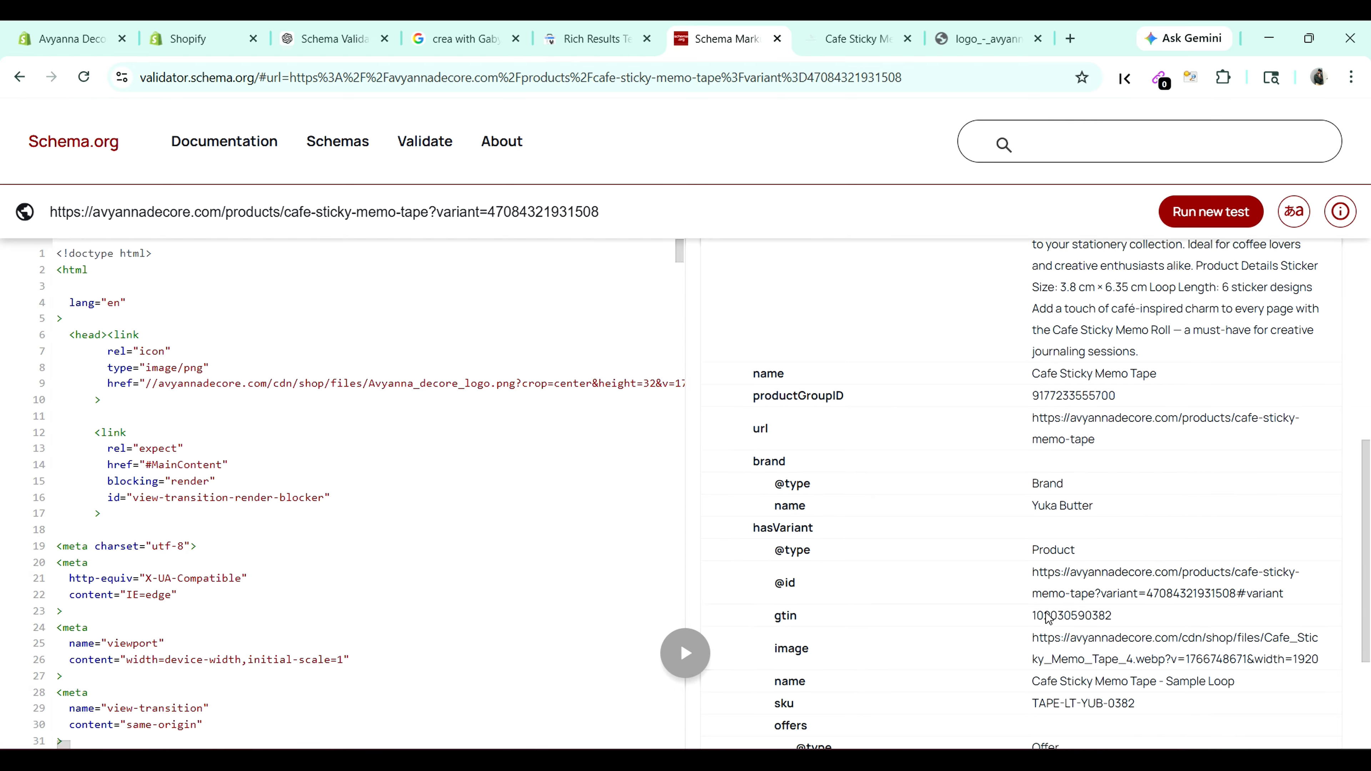
scroll(1049, 609, "up", 8)
scroll(1049, 609, "up", 4)
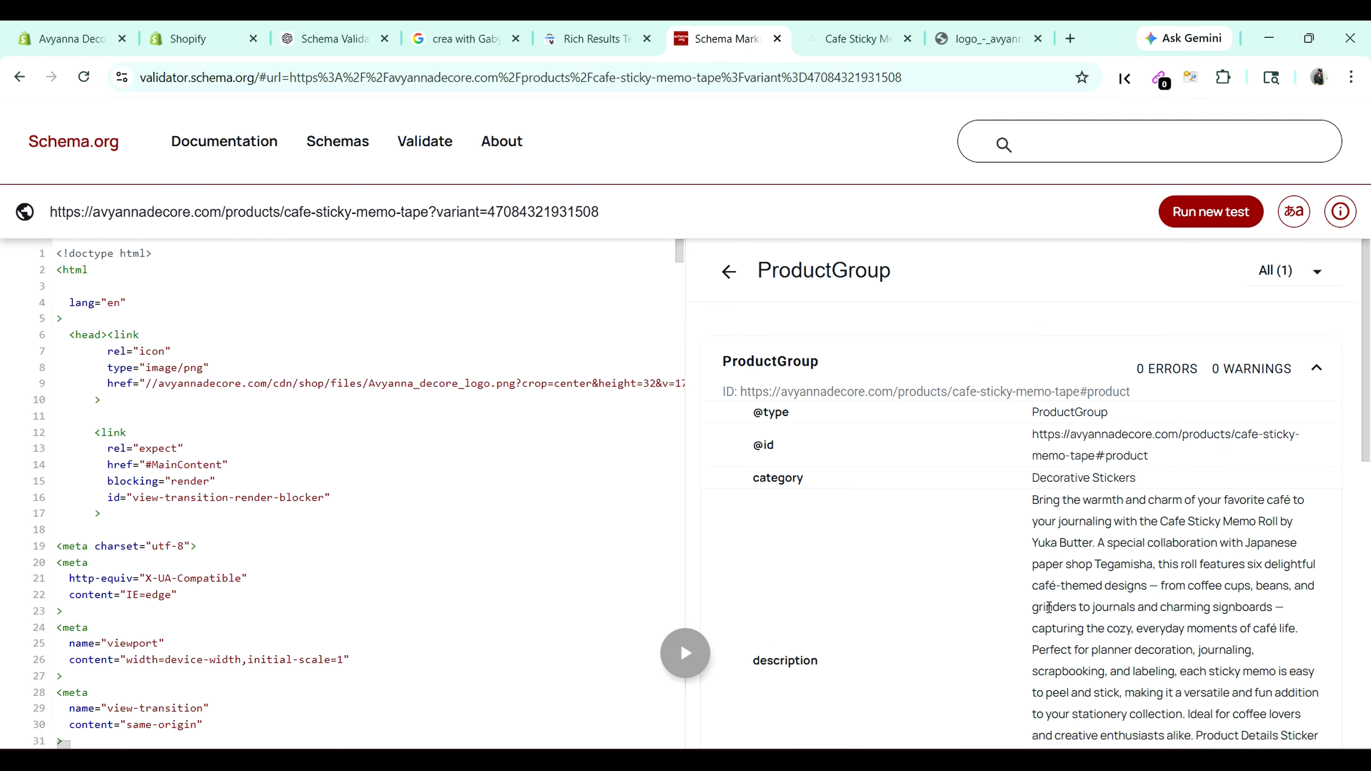
Step: Return to the detected items, open Organization, and expand the second Organization entry, the one without an ID
left_click(730, 271)
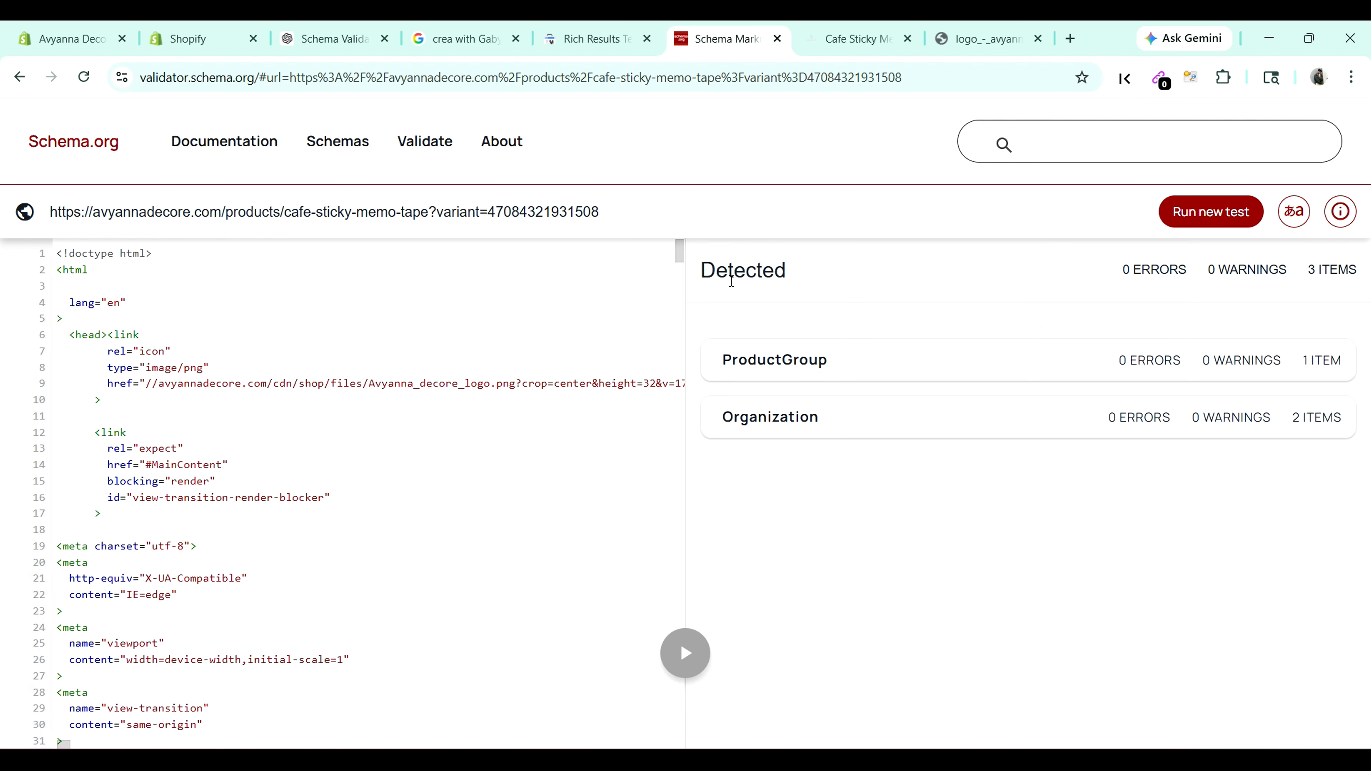
left_click(1094, 419)
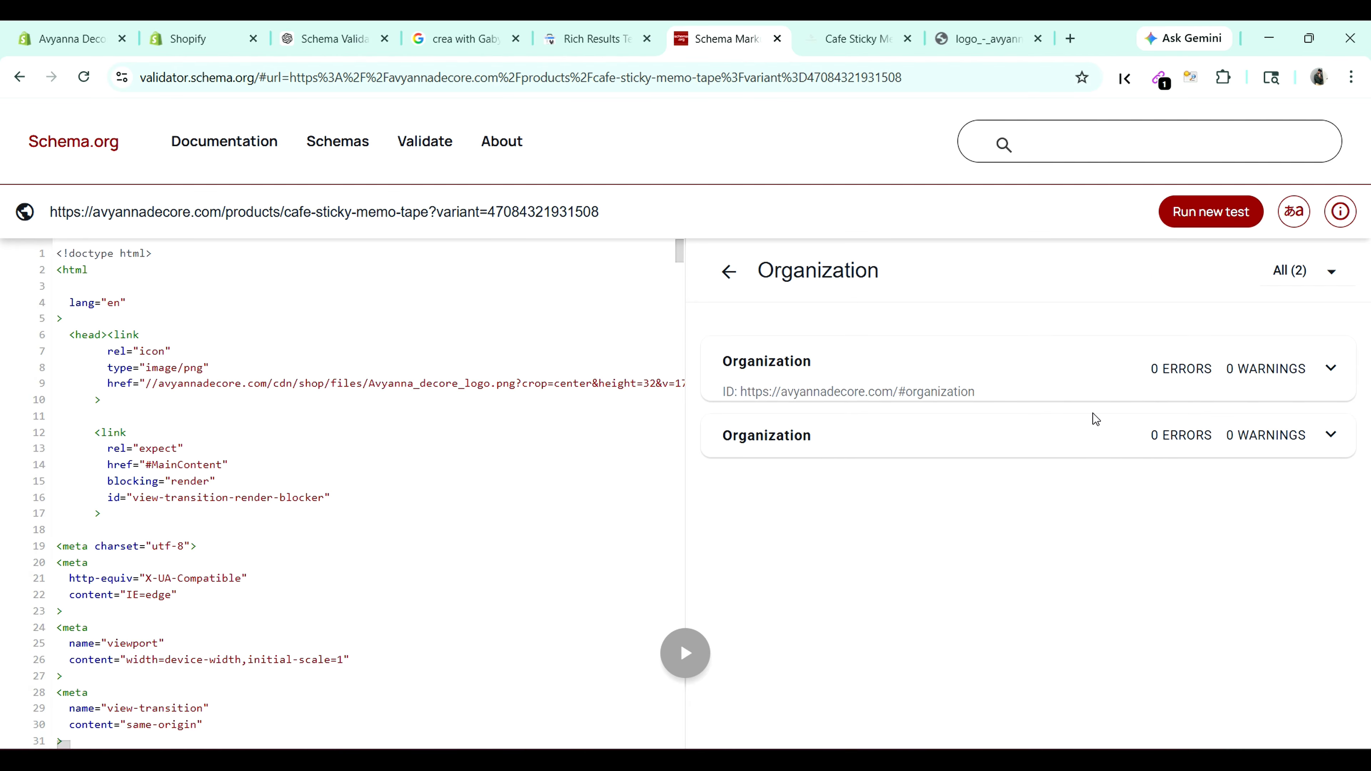
left_click(1135, 441)
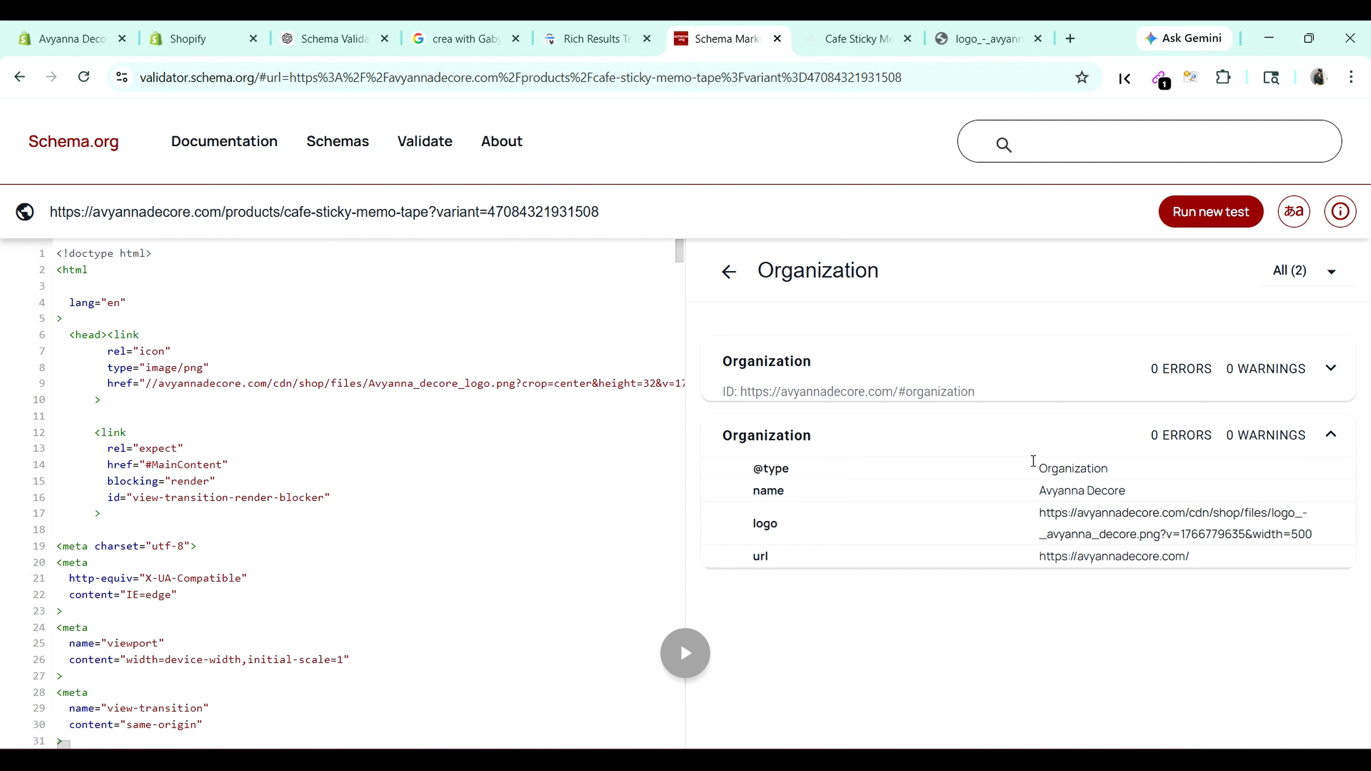
Step: Run the Rich Results Test on the copied Cafe Sticky Memo Tape product URL and look over the detected structured data
left_click(627, 31)
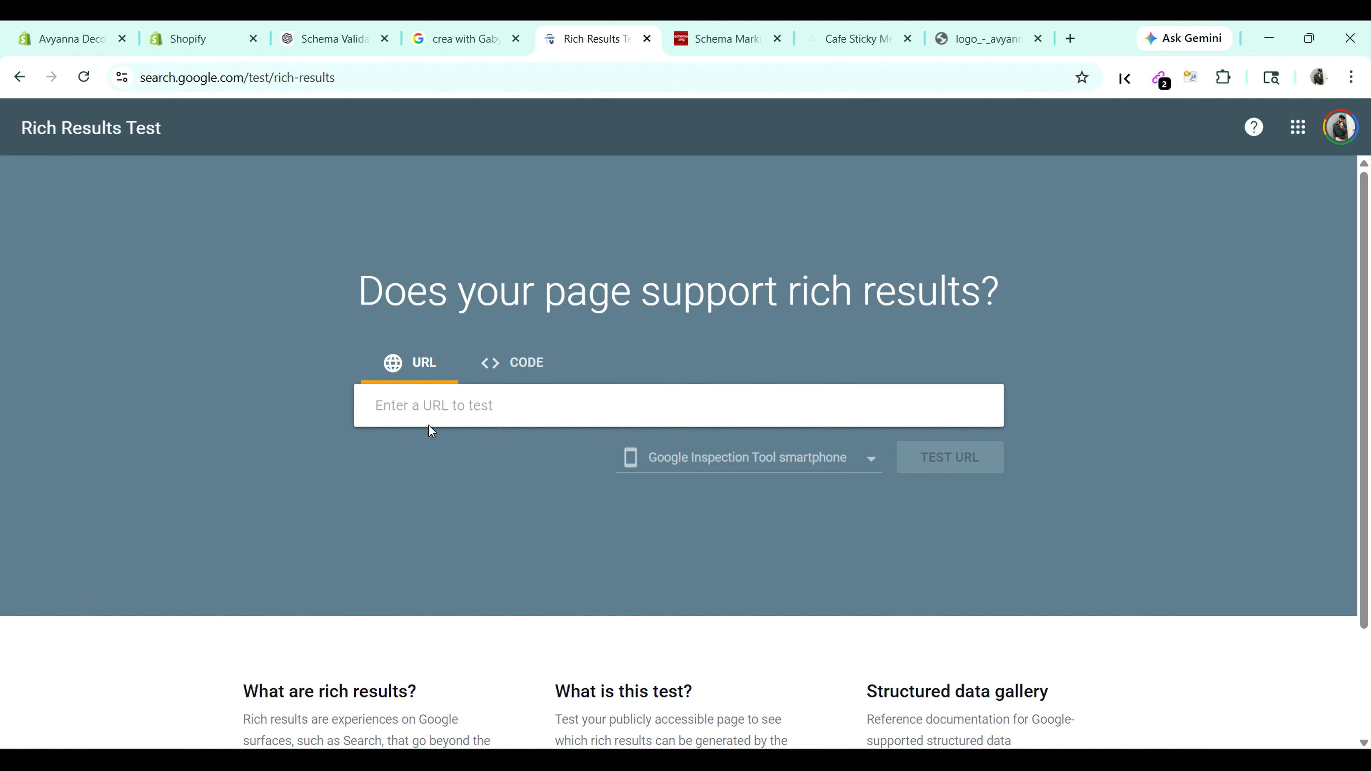
right_click(430, 426)
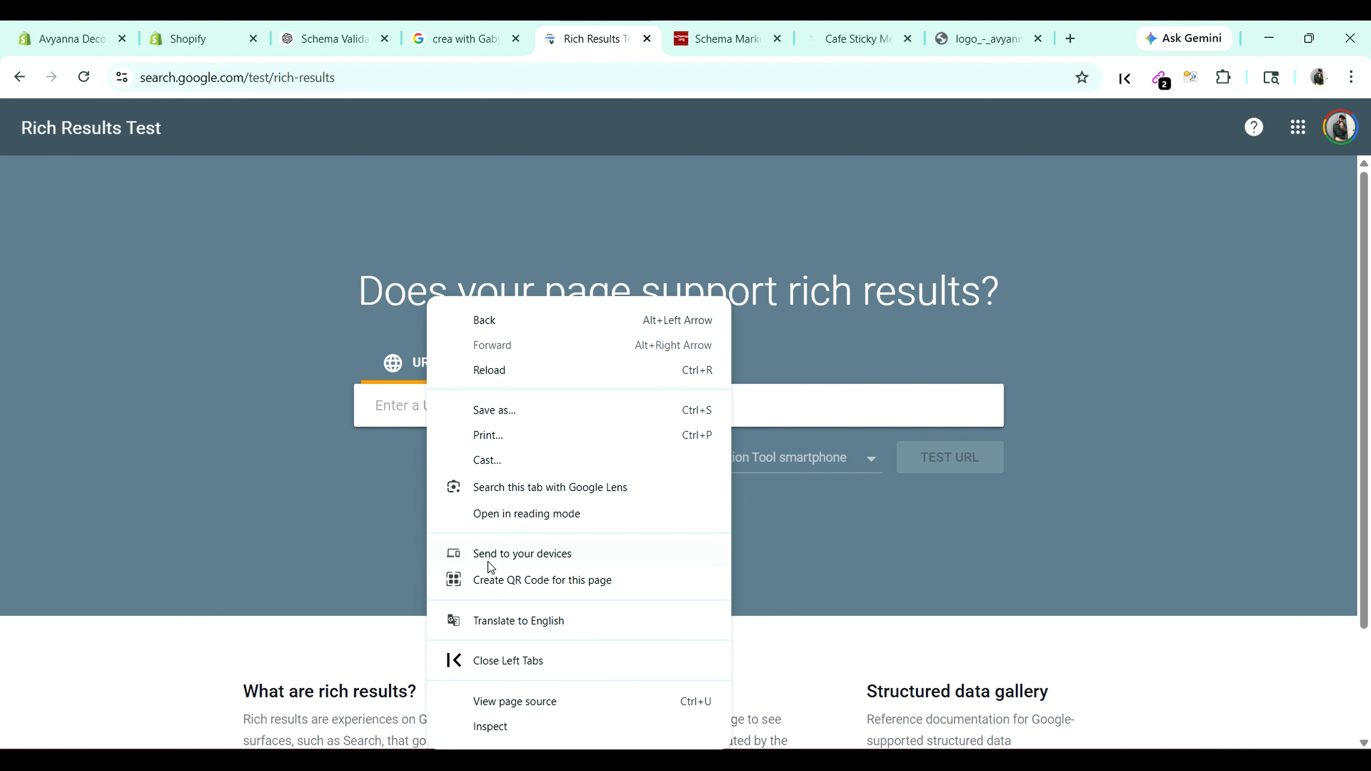
left_click(395, 405)
right_click(395, 406)
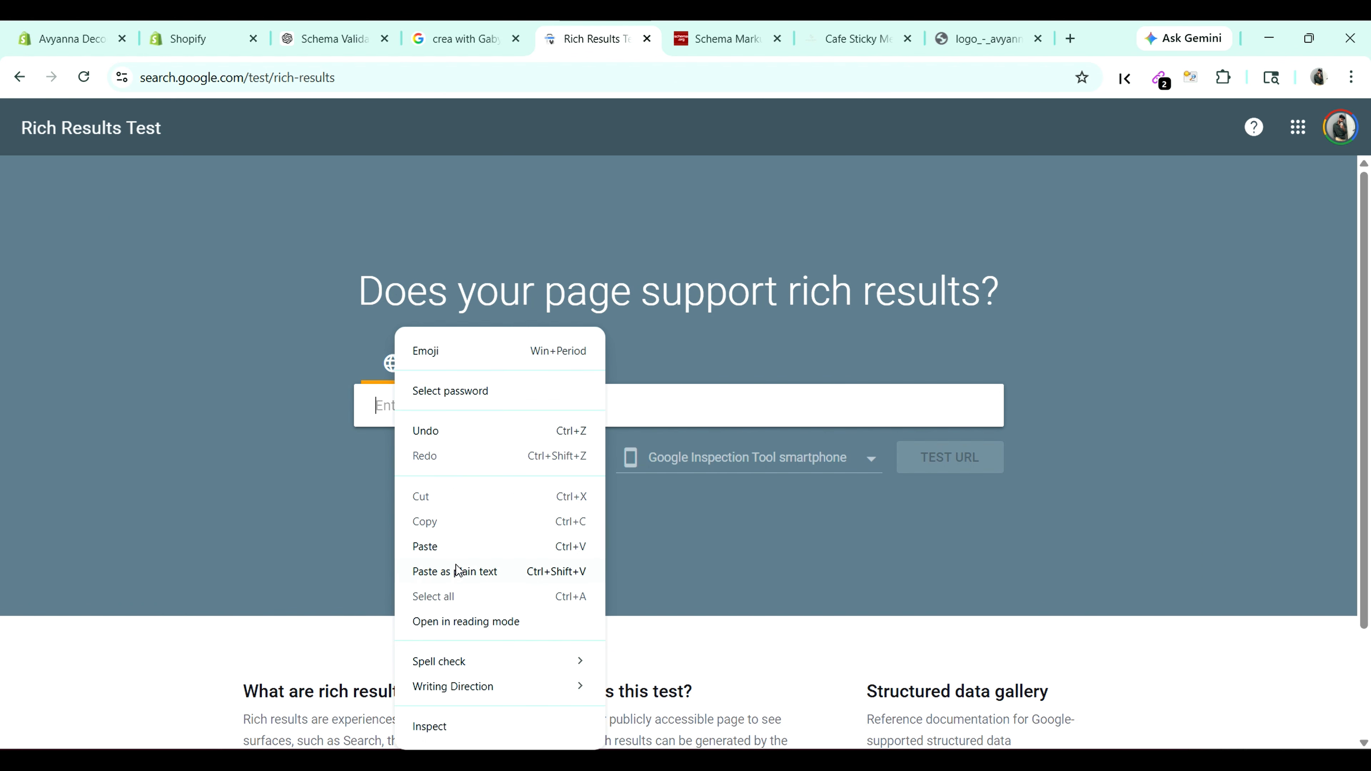
left_click(460, 545)
left_click(926, 464)
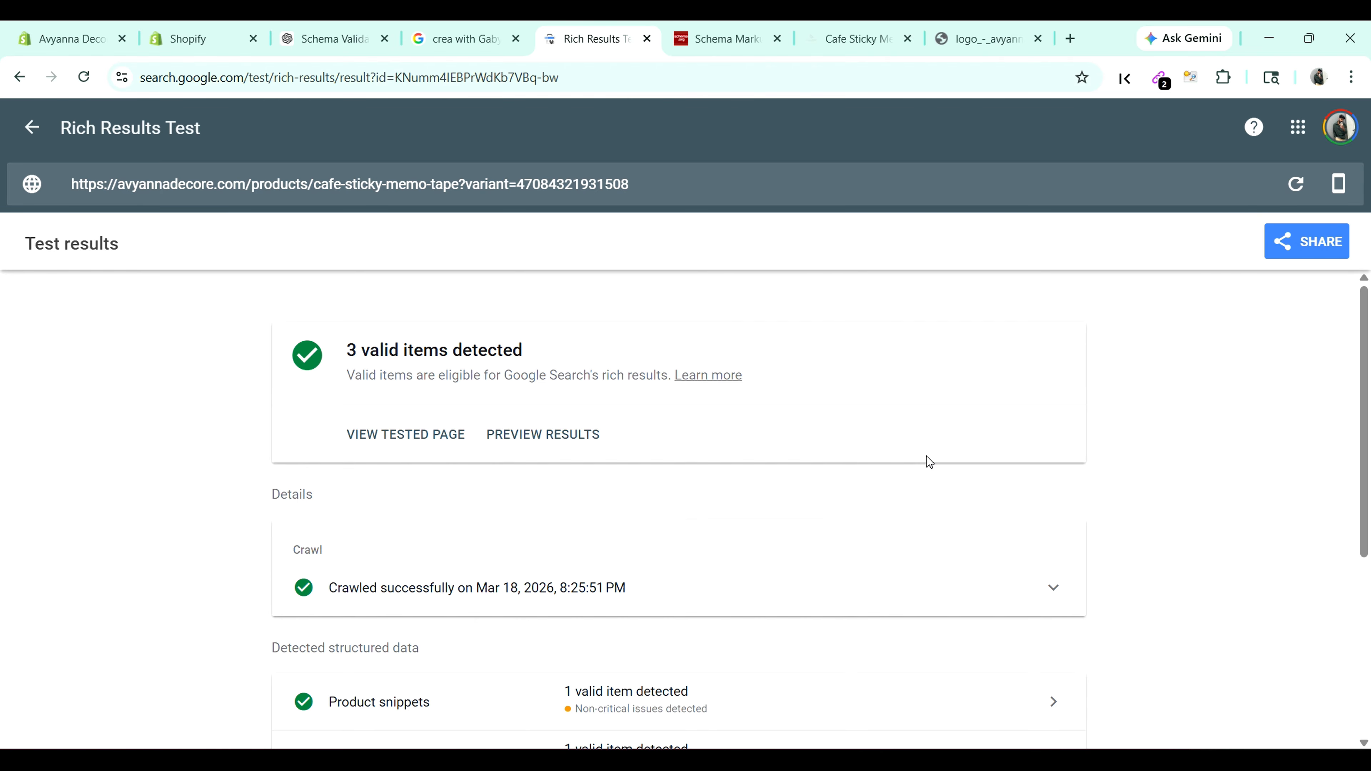
scroll(647, 456, "down", 5)
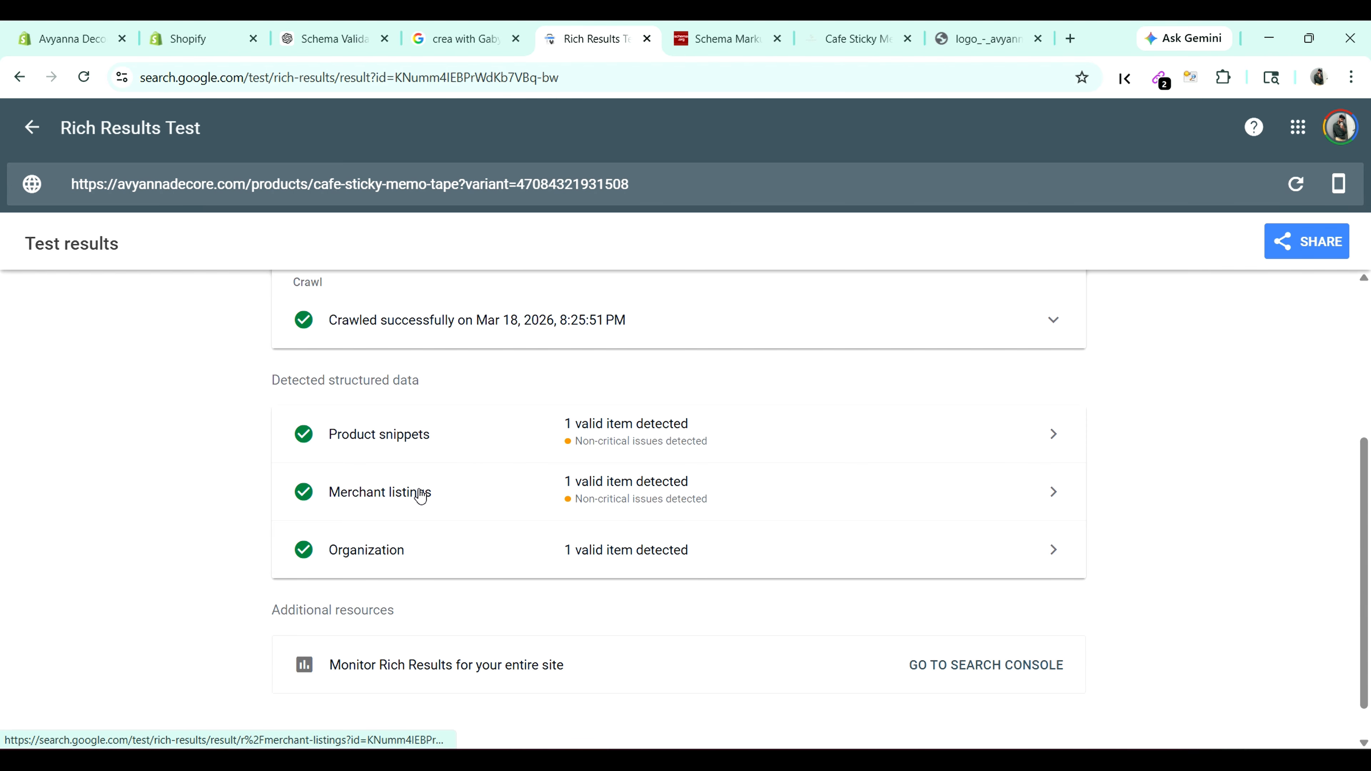
scroll(477, 556, "up", 5)
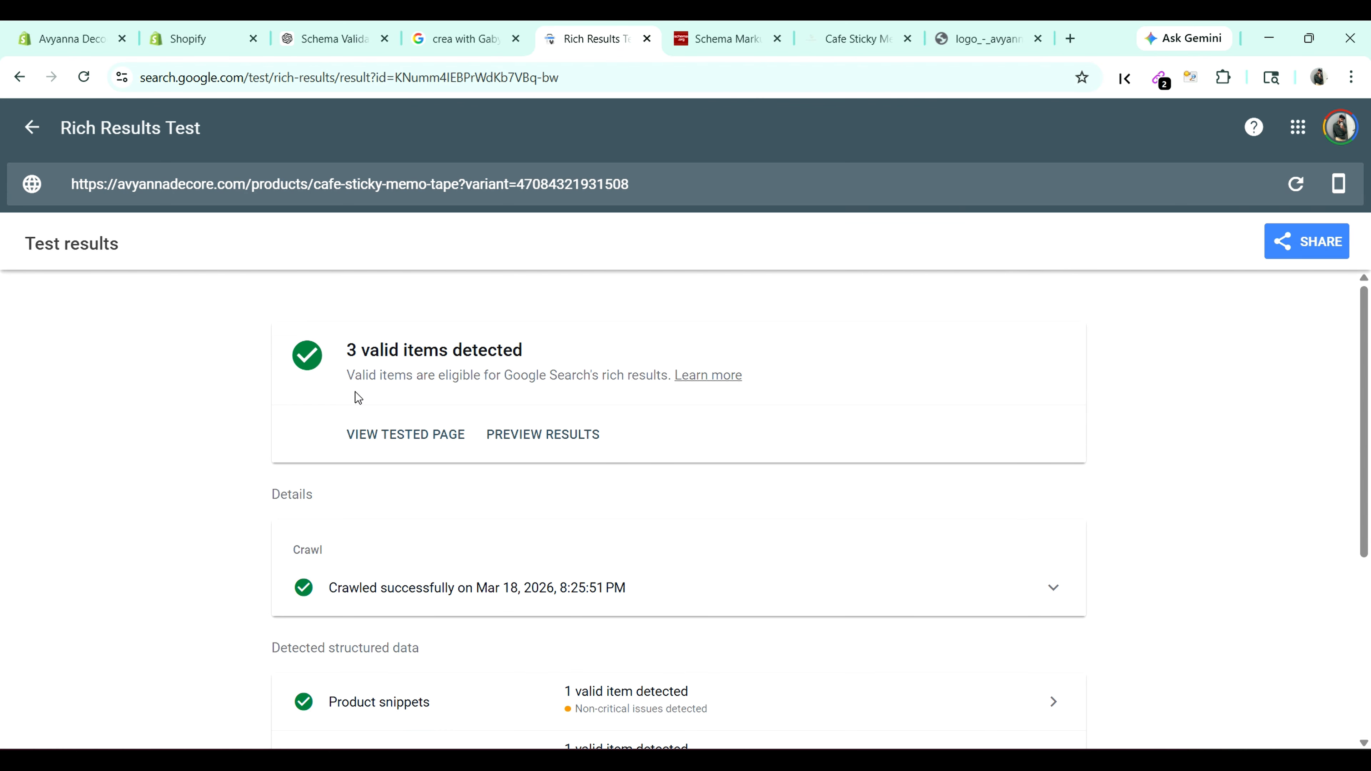
left_click(205, 27)
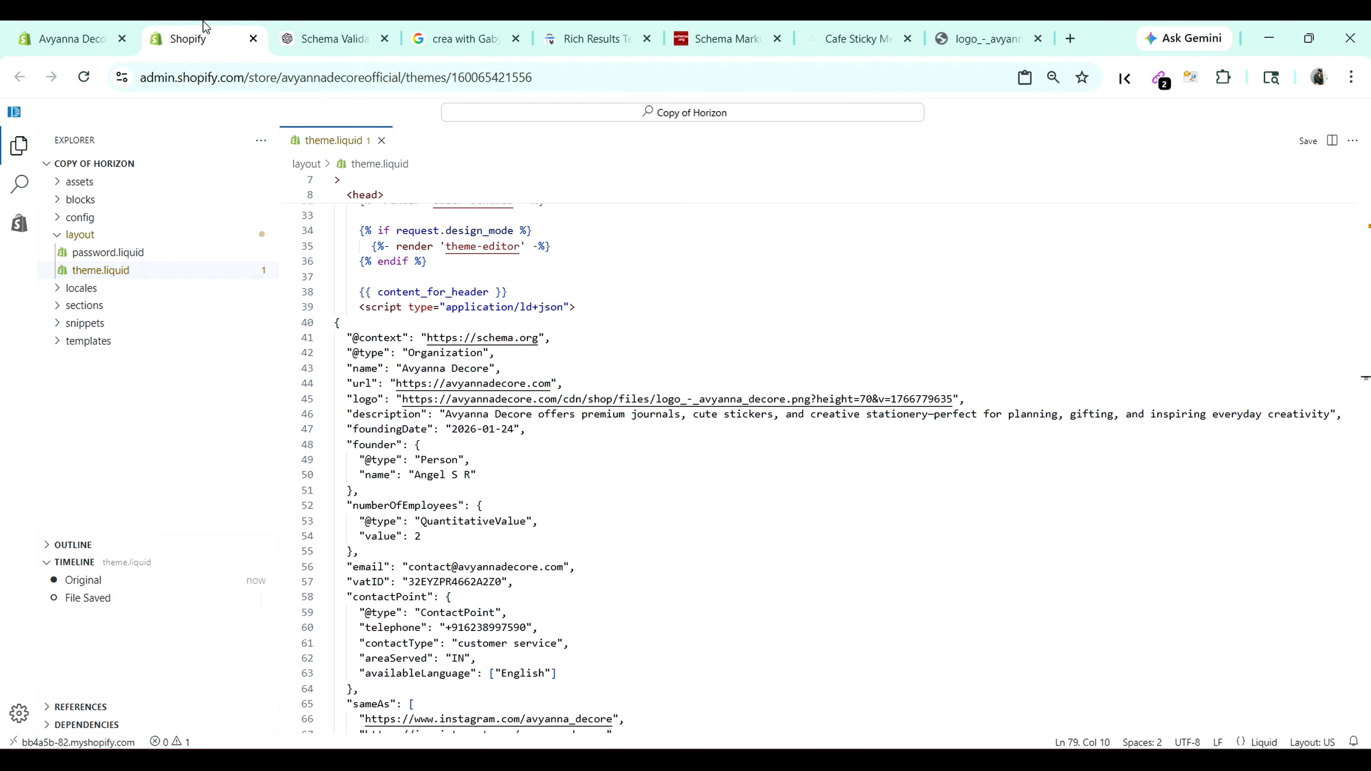
left_click(89, 26)
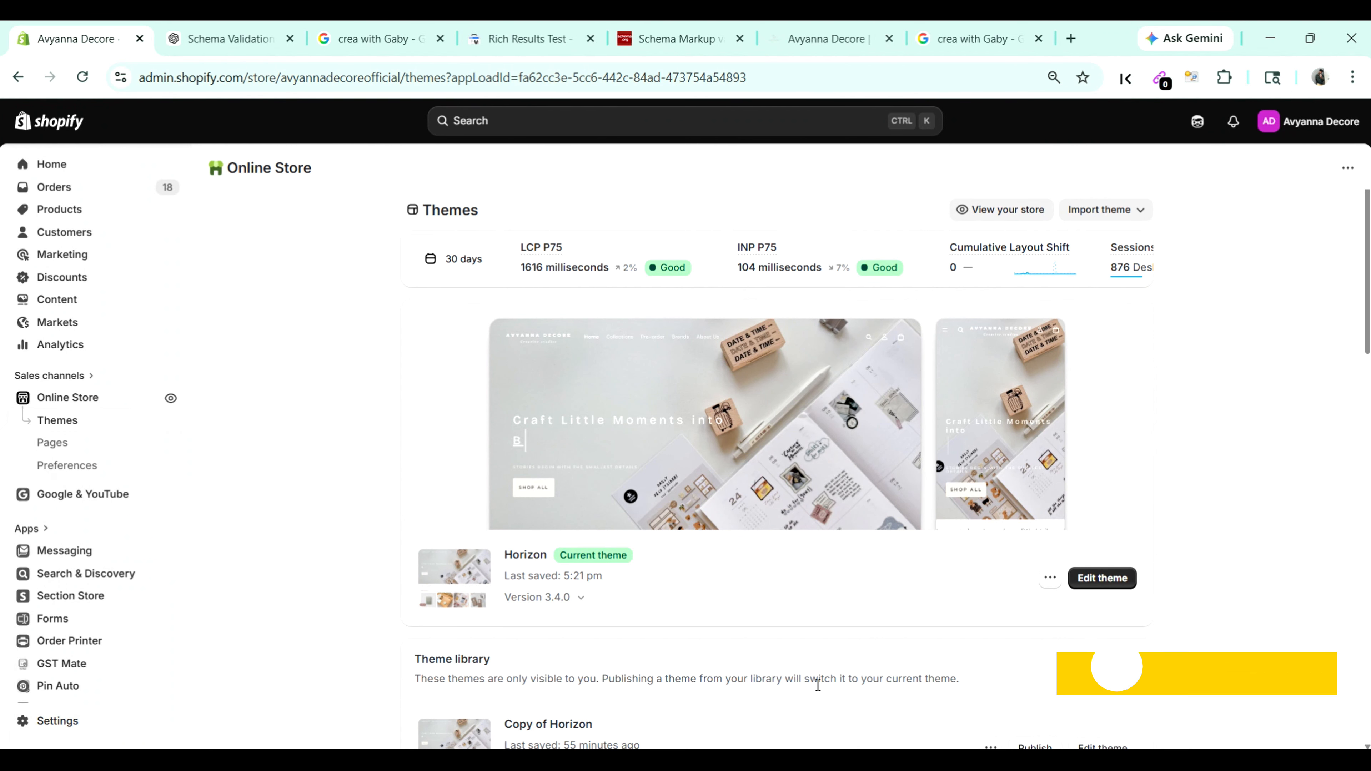
Step: Switch to the Avyanna Decore storefront homepage and display the Collections menu
left_click(809, 38)
mouse_move(308, 141)
scroll(356, 253, "up", 3)
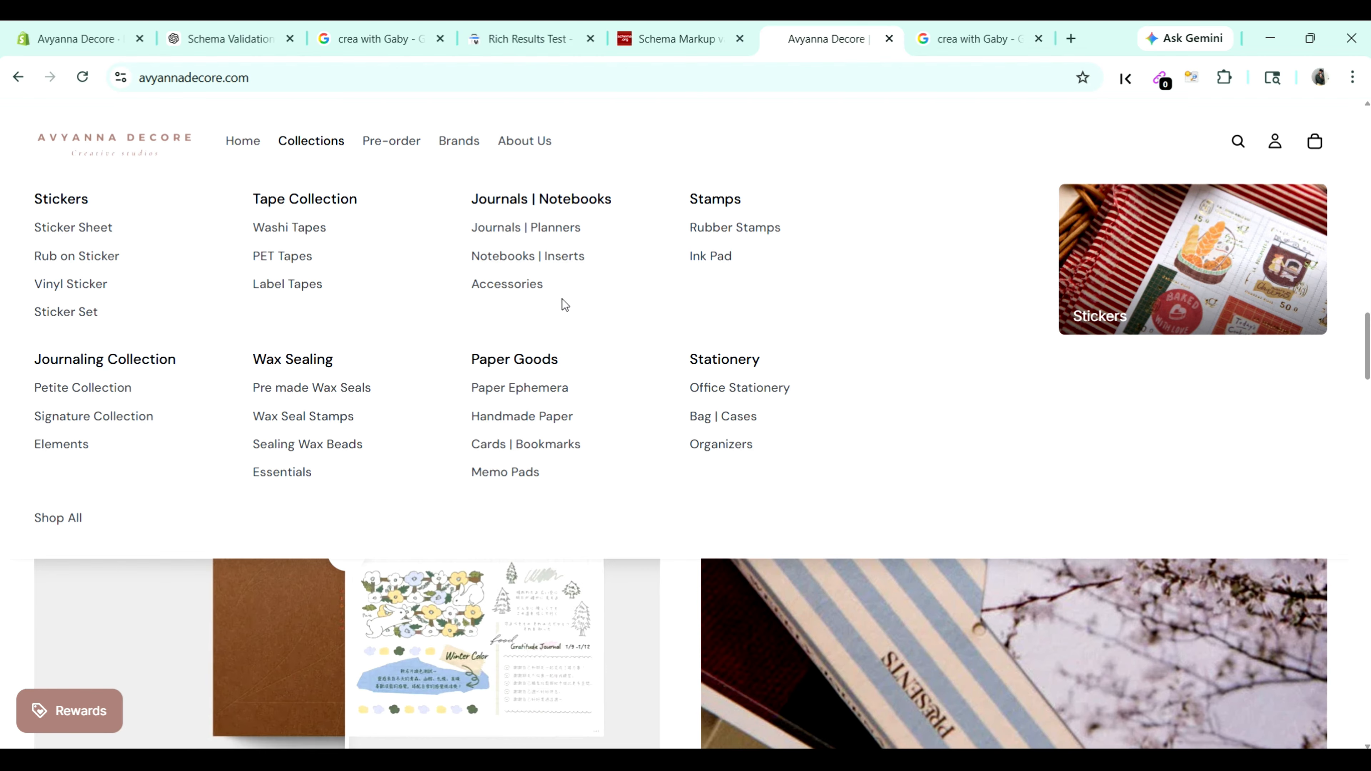
Step: Switch to the Shopify admin, open the Bearkery: Stickers product, and open its search engine listing for editing
left_click_drag(557, 293, 473, 286)
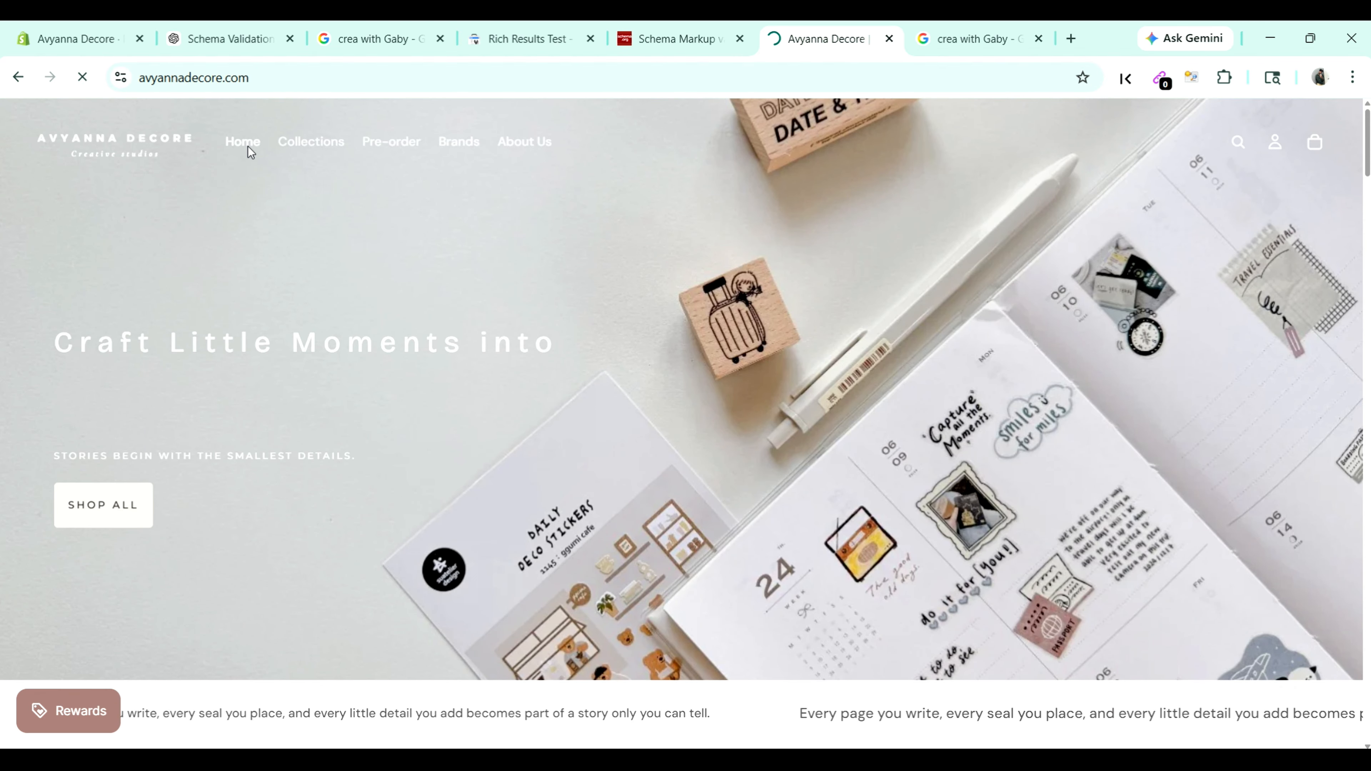
left_click(95, 37)
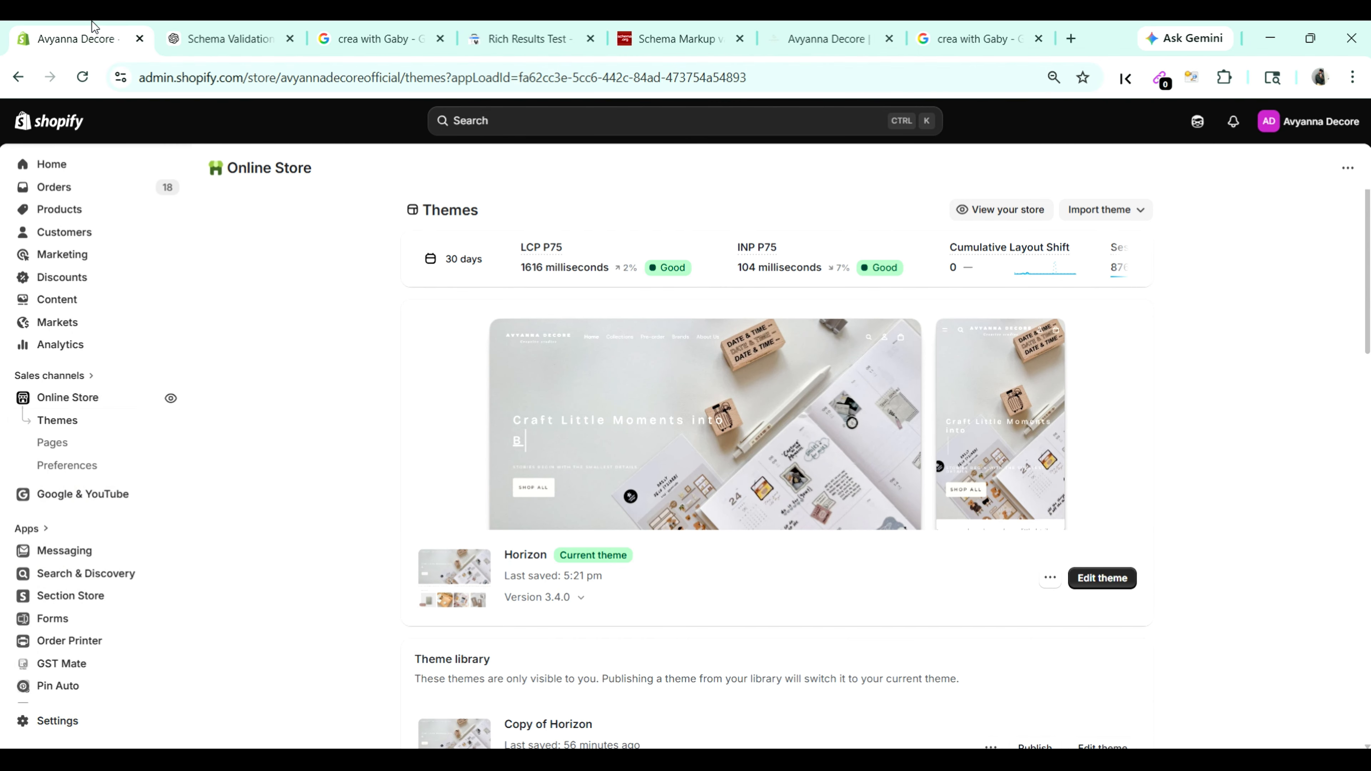
left_click(83, 214)
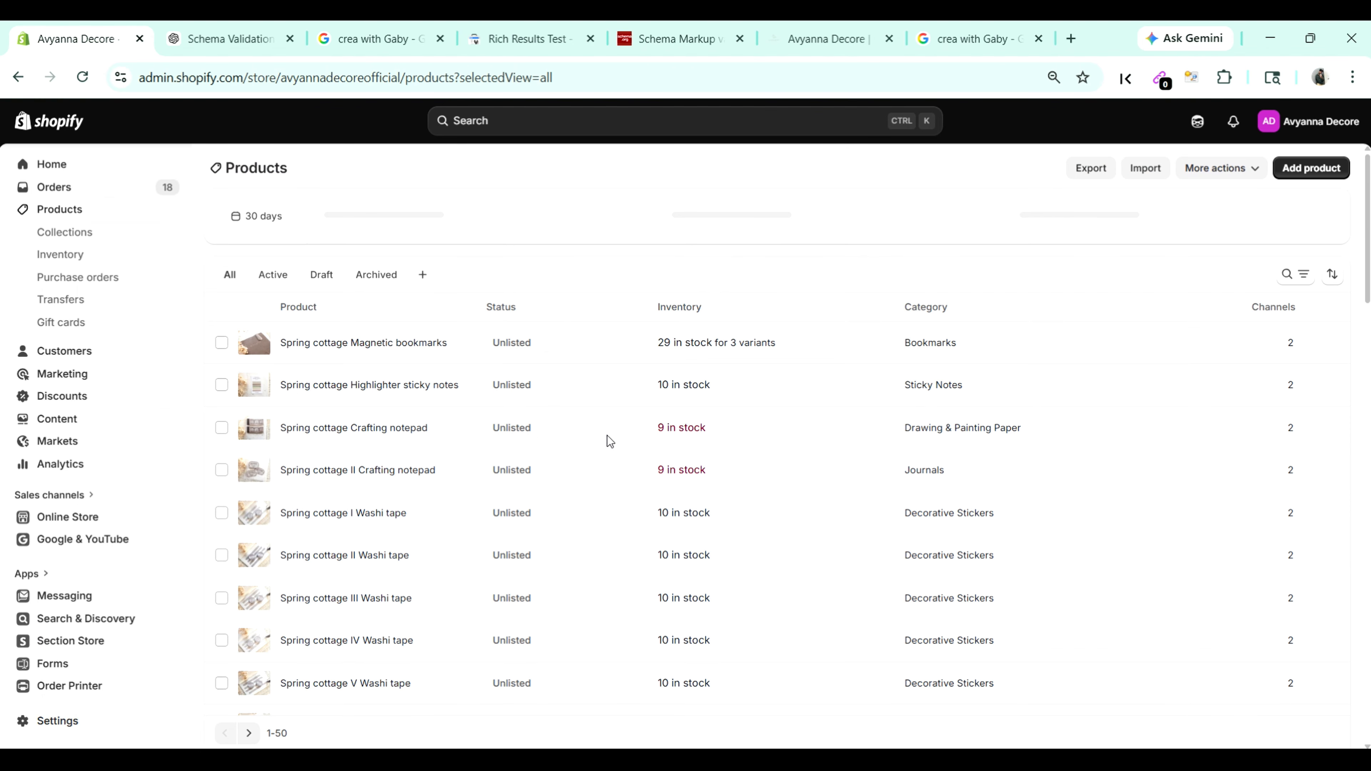
scroll(722, 485, "down", 20)
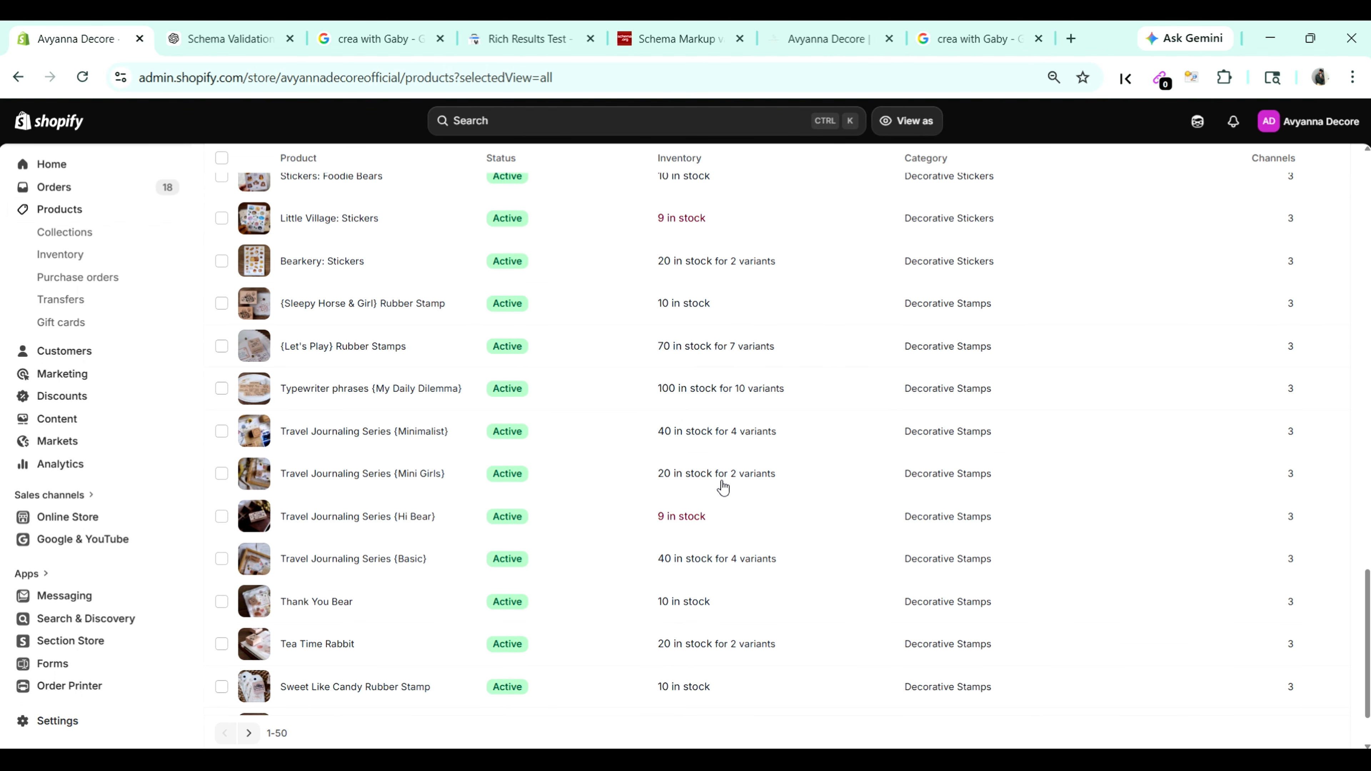
left_click(335, 264)
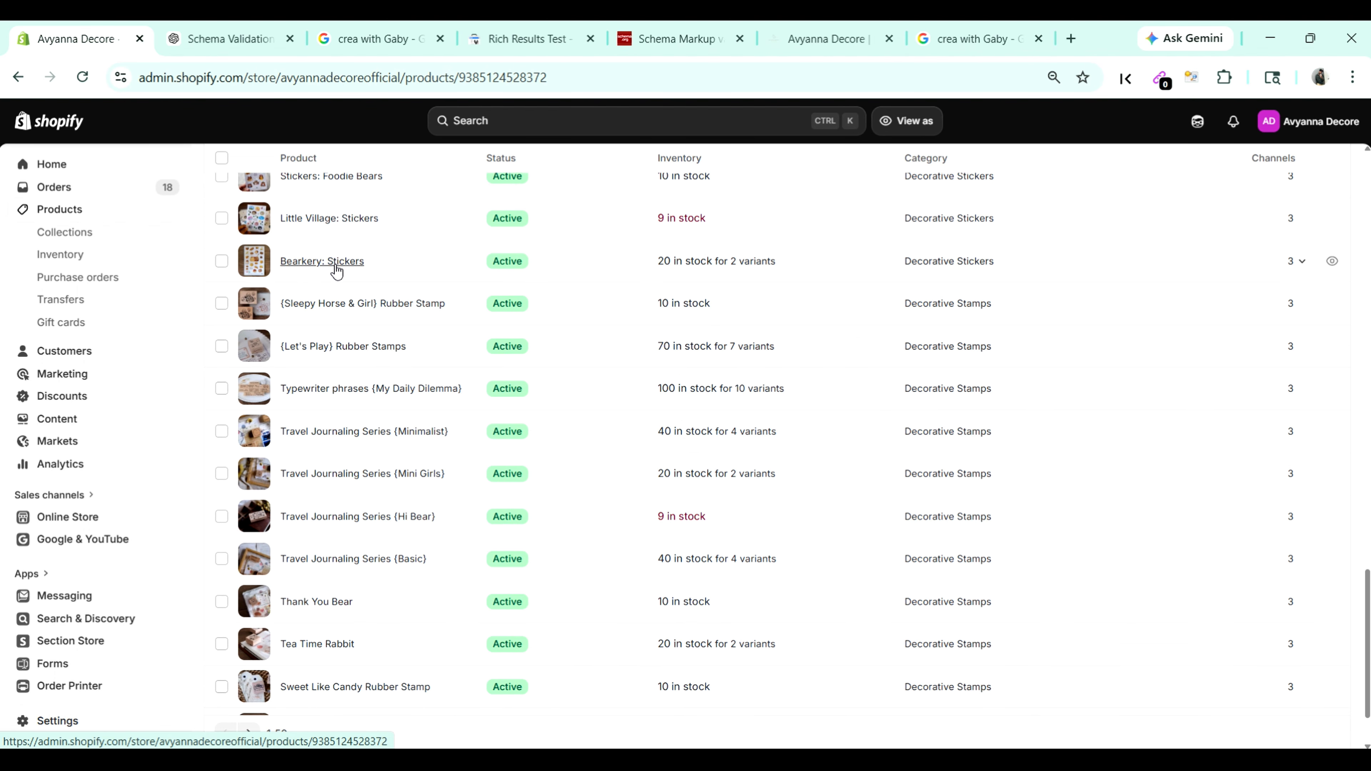
scroll(704, 425, "down", 20)
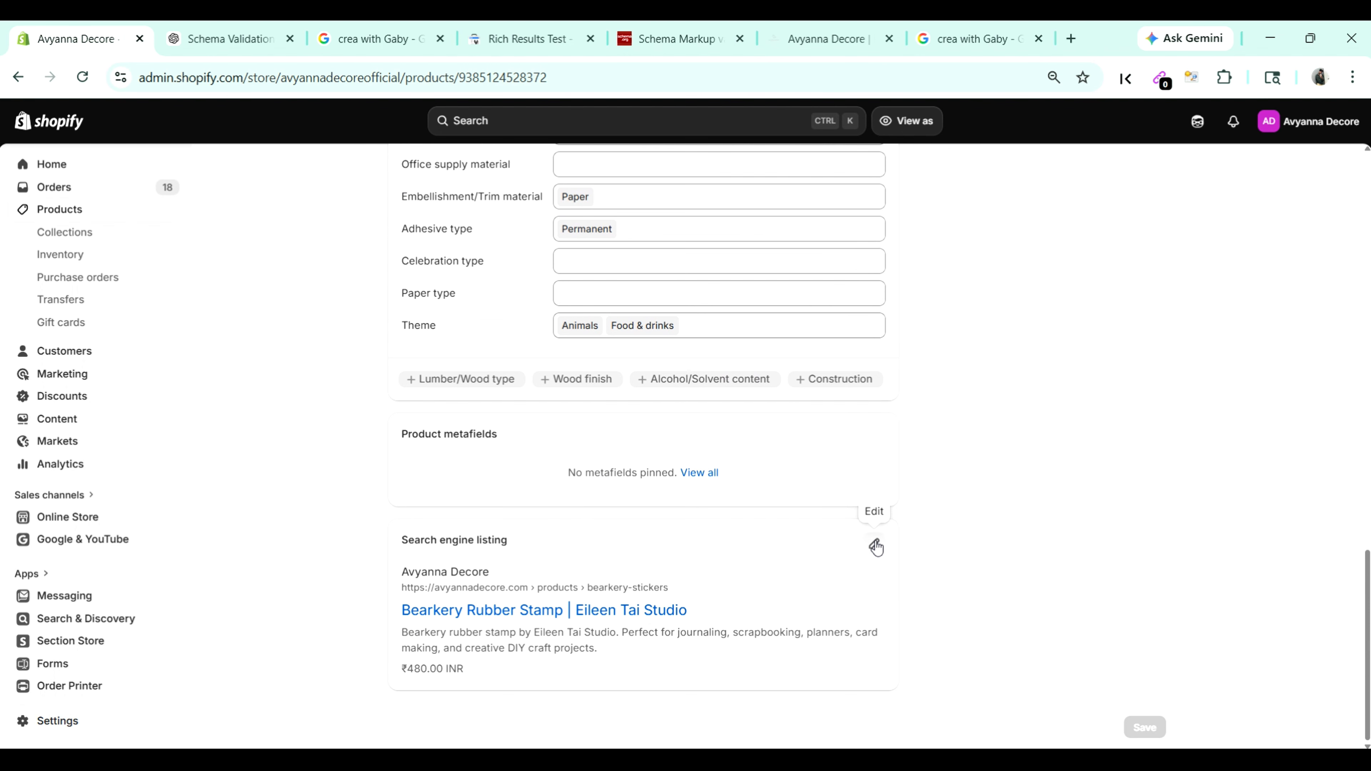
left_click(874, 544)
scroll(856, 542, "down", 5)
scroll(761, 554, "down", 1)
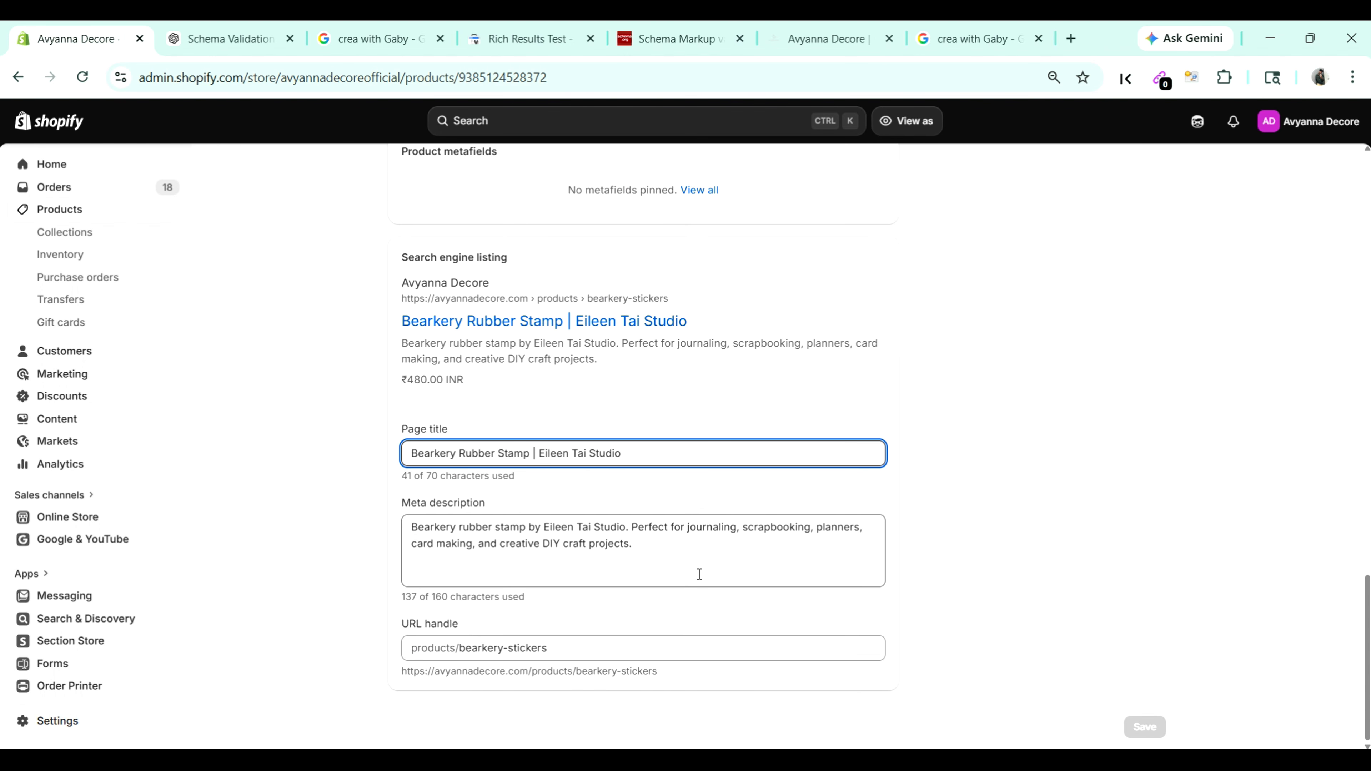
Step: Try adding a 1 to the end of the Bearkery: Stickers URL handle and discard the change
left_click(570, 646)
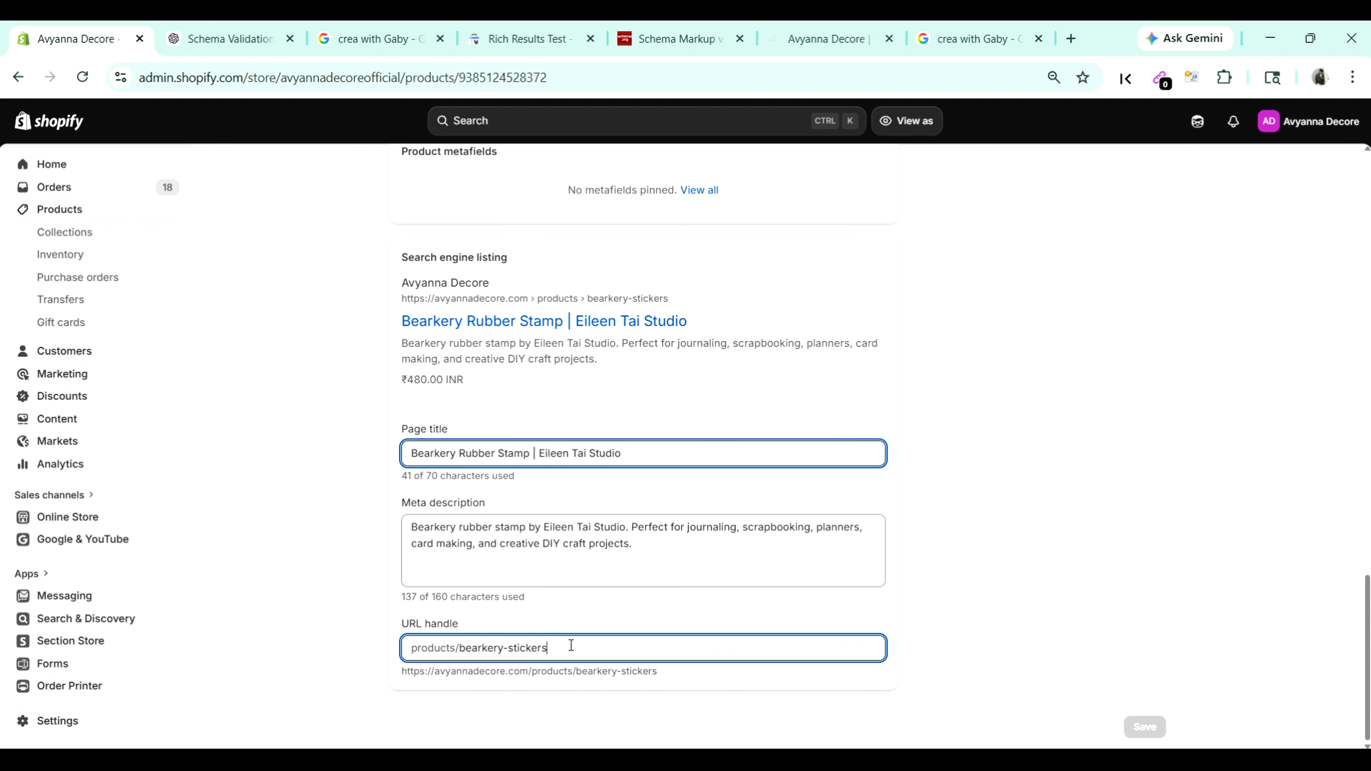
type("1")
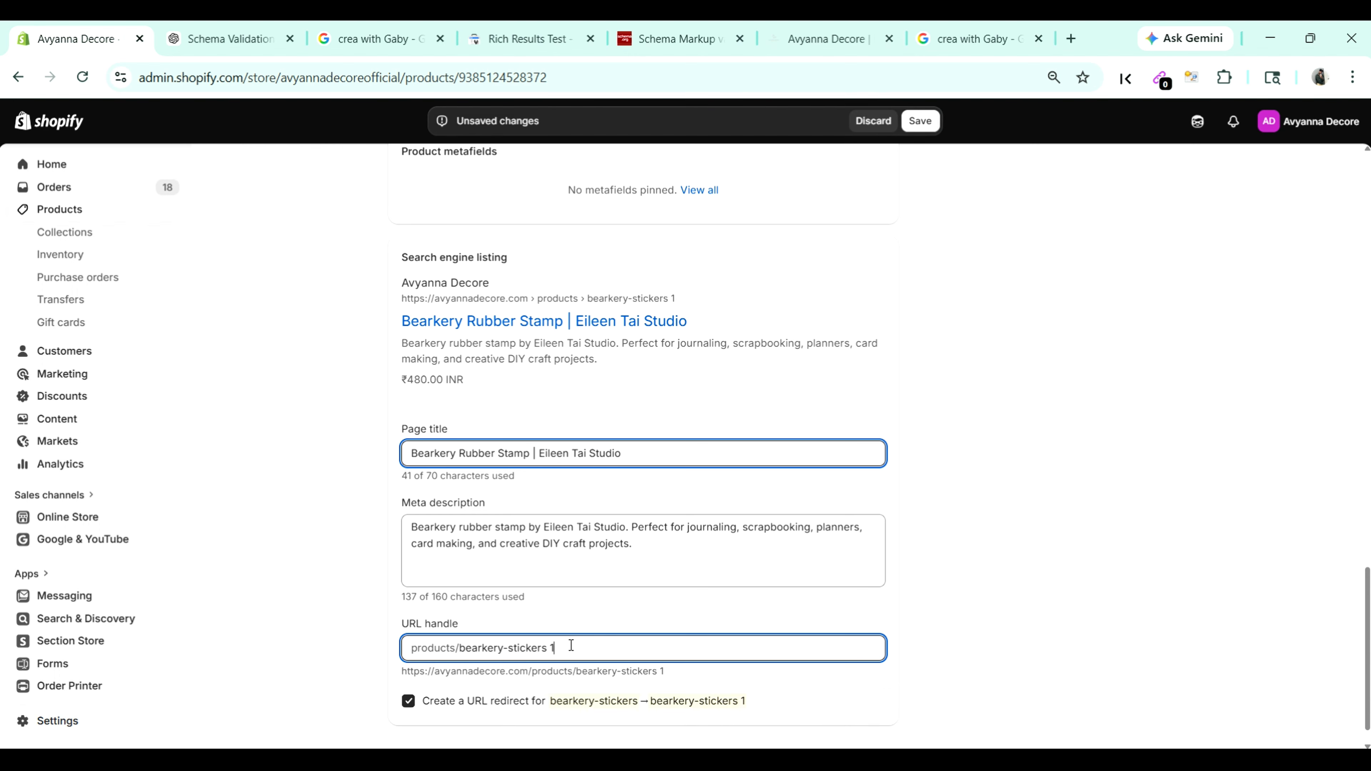
key("BackSpace")
left_click(873, 121)
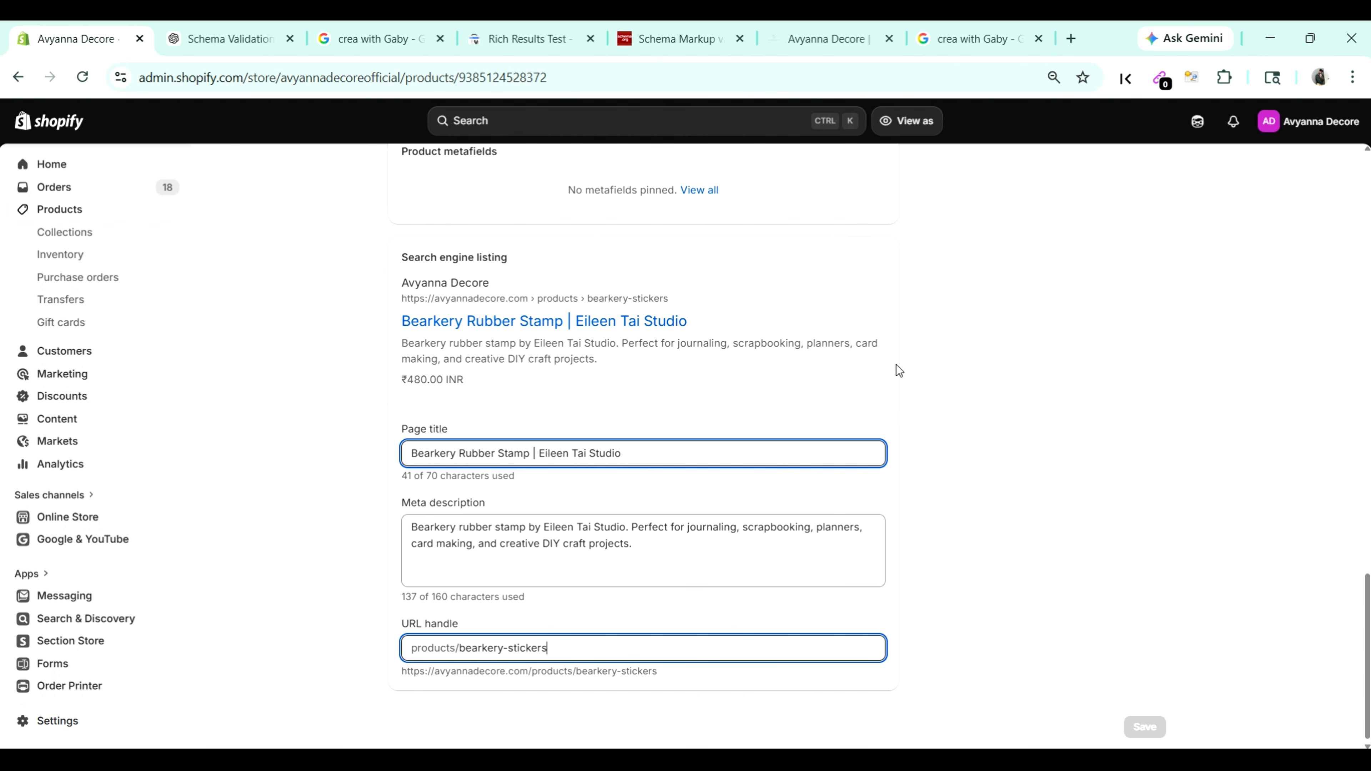
scroll(896, 368, "up", 15)
scroll(899, 371, "up", 2)
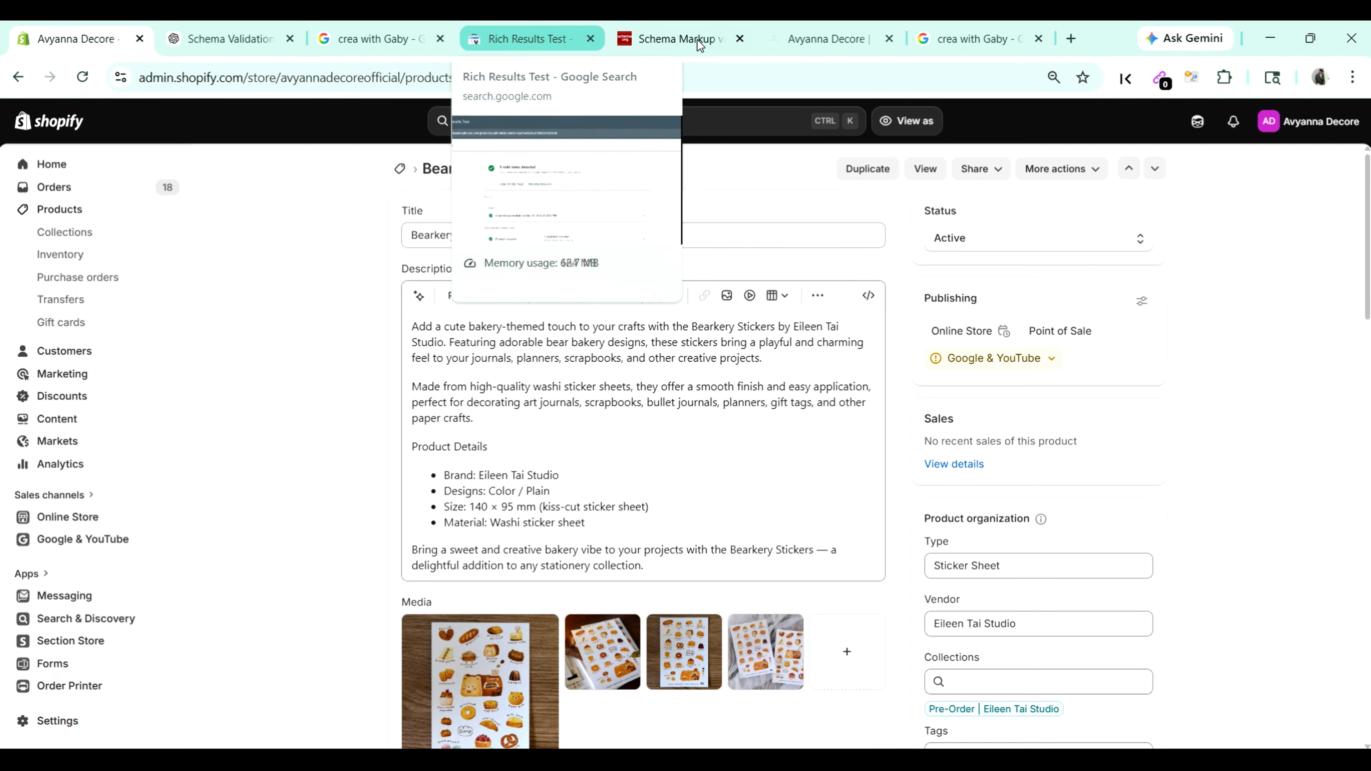
Step: Switch to the storefront homepage and look through its sections from the featured products down to Journals | Notebooks
left_click(826, 38)
mouse_move(316, 143)
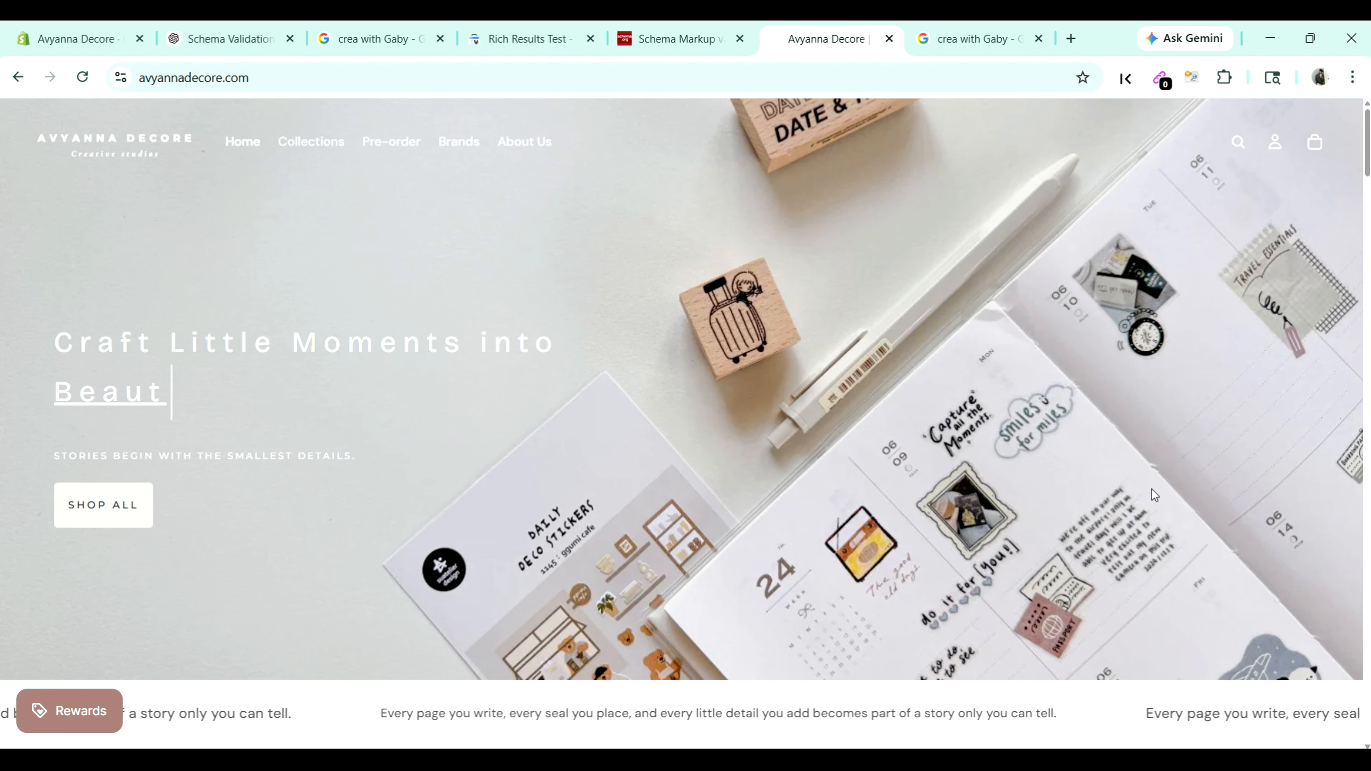
scroll(638, 408, "down", 10)
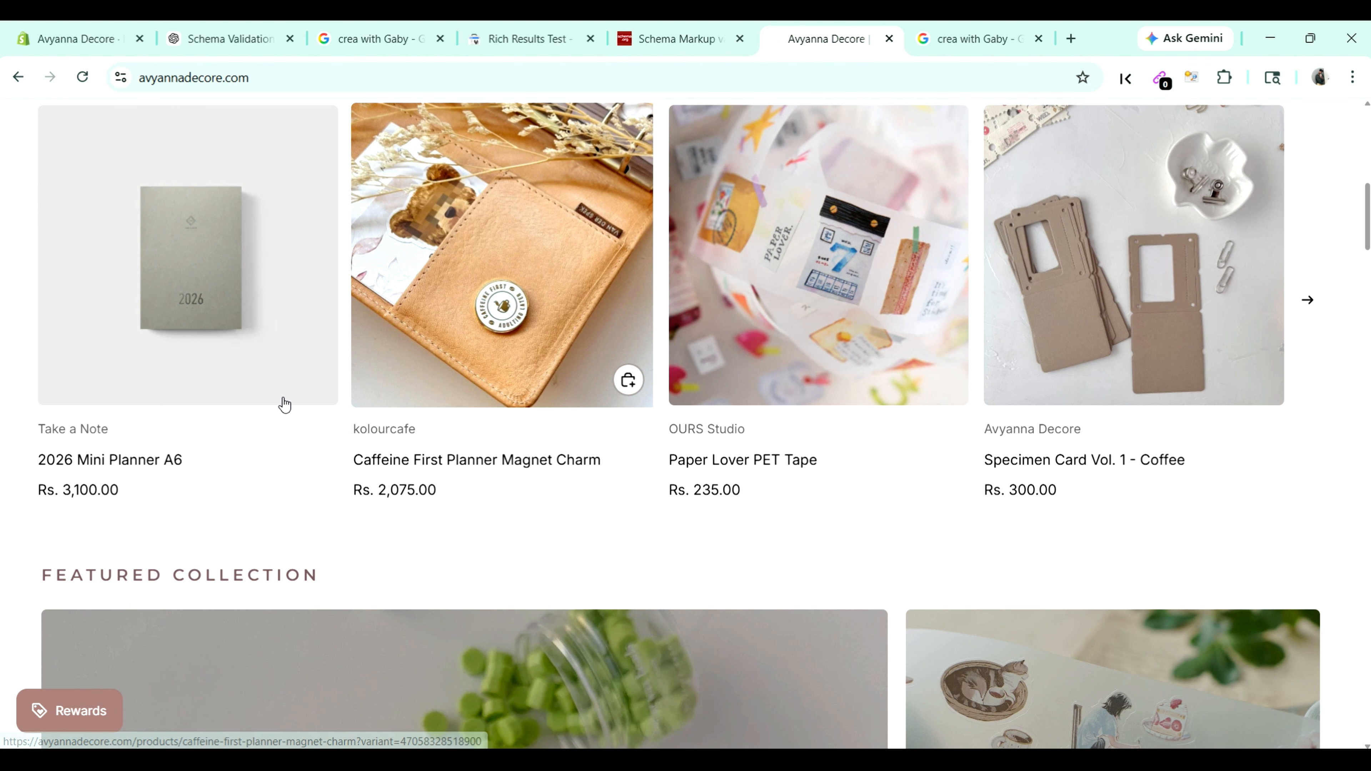
scroll(247, 460, "down", 3)
scroll(245, 454, "down", 10)
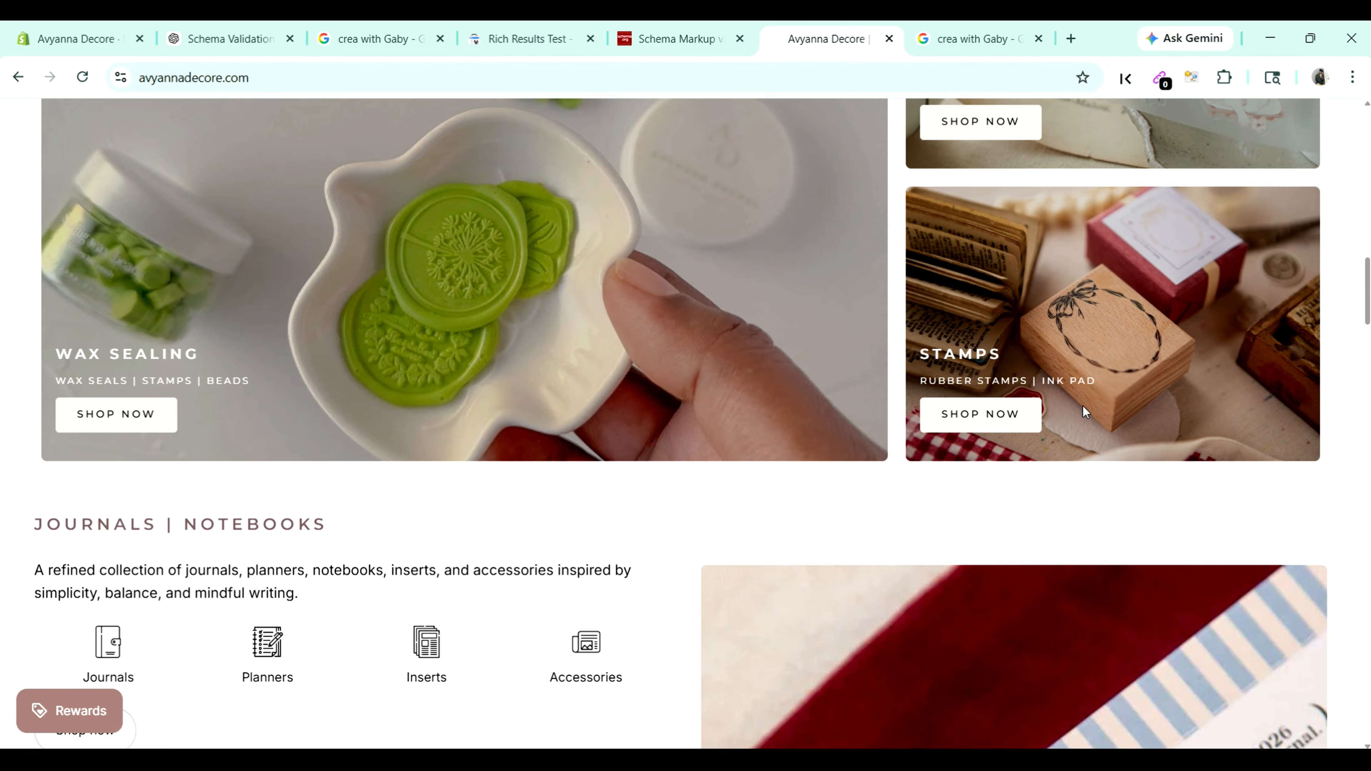
scroll(1082, 405, "down", 3)
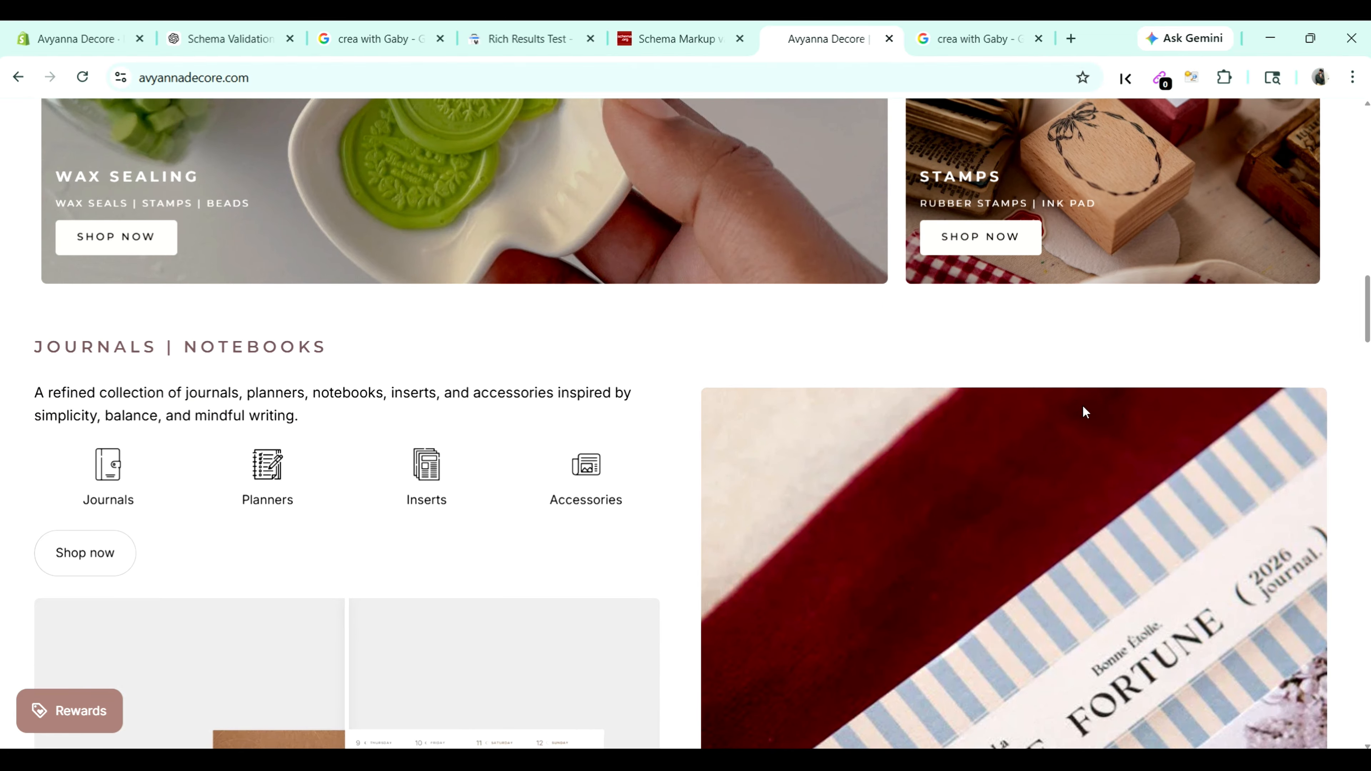
Step: Follow the Journals link in the Journals | Notebooks section, return to the homepage, and display the Collections menu
left_click(115, 471)
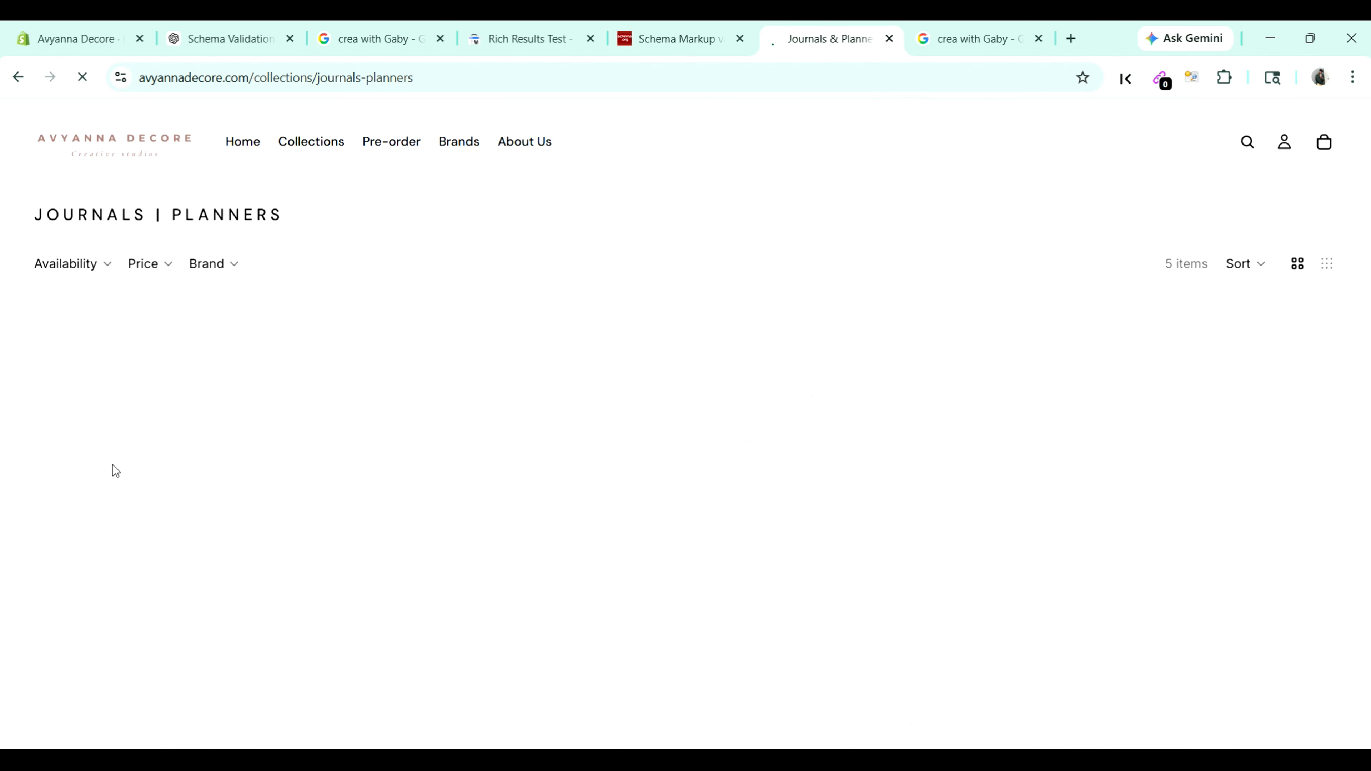
left_click(18, 78)
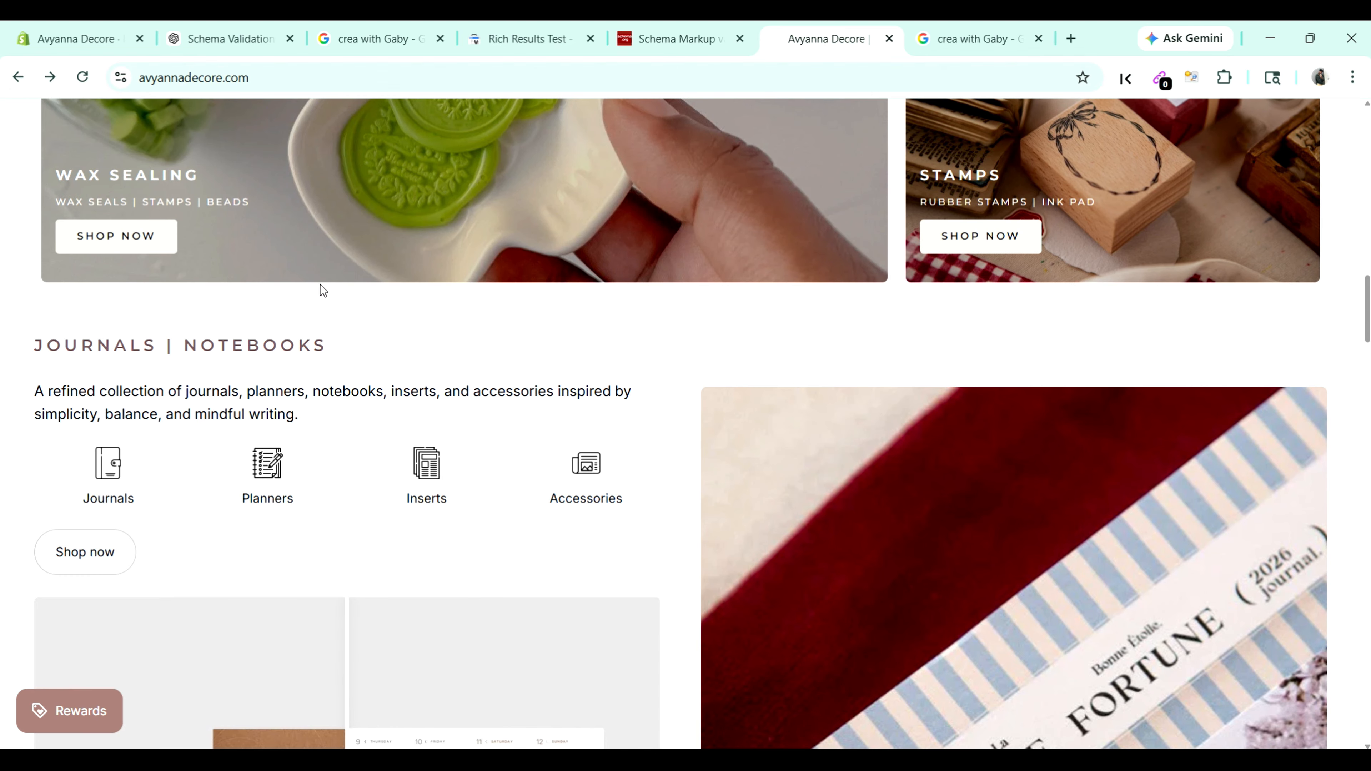
scroll(386, 328, "up", 15)
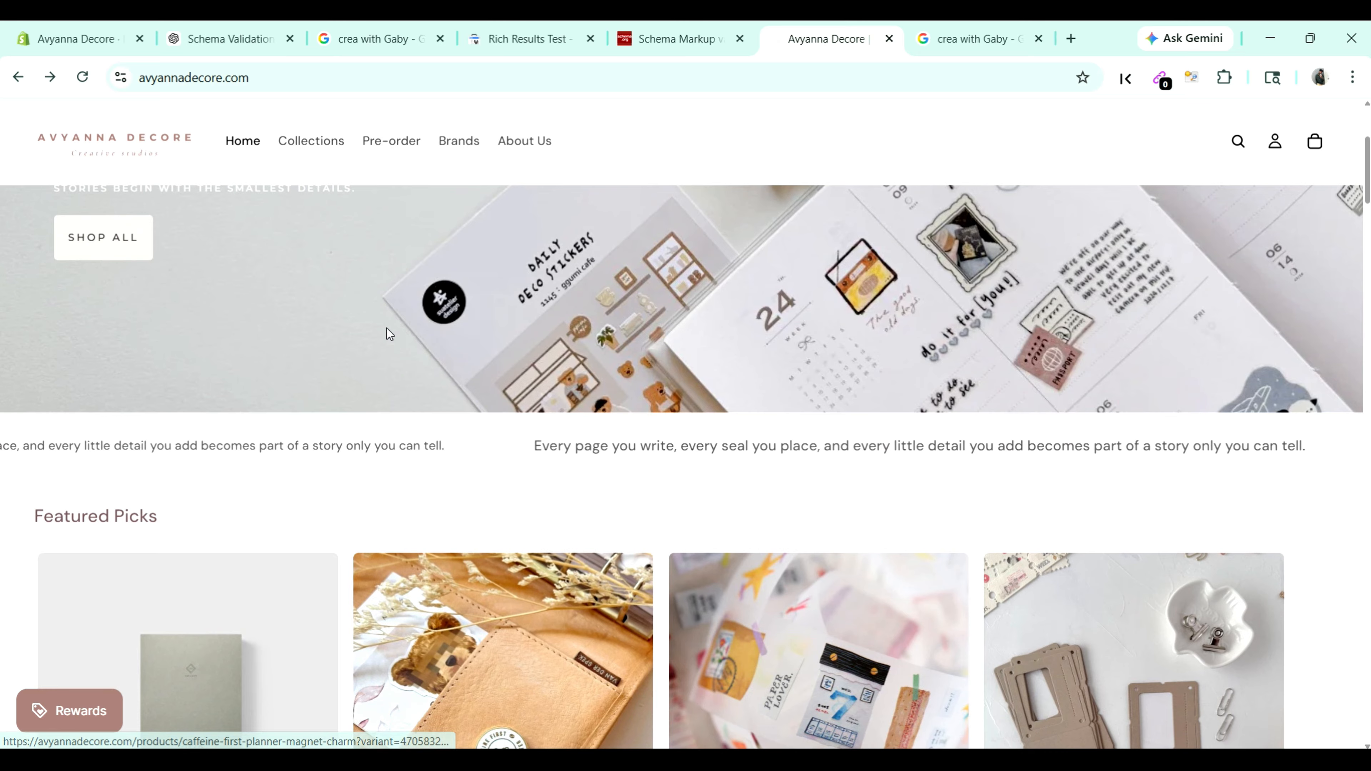
scroll(386, 327, "up", 5)
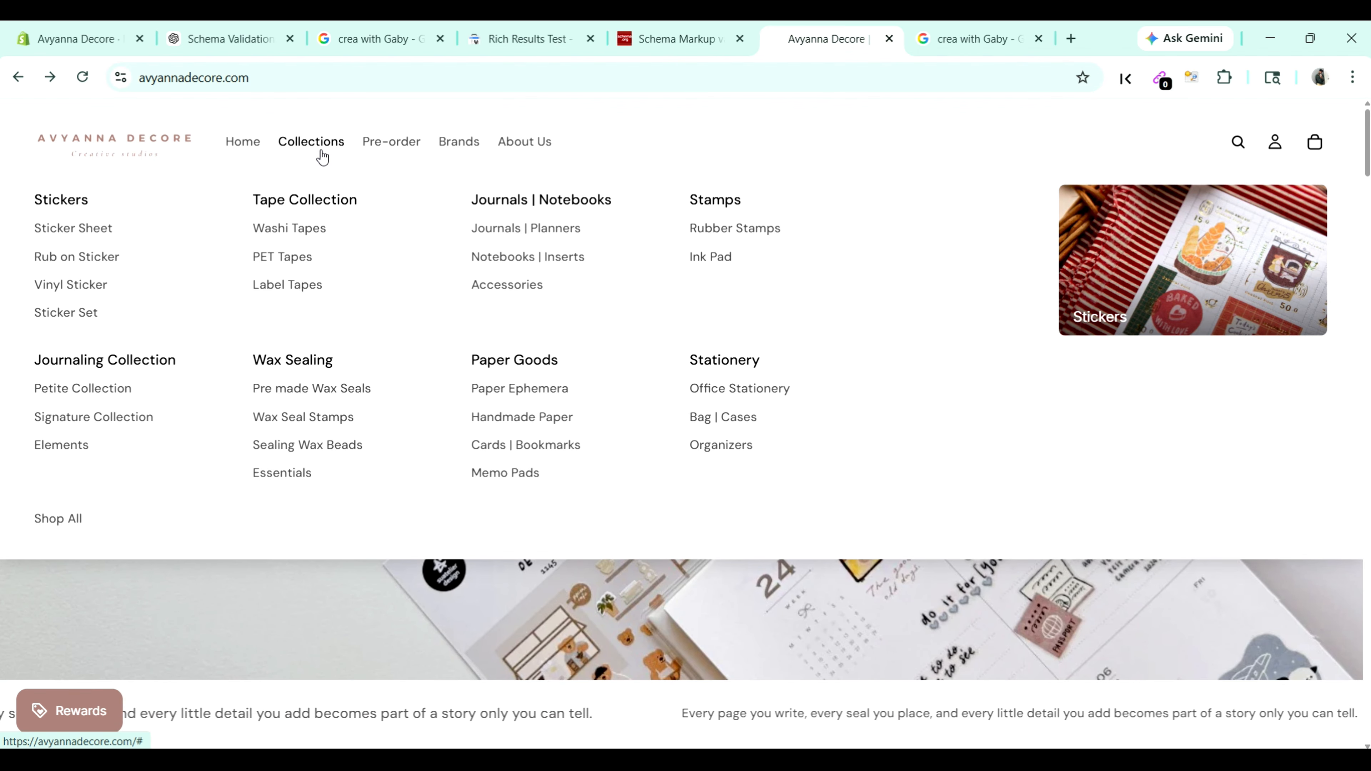
Step: Switch to the Shopify admin and open the app settings that list the store's installed apps
left_click(107, 29)
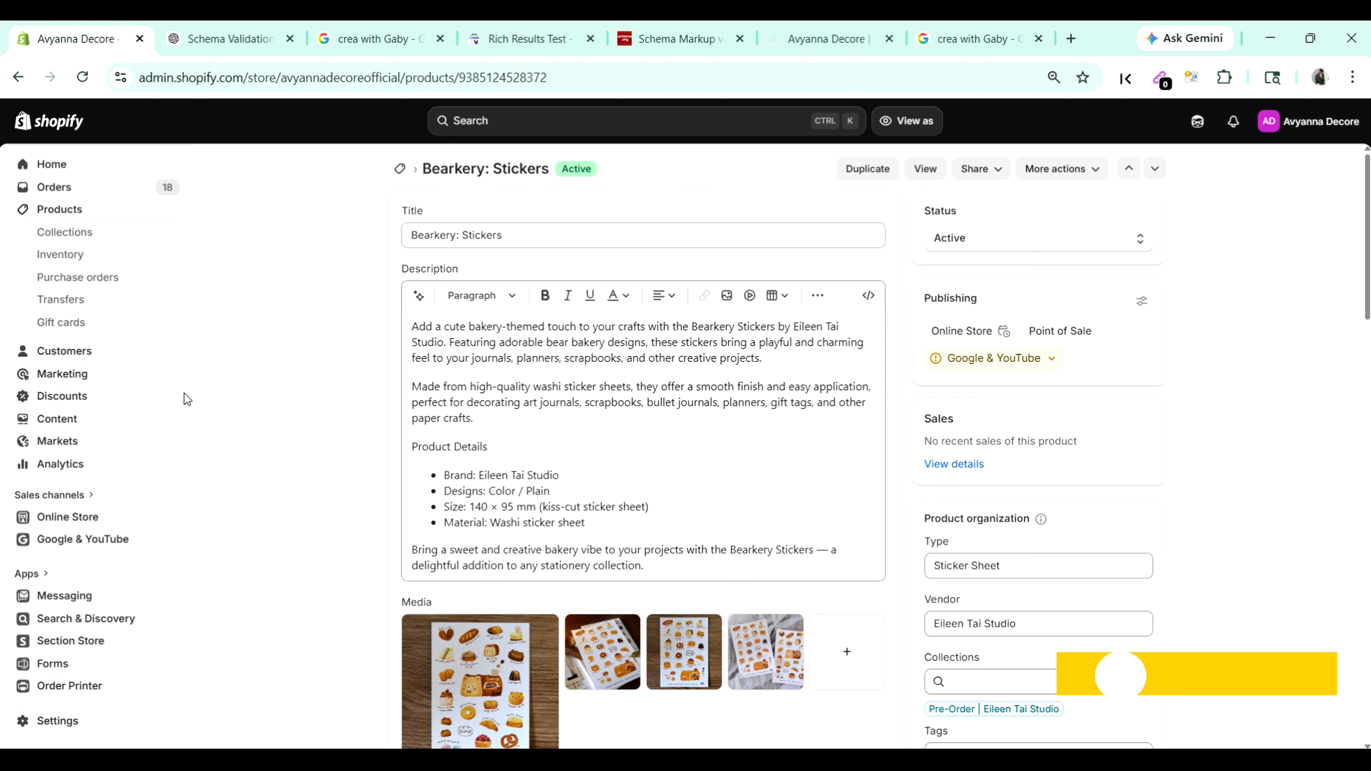
scroll(147, 495, "down", 3)
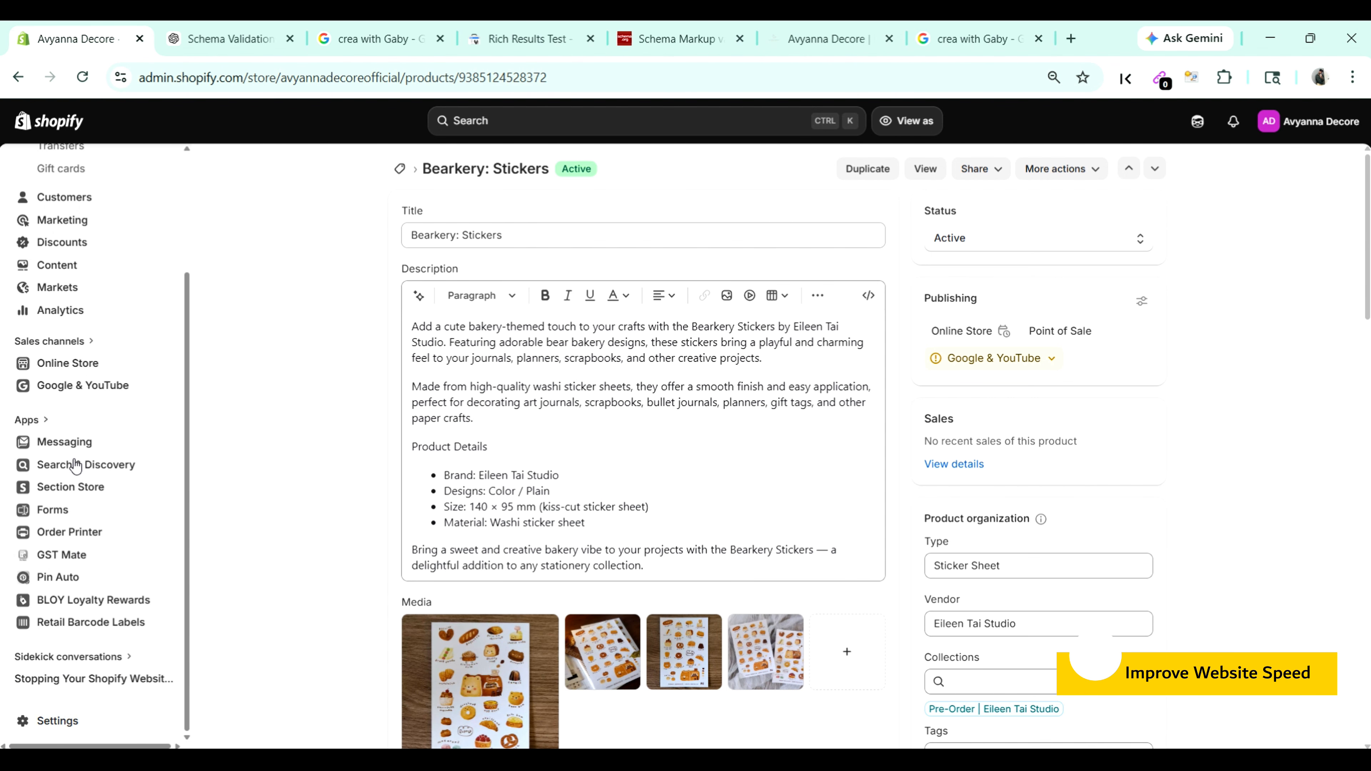
left_click(34, 421)
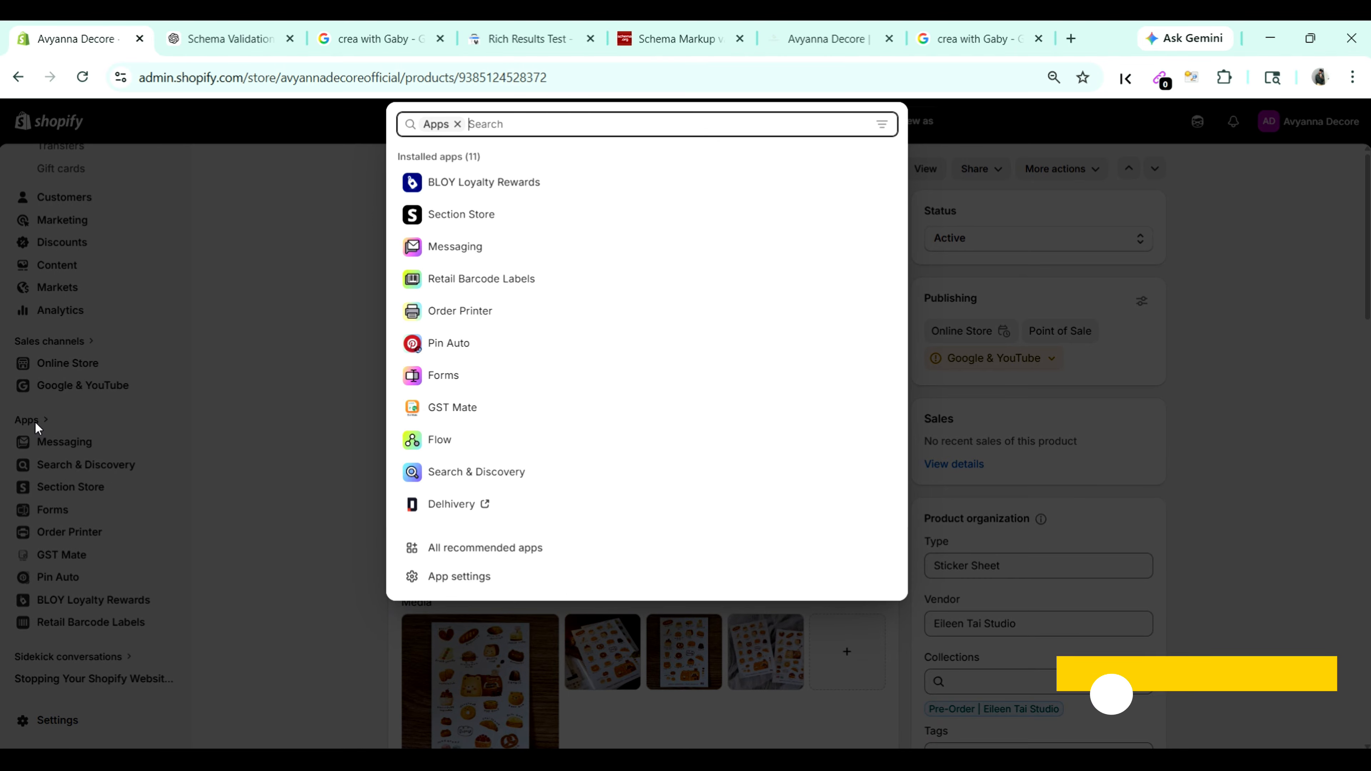
left_click(455, 581)
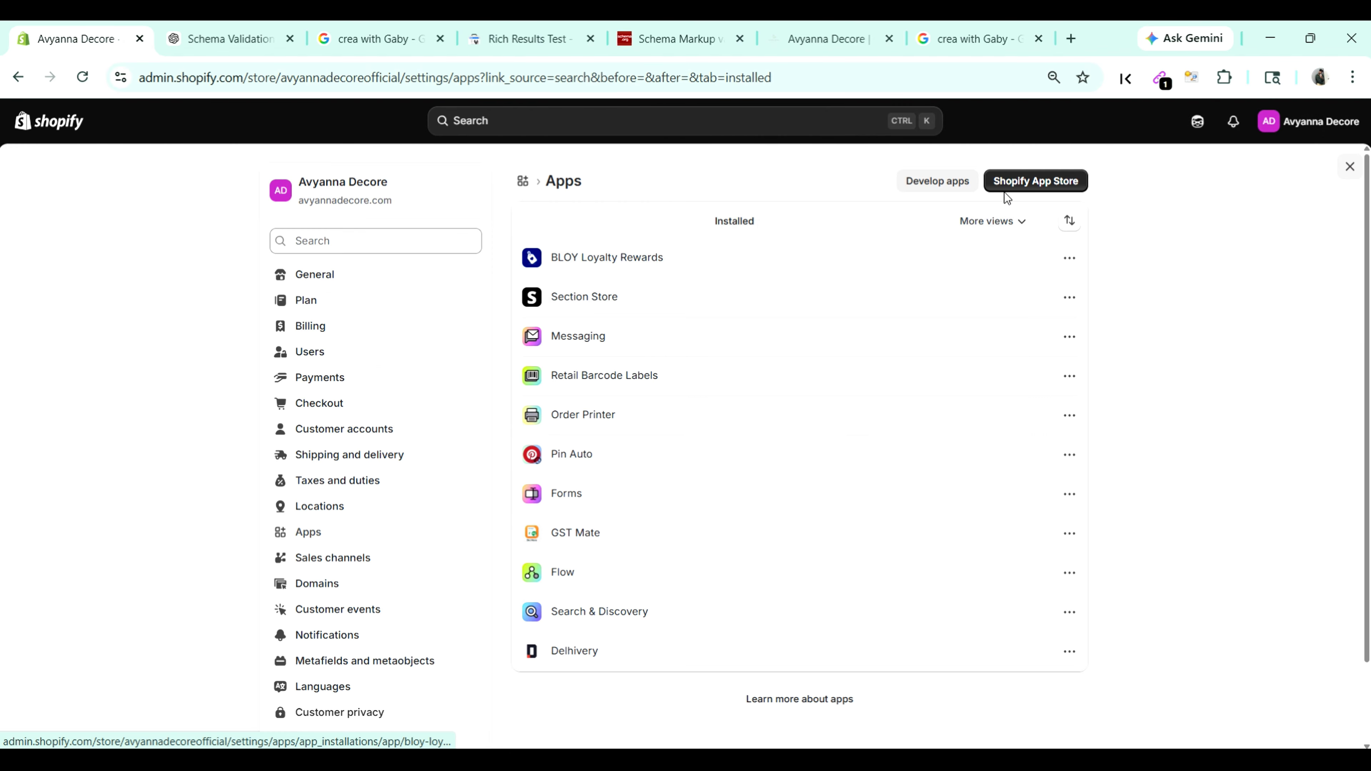
Step: Open the Shopify App Store and look over its sponsored and popular apps
left_click(1025, 184)
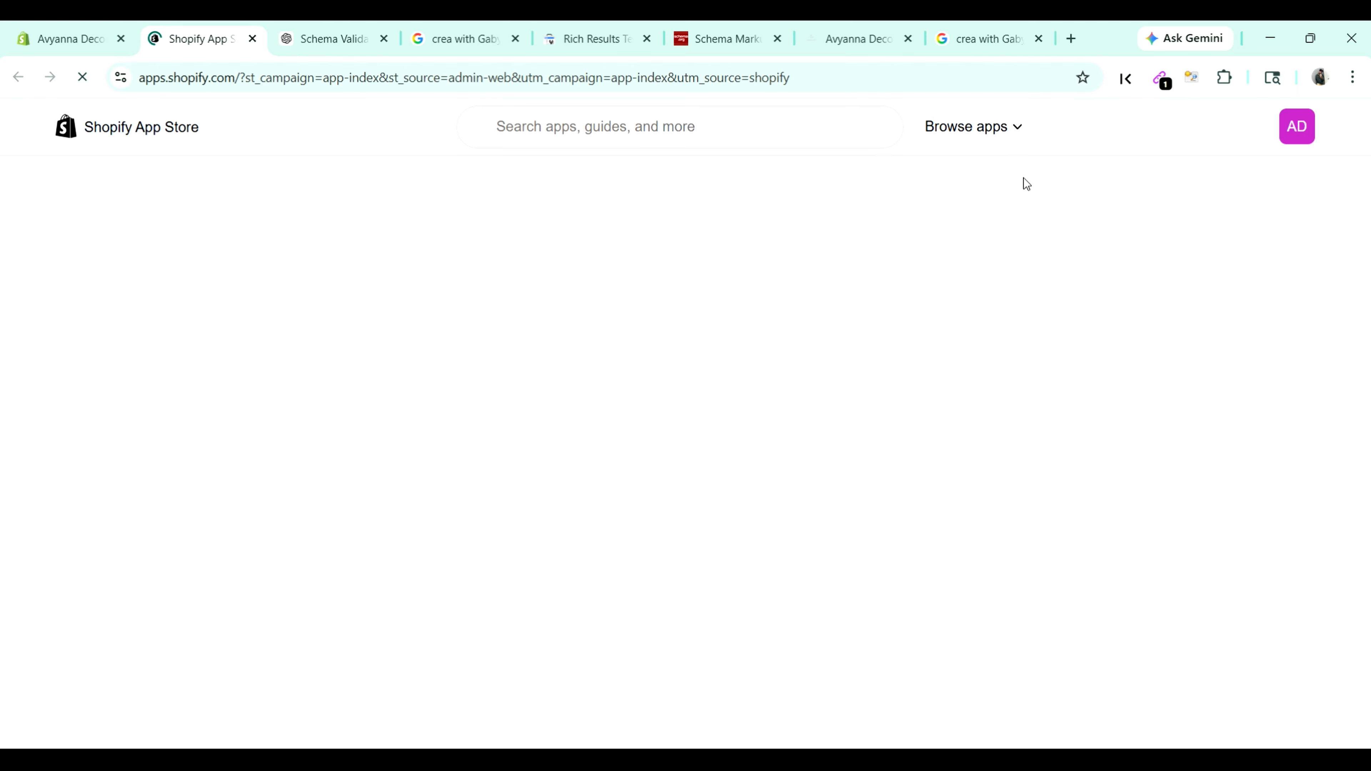
scroll(615, 449, "down", 1)
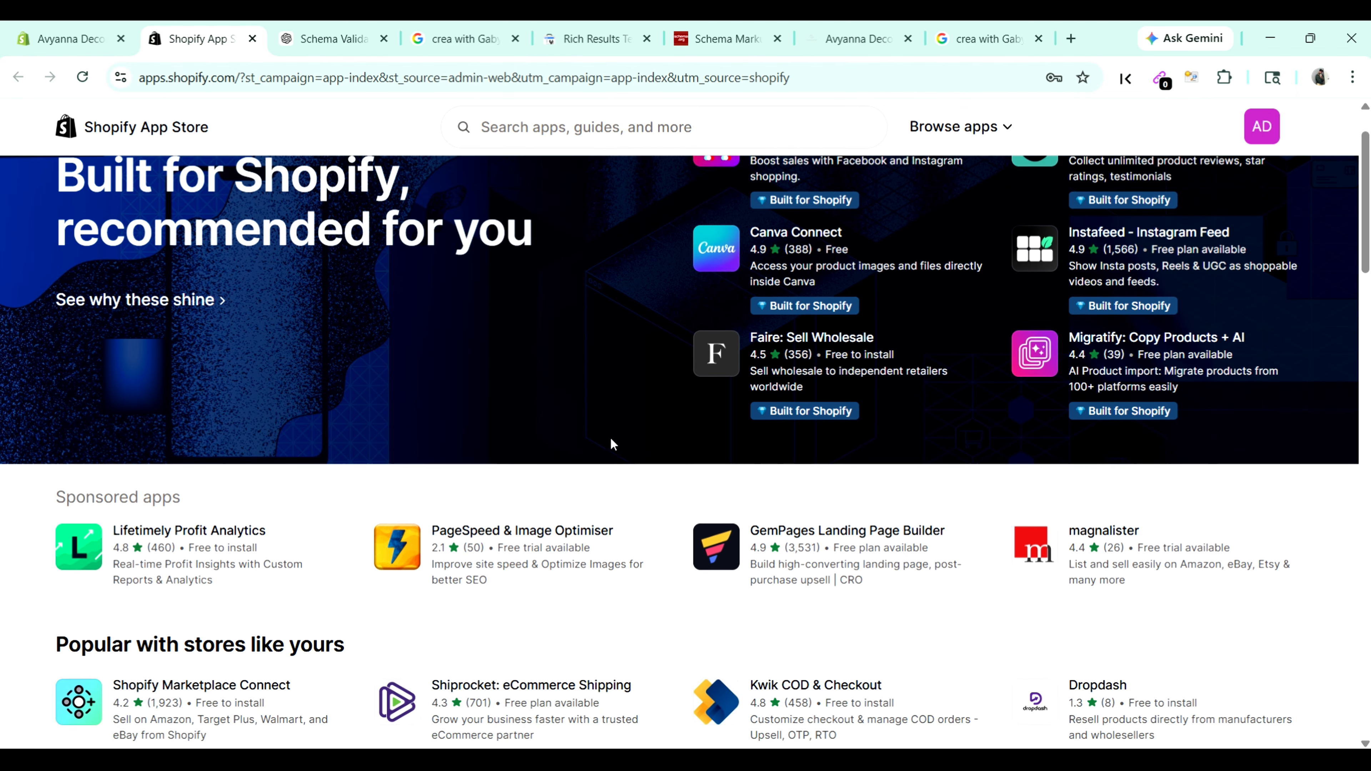
scroll(354, 514, "down", 3)
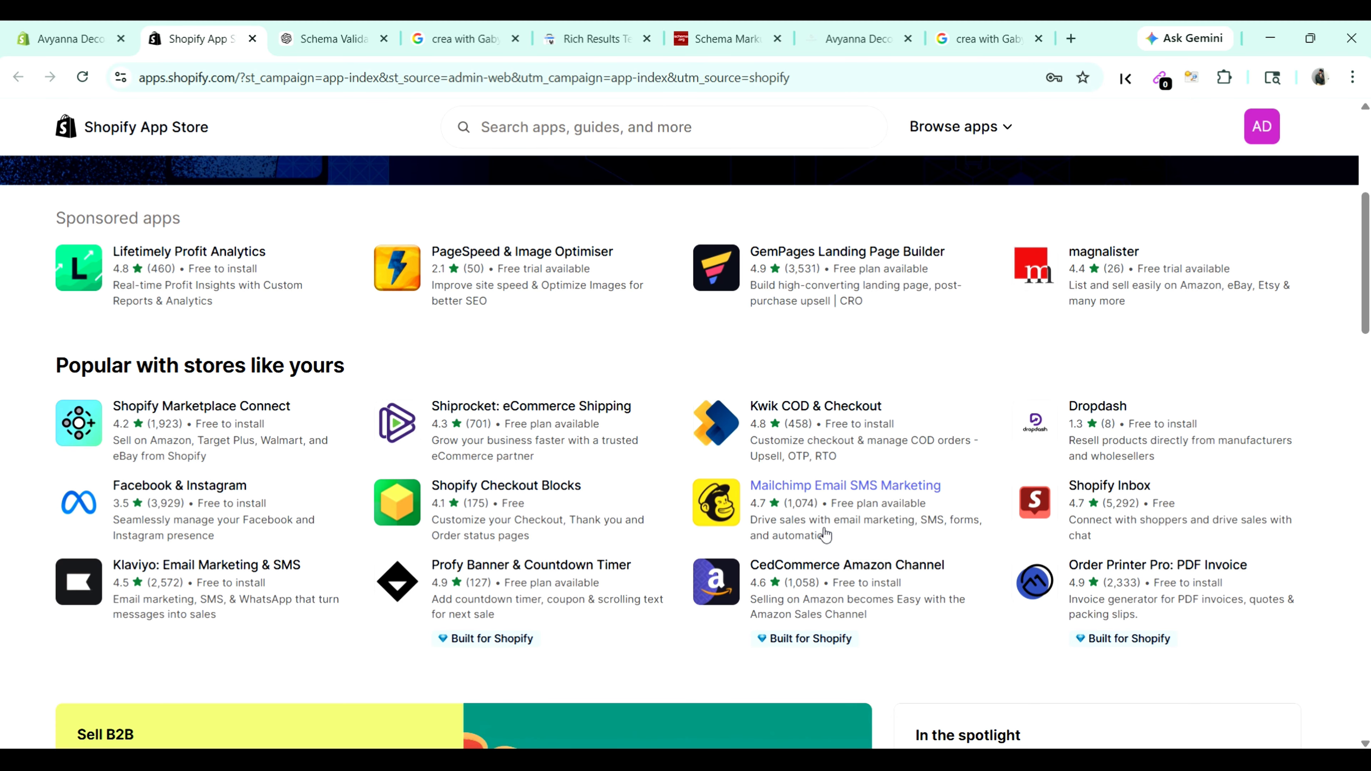
scroll(1001, 584, "down", 6)
scroll(996, 581, "up", 12)
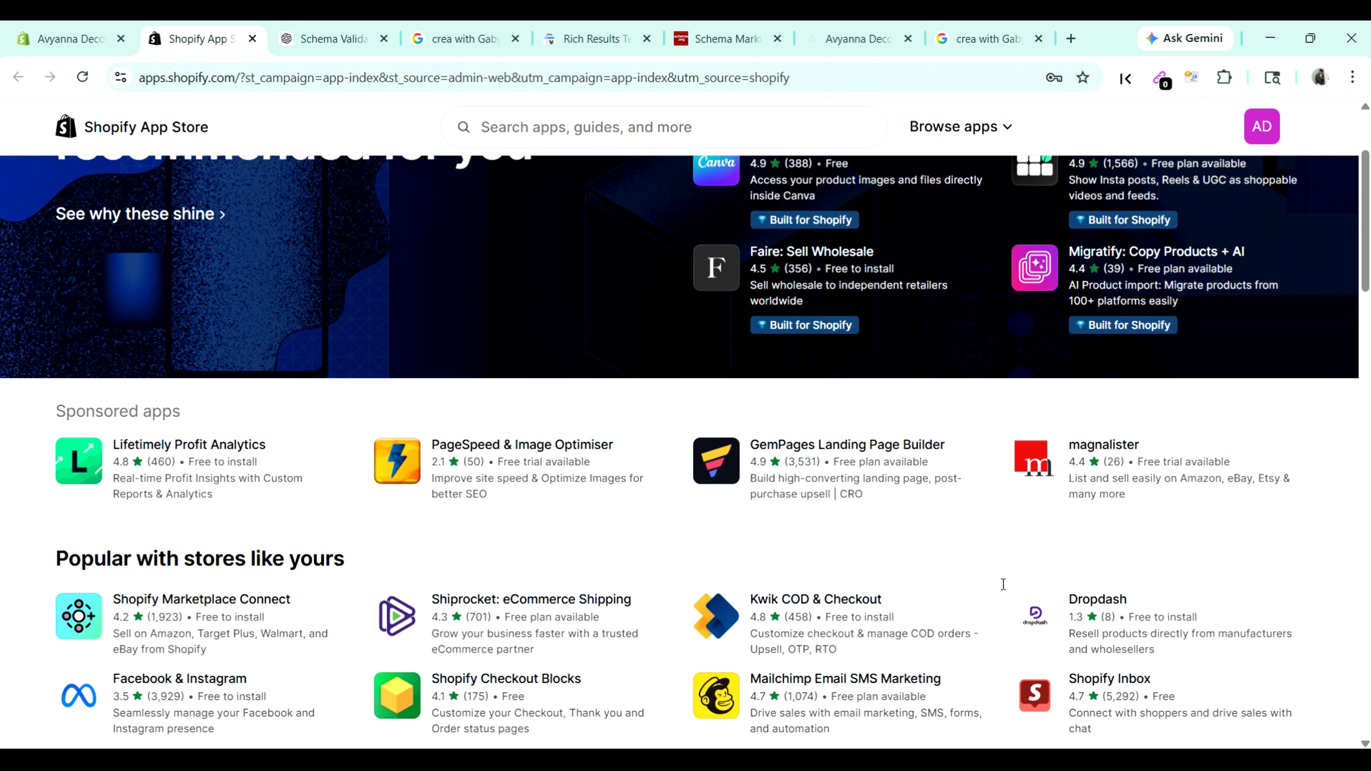
Step: Switch to the storefront, open Cafe Sticky Memo Tape from the Tape Collection, and look over its description and images
left_click(92, 33)
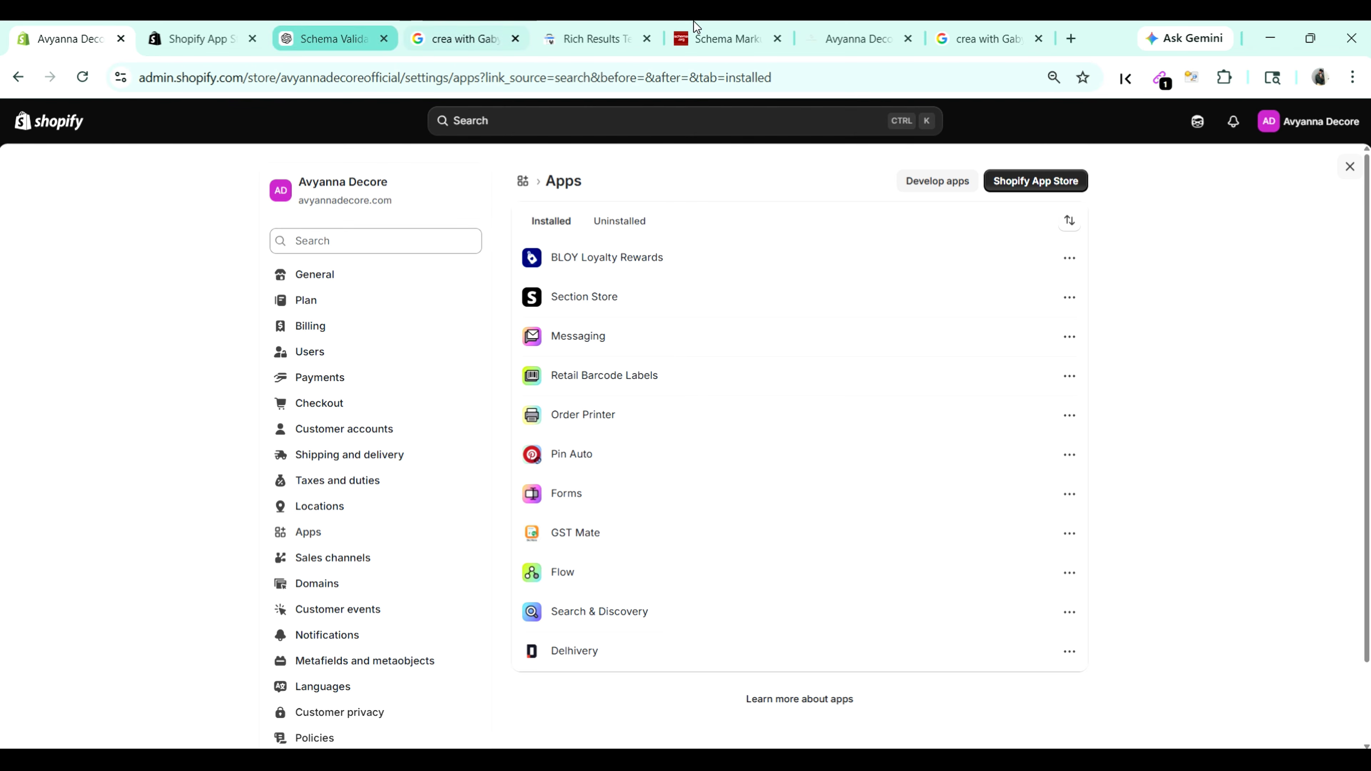
left_click(829, 28)
mouse_move(306, 156)
left_click(306, 215)
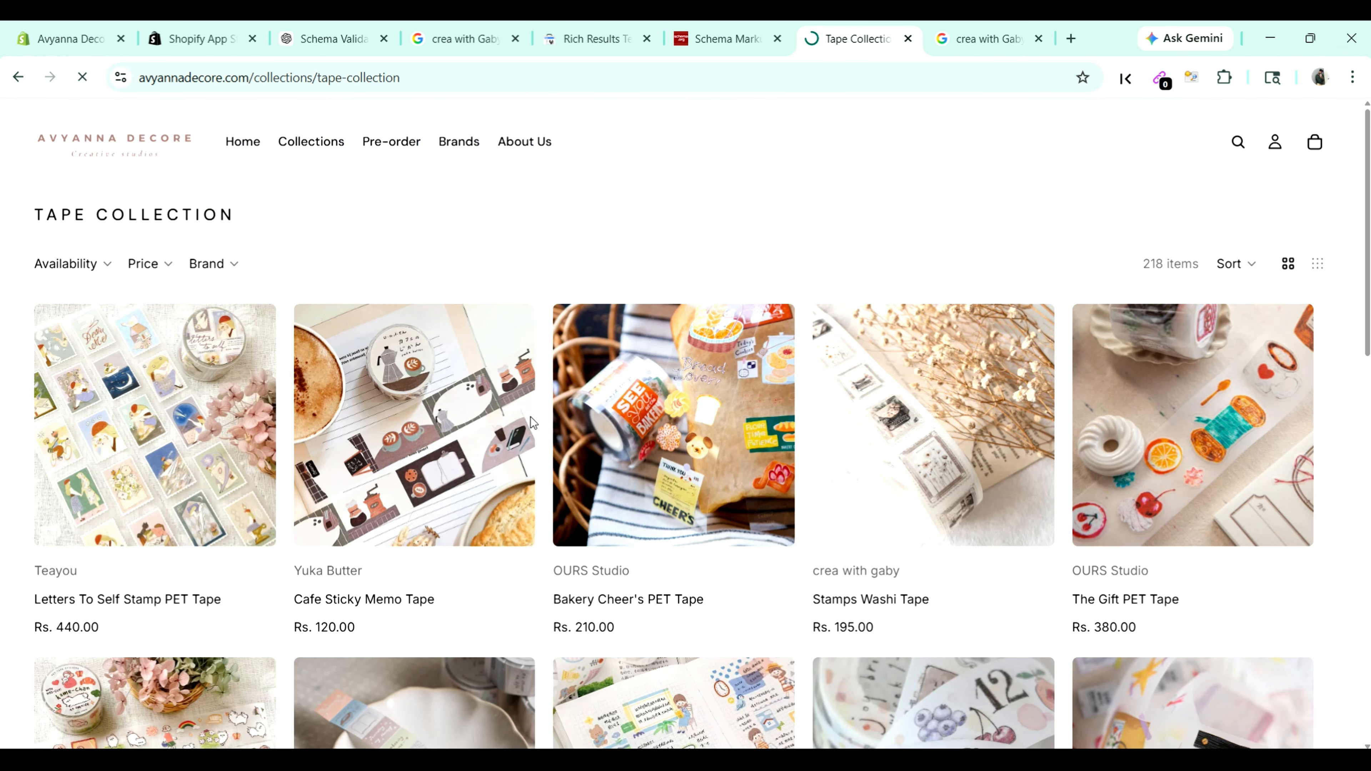
left_click(442, 404)
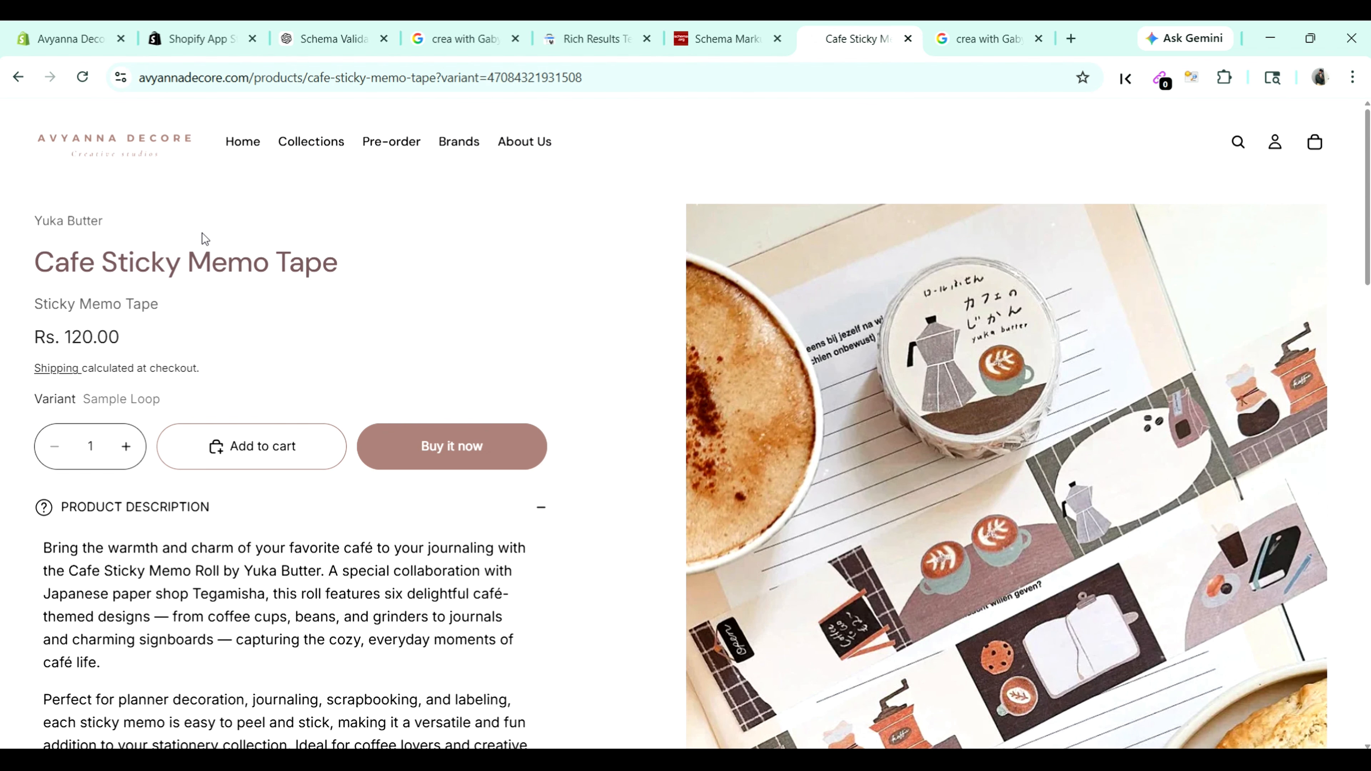
scroll(675, 487, "down", 8)
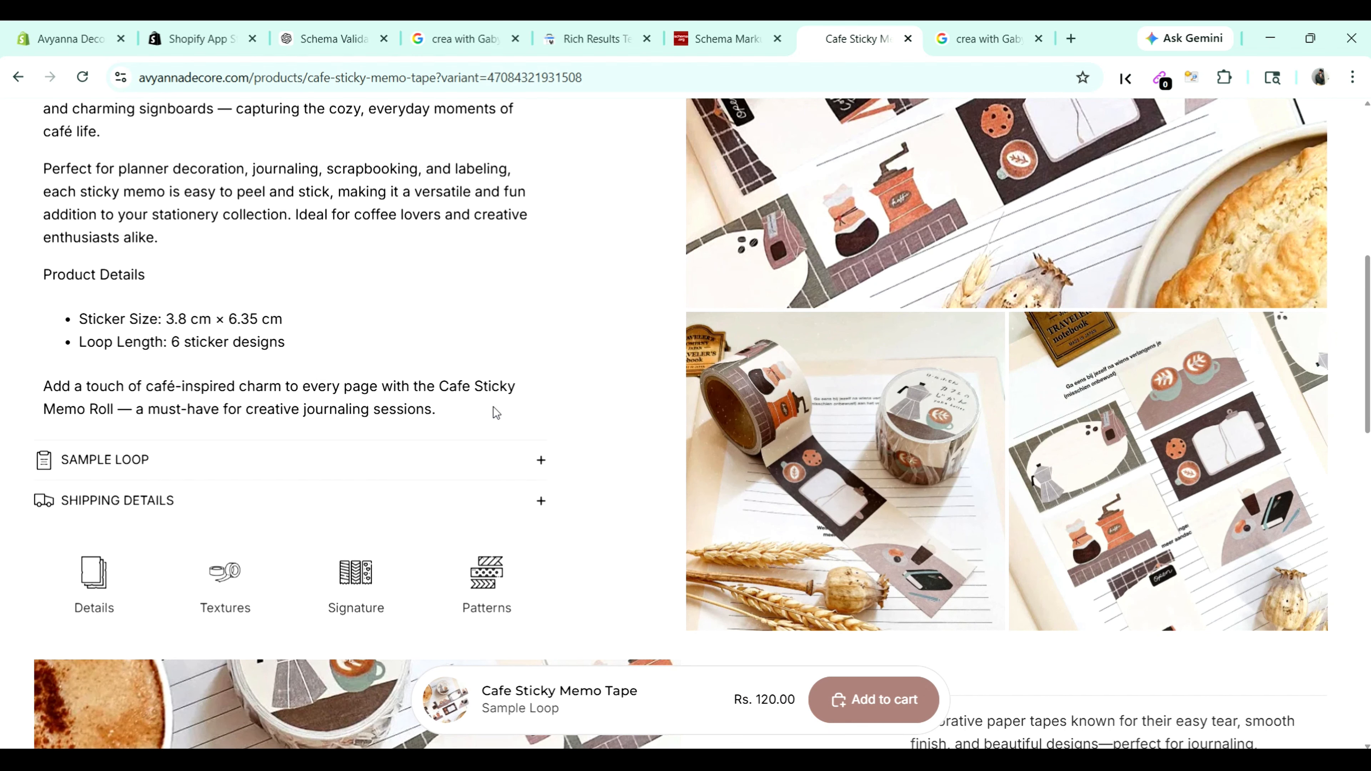
scroll(561, 432, "up", 4)
scroll(562, 432, "up", 4)
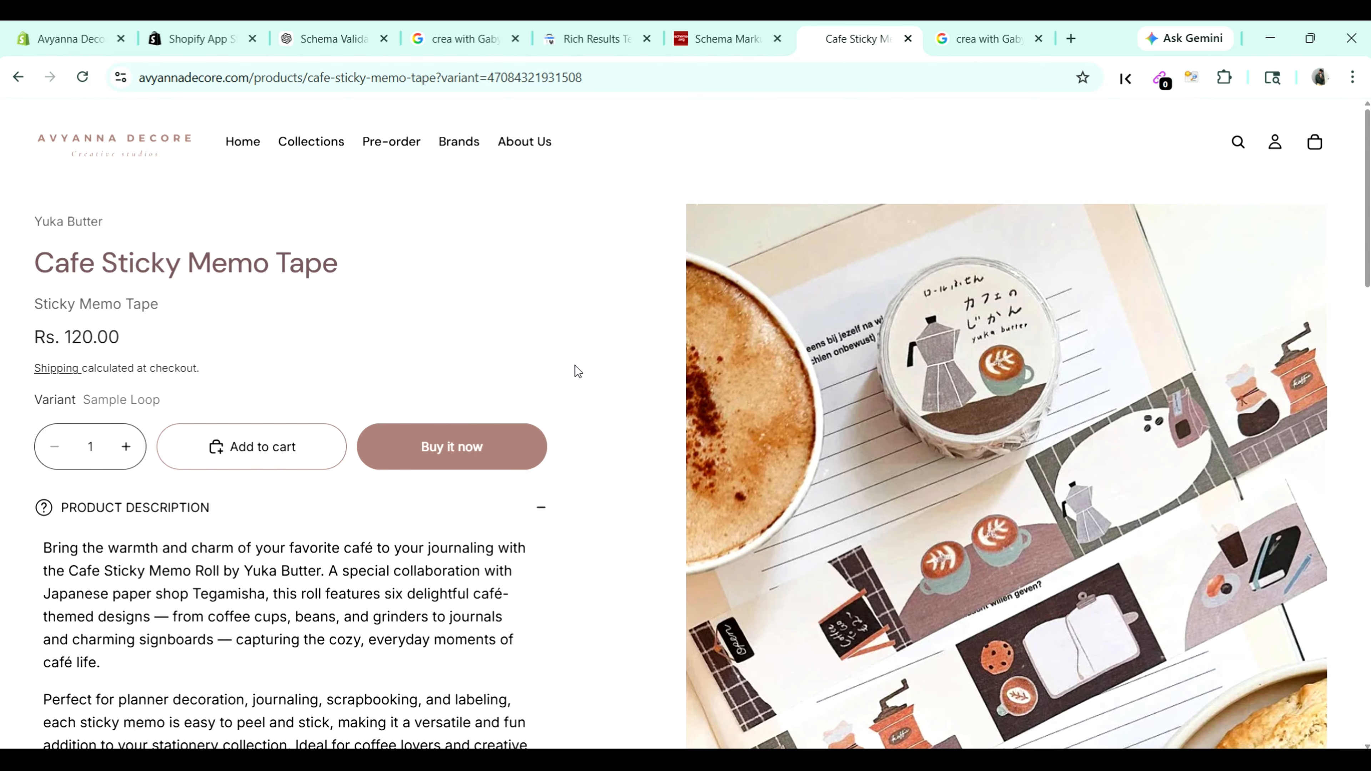
Step: Revisit the installed apps list in the Shopify admin and return to the storefront's homepage
left_click(201, 38)
left_click(120, 27)
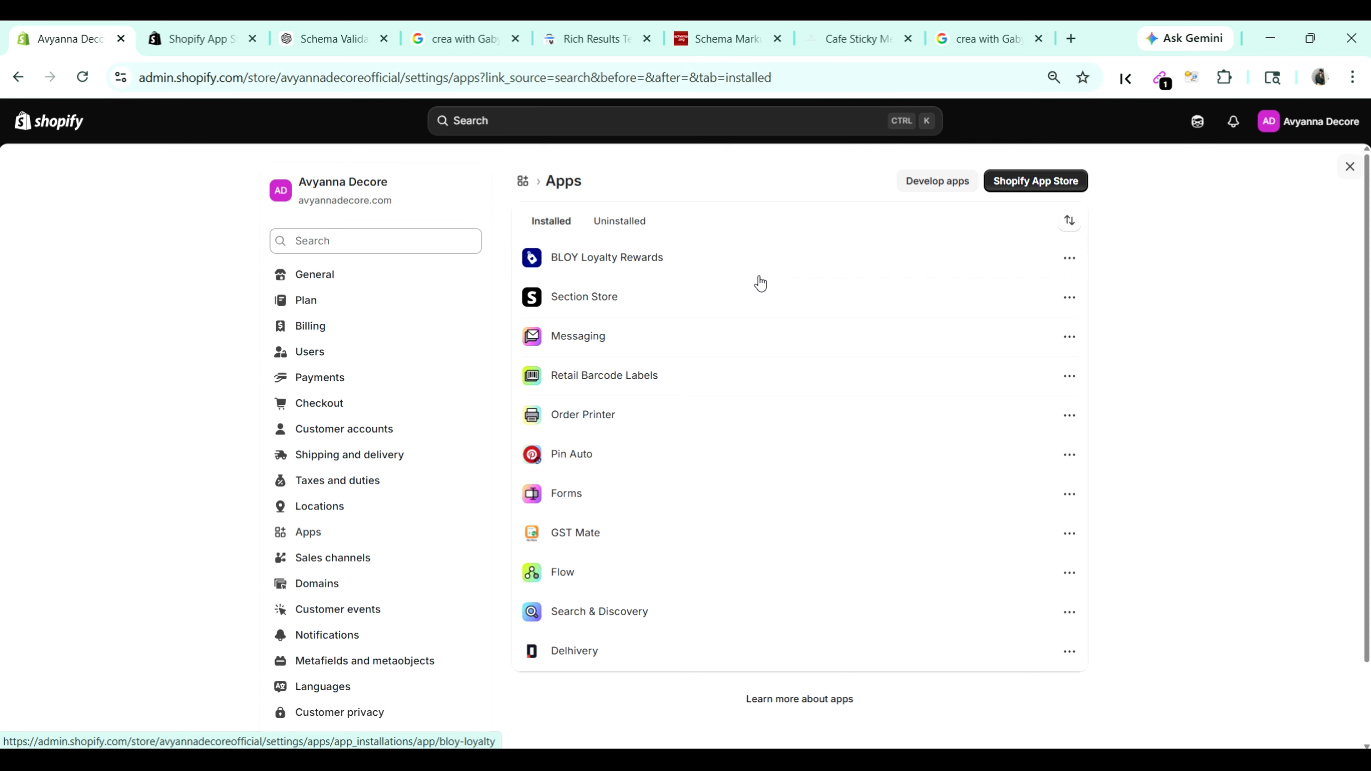
left_click(818, 27)
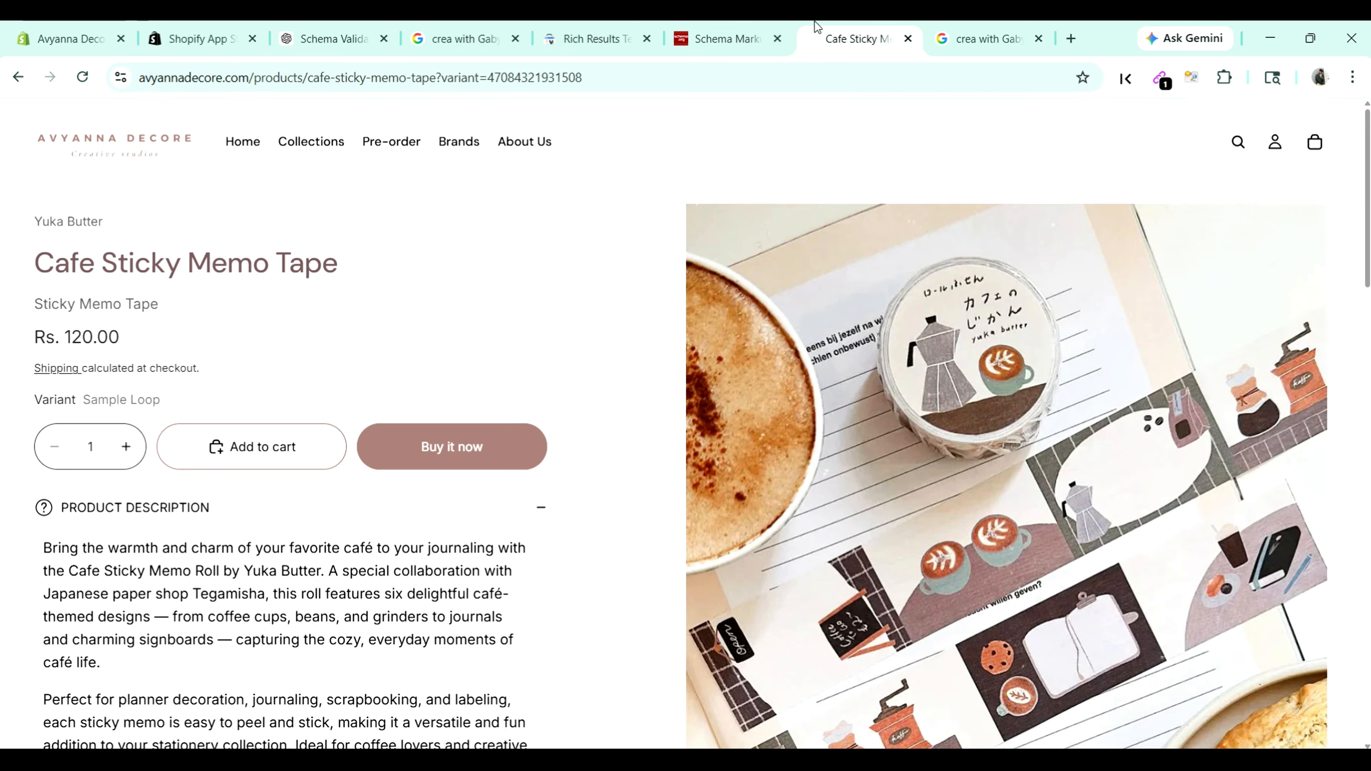
left_click(251, 141)
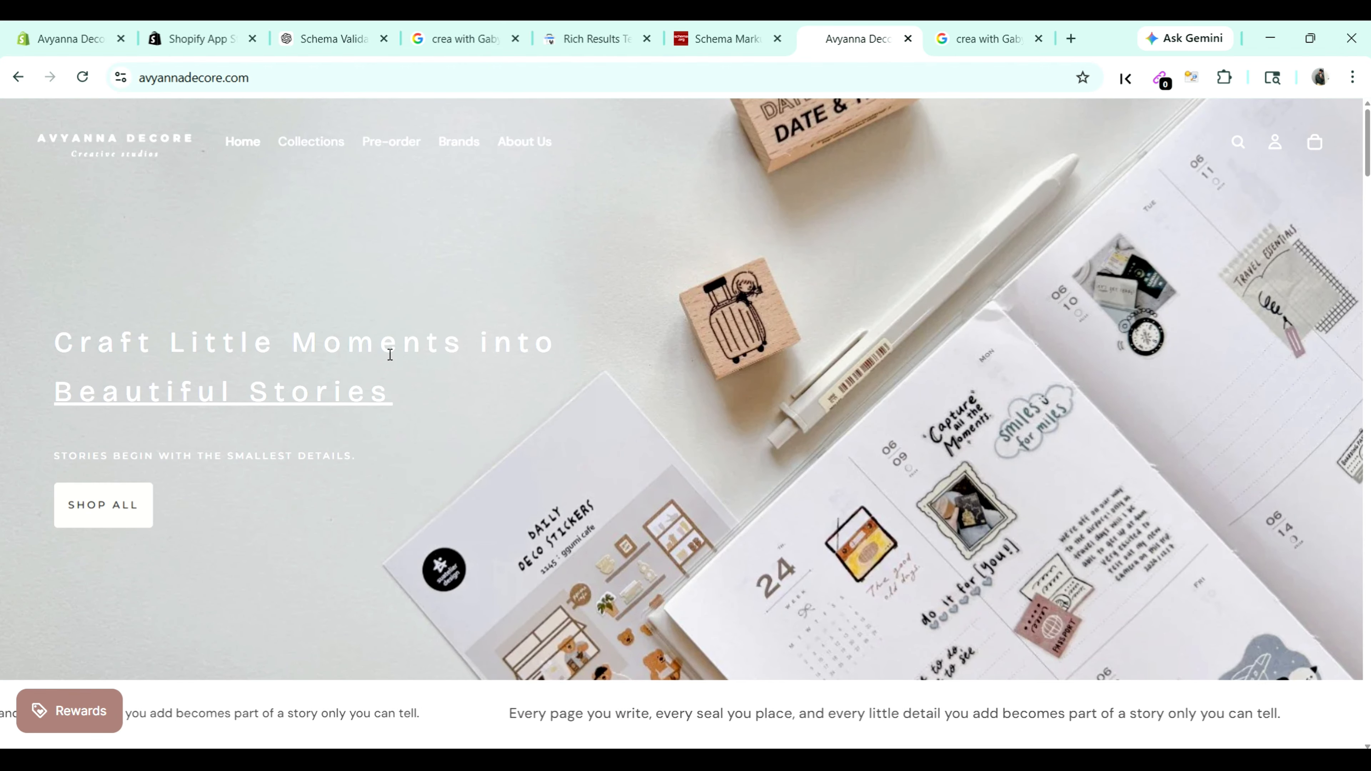
Step: Look over the storefront's homepage sections, and open the Online Store themes page in the Shopify admin
scroll(400, 367, "down", 20)
scroll(419, 376, "down", 3)
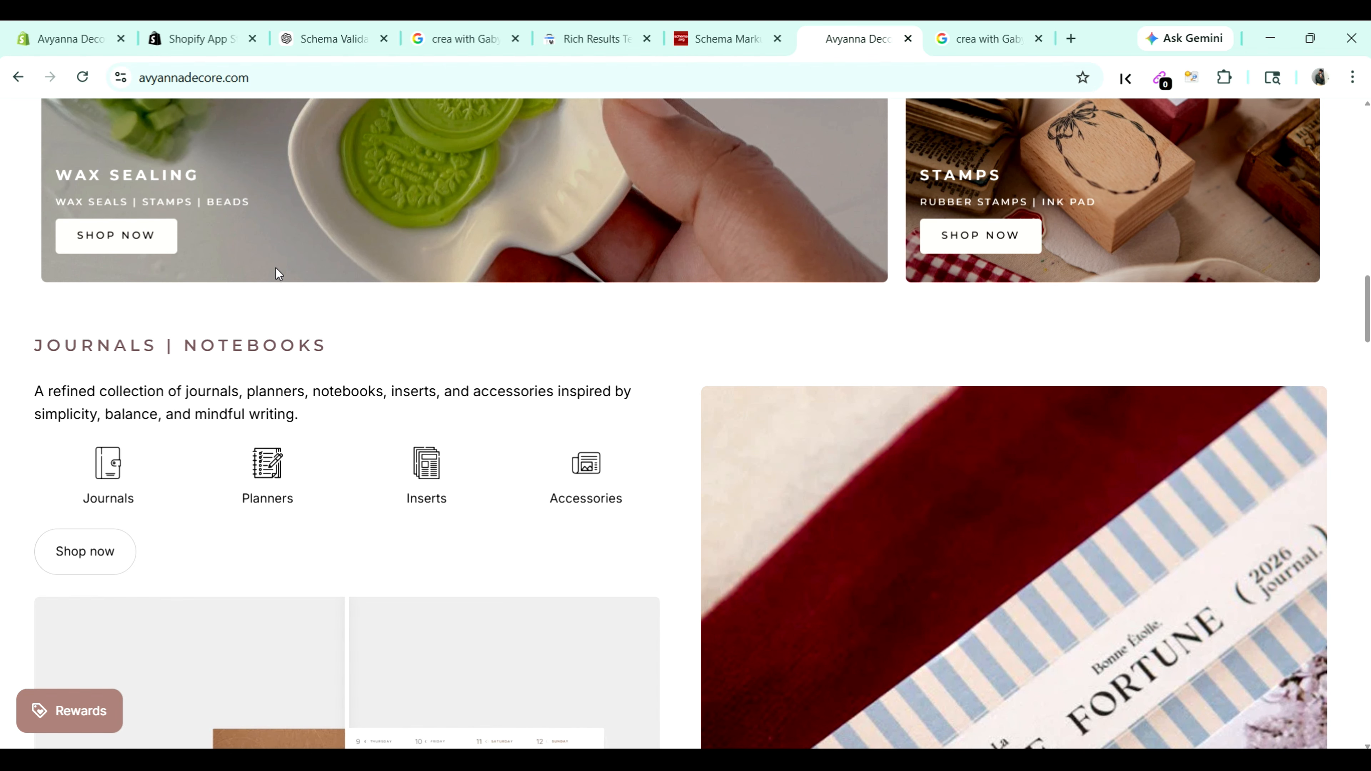
left_click(75, 28)
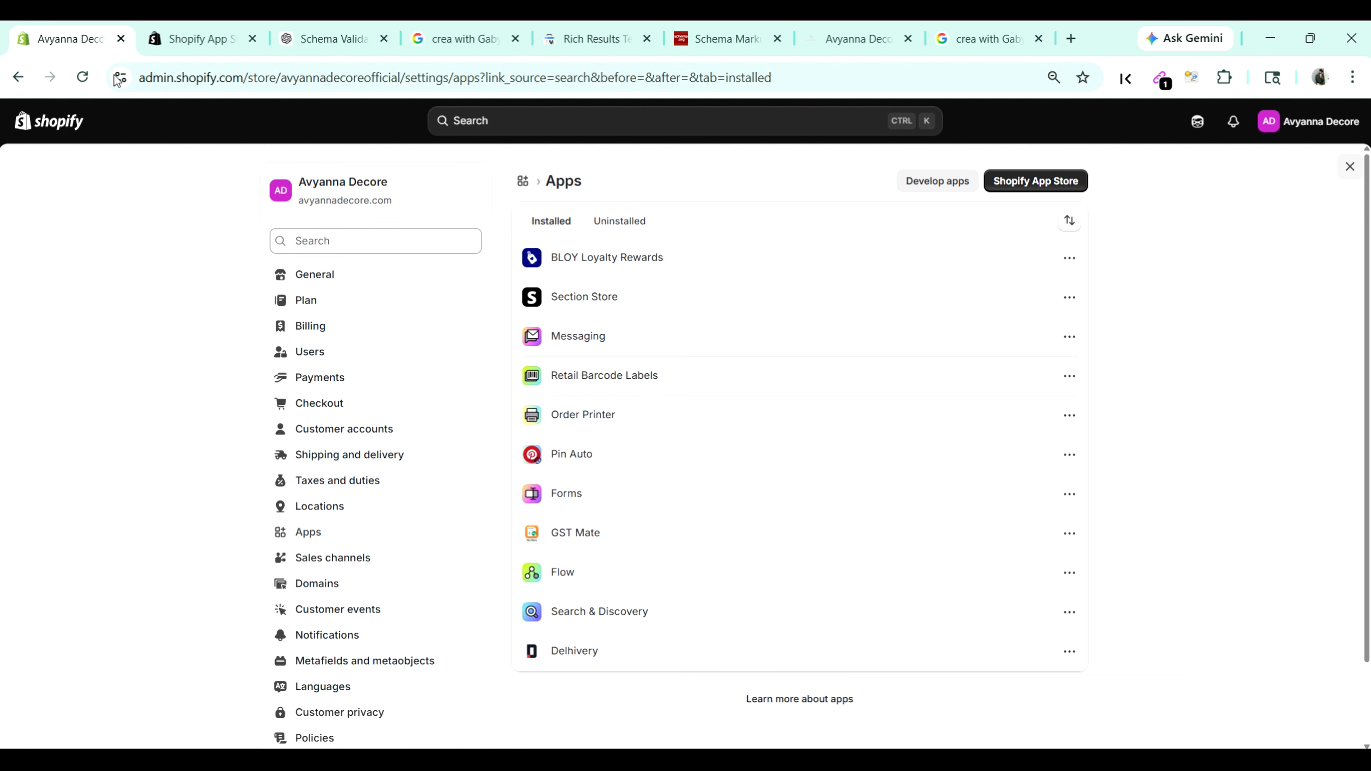
left_click(18, 78)
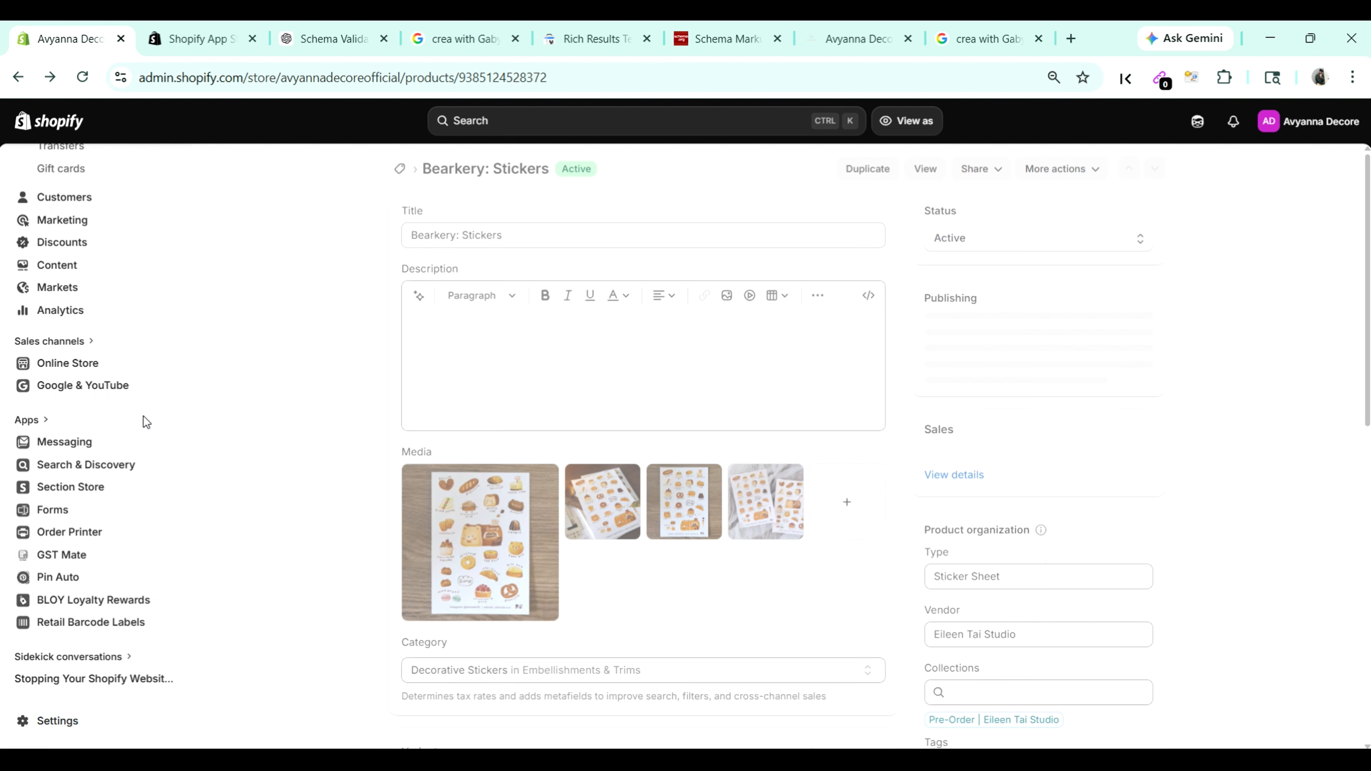
left_click(44, 419)
left_click(73, 346)
left_click(74, 345)
left_click(75, 347)
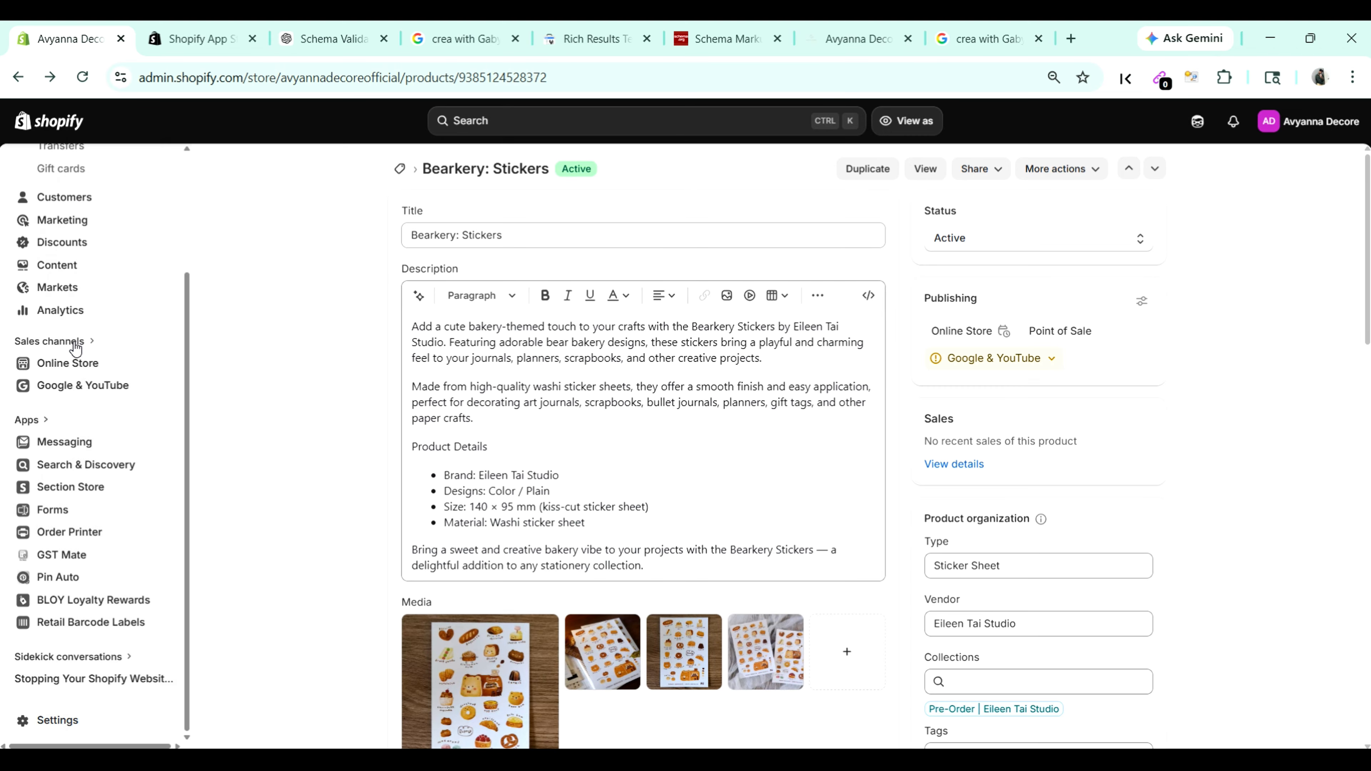
left_click(74, 342)
left_click(346, 252)
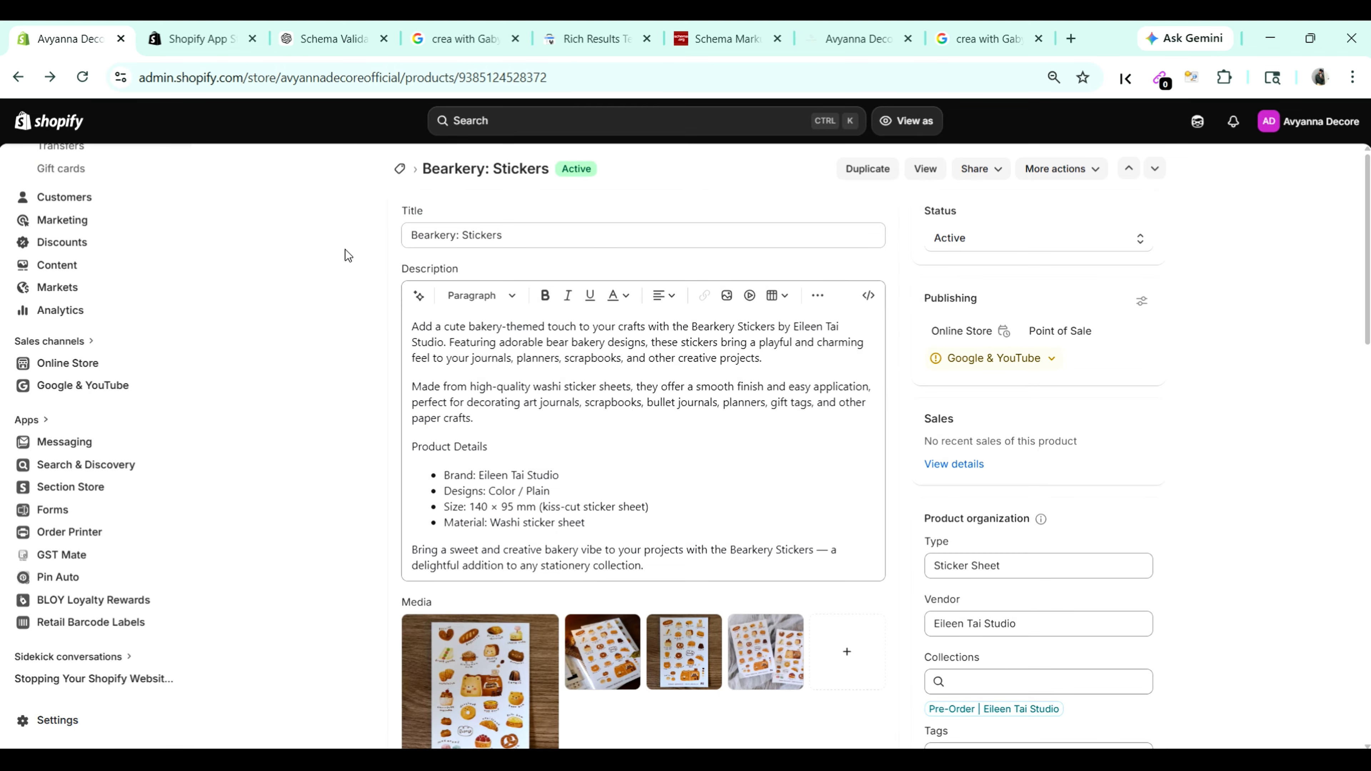
left_click(75, 363)
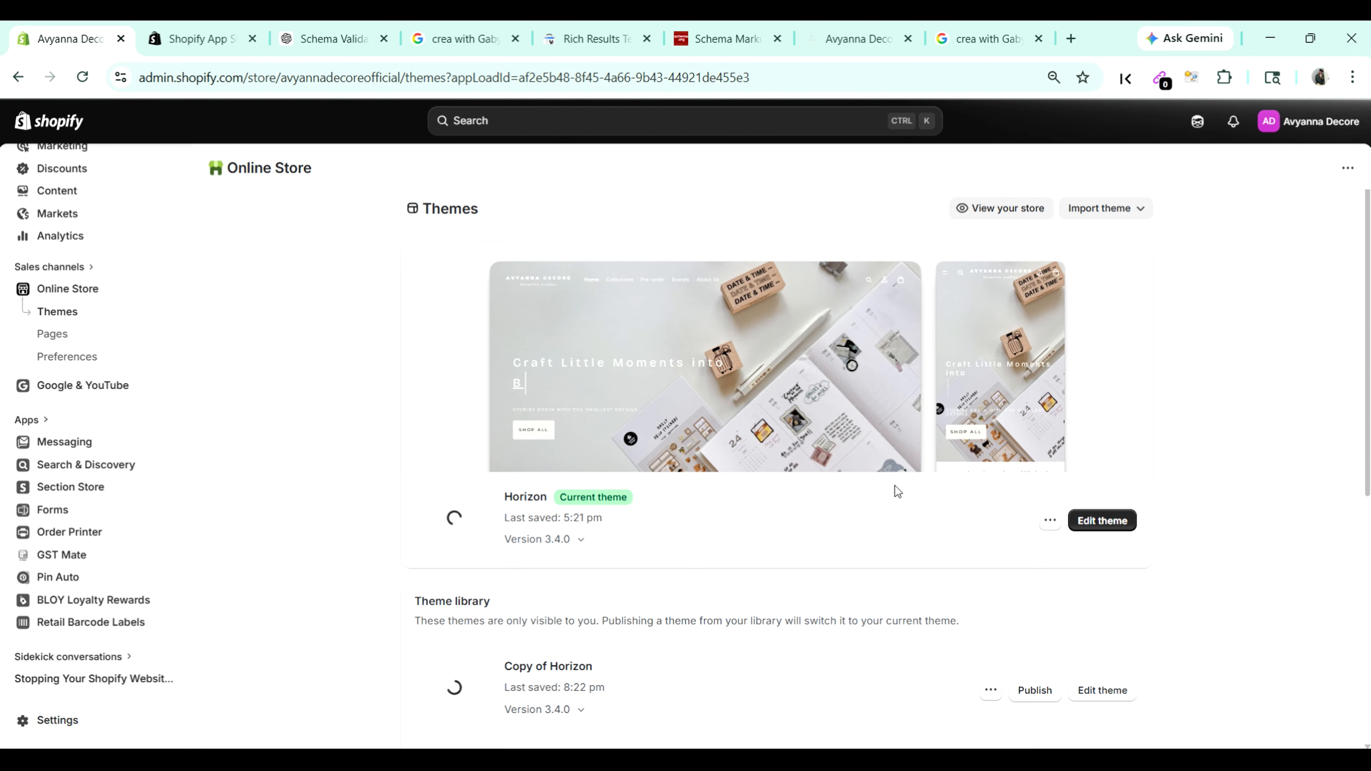
Step: Open the Shopify Theme Store from the themes page, sort it by Price: low to high, and show only Free themes
scroll(896, 489, "down", 15)
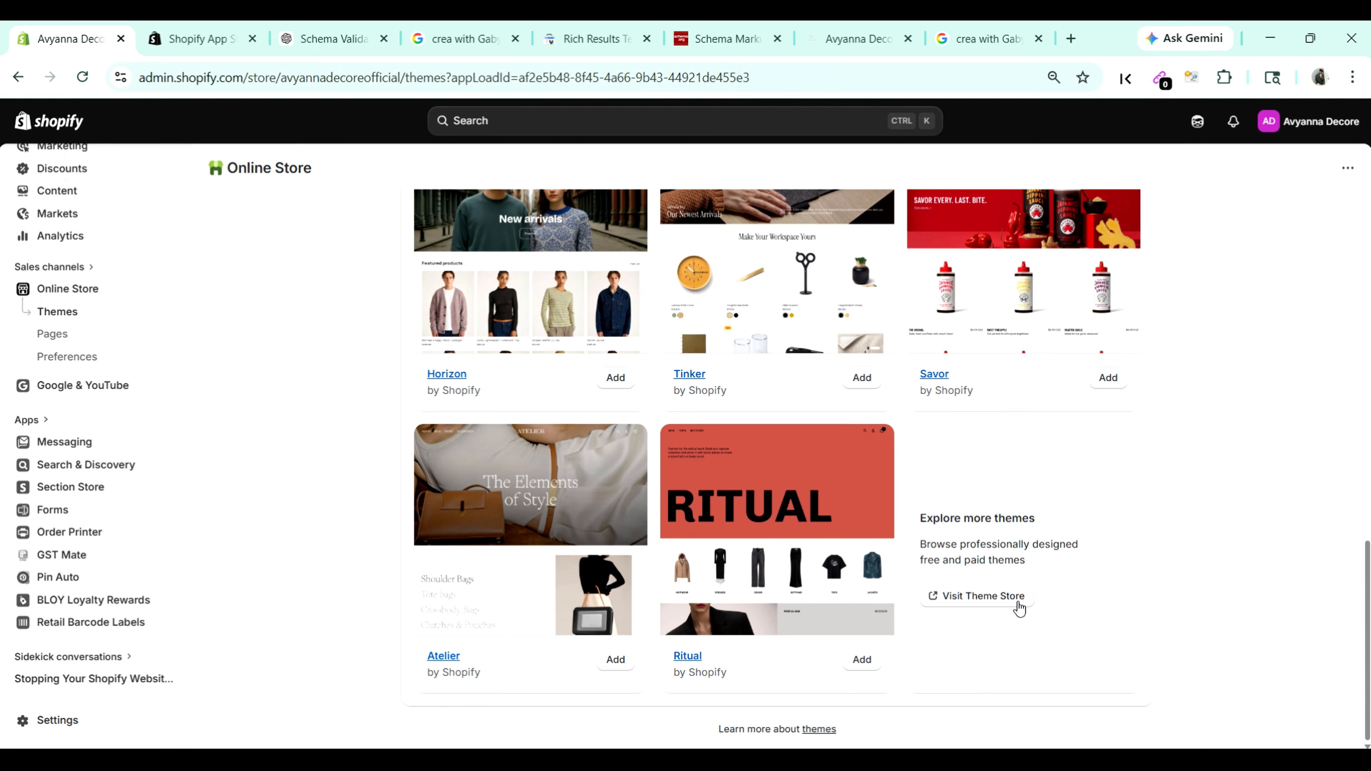
left_click(1018, 603)
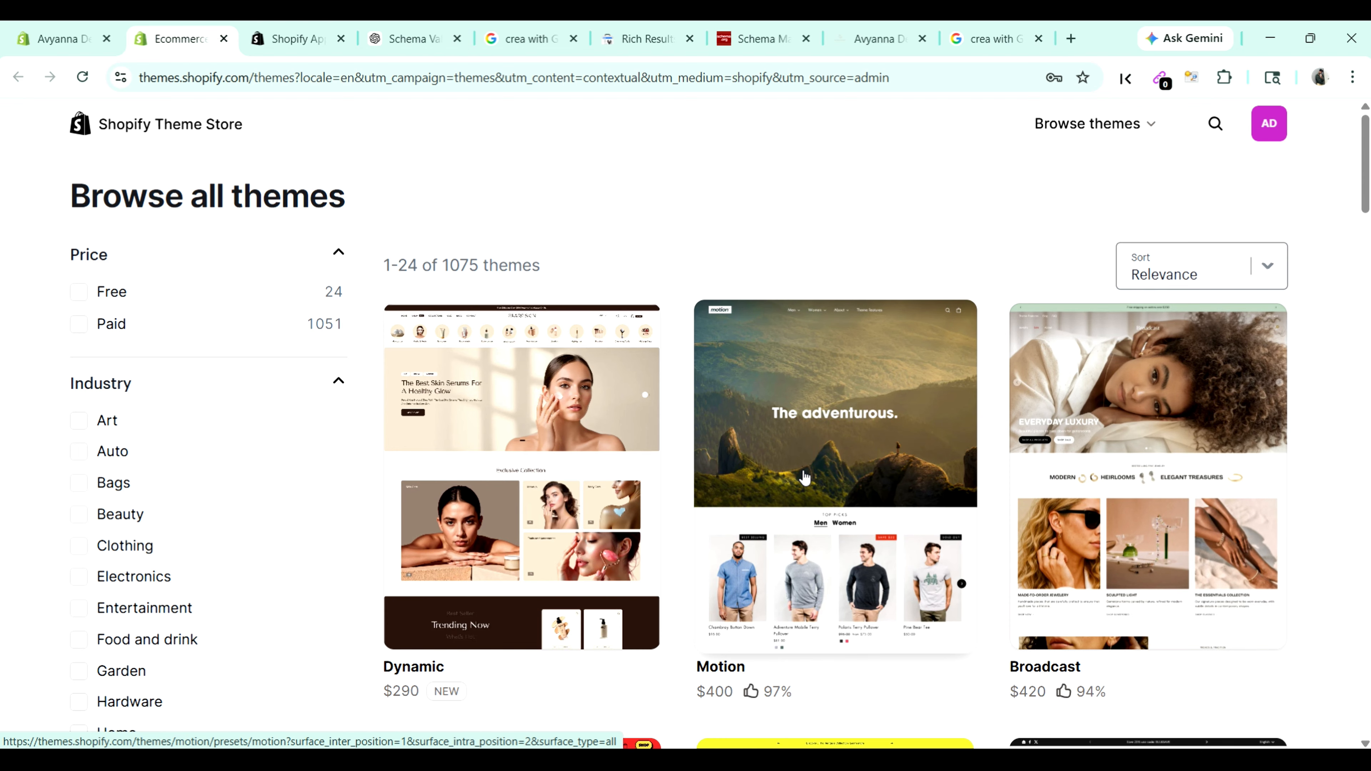
left_click(1266, 273)
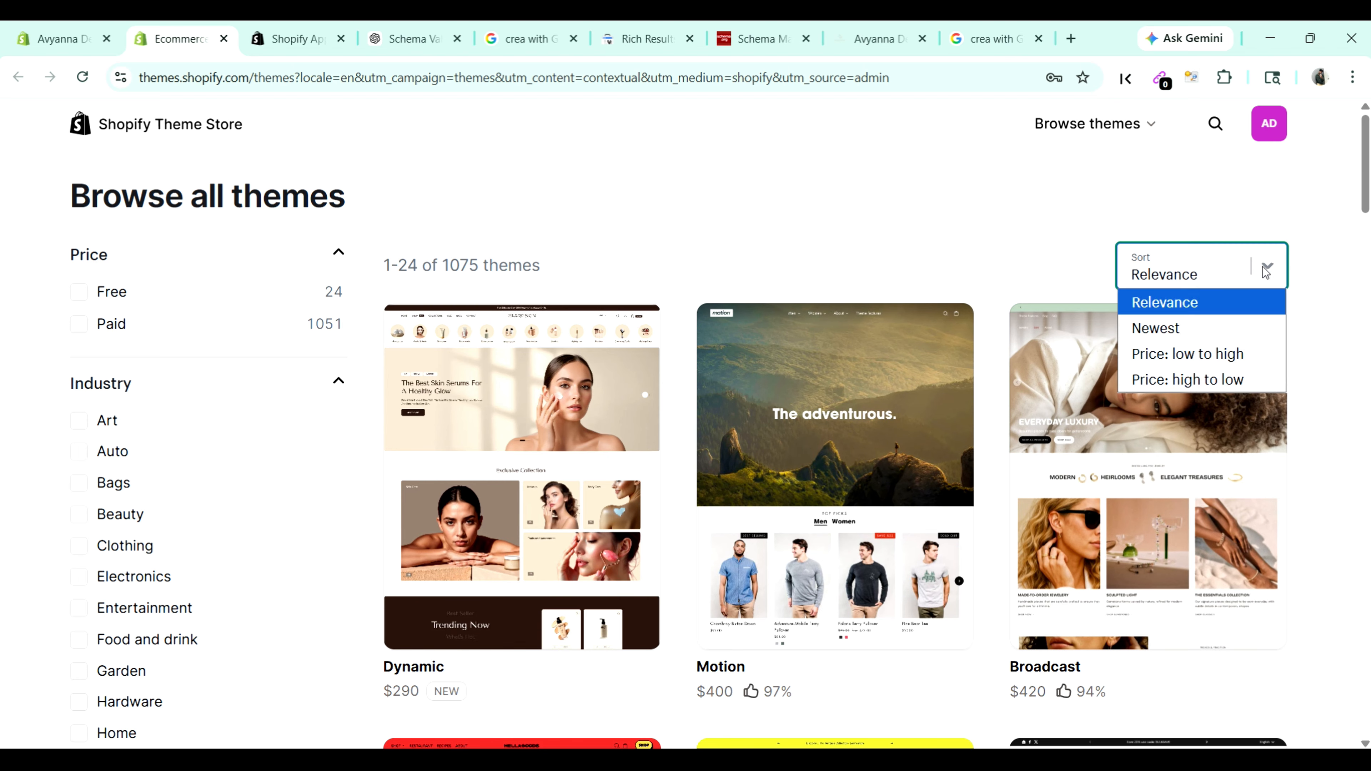
left_click(1203, 354)
left_click(107, 292)
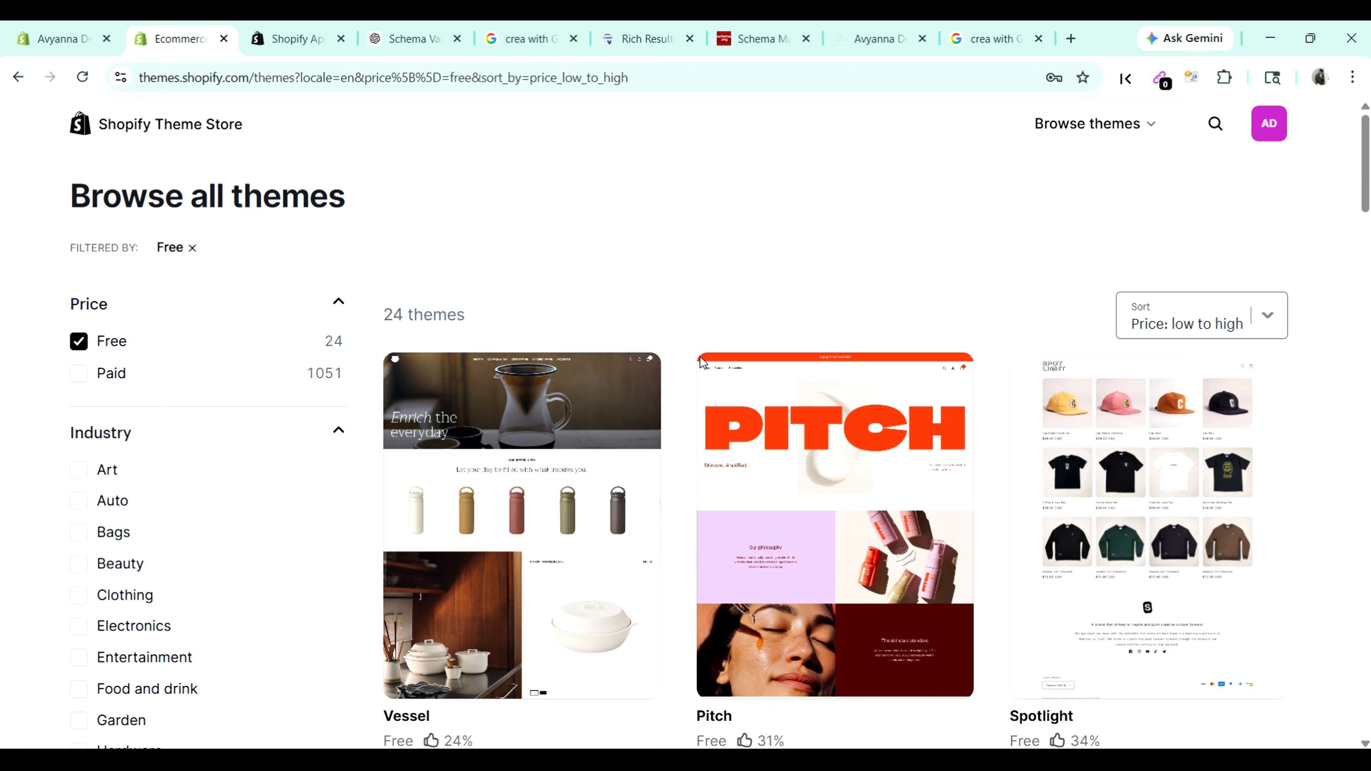
Step: Browse the free themes, open the Horizon theme, and look over its highlights, features, and version information
scroll(745, 411, "down", 4)
scroll(755, 428, "down", 15)
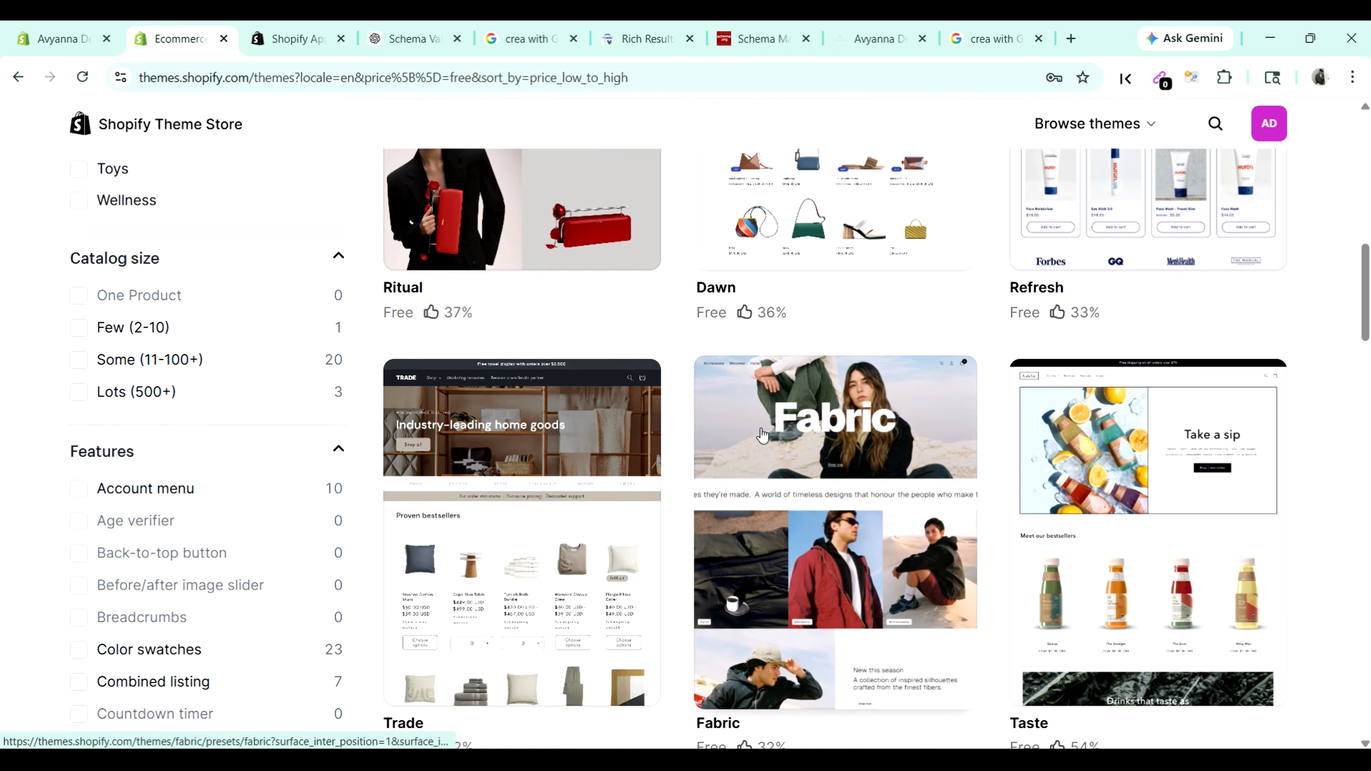
scroll(664, 469, "down", 4)
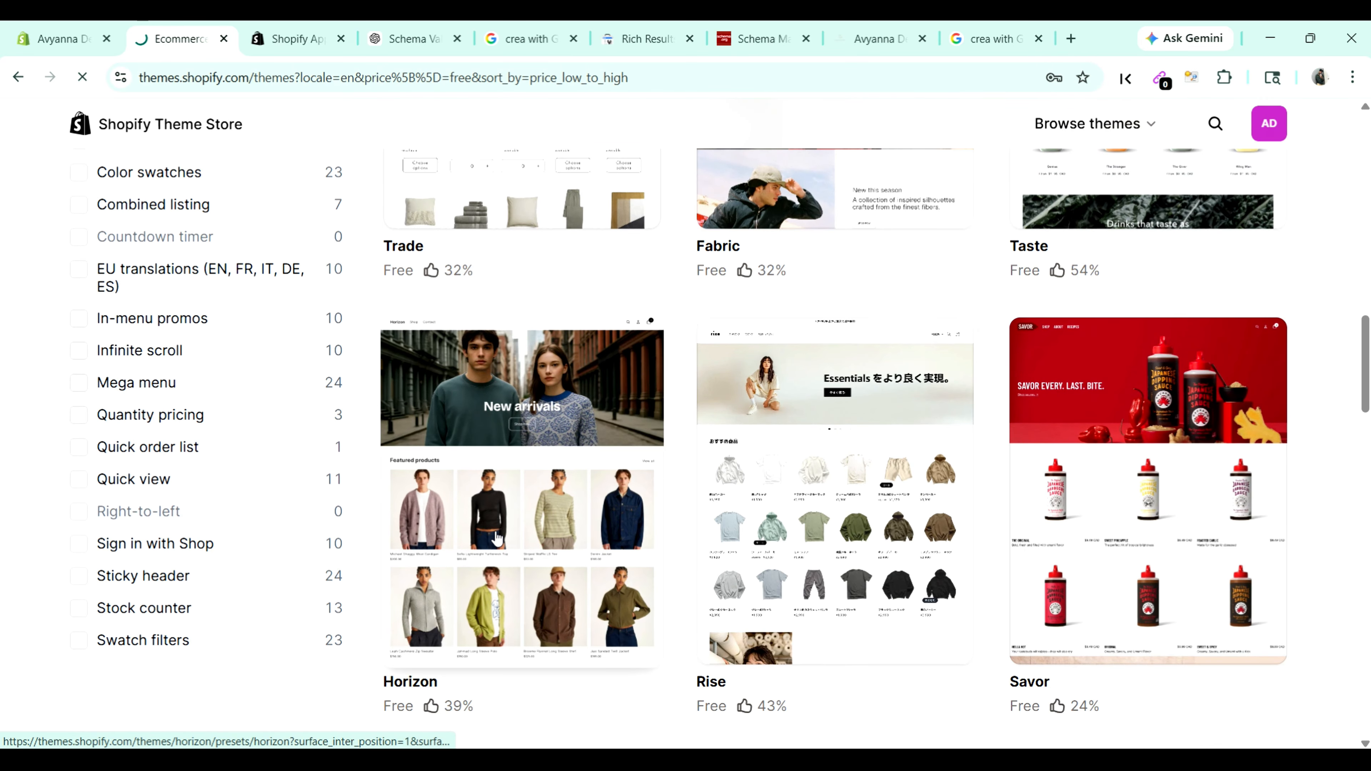
left_click(497, 535)
scroll(691, 480, "down", 6)
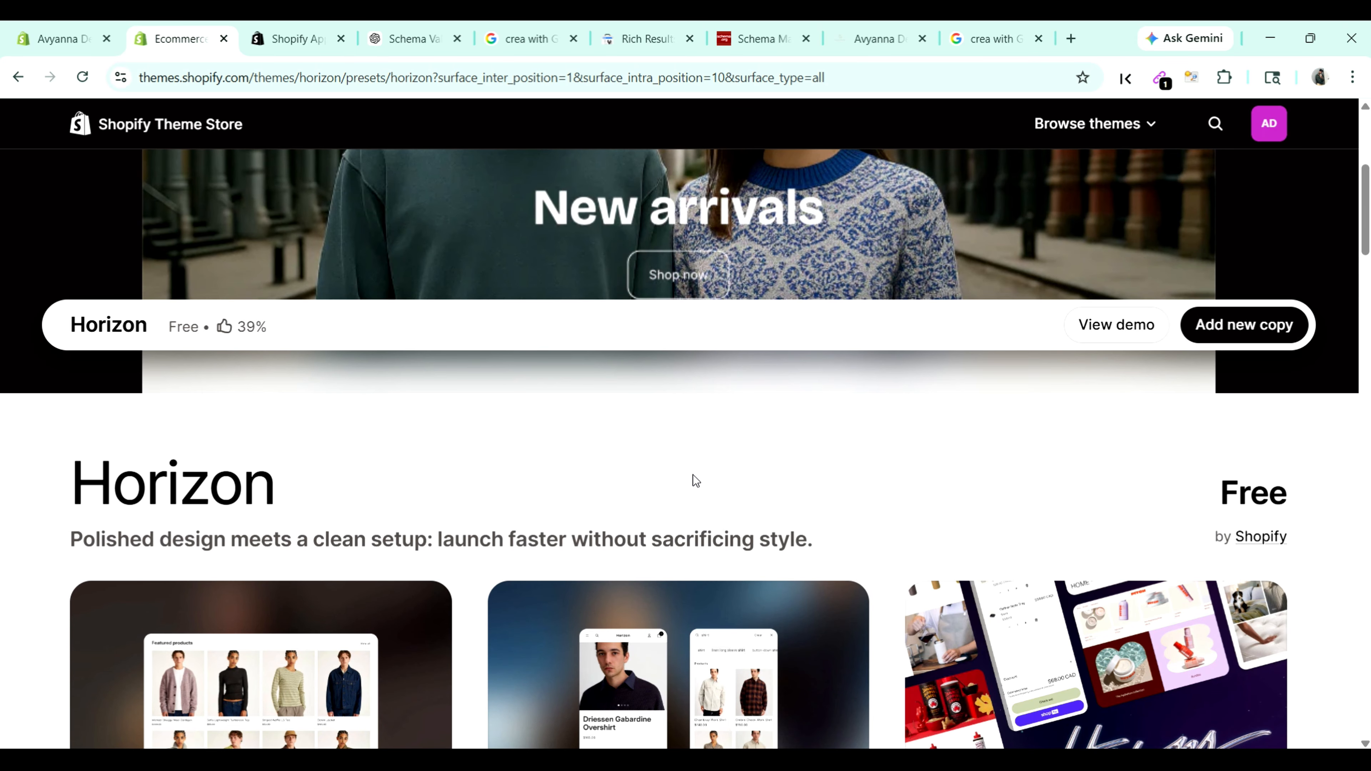
scroll(702, 474, "down", 14)
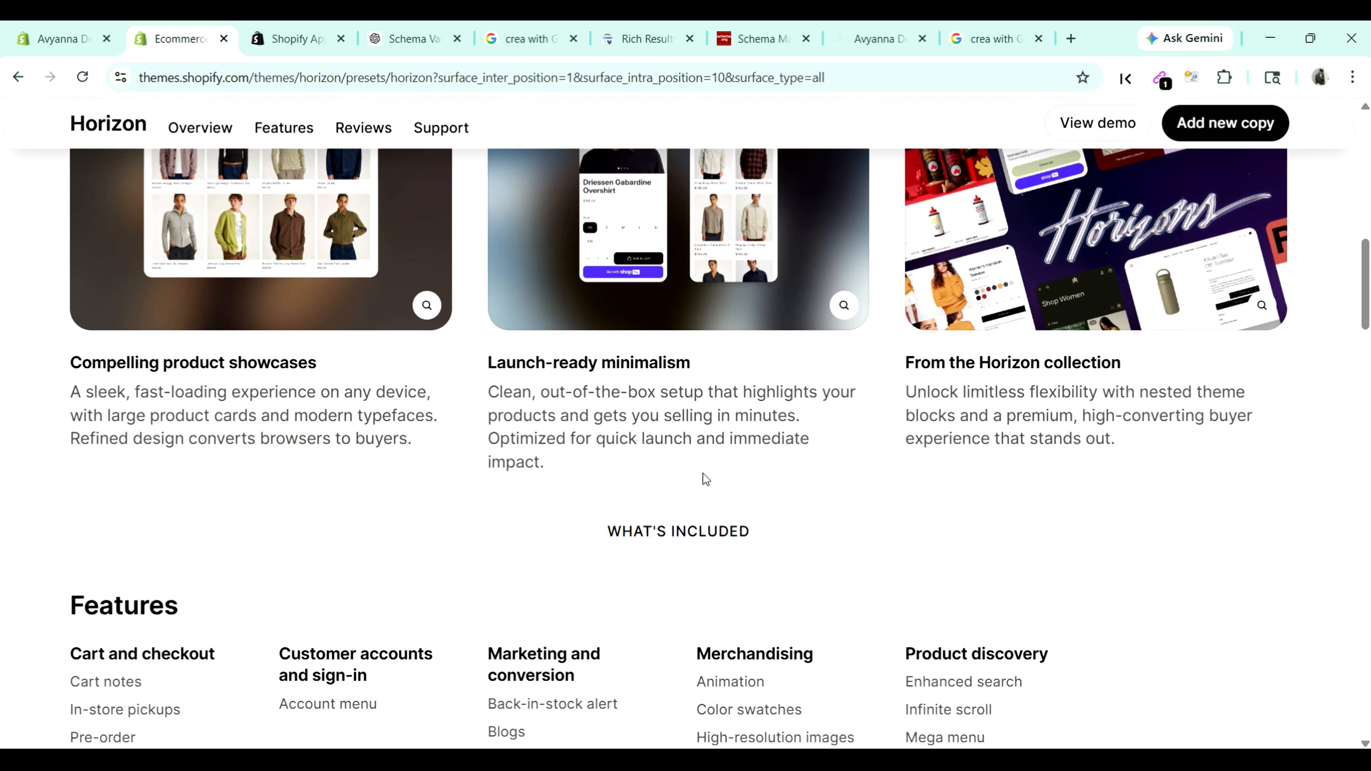
scroll(384, 462, "down", 20)
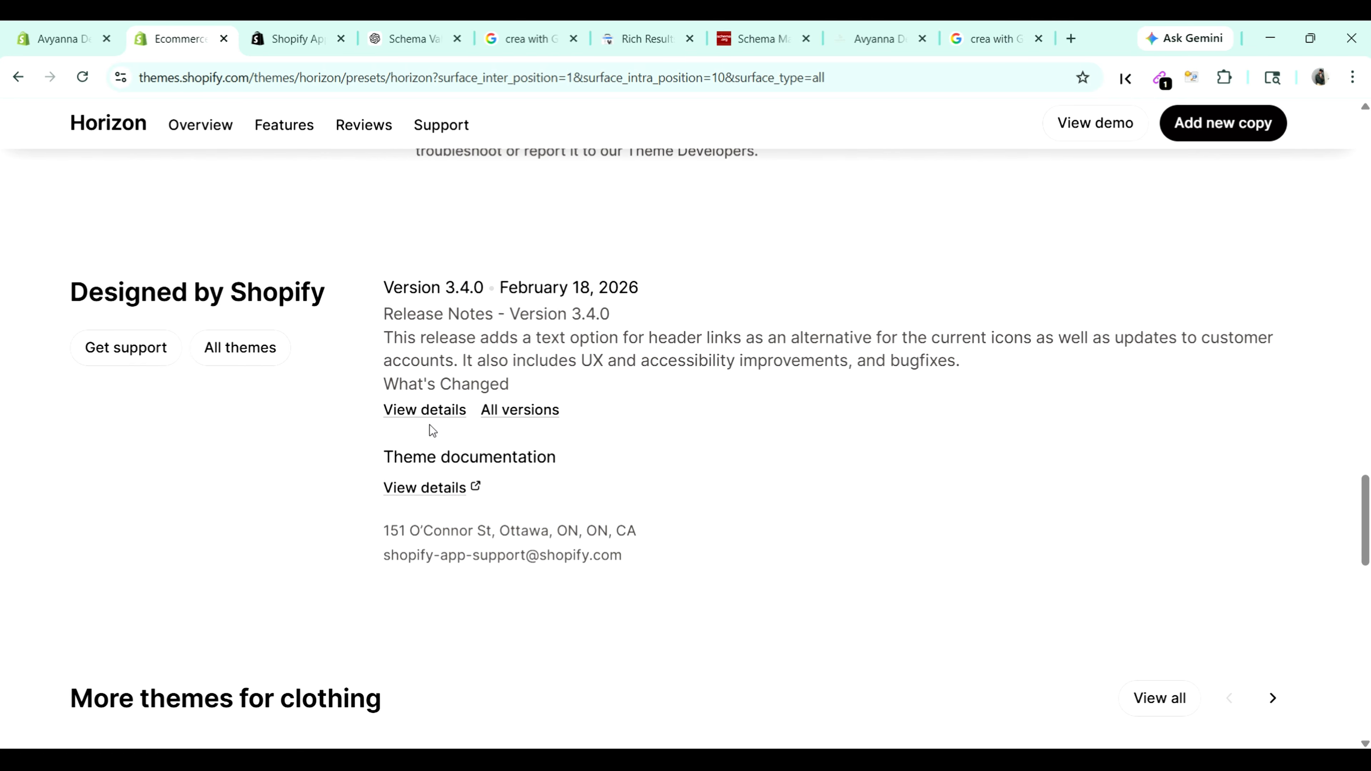
Step: Read the Horizon theme's release notes from version 3.4.0 back to earlier versions, and close them
left_click(424, 416)
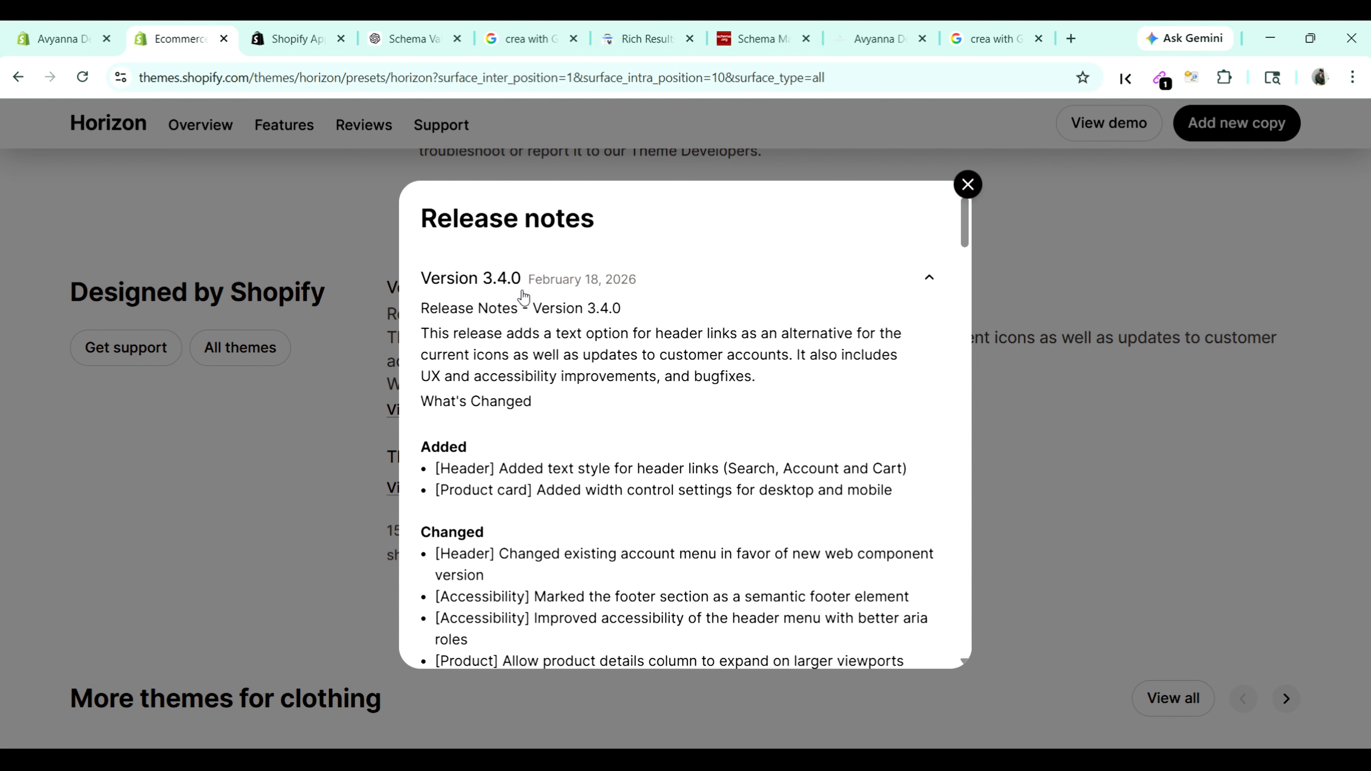
scroll(598, 428, "down", 7)
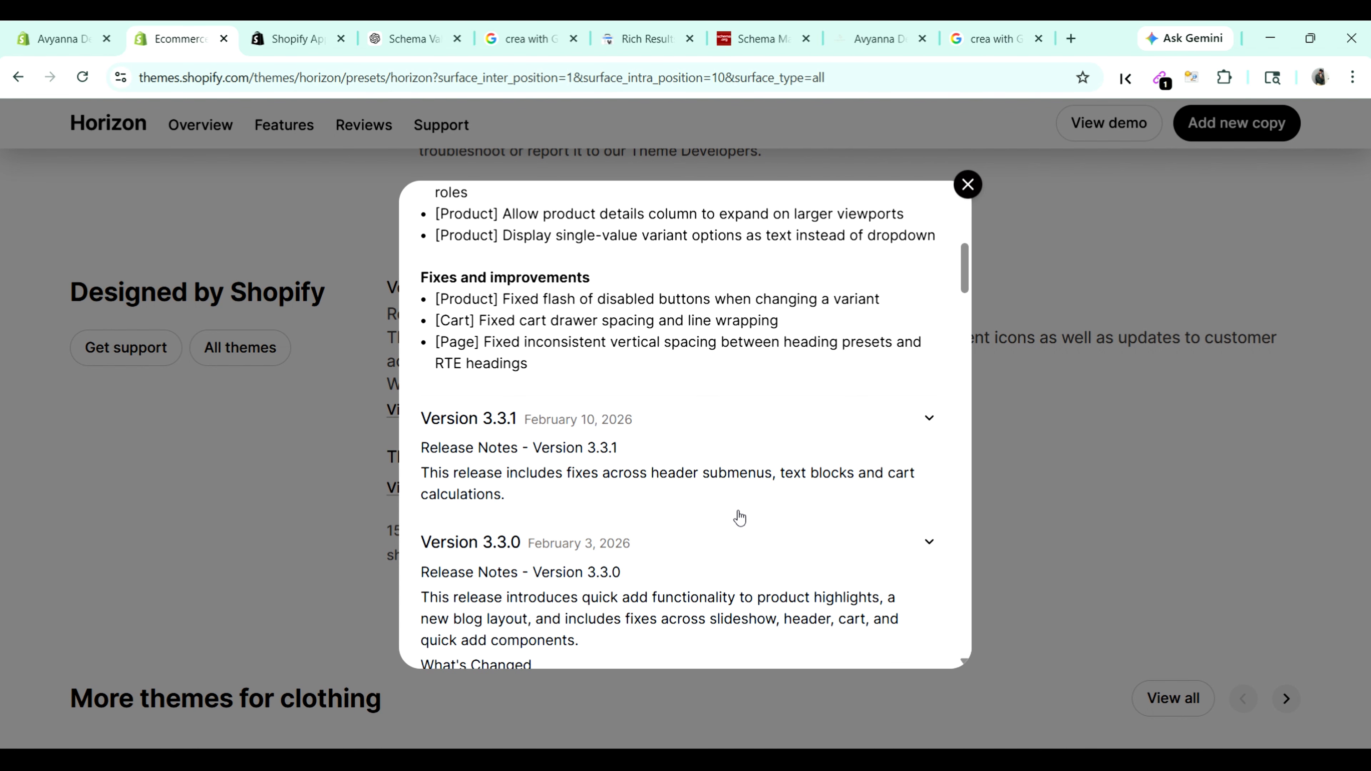
scroll(739, 517, "down", 5)
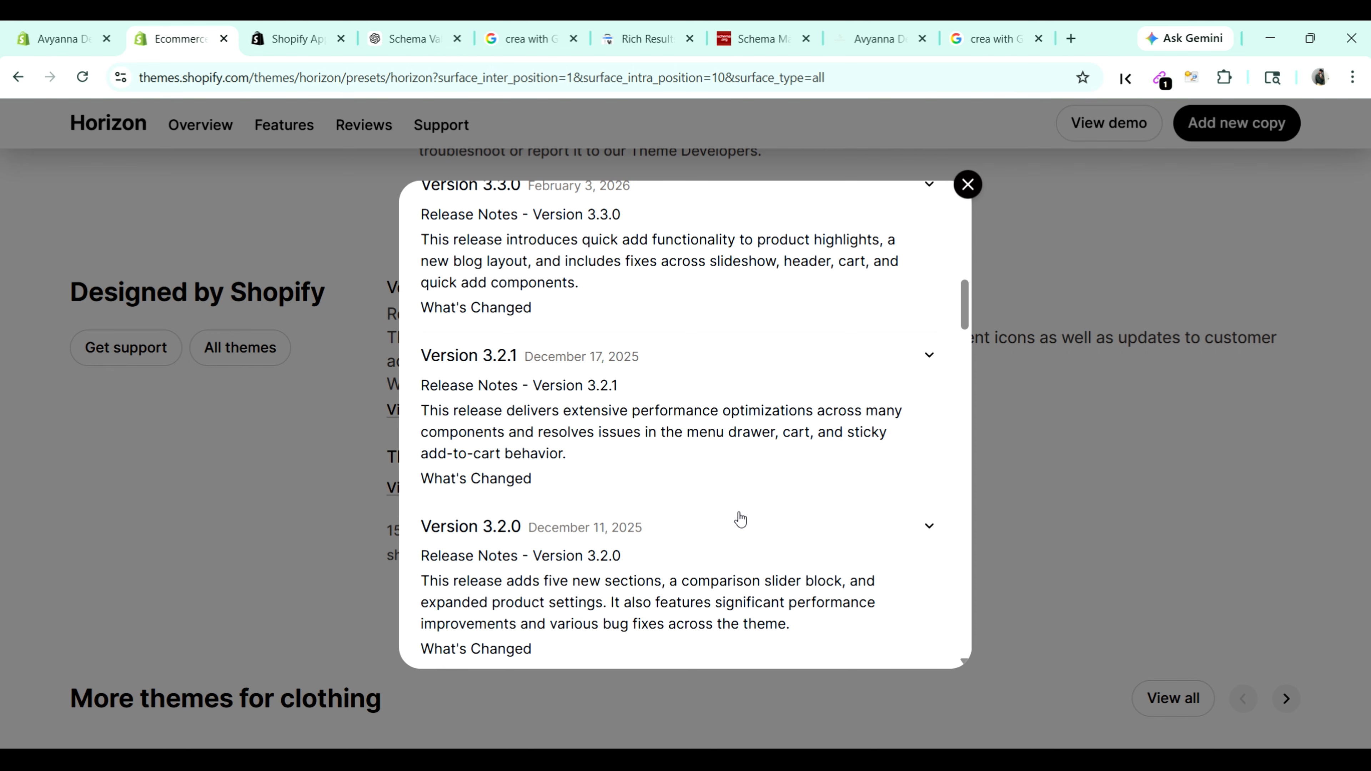
scroll(740, 519, "up", 10)
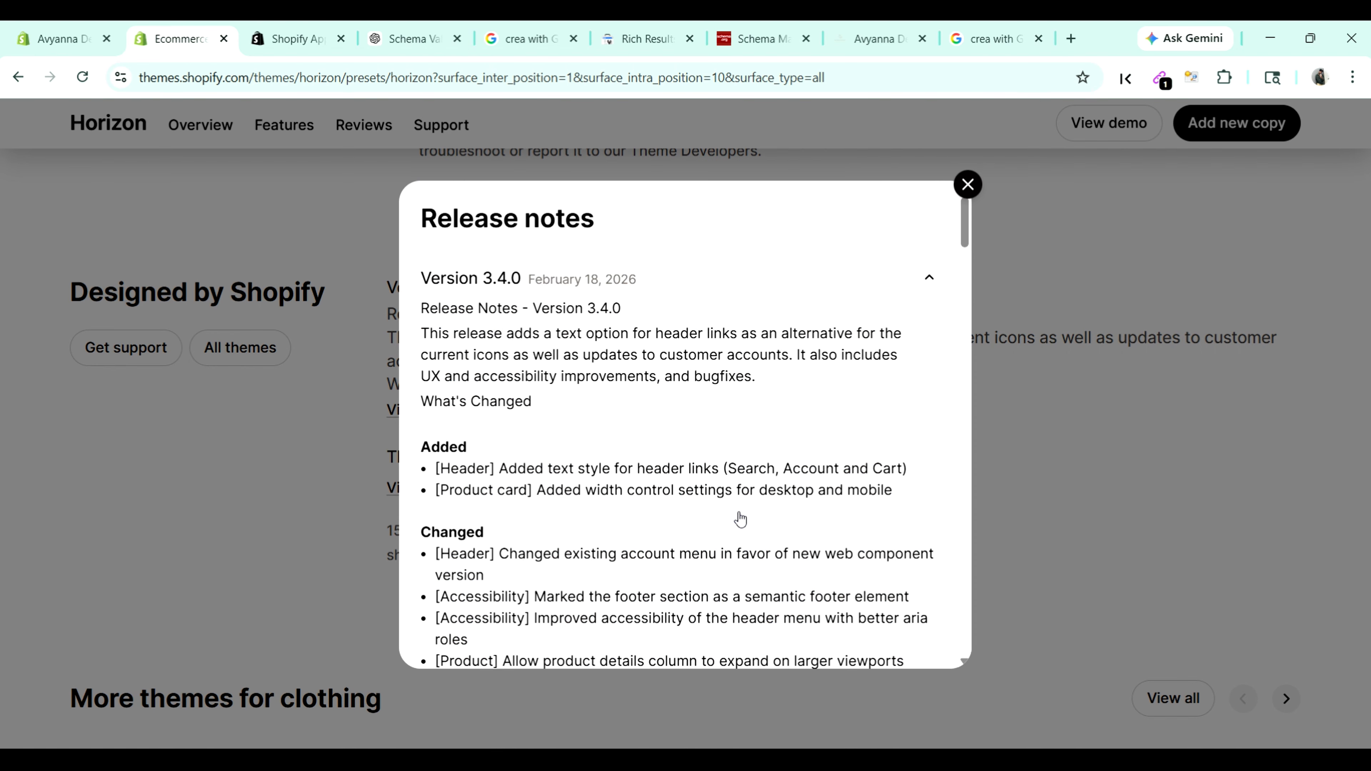
left_click(968, 184)
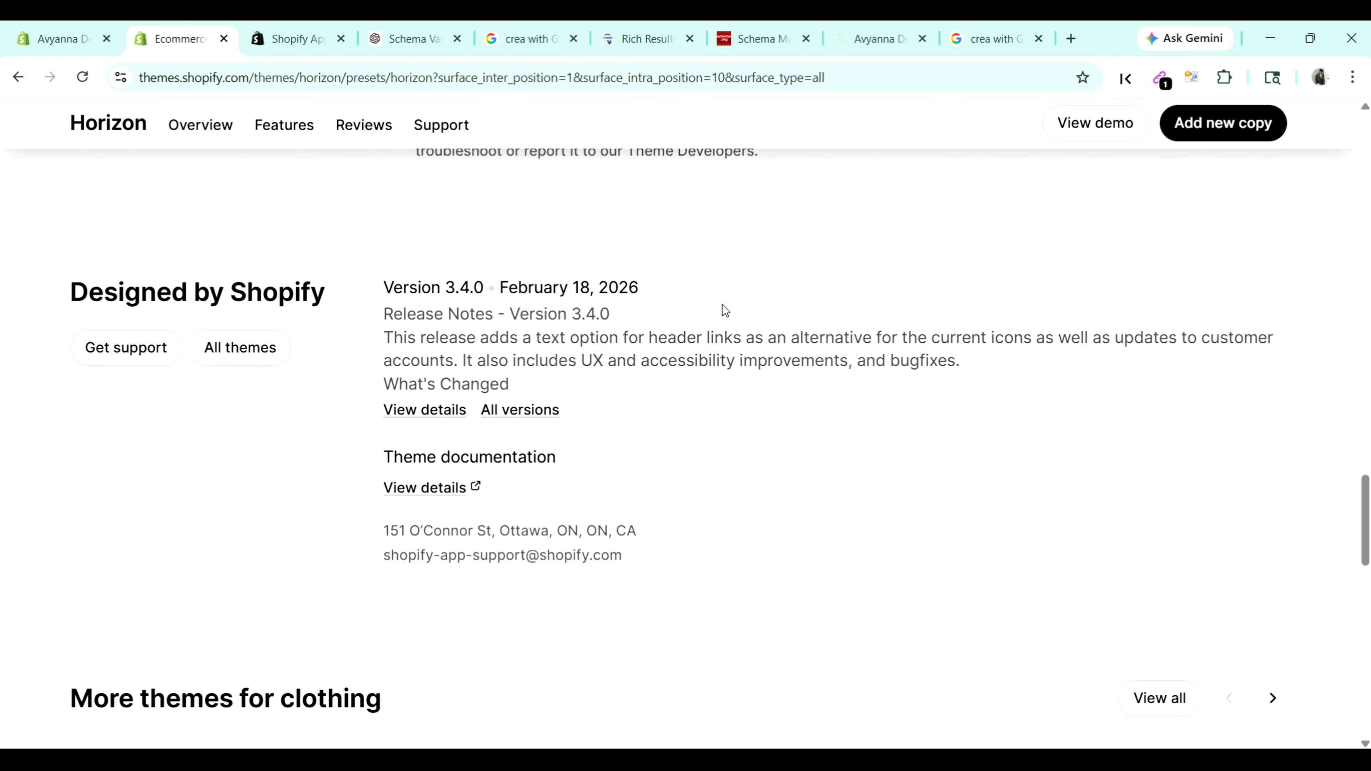
scroll(626, 308, "down", 10)
scroll(628, 310, "up", 5)
Step: Return to the theme list, switch the price filter to Paid, clear it, and look over all themes
left_click(18, 78)
scroll(707, 411, "up", 15)
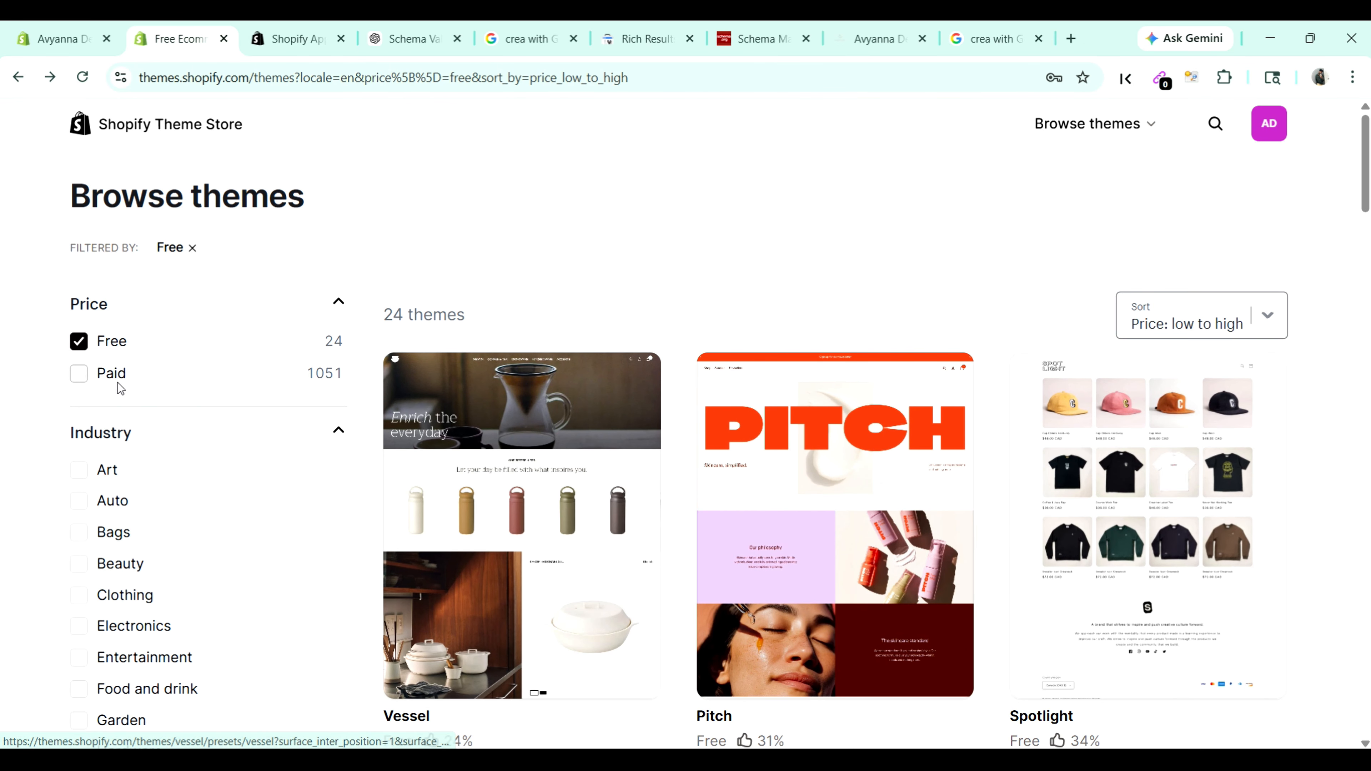
left_click(81, 375)
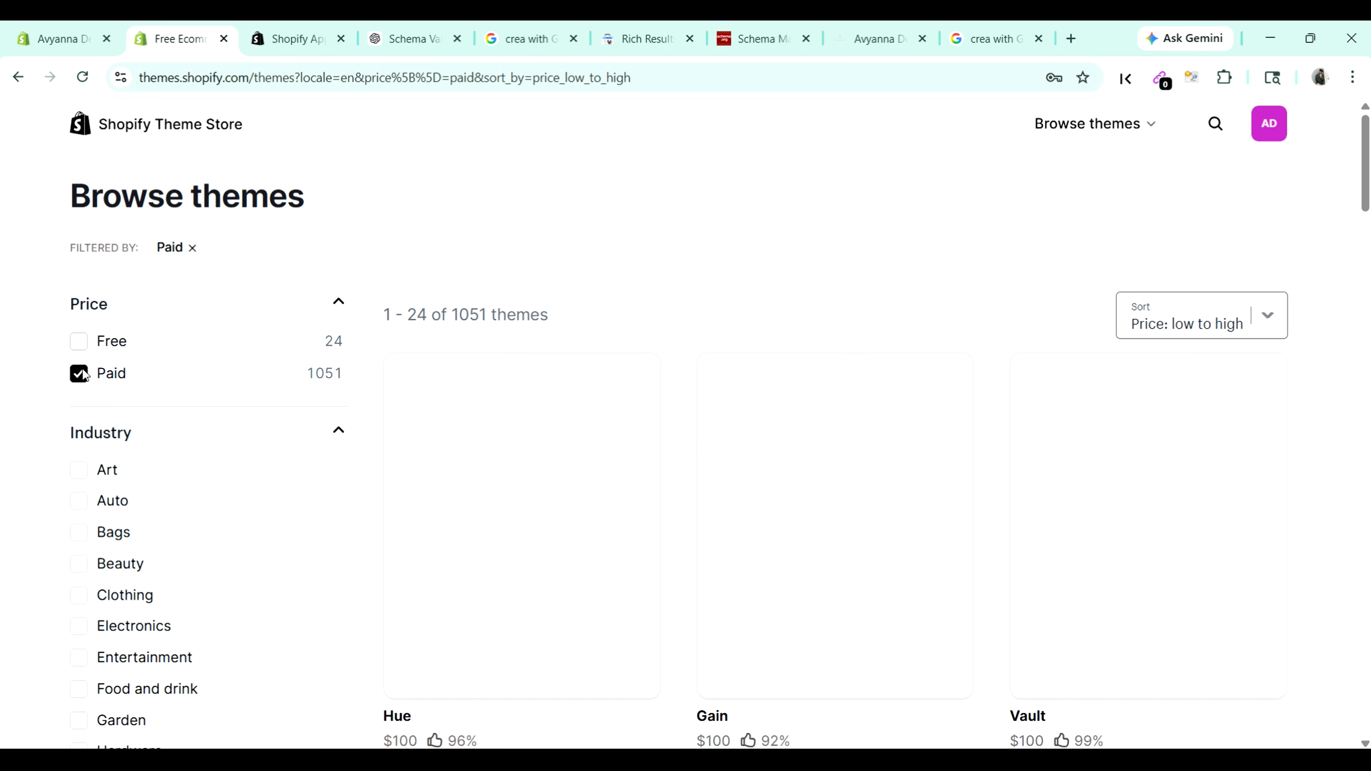
left_click(81, 374)
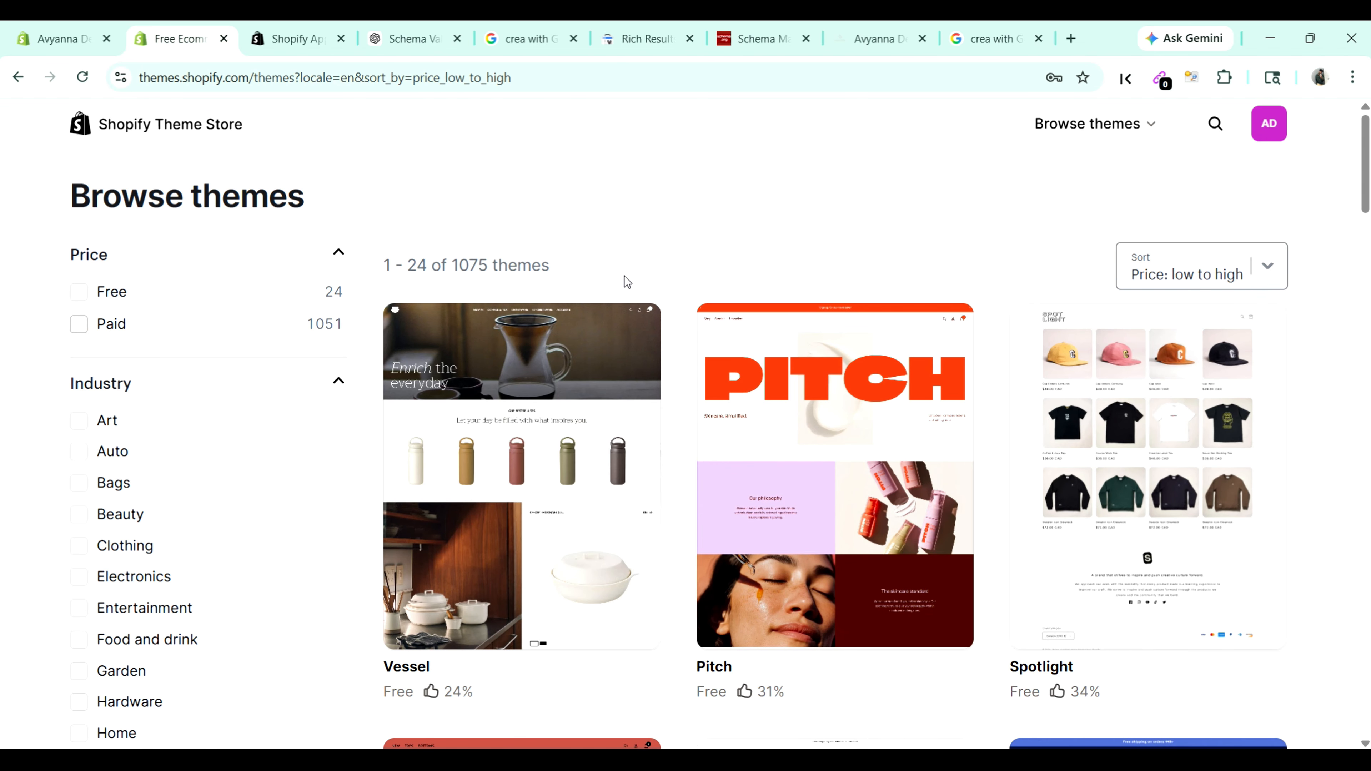
scroll(624, 276, "down", 5)
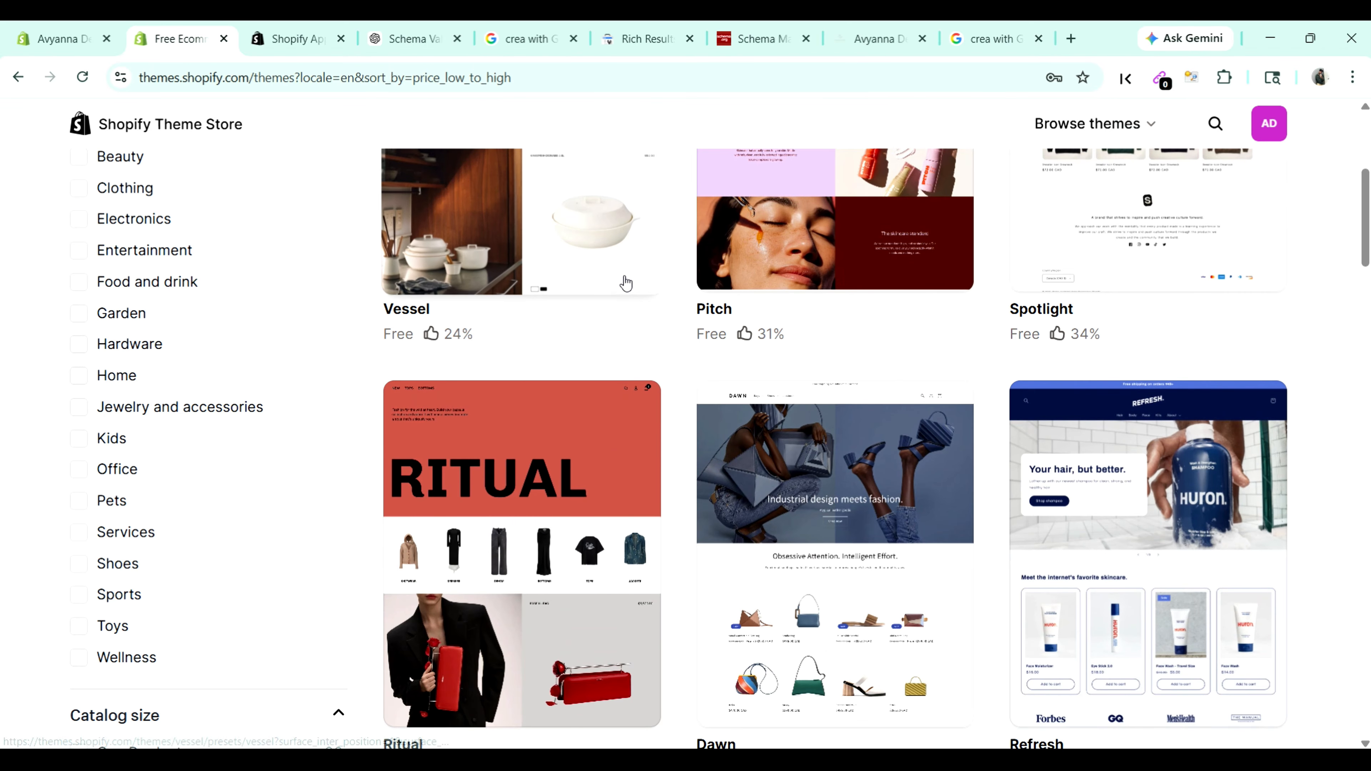
scroll(624, 277, "down", 2)
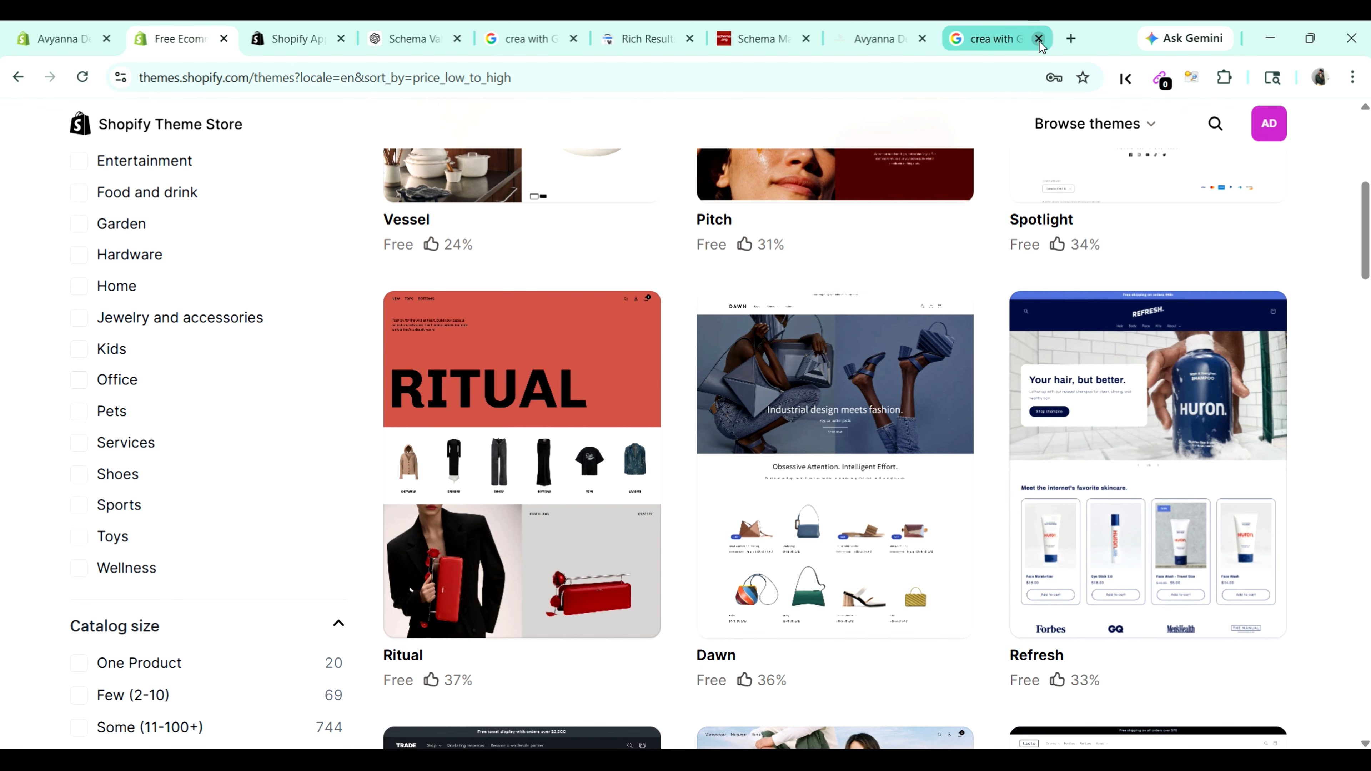
Step: Search Google for Google Business Profile in a new tab and open the signed-in account's business profile management page
left_click(1068, 44)
type("goog")
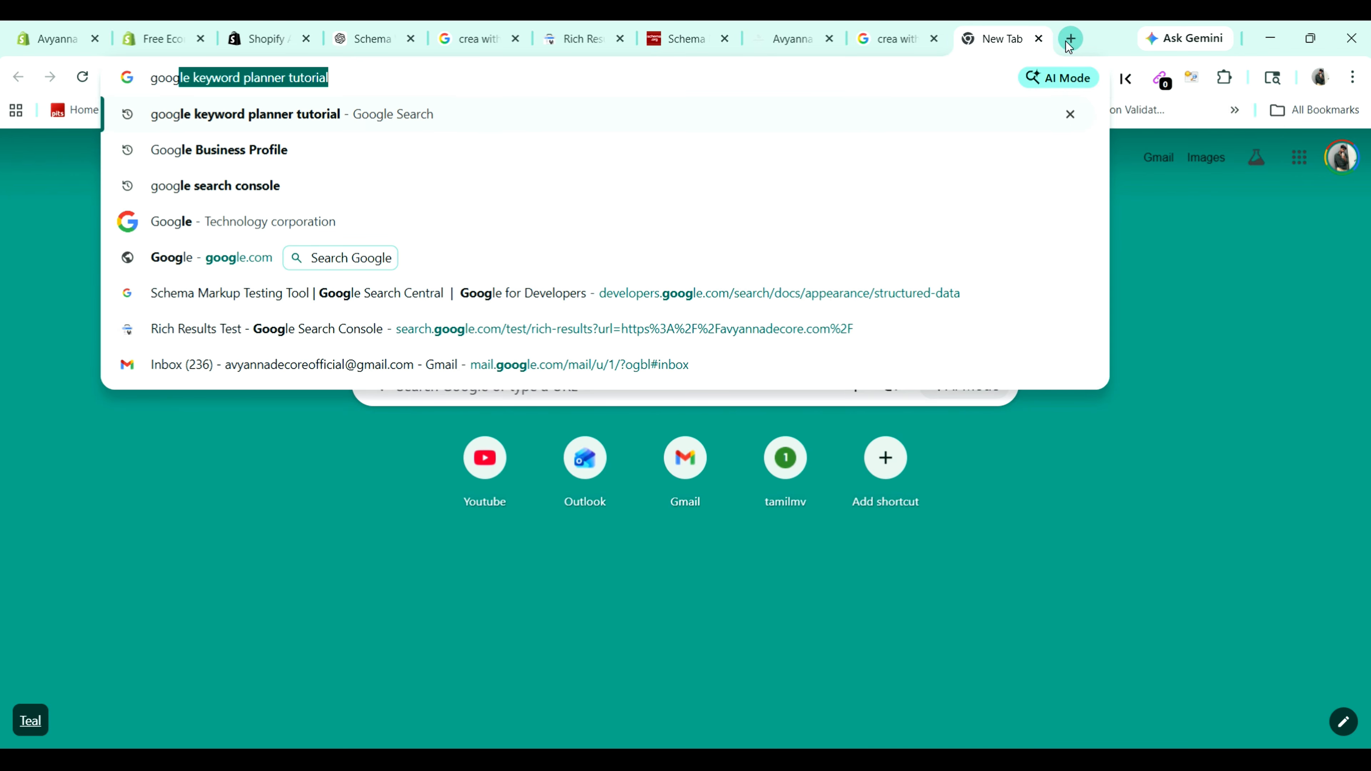
left_click(822, 161)
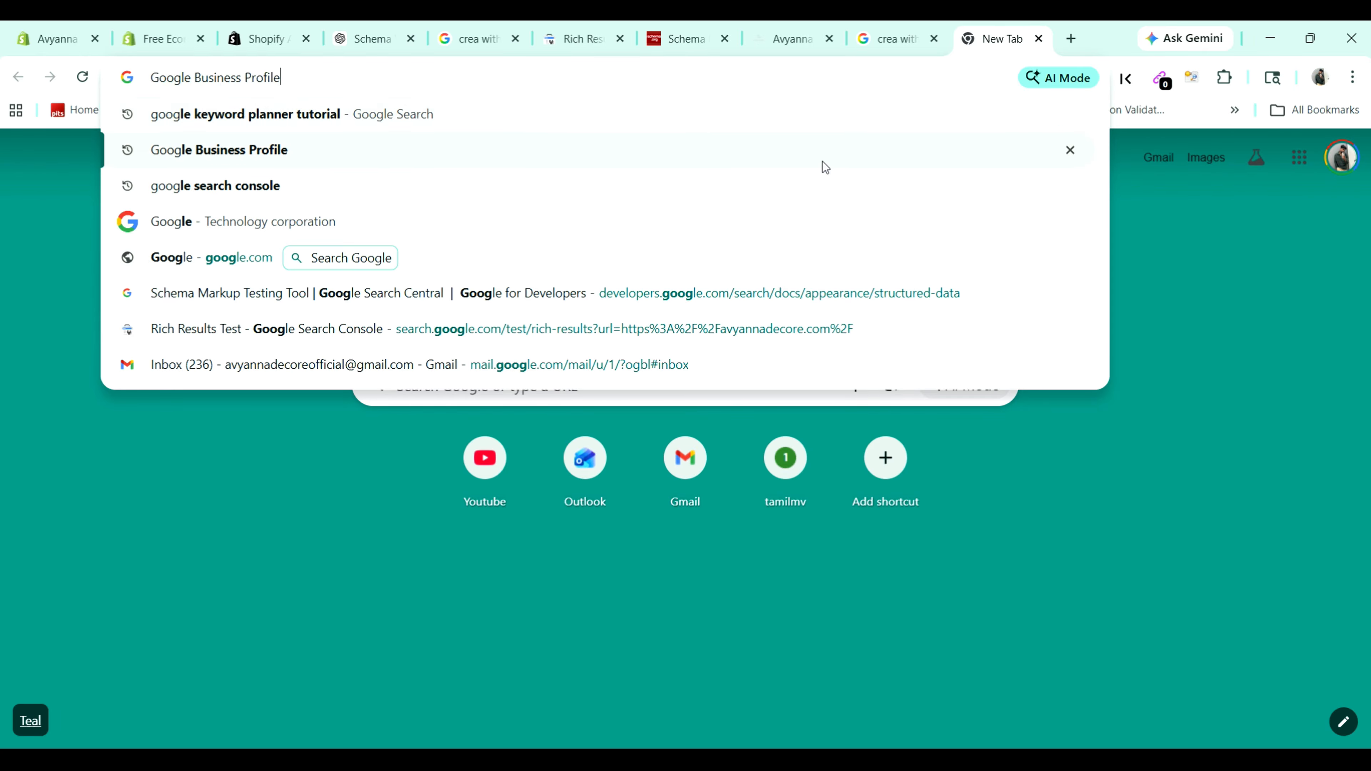
left_click(458, 277)
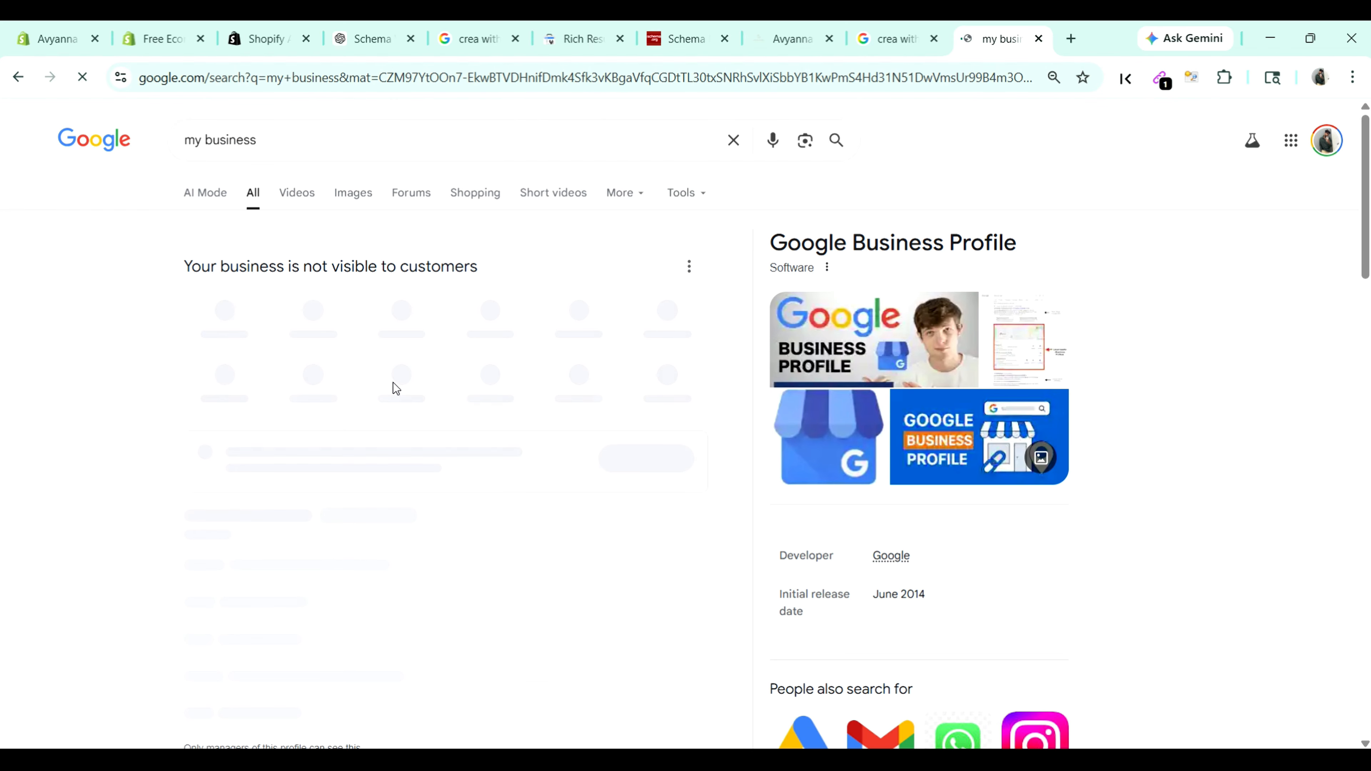
scroll(308, 470, "down", 2)
scroll(983, 477, "up", 3)
Step: Try to switch Google to the Avyanna Decore account, and return to the my business page
left_click(1325, 143)
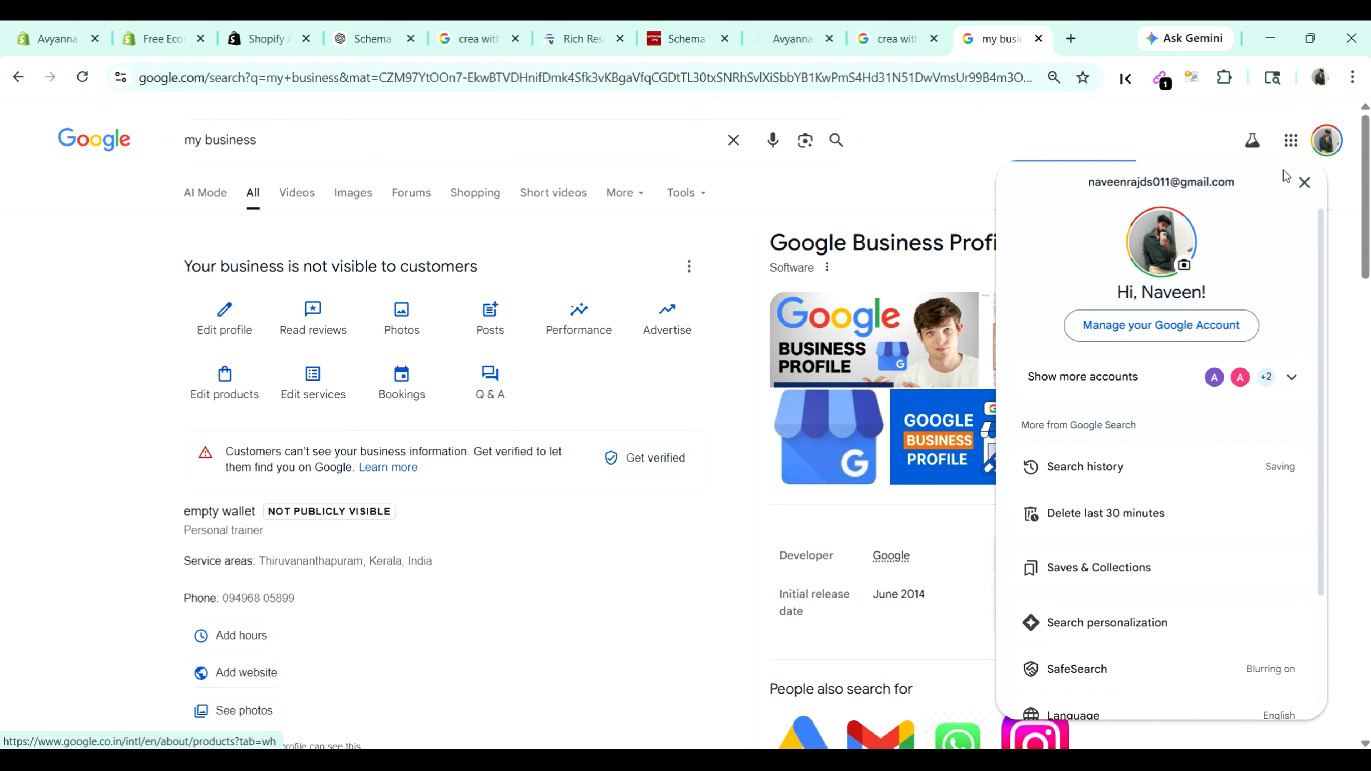
left_click(1263, 377)
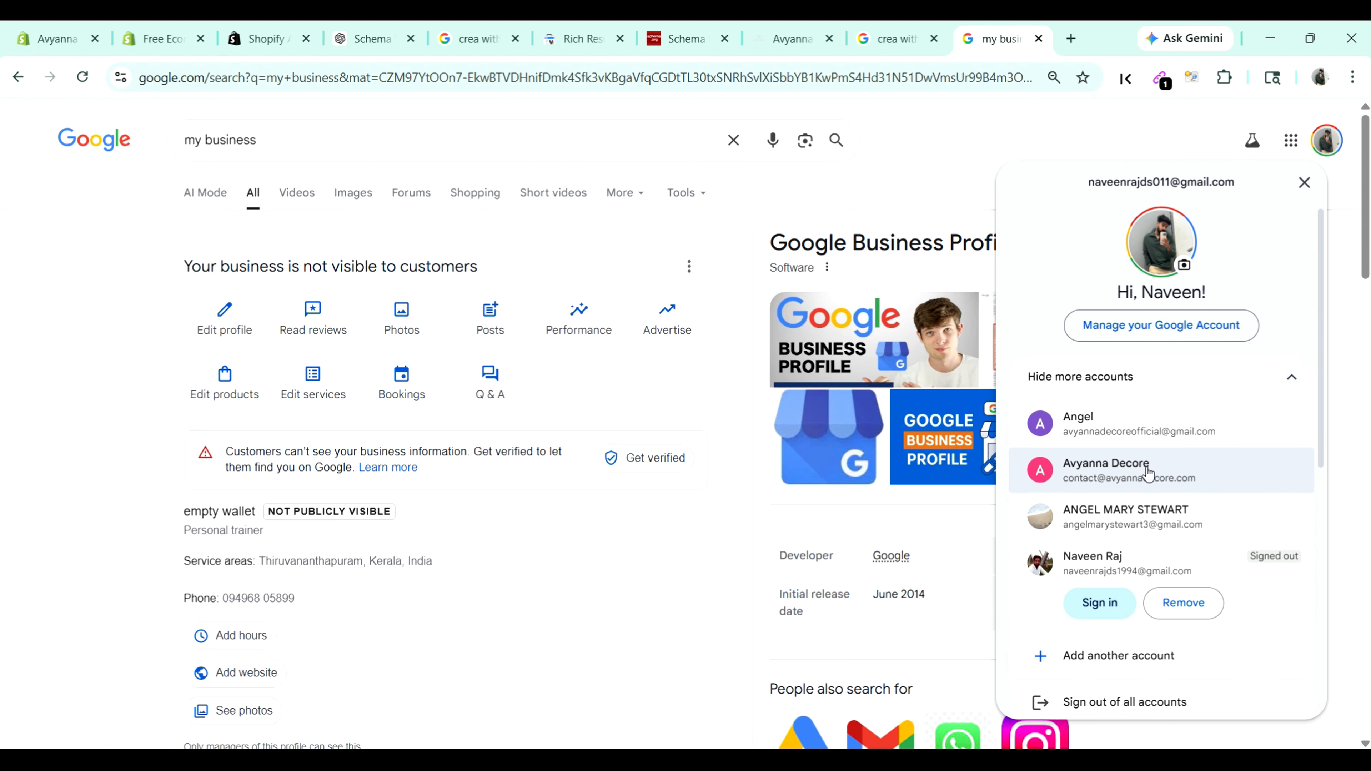
left_click(1132, 484)
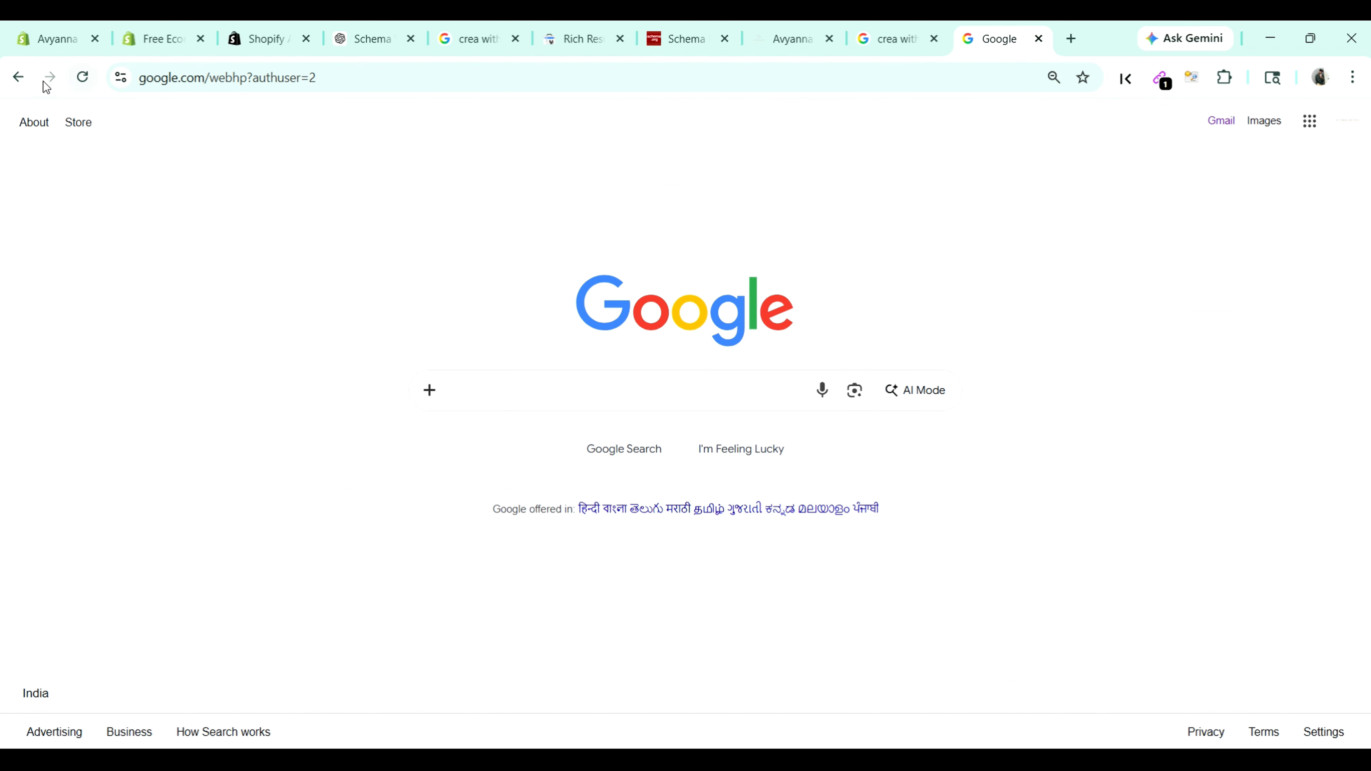
left_click(19, 79)
Step: Look over the my business search results and the business profile's management options
left_click(101, 512)
scroll(370, 573, "down", 8)
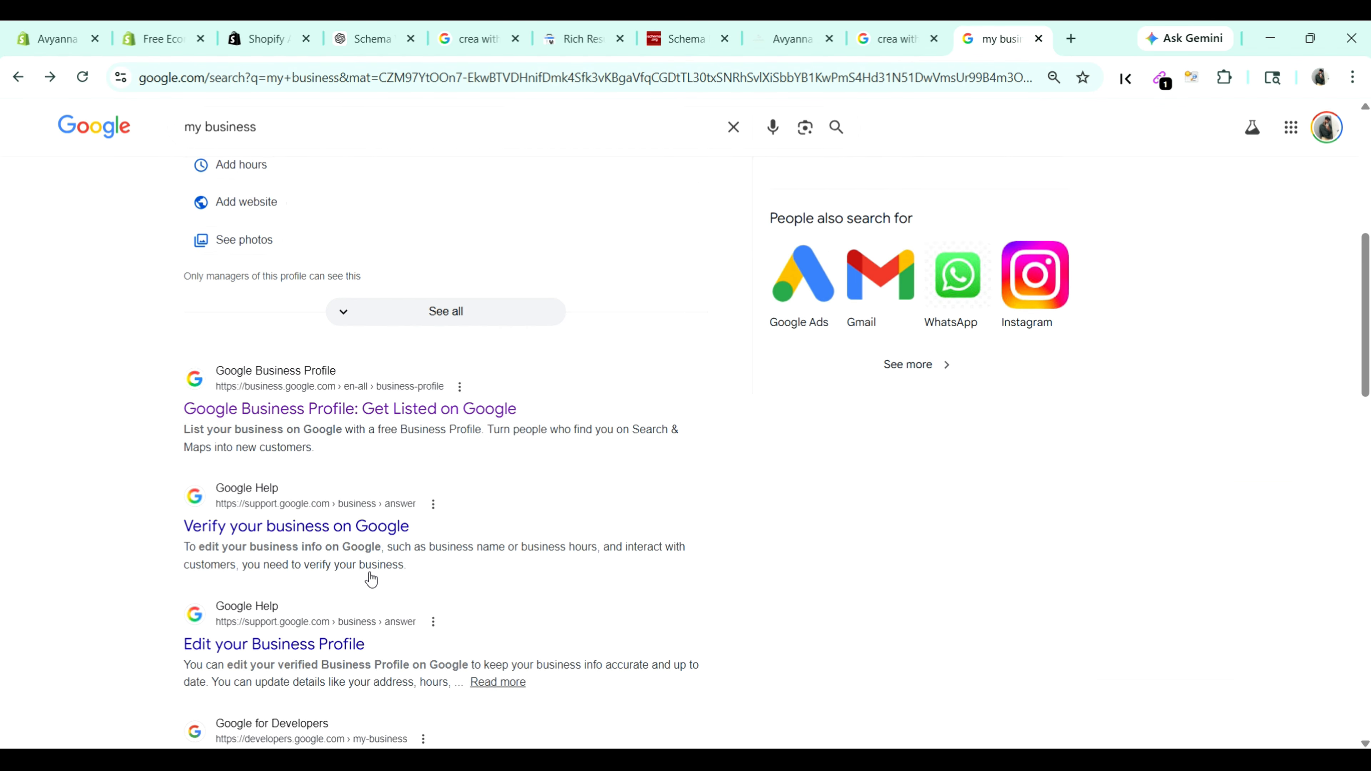
scroll(372, 578, "up", 7)
scroll(371, 578, "up", 1)
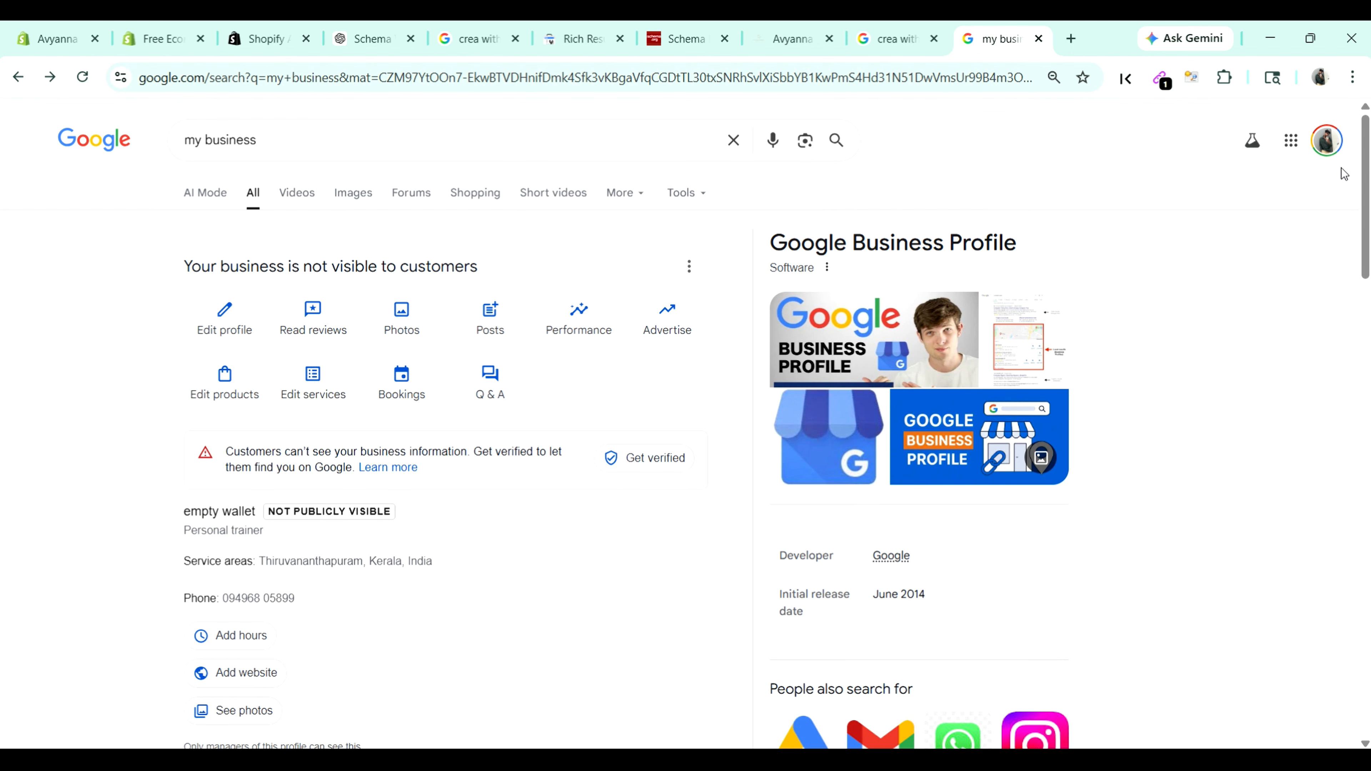
Step: In the crea with Gaby search tab, open Avyanna Decore's LinkedIn company page and select /?viewAsMember=true in its address
left_click(888, 33)
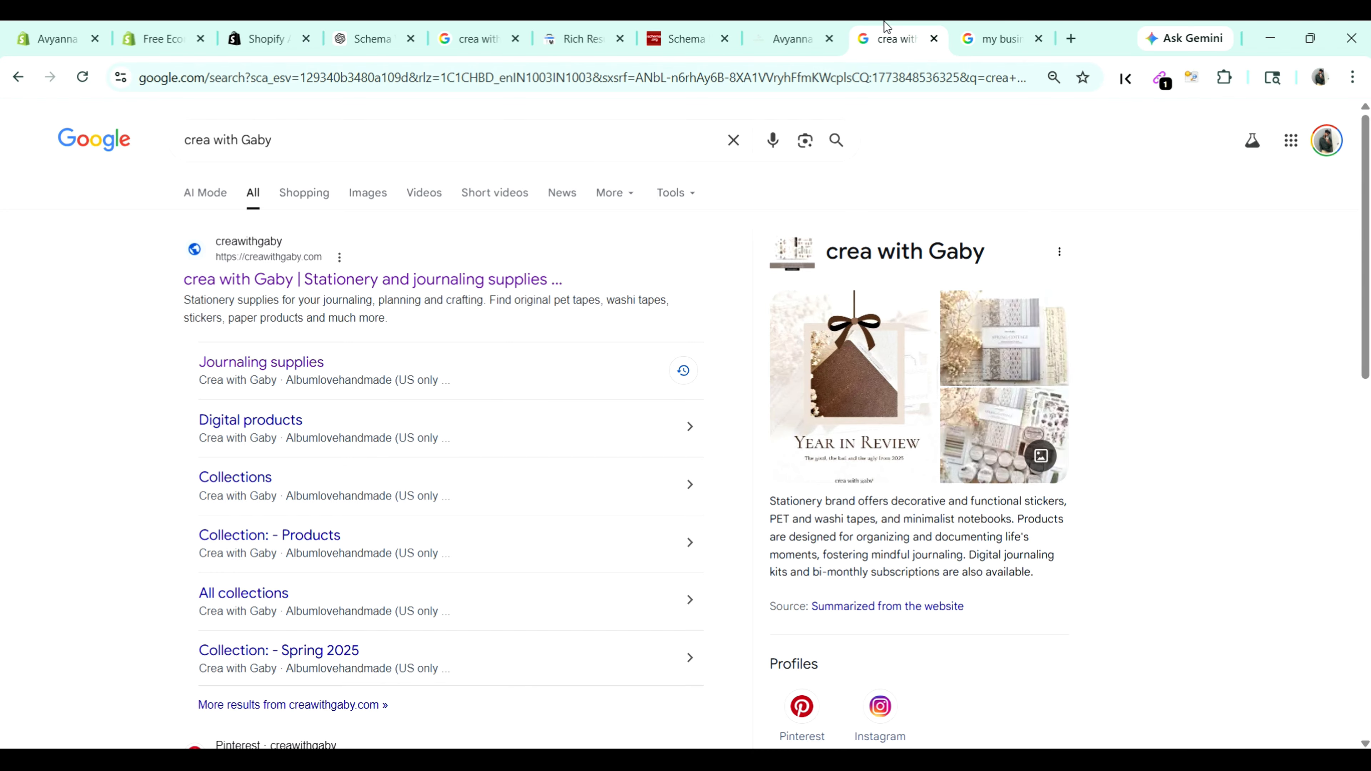
left_click(864, 76)
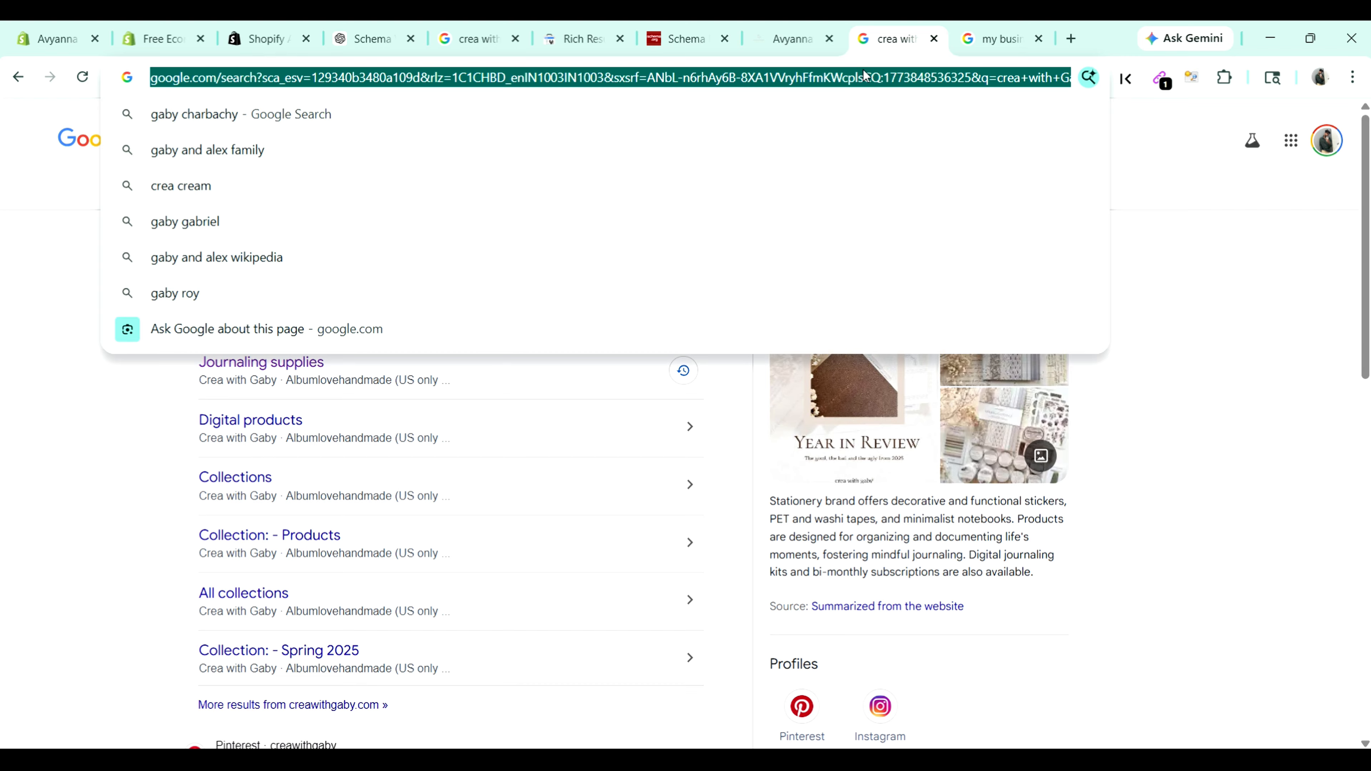
type("lilorosh.com")
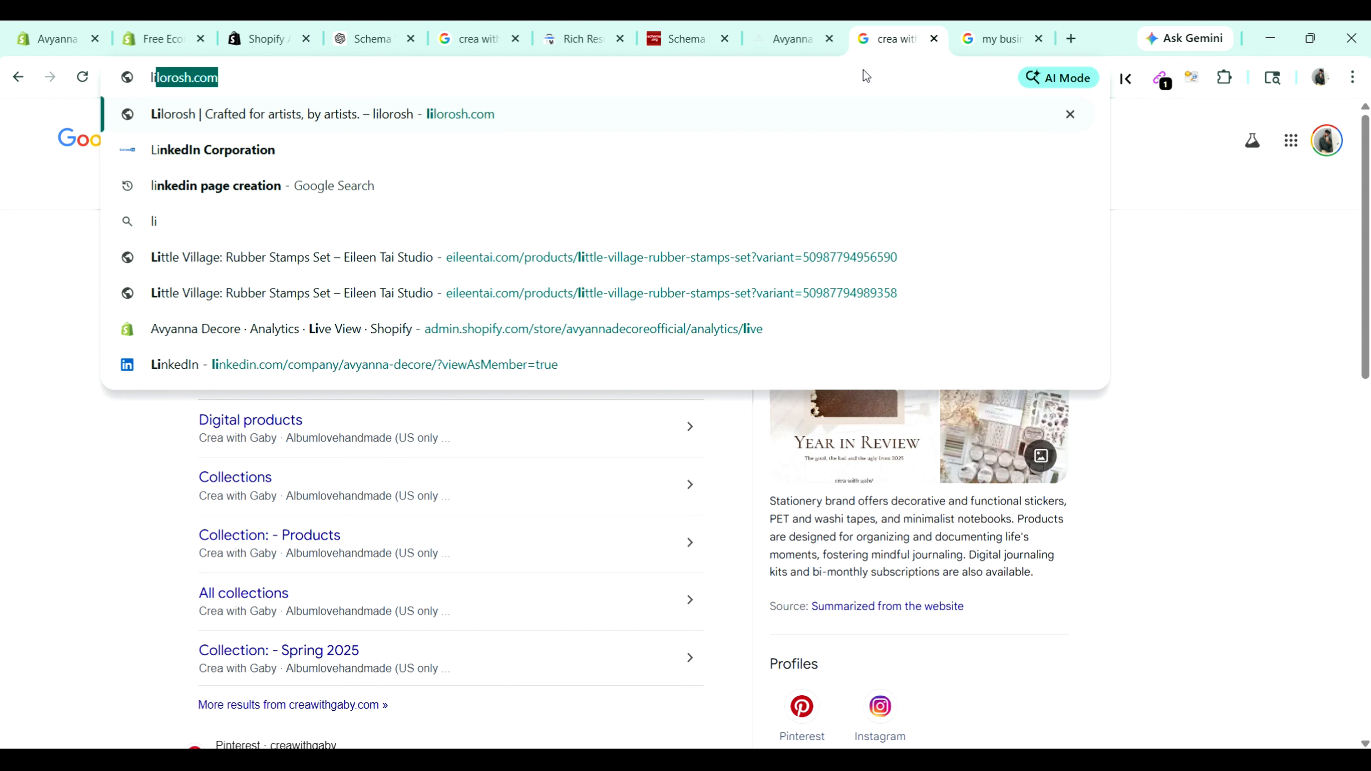
left_click(703, 363)
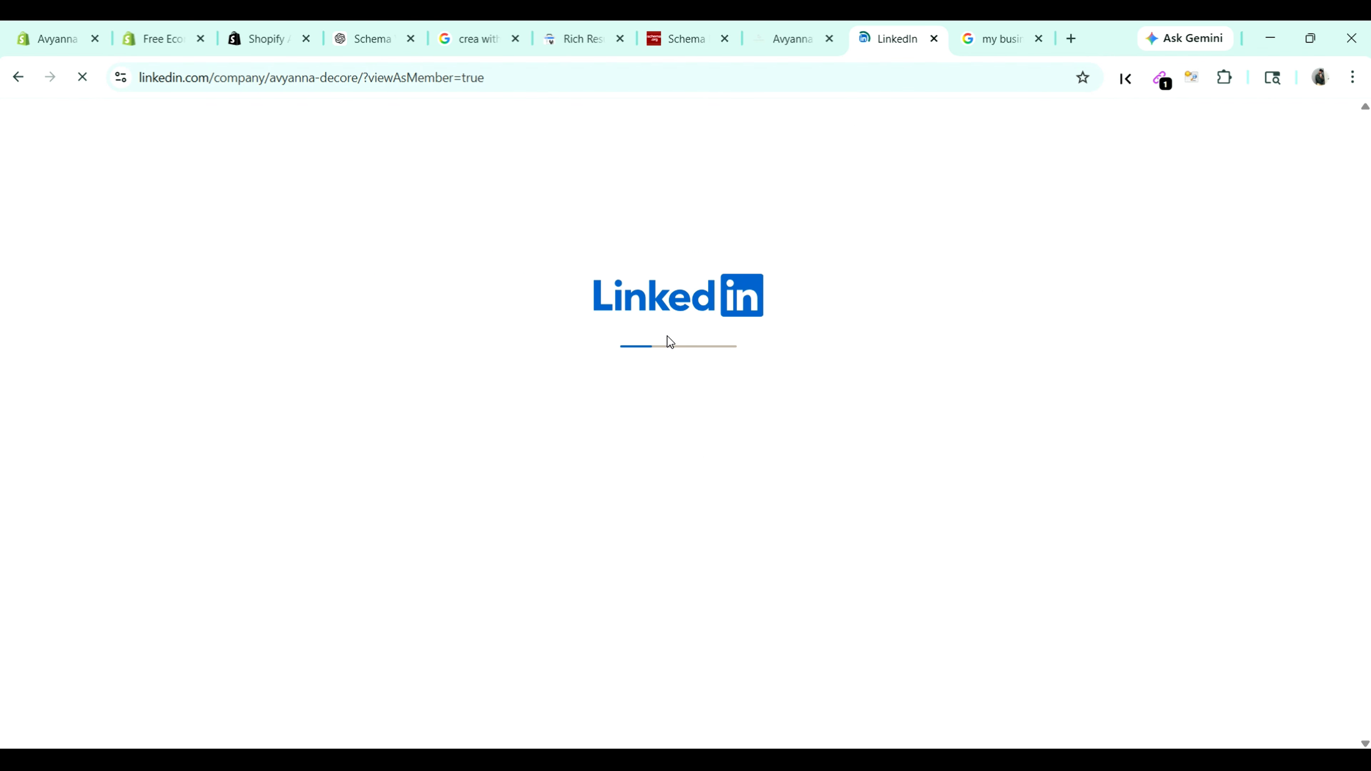
left_click_drag(358, 77, 512, 78)
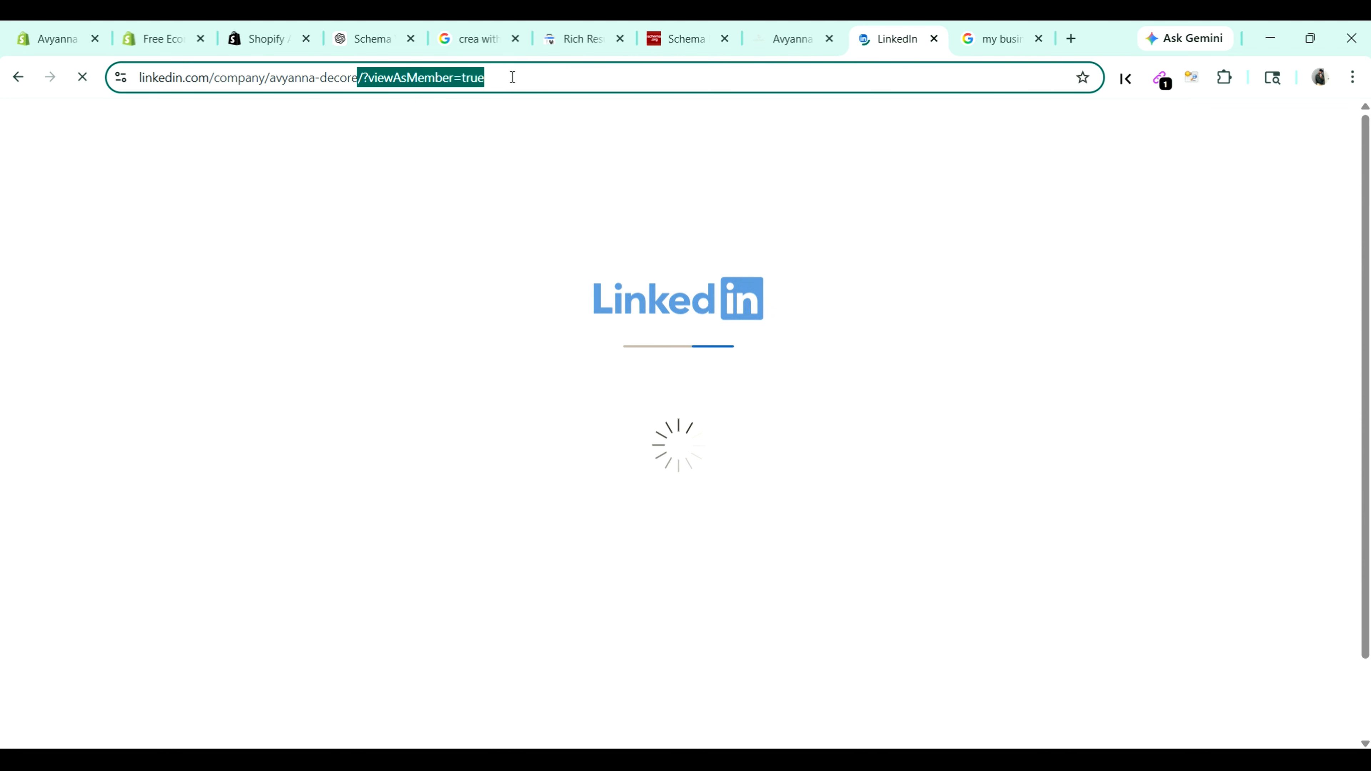